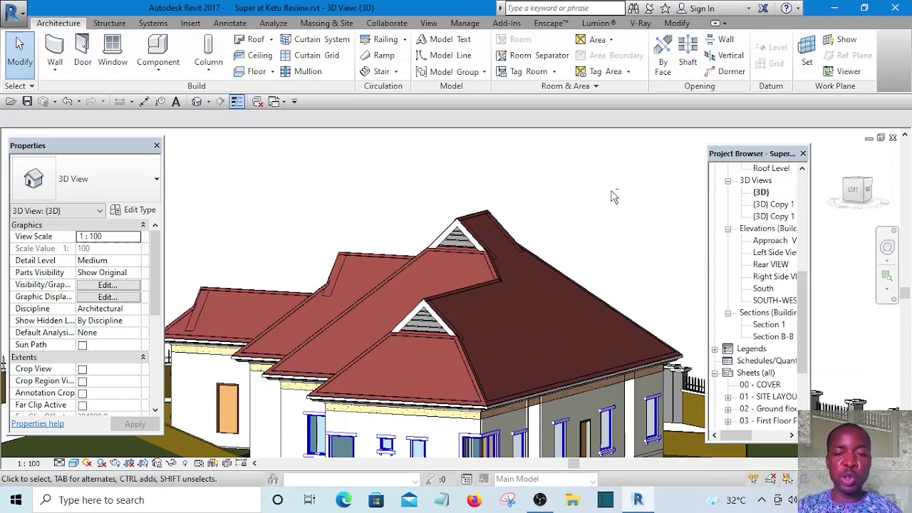
Examine the shape of the house's hip roof in the 3D view from the side, front and above
shift+middle_drag(614, 198, 482, 315)
scroll(609, 256, down, 2)
mouse_move(611, 237)
shift+middle_down()
mouse_move(611, 258)
mouse_move(606, 237)
shift+middle_up()
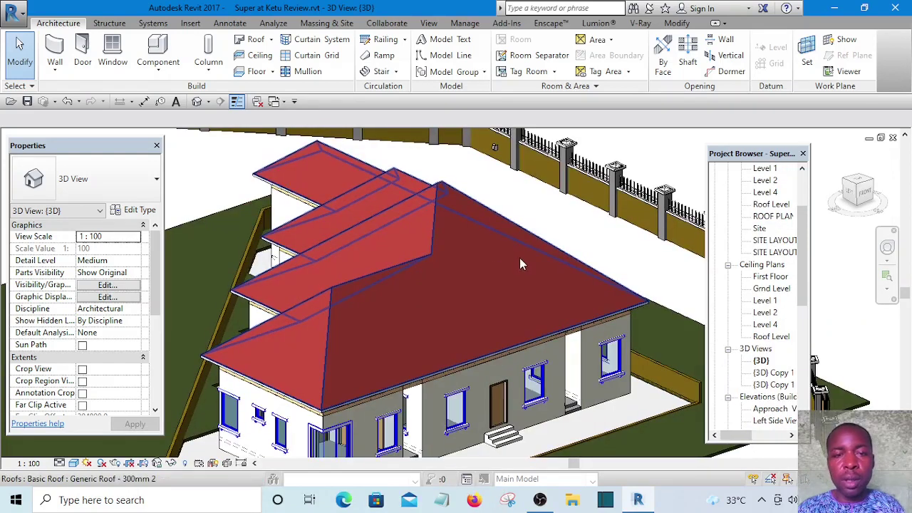
scroll(465, 280, down, 1)
scroll(586, 192, up, 1)
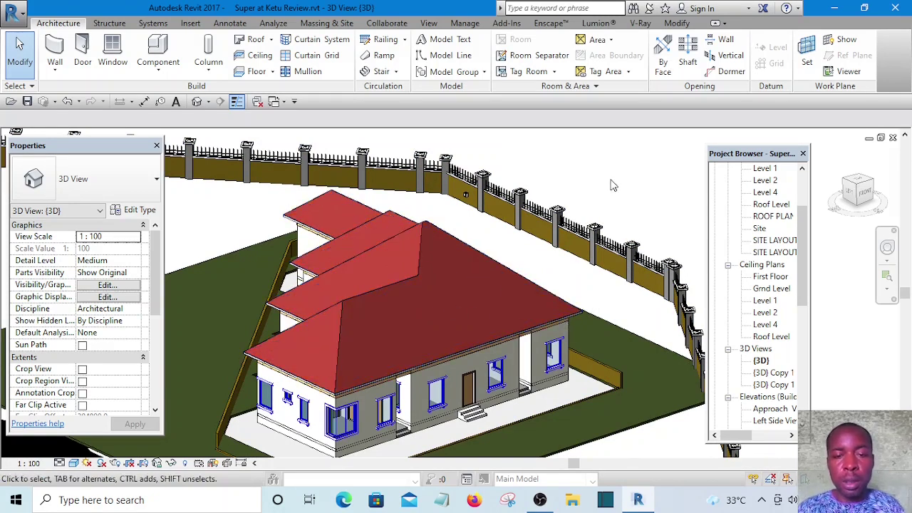
shift+middle_drag(626, 181, 561, 321)
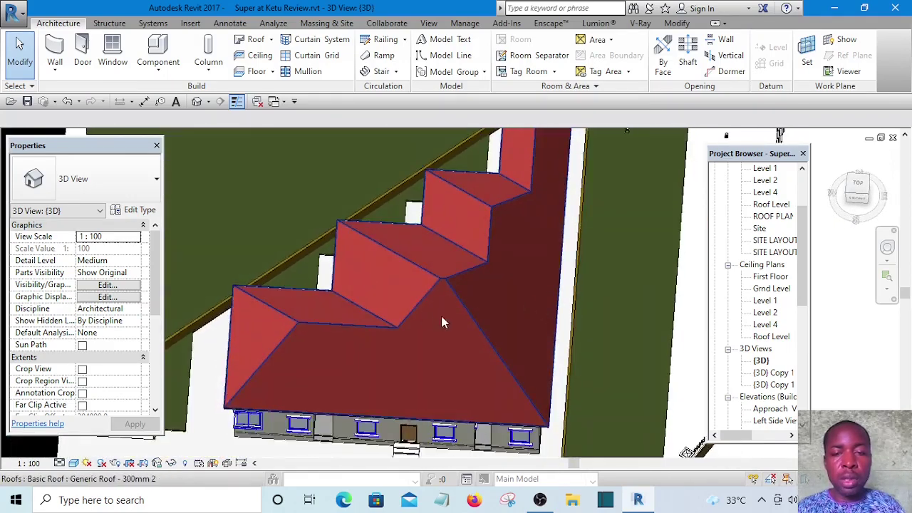
shift+middle_drag(460, 303, 516, 233)
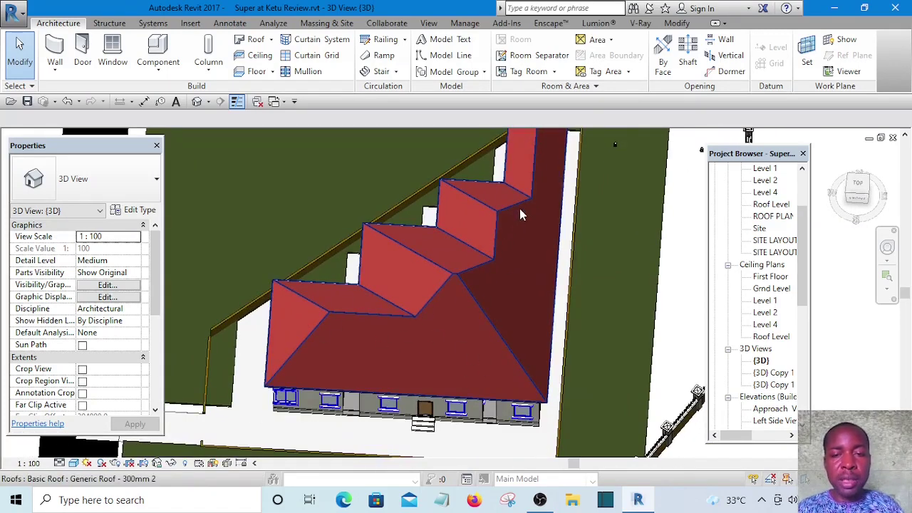
shift+middle_drag(520, 214, 449, 323)
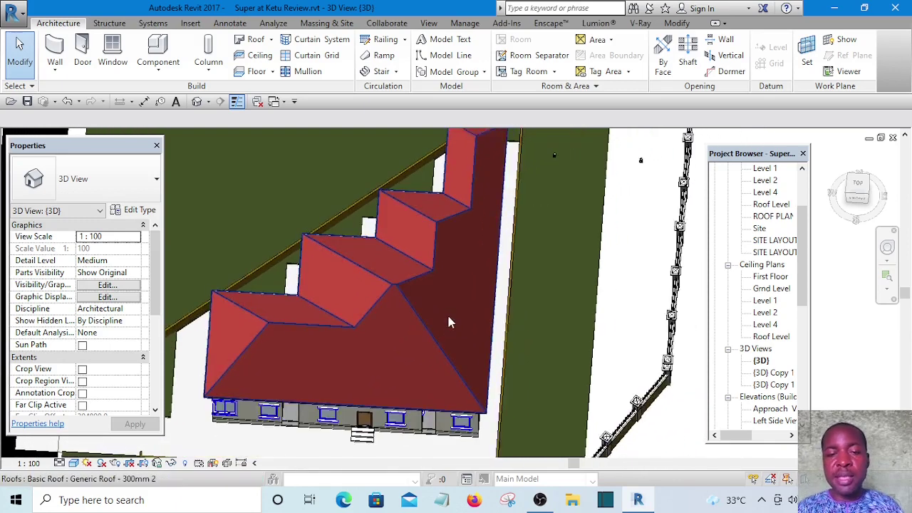
scroll(449, 323, down, 5)
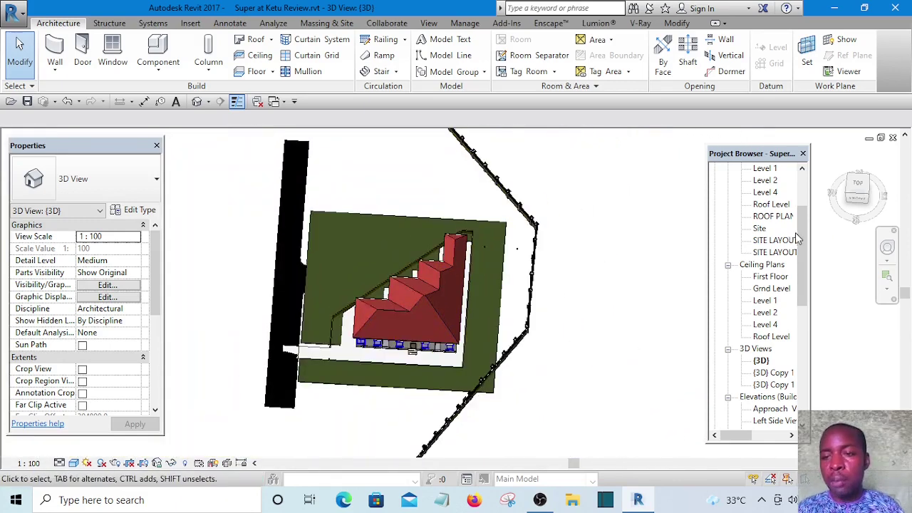
Open the ROOF PLAN floor plan view
scroll(807, 280, down, 3)
click(808, 280)
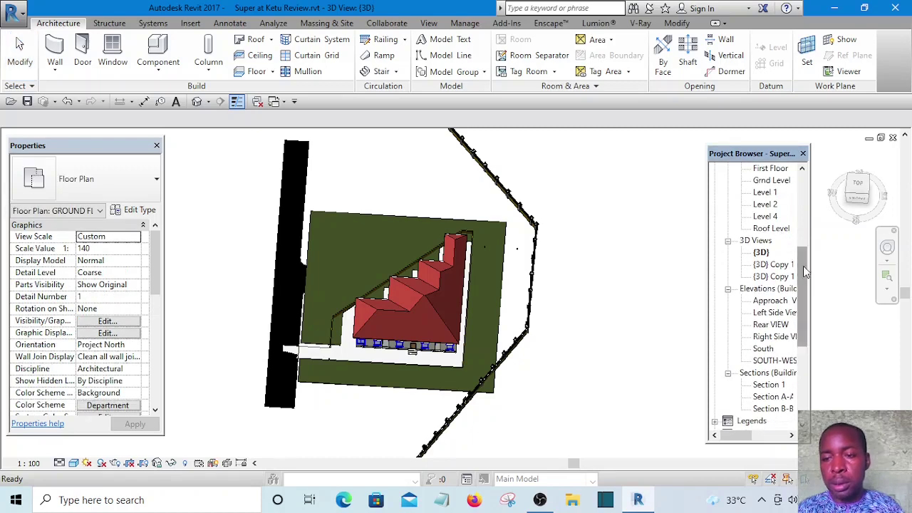
scroll(797, 271, up, 5)
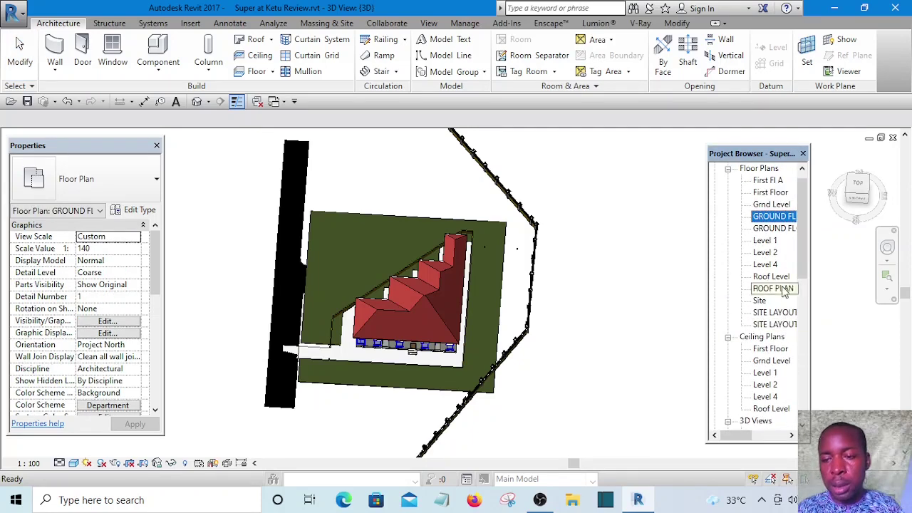
double_click(773, 289)
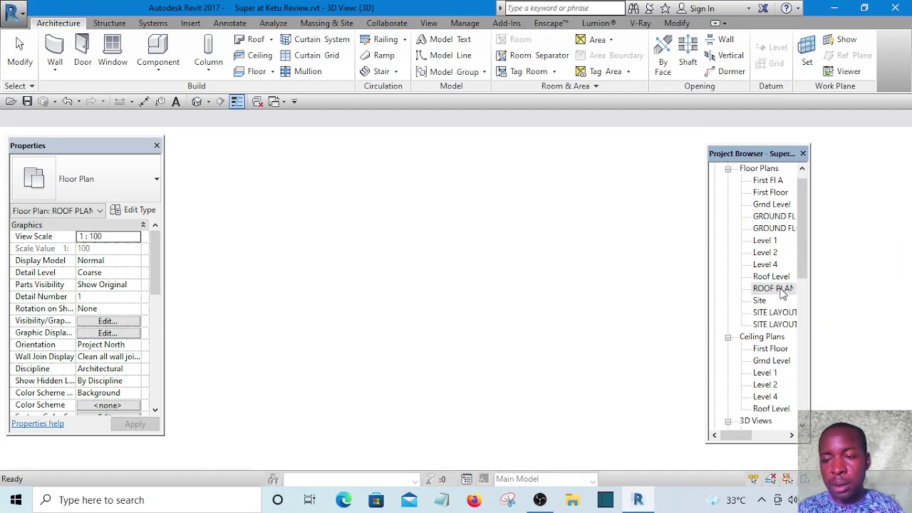
scroll(561, 316, up, 2)
scroll(579, 311, down, 2)
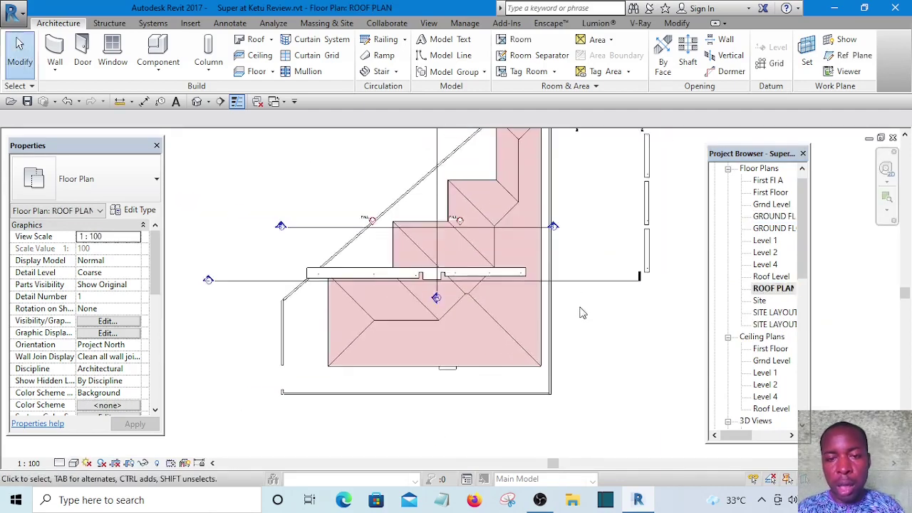
scroll(583, 297, up, 1)
middle_drag(619, 305, 603, 348)
scroll(631, 349, down, 3)
scroll(638, 335, up, 1)
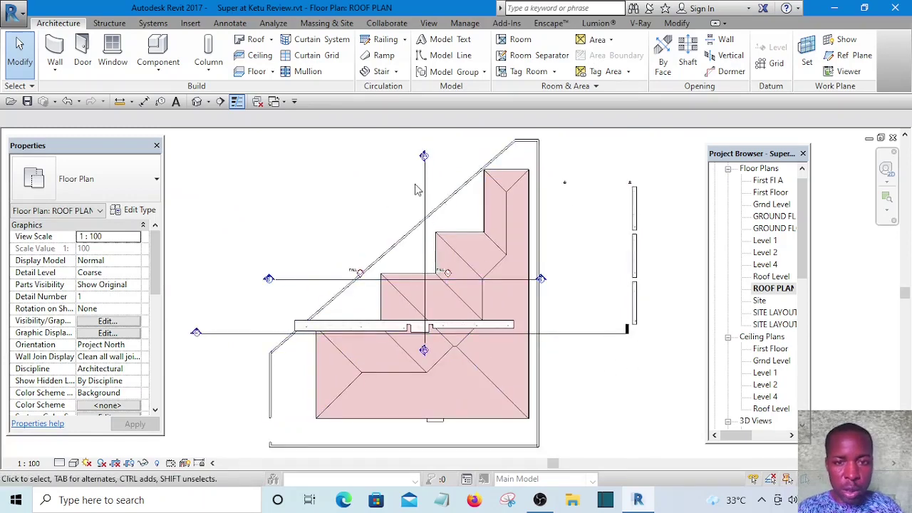
Delete the long CONCRETE filled region that crosses the middle of the roof plan
middle_drag(427, 191, 430, 211)
scroll(454, 174, up, 1)
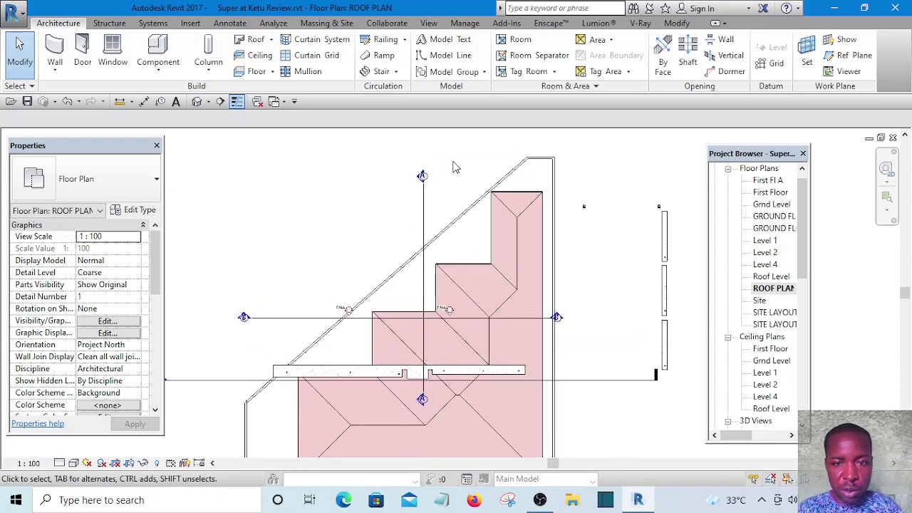
middle_drag(574, 379, 579, 332)
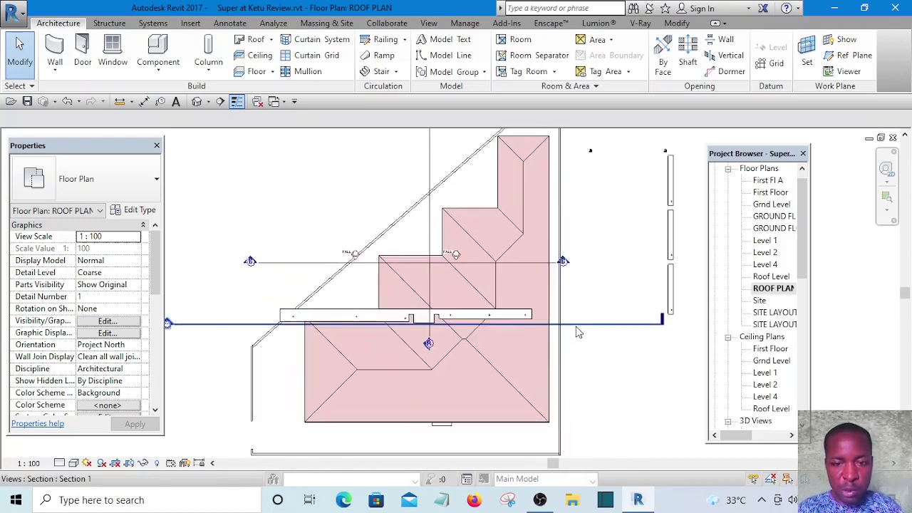
scroll(478, 366, up, 3)
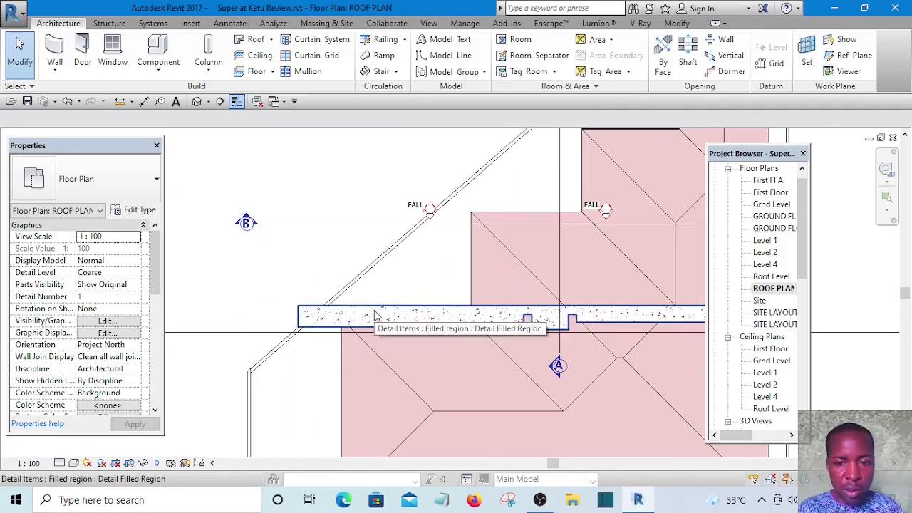
scroll(378, 316, down, 2)
scroll(384, 318, up, 1)
click(387, 318)
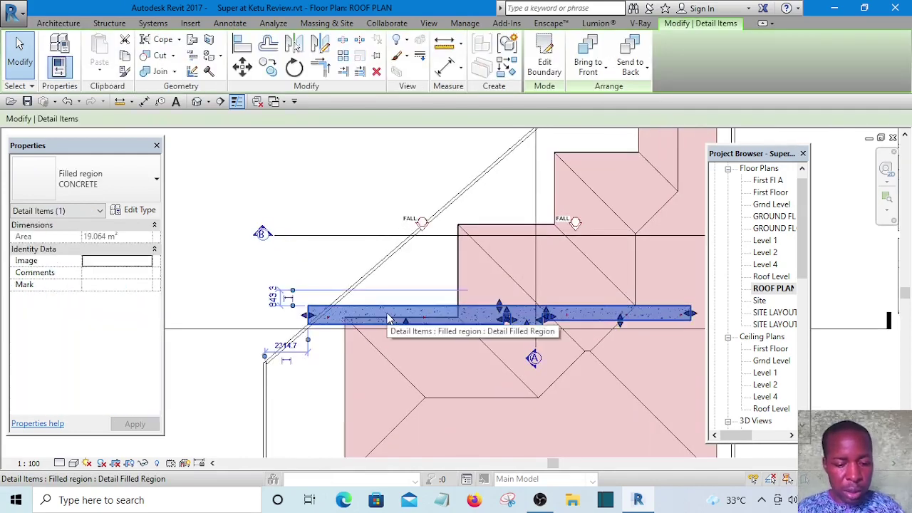
key(Escape)
scroll(428, 314, down, 3)
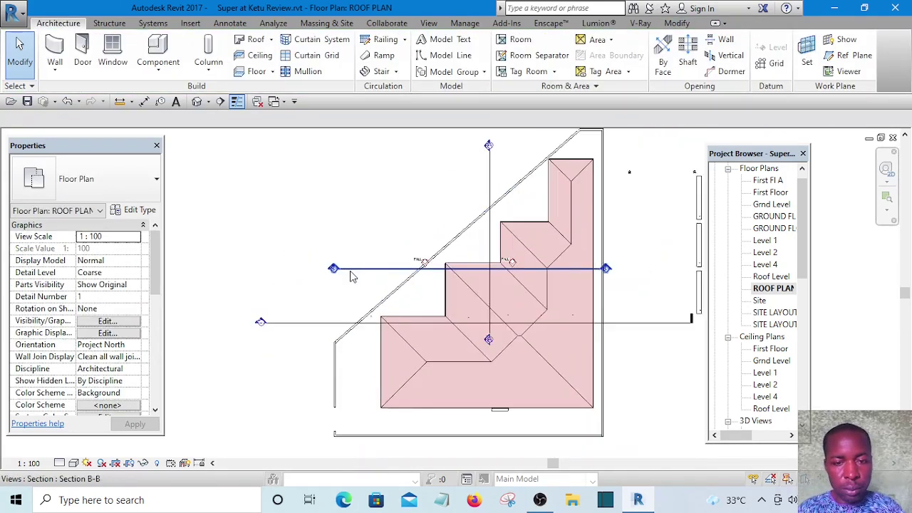
Delete the vertical Section A-A line from the roof plan, including its section view
scroll(357, 274, down, 2)
scroll(426, 202, up, 2)
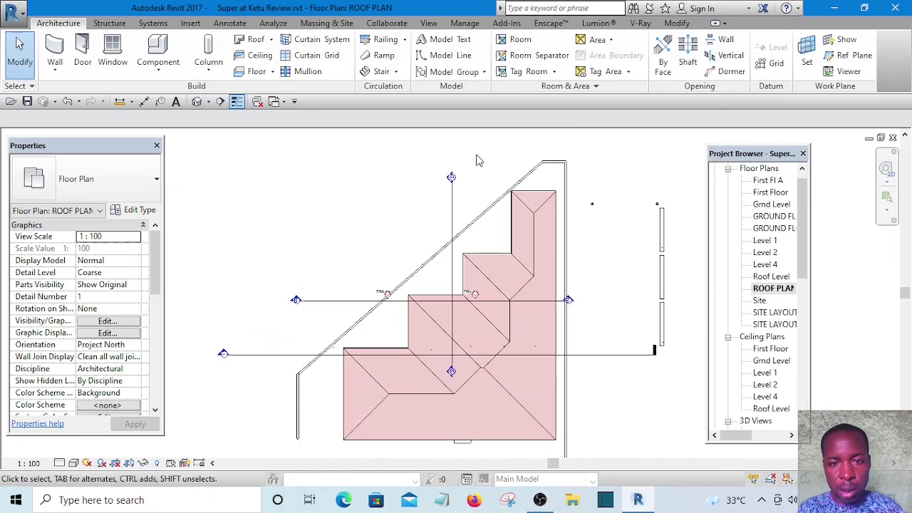
click(420, 204)
key(d)
key(e)
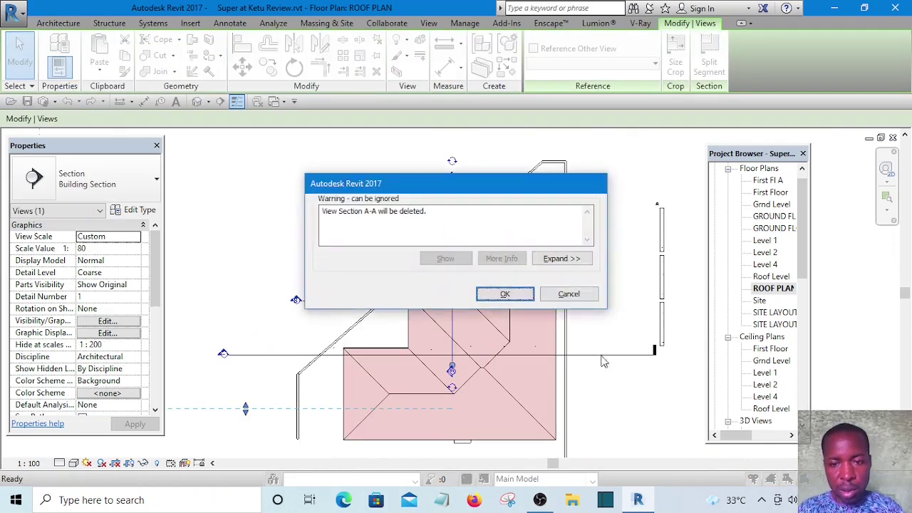
click(517, 299)
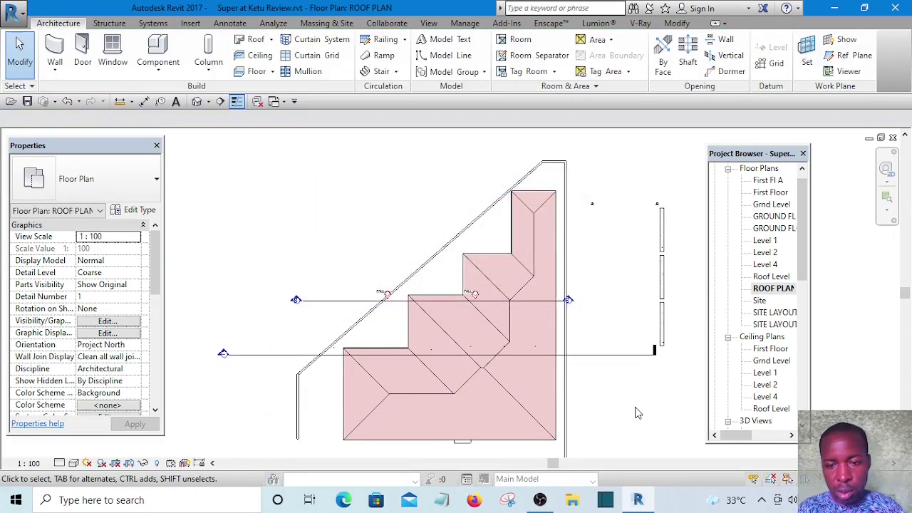
Delete the horizontal Section 1 line below Section B-B, including its section view
drag(634, 405, 607, 319)
key(d)
key(e)
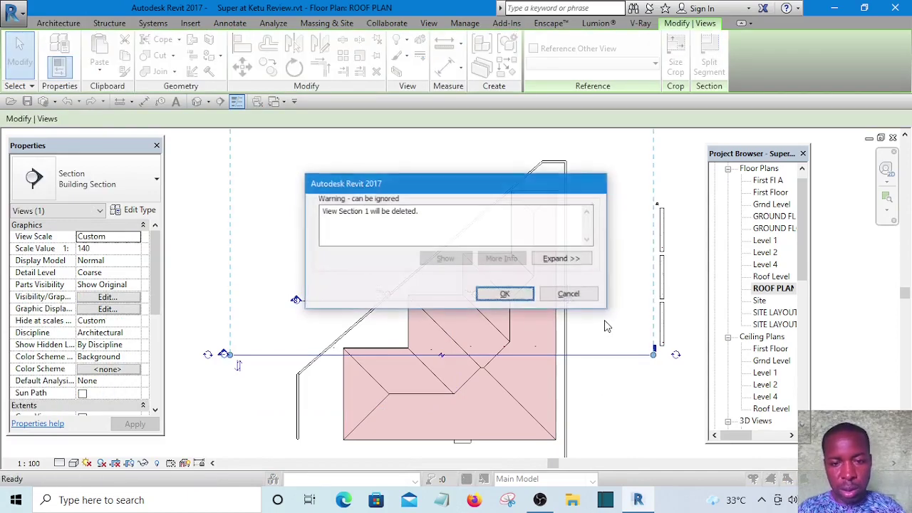
click(508, 295)
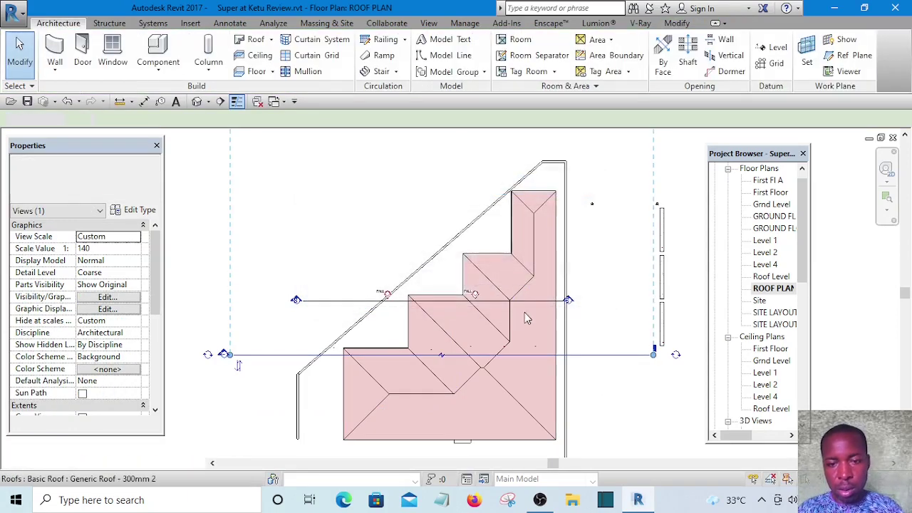
Move the Section B-B line down in line with the roof's lowest stepped edge
click(349, 306)
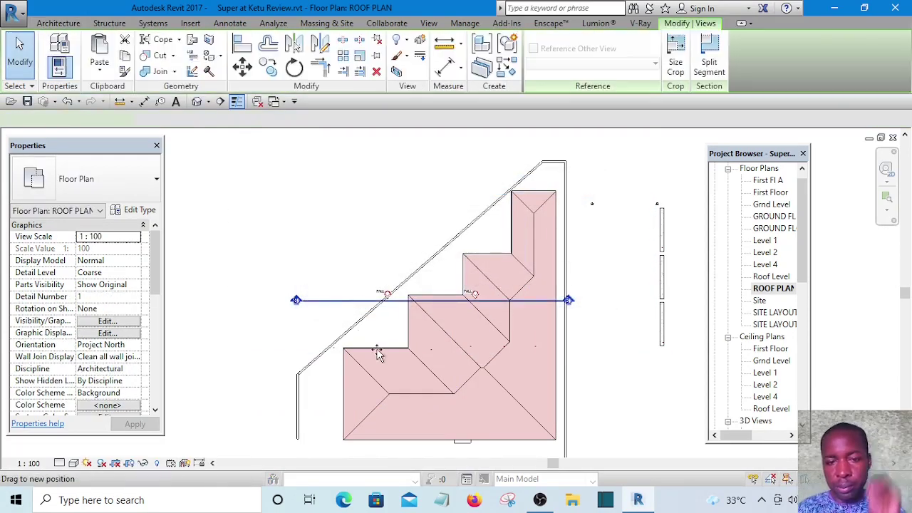
drag(319, 294, 319, 343)
click(321, 264)
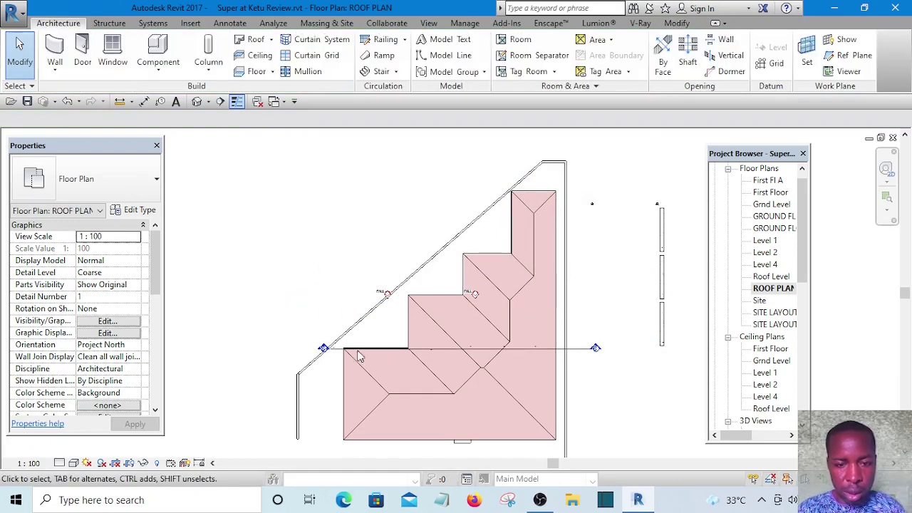
Delete the remaining Section B-B line from the roof plan
click(581, 333)
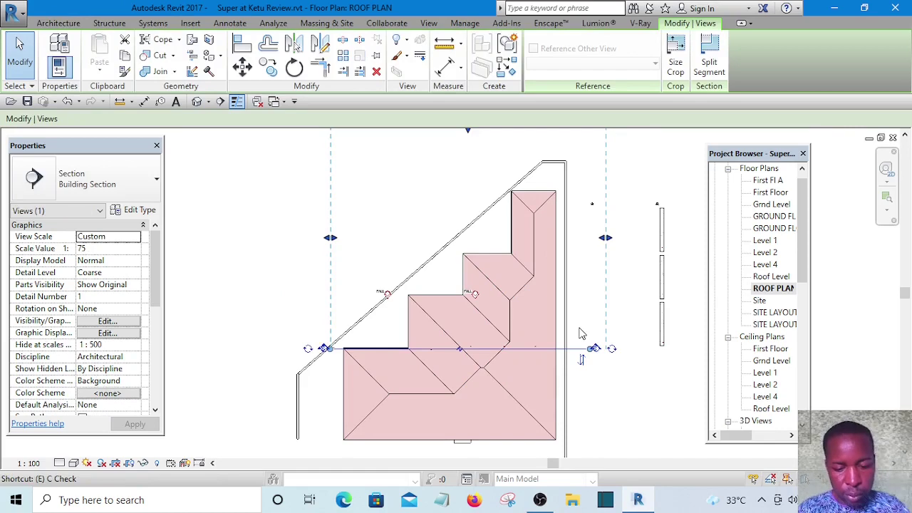
key(Escape)
scroll(636, 380, down, 2)
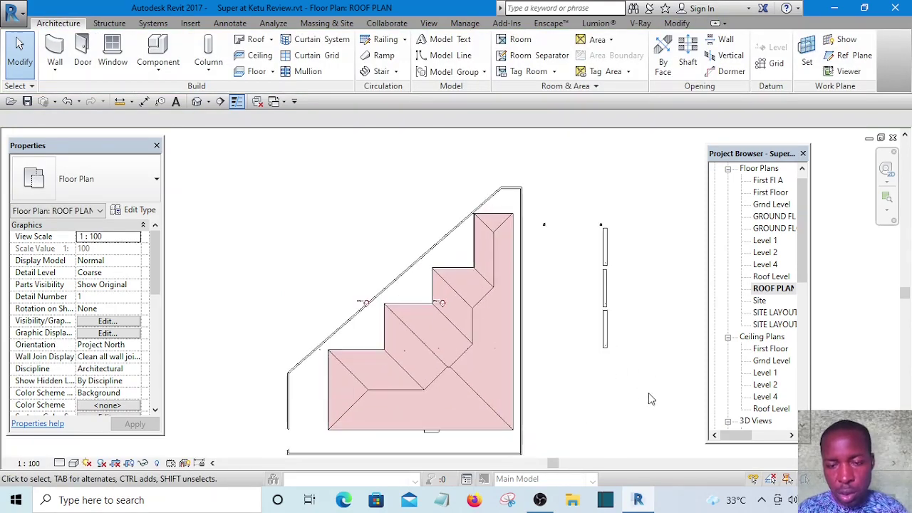
Delete the three stray vertical strips and the small marks beside them to the right of the building
drag(648, 392, 539, 198)
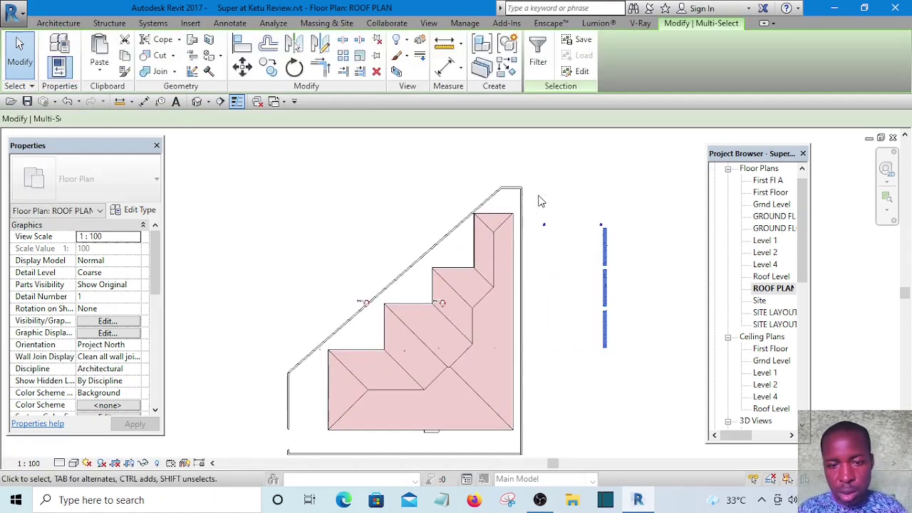
key(Delete)
Examine the roof plan's eaves, hips, ridges and valleys, up close and as a whole
scroll(360, 301, up, 5)
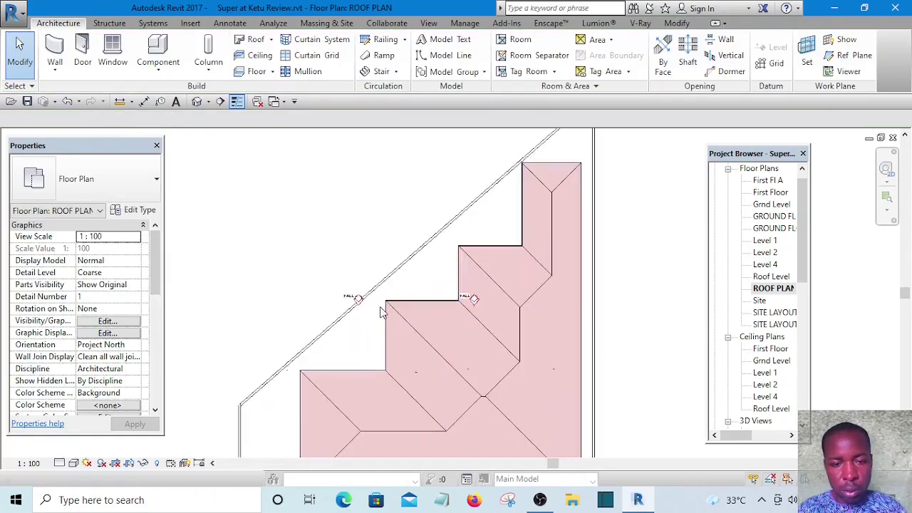
scroll(359, 269, down, 5)
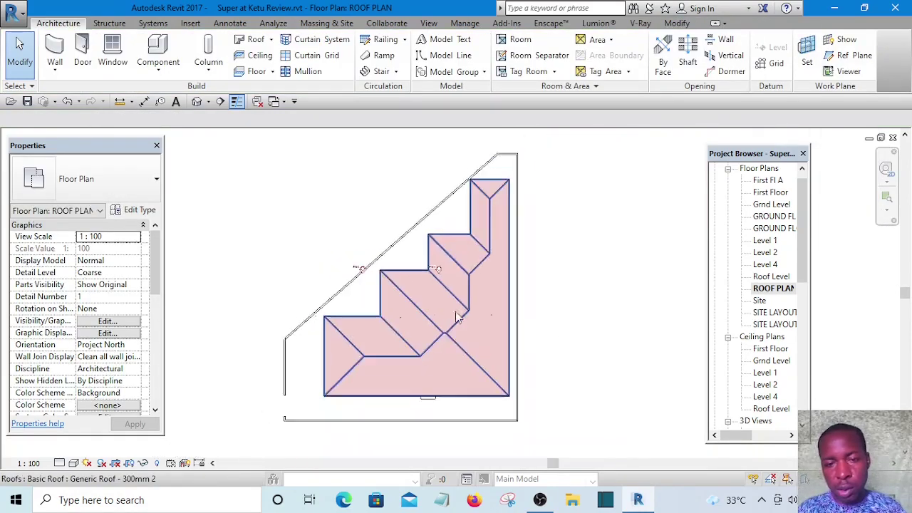
scroll(574, 319, up, 2)
middle_drag(574, 324, 587, 343)
scroll(455, 321, up, 2)
scroll(647, 316, down, 3)
scroll(606, 320, down, 2)
scroll(614, 328, up, 3)
scroll(587, 335, down, 1)
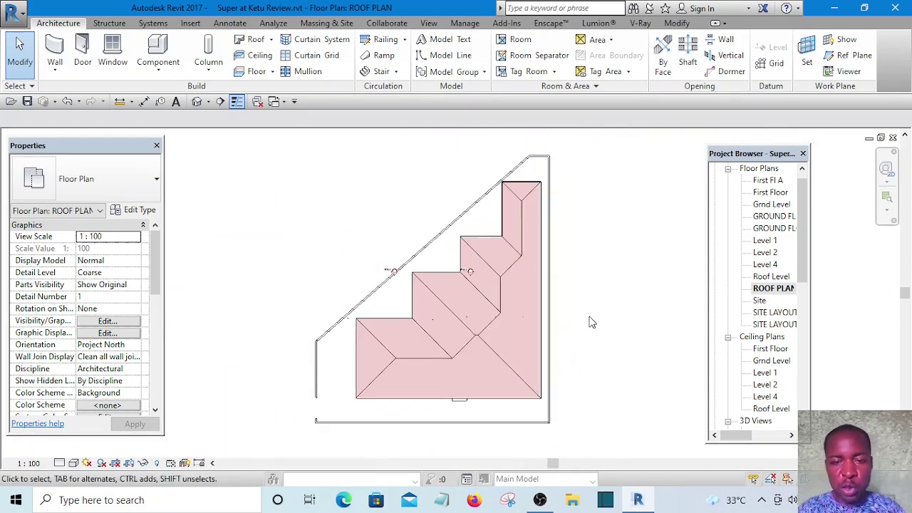
scroll(472, 296, up, 2)
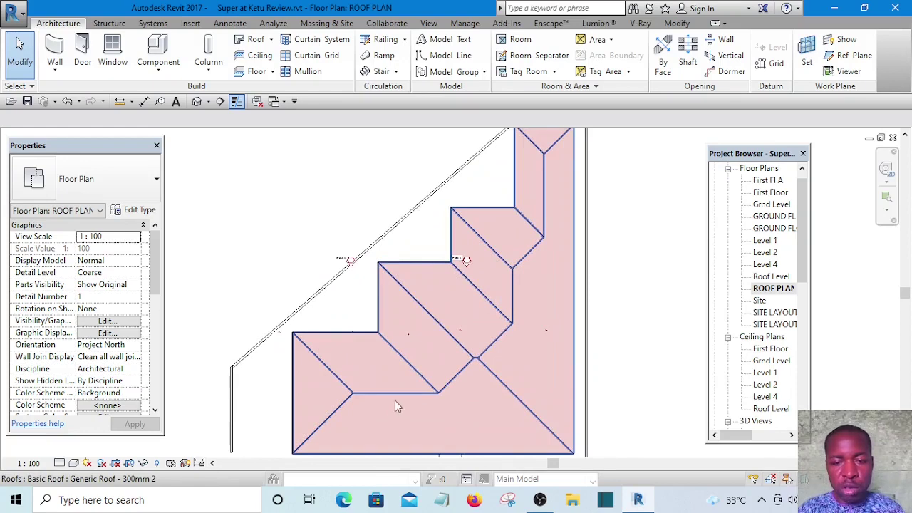
scroll(605, 368, down, 2)
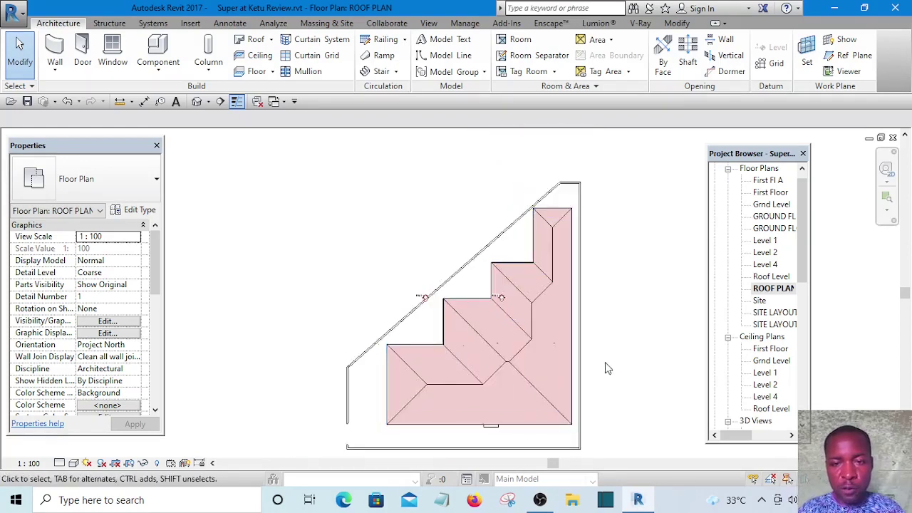
middle_drag(606, 367, 587, 374)
scroll(605, 359, up, 1)
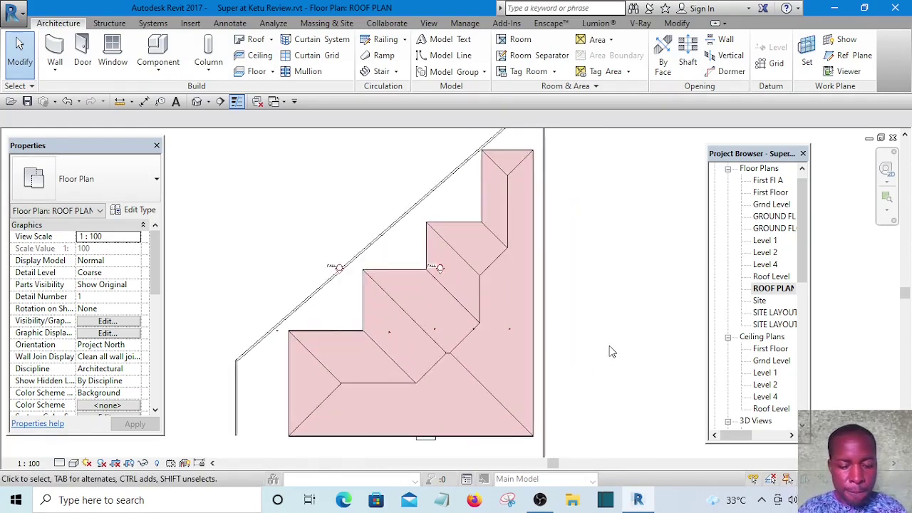
Trace the lowest wing's left eave, the hip from its lower corner and the roof's bottom eave with picked furniture-style detail lines
key(d)
key(l)
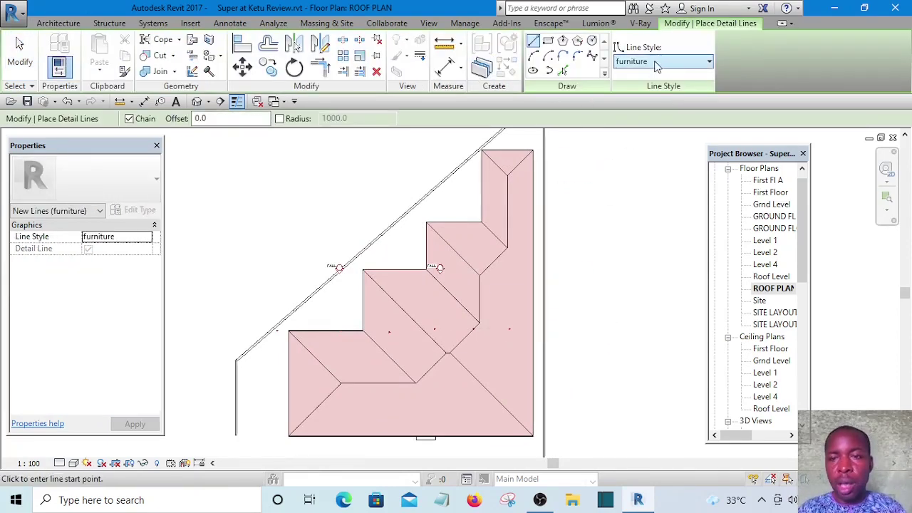
click(563, 70)
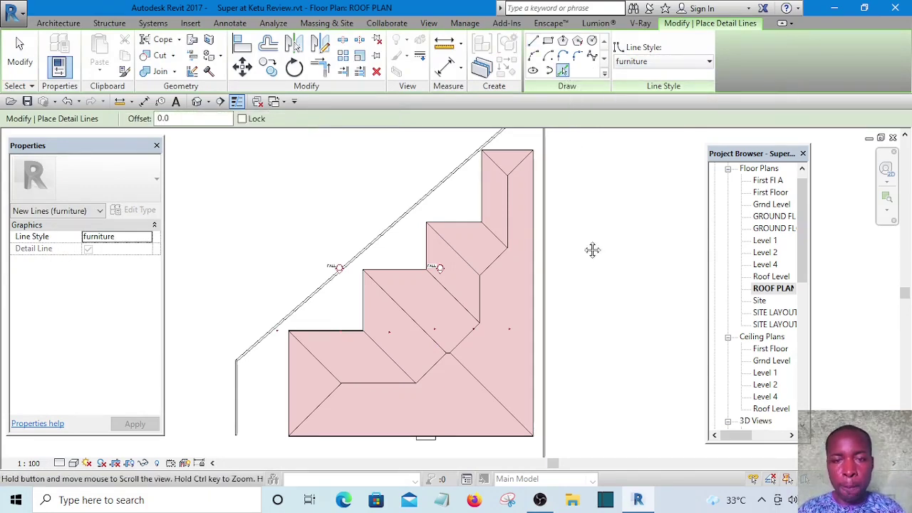
middle_drag(342, 312, 364, 282)
scroll(333, 335, up, 2)
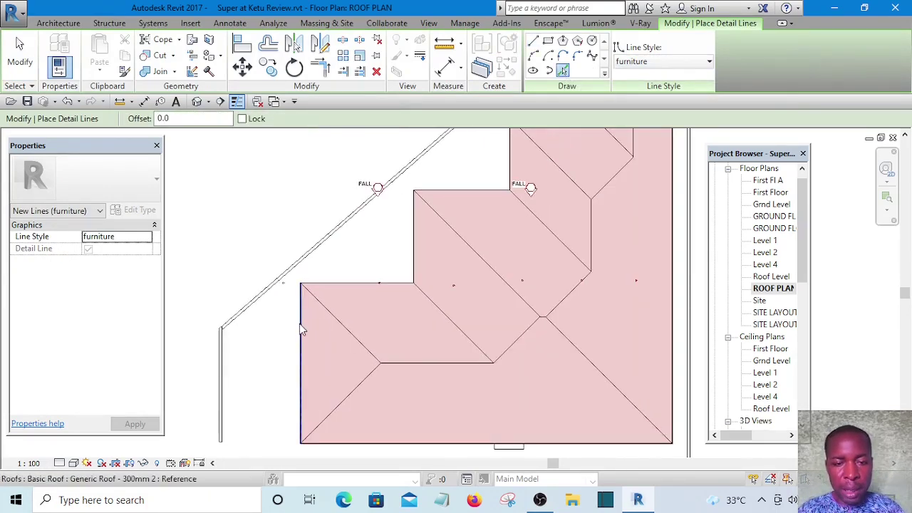
click(299, 324)
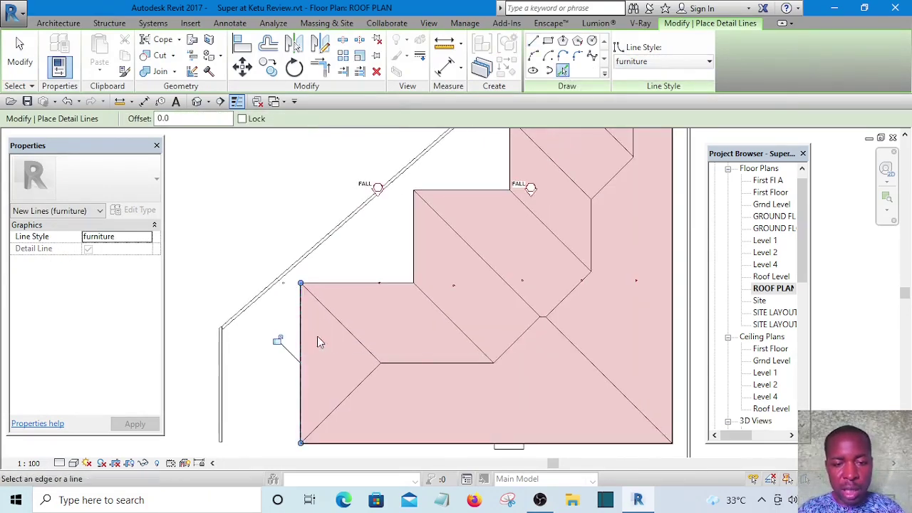
click(348, 395)
click(403, 445)
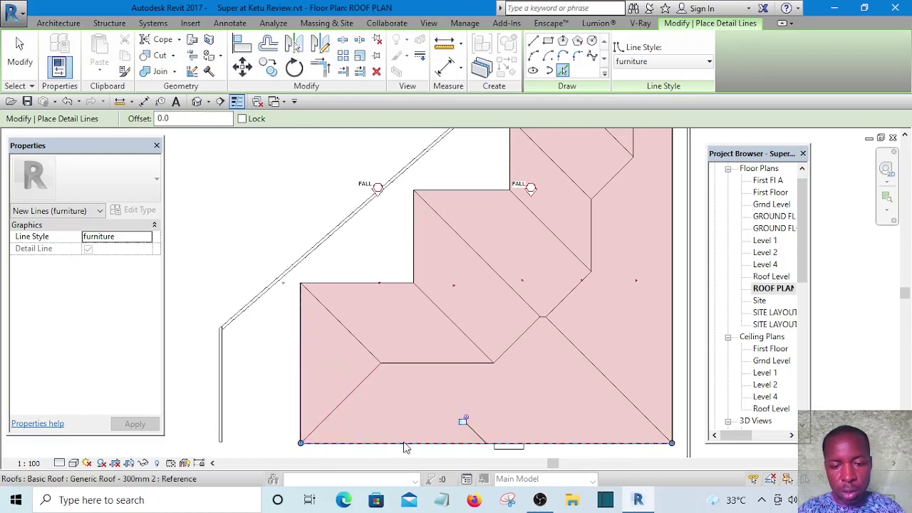
Trace the roof's long right eave and the left eave of the topmost wing with detail lines
scroll(410, 417, down, 3)
scroll(563, 420, up, 3)
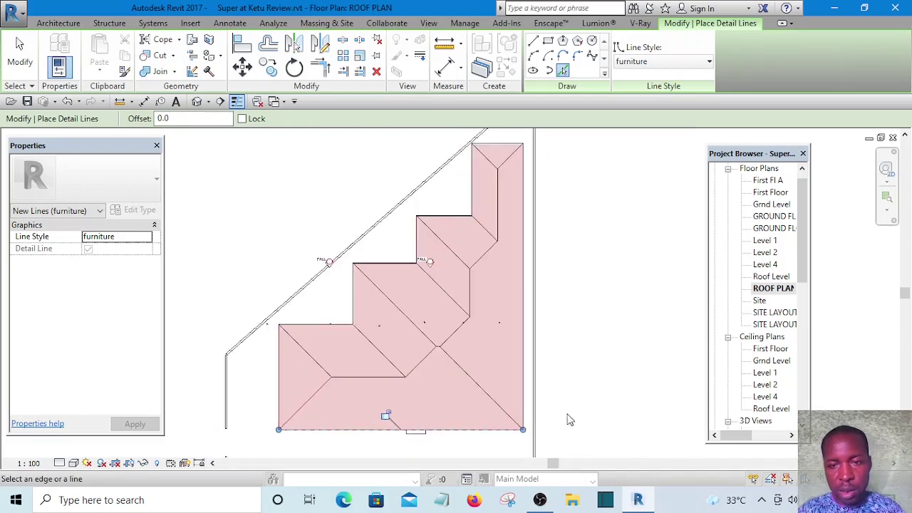
click(522, 417)
middle_drag(586, 302, 621, 413)
scroll(552, 224, up, 2)
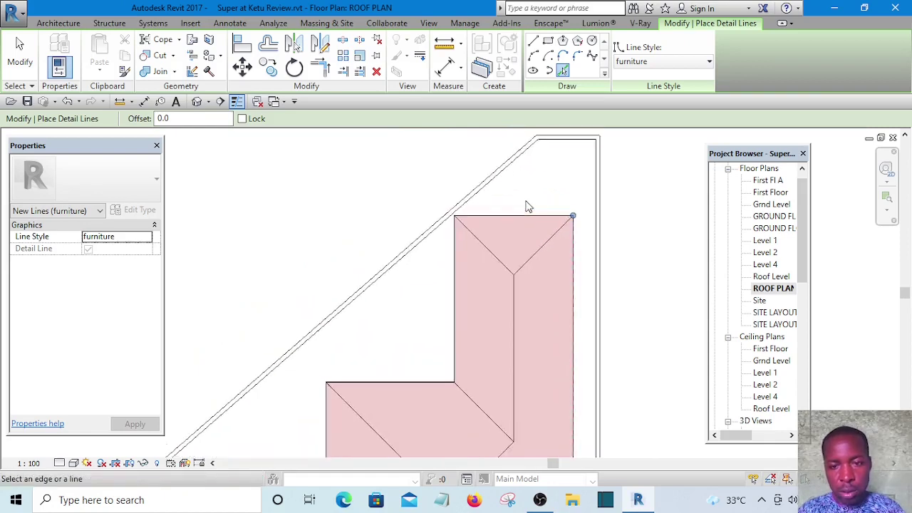
scroll(530, 213, up, 2)
click(431, 278)
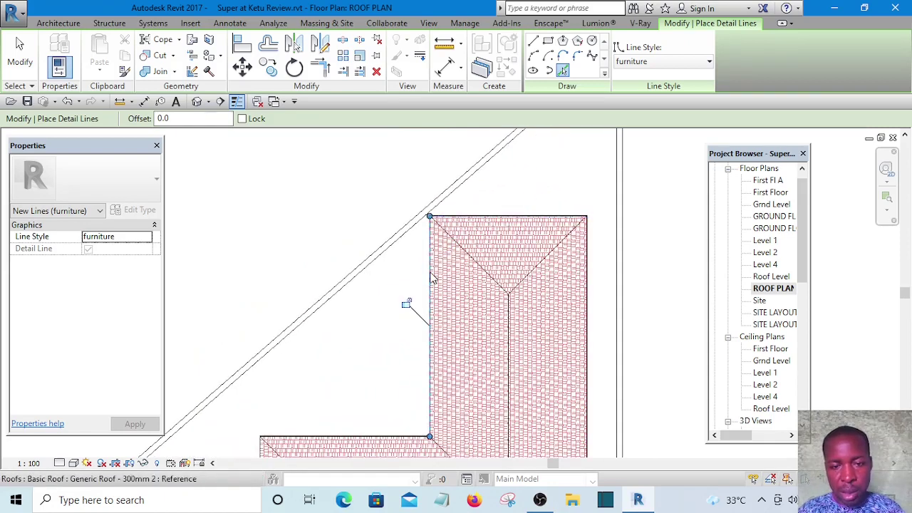
Trace the stepped eaves below the topmost wing: the second wing's top and left edges and the third wing's top edge
middle_drag(416, 350, 470, 238)
scroll(434, 315, up, 1)
click(434, 326)
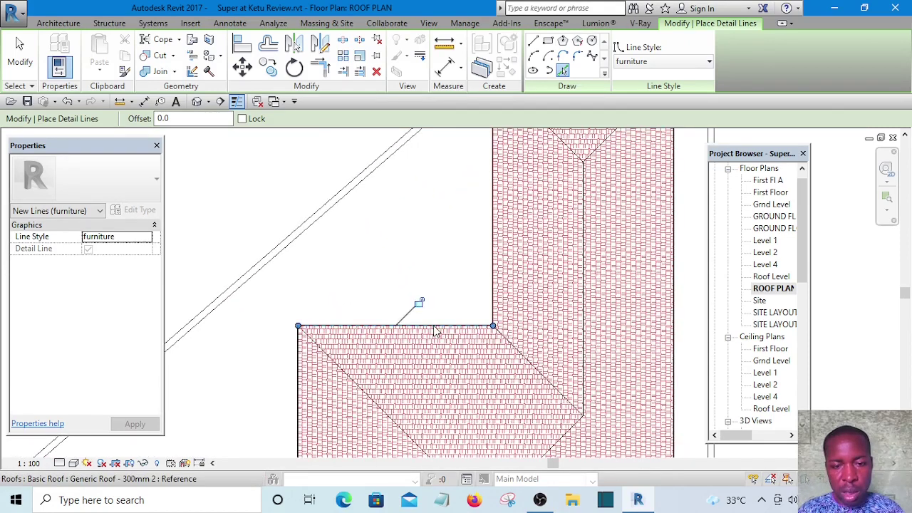
middle_drag(420, 275, 464, 199)
scroll(464, 199, down, 1)
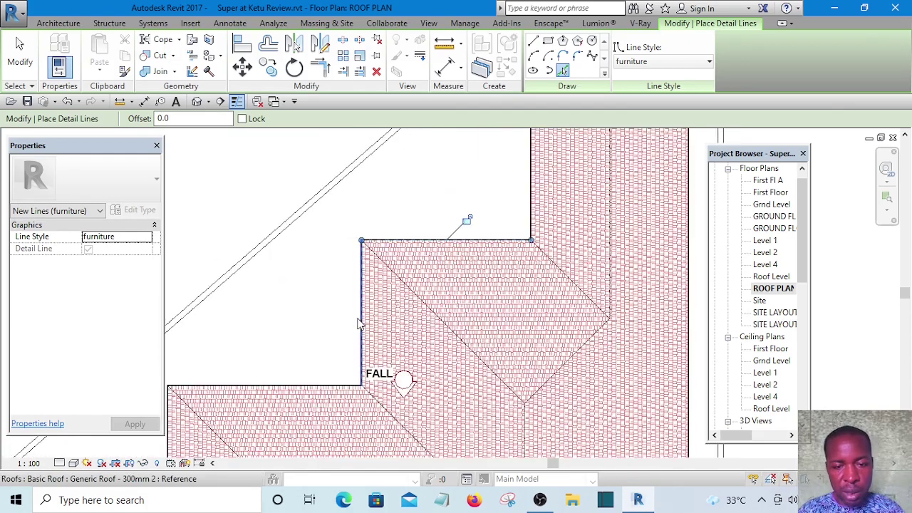
click(358, 323)
scroll(352, 328, down, 1)
click(337, 350)
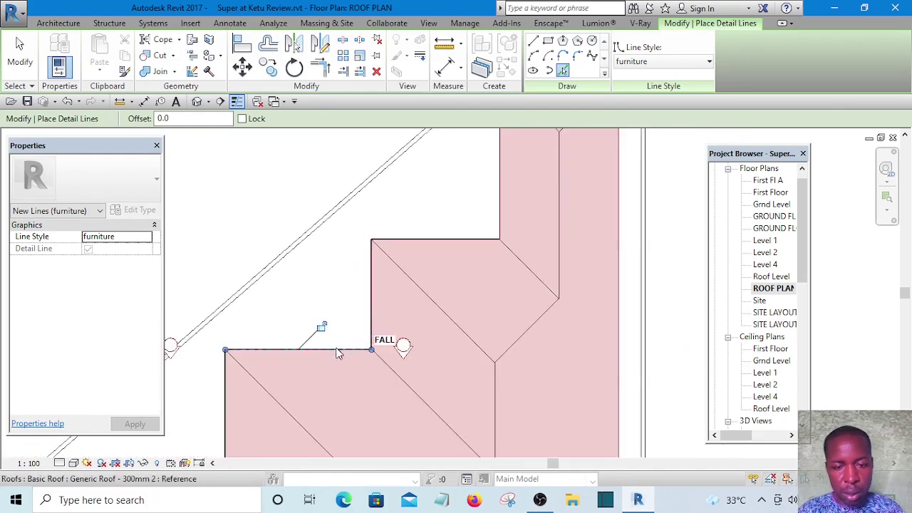
Trace the third wing's left eave and the lowest wing's top eave with detail lines
scroll(338, 355, down, 1)
middle_drag(338, 354, 454, 283)
scroll(342, 309, up, 1)
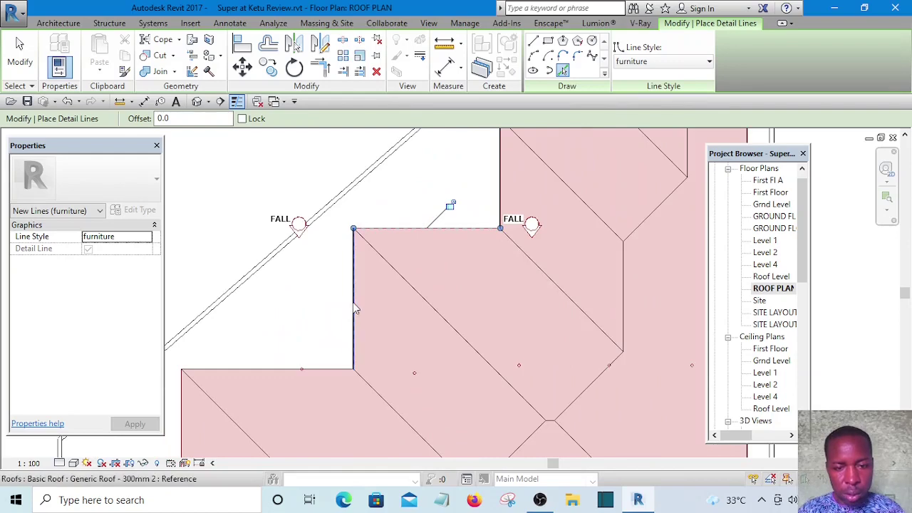
click(356, 307)
middle_drag(318, 348, 373, 257)
click(369, 318)
Trace the lowest wing's upper hip, its horizontal ridge and the diagonal rising from the ridge's end, finishing the detail line command
scroll(355, 245, down, 2)
scroll(336, 290, up, 1)
click(327, 299)
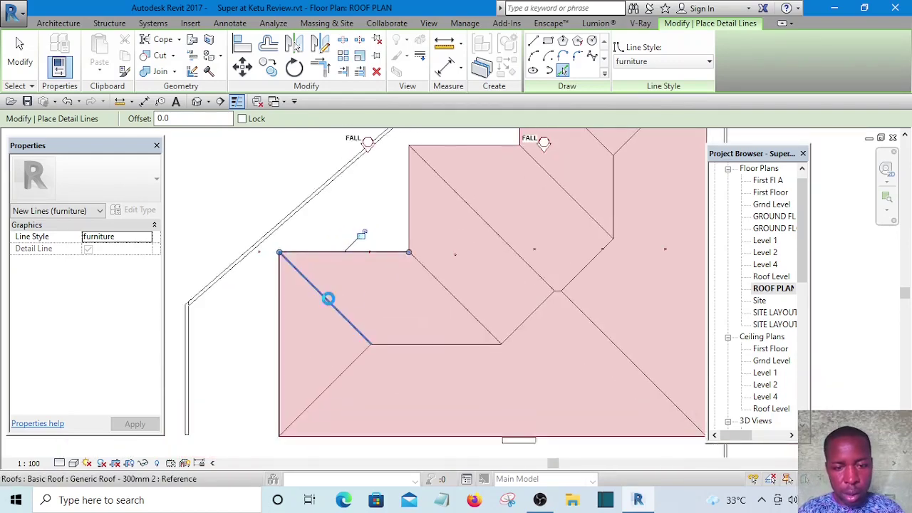
scroll(406, 348, up, 2)
click(412, 342)
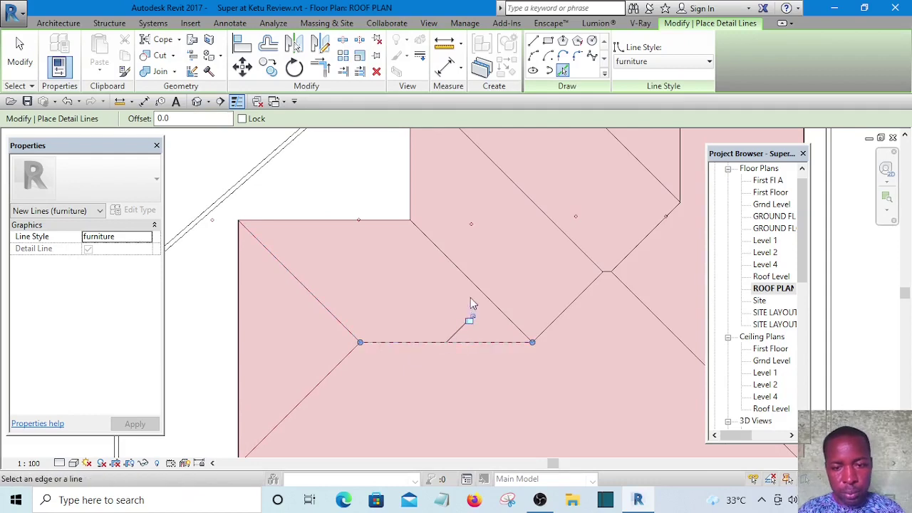
click(560, 319)
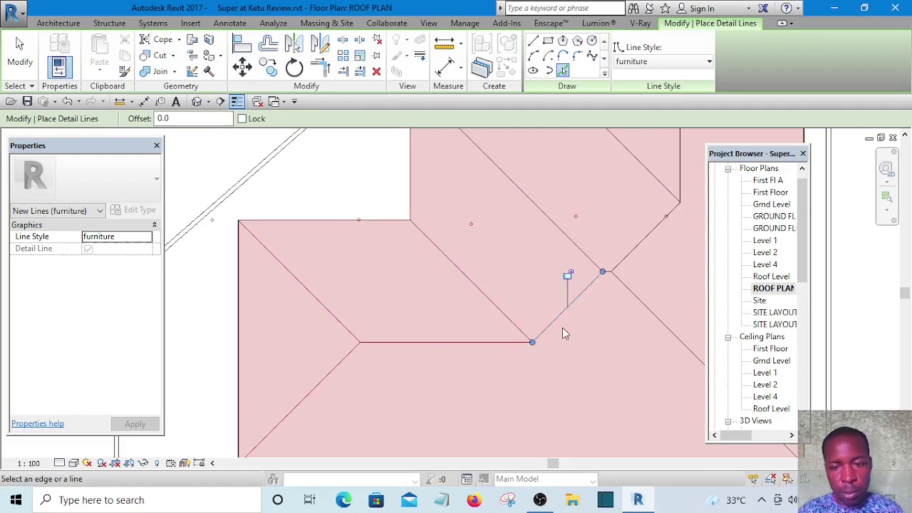
mouse_move(563, 332)
middle_down()
mouse_move(503, 350)
mouse_move(473, 320)
middle_up()
scroll(503, 257, up, 3)
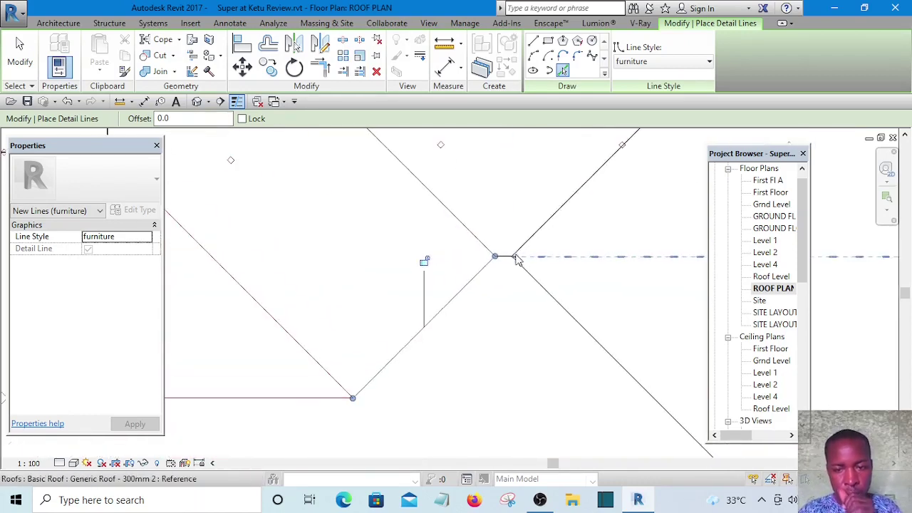
scroll(510, 264, down, 5)
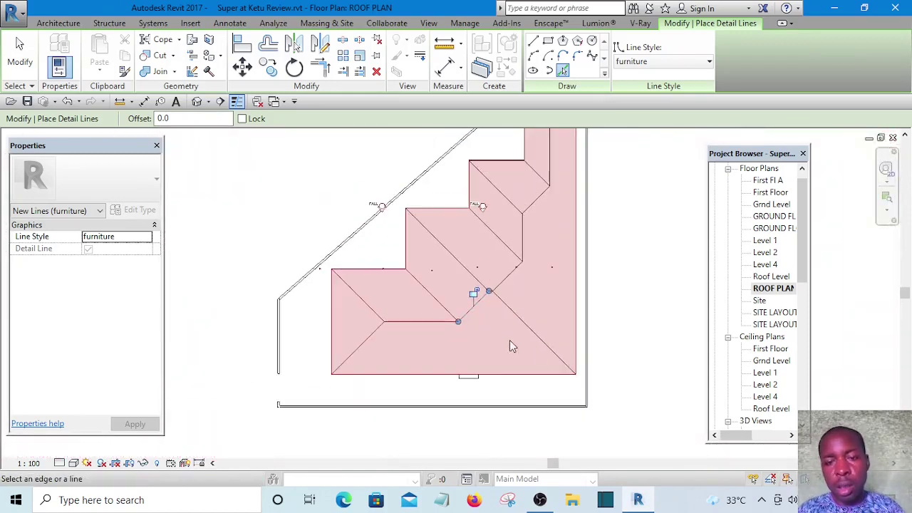
key(Escape)
key(Escape)
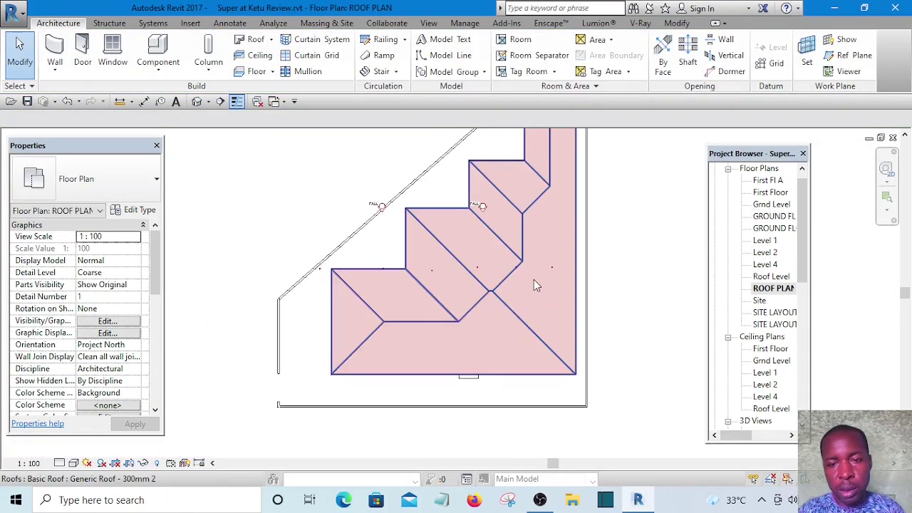
Set the surface pattern of the roof type's structure material, Roofing - Tile 2, to no pattern
scroll(549, 335, up, 5)
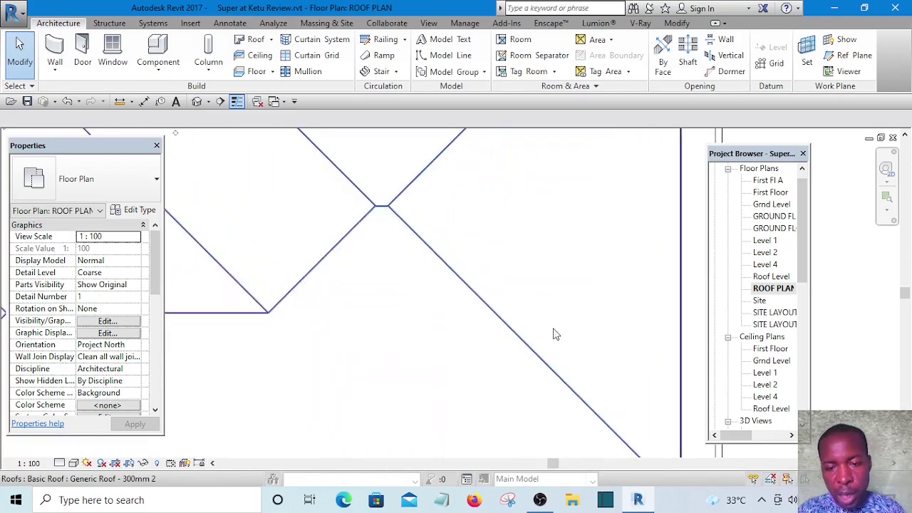
click(561, 308)
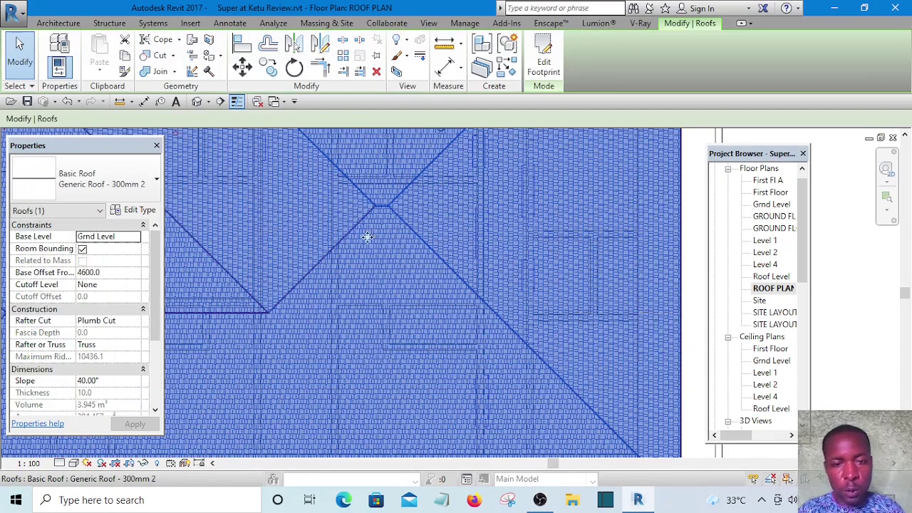
click(134, 211)
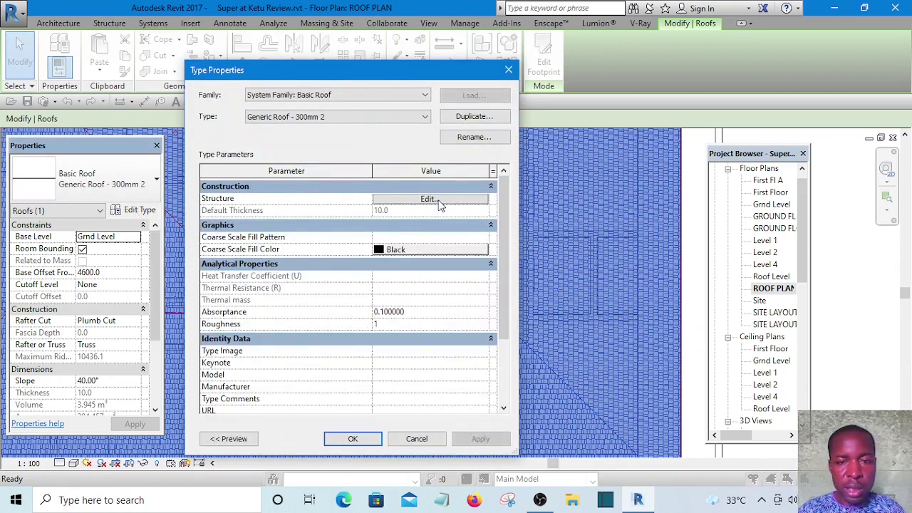
click(431, 199)
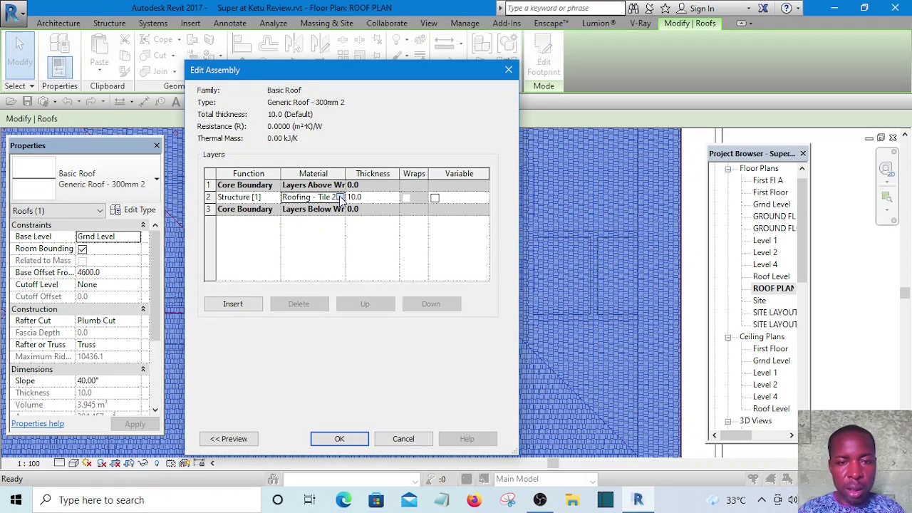
click(342, 199)
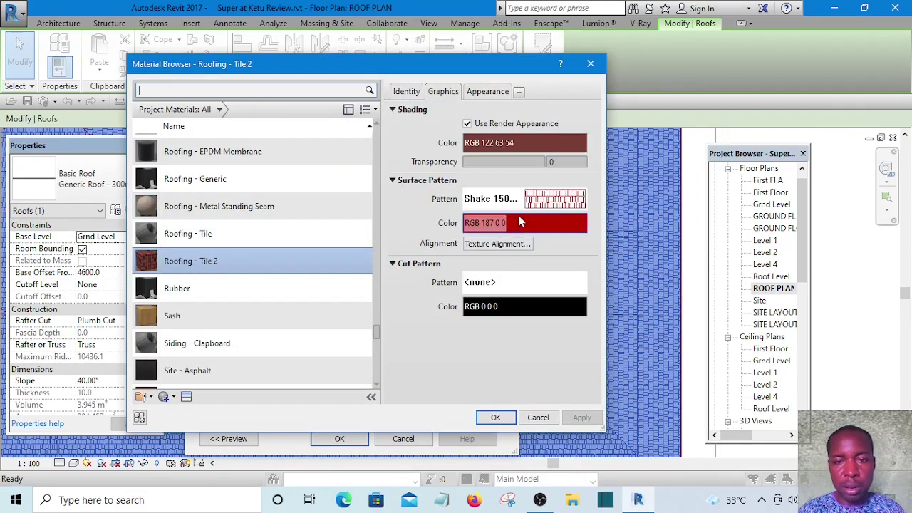
click(509, 204)
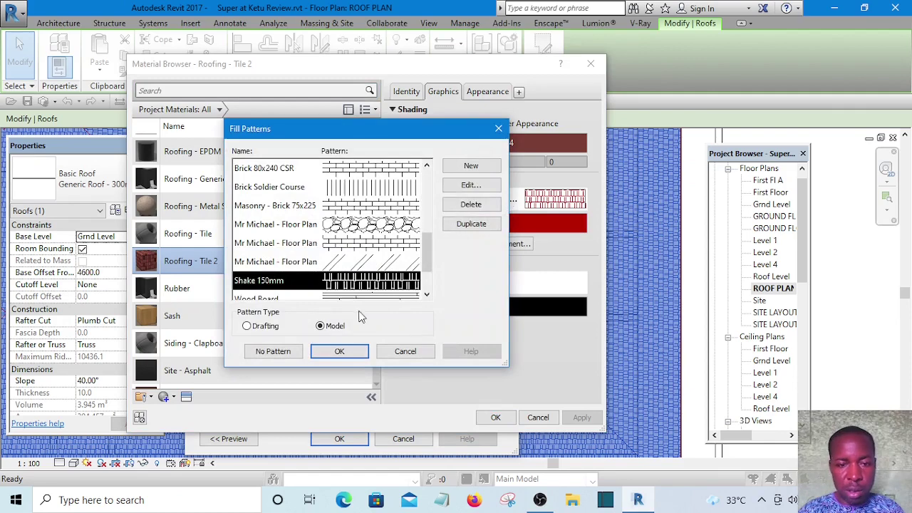
click(272, 354)
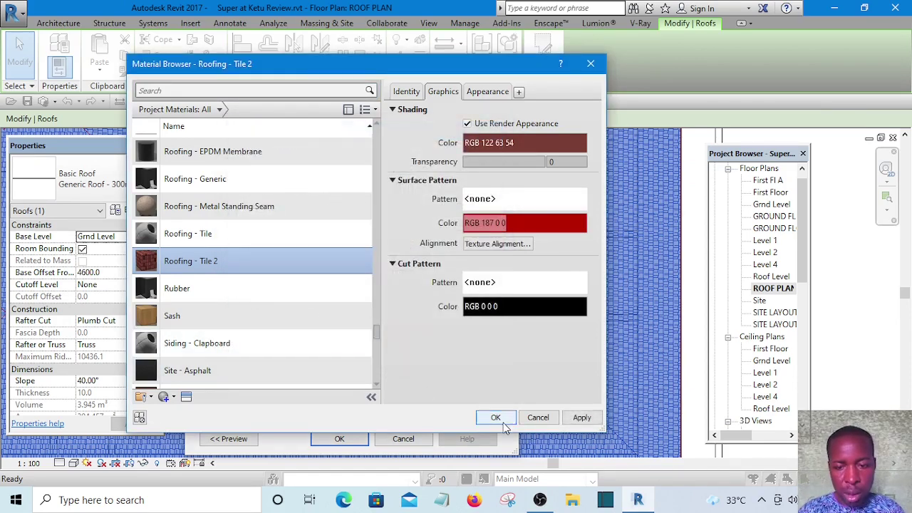
click(502, 422)
click(345, 439)
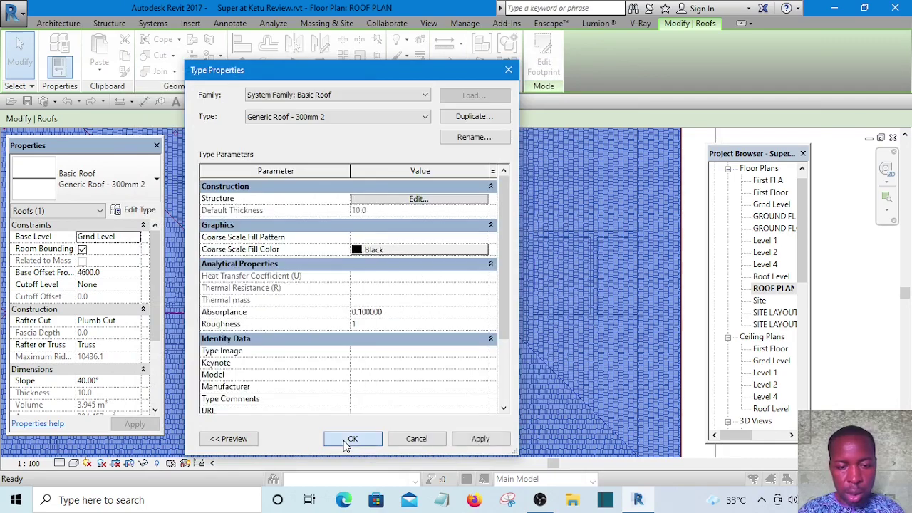
click(347, 442)
scroll(540, 387, down, 5)
click(652, 273)
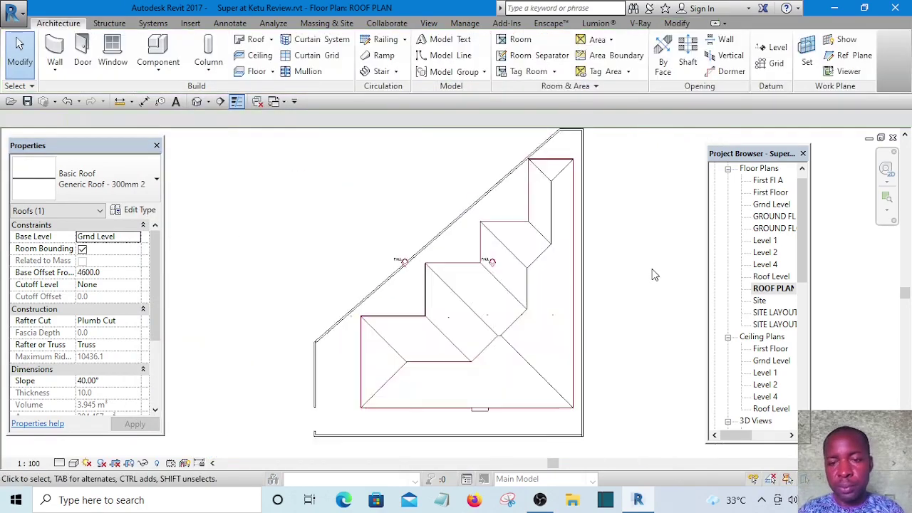
Trace the roof's short central ridge and the diagonals meeting at its ends with picked furniture-style detail lines
middle_drag(650, 311, 620, 337)
scroll(457, 384, up, 2)
scroll(457, 385, up, 2)
scroll(418, 372, down, 3)
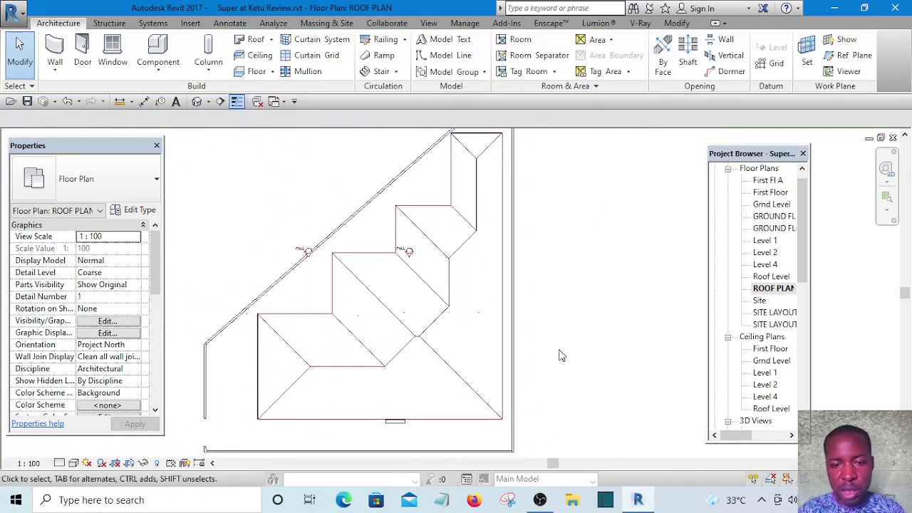
key(l)
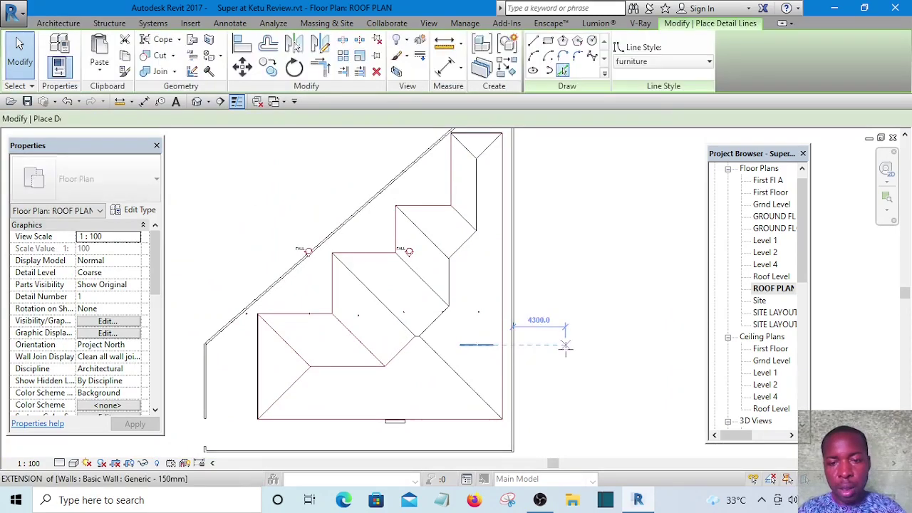
click(563, 70)
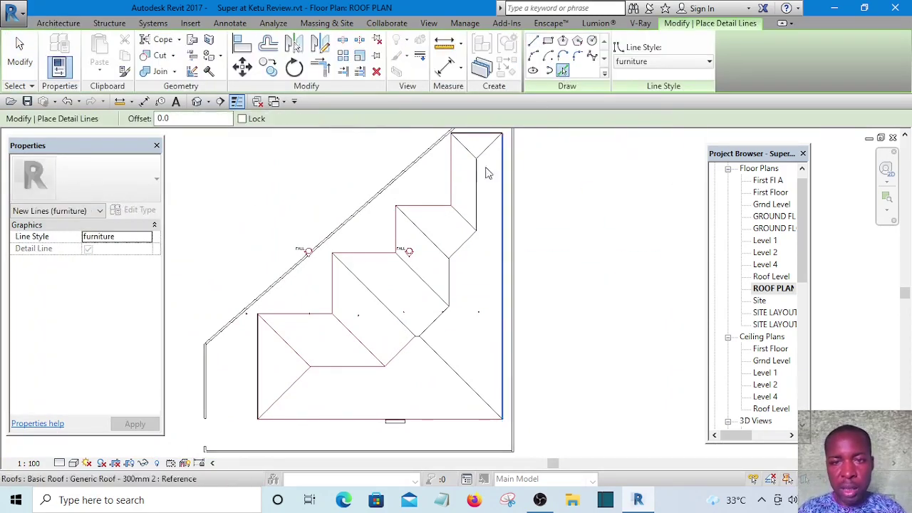
scroll(395, 386, up, 5)
middle_drag(425, 306, 386, 365)
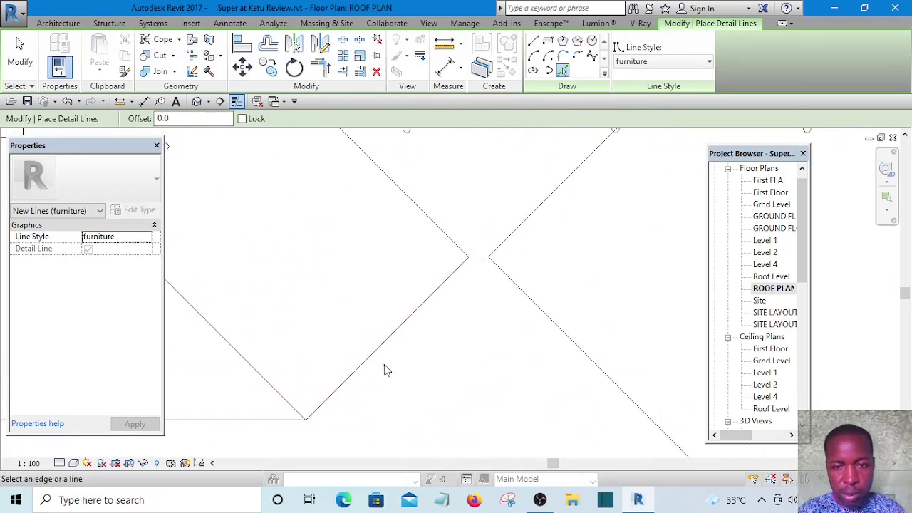
scroll(429, 240, up, 1)
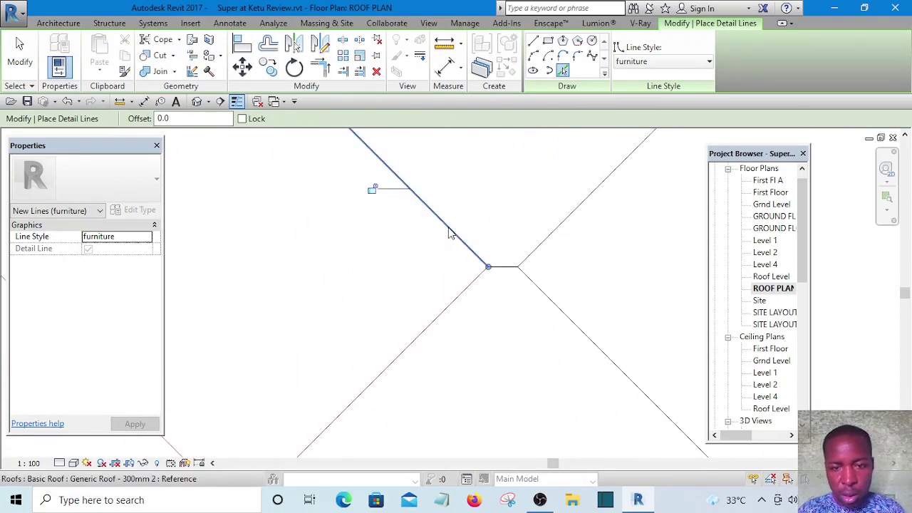
scroll(509, 265, up, 3)
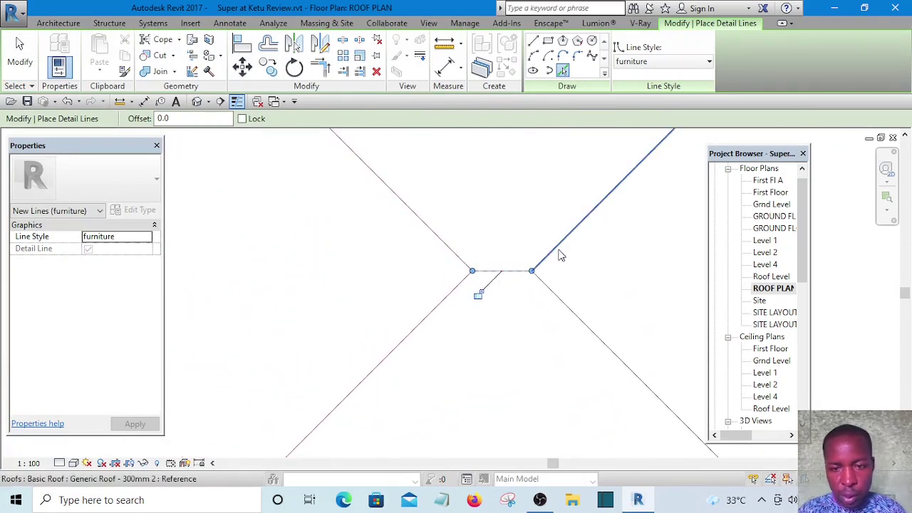
click(562, 305)
Trace the vertical ridge above the short central ridge and the valley diagonal reaching its lower end with picked detail lines
scroll(492, 320, down, 4)
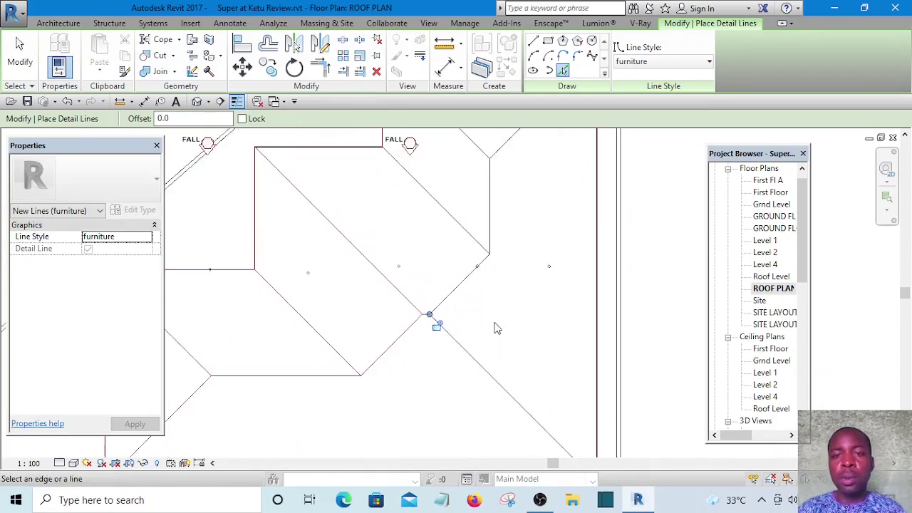
scroll(485, 260, up, 2)
click(481, 268)
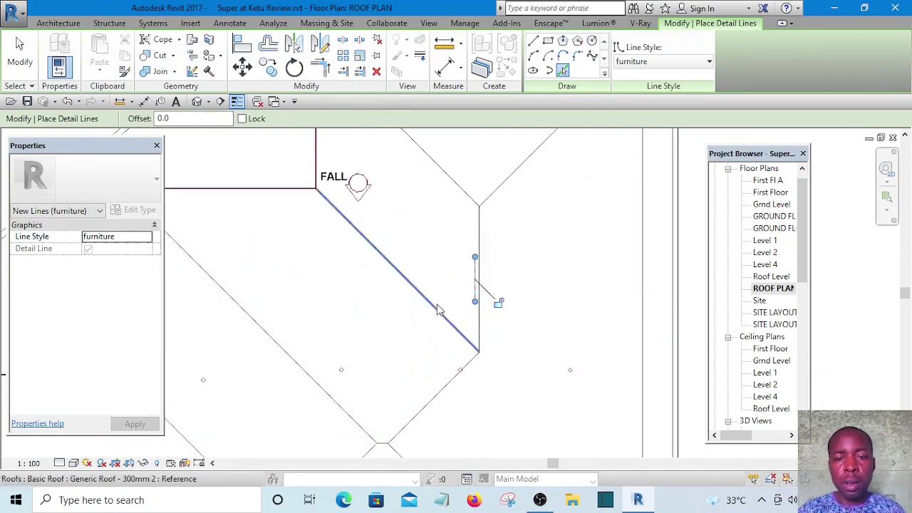
click(437, 310)
scroll(492, 250, up, 5)
click(458, 234)
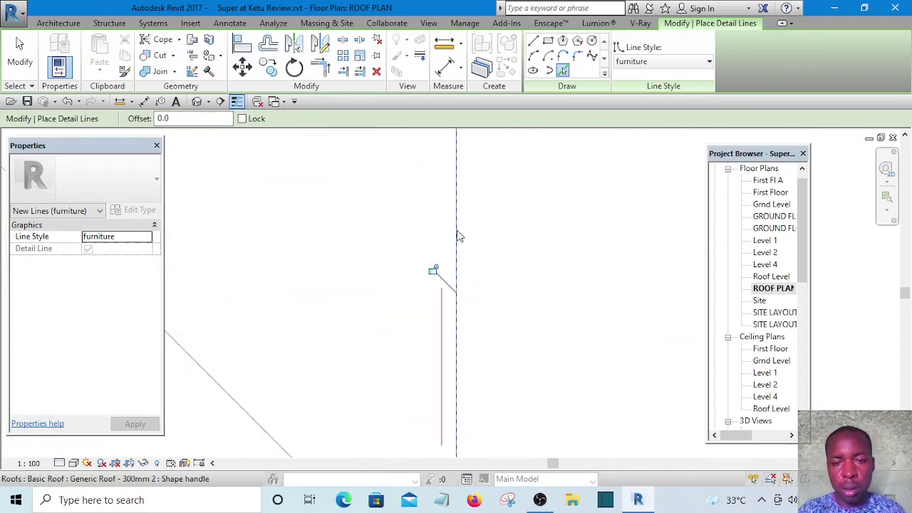
Trace the diagonals meeting at that ridge's upper end, plus the uppermost wing's vertical ridge and its lower valley, with detail lines
scroll(504, 299, down, 3)
scroll(510, 296, up, 1)
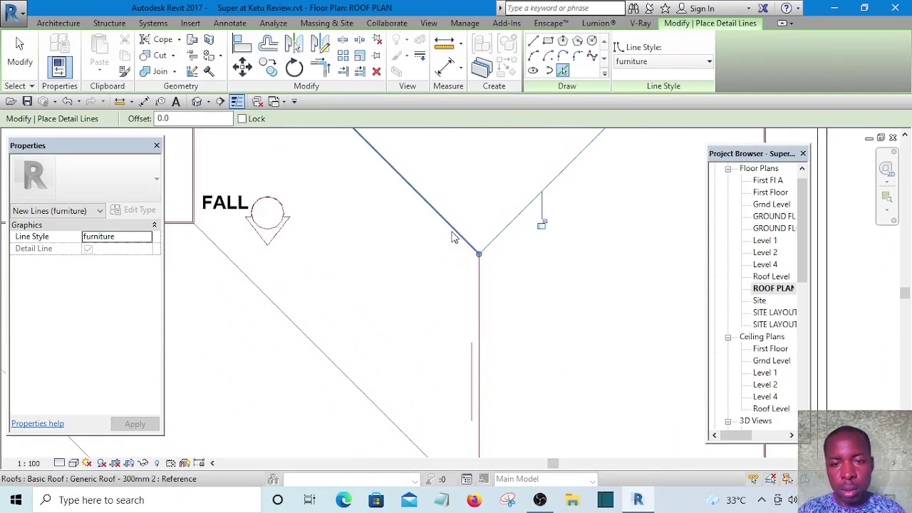
click(443, 218)
middle_drag(511, 254, 513, 454)
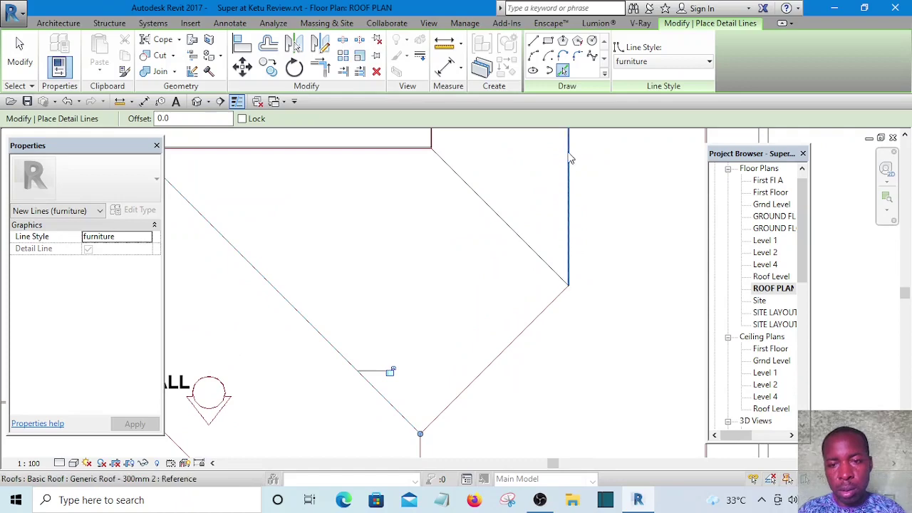
click(570, 161)
click(506, 223)
scroll(574, 227, down, 5)
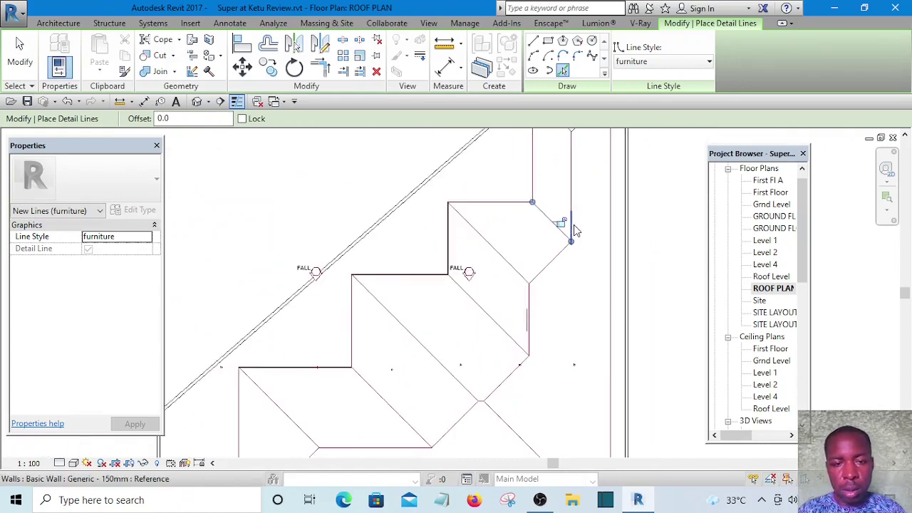
Examine the traced lines around the central ridge, stepped wings and lower hip for gaps, and end the detail line command
middle_drag(468, 364, 481, 307)
scroll(488, 322, up, 4)
scroll(531, 337, up, 2)
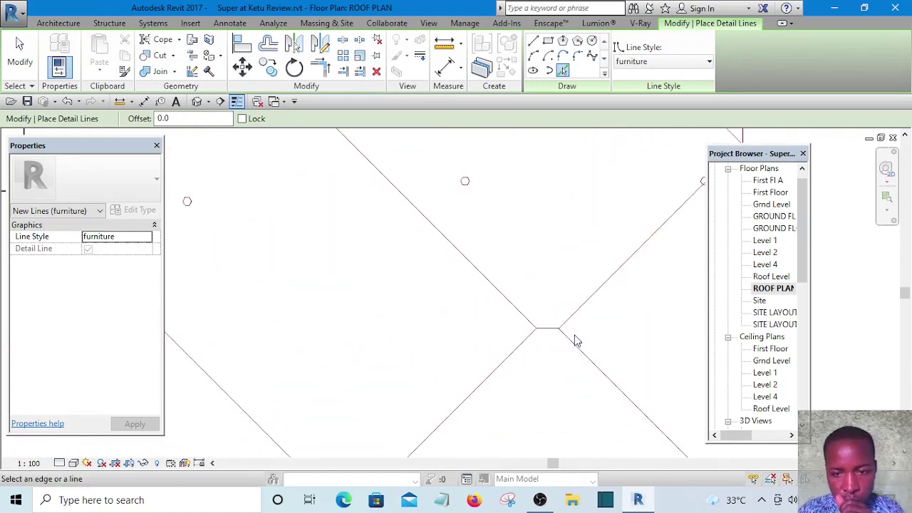
scroll(516, 337, down, 4)
scroll(569, 228, up, 4)
scroll(603, 335, down, 4)
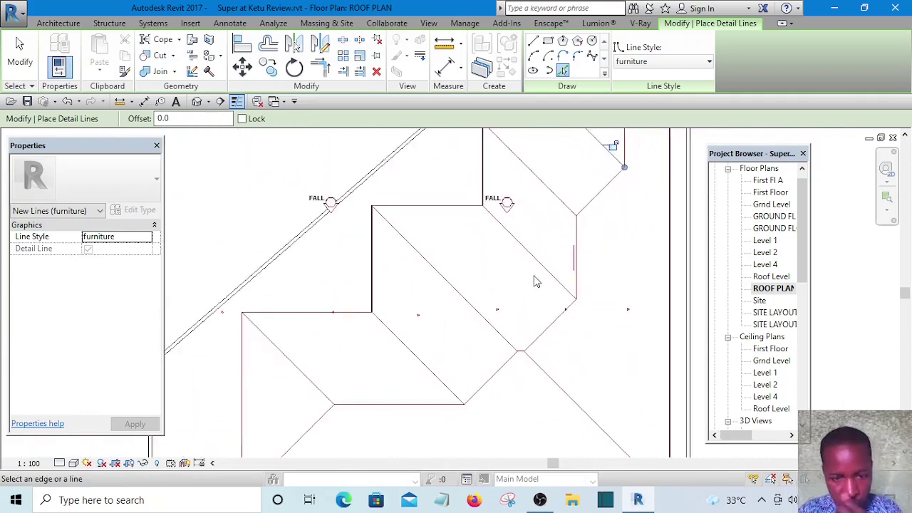
scroll(594, 397, up, 4)
scroll(591, 397, down, 5)
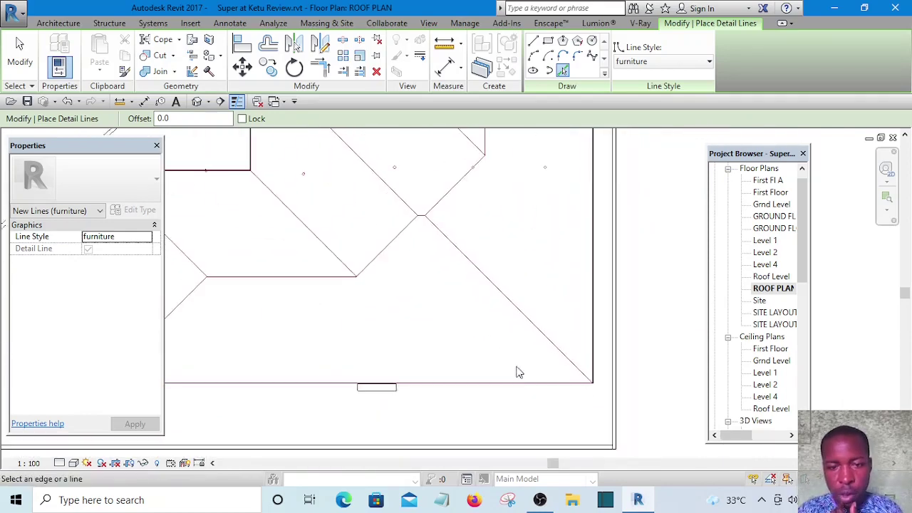
key(Escape)
key(Escape)
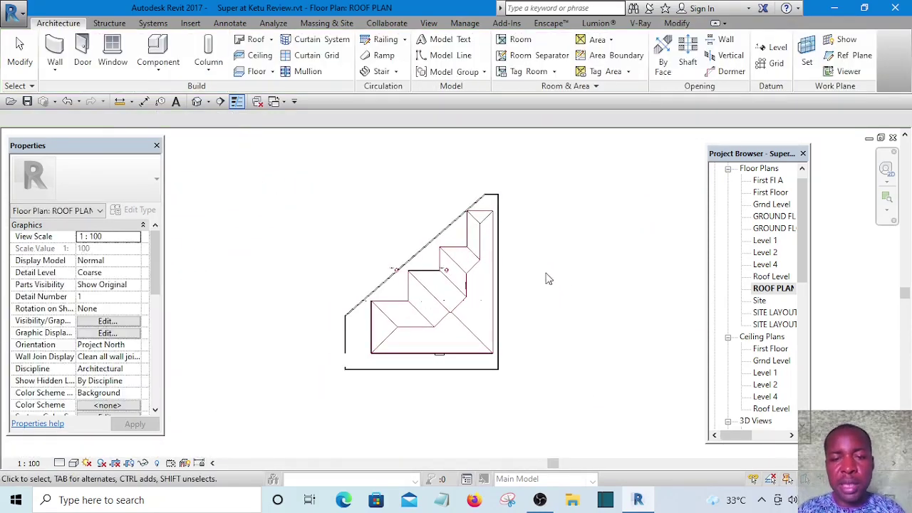
Select everything in the roof plan and filter the selection down to Lines (furniture) only
scroll(479, 242, up, 3)
scroll(479, 247, down, 1)
scroll(533, 377, down, 3)
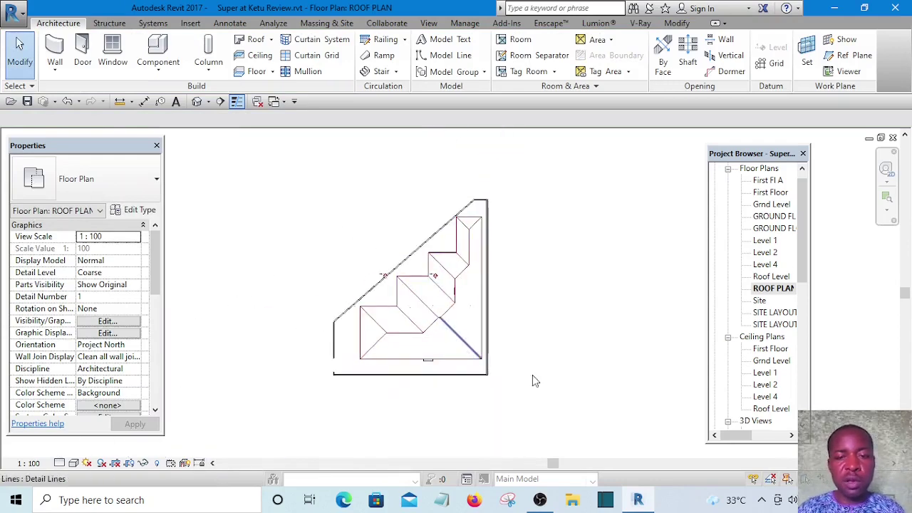
scroll(556, 358, up, 2)
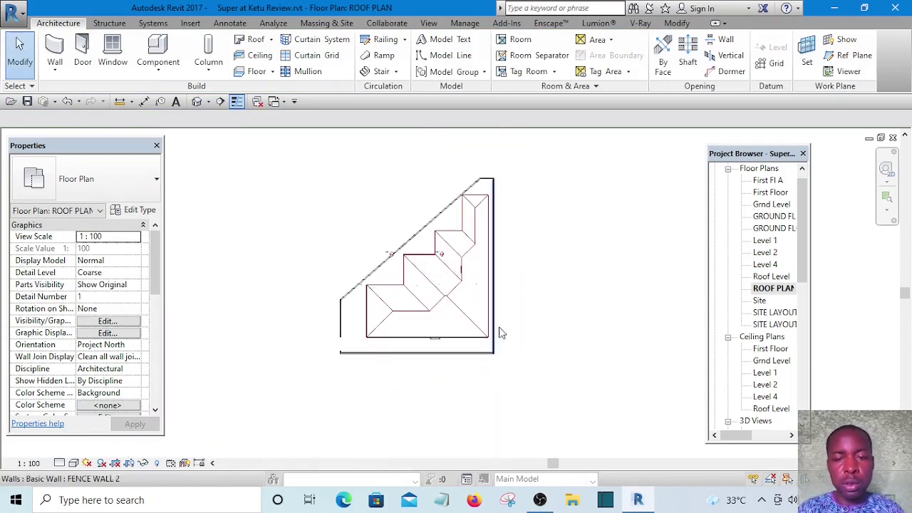
drag(562, 395, 343, 188)
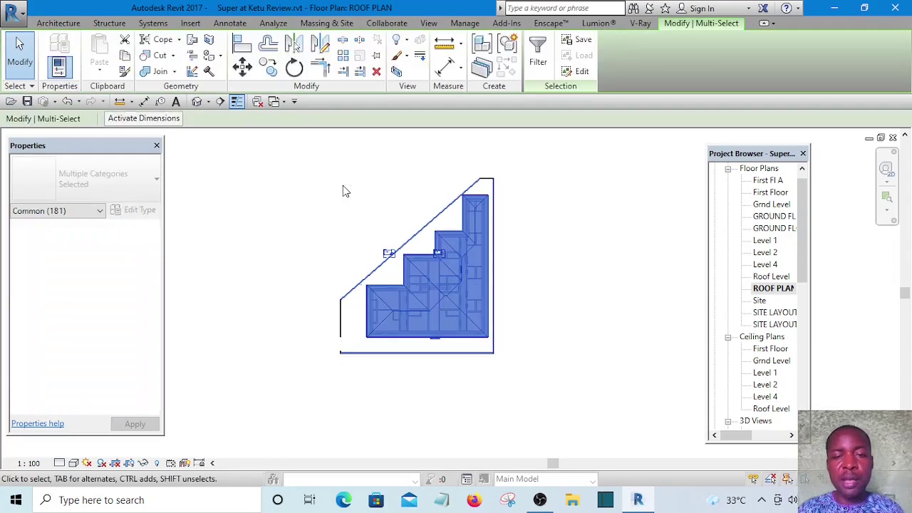
click(538, 63)
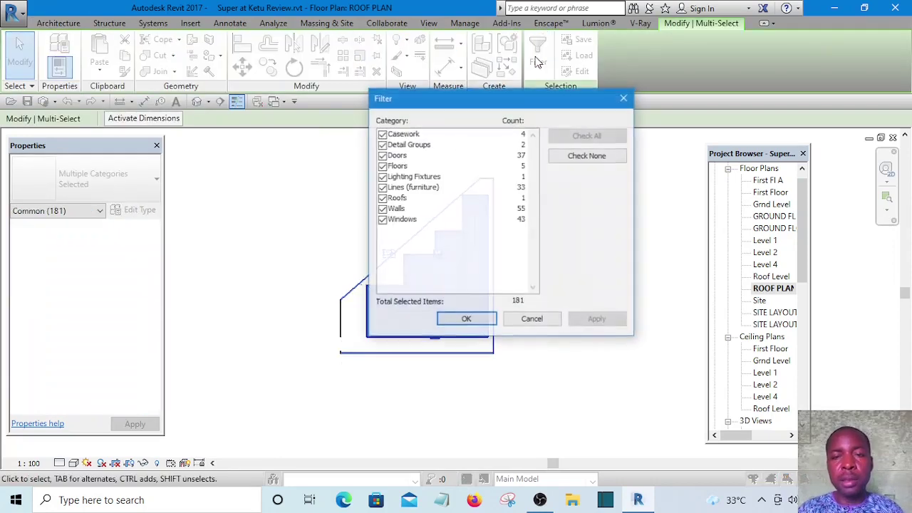
click(592, 154)
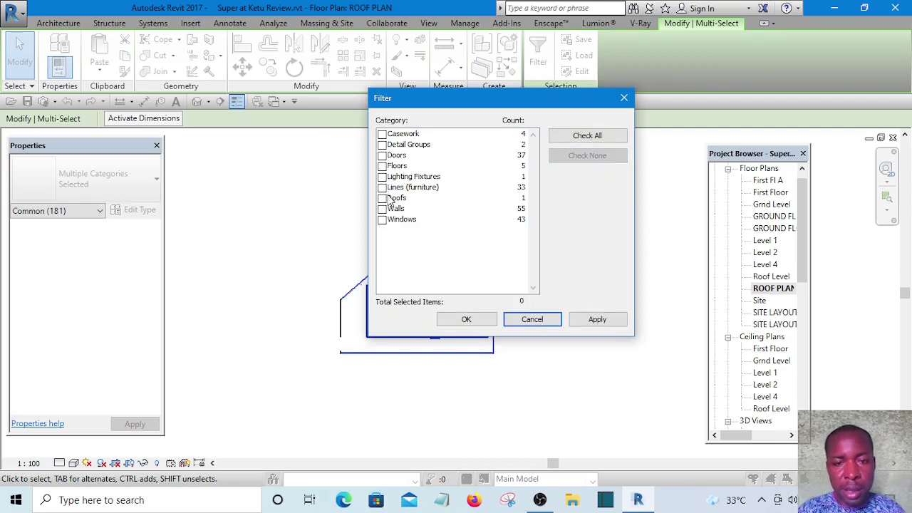
click(382, 188)
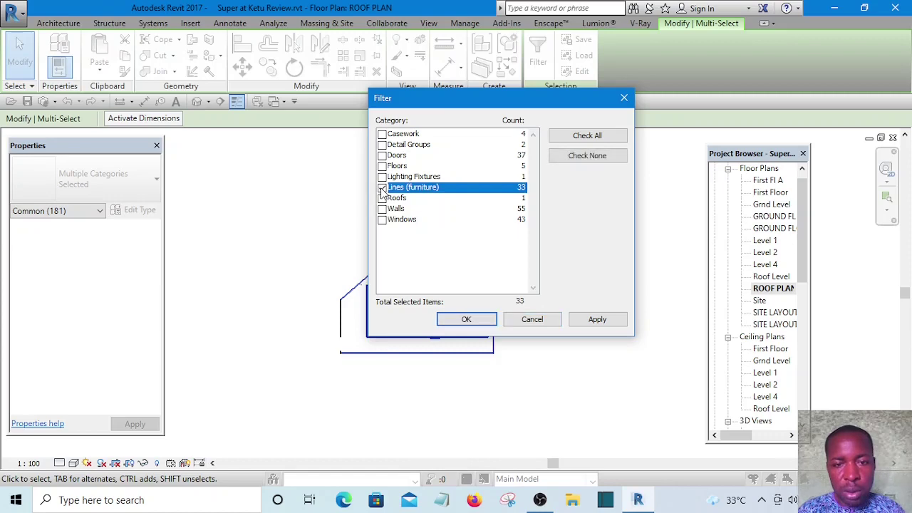
click(467, 319)
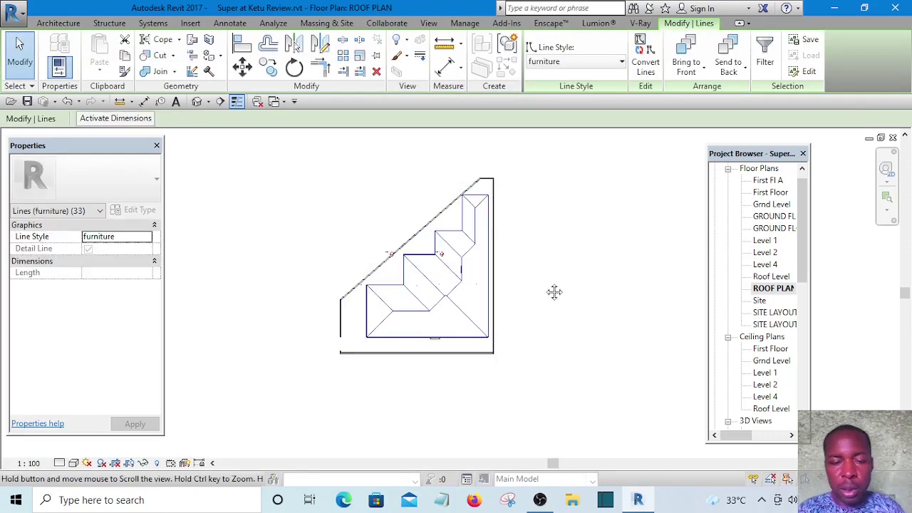
Move the selected furniture lines 40000 horizontally to the right, clear of the roof, and deselect them
middle_drag(551, 292, 461, 281)
click(243, 67)
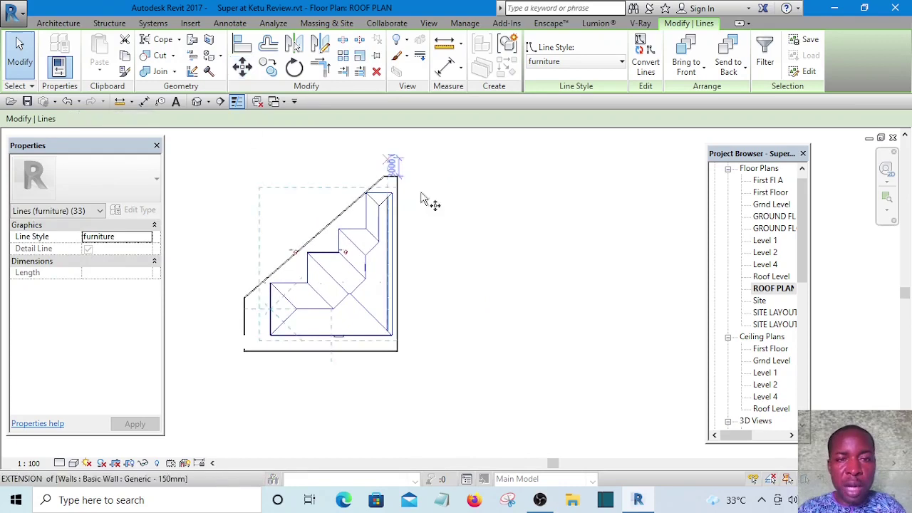
click(409, 250)
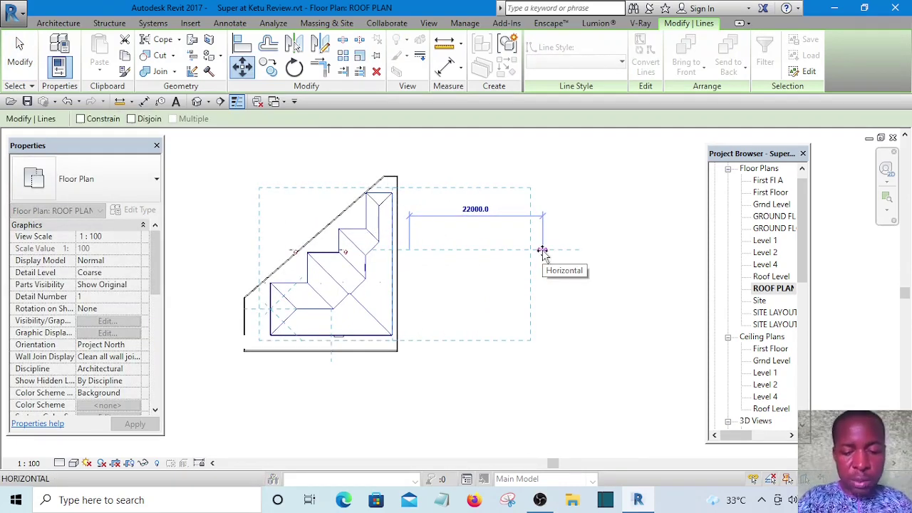
text(40000)
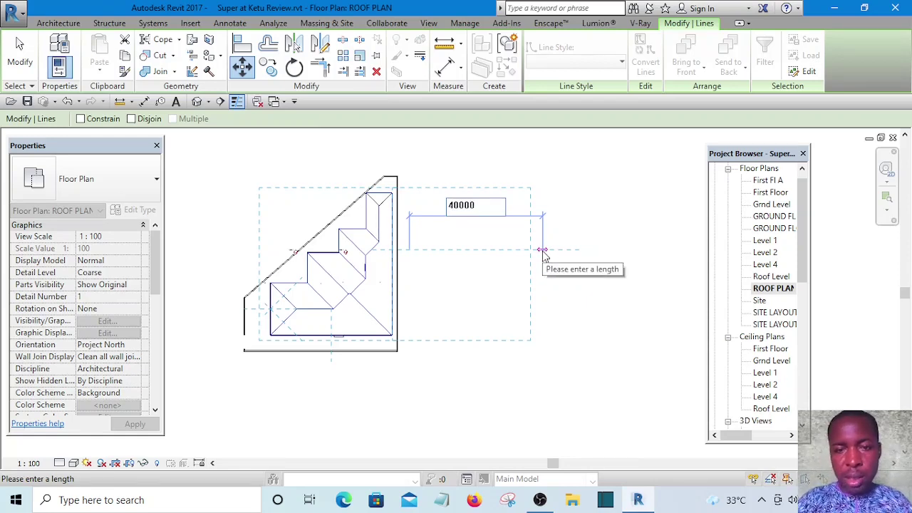
key(Return)
key(Escape)
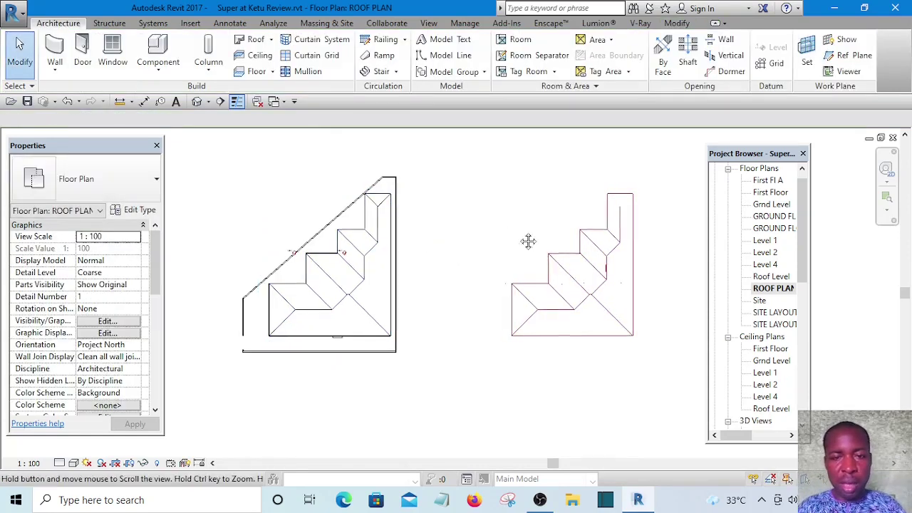
Trace the two missing hips at the top end of the original roof's uppermost wing with picked furniture-style detail lines
scroll(528, 241, up, 5)
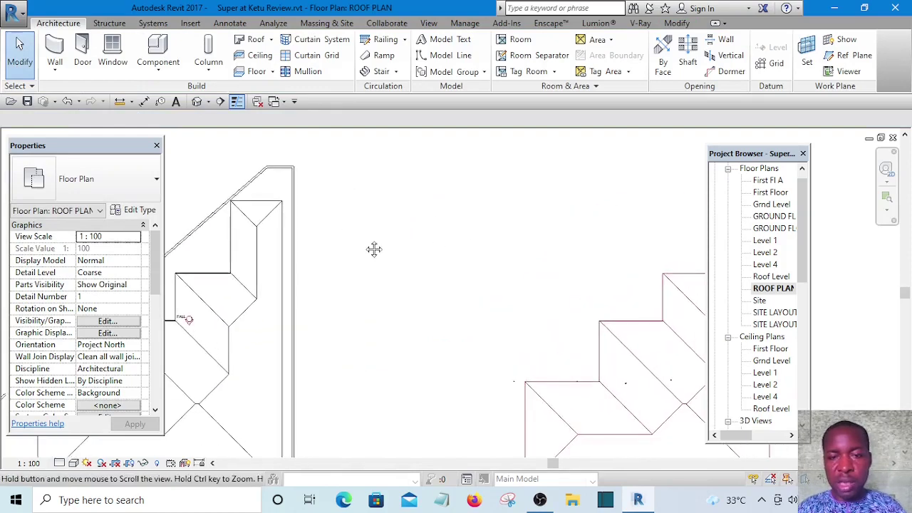
scroll(371, 243, down, 3)
scroll(385, 236, up, 1)
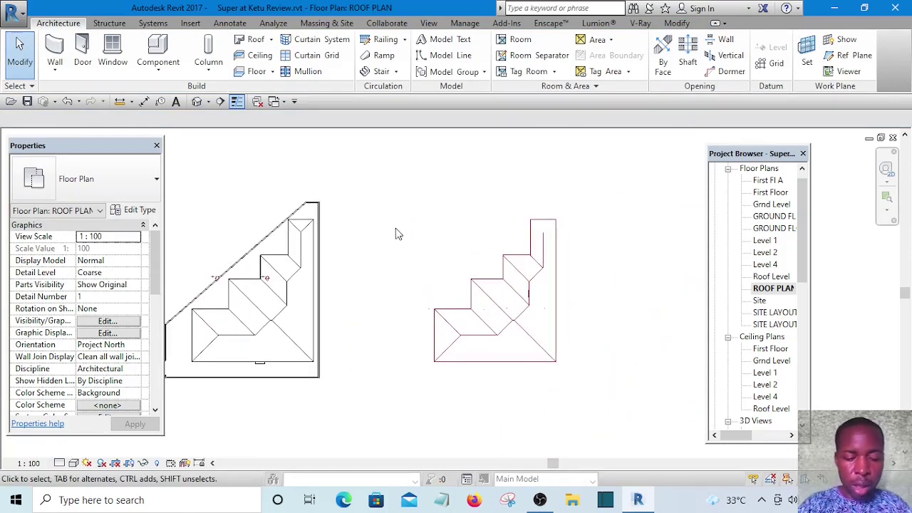
key(d)
key(l)
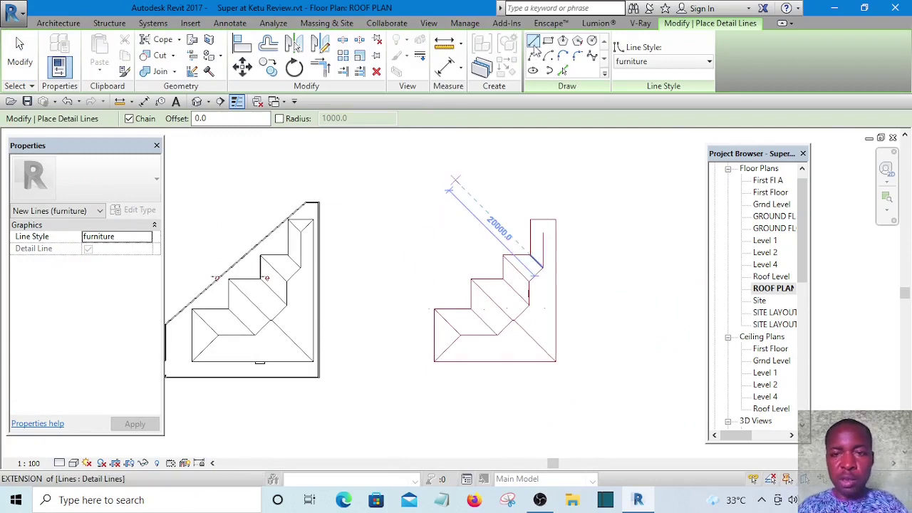
click(563, 70)
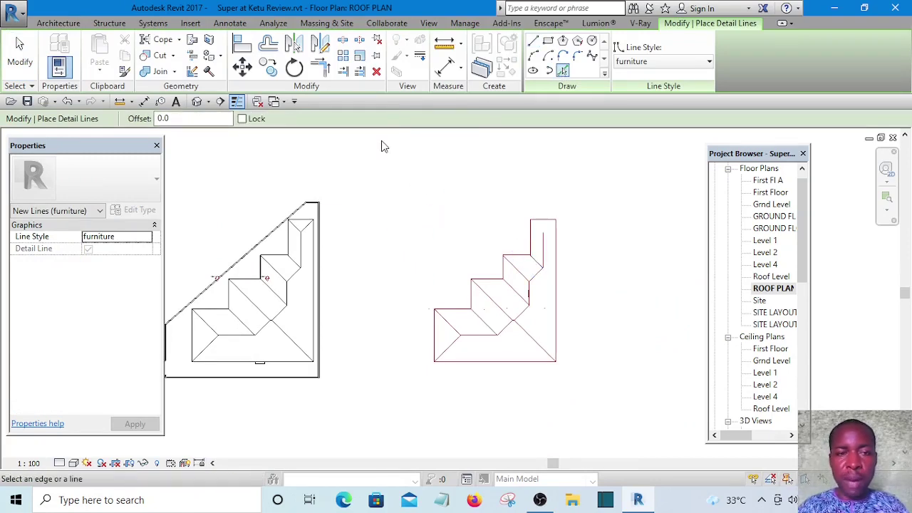
scroll(298, 250, up, 5)
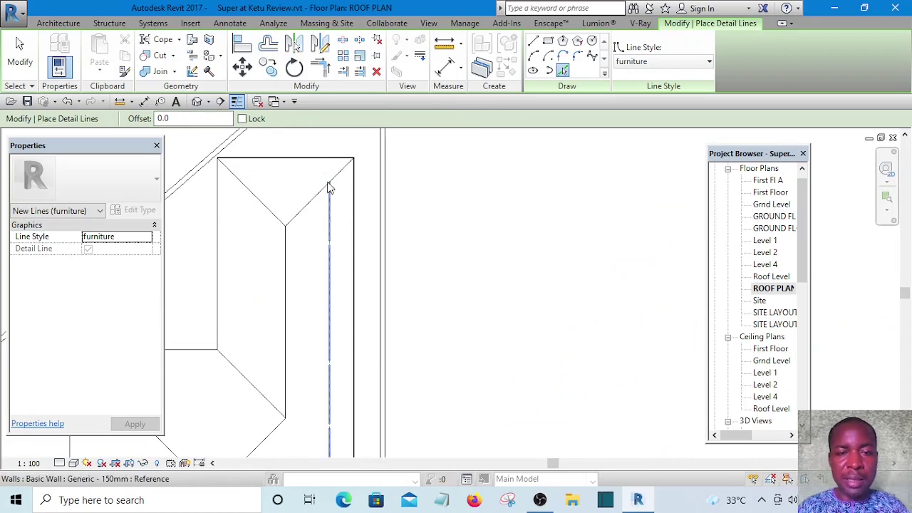
scroll(343, 163, up, 2)
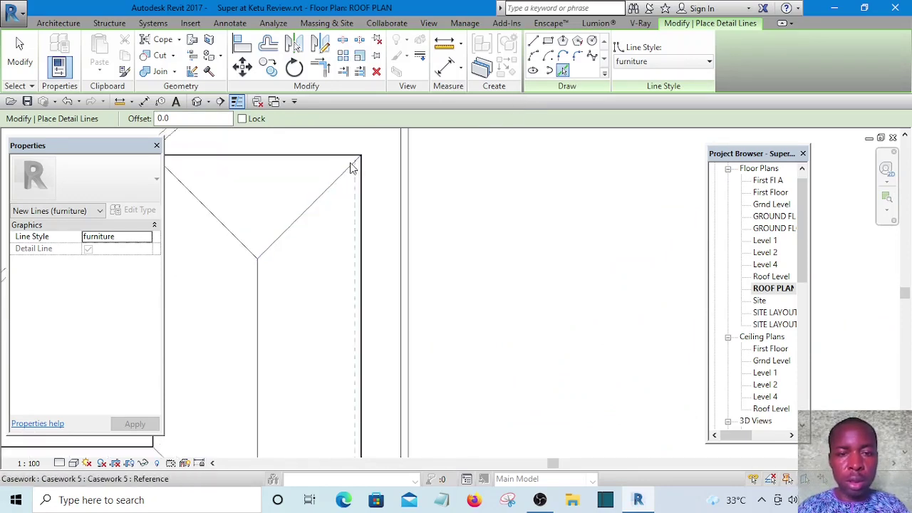
click(342, 175)
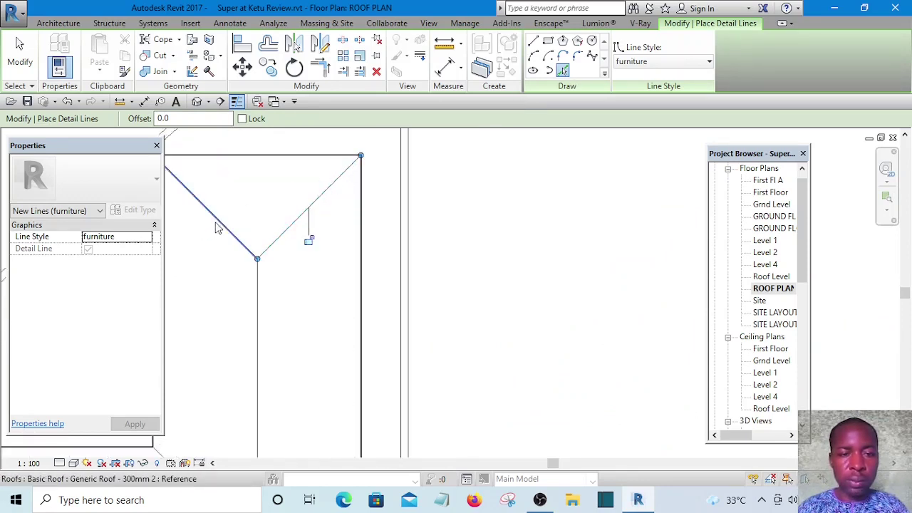
scroll(523, 271, down, 2)
key(Escape)
key(Escape)
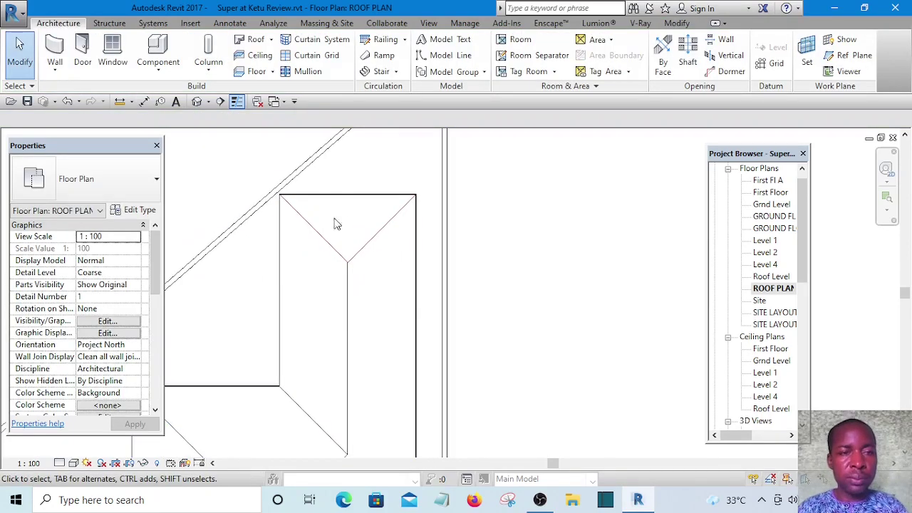
Copy the two hip lines from the original roof's uppermost wing onto the matching wing end of the separate line drawing
click(383, 228)
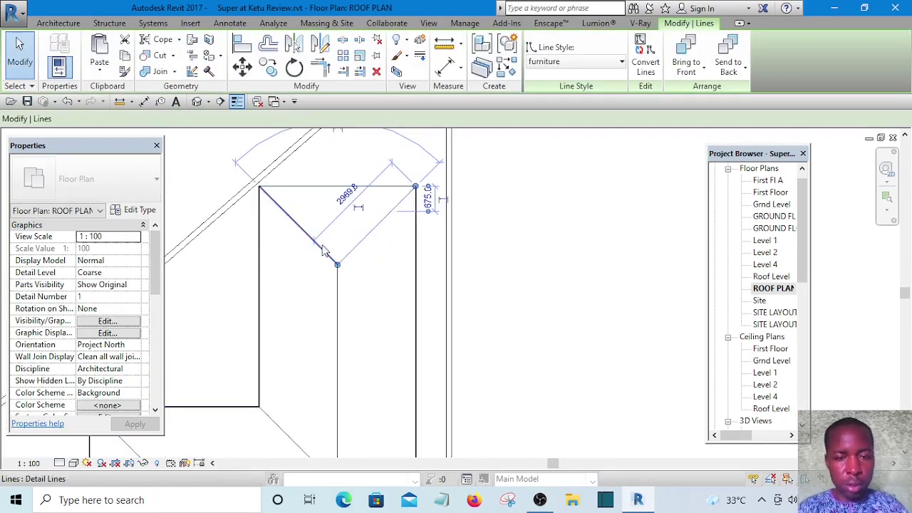
ctrl+click(308, 247)
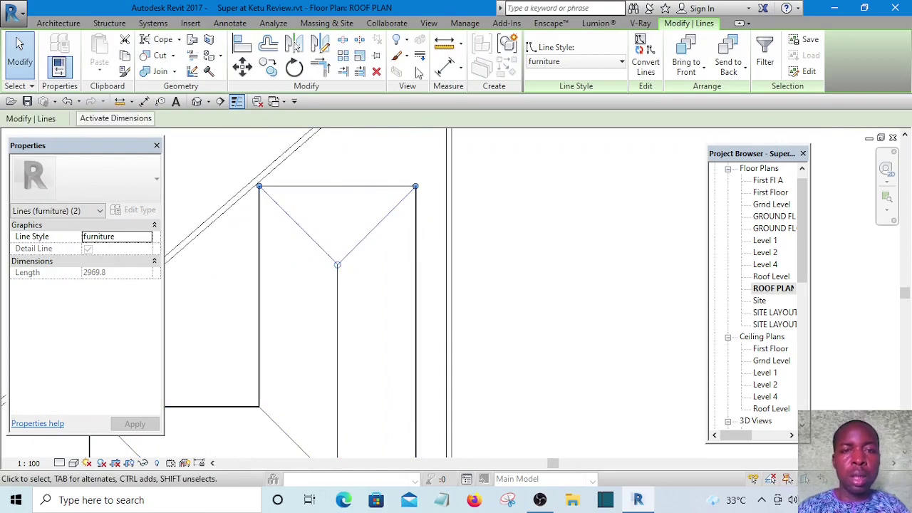
click(268, 67)
scroll(427, 199, up, 2)
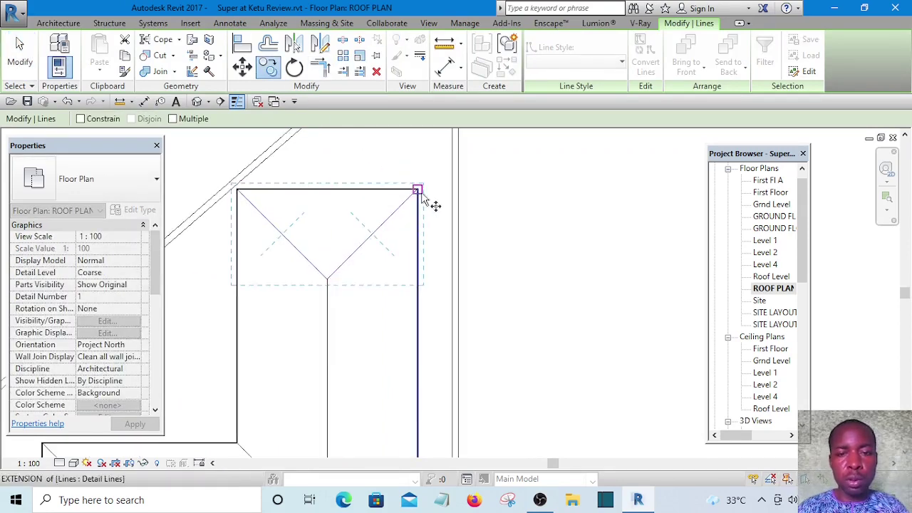
scroll(420, 194, up, 3)
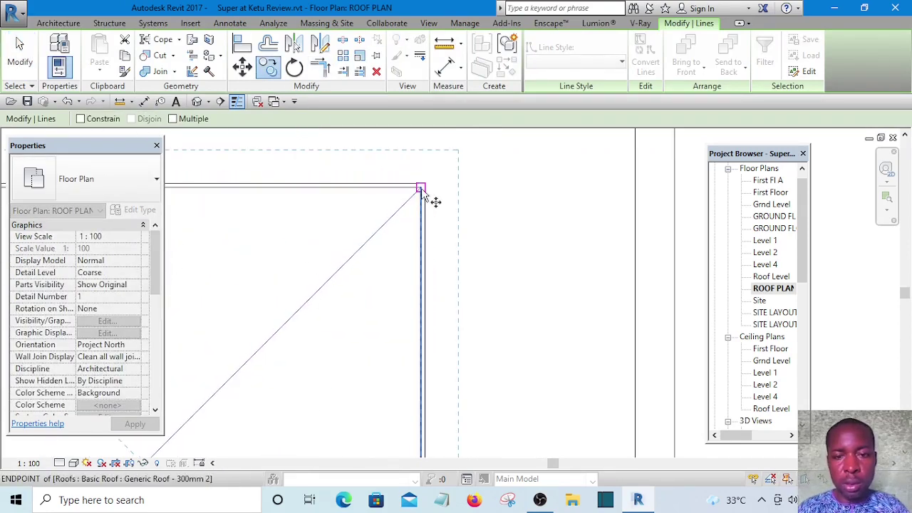
click(422, 189)
scroll(377, 198, down, 5)
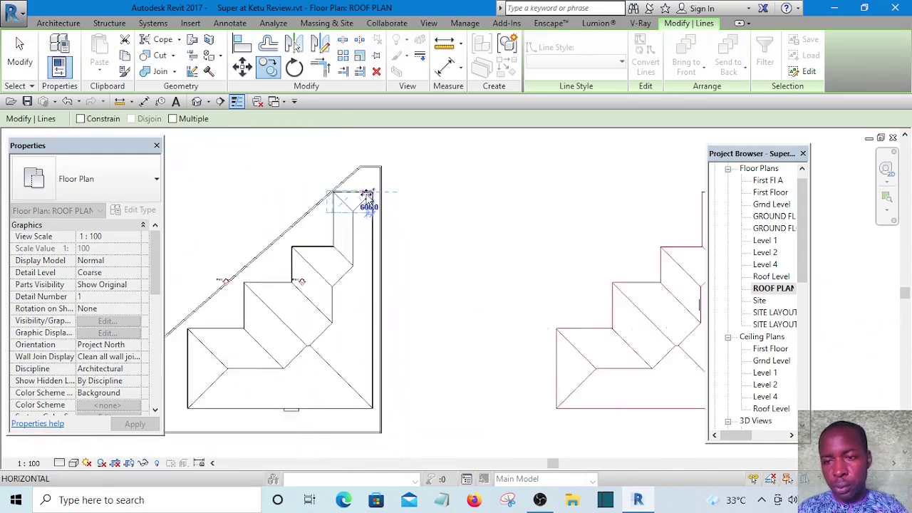
scroll(575, 240, down, 2)
scroll(464, 187, up, 5)
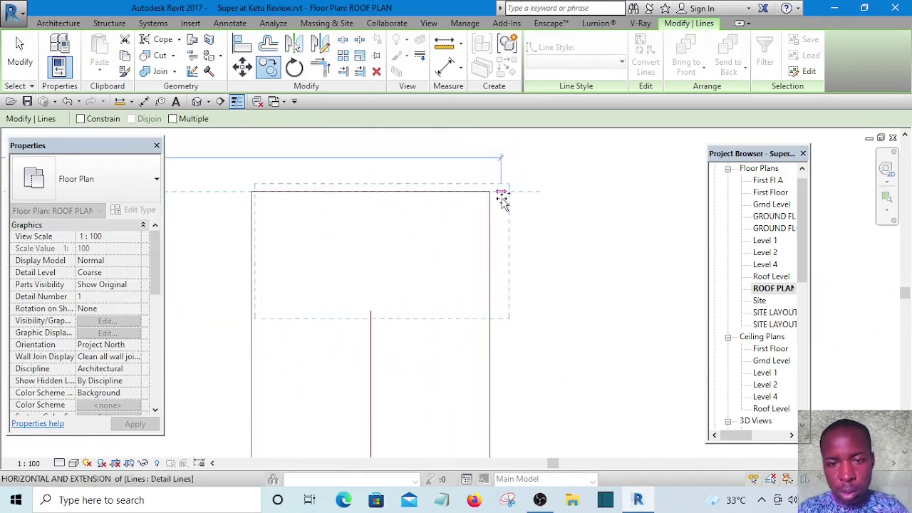
scroll(492, 198, up, 2)
click(484, 190)
scroll(483, 190, down, 3)
key(Escape)
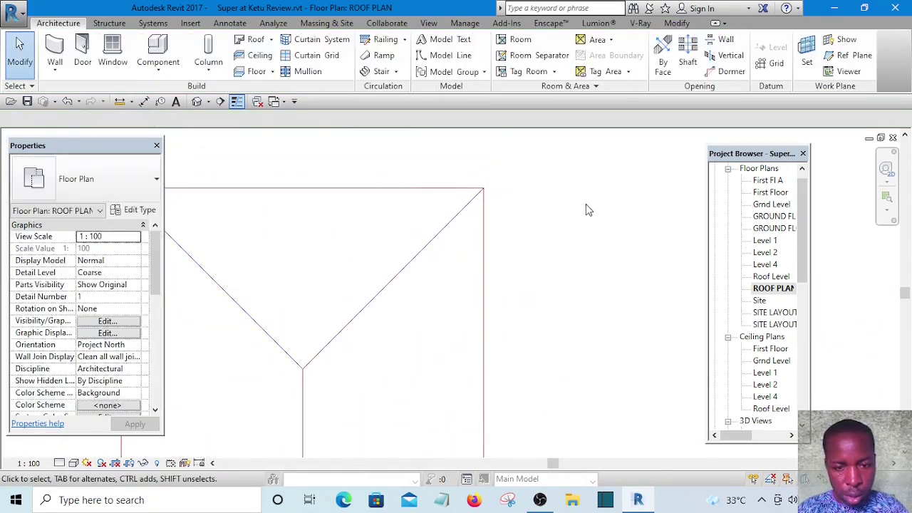
Remove the short stray vertical line beside the stepped wing's ridge in the separate line drawing
scroll(586, 203, down, 2)
scroll(575, 257, down, 3)
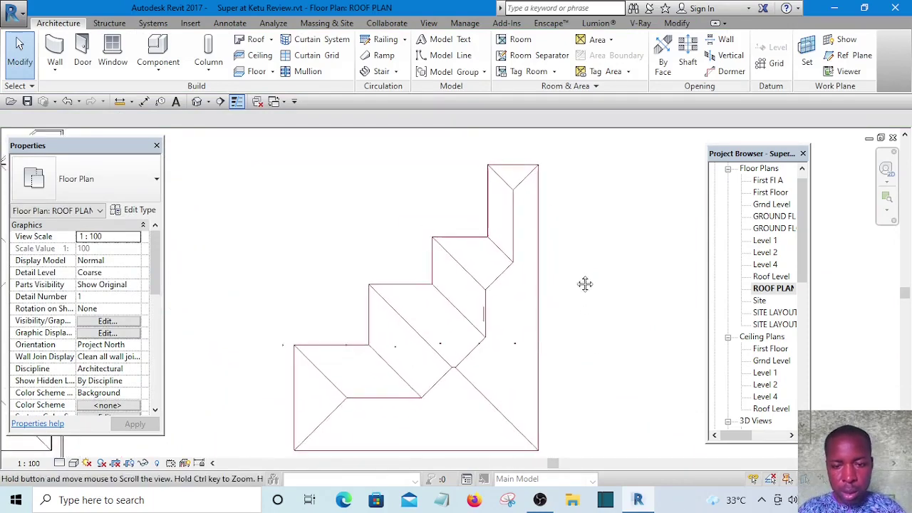
scroll(477, 313, up, 5)
drag(488, 257, 564, 366)
key(Escape)
scroll(520, 277, down, 3)
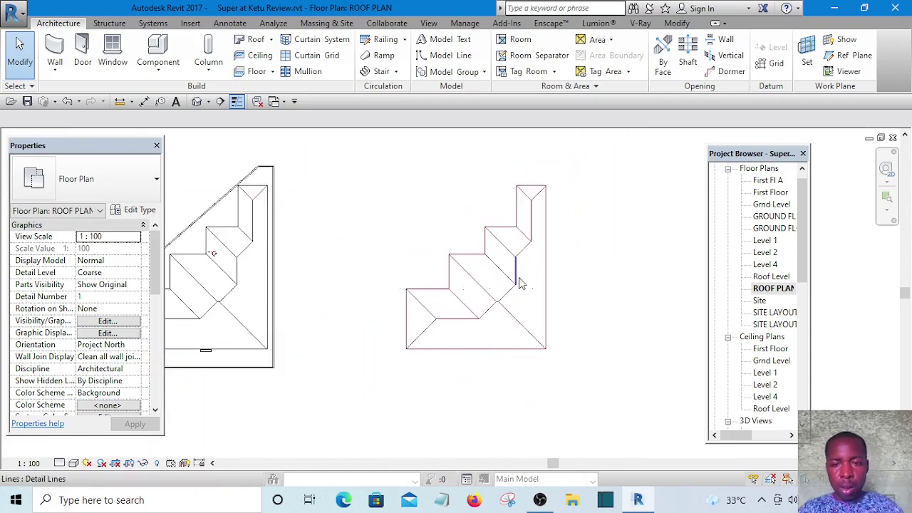
Draw a vertical furniture detail line about 2879 long between the two diagonals on the left side of the short central ridge
scroll(487, 352, up, 6)
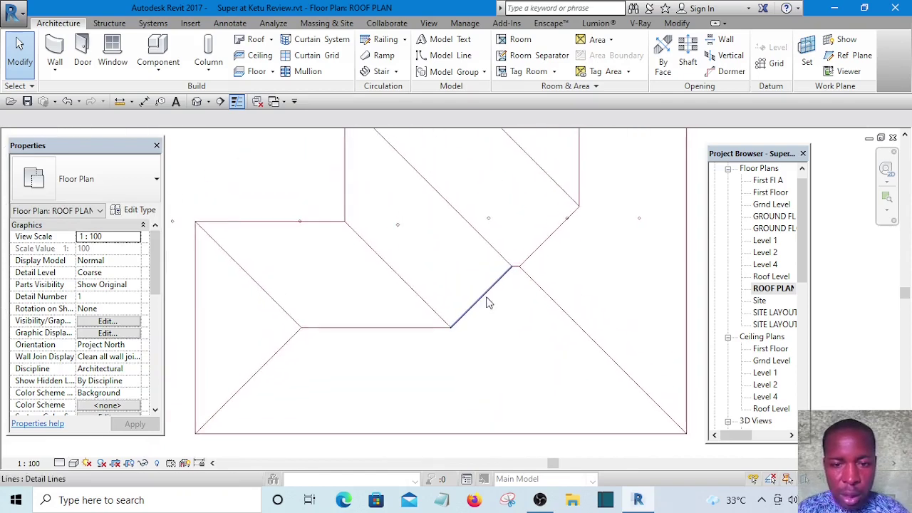
click(487, 297)
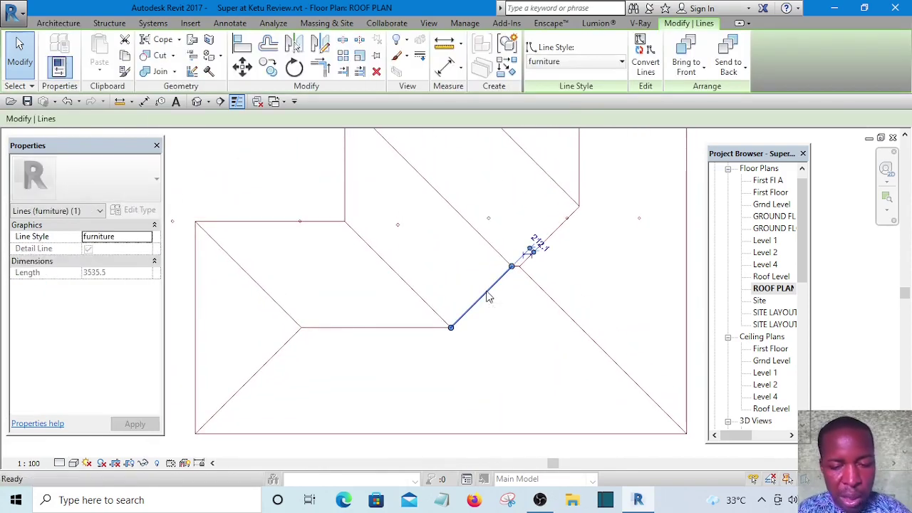
key(c)
key(s)
scroll(485, 300, up, 2)
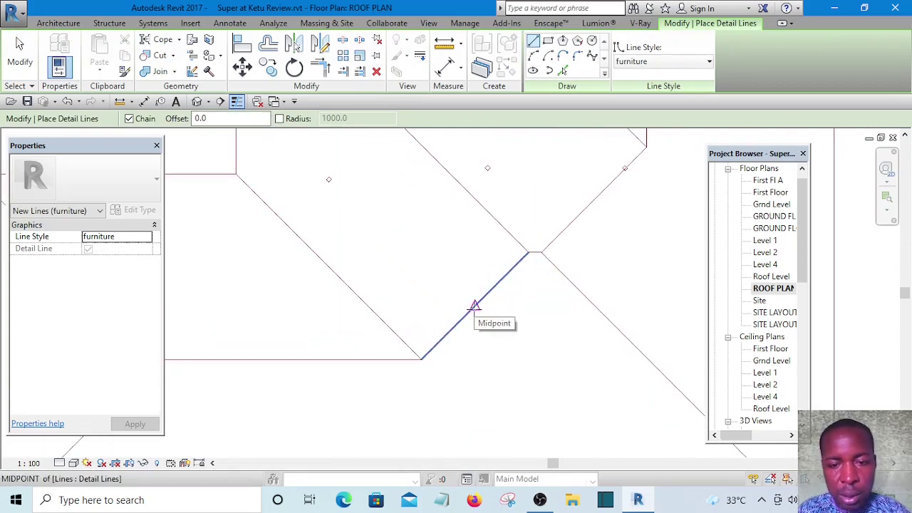
click(467, 314)
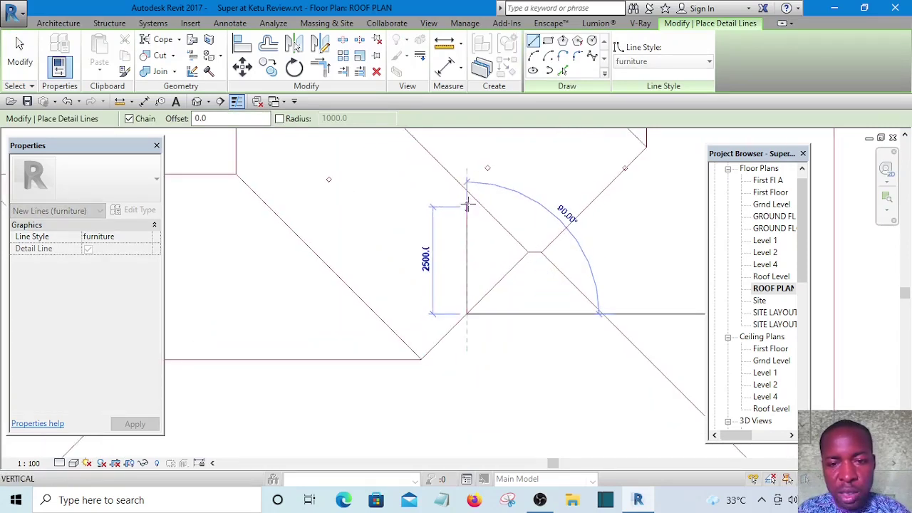
click(467, 189)
key(Escape)
key(Escape)
Mirror a copy of the new vertical line to the other side, about a vertical axis through the short central ridge's midpoint
scroll(490, 284, down, 3)
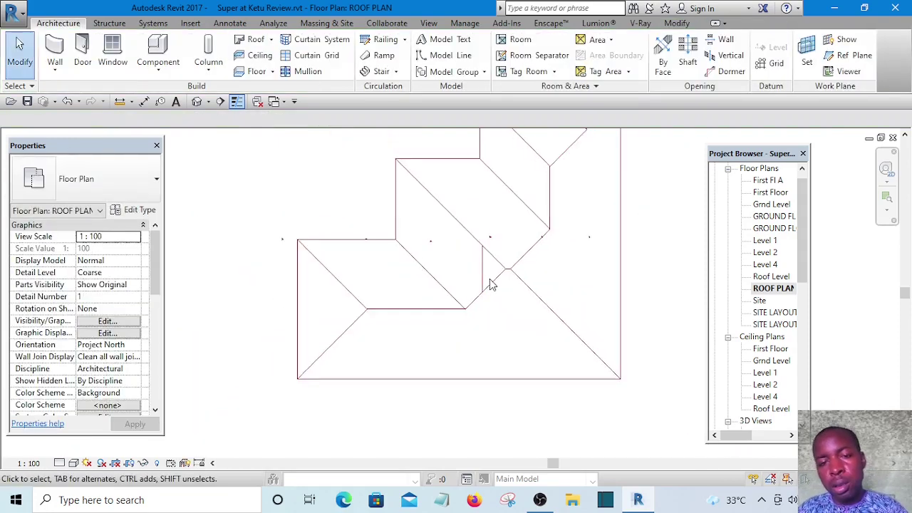
scroll(490, 284, up, 3)
click(478, 268)
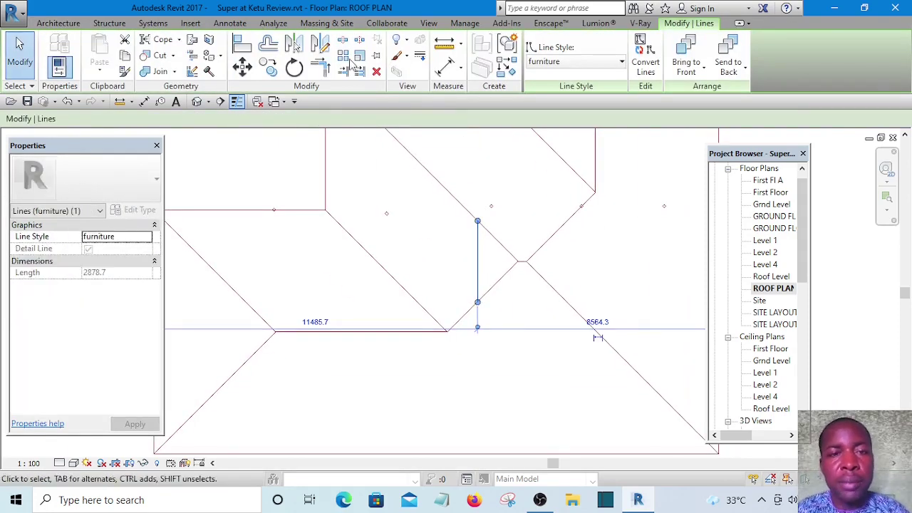
click(321, 46)
scroll(516, 276, up, 2)
click(520, 262)
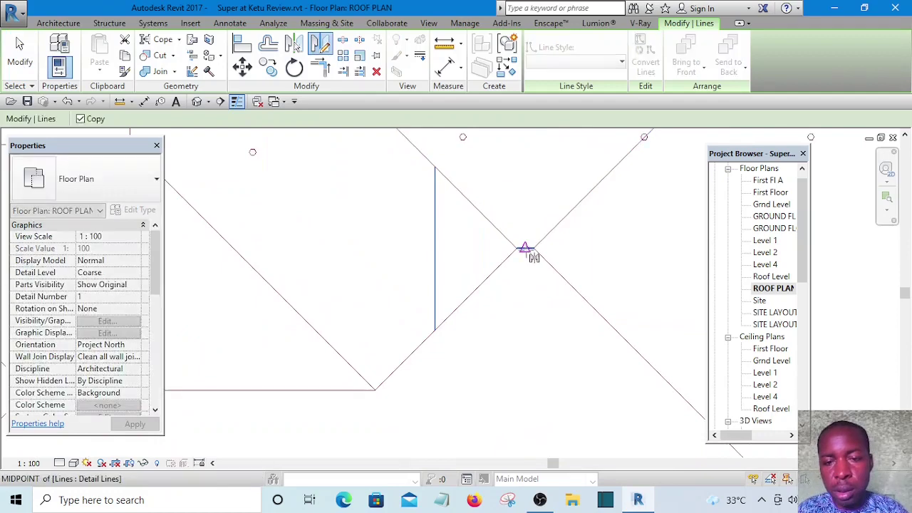
click(525, 189)
scroll(525, 191, down, 3)
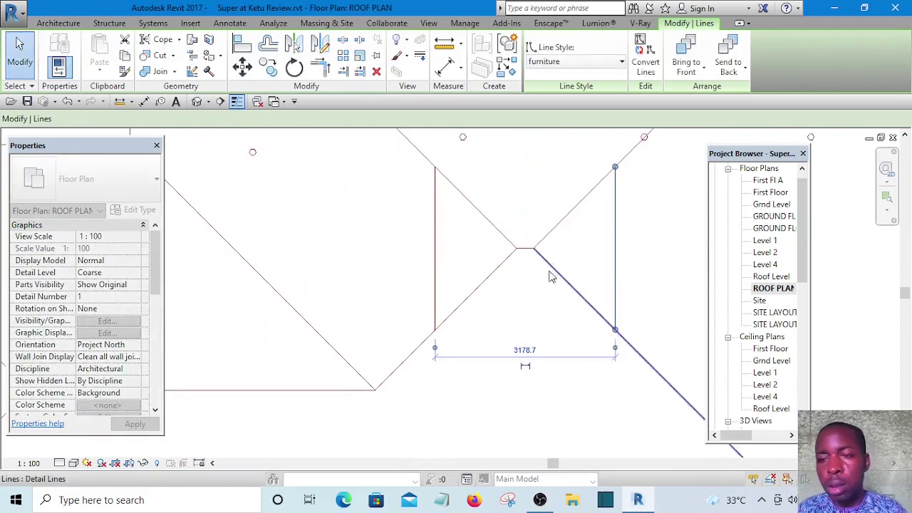
key(Escape)
Extend both ends of the short central ridge line to meet the two vertical detail lines
middle_drag(574, 292, 507, 313)
scroll(521, 312, up, 2)
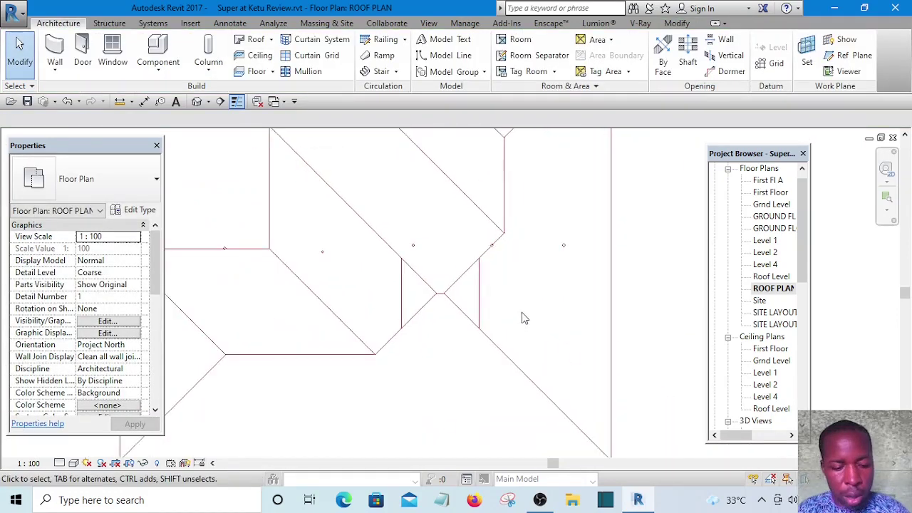
key(a)
key(l)
click(480, 299)
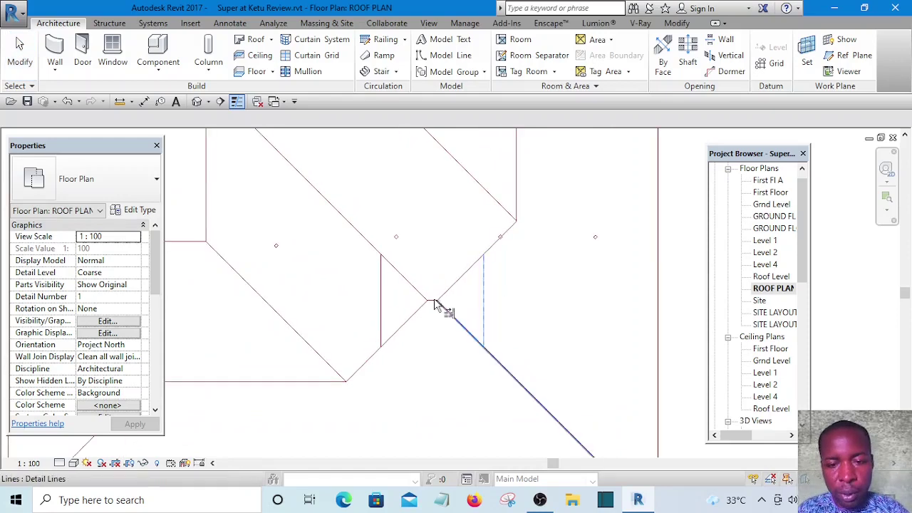
scroll(438, 306, up, 2)
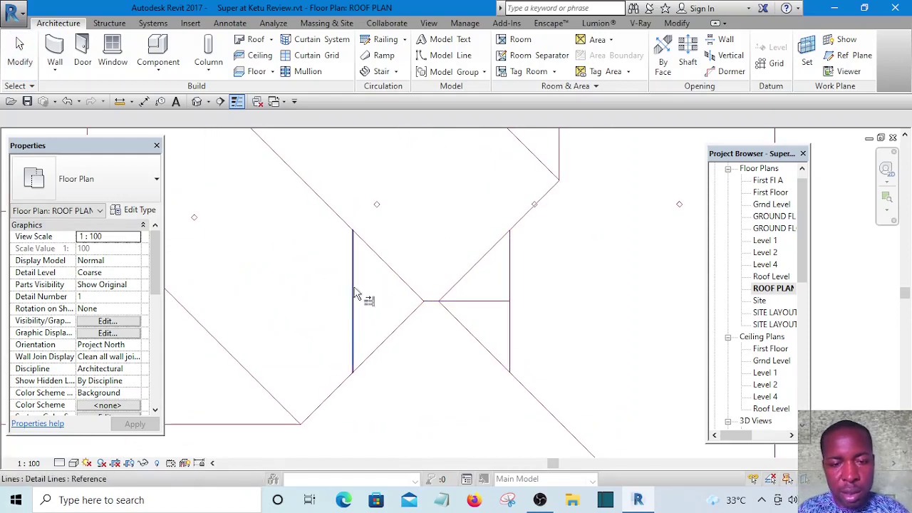
click(435, 301)
scroll(518, 289, up, 2)
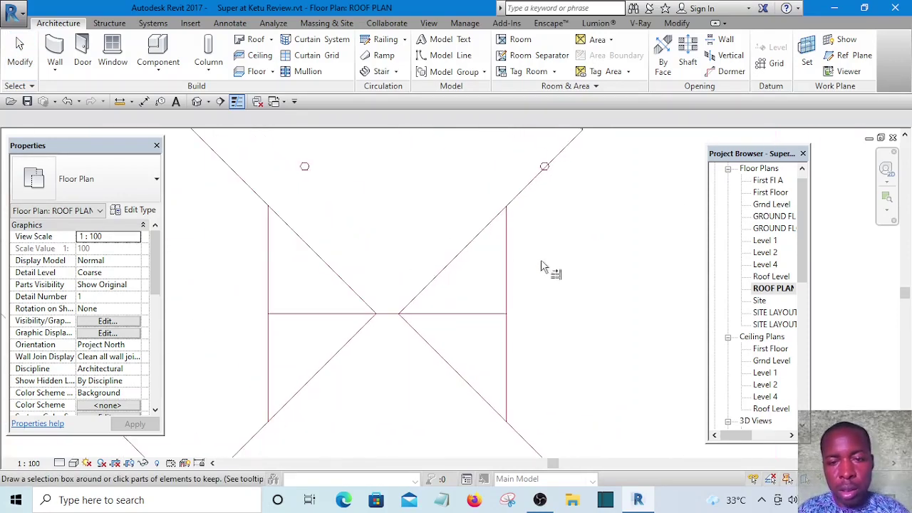
Trim the four diagonal lines back to the two vertical lines at either end of the central ridge
click(534, 436)
click(266, 269)
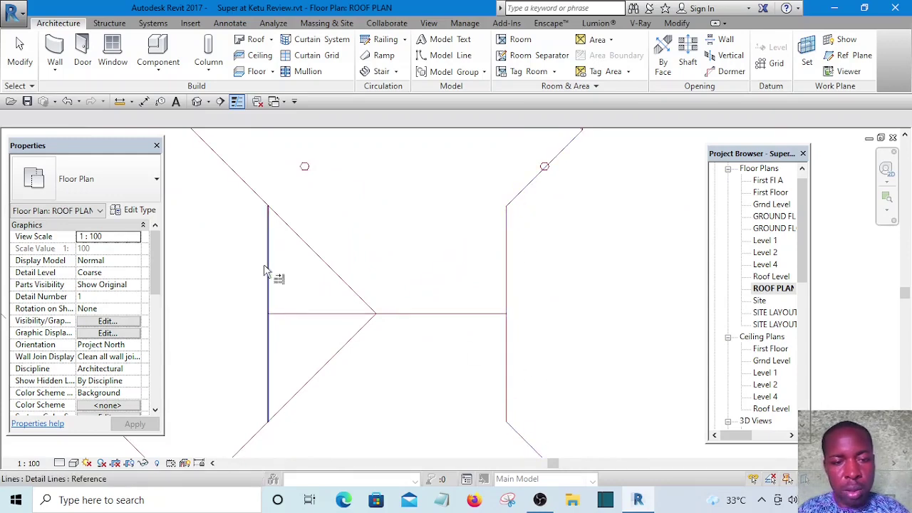
click(243, 181)
click(259, 431)
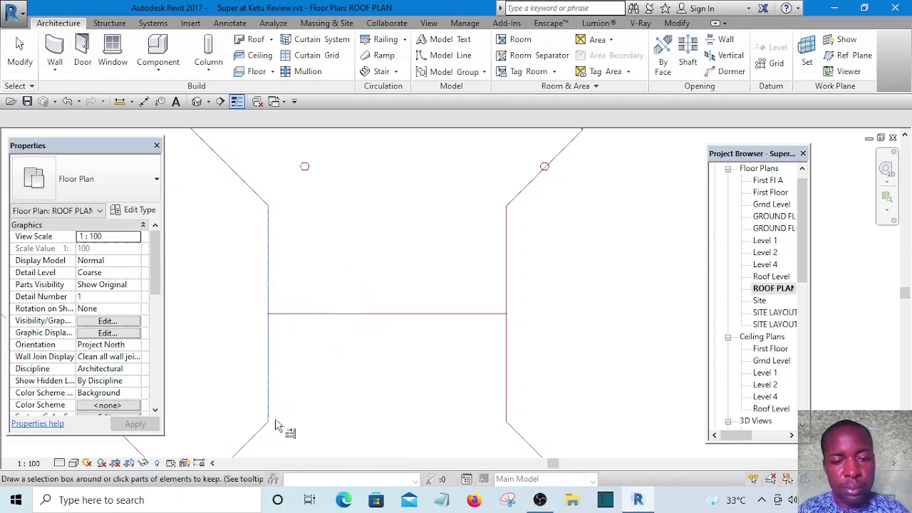
scroll(418, 220, down, 3)
scroll(490, 273, down, 2)
key(Escape)
scroll(454, 294, up, 2)
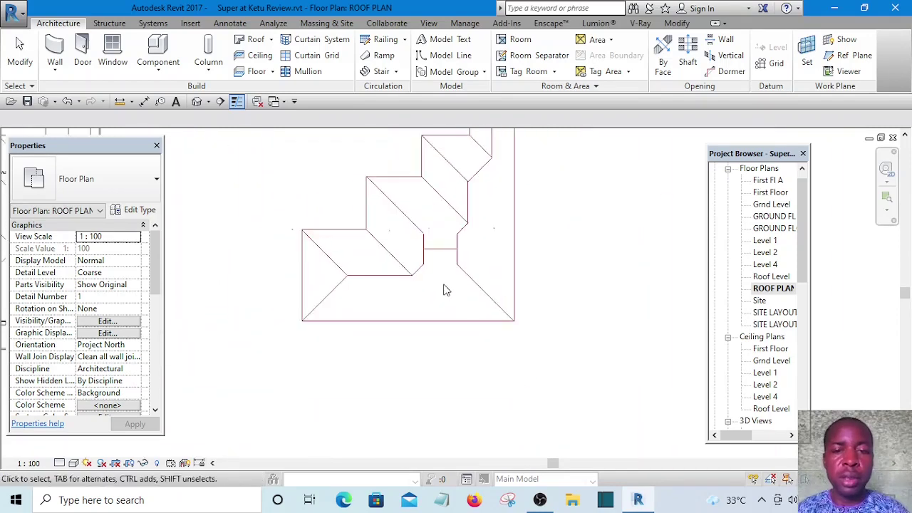
Draw a vertical furniture detail line about 3253 long between the two hips of the lower-left wing, using the same style
middle_drag(444, 286, 512, 289)
scroll(392, 269, up, 1)
scroll(410, 278, down, 4)
scroll(412, 269, up, 4)
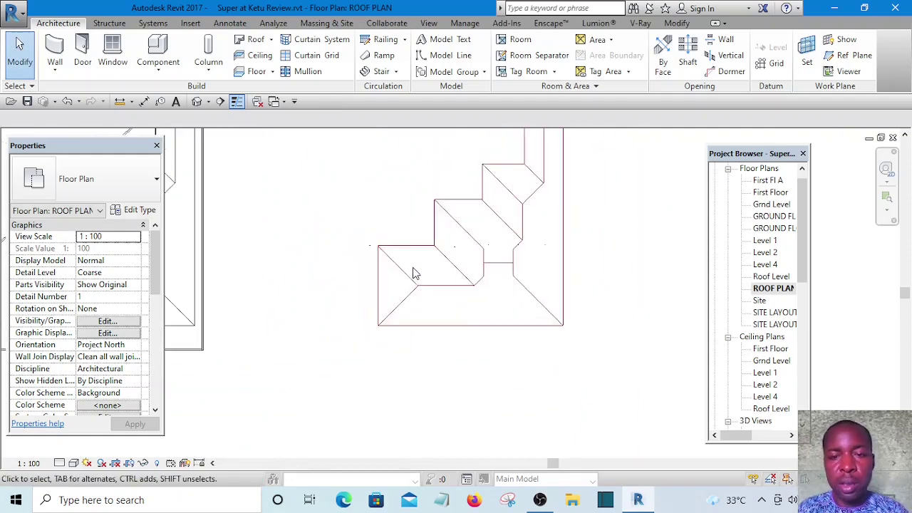
scroll(406, 277, up, 1)
click(401, 275)
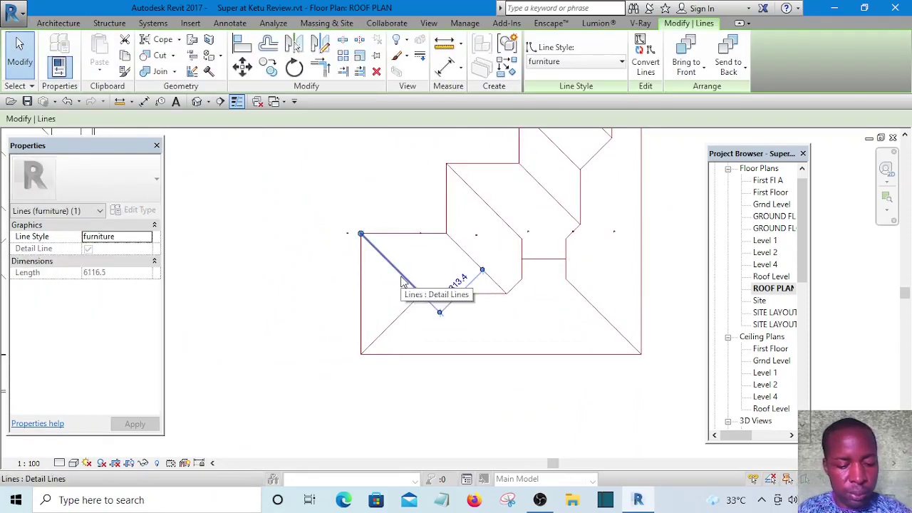
key(c)
key(s)
scroll(397, 294, up, 2)
scroll(397, 294, up, 2)
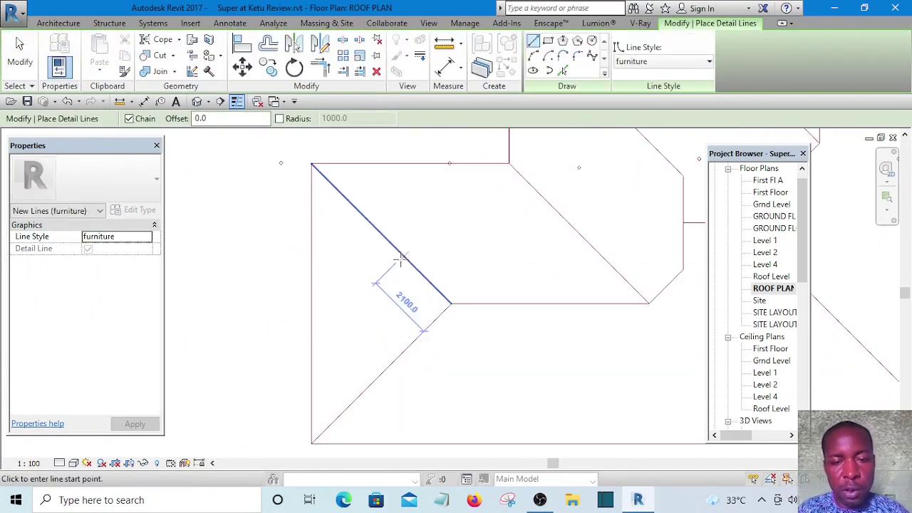
click(400, 253)
click(400, 355)
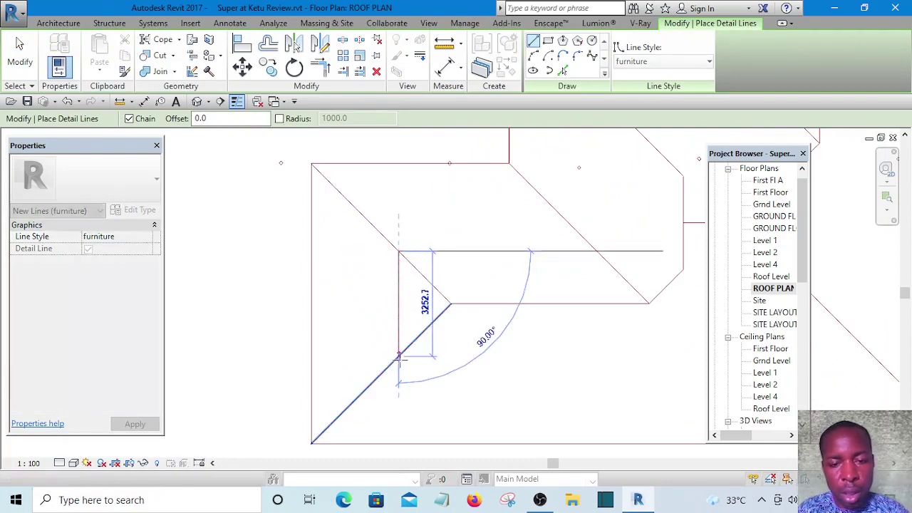
key(Escape)
key(Escape)
key(Escape)
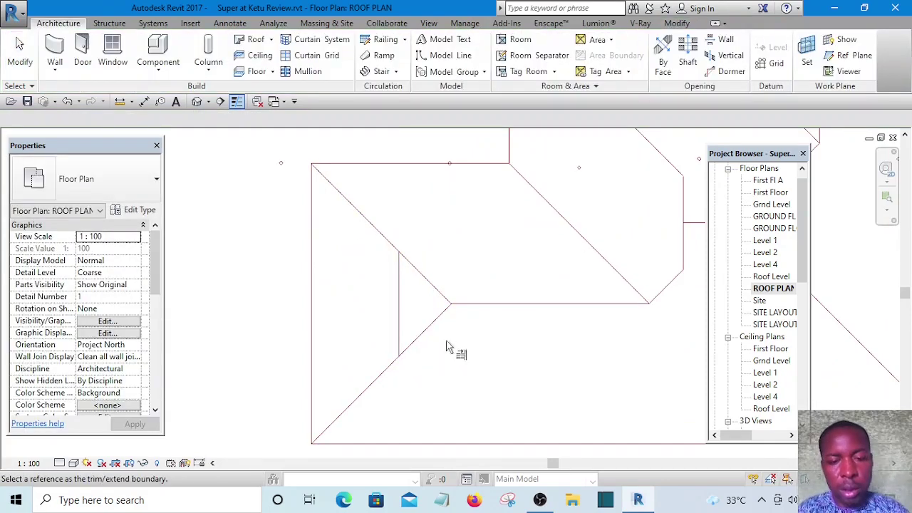
Extend the lower-left wing's ridge to its new vertical line and trim both hips back to that line
scroll(407, 313, up, 1)
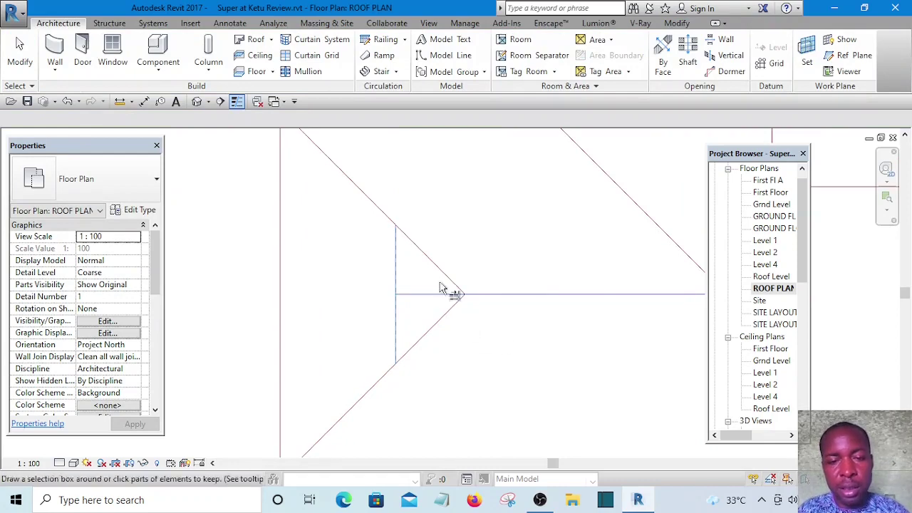
click(385, 215)
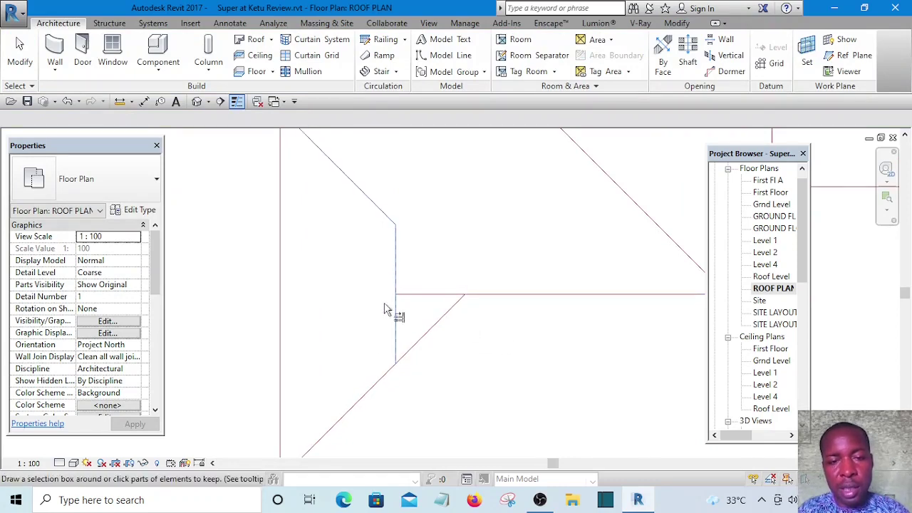
scroll(405, 344, down, 10)
scroll(552, 285, up, 3)
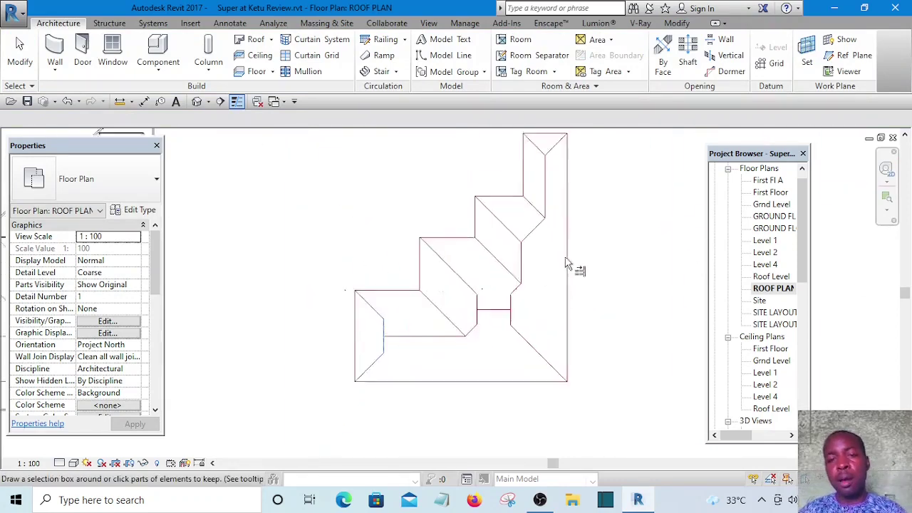
middle_drag(557, 248, 547, 325)
scroll(547, 325, down, 3)
scroll(535, 342, up, 3)
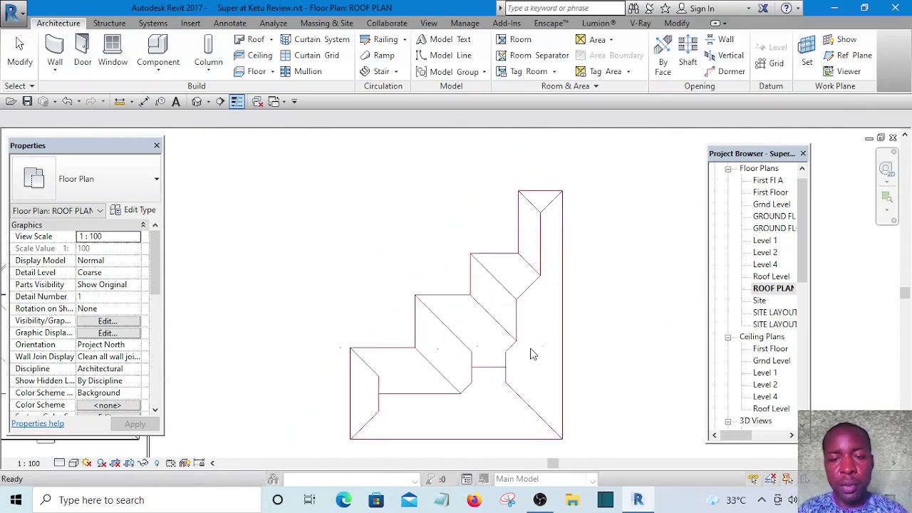
key(Escape)
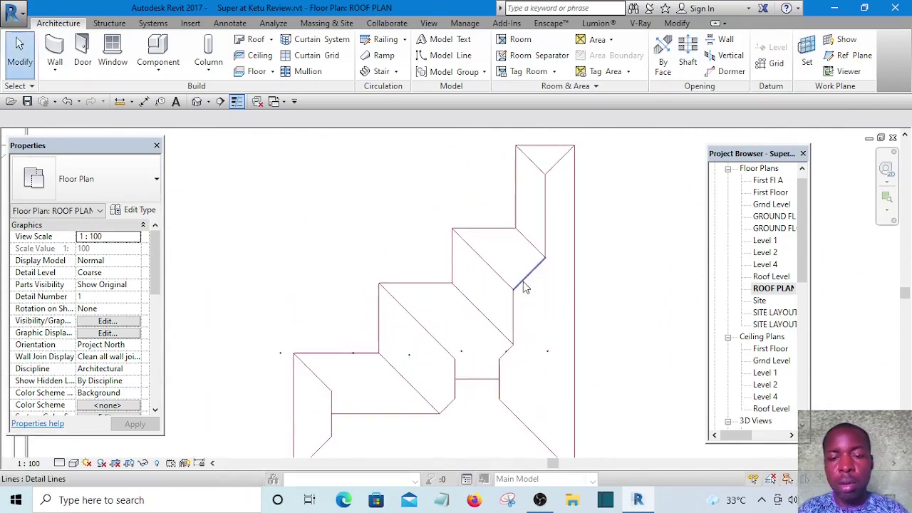
Draw a horizontal furniture detail line between the two converging diagonal lines at the lower end of the second wing from the top
click(524, 285)
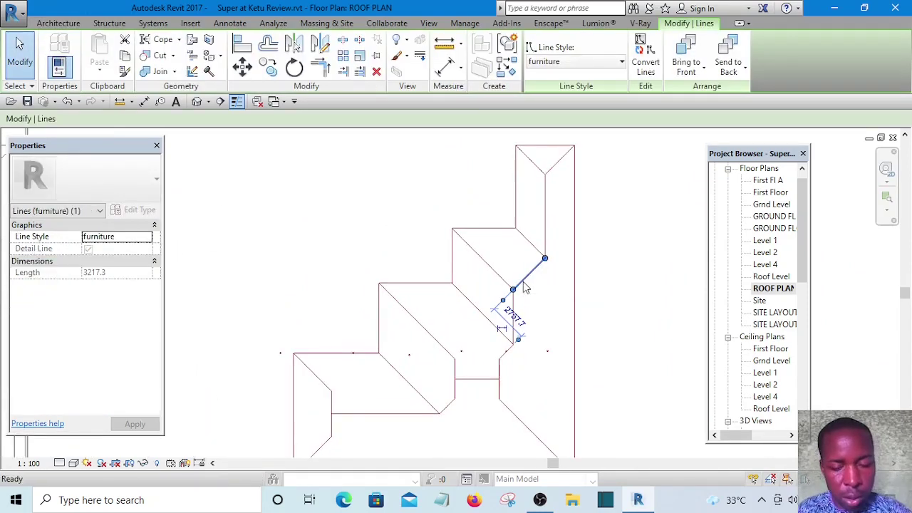
key(c)
key(s)
scroll(504, 277, up, 3)
click(490, 268)
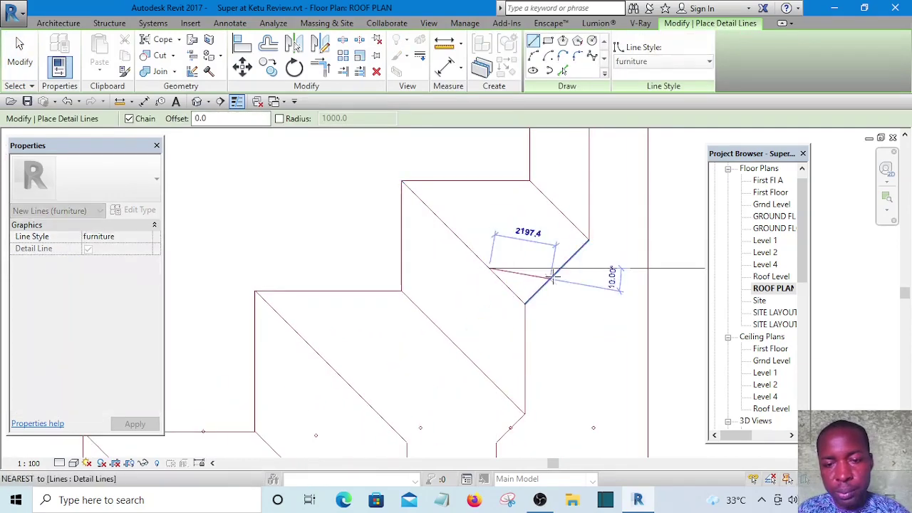
click(561, 268)
key(Escape)
scroll(551, 342, down, 5)
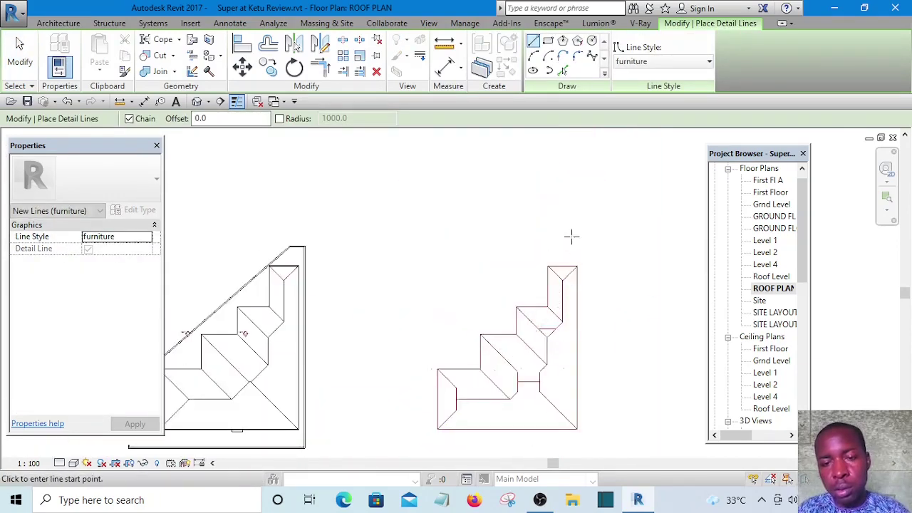
Draw a horizontal furniture detail line between the two hips at the end of the topmost wing
scroll(559, 271, up, 6)
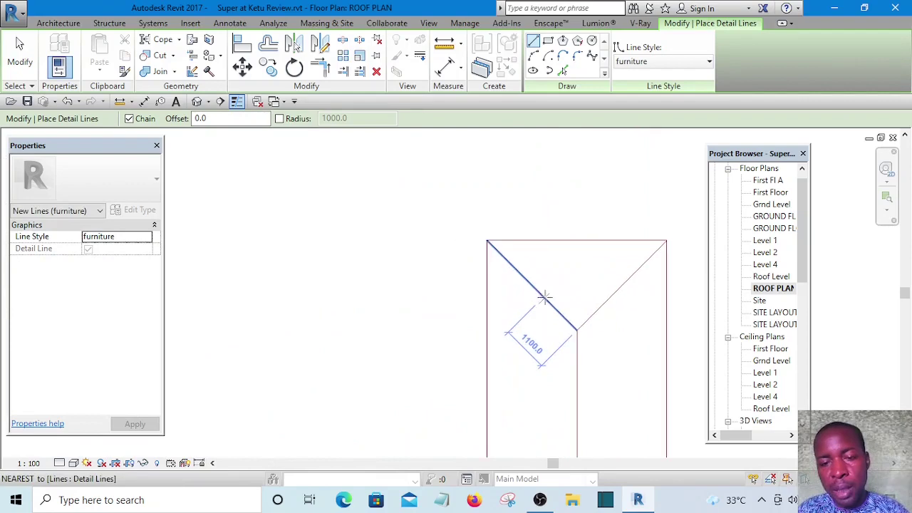
click(543, 296)
click(610, 297)
key(Escape)
key(Escape)
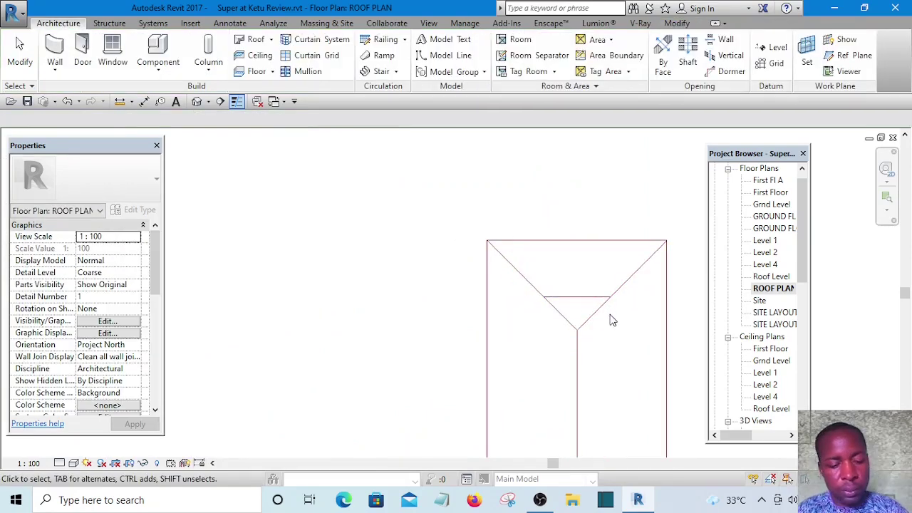
Extend the topmost wing's ridge to its new horizontal line and trim both hips back to that line
key(t)
key(r)
click(580, 339)
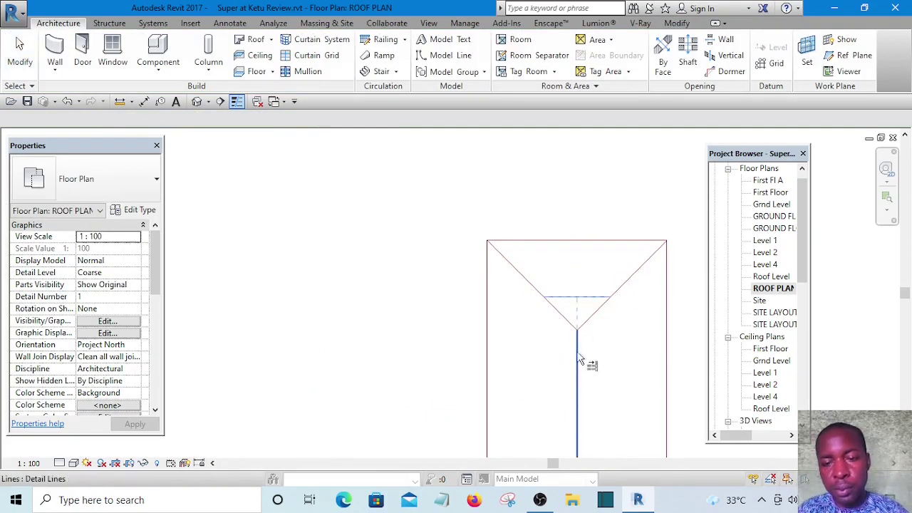
click(601, 299)
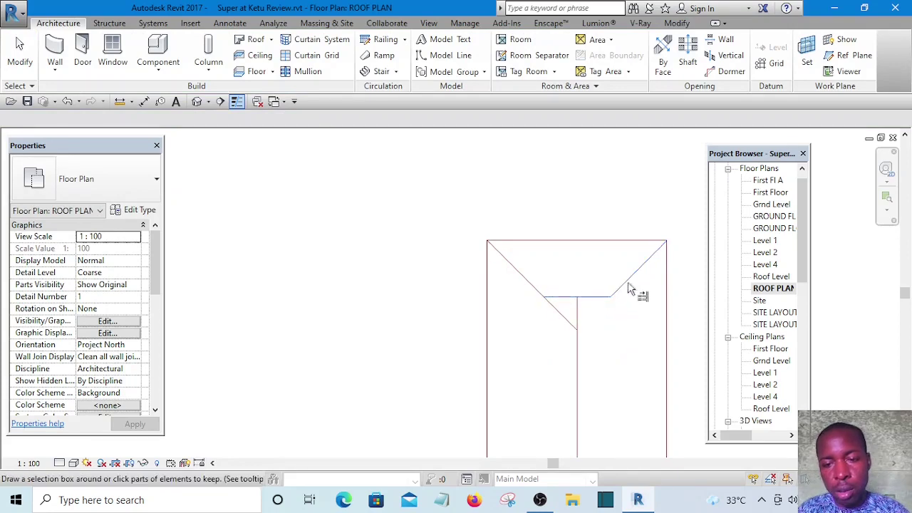
click(536, 290)
scroll(591, 336, down, 3)
middle_drag(590, 259, 596, 388)
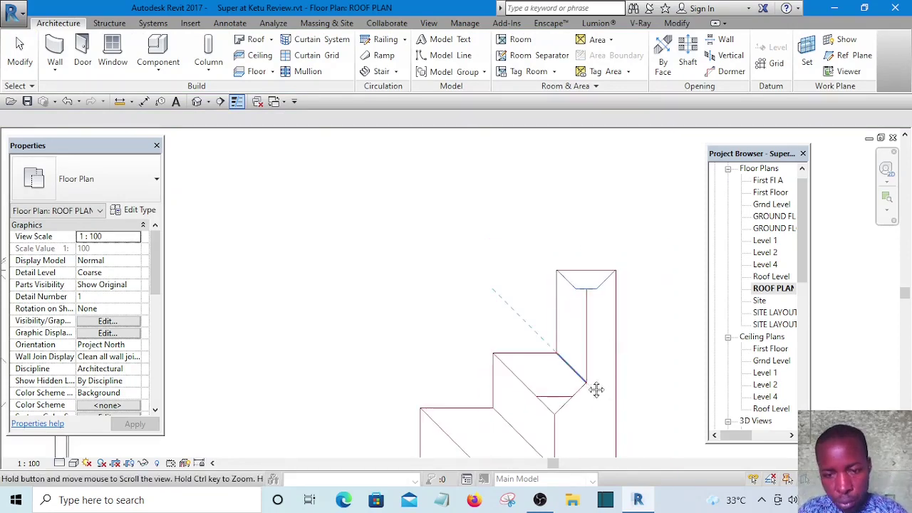
Trim the second wing's two diagonals back to their horizontal line and extend the vertical ridge below up to it
scroll(587, 311, up, 4)
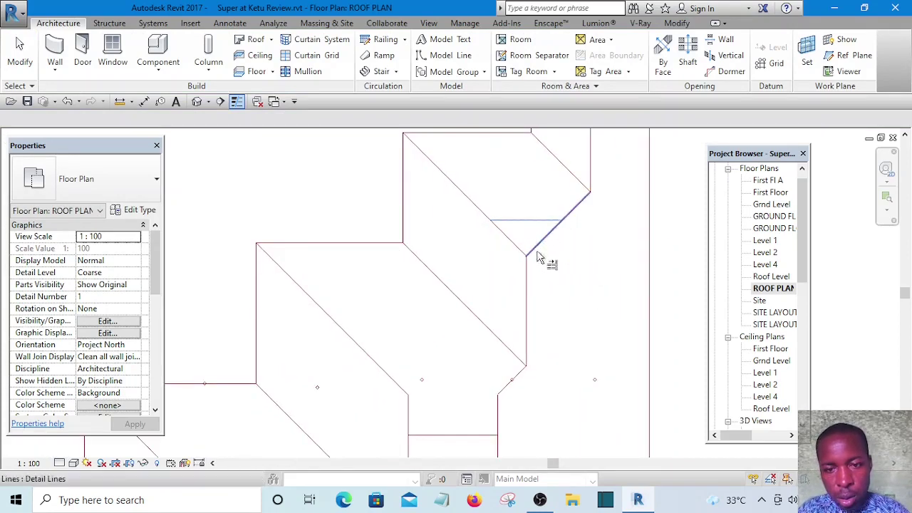
click(570, 221)
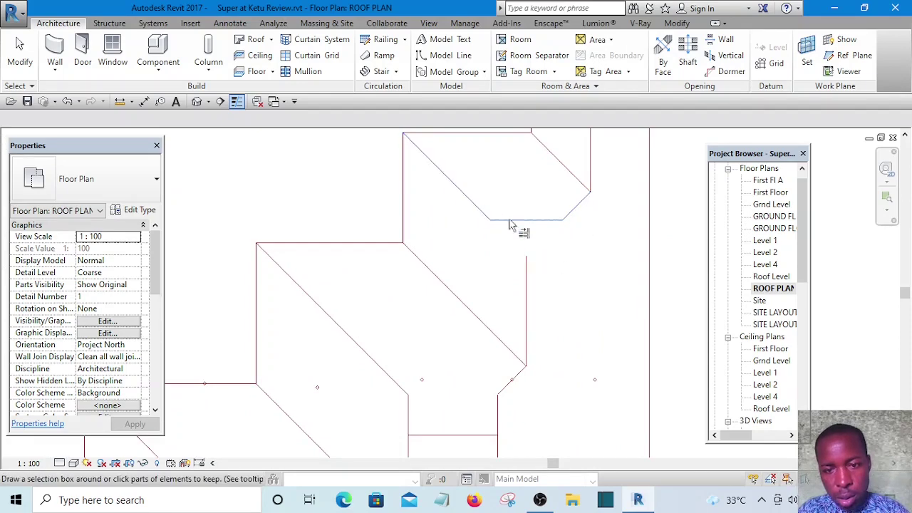
click(531, 285)
scroll(576, 302, down, 4)
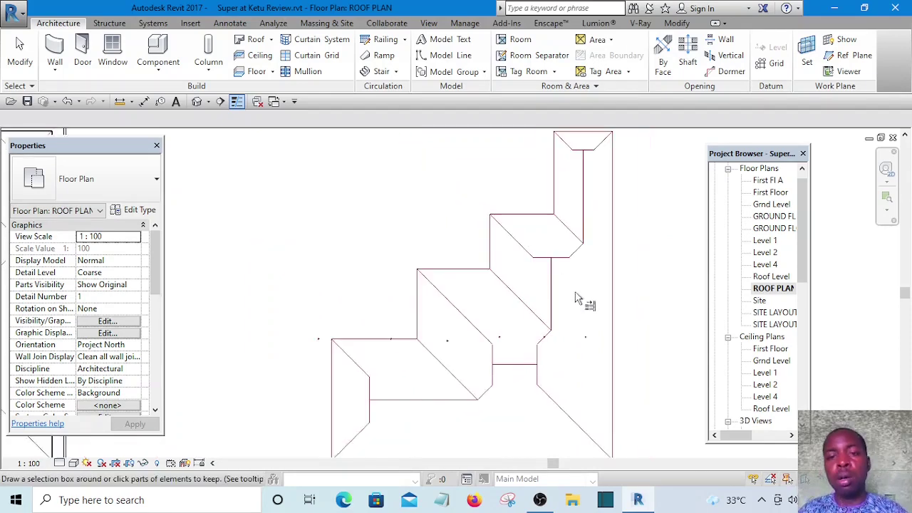
Examine the reshaped roof line drawing and compare its gable ends with the original roof beside it
scroll(569, 370, down, 5)
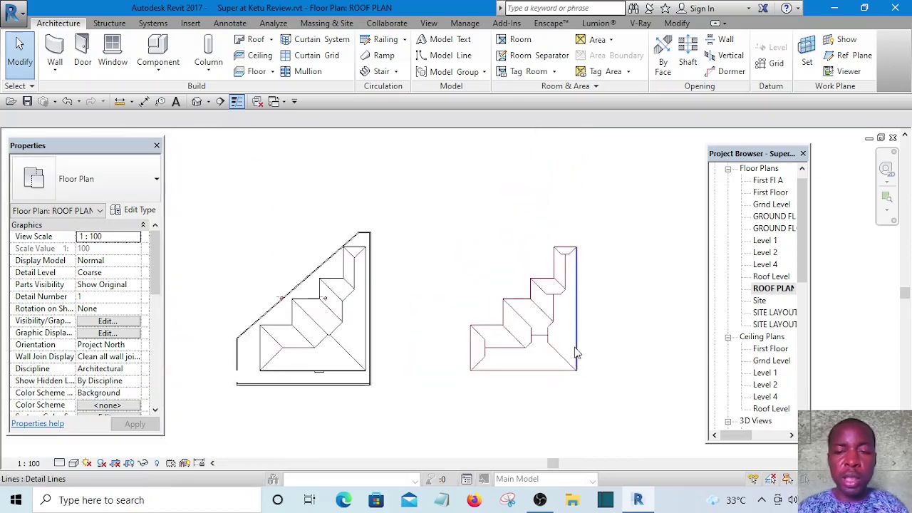
middle_drag(611, 370, 575, 362)
scroll(556, 349, up, 3)
scroll(501, 339, down, 3)
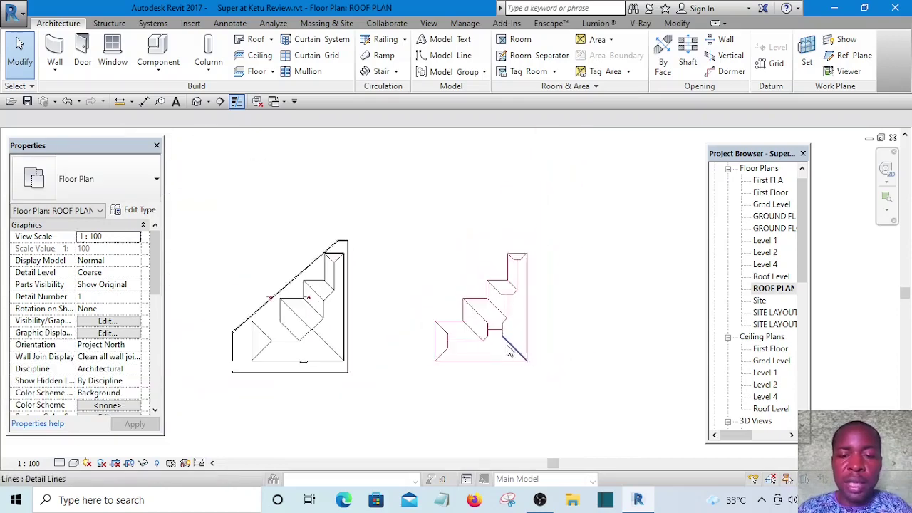
scroll(499, 333, up, 2)
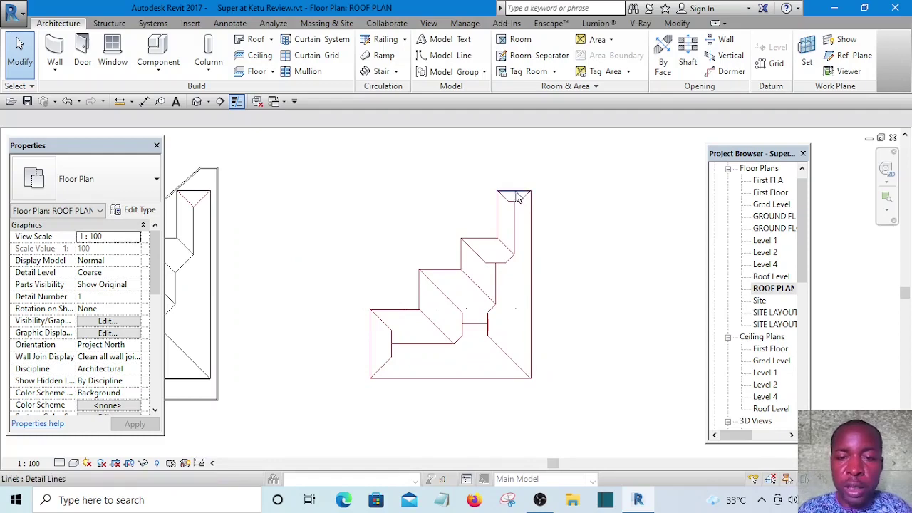
scroll(523, 217, up, 5)
scroll(526, 240, down, 6)
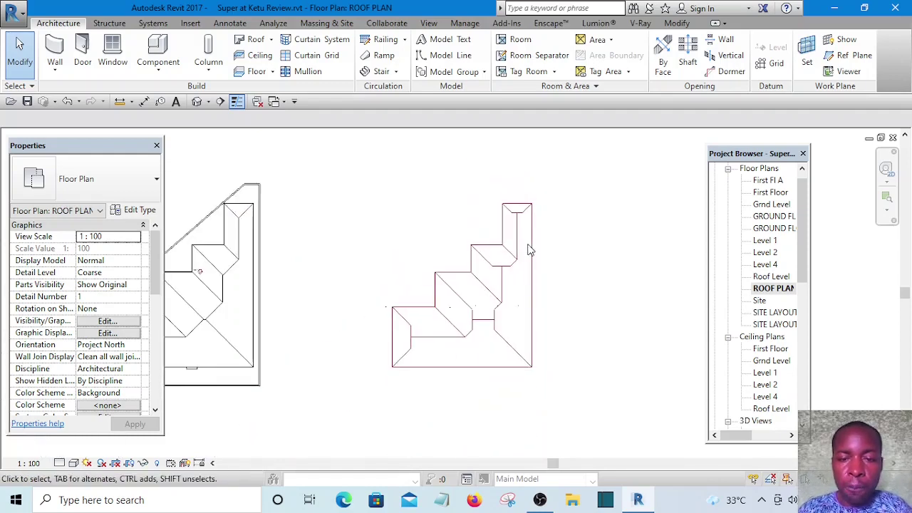
scroll(521, 308, up, 1)
scroll(511, 344, up, 1)
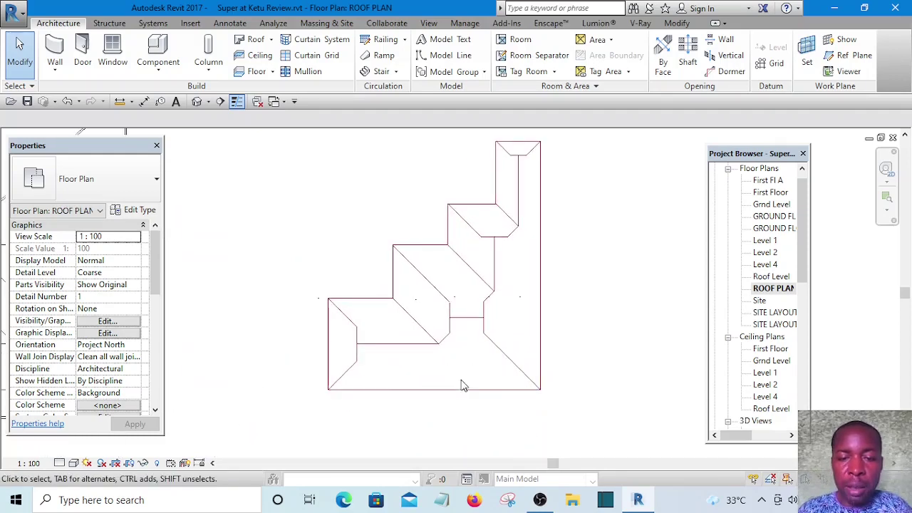
middle_drag(530, 302, 518, 350)
scroll(539, 356, down, 1)
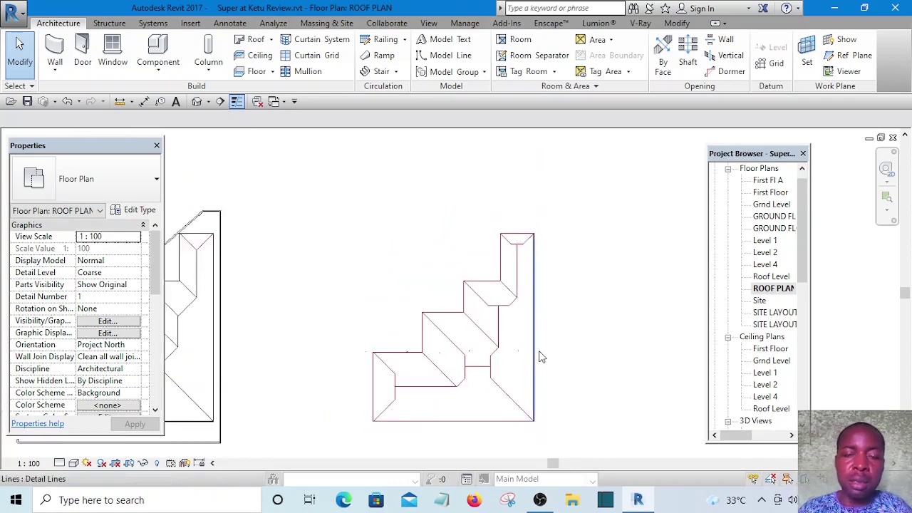
scroll(539, 353, down, 2)
middle_drag(516, 391, 527, 360)
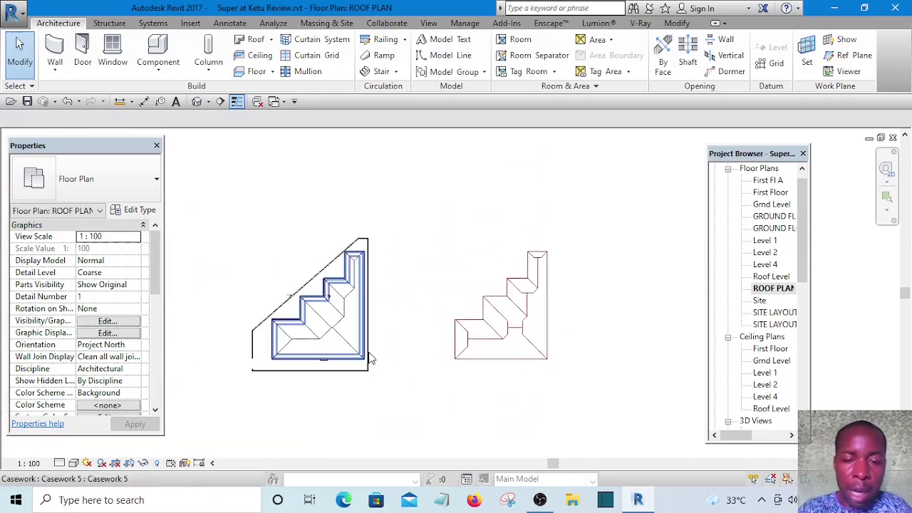
scroll(370, 337, up, 2)
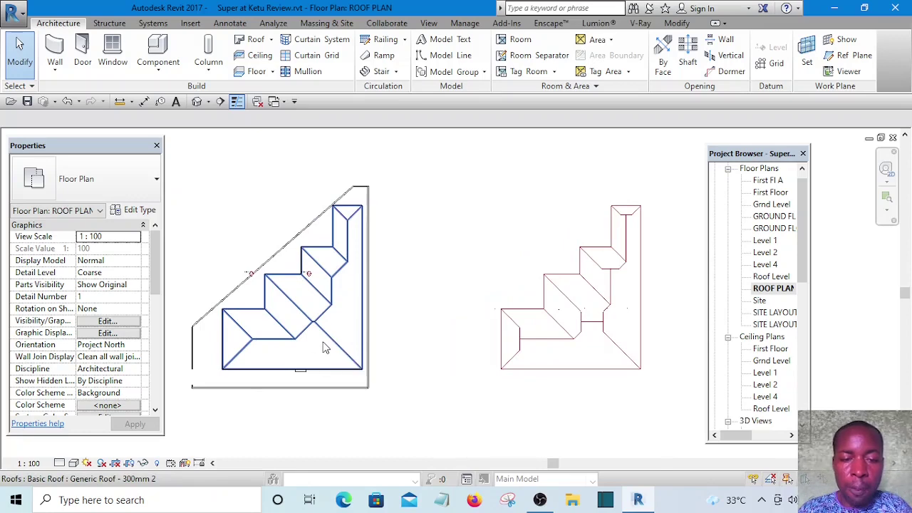
Start a new footprint roof similar to the existing Generic Roof - 300mm 2, placing it on Grnd Level
click(325, 347)
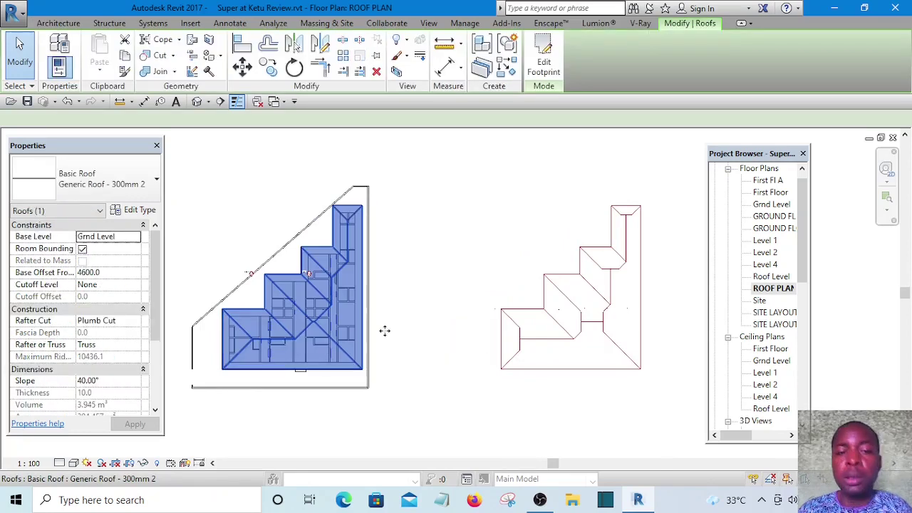
click(418, 172)
click(336, 326)
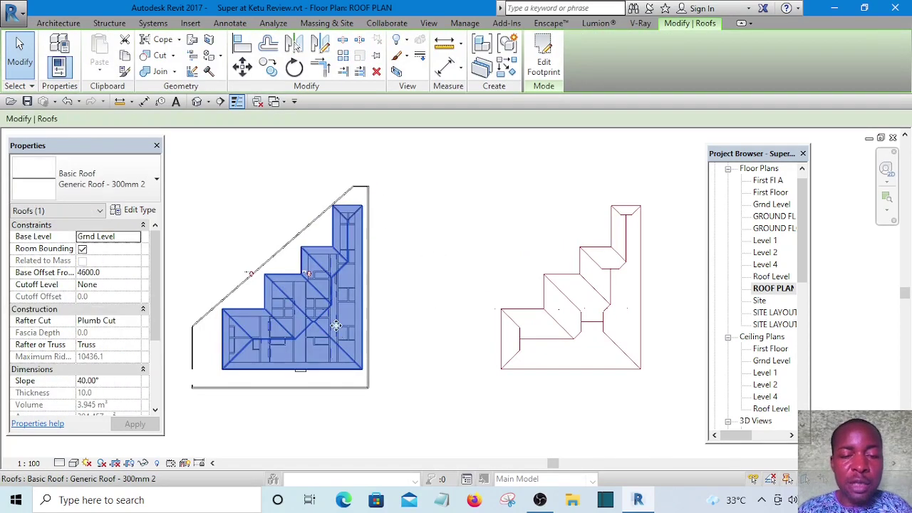
click(511, 66)
click(451, 258)
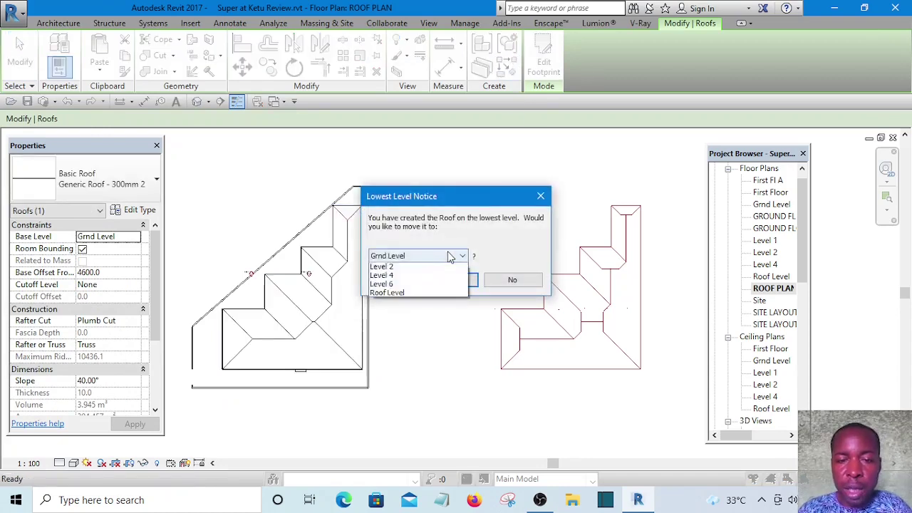
click(451, 257)
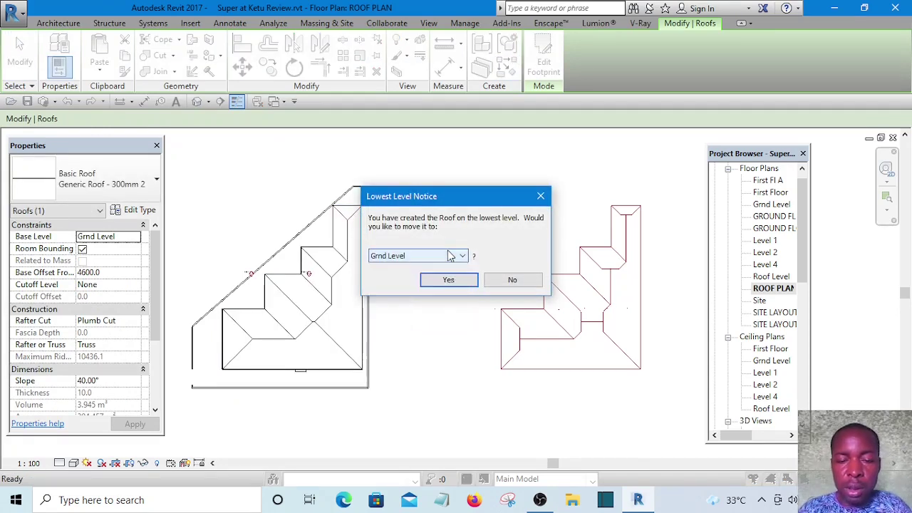
click(448, 280)
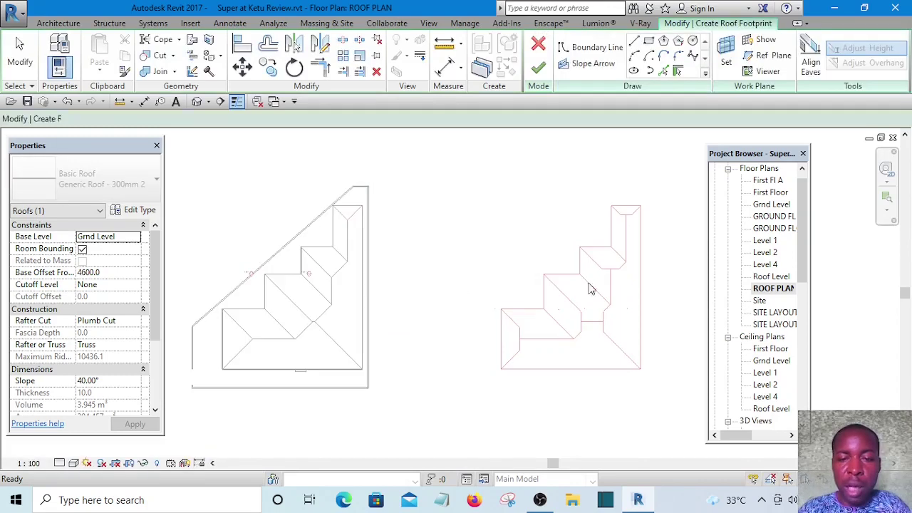
Pick the line drawing's long bottom eave as a roof boundary line with Defines slope enabled
click(663, 70)
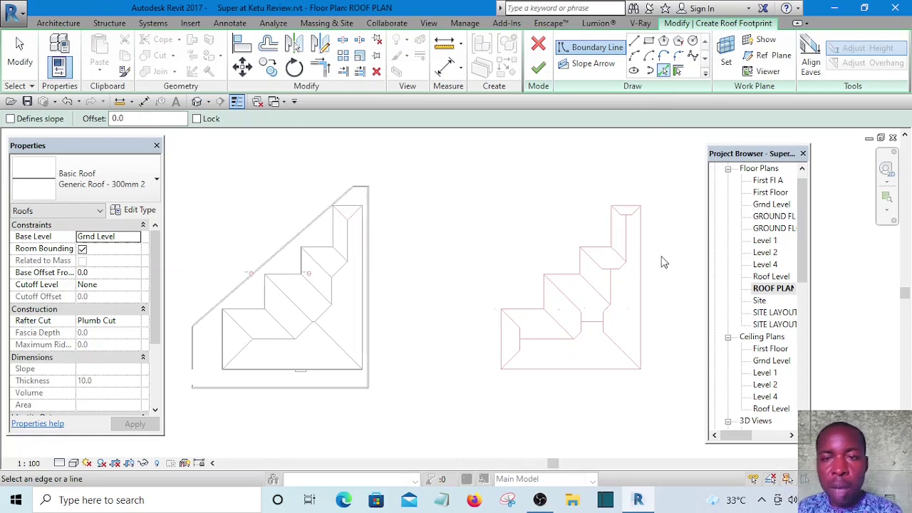
middle_drag(666, 261, 635, 218)
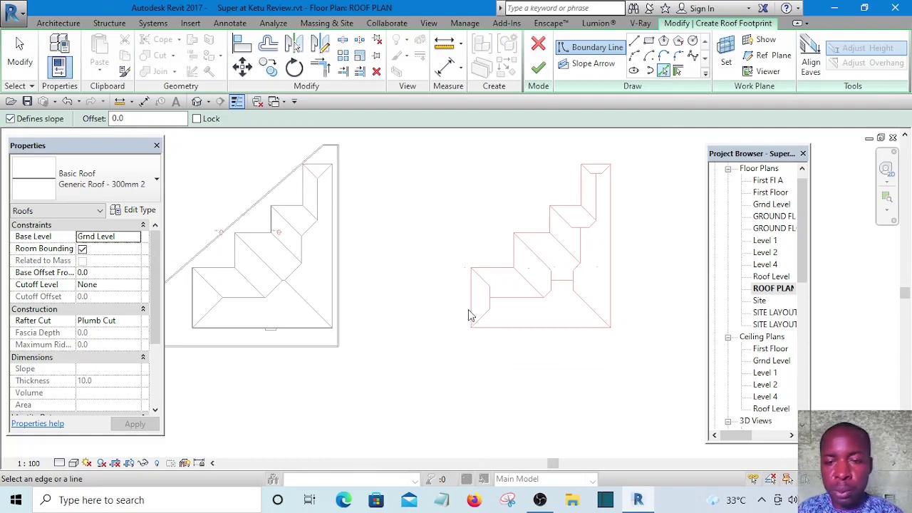
scroll(528, 326, up, 2)
click(535, 330)
scroll(495, 339, up, 2)
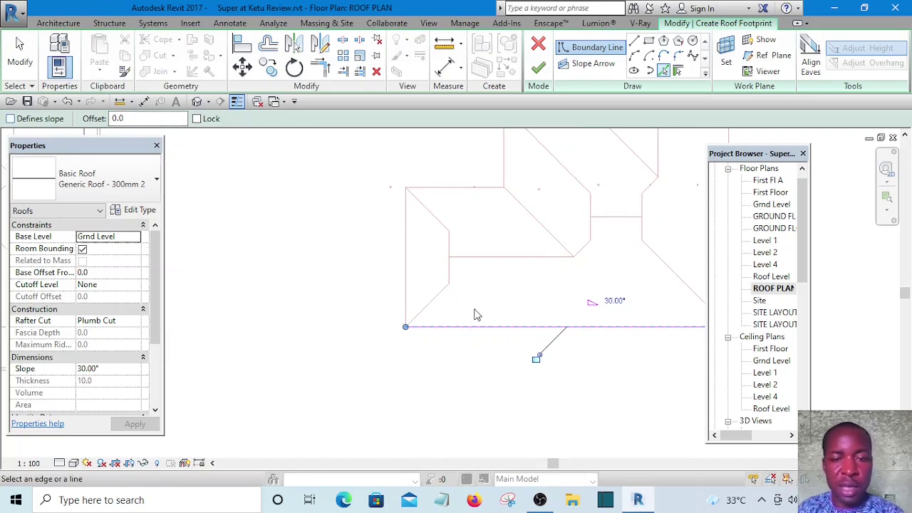
Pick the hip, gable, valley and ridge lines enclosing the front roof face as boundary lines without a defined slope
scroll(448, 312, up, 1)
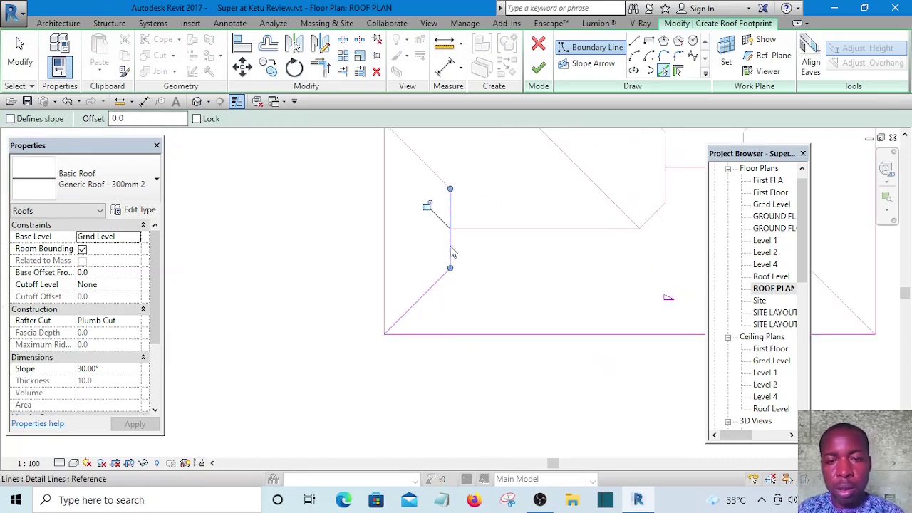
click(476, 229)
middle_drag(536, 273, 348, 371)
scroll(445, 330, up, 1)
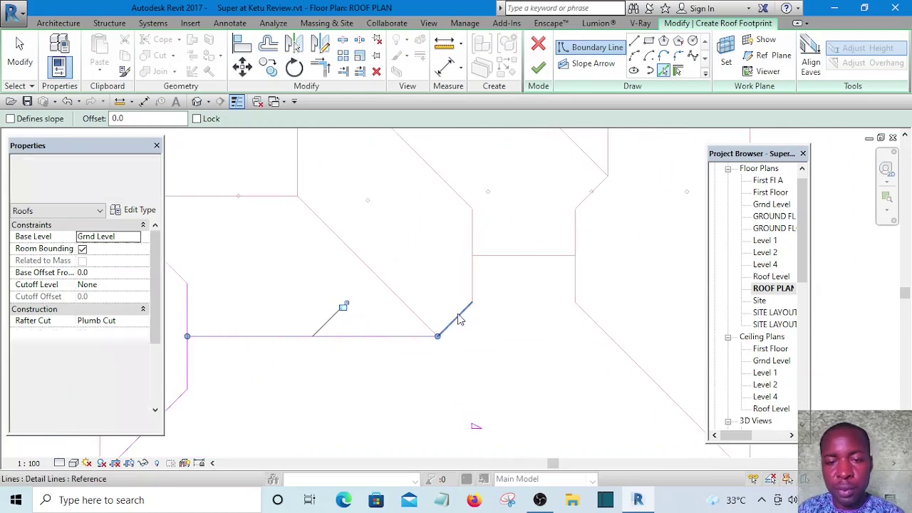
click(459, 320)
click(501, 261)
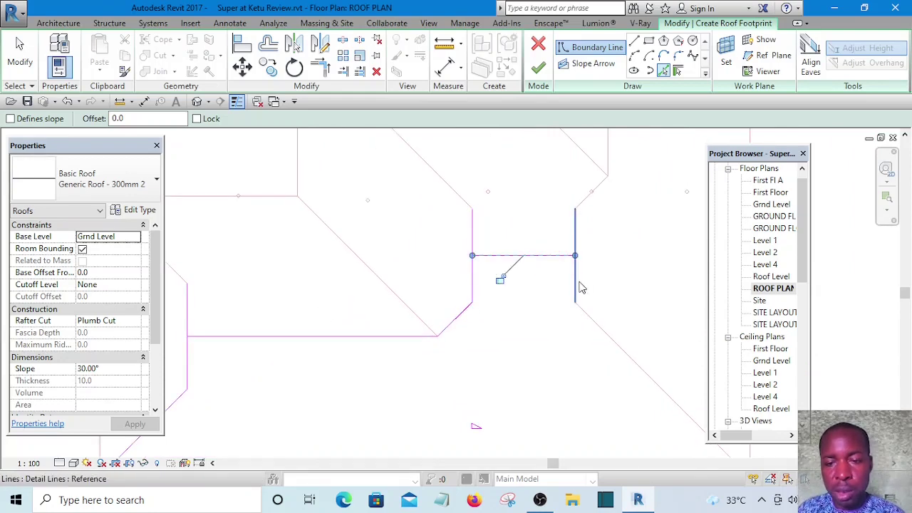
click(604, 333)
scroll(531, 272, down, 4)
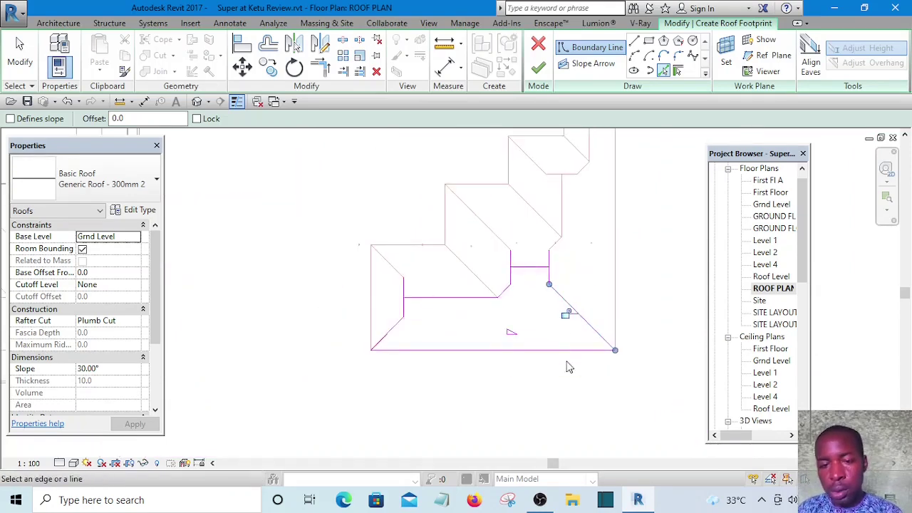
Trim the boundary's two central vertical lines to corners with the short horizontal ridge between them
scroll(568, 367, up, 1)
click(320, 70)
scroll(566, 305, up, 4)
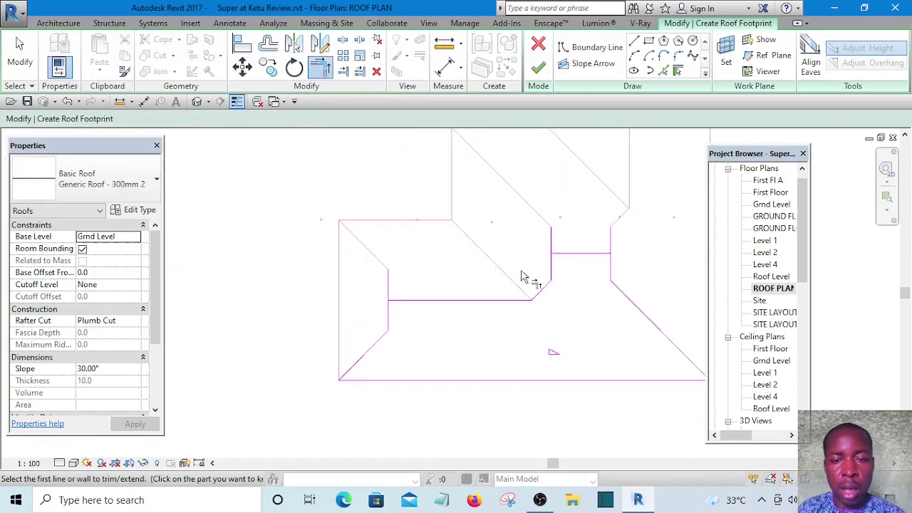
click(579, 255)
middle_drag(592, 264, 426, 289)
click(524, 279)
scroll(539, 259, down, 4)
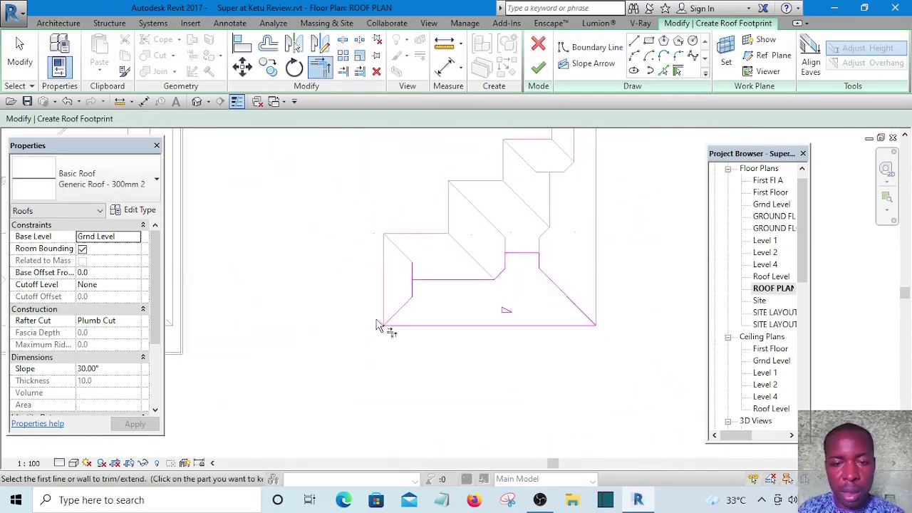
Trim the lower-left vertical gable line to a corner with the wing's horizontal ridge, closing the front roof boundary
scroll(377, 321, up, 3)
click(462, 240)
click(447, 261)
scroll(447, 262, down, 4)
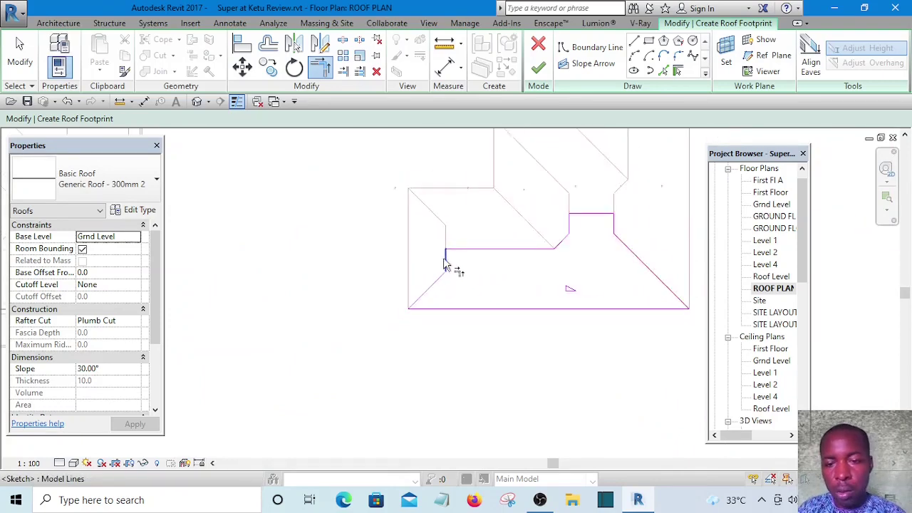
scroll(585, 303, up, 2)
scroll(521, 303, down, 2)
scroll(499, 302, down, 1)
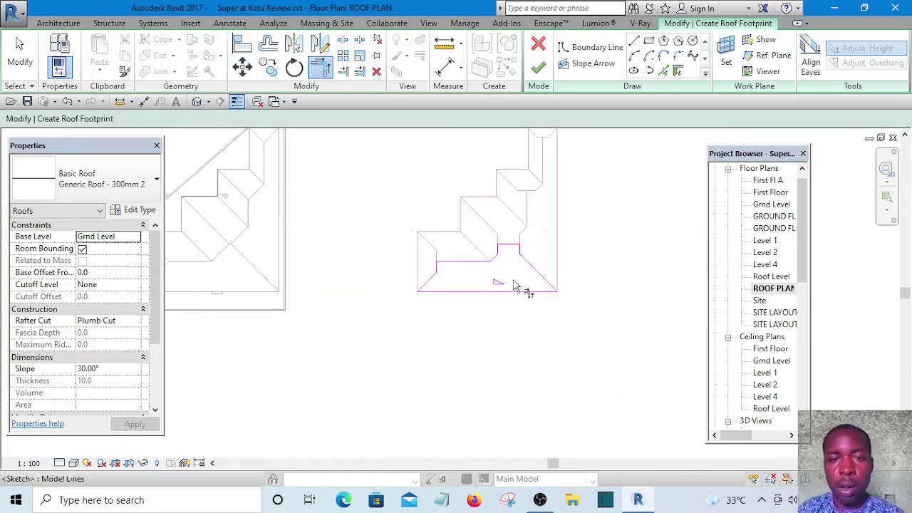
Finish the front roof's footprint sketch and accept placing the roof on Grnd Level
click(540, 69)
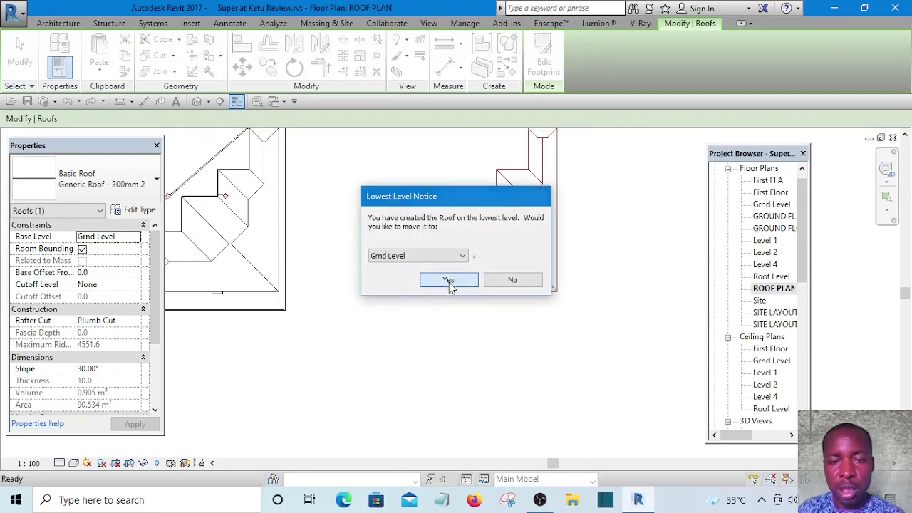
click(448, 280)
Start another roof by footprint and pick the line drawing's long vertical right eave as boundary with Defines slope enabled
click(544, 64)
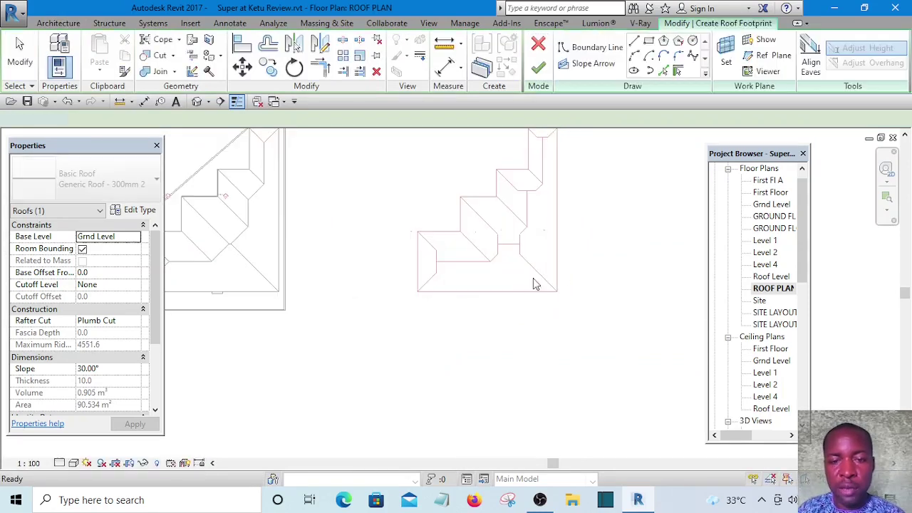
click(663, 73)
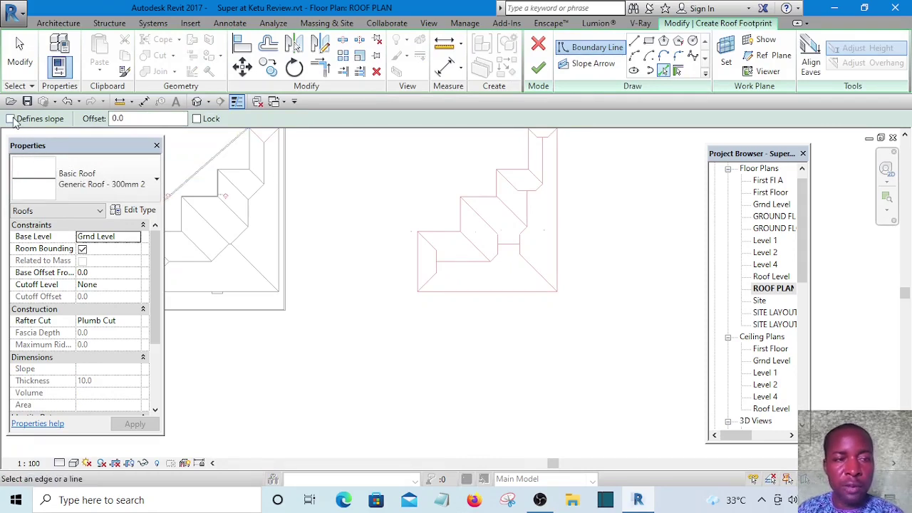
scroll(583, 255, up, 2)
click(538, 245)
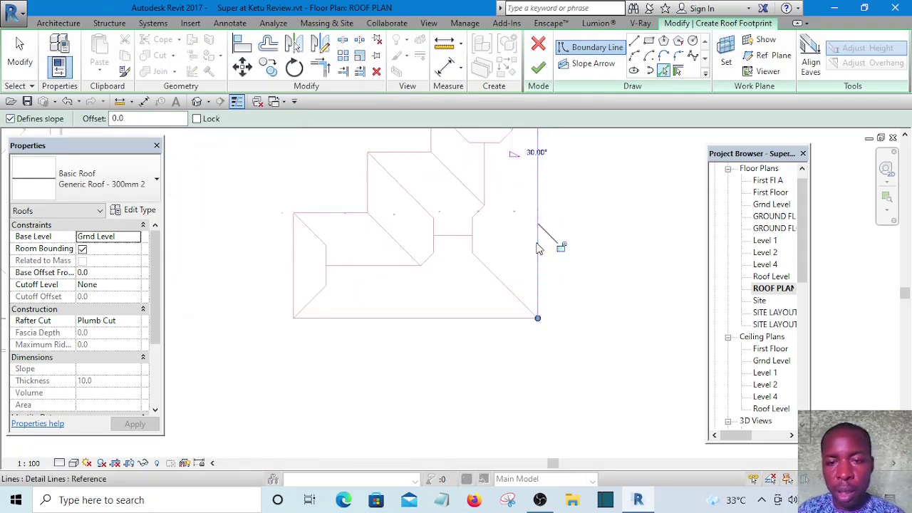
Pick the upper right hip, the short top ridge and the vertical ridge below it as boundary lines without a defined slope
middle_drag(572, 279, 574, 356)
middle_drag(522, 213, 539, 320)
scroll(543, 223, up, 2)
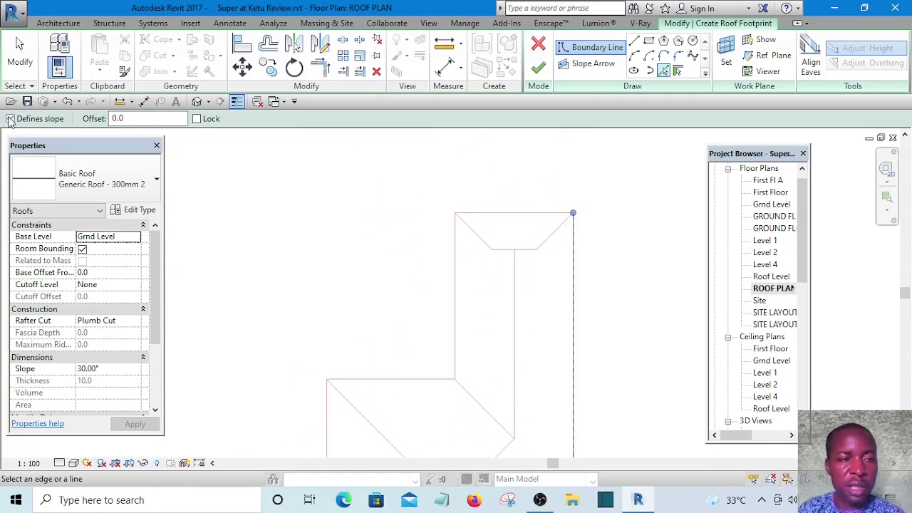
scroll(568, 239, up, 2)
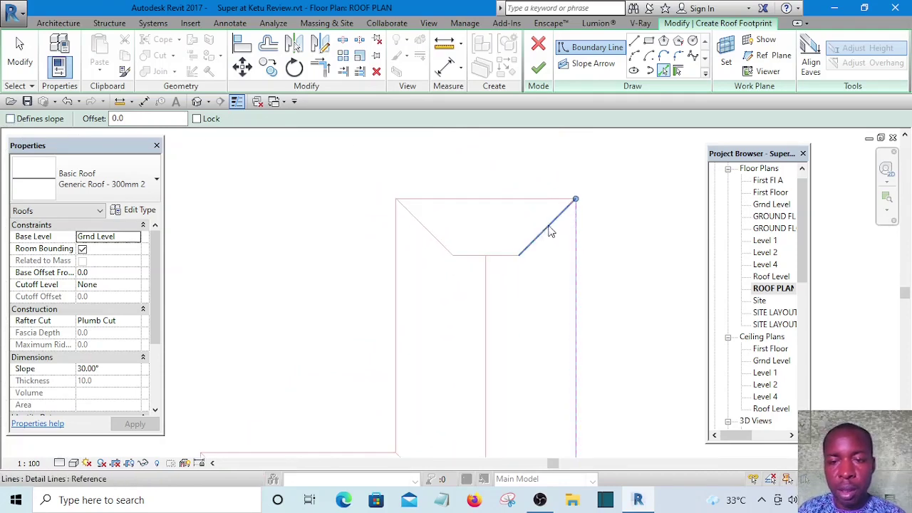
click(499, 256)
click(487, 288)
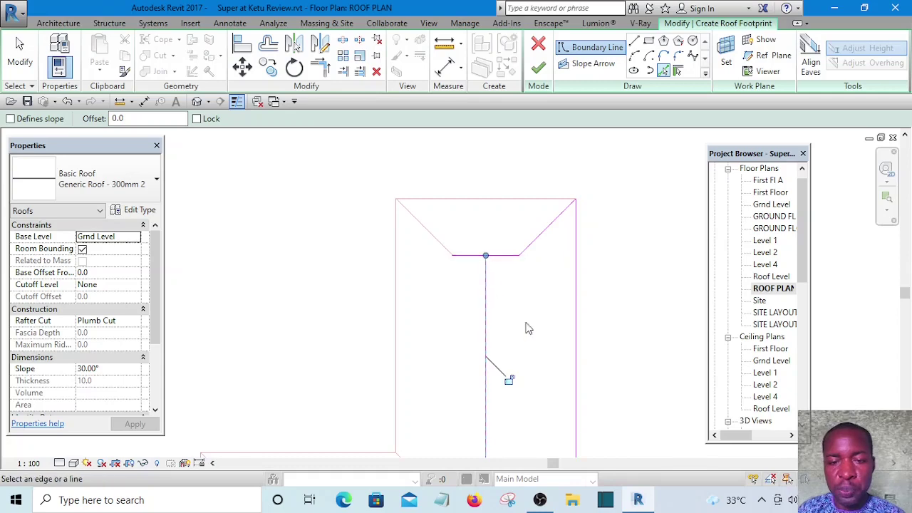
Pick the remaining ridge, gable and valley lines and the lower right hip as non-sloping boundary lines down to the eave's lower corner
middle_drag(526, 323, 539, 206)
scroll(538, 204, down, 3)
scroll(533, 320, up, 3)
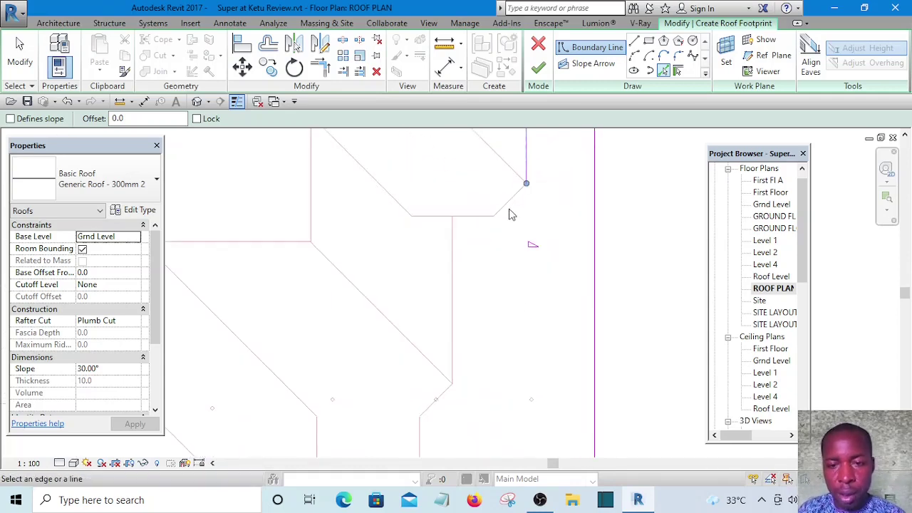
click(452, 281)
middle_drag(497, 345, 538, 221)
scroll(477, 286, up, 1)
click(471, 284)
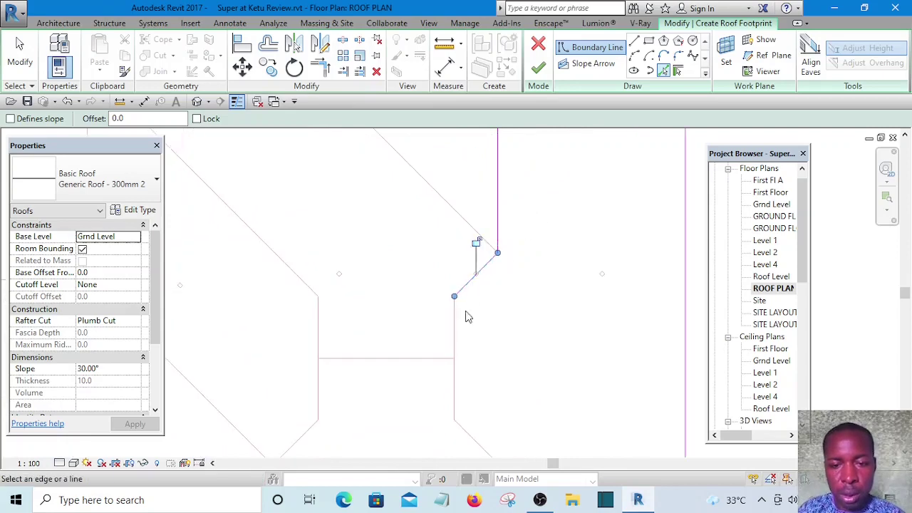
click(457, 330)
middle_drag(506, 338, 521, 219)
click(519, 348)
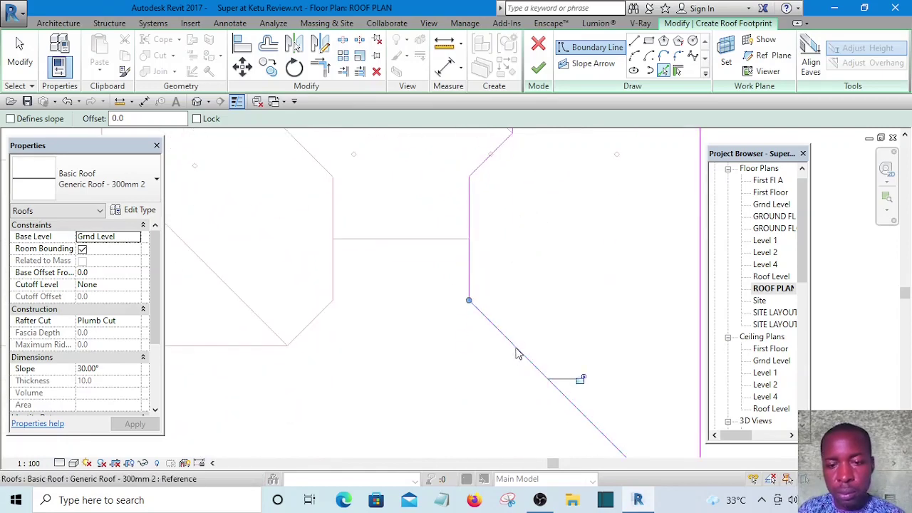
Trim the short top ridge line to a corner with the upper vertical ridge line
scroll(515, 317, down, 3)
middle_drag(623, 295, 612, 389)
scroll(612, 388, down, 2)
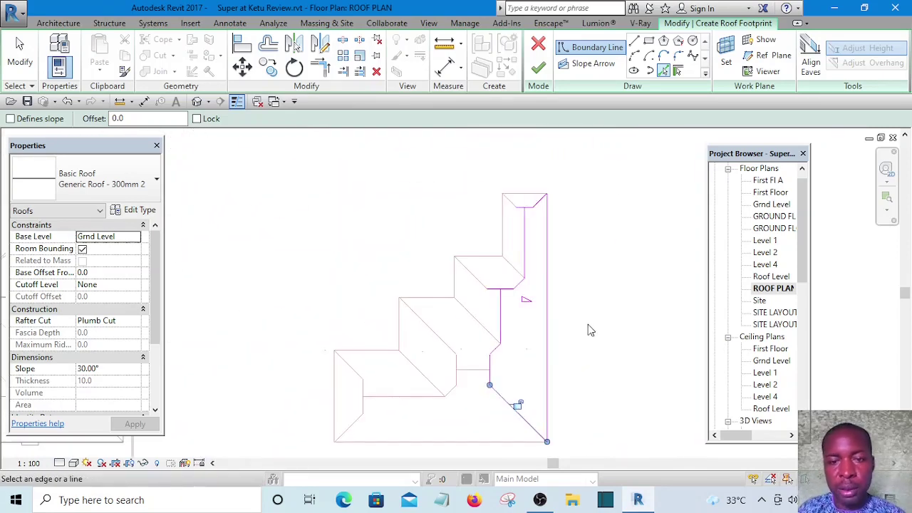
click(321, 67)
scroll(528, 214, up, 5)
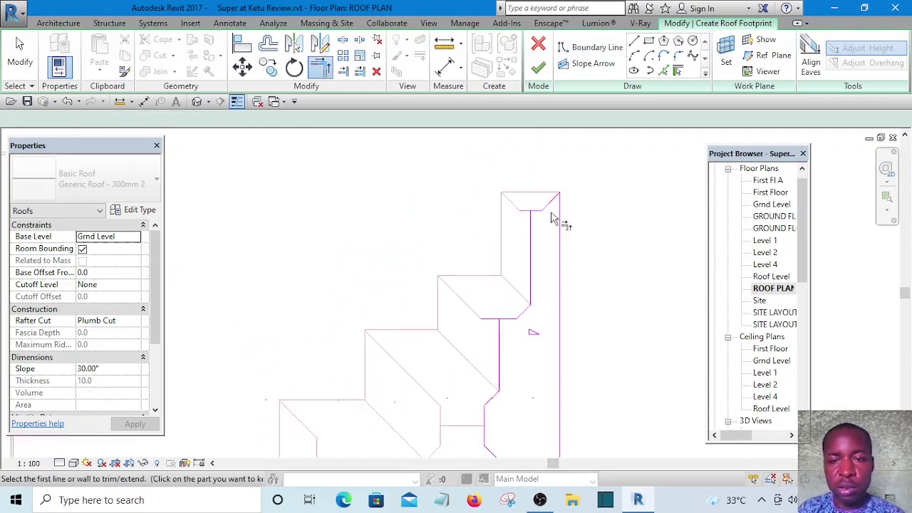
click(508, 211)
click(494, 237)
Trim the second short horizontal ridge to a corner with the vertical line below it, closing the right roof boundary
scroll(514, 258, down, 3)
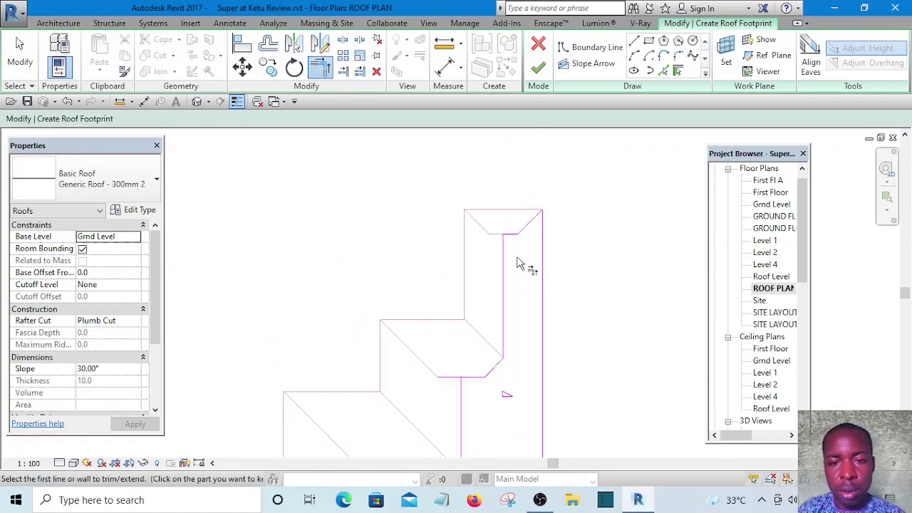
middle_drag(528, 286, 538, 206)
scroll(493, 309, up, 2)
scroll(496, 316, up, 2)
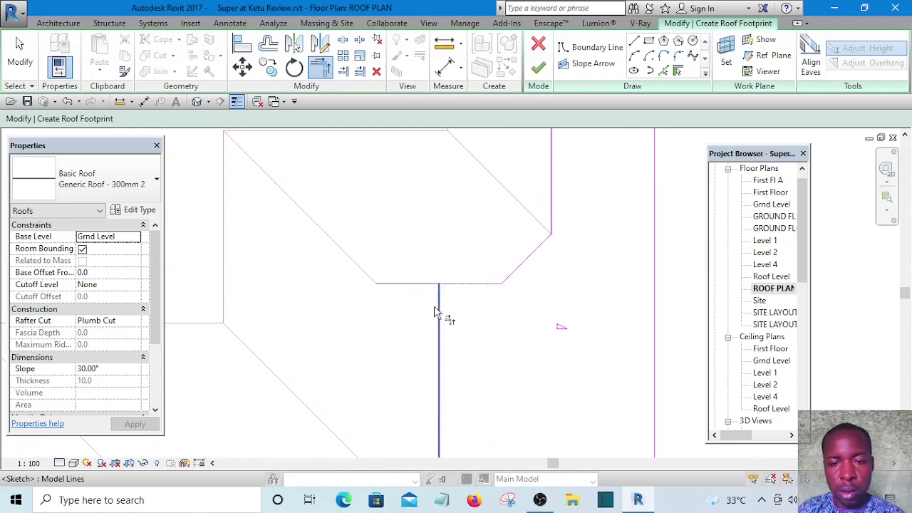
scroll(474, 218, down, 4)
scroll(437, 342, up, 2)
scroll(515, 275, up, 2)
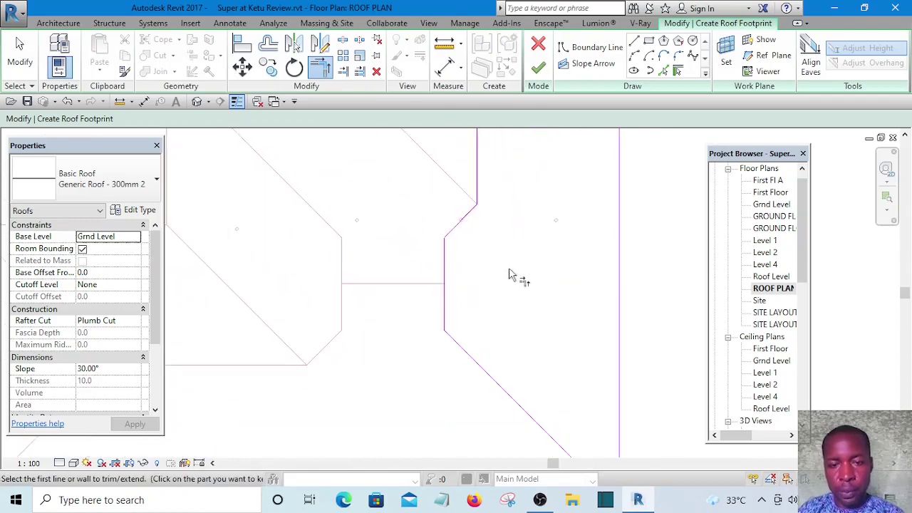
right_click(510, 263)
click(534, 271)
Finish the long right roof's footprint sketch and accept placing the roof on Grnd Level
scroll(536, 275, down, 3)
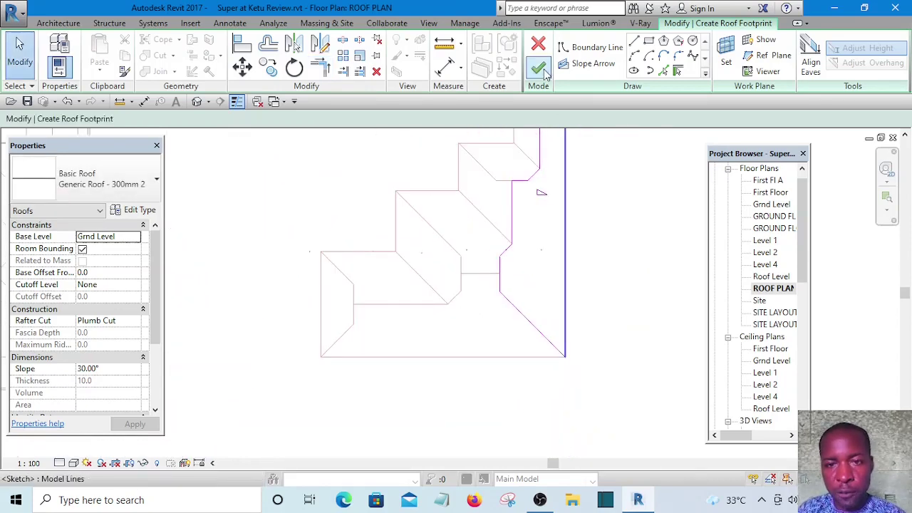
click(545, 73)
middle_drag(610, 214, 606, 317)
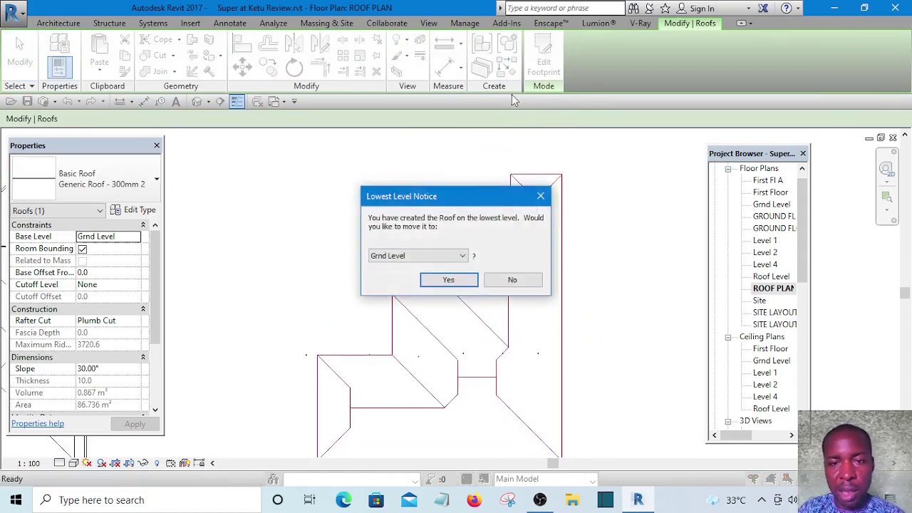
click(449, 280)
Start another roof by footprint for the top end face, picking its eave with Defines slope and its hips and ridge without
click(544, 62)
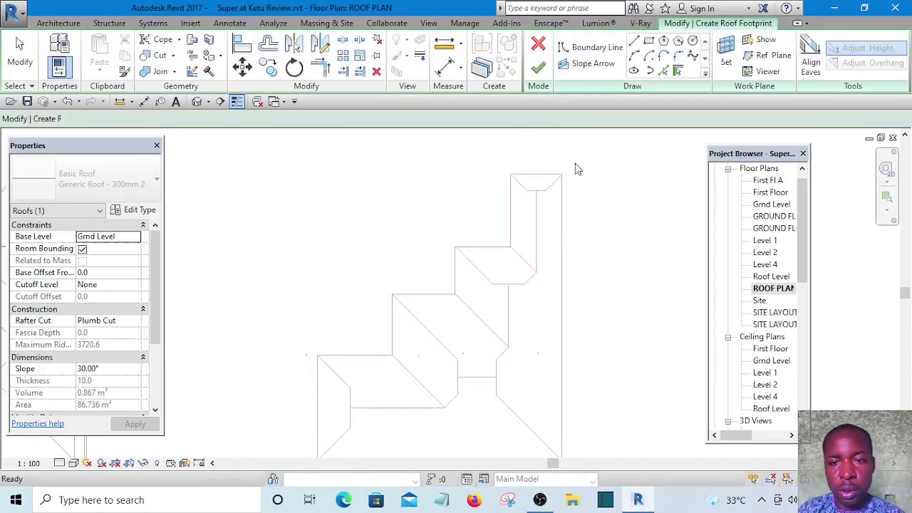
click(665, 72)
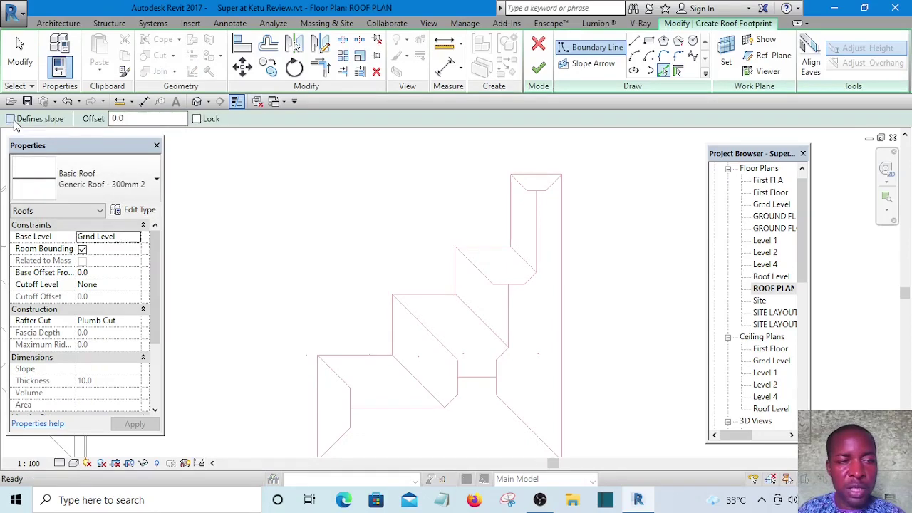
middle_drag(372, 225, 382, 269)
scroll(558, 229, up, 6)
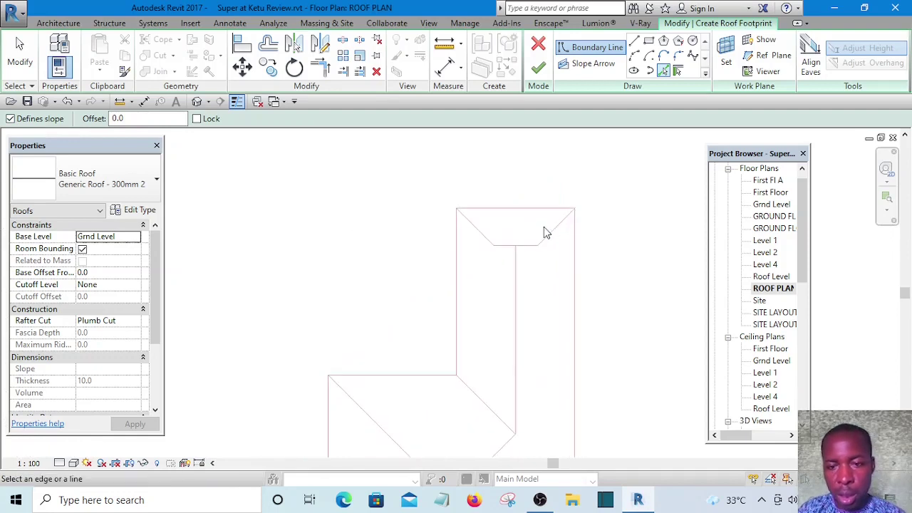
click(540, 213)
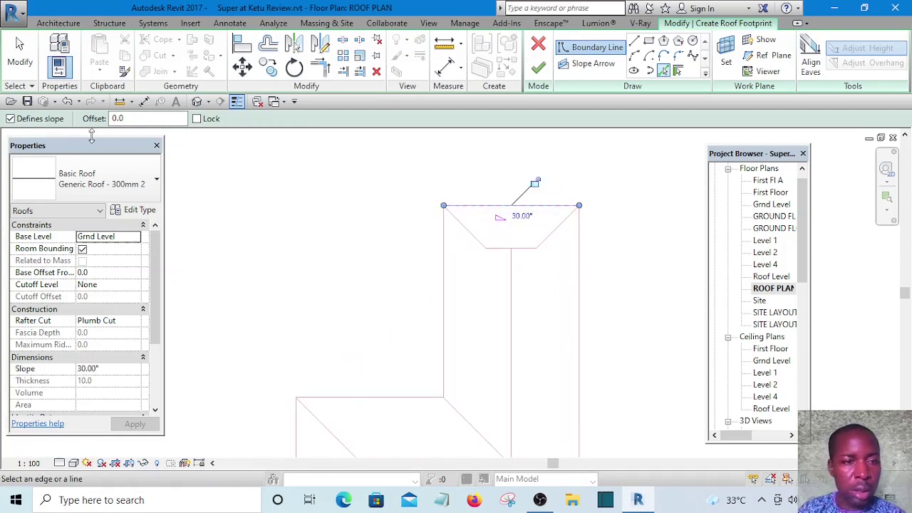
scroll(558, 210, up, 2)
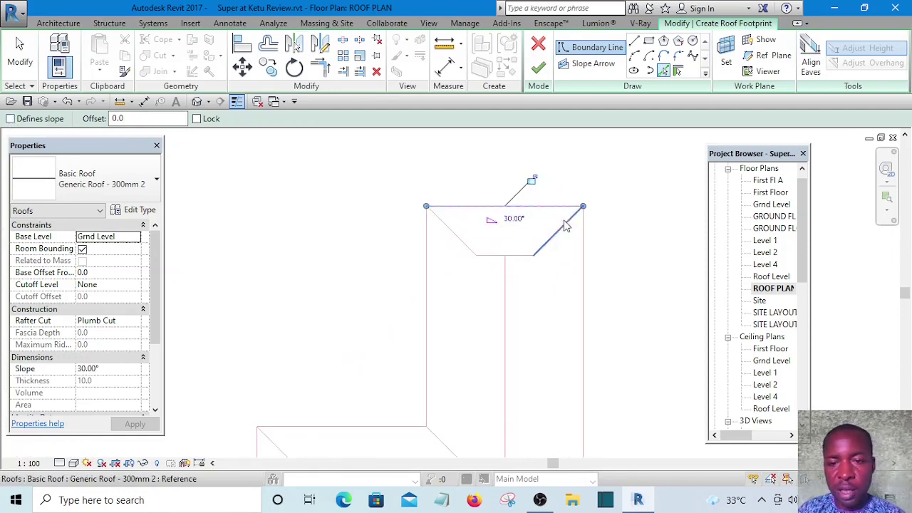
click(505, 268)
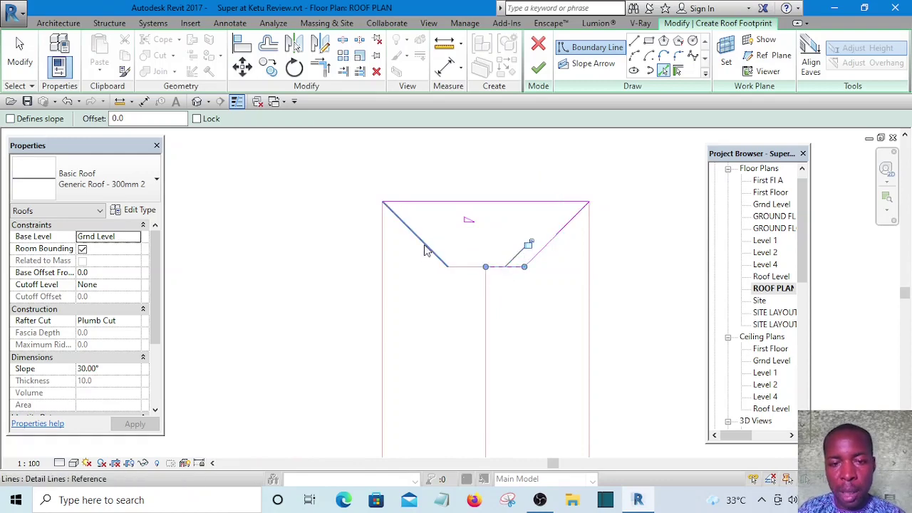
Trim the end face's left hip to a corner with the short ridge and finish the roof on Grnd Level
click(320, 68)
scroll(460, 278, up, 3)
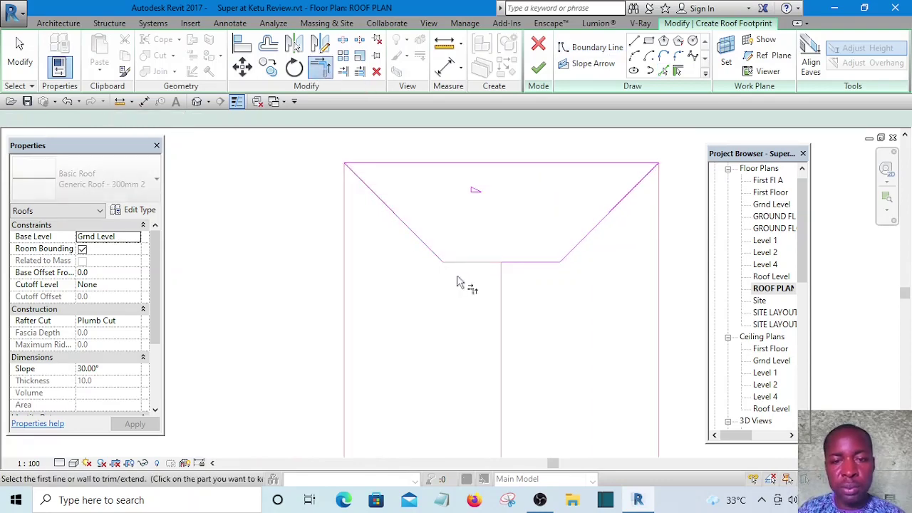
click(402, 223)
click(508, 263)
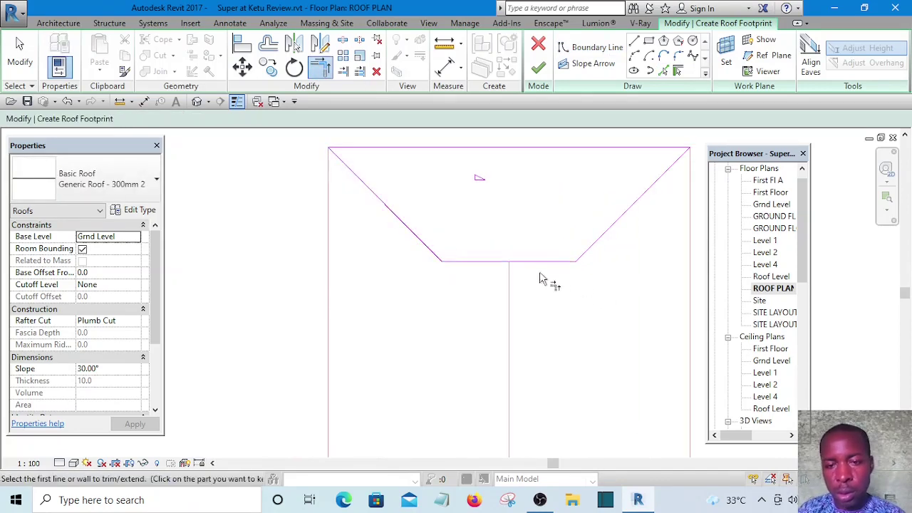
scroll(535, 241, down, 2)
right_click(557, 193)
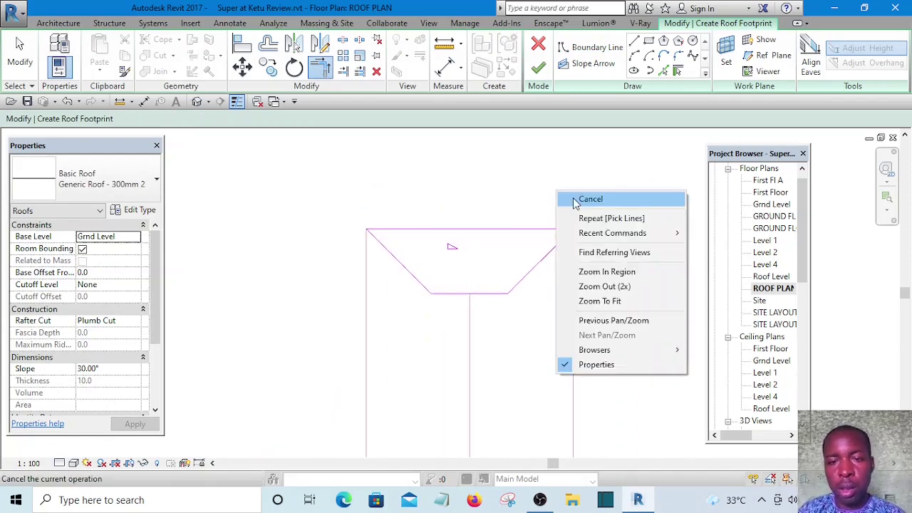
click(575, 200)
click(540, 70)
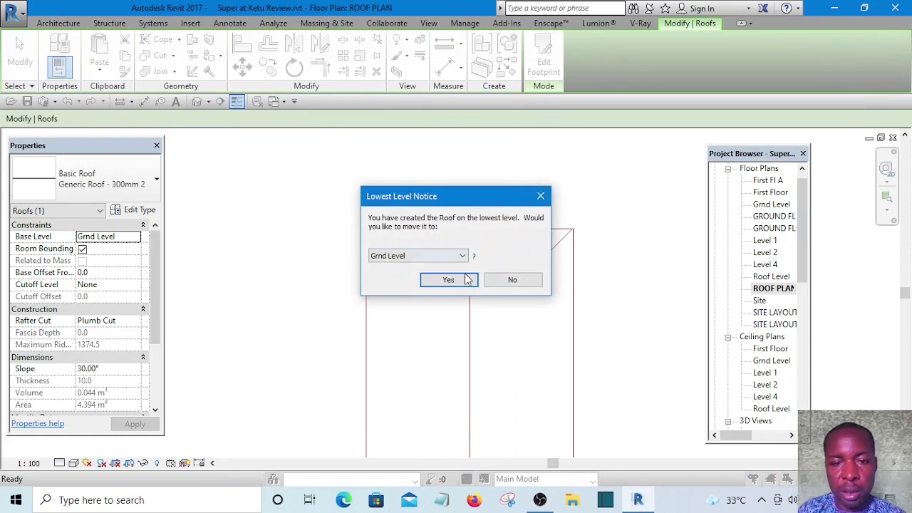
click(468, 278)
Start another roof by footprint and pick the top wing's vertical left eave as boundary with Defines slope enabled
scroll(612, 200, down, 7)
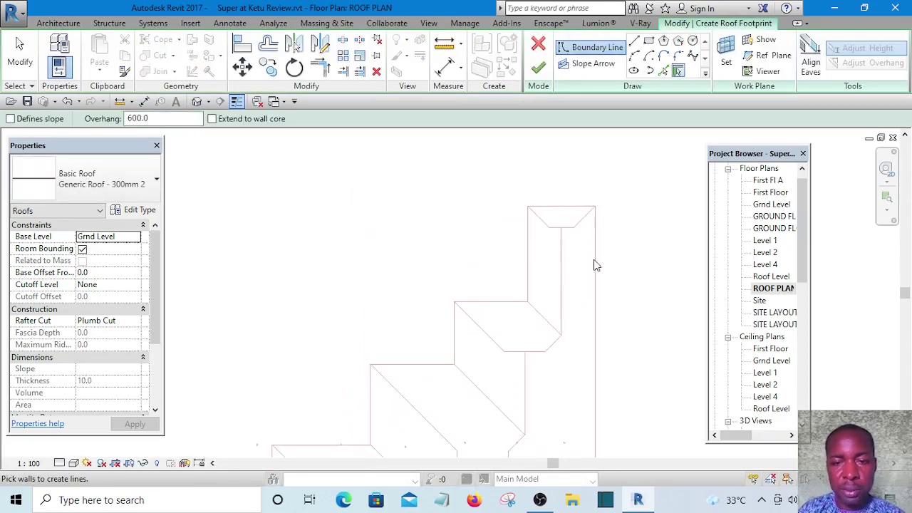
scroll(595, 260, up, 1)
middle_drag(595, 261, 569, 221)
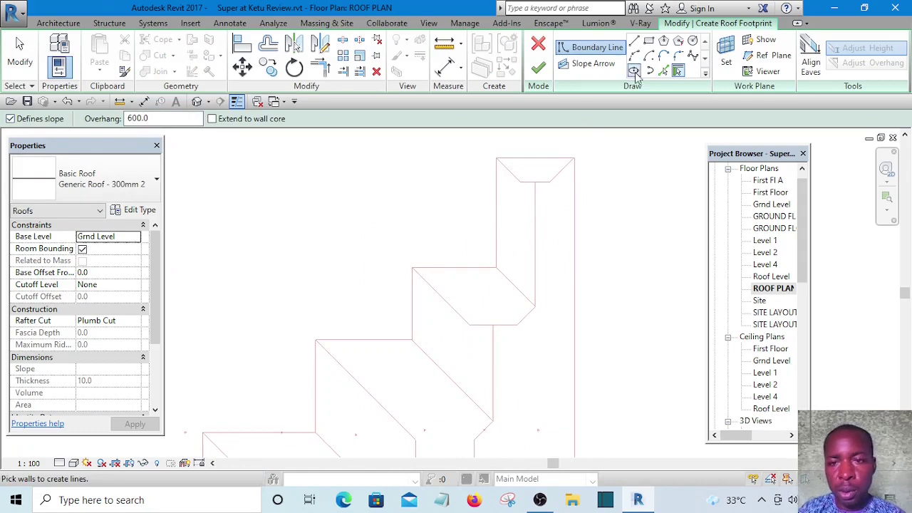
click(663, 71)
scroll(512, 210, up, 2)
click(492, 199)
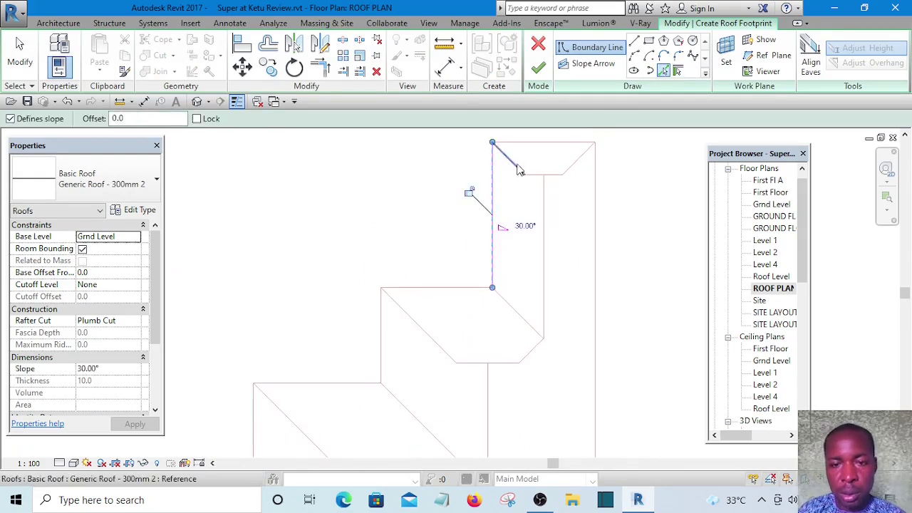
Pick the wing's upper left hip, short top ridge, vertical ridge and diagonal valley as boundary lines without a defined slope
scroll(499, 178, up, 2)
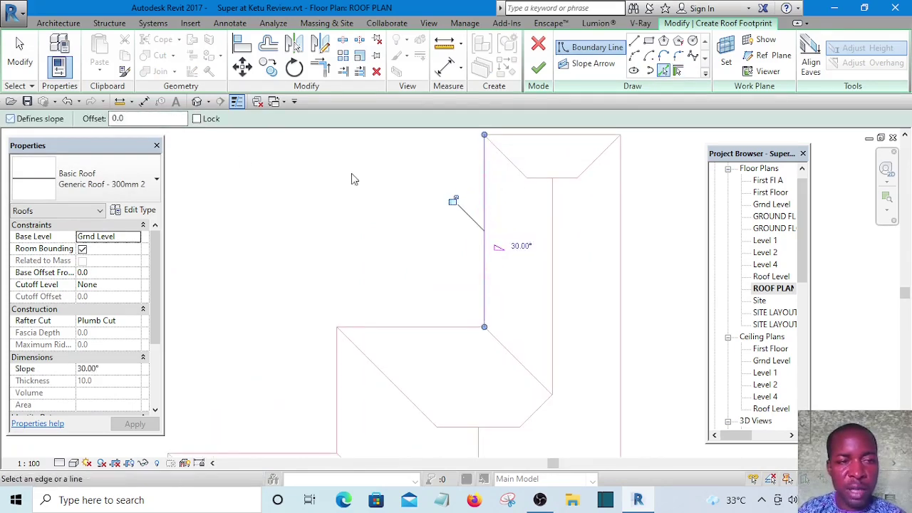
click(502, 151)
scroll(544, 184, up, 1)
click(548, 177)
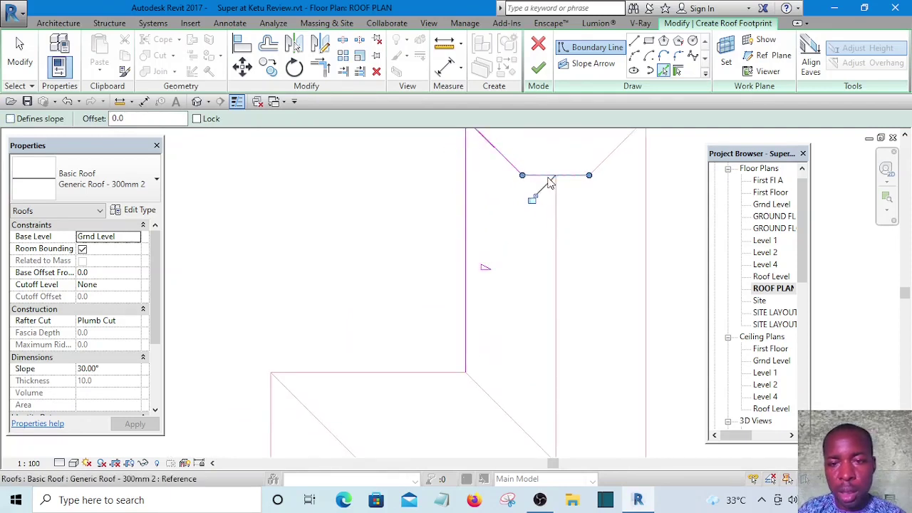
click(552, 176)
middle_drag(581, 259, 563, 167)
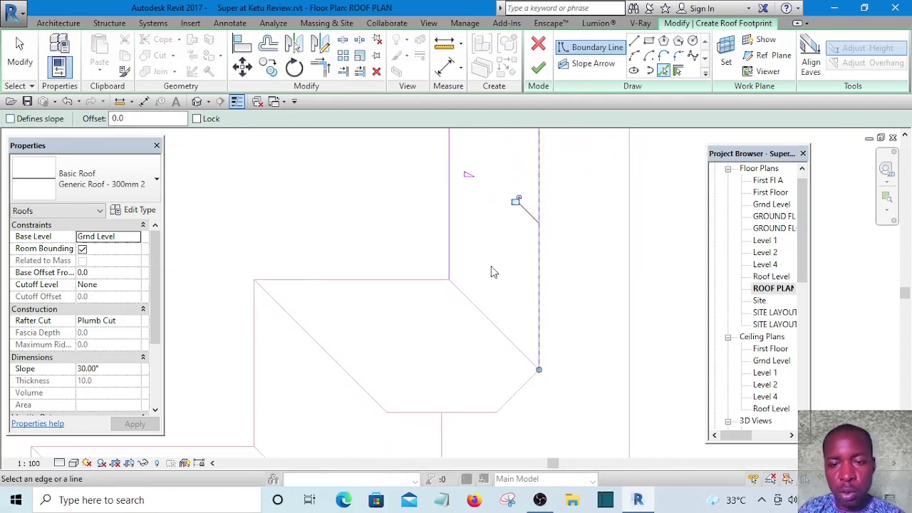
click(487, 319)
Trim the left portion of the wing's short top ridge to a corner with its vertical ridge
click(320, 70)
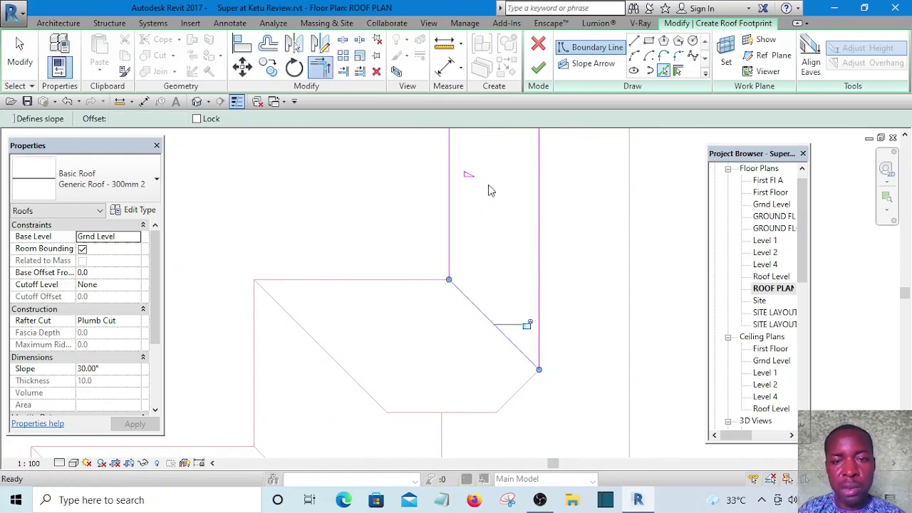
middle_drag(489, 190, 525, 332)
scroll(519, 235, up, 1)
click(570, 228)
click(595, 261)
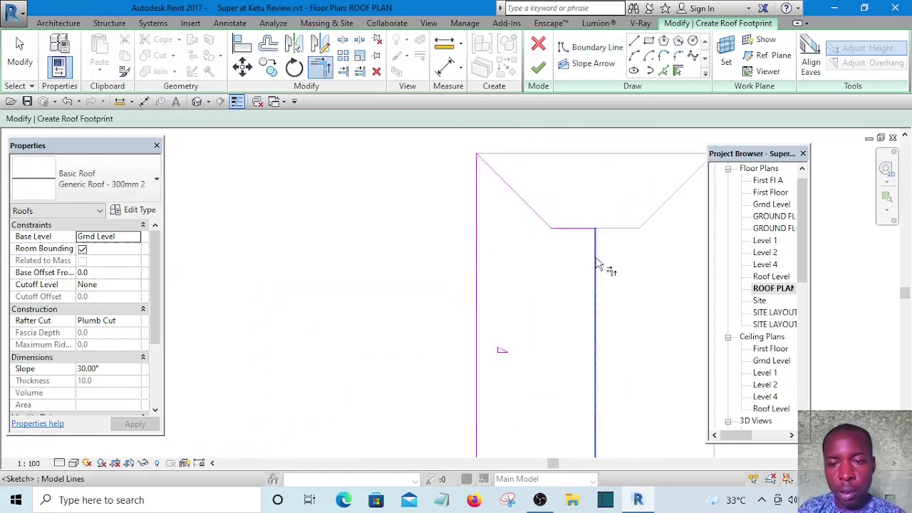
Finish the top wing's left slope as a roof on Grnd Level
scroll(534, 208, down, 4)
click(539, 69)
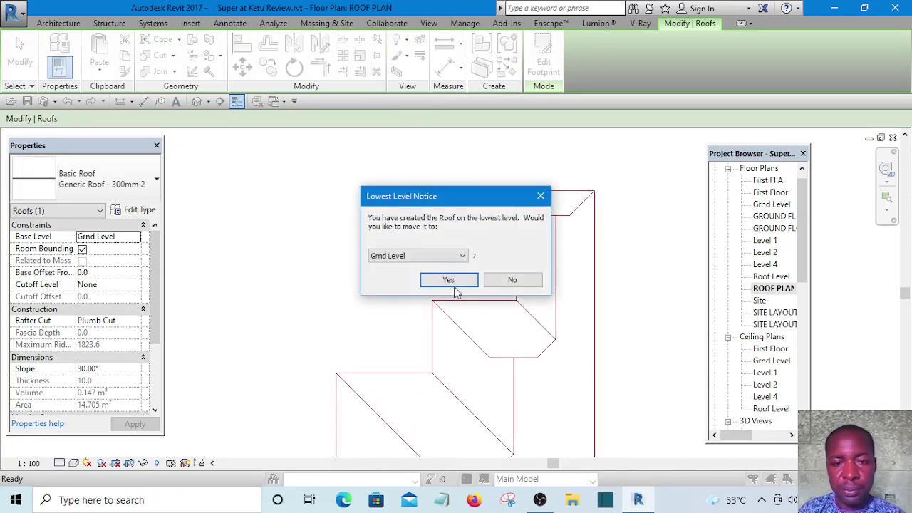
click(449, 280)
Start another roof by footprint and pick the next face's valley, short hip, short ridge and left hip without slope, and its horizontal eave with Defines slope
double_click(531, 357)
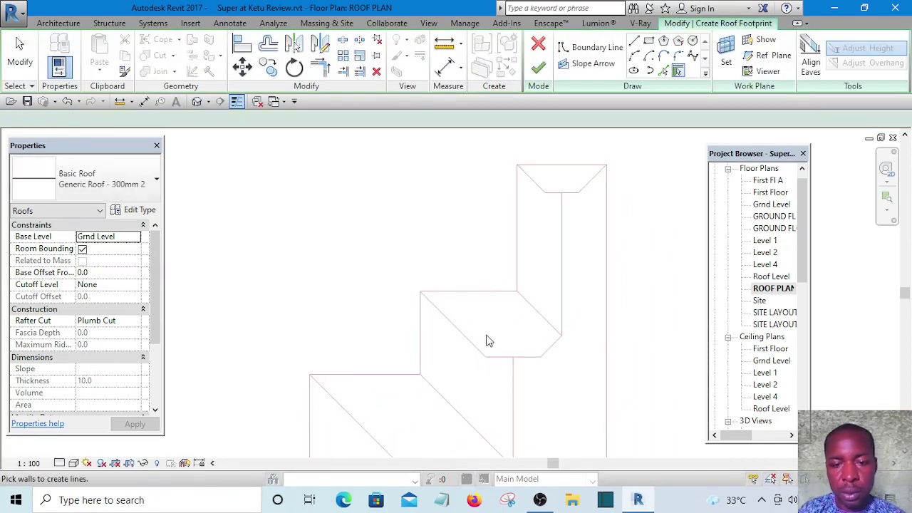
click(663, 72)
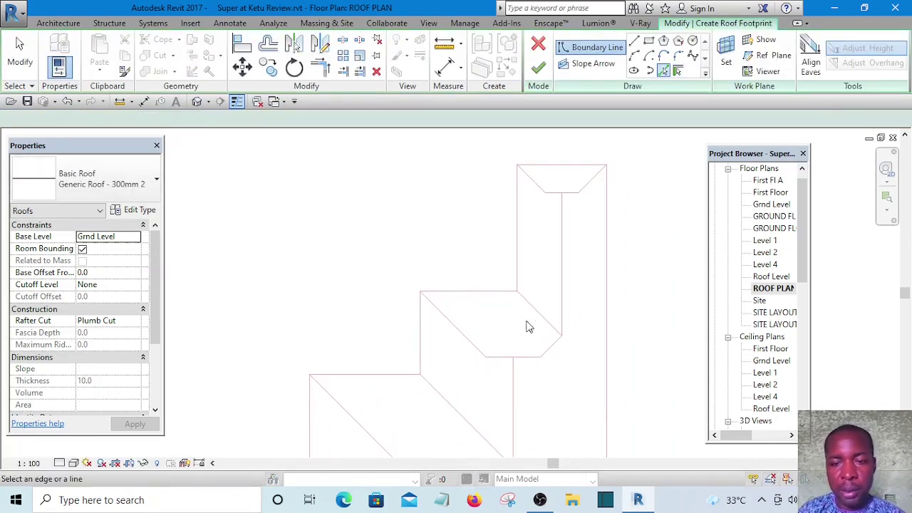
click(551, 347)
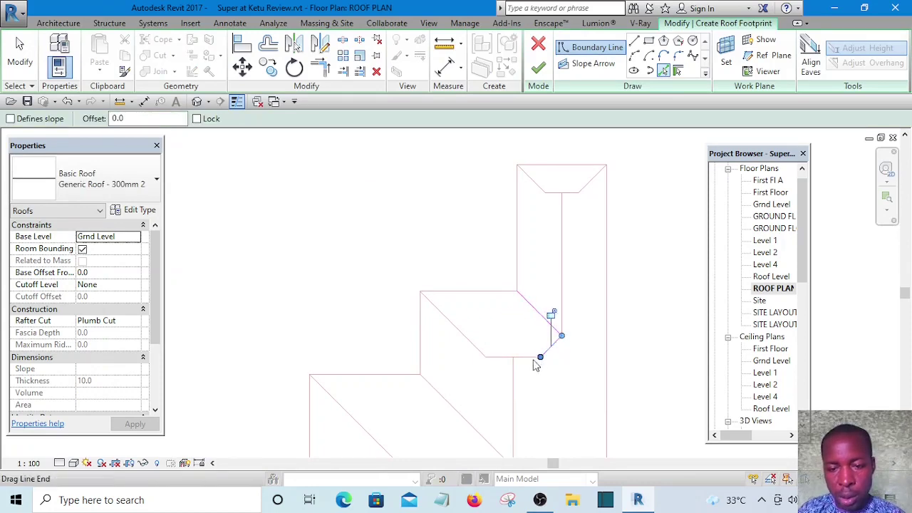
scroll(532, 357, up, 1)
click(521, 357)
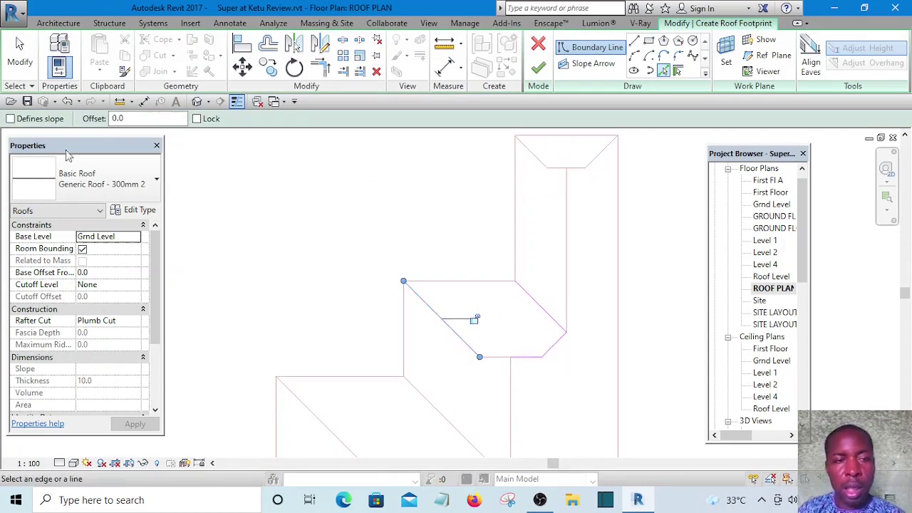
click(445, 283)
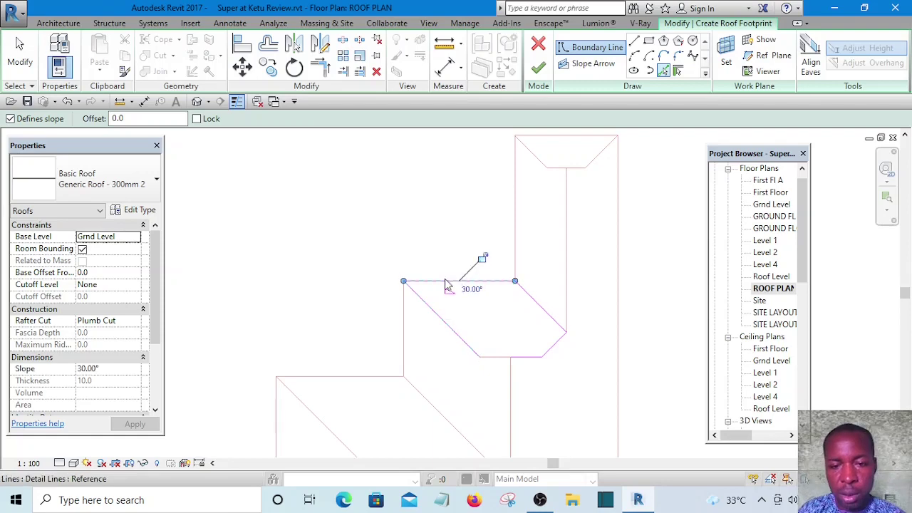
Trim the face's left hip to a corner with the short horizontal ridge and finish the roof on Grnd Level
click(320, 67)
scroll(499, 365, up, 2)
click(457, 343)
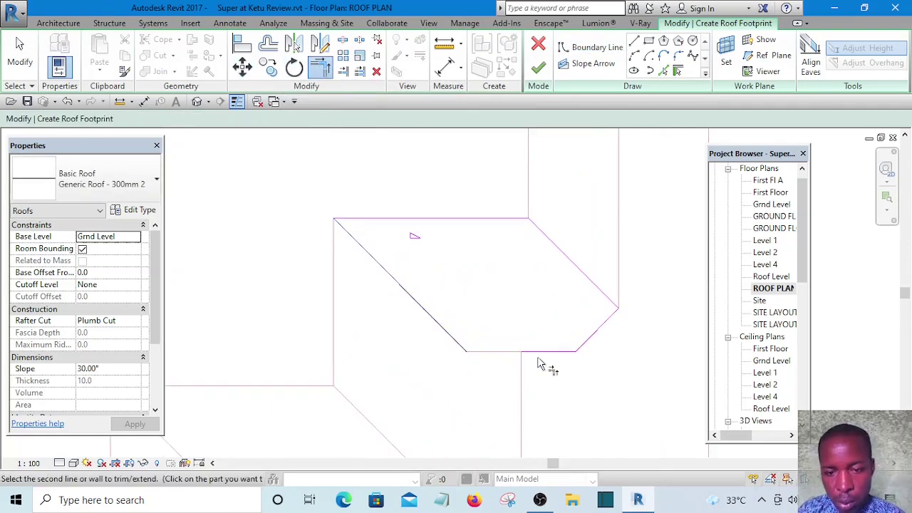
click(546, 352)
scroll(533, 313, down, 3)
scroll(526, 276, down, 2)
scroll(545, 257, up, 5)
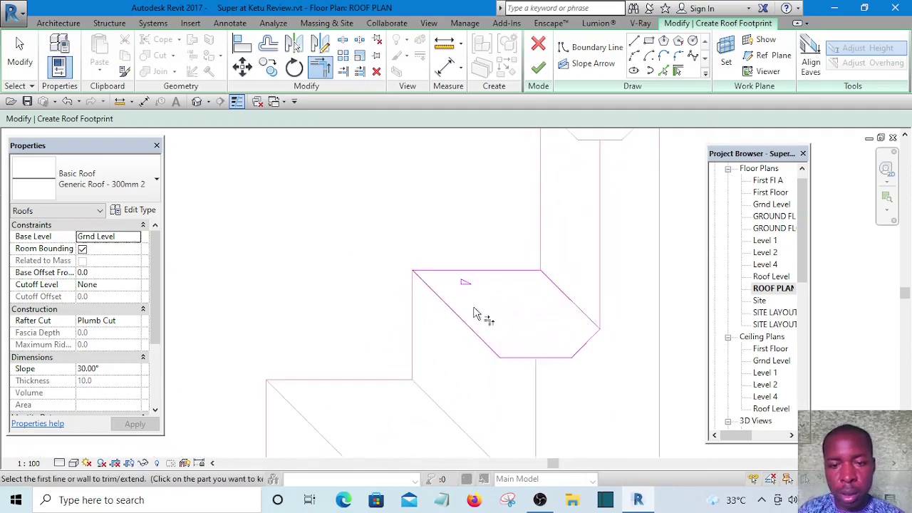
middle_drag(452, 267, 462, 211)
click(536, 80)
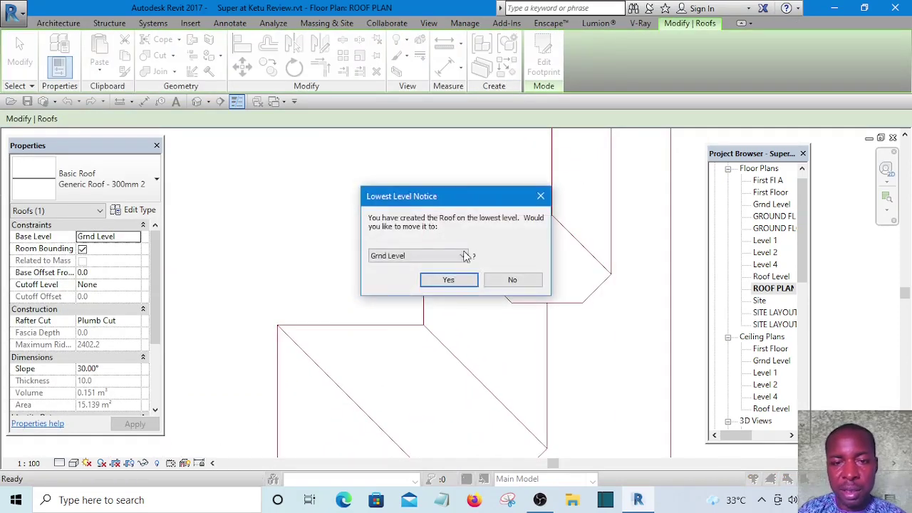
click(451, 280)
Start another roof by footprint; pick the adjacent face's vertical ridge and left eave with Defines slope, and its valley, hip and short ridge without slope
double_click(501, 303)
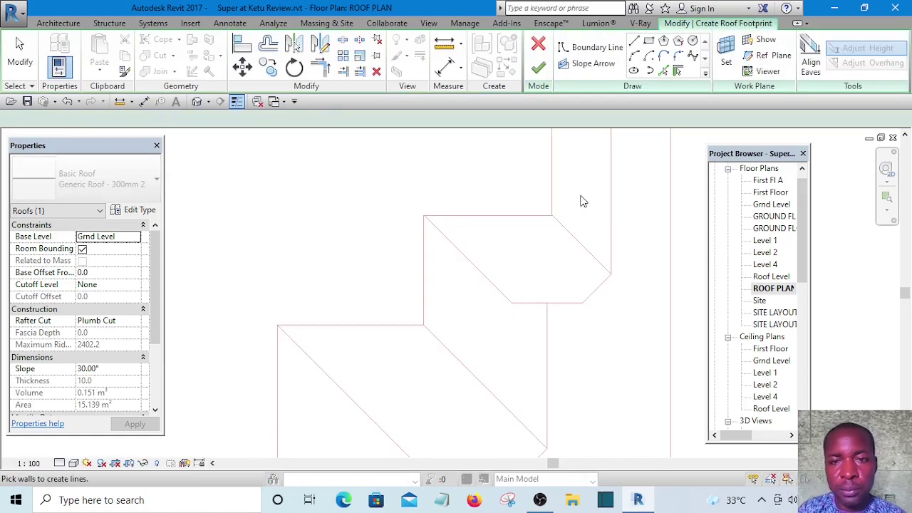
click(663, 71)
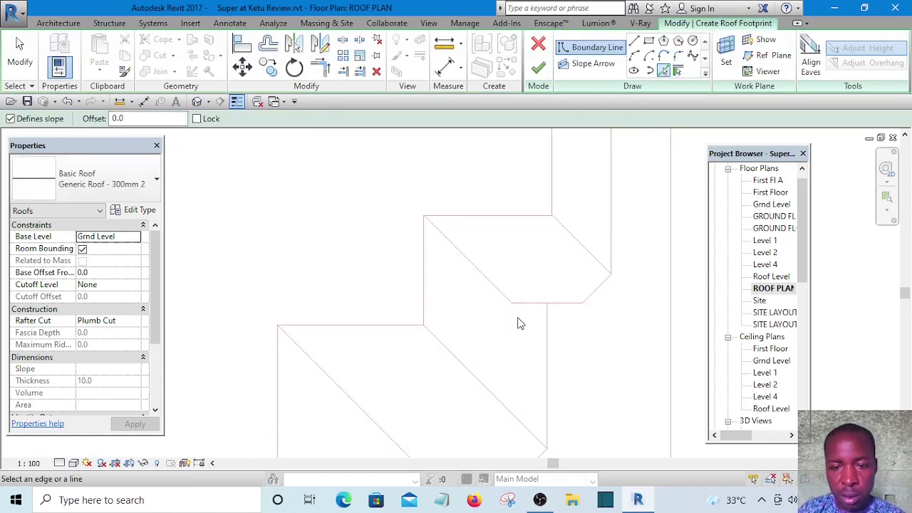
middle_drag(533, 365, 519, 283)
click(533, 292)
scroll(519, 226, up, 1)
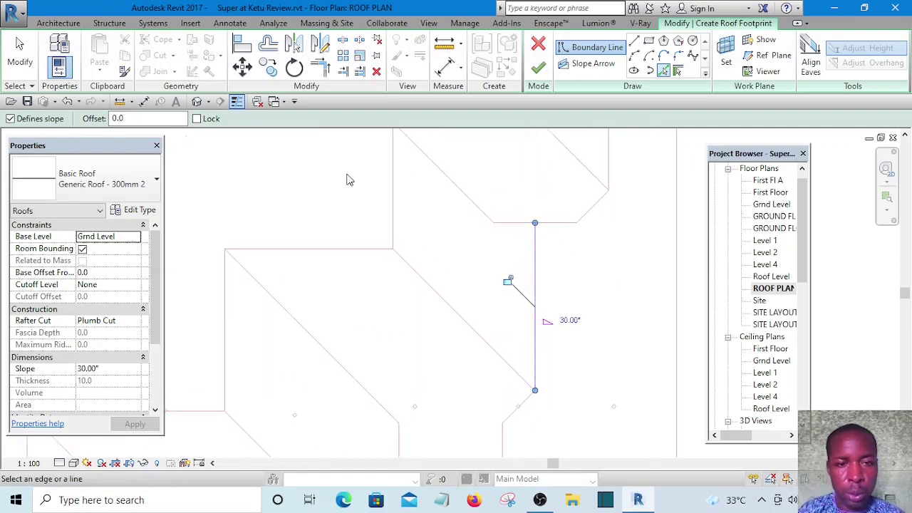
click(392, 187)
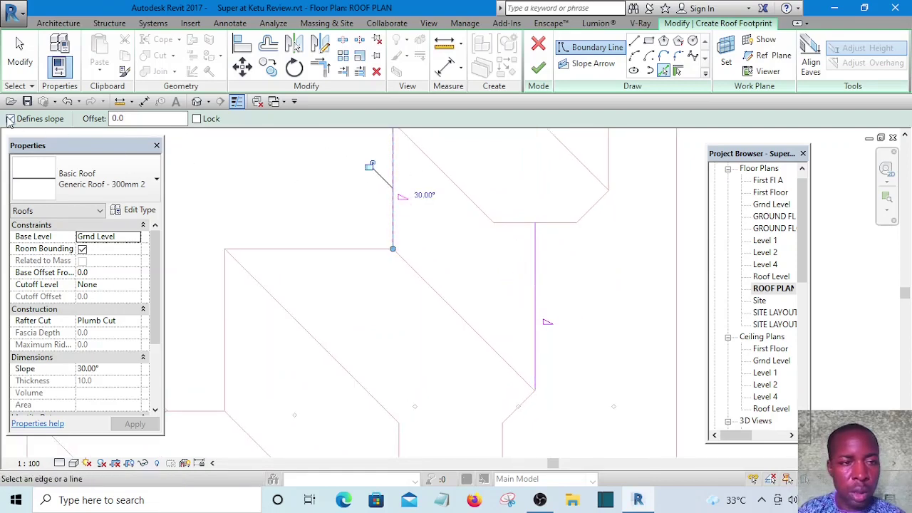
click(441, 299)
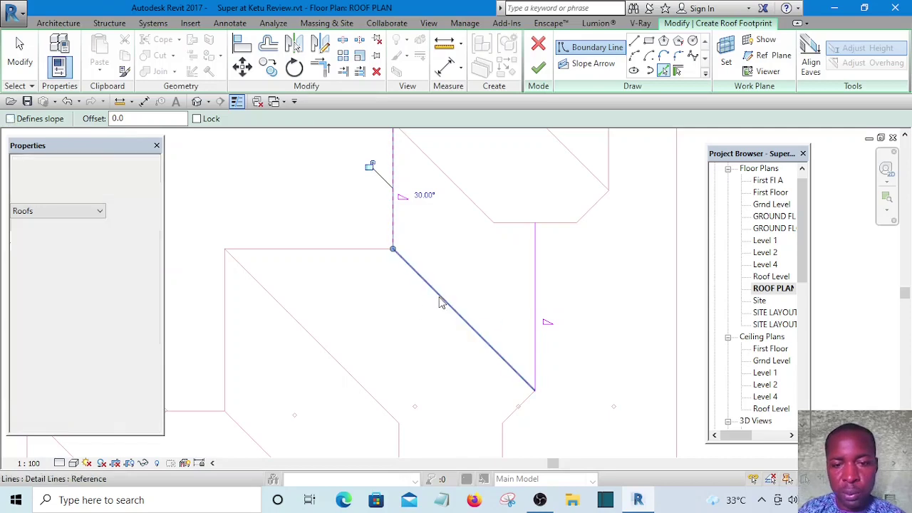
click(528, 233)
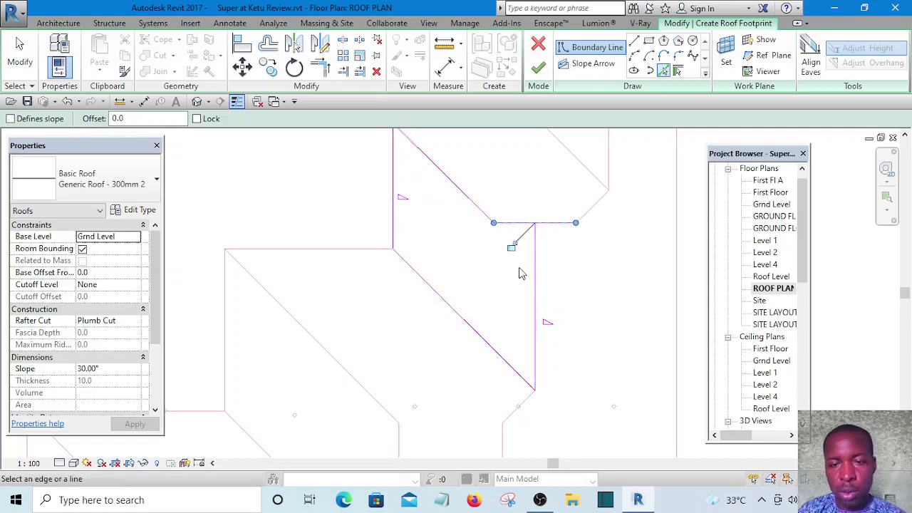
Turn off Defines Slope for the vertical ridge line of this roof boundary
click(20, 57)
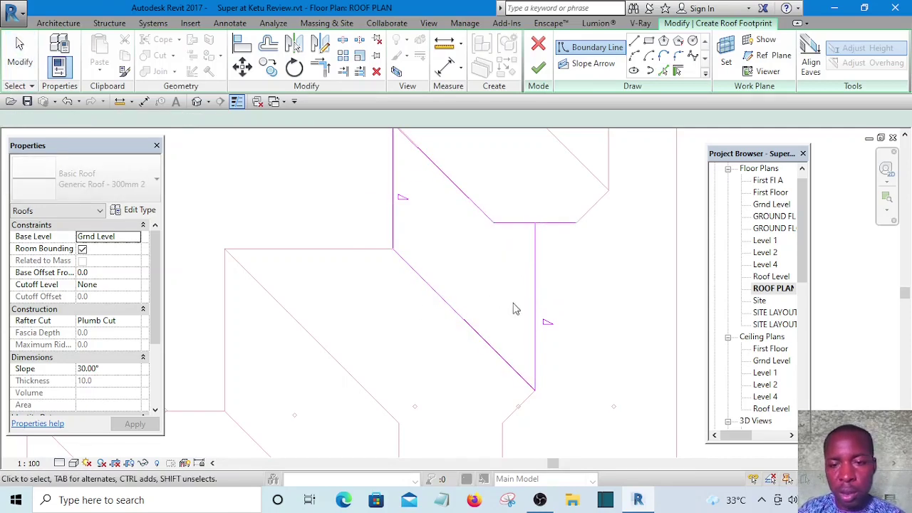
click(536, 292)
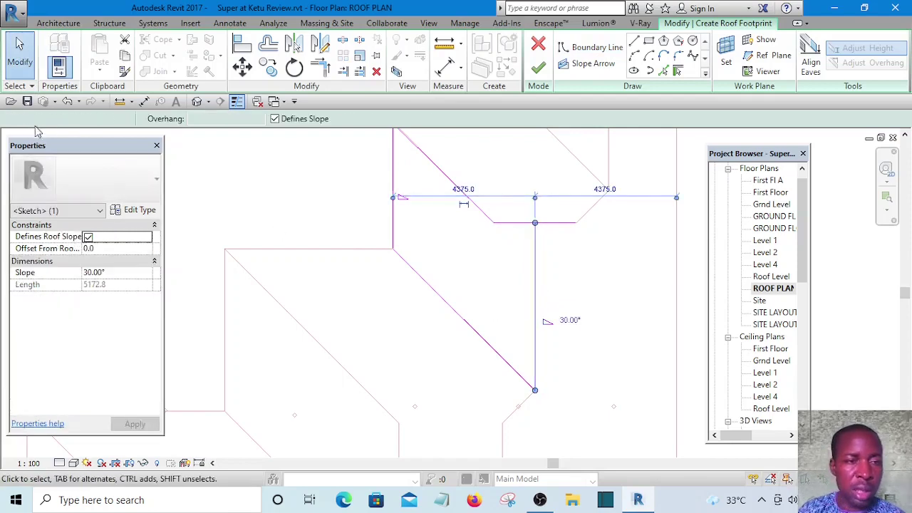
click(276, 119)
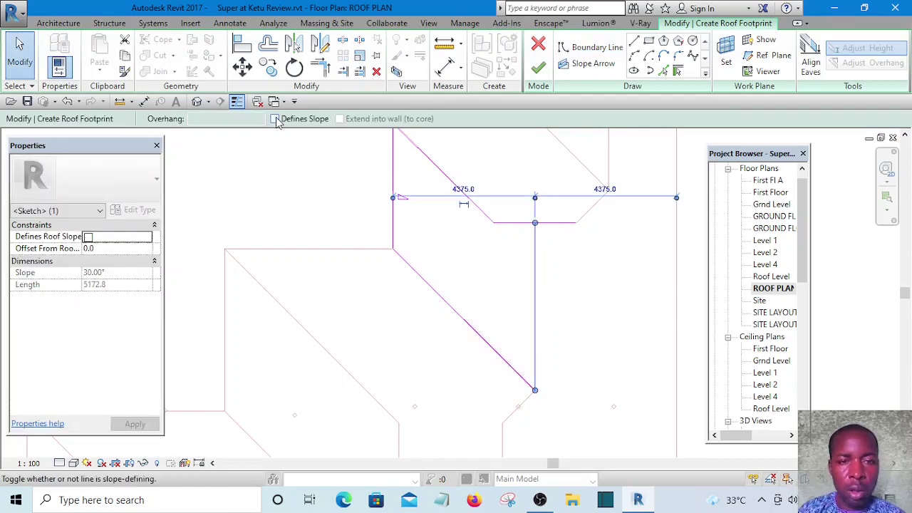
click(520, 282)
Trim the short horizontal ridge to a corner with the vertical ridge and finish the roof on Grnd Level
click(320, 67)
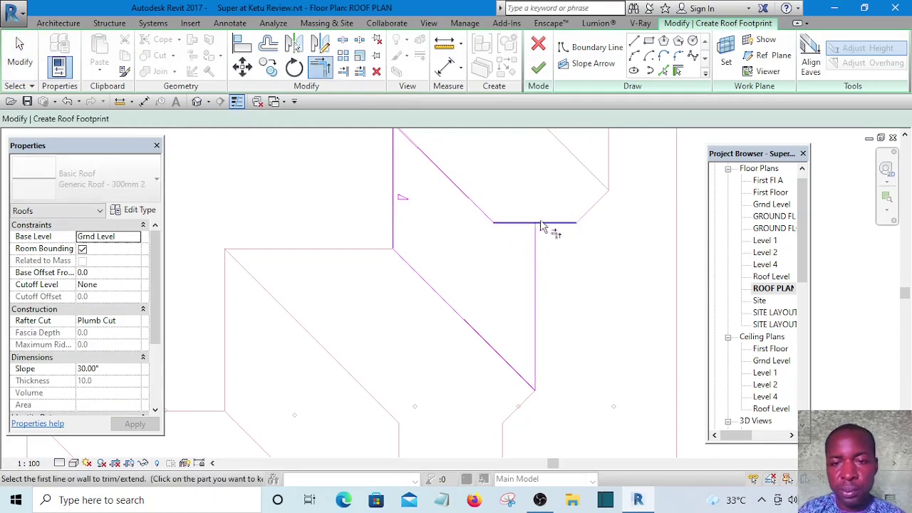
click(539, 225)
click(540, 258)
scroll(546, 255, down, 4)
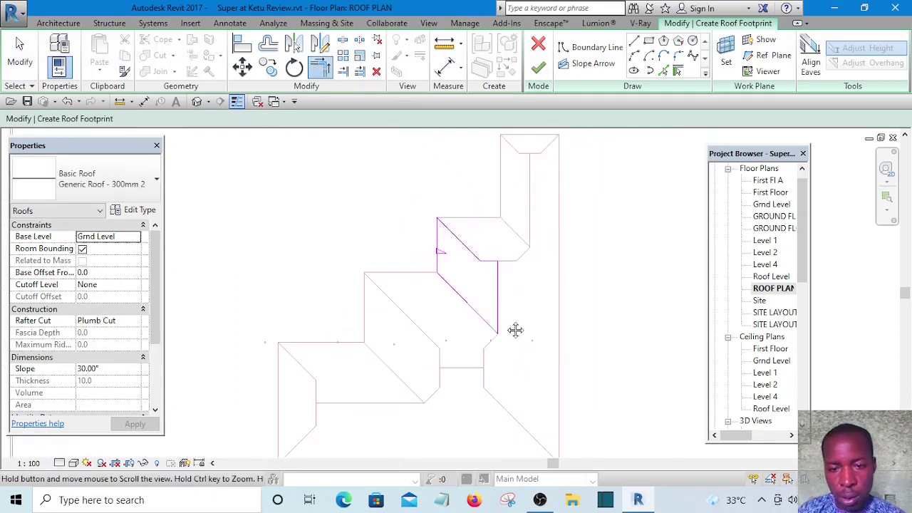
click(539, 69)
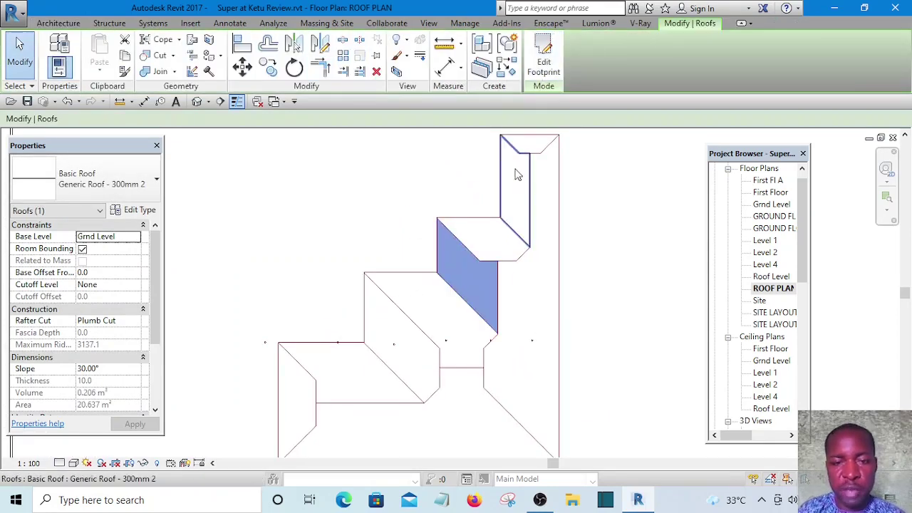
middle_drag(439, 206, 508, 167)
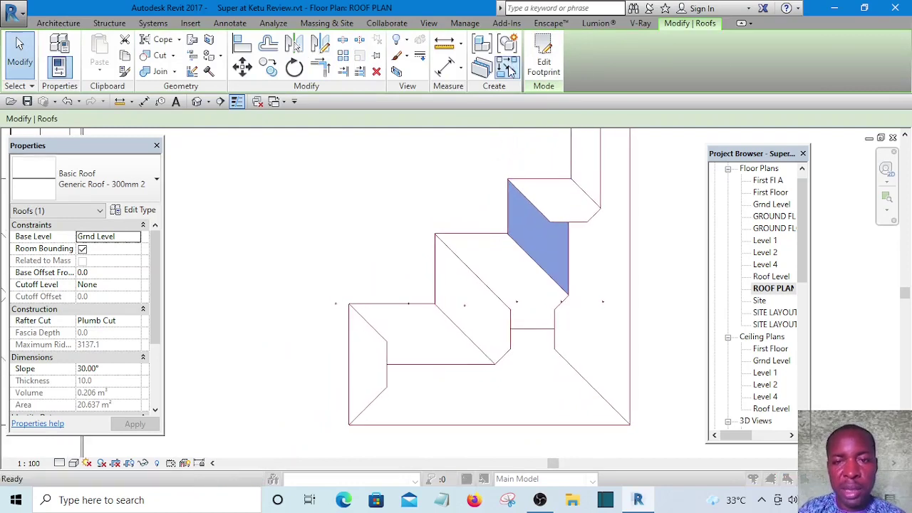
click(449, 282)
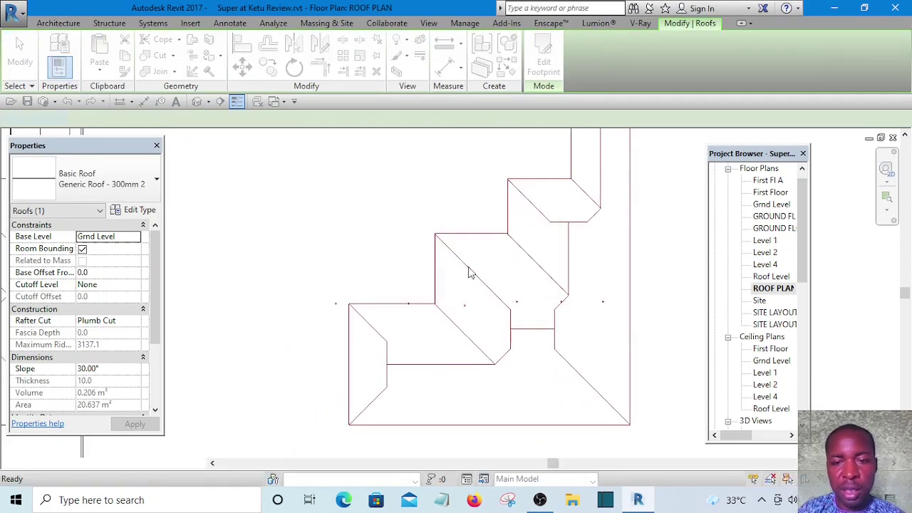
Start another roof by footprint and pick the middle face's cross line, both short vertical lines, short diagonal, right valley and left hip without slope
click(543, 62)
click(663, 71)
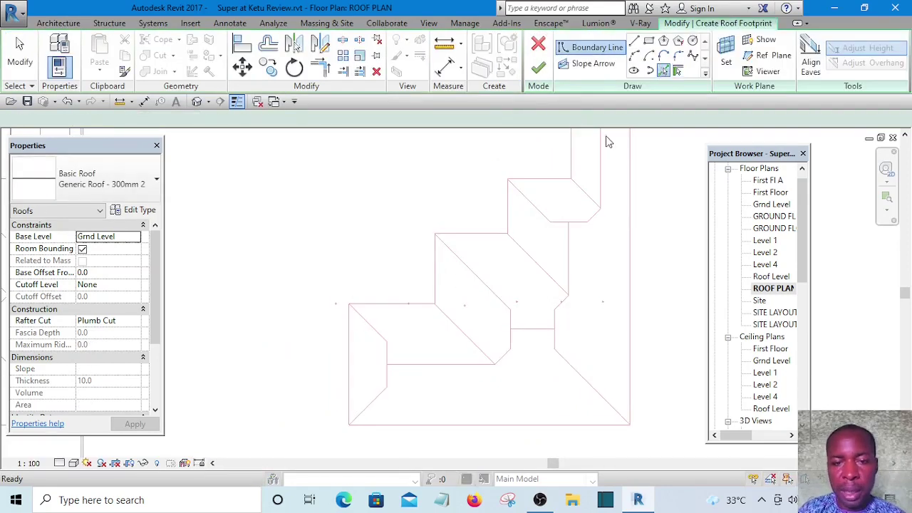
middle_drag(540, 273, 519, 238)
scroll(535, 273, up, 2)
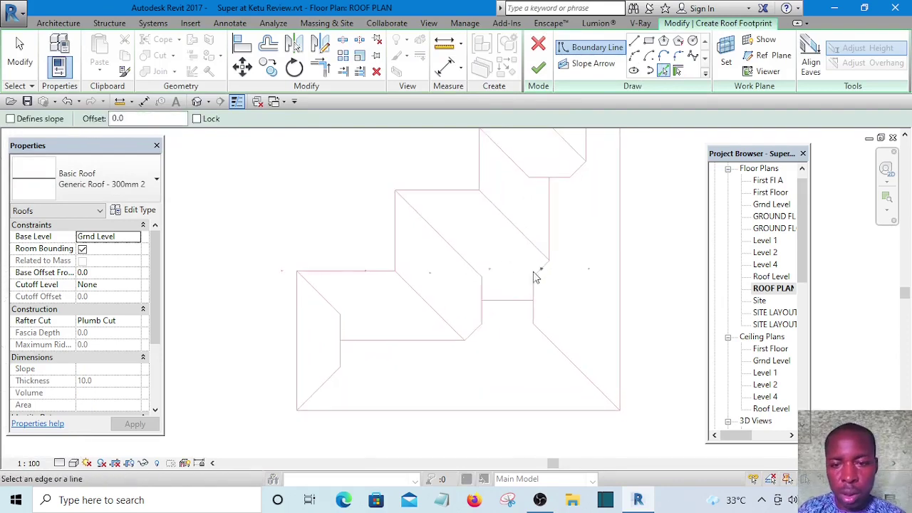
scroll(529, 292, up, 2)
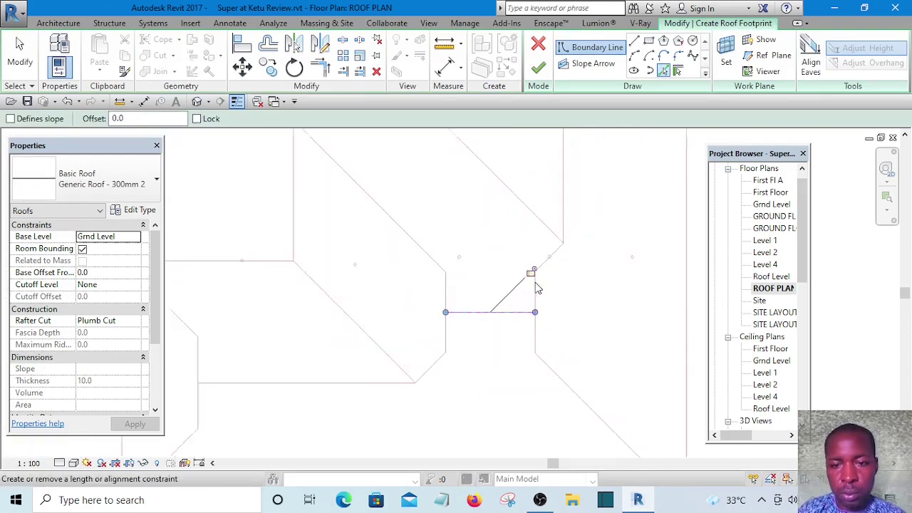
click(551, 260)
click(546, 214)
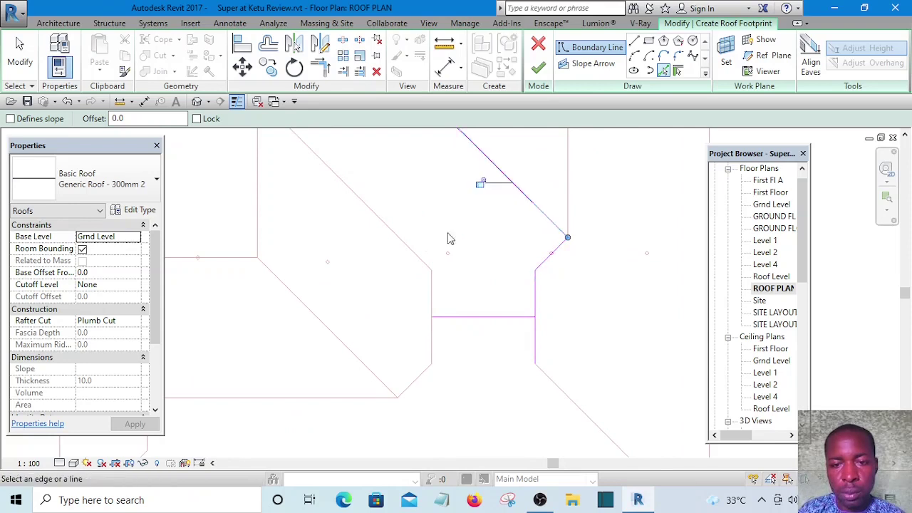
click(434, 284)
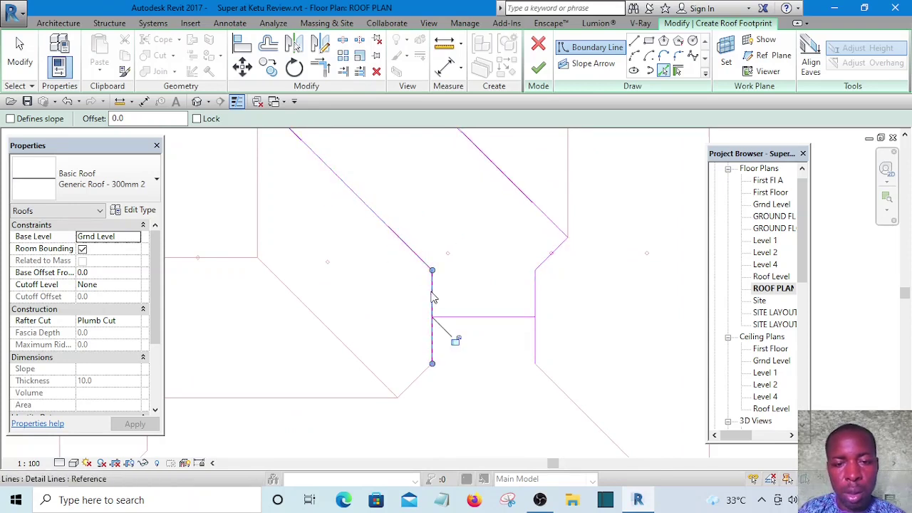
scroll(449, 267, down, 3)
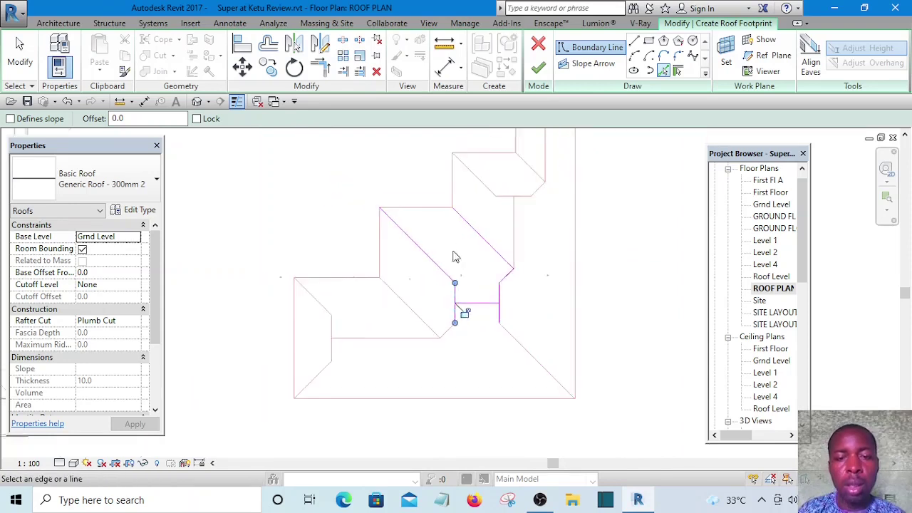
Pick the middle face's horizontal top eave as a boundary line with Defines slope enabled
click(11, 119)
scroll(428, 254, up, 2)
click(429, 255)
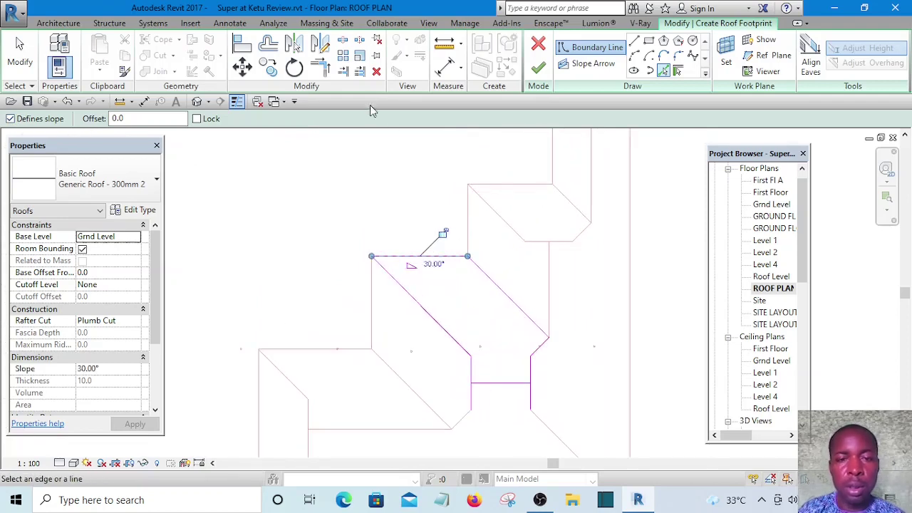
Trim both short vertical lines to corners with the horizontal cross line and finish the middle face's roof on Grnd Level
click(324, 74)
scroll(542, 314, up, 2)
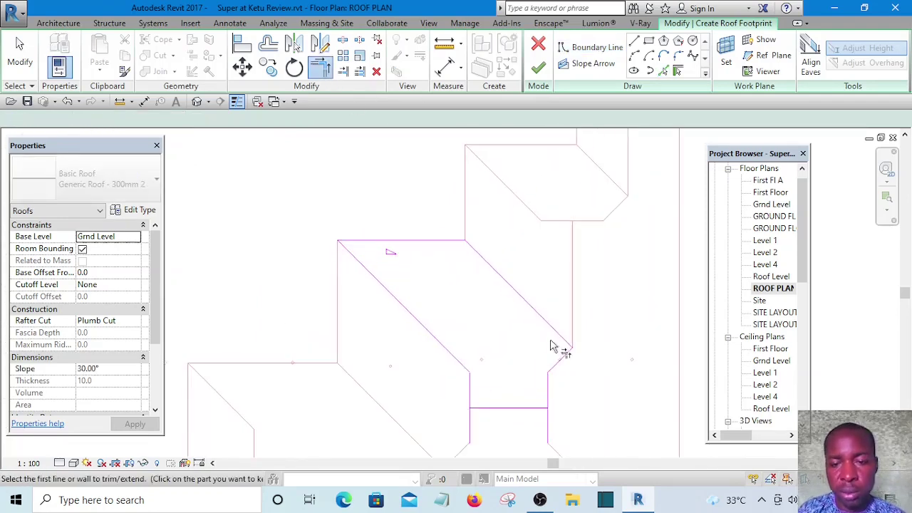
click(549, 312)
click(545, 323)
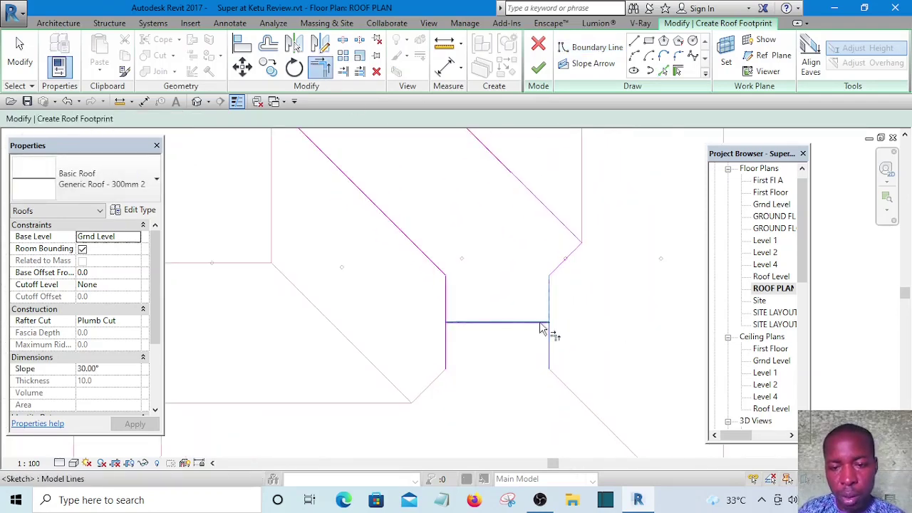
click(454, 318)
scroll(491, 261, down, 4)
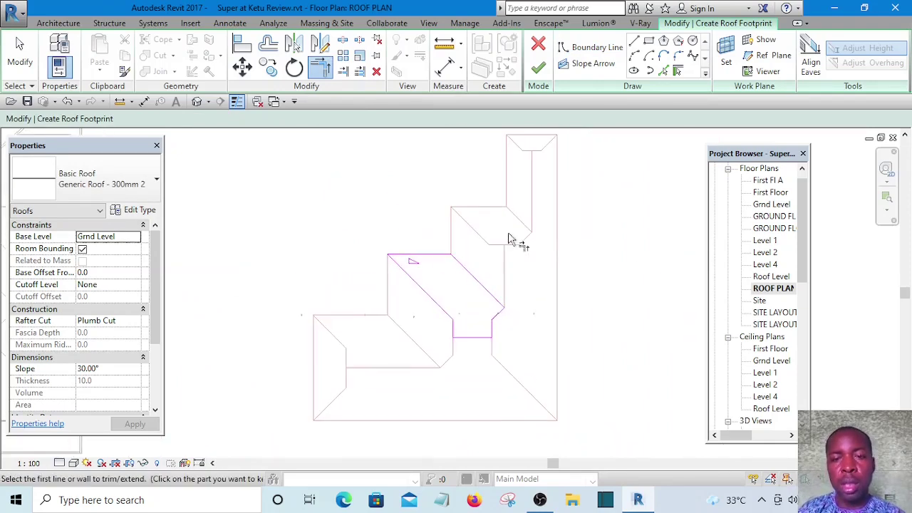
click(538, 71)
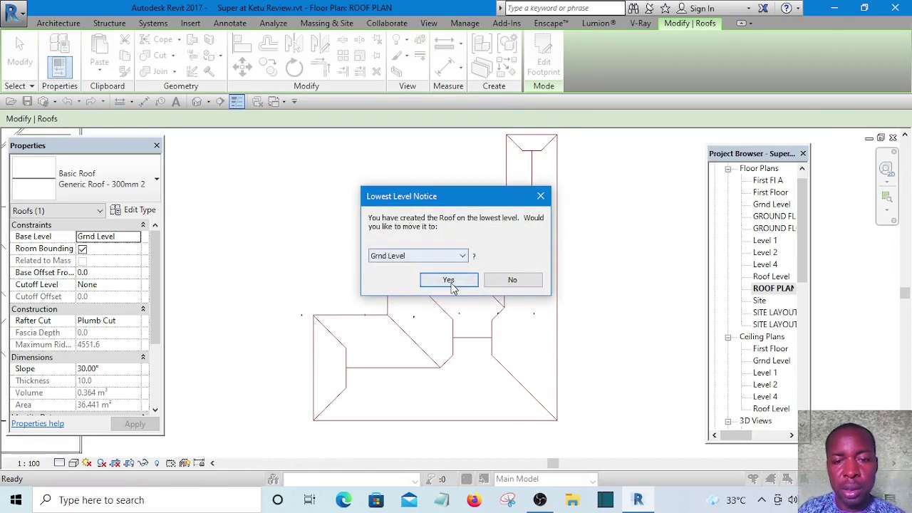
click(449, 280)
Start another roof by footprint on Grnd Level and pick the next lower step's vertical left eave as a boundary with Defines slope enabled
double_click(523, 247)
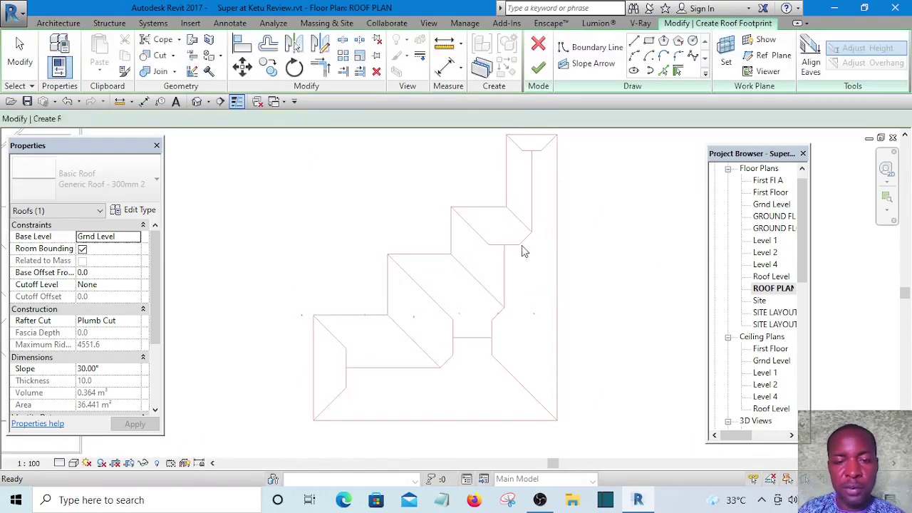
click(664, 70)
scroll(425, 287, up, 2)
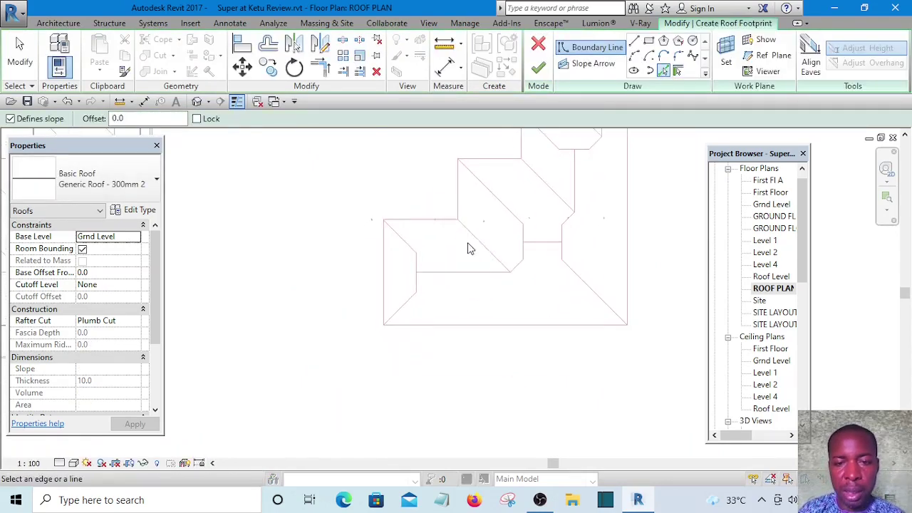
mouse_move(469, 249)
middle_down()
mouse_move(512, 287)
mouse_move(509, 295)
middle_up()
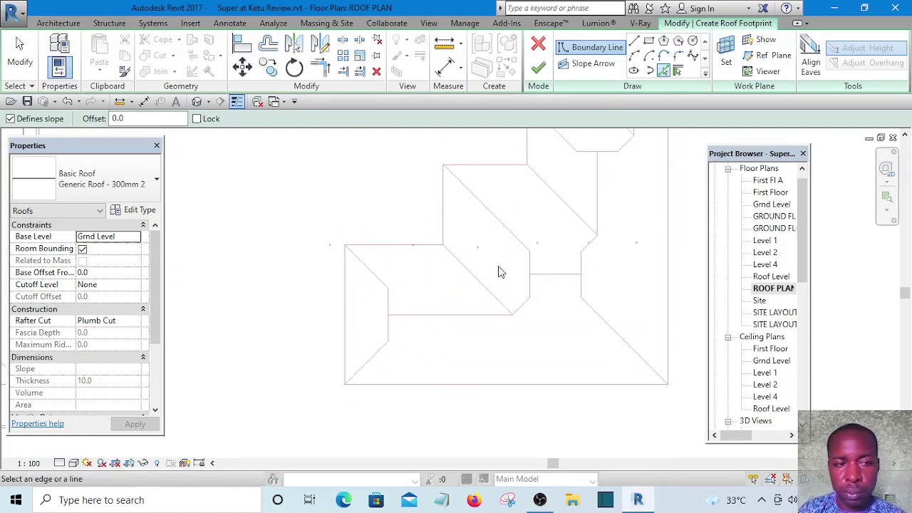
click(443, 221)
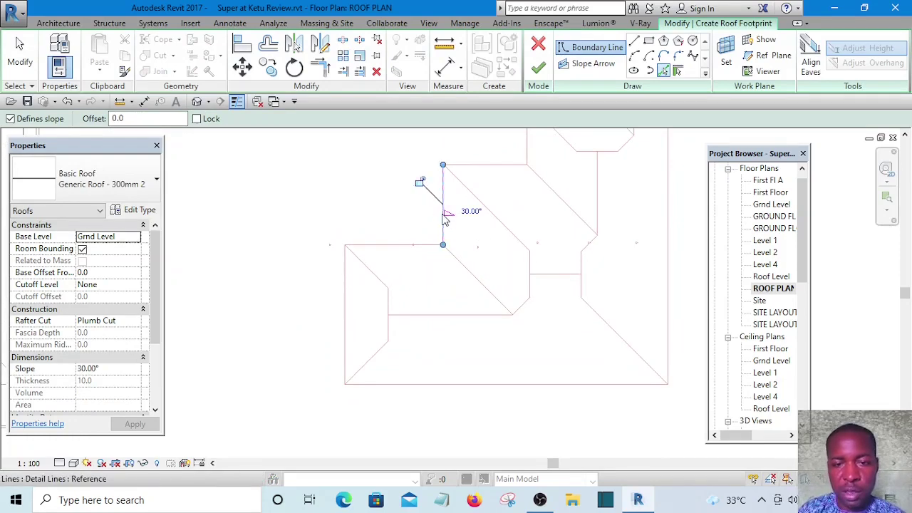
Pick that face's two long diagonals, upper short vertical line and short lower diagonal as boundary lines without slope
click(11, 119)
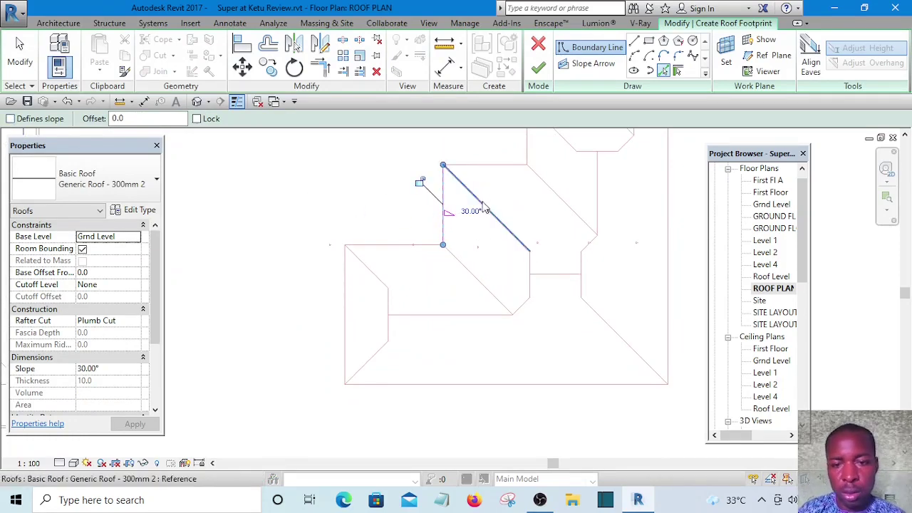
scroll(528, 262, up, 2)
scroll(515, 321, up, 1)
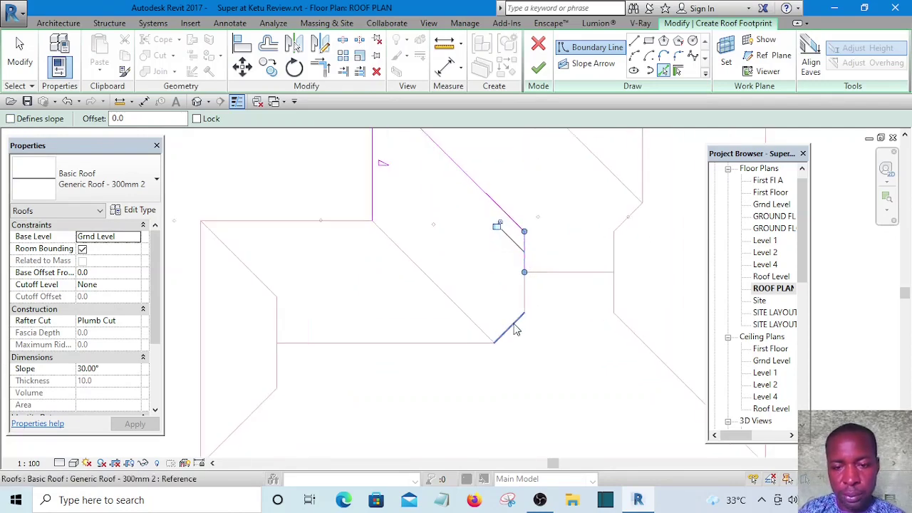
click(513, 324)
click(455, 303)
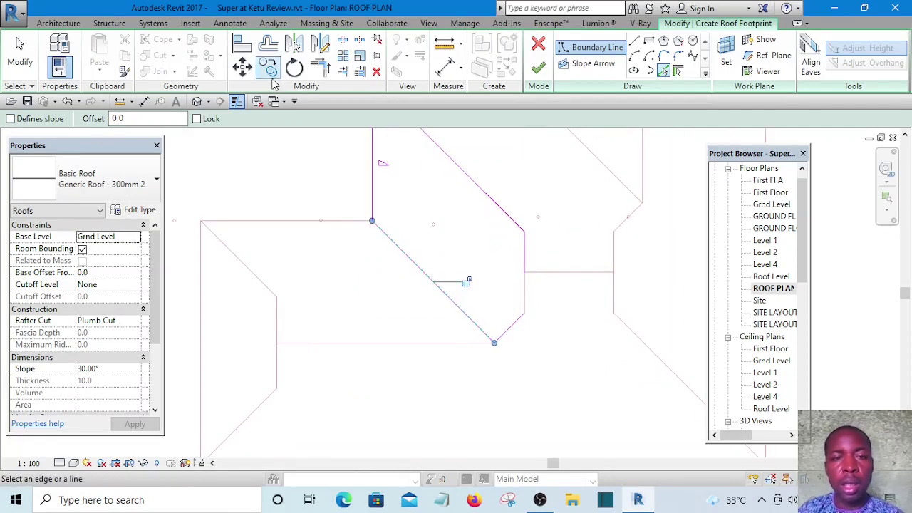
Trim the short vertical line to a corner with the short lower diagonal and finish this face's roof
click(321, 69)
scroll(527, 330, up, 1)
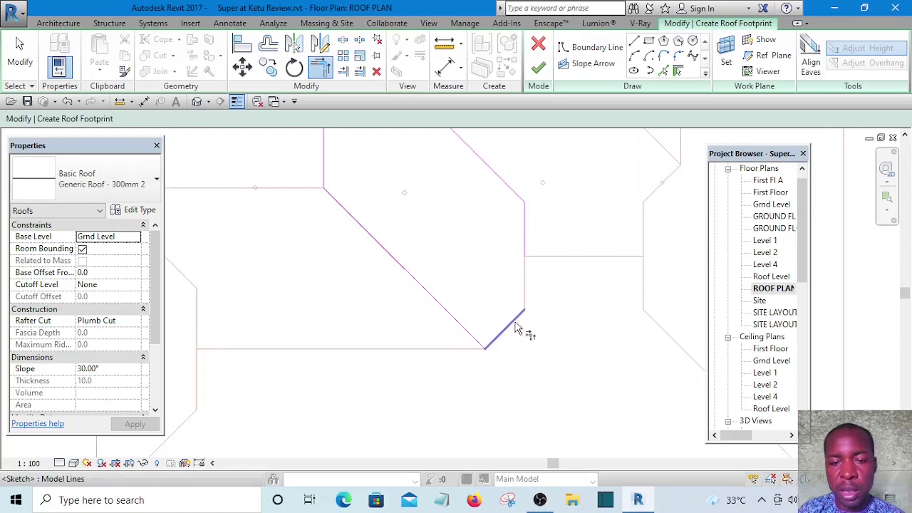
scroll(516, 326, down, 3)
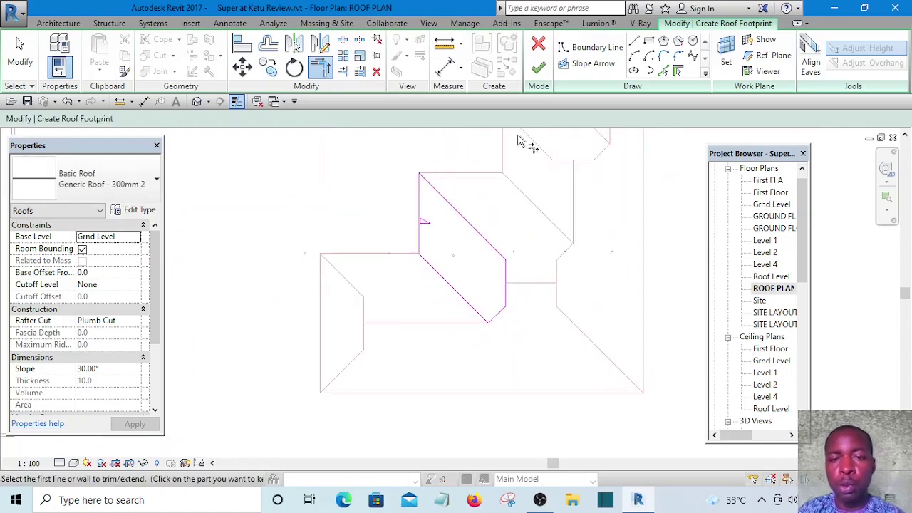
click(538, 68)
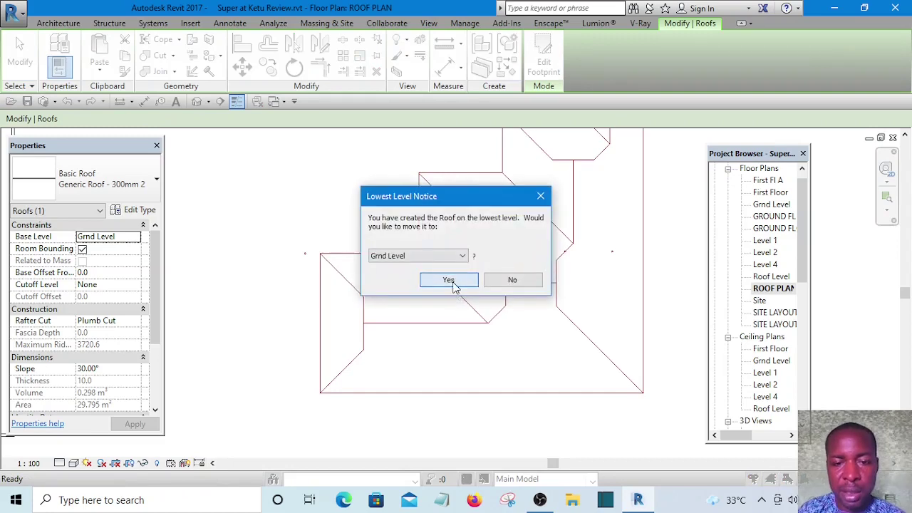
Start another roof by footprint on Grnd Level and pick the lowest step's long diagonal and horizontal ridge without slope
click(449, 280)
double_click(601, 290)
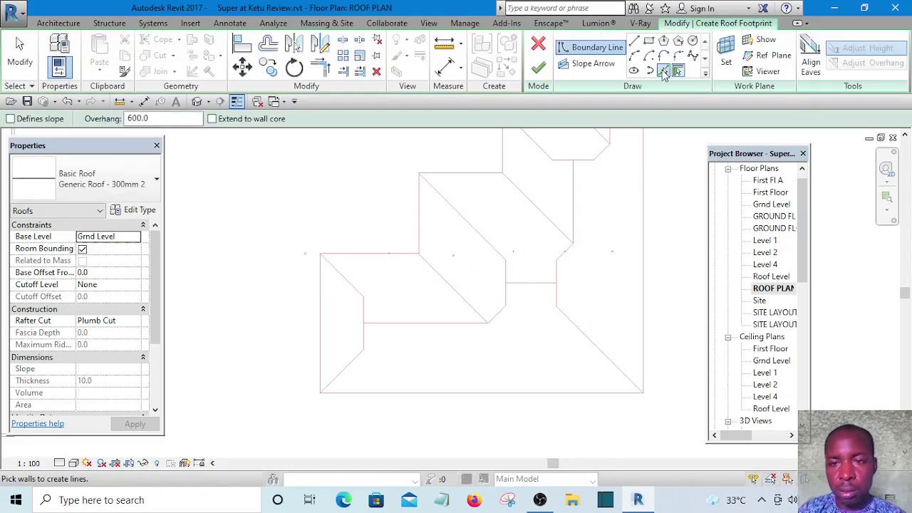
click(664, 71)
scroll(442, 306, up, 2)
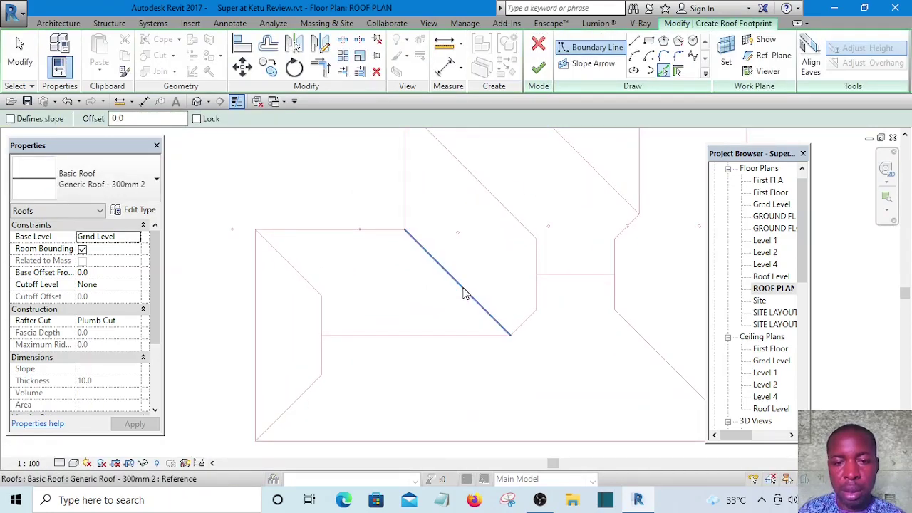
click(463, 294)
click(451, 336)
middle_drag(347, 316, 449, 344)
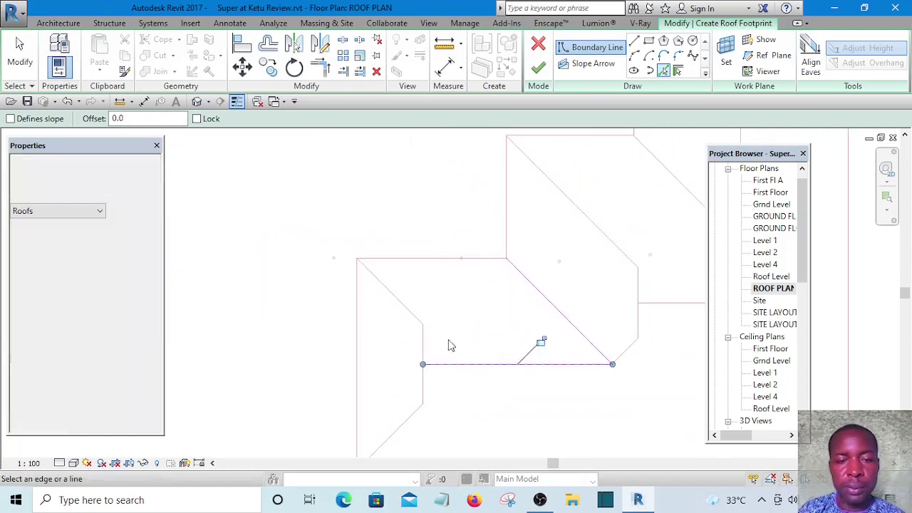
Pick the lowest step's short vertical line and left hip without slope, and its horizontal top eave with Defines slope enabled
scroll(414, 350, up, 2)
click(427, 339)
click(392, 272)
scroll(391, 278, down, 3)
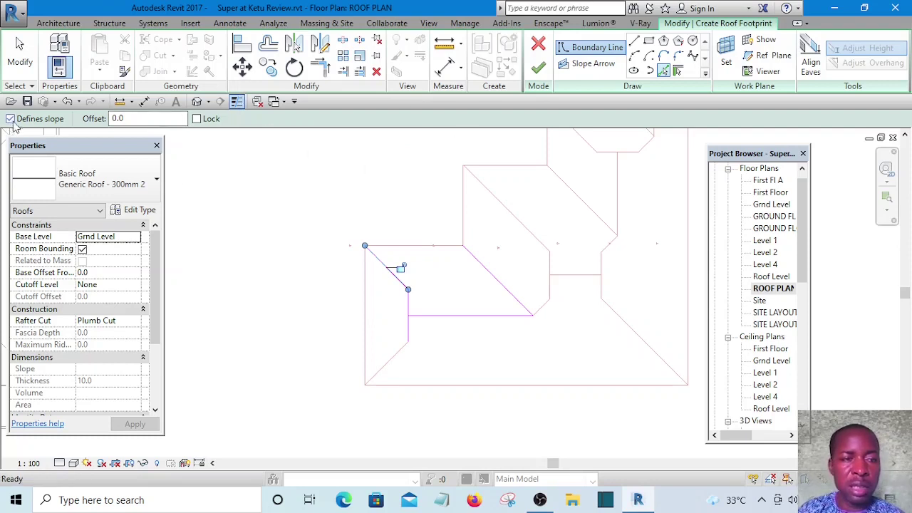
click(439, 255)
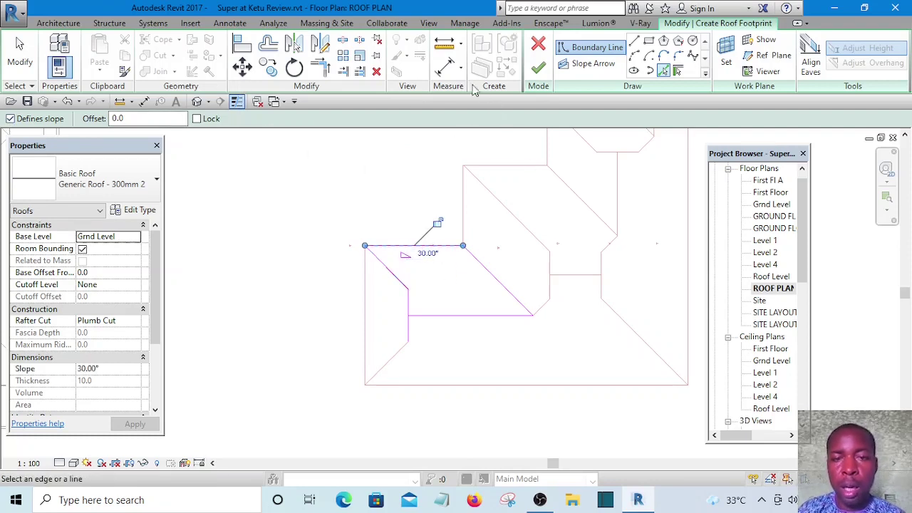
Trim the short vertical line to a corner with the horizontal ridge and finish the lowest step's roof
click(319, 74)
scroll(418, 316, up, 1)
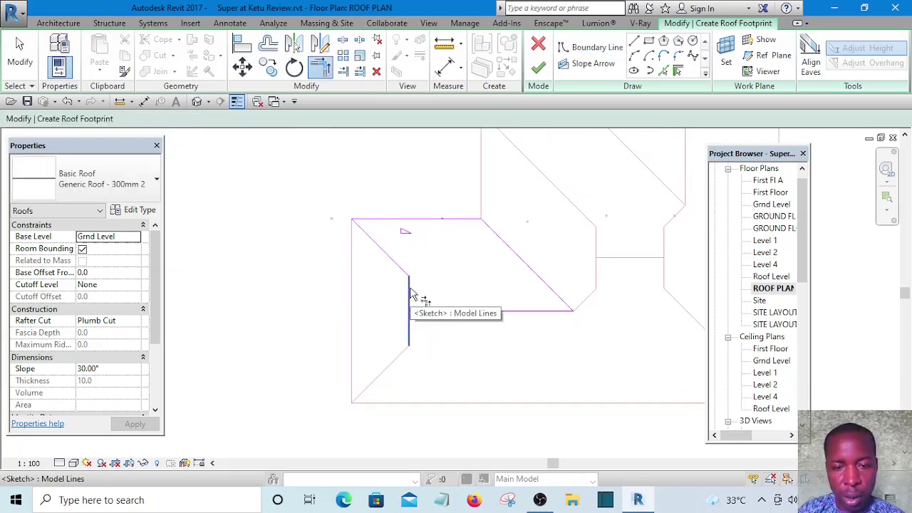
scroll(445, 320, down, 2)
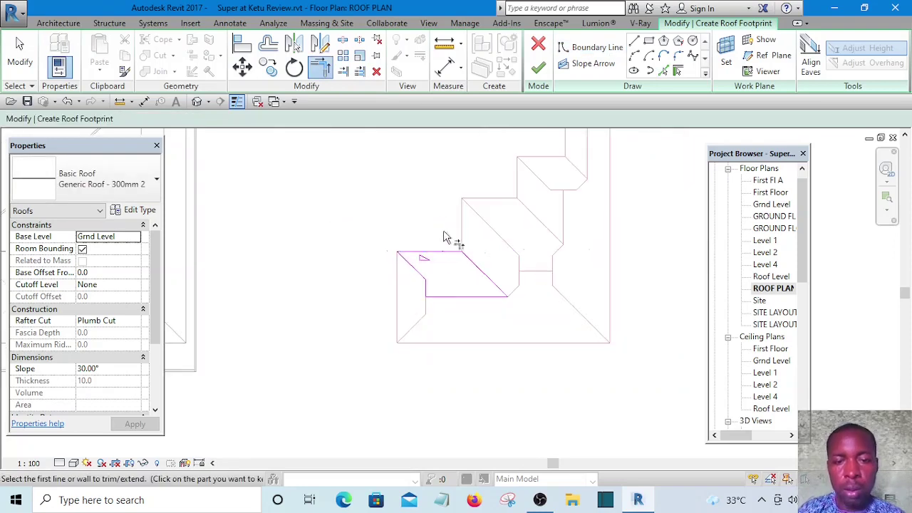
click(538, 69)
click(364, 162)
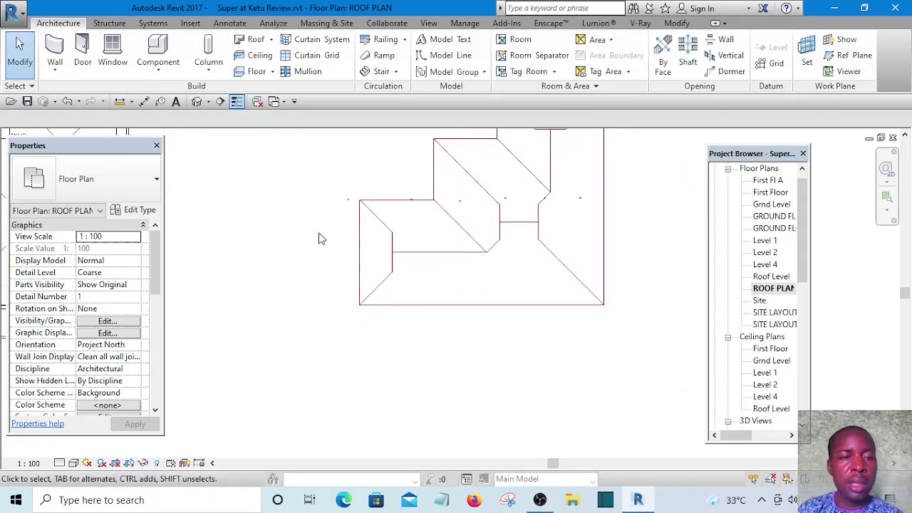
Create a similar roof on Grnd Level, picking the left end face's lower short vertical line and outer eave with Defines slope enabled
click(412, 235)
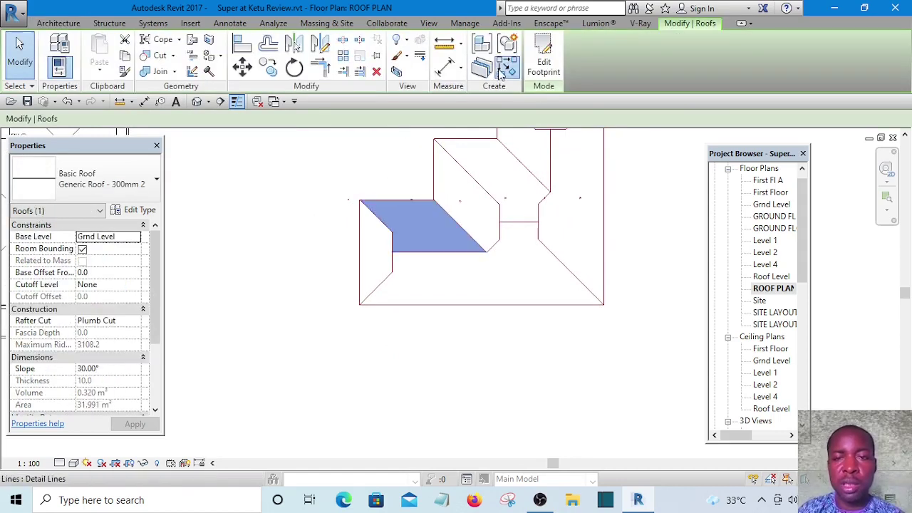
click(502, 70)
click(448, 280)
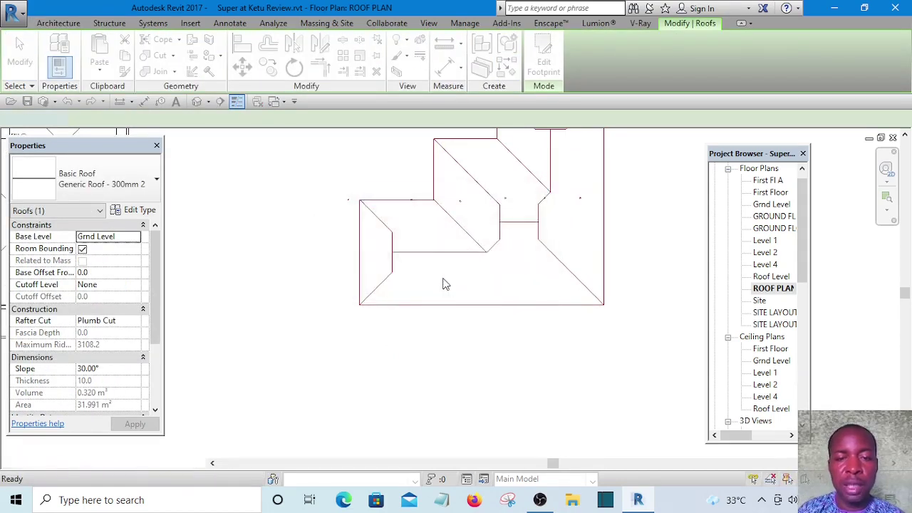
click(663, 71)
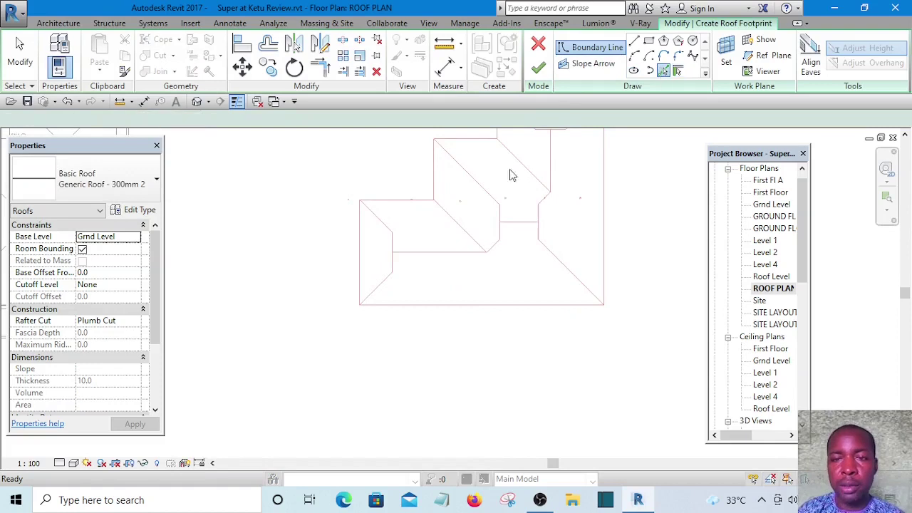
scroll(383, 269, up, 1)
scroll(375, 295, up, 1)
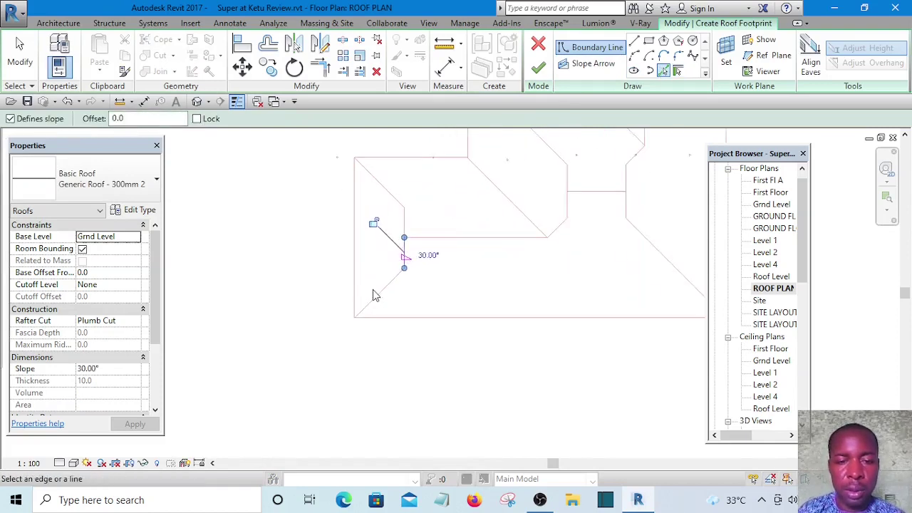
click(350, 268)
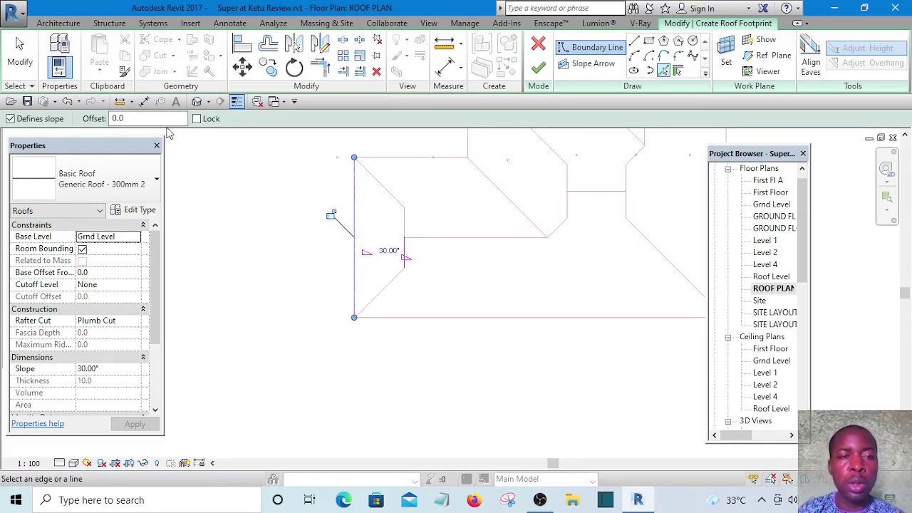
Pick the left end face's upper hip, upper short vertical line and lower hip as boundary lines without slope
click(11, 119)
scroll(399, 203, up, 1)
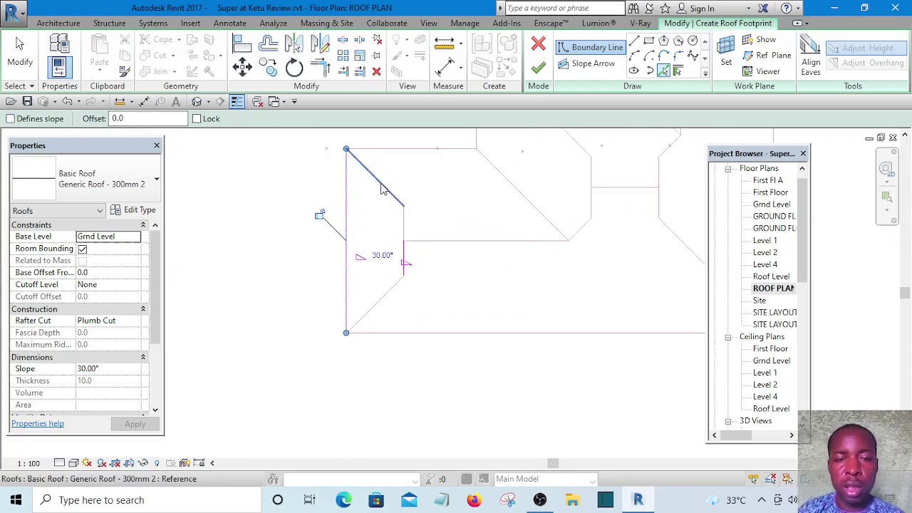
scroll(406, 228, up, 1)
scroll(410, 312, up, 1)
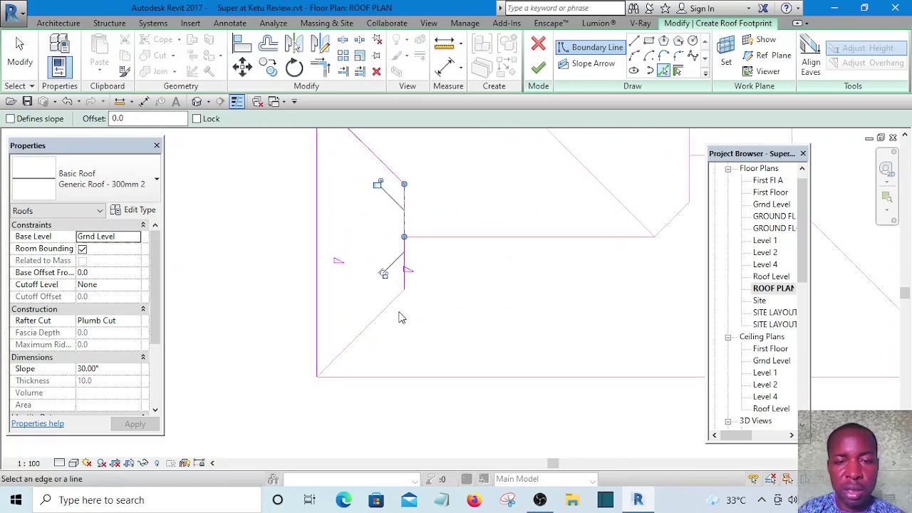
scroll(401, 316, up, 1)
click(385, 309)
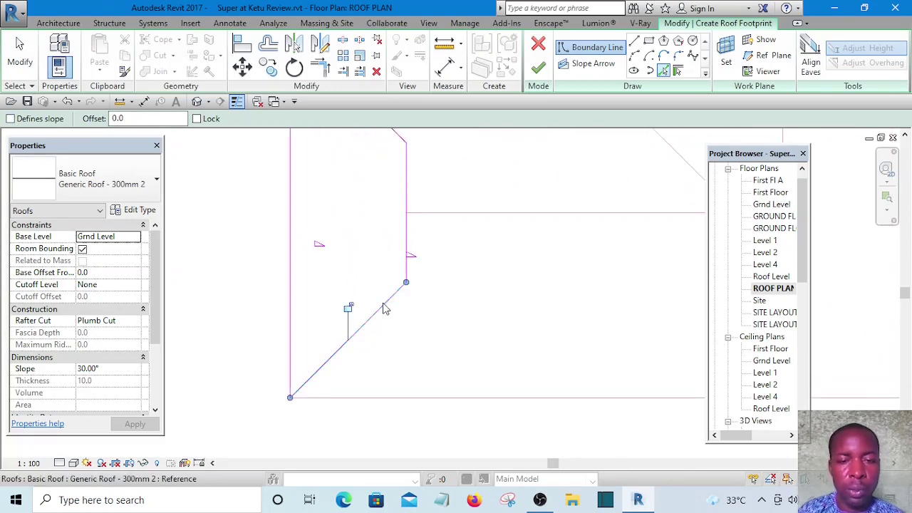
Delete the slope-defining lower short vertical boundary line from the left end face's sketch
click(20, 54)
click(408, 239)
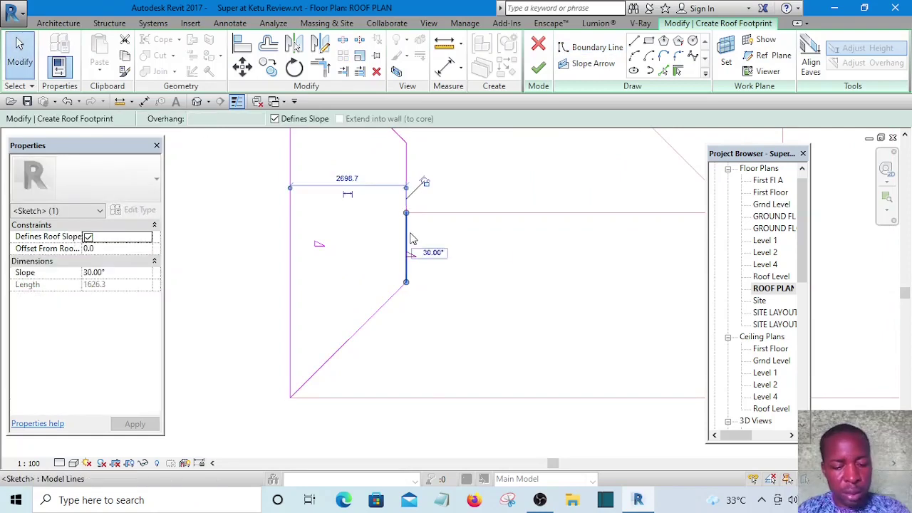
click(510, 239)
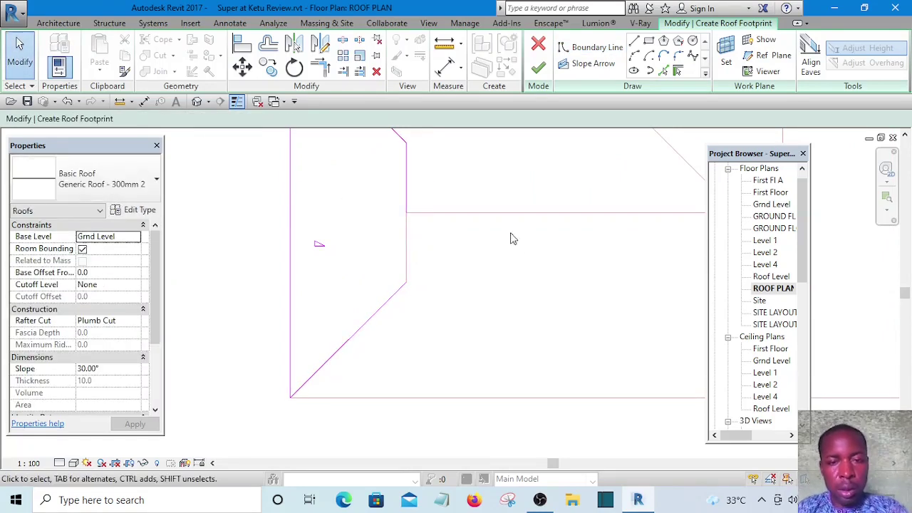
Trim the upper short vertical line to a corner with the lower hip and finish the left end face's roof
click(320, 68)
click(407, 180)
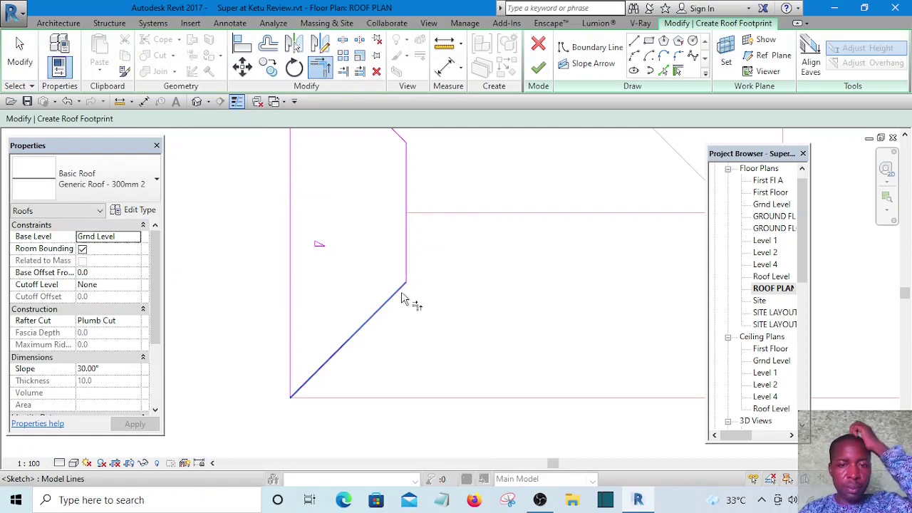
click(402, 298)
scroll(497, 306, down, 2)
middle_drag(477, 304, 444, 352)
scroll(415, 305, up, 2)
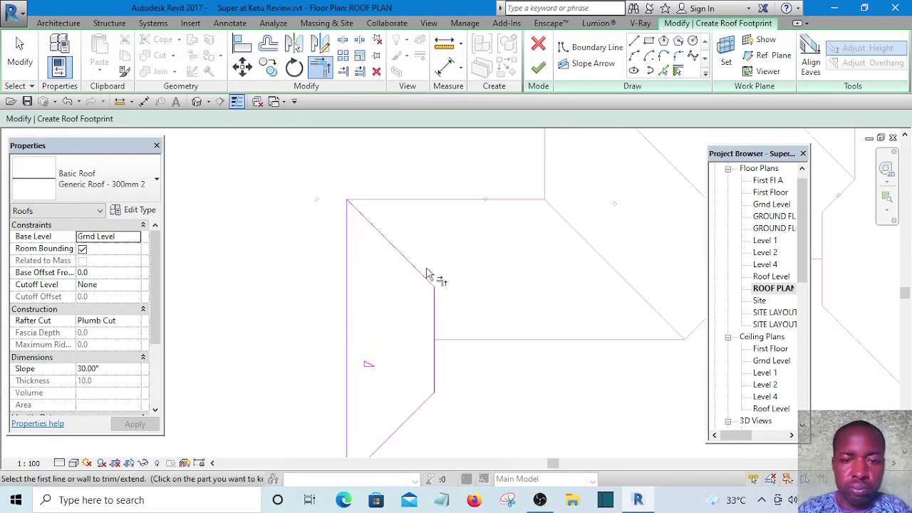
scroll(427, 274, up, 1)
click(538, 67)
scroll(397, 184, down, 2)
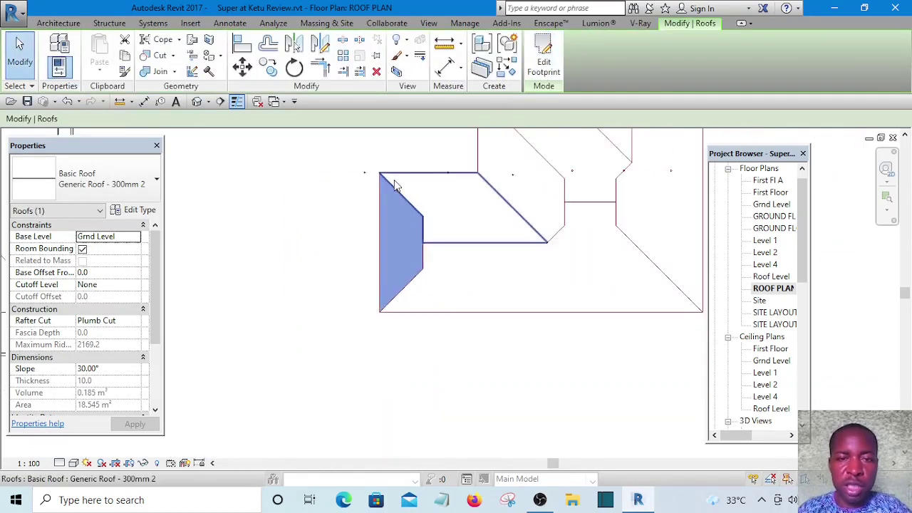
scroll(546, 235, down, 3)
click(599, 249)
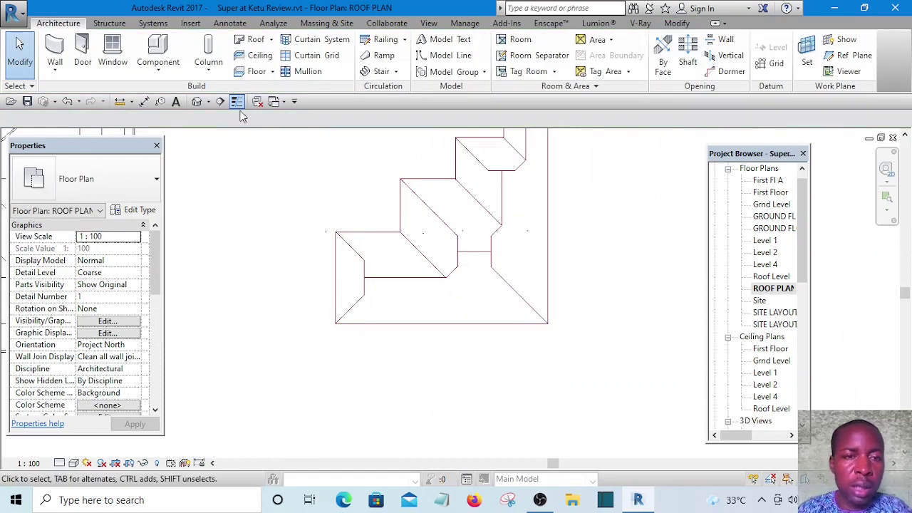
Open the 3D view and examine the new roof pieces from several sides, checking how the faces meet
click(198, 102)
scroll(538, 288, down, 2)
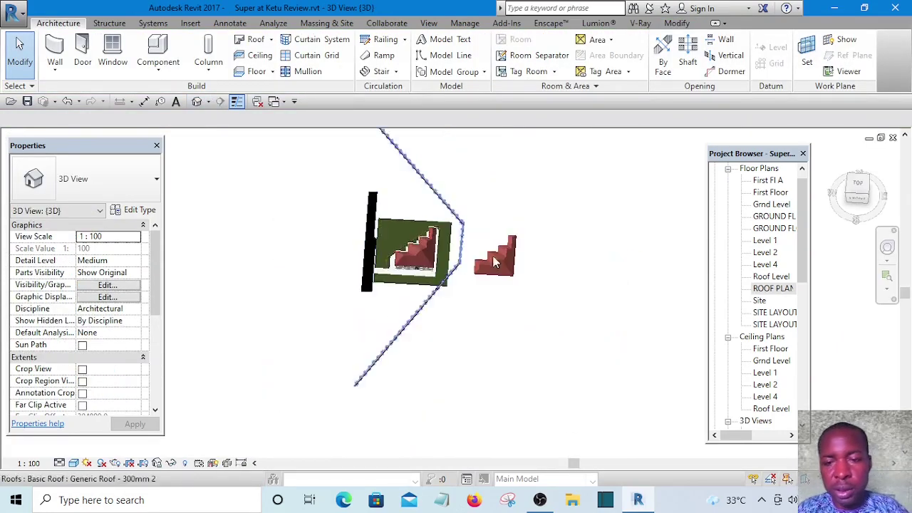
scroll(531, 288, up, 2)
shift+middle_drag(521, 290, 547, 198)
scroll(476, 211, up, 4)
shift+middle_drag(412, 224, 487, 263)
scroll(487, 264, down, 3)
shift+middle_drag(444, 218, 398, 237)
scroll(398, 238, up, 5)
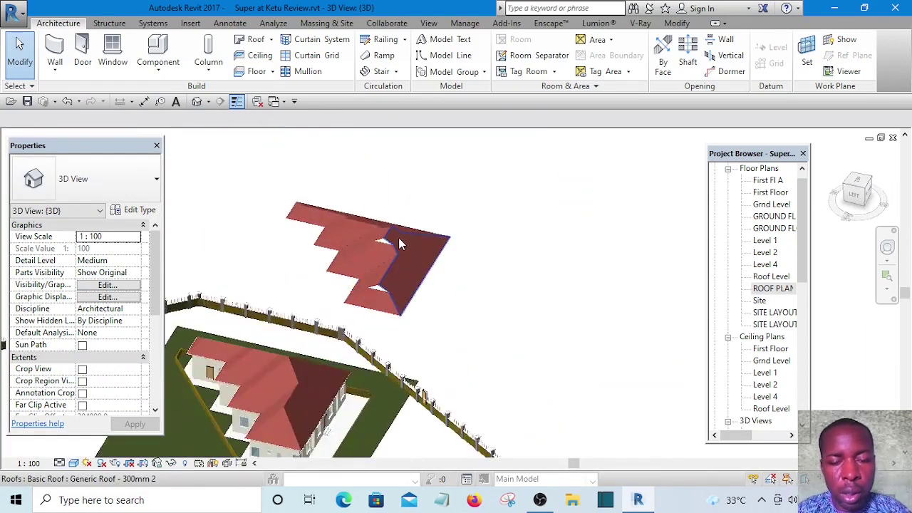
scroll(406, 272, down, 4)
shift+middle_drag(407, 271, 576, 313)
scroll(621, 342, up, 6)
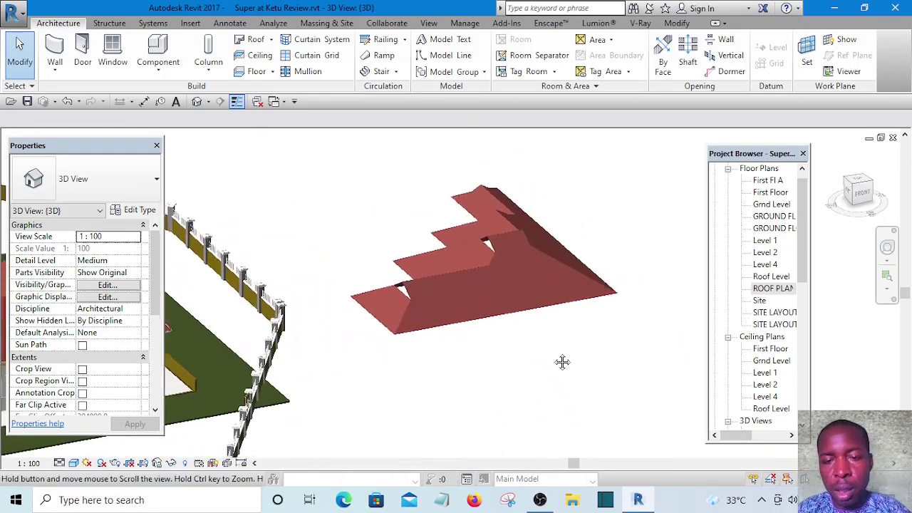
Select all the new roof pieces beside the house and set their slope to 40 degrees
mouse_move(494, 360)
shift+middle_down()
mouse_move(504, 257)
mouse_move(474, 347)
mouse_move(489, 348)
shift+middle_up()
scroll(546, 341, down, 3)
scroll(552, 340, up, 2)
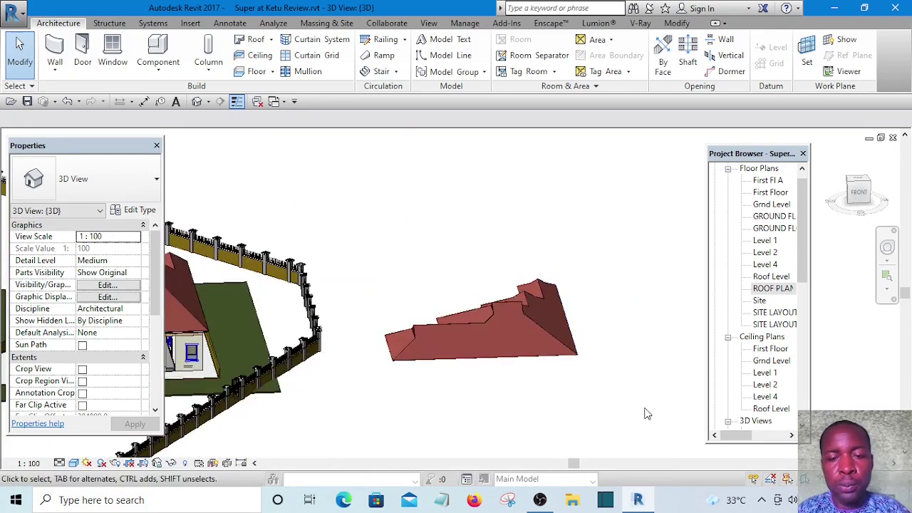
drag(648, 414, 387, 275)
drag(365, 205, 365, 204)
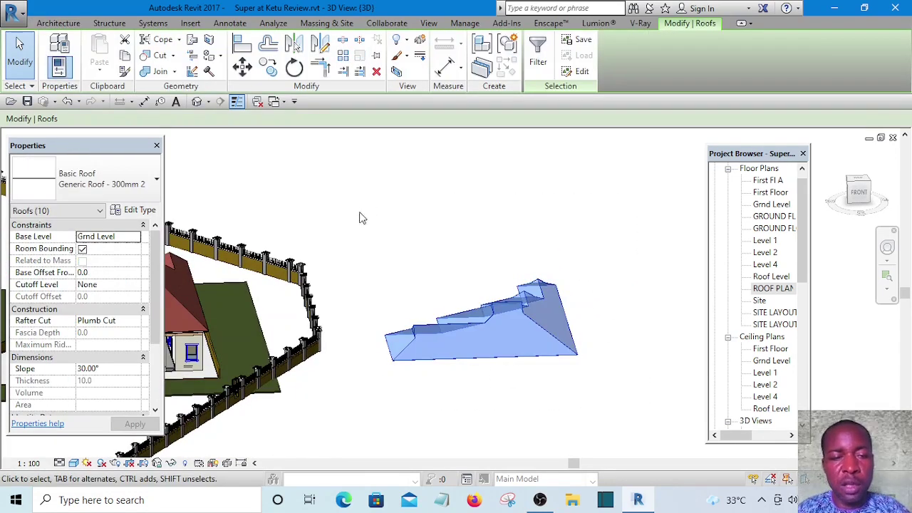
click(101, 368)
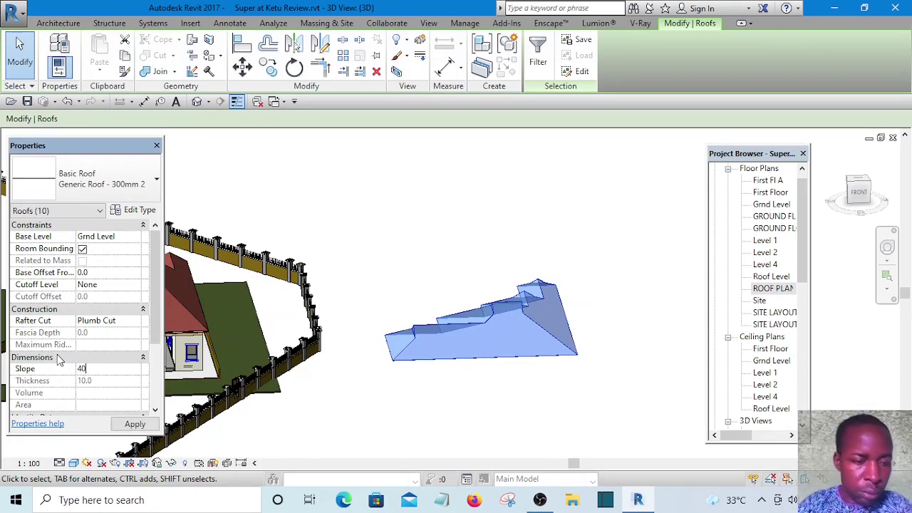
click(134, 425)
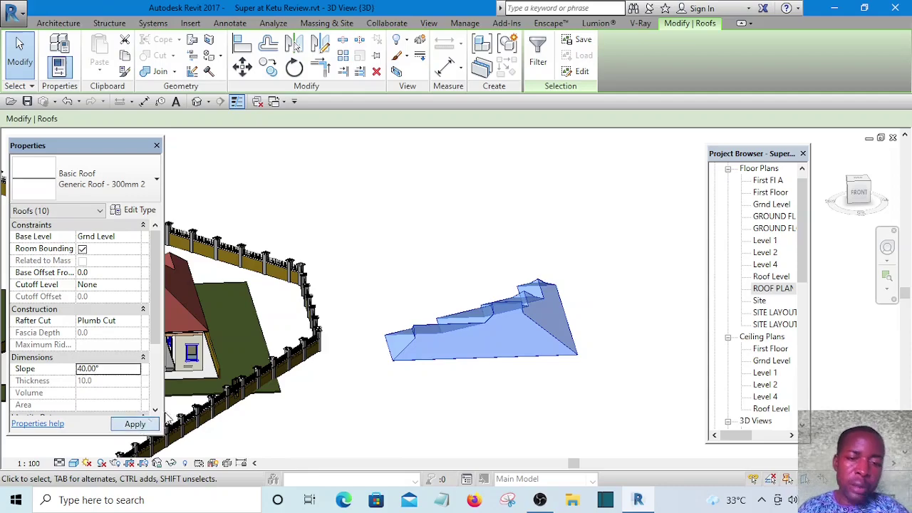
click(489, 212)
Examine the new roof pieces from several sides in 3D, checking the gaps where the faces meet
shift+middle_drag(492, 239, 475, 255)
middle_drag(359, 225, 654, 407)
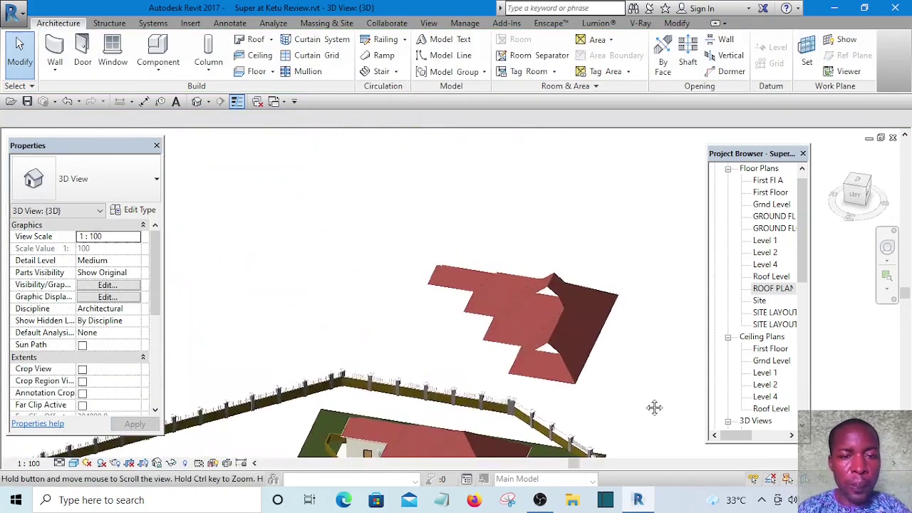
scroll(565, 313, up, 3)
scroll(521, 370, up, 3)
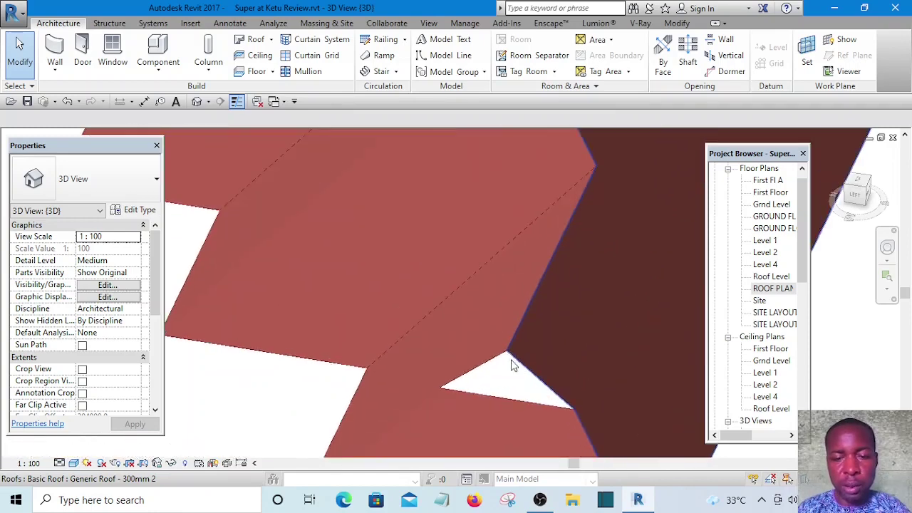
scroll(485, 352, down, 4)
shift+middle_drag(406, 356, 467, 361)
scroll(467, 360, down, 4)
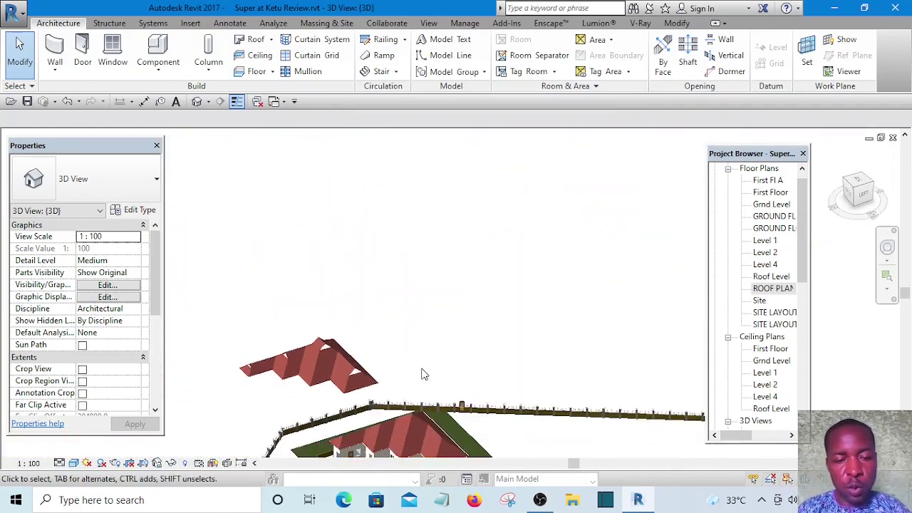
scroll(313, 373, up, 4)
middle_drag(392, 408, 418, 348)
scroll(501, 369, down, 3)
scroll(399, 333, down, 5)
scroll(419, 351, up, 5)
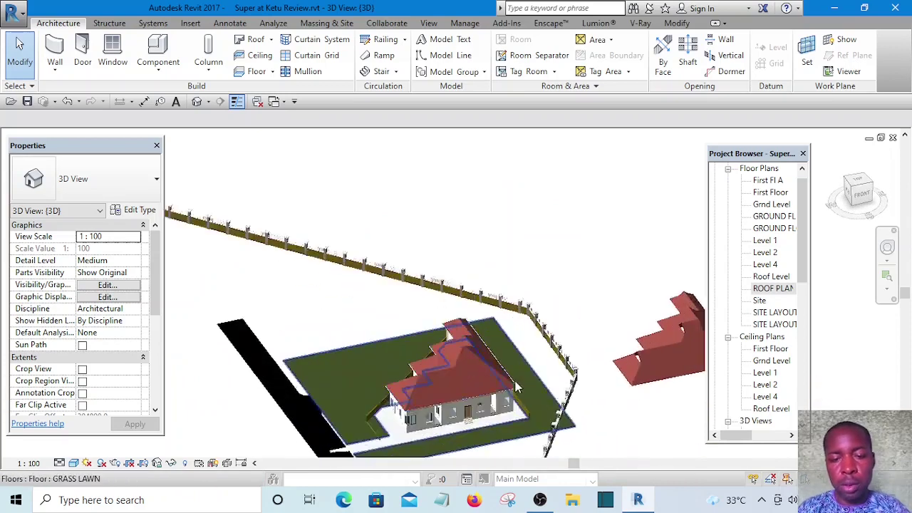
Check the slope and base offset of the existing roof on the house and compare it with the new pieces
click(466, 370)
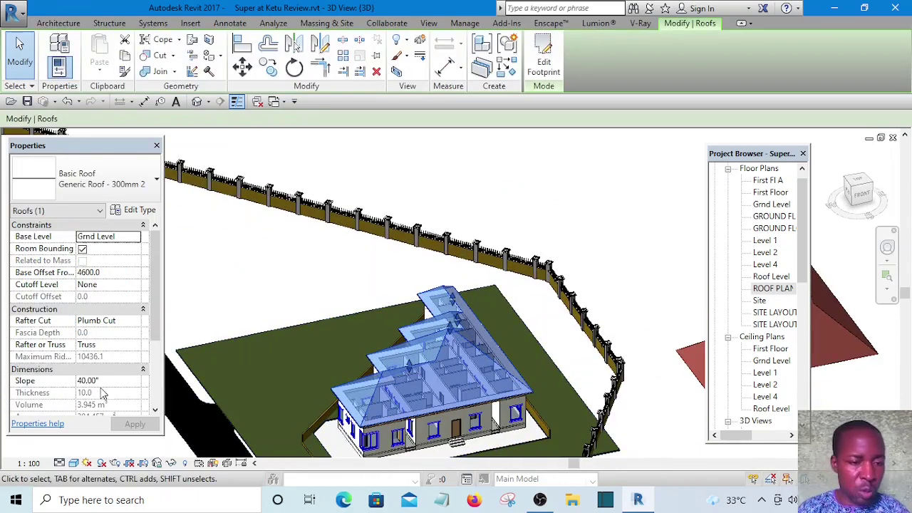
click(458, 178)
scroll(385, 308, down, 3)
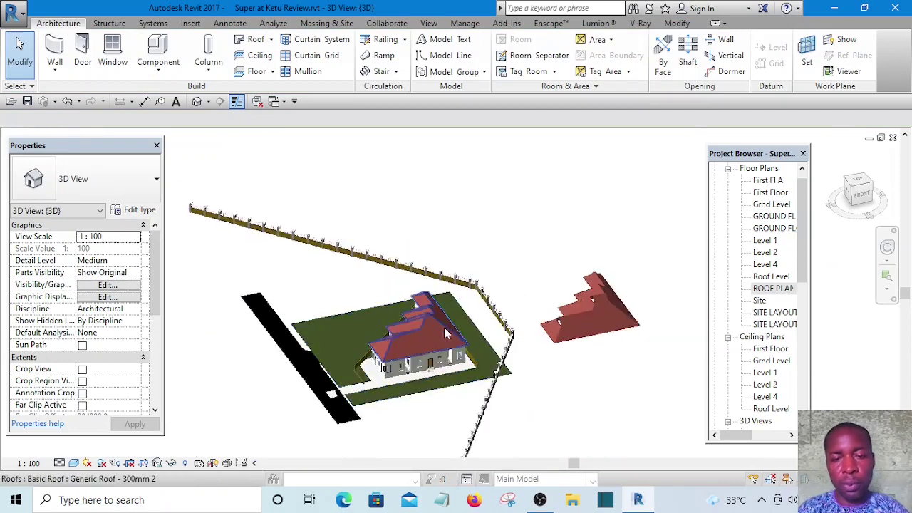
scroll(414, 325, up, 4)
scroll(412, 330, up, 2)
scroll(402, 342, down, 4)
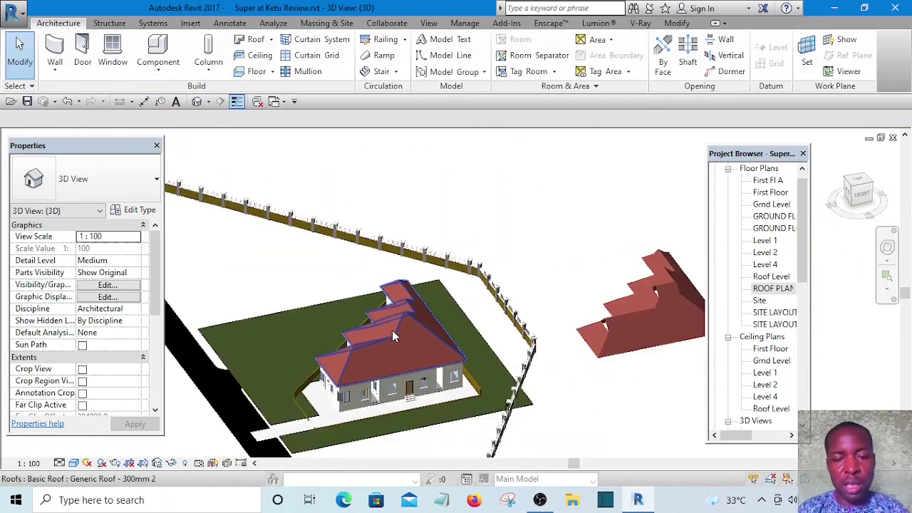
scroll(391, 349, up, 2)
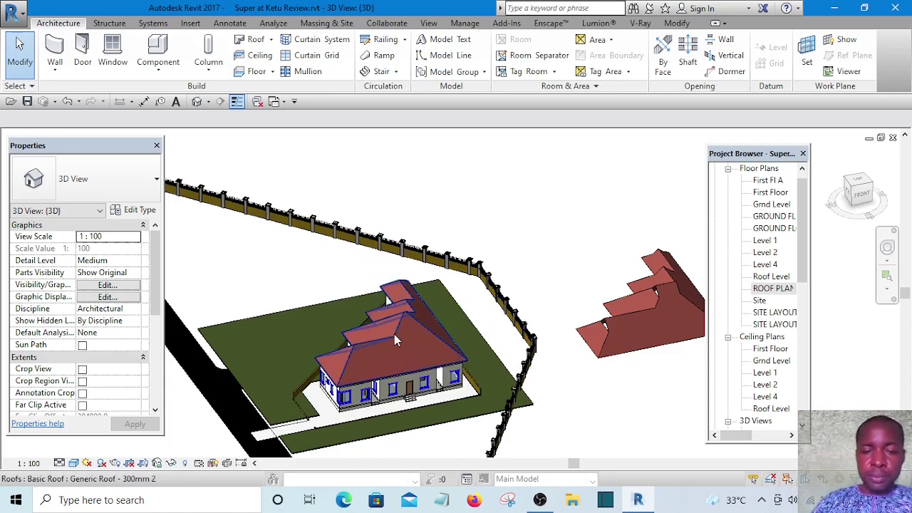
Lower the existing house roof by reducing its base offset, keeping Grnd Level as its base level
click(394, 334)
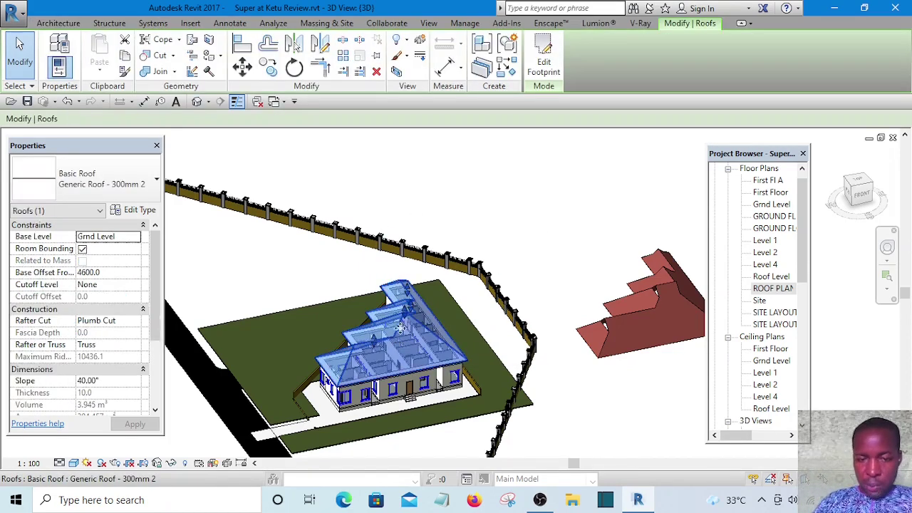
click(128, 237)
click(136, 238)
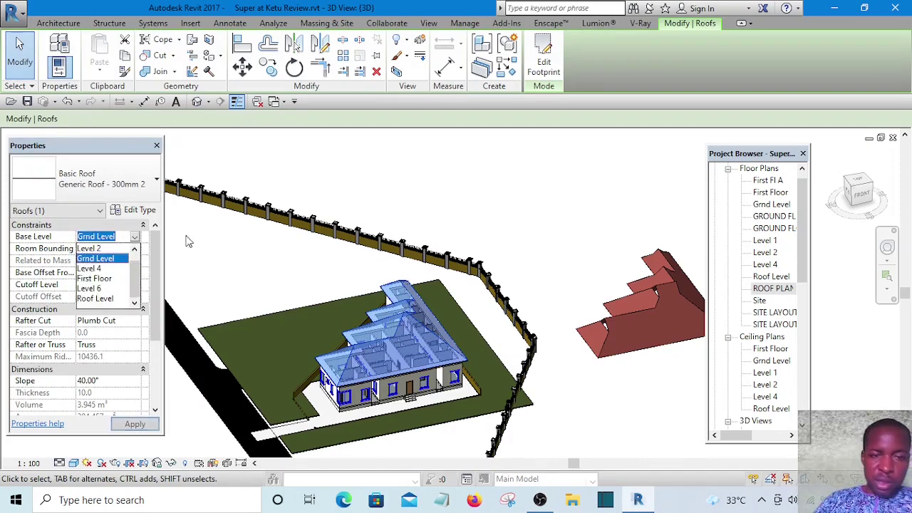
click(409, 194)
click(132, 240)
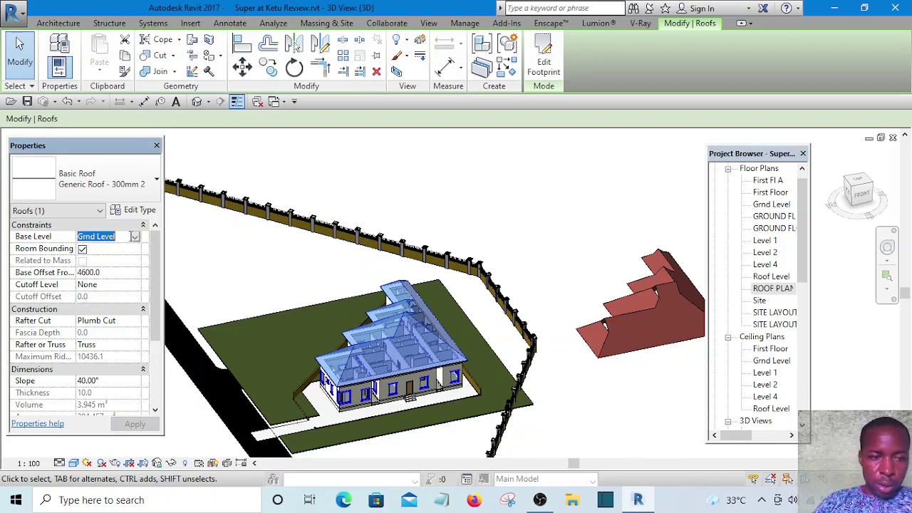
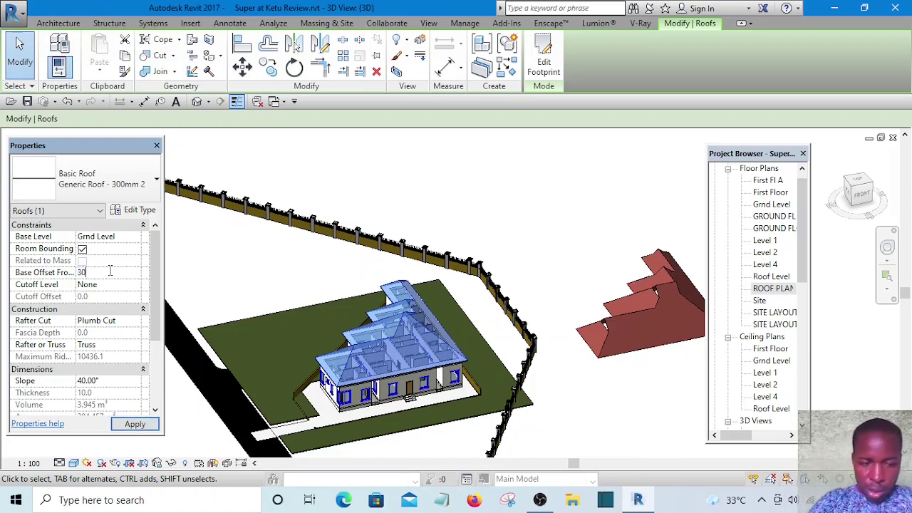
click(134, 425)
click(620, 249)
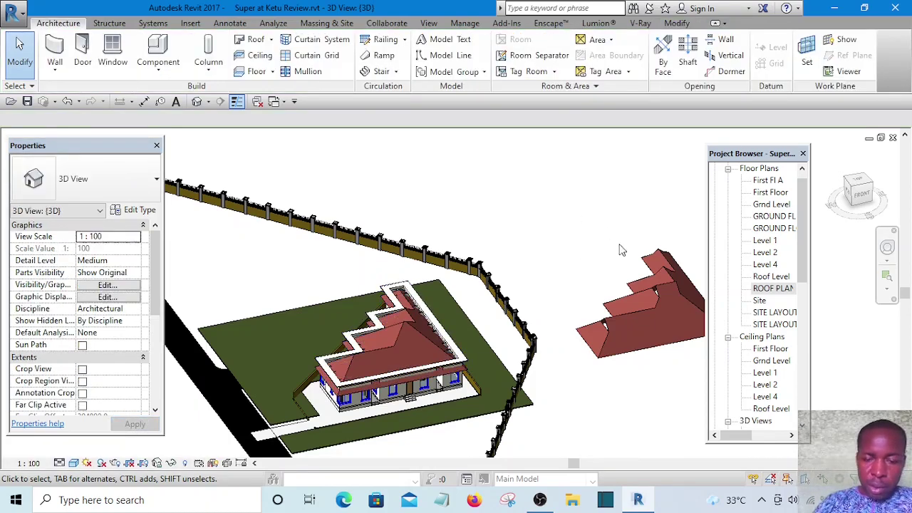
Look over the new roof pieces beside the lowered house roof and open the ROOF PLAN floor plan
click(624, 296)
click(586, 257)
scroll(431, 233, down, 3)
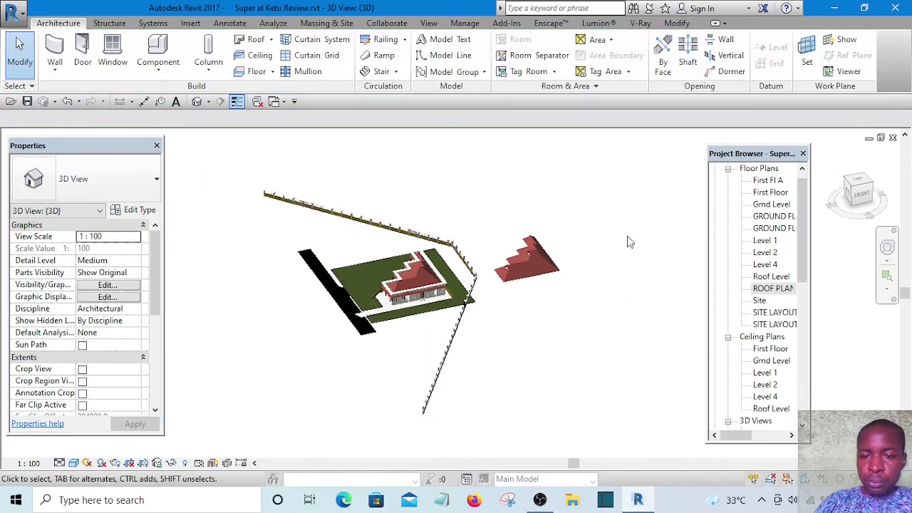
middle_drag(705, 266, 696, 272)
double_click(777, 289)
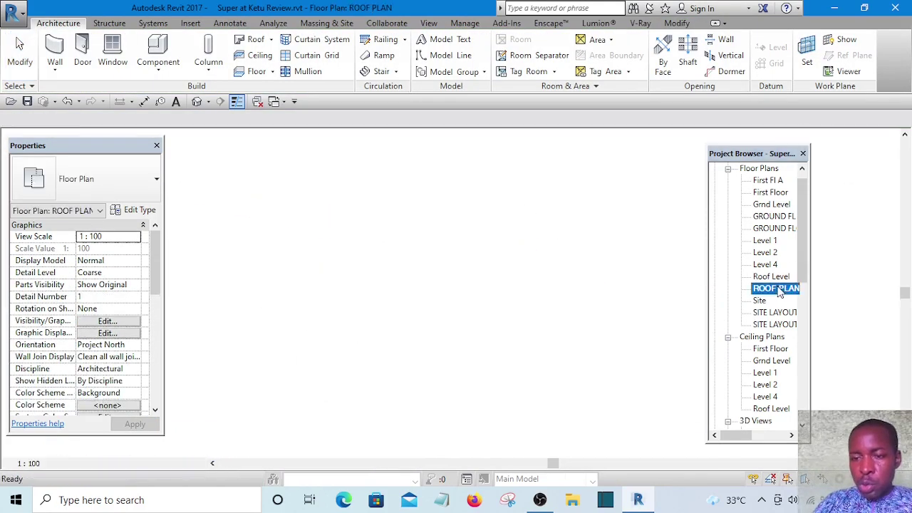
Select the detached roof layout beside the building in the ROOF PLAN view, excluding Lines (furniture) so only the roofs remain
scroll(588, 318, down, 3)
scroll(564, 294, down, 2)
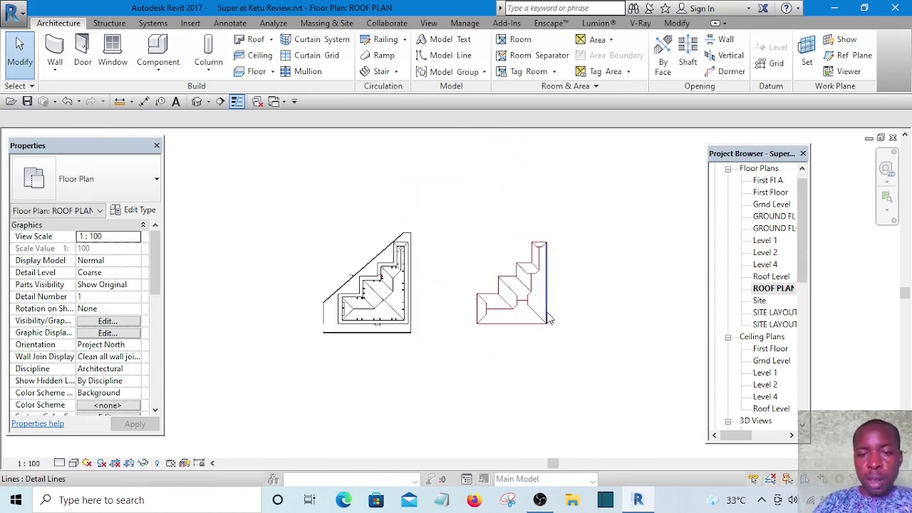
drag(626, 426, 457, 215)
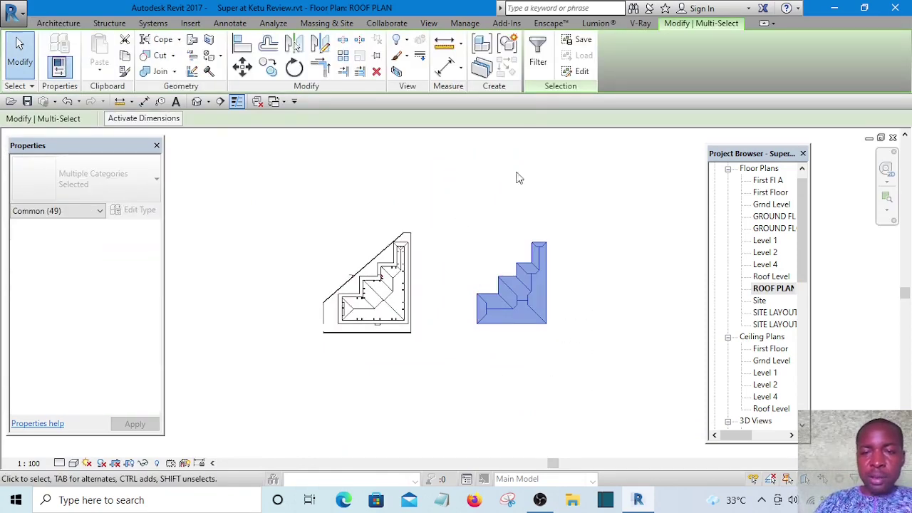
click(538, 52)
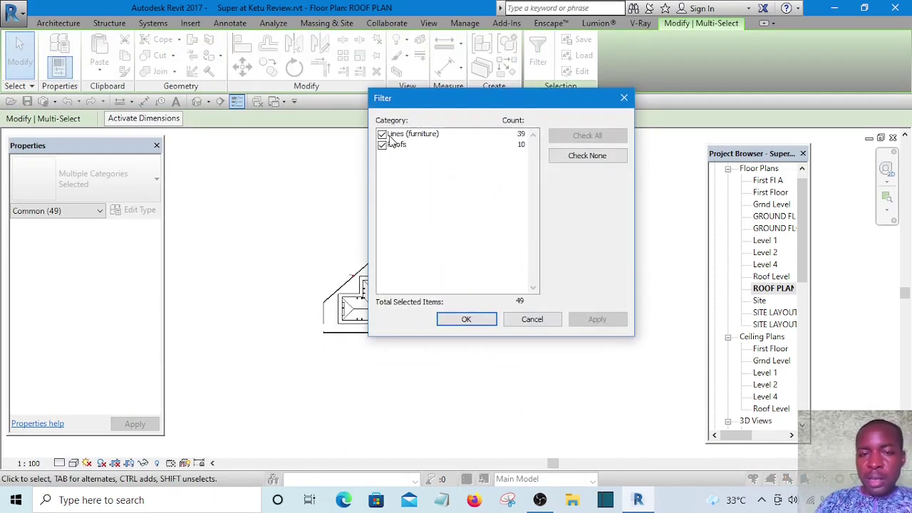
click(385, 134)
click(467, 320)
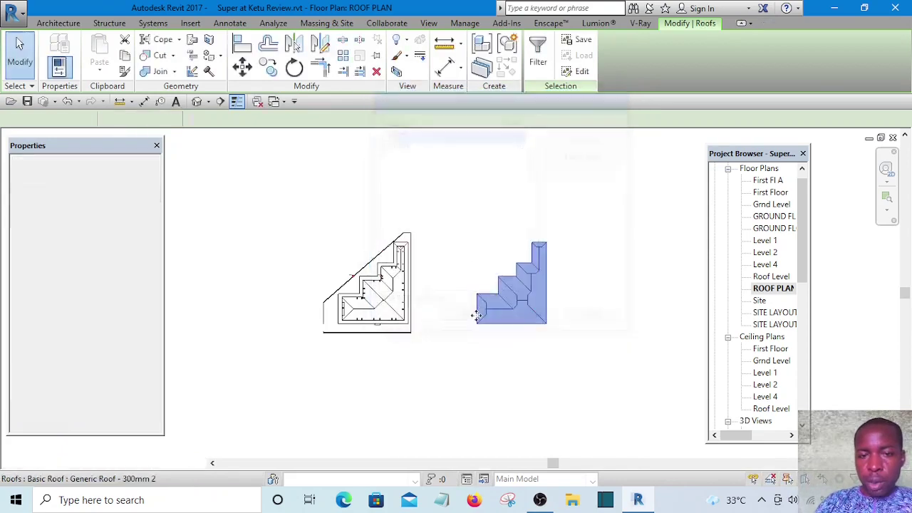
Move the selected roofs 40000 mm horizontally onto the building, and inspect their placement in 3D
click(242, 67)
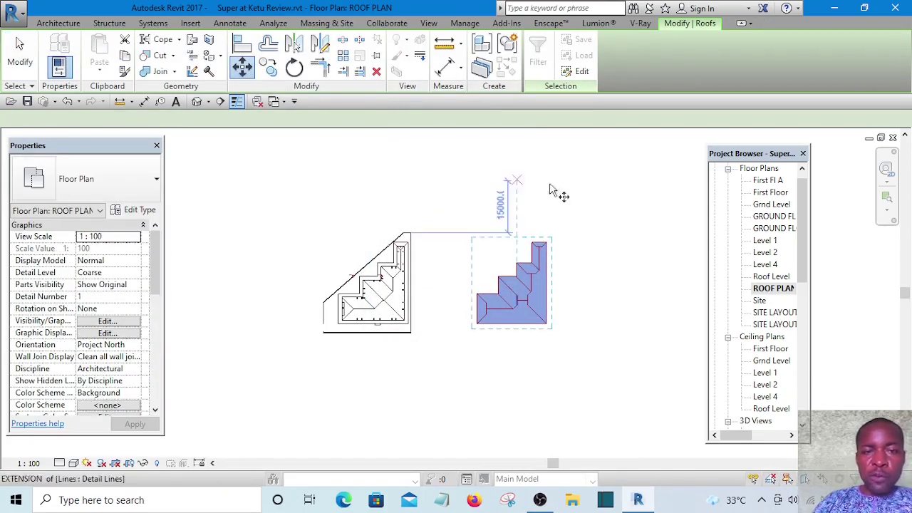
click(576, 185)
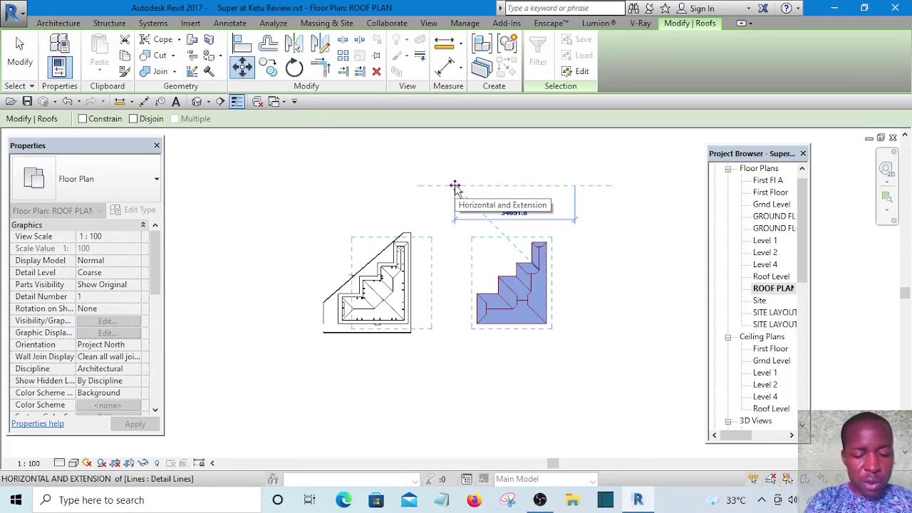
text(40000)
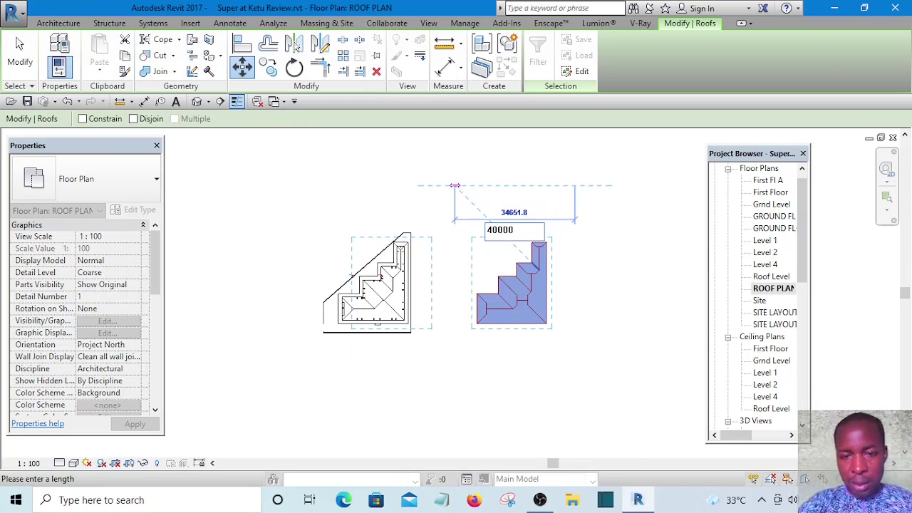
key(Return)
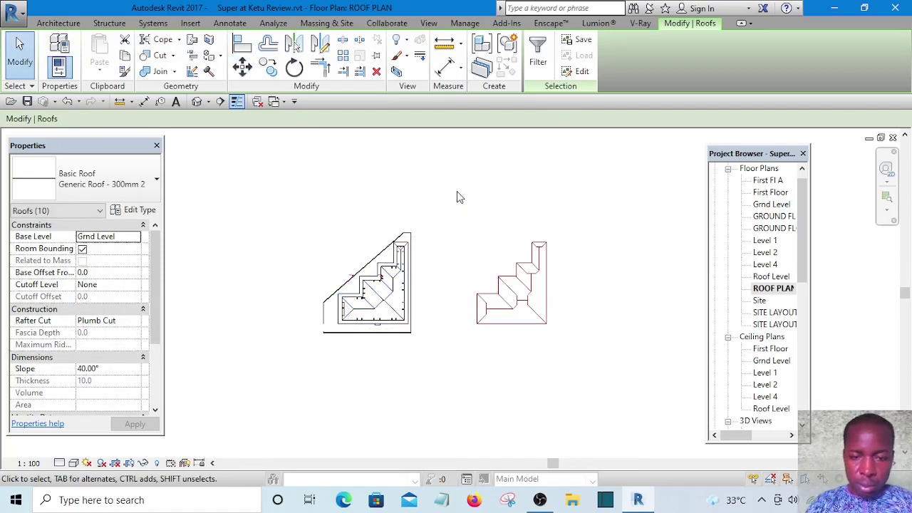
click(197, 102)
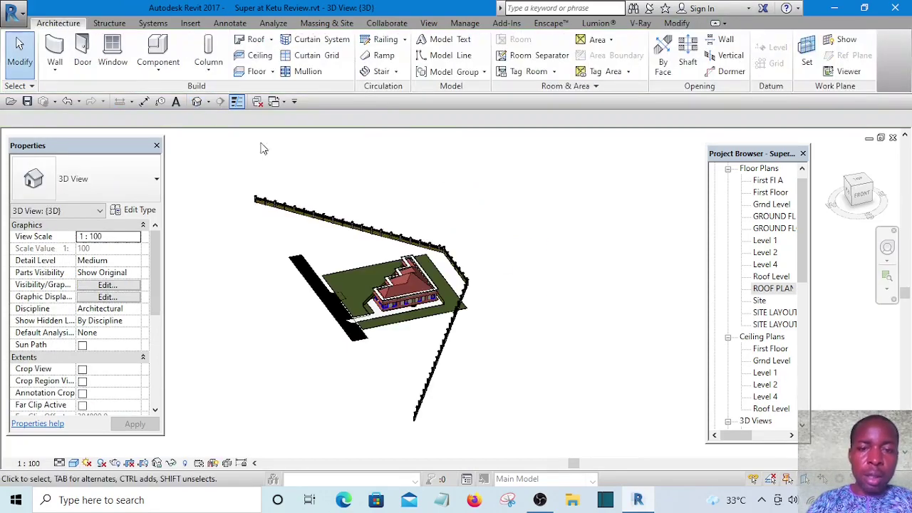
scroll(377, 281, up, 5)
scroll(378, 279, up, 3)
scroll(455, 318, down, 2)
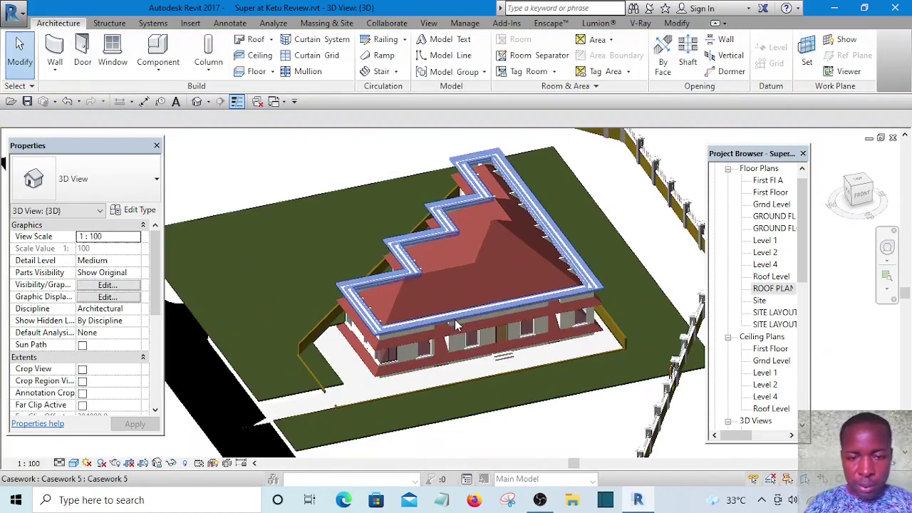
shift+middle_drag(512, 361, 661, 258)
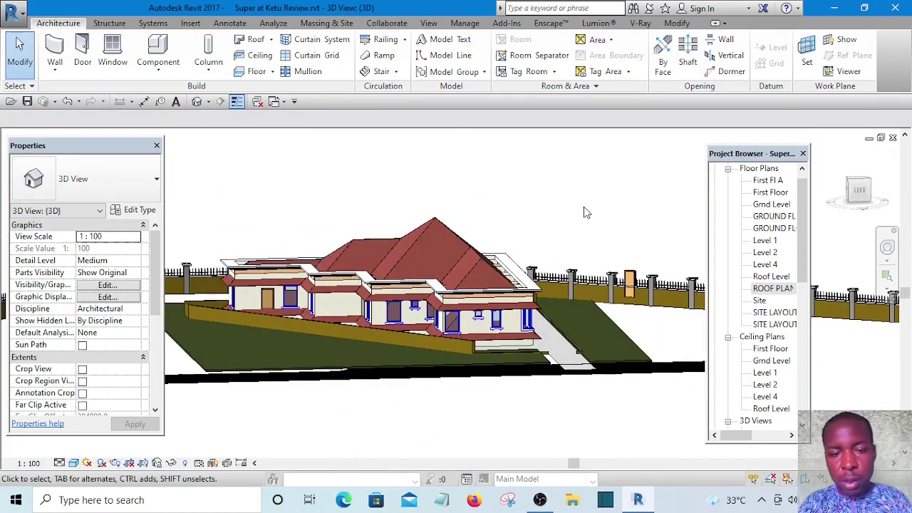
Open the Approach VIEW elevation, select the building, and filter the selection to Roofs only
drag(812, 294, 814, 341)
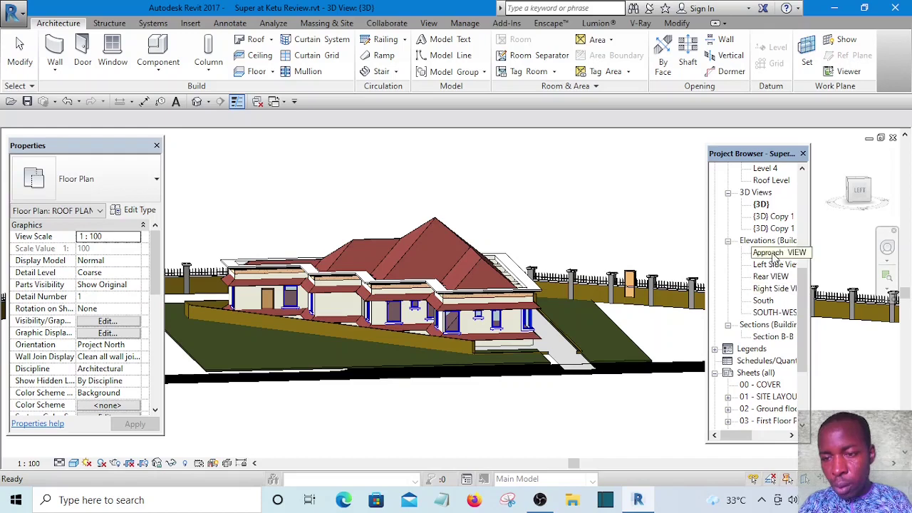
double_click(776, 253)
scroll(443, 283, up, 3)
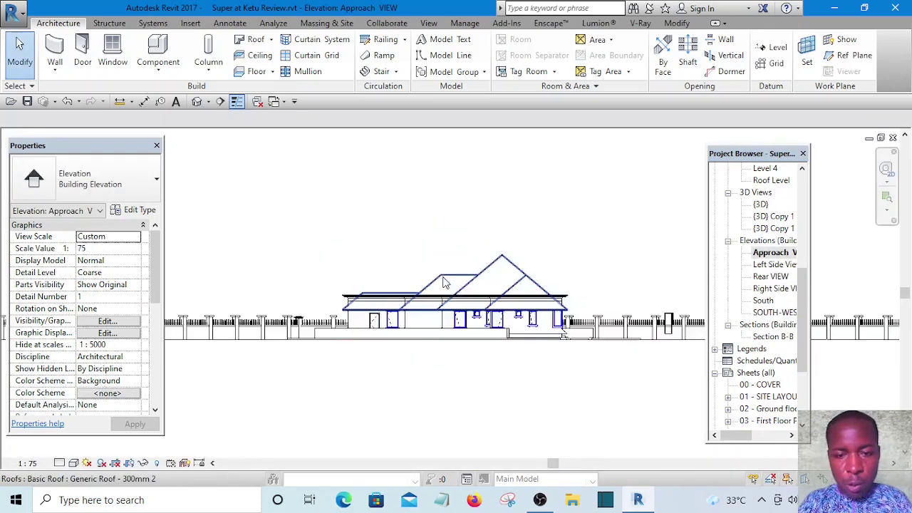
scroll(443, 283, up, 2)
drag(680, 227, 269, 332)
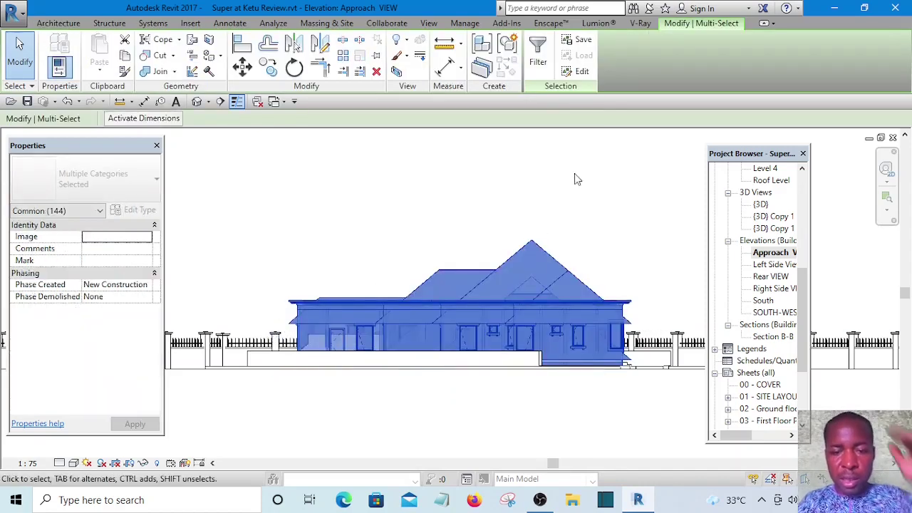
click(539, 51)
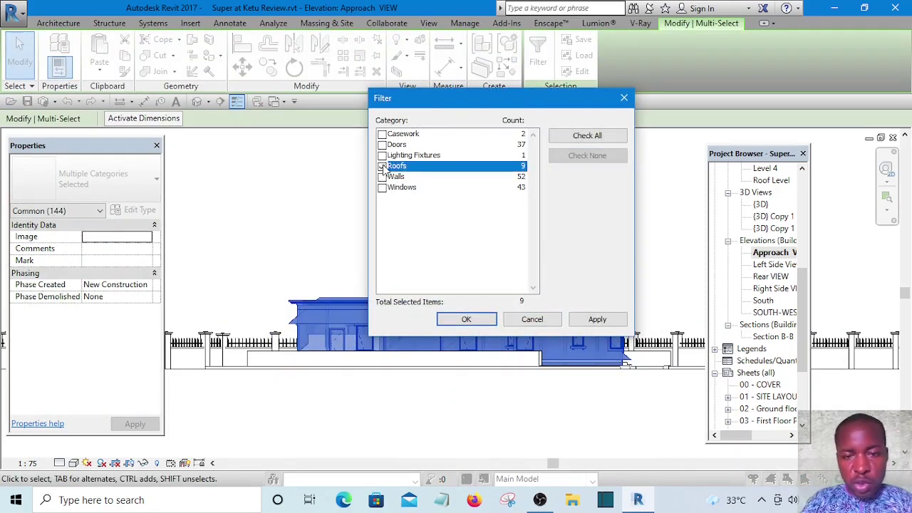
click(467, 320)
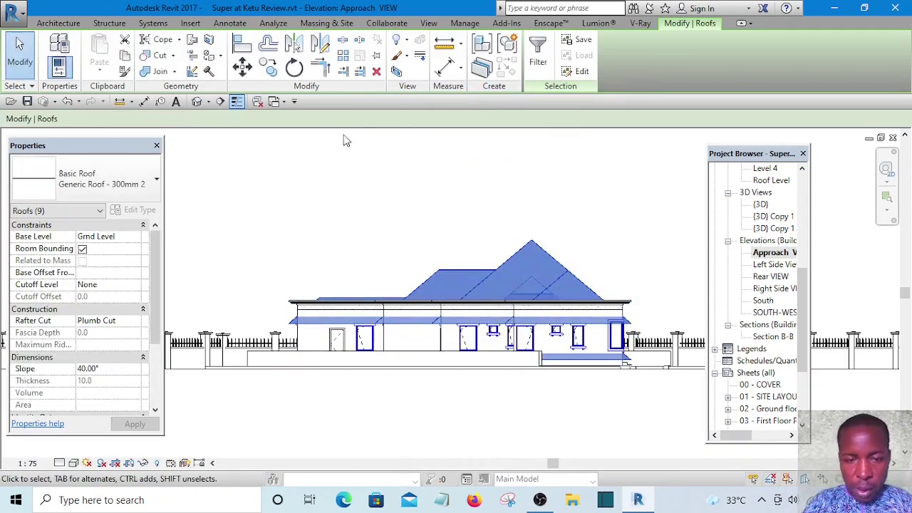
Move the selected roofs vertically up about 1600 mm so the main roof's eaves rest on the top of the parapet
click(243, 68)
scroll(605, 357, up, 6)
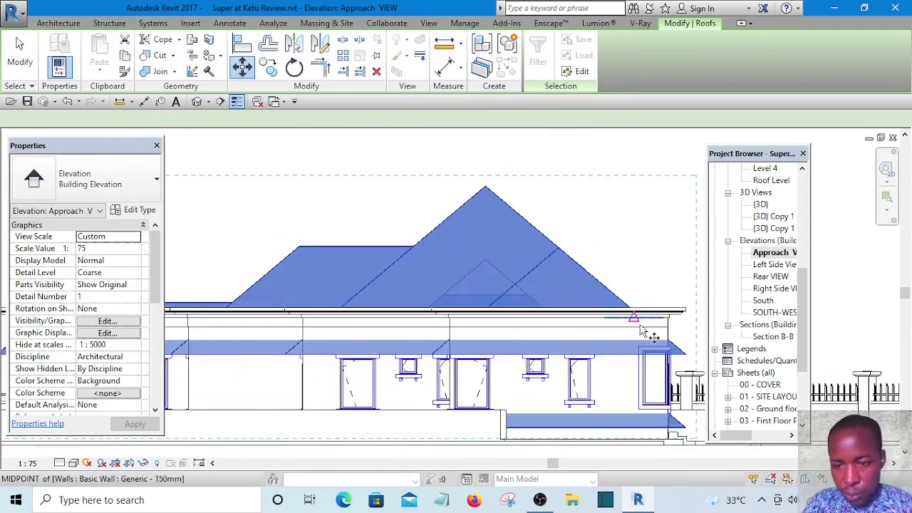
scroll(579, 375, up, 4)
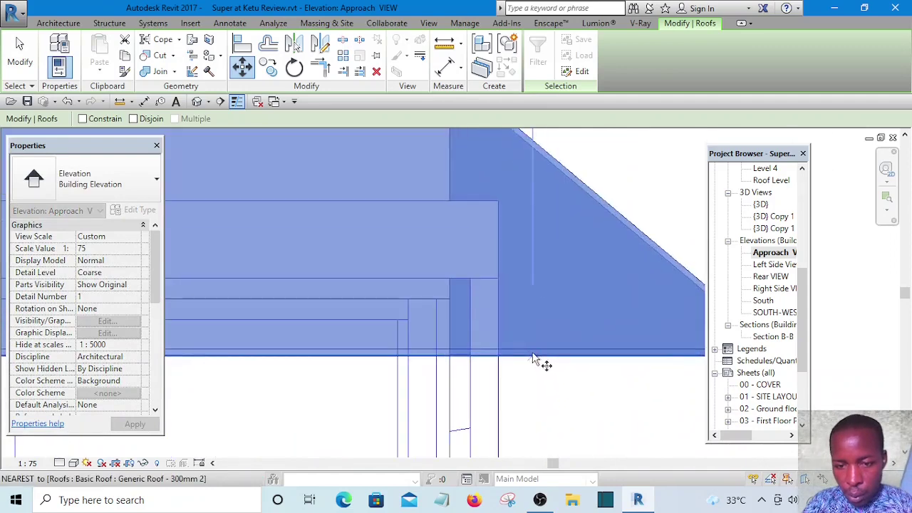
click(536, 360)
scroll(534, 285, down, 5)
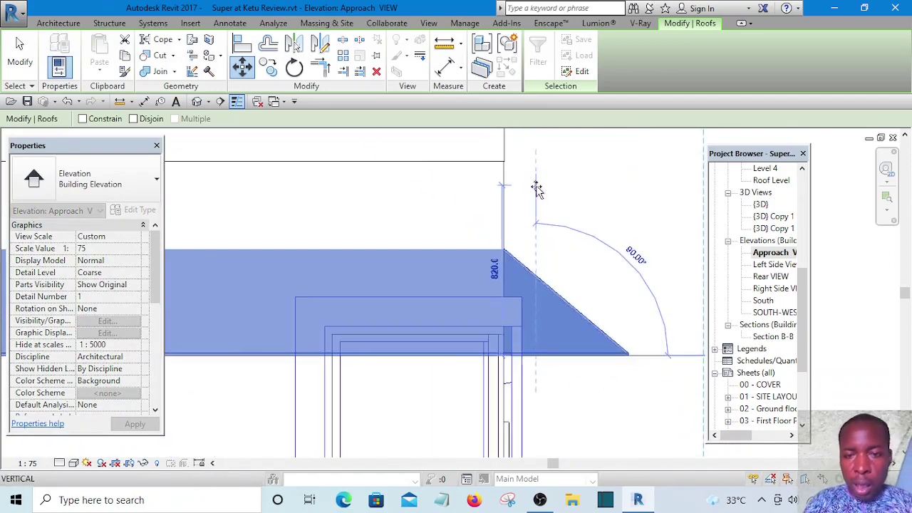
scroll(534, 179, up, 2)
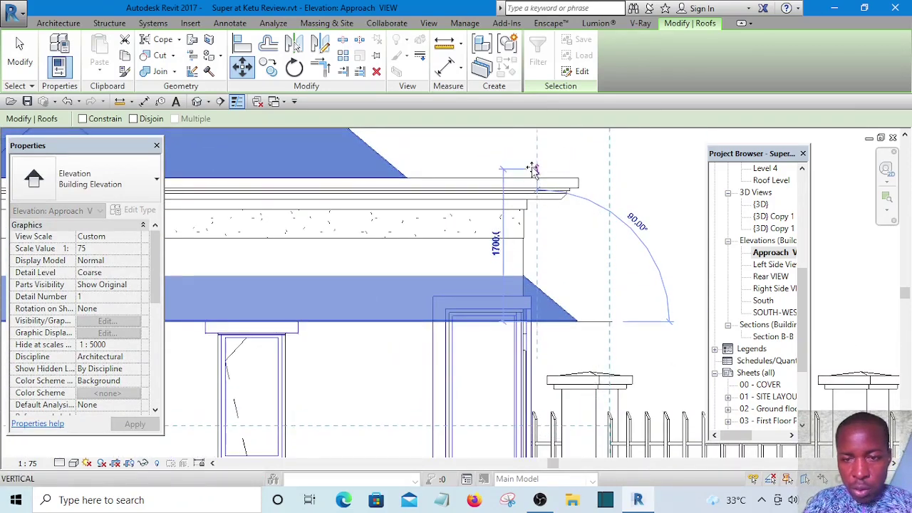
click(534, 178)
scroll(631, 243, down, 6)
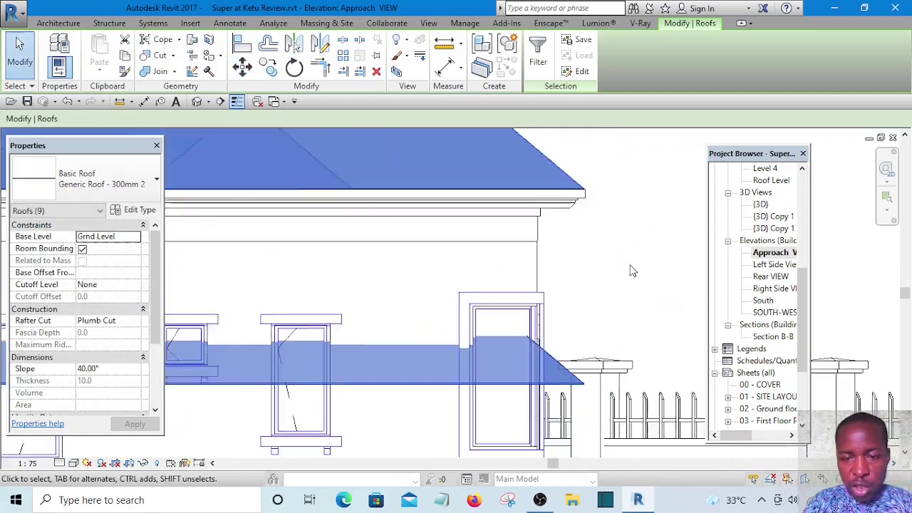
scroll(638, 218, up, 1)
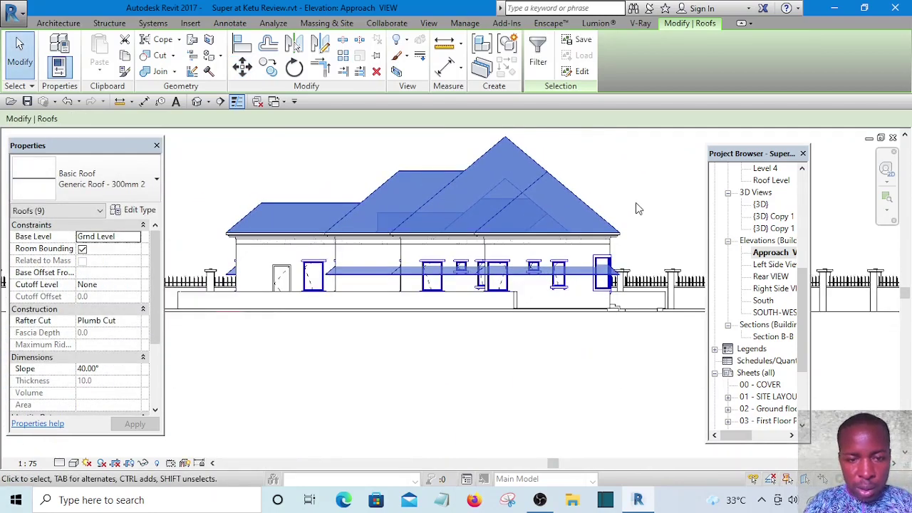
click(637, 208)
middle_drag(637, 206, 631, 242)
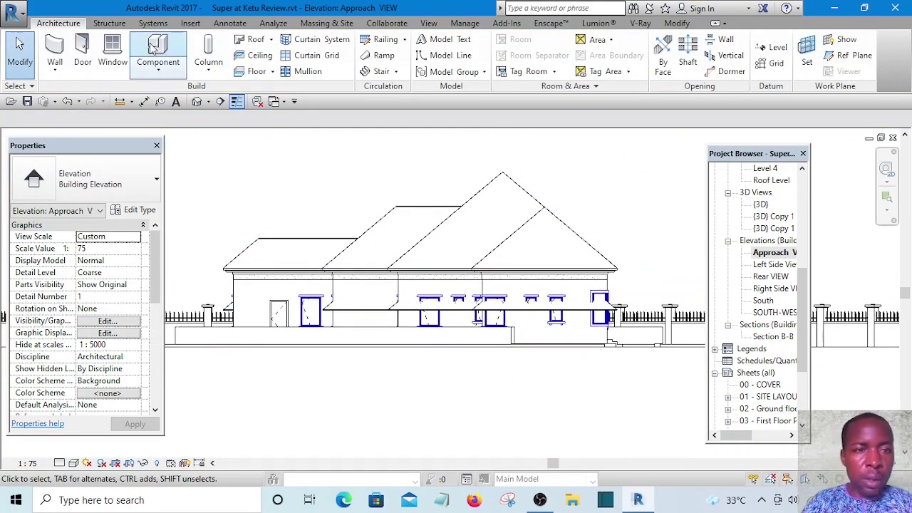
Examine the raised roofs in 3D, checking the lower canopy roof pieces and the main roof around the building
click(196, 102)
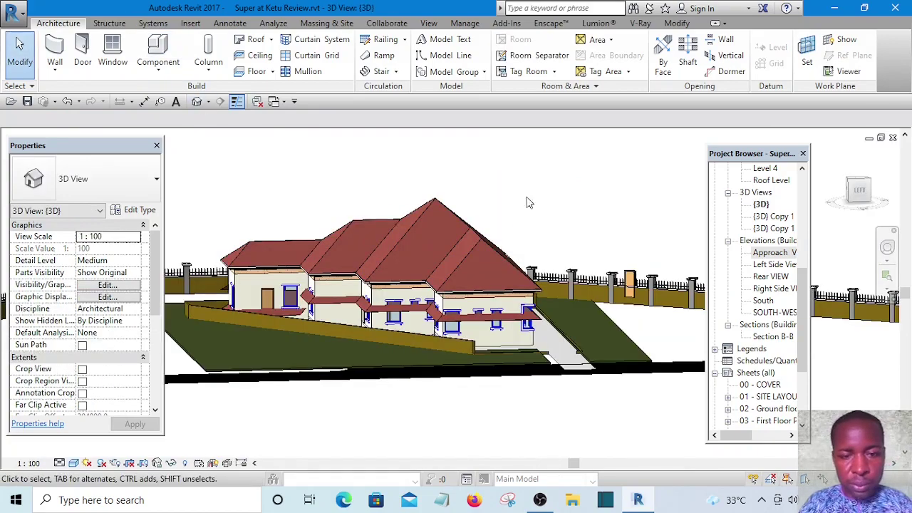
shift+middle_drag(547, 196, 647, 265)
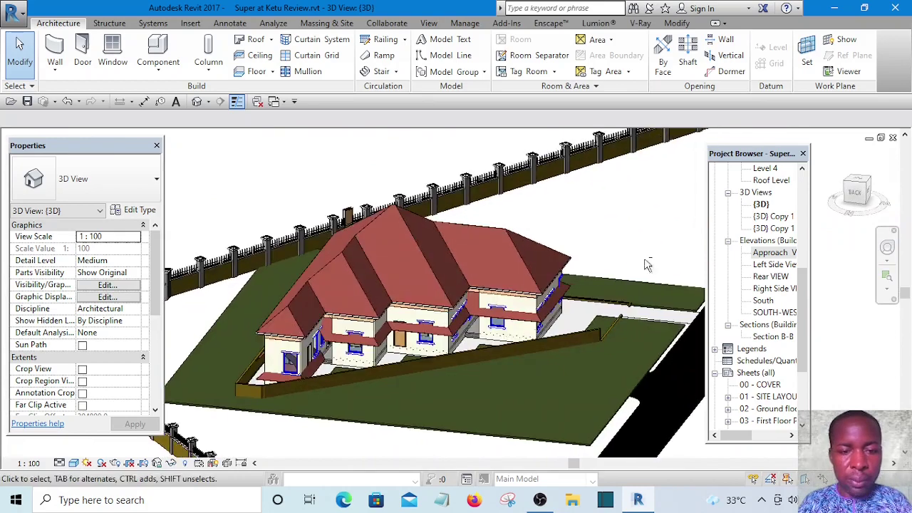
scroll(298, 380, up, 3)
click(318, 367)
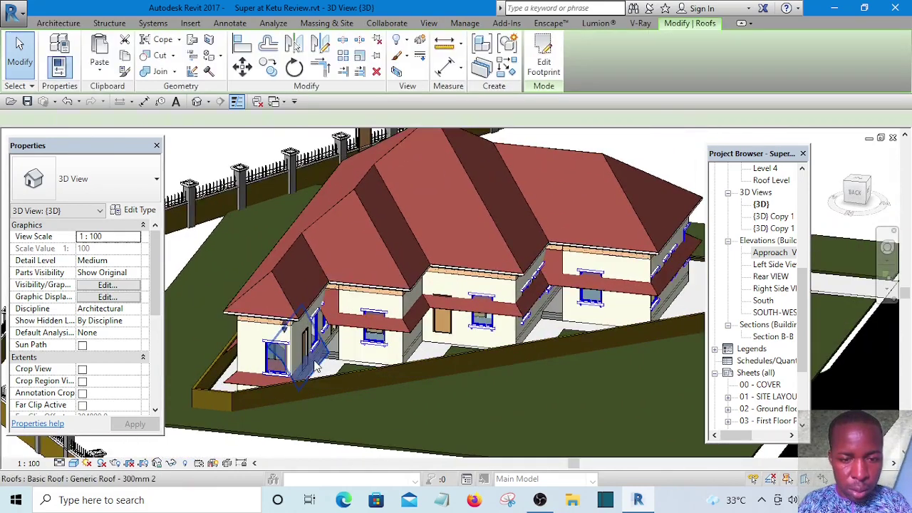
click(368, 257)
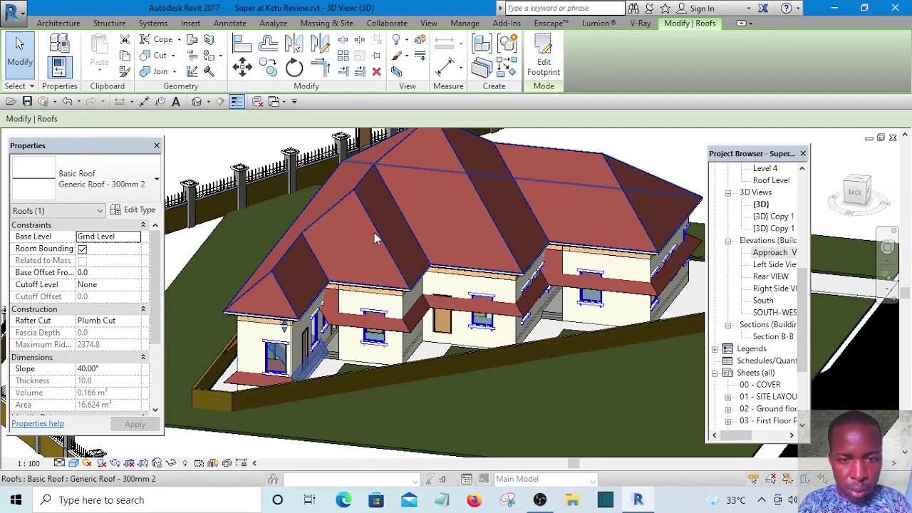
click(375, 238)
scroll(375, 239, down, 2)
shift+middle_drag(482, 268, 420, 285)
Undo the vertical roof move and check the main roof and the lower roof piece by the doorway in 3D
click(418, 286)
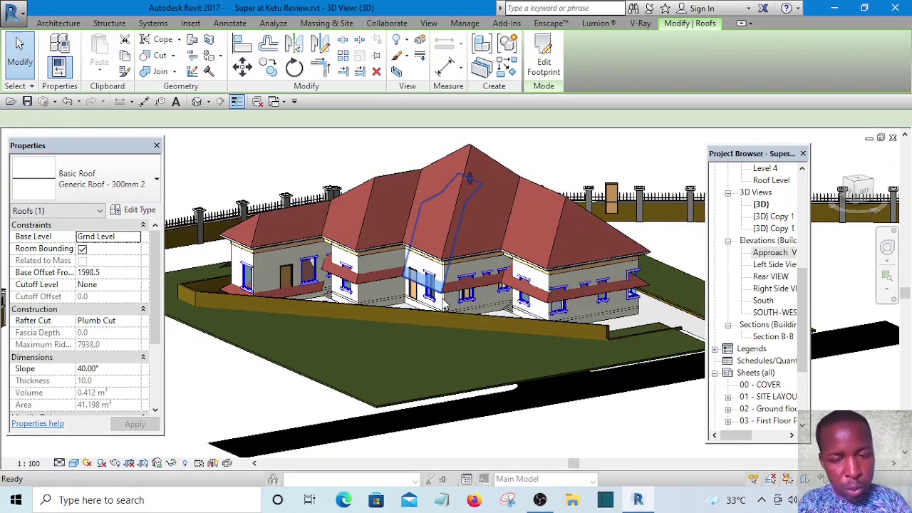
key(Delete)
shift+middle_drag(443, 303, 454, 213)
click(454, 213)
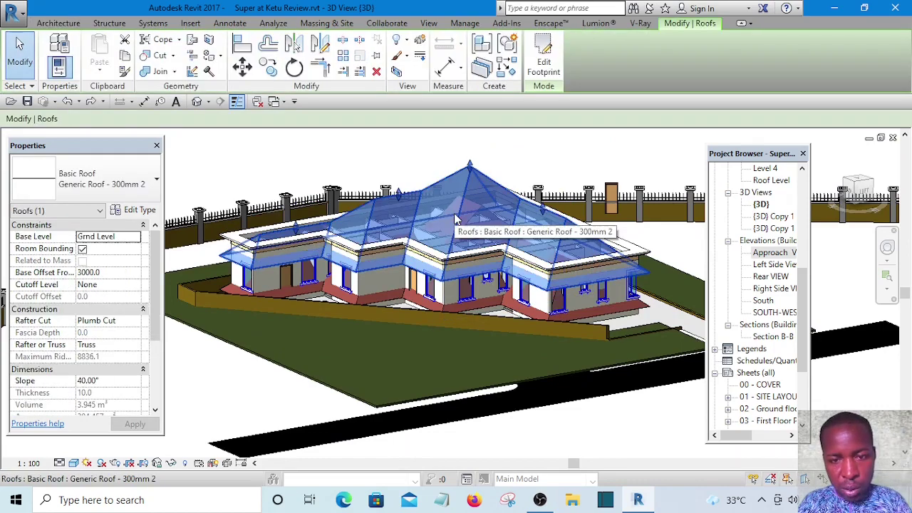
scroll(483, 302, up, 5)
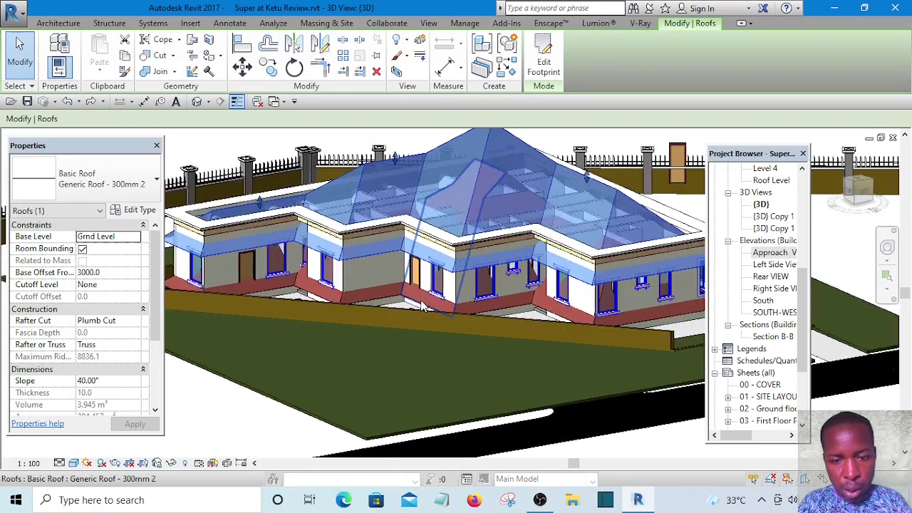
click(420, 303)
scroll(419, 292, down, 6)
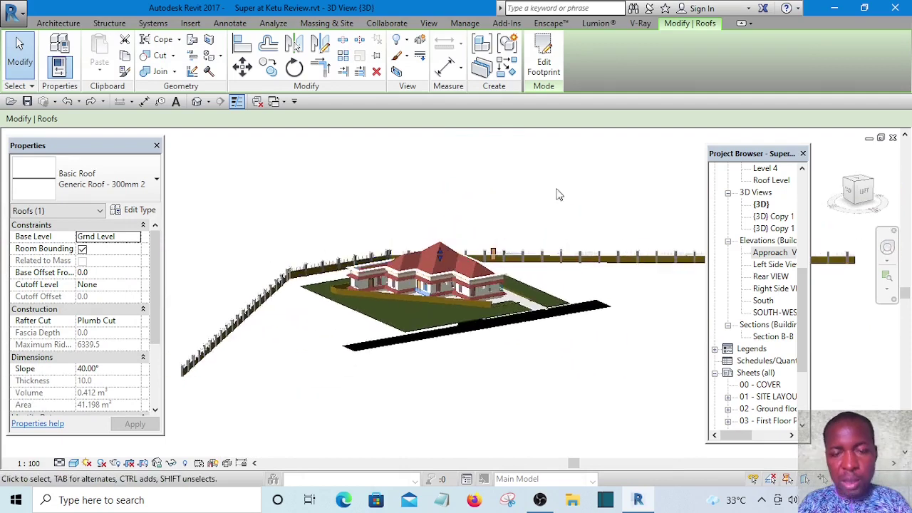
click(555, 194)
In the Approach VIEW elevation, select the whole building and filter the selection down to Roofs only
double_click(777, 254)
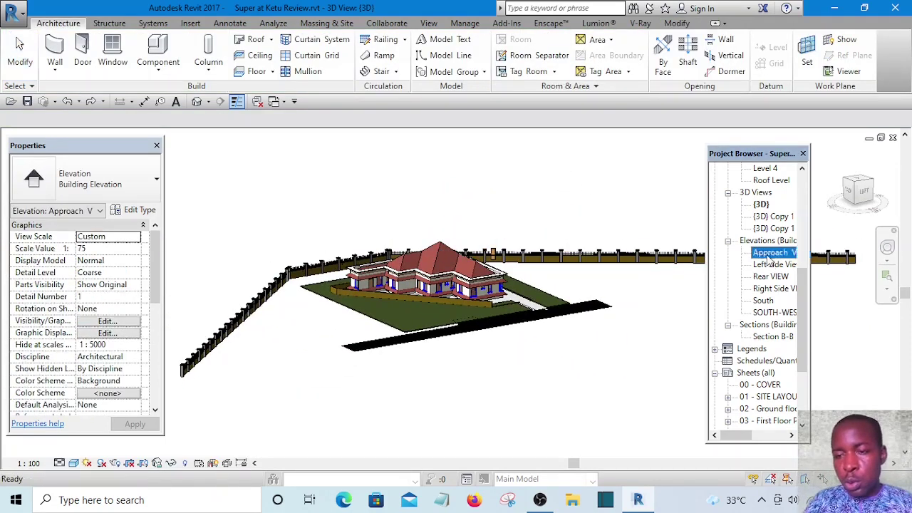
scroll(563, 226, down, 2)
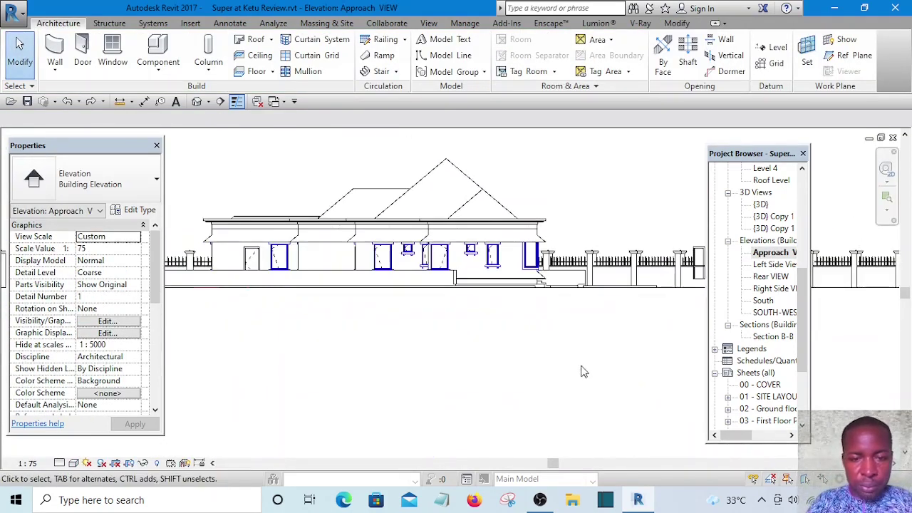
scroll(598, 383, down, 1)
drag(579, 371, 274, 298)
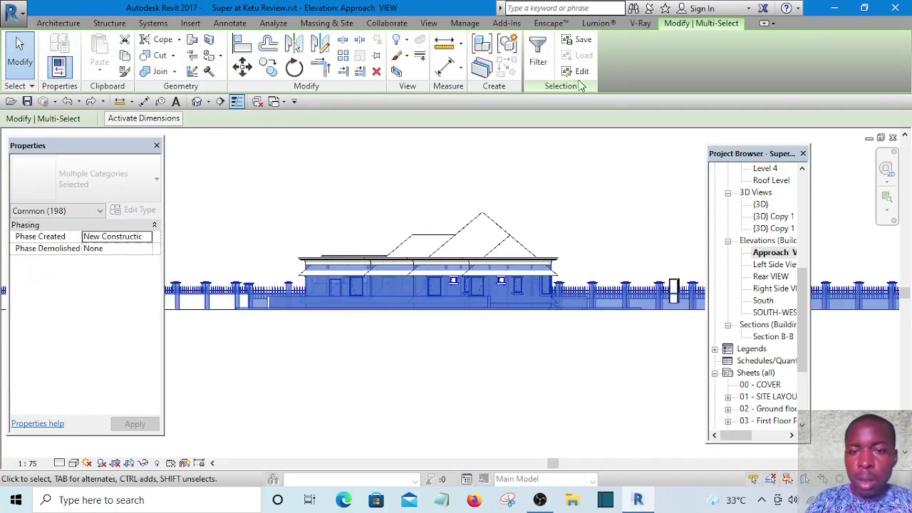
click(538, 49)
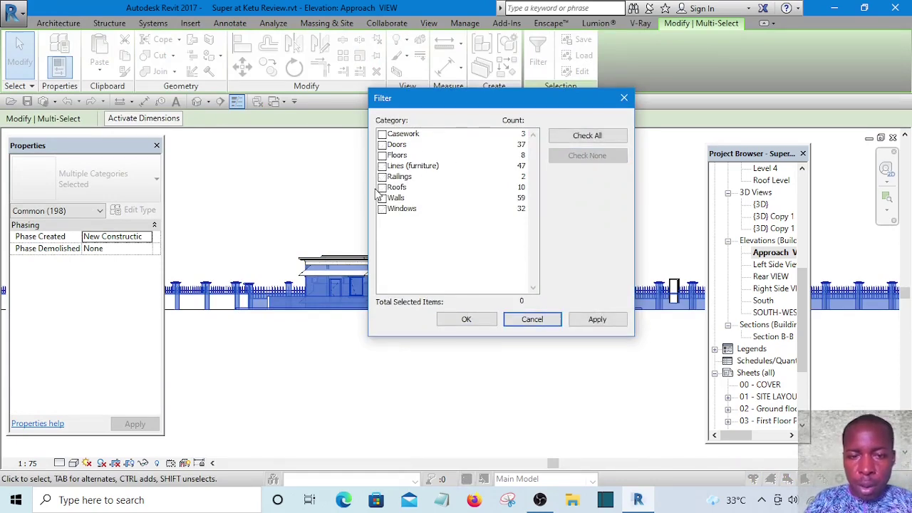
click(467, 319)
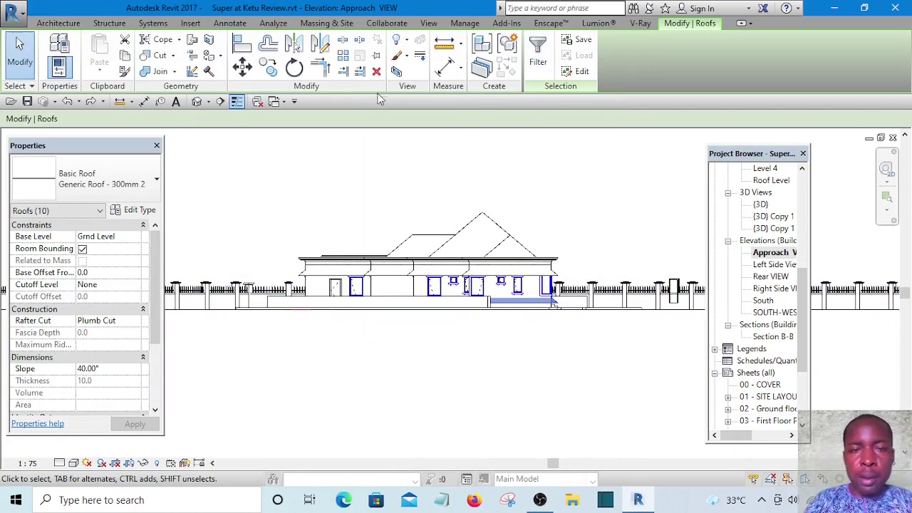
Move the selected roofs vertically up about 4095 mm, from their base edge at the wall corner to the top of the parapet
click(251, 66)
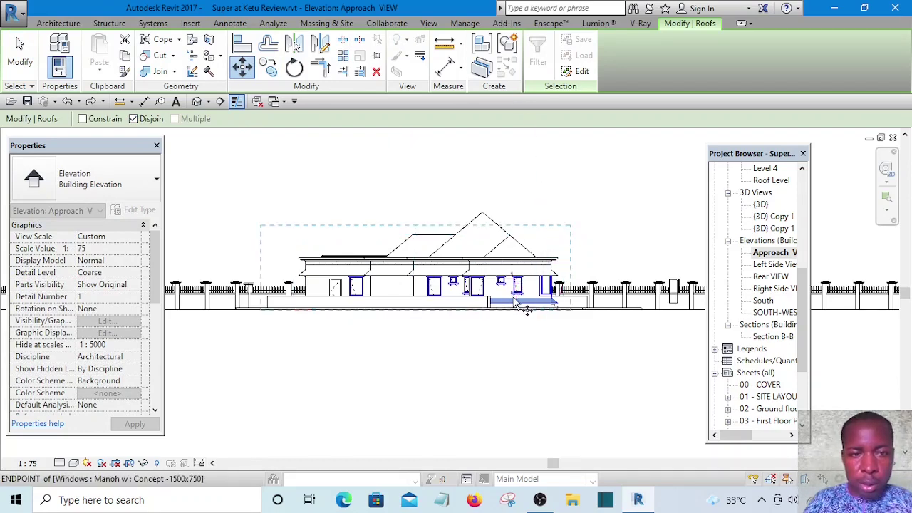
scroll(526, 307, up, 8)
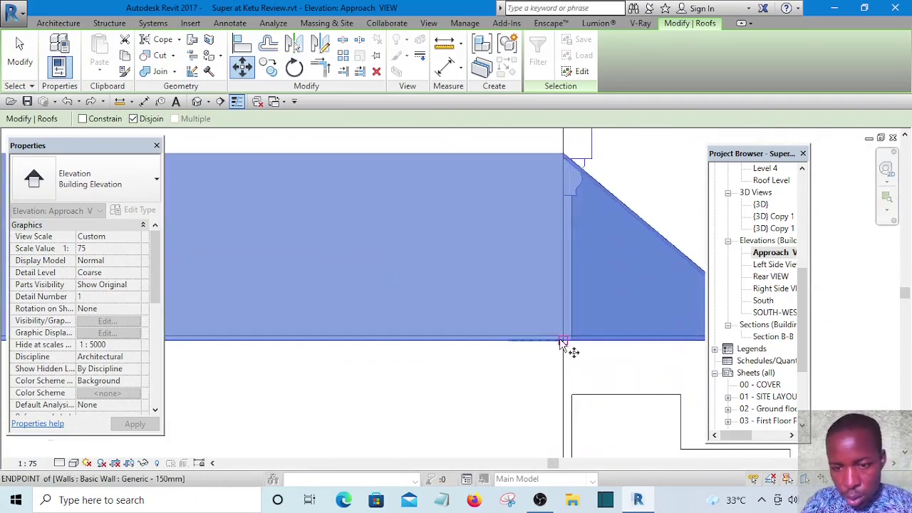
scroll(563, 341, down, 6)
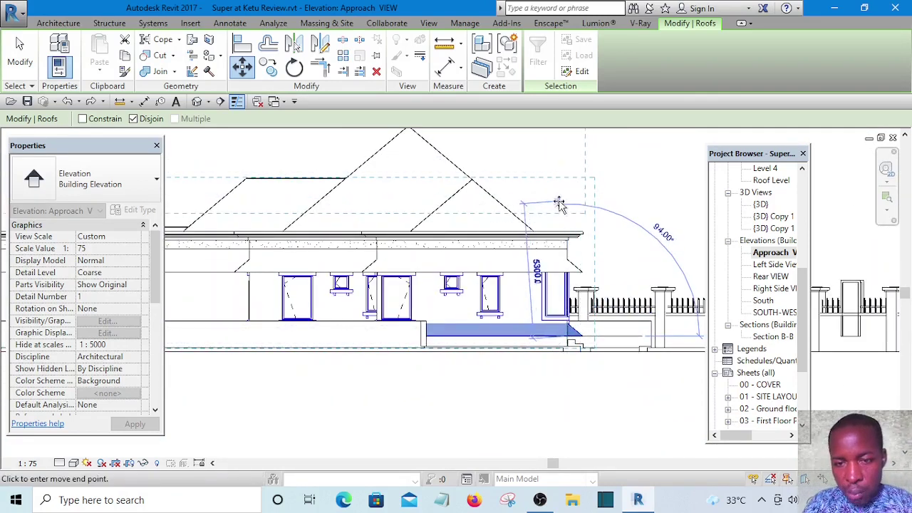
scroll(567, 224, up, 2)
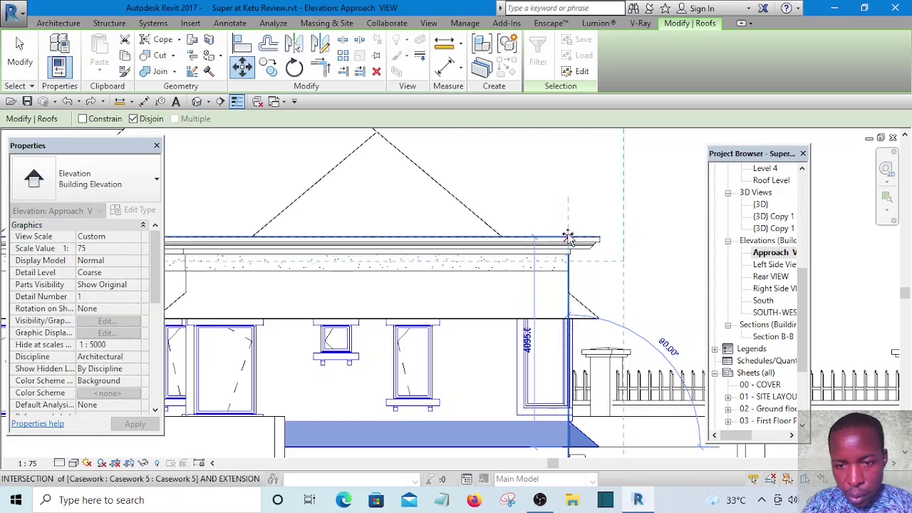
click(568, 235)
click(635, 196)
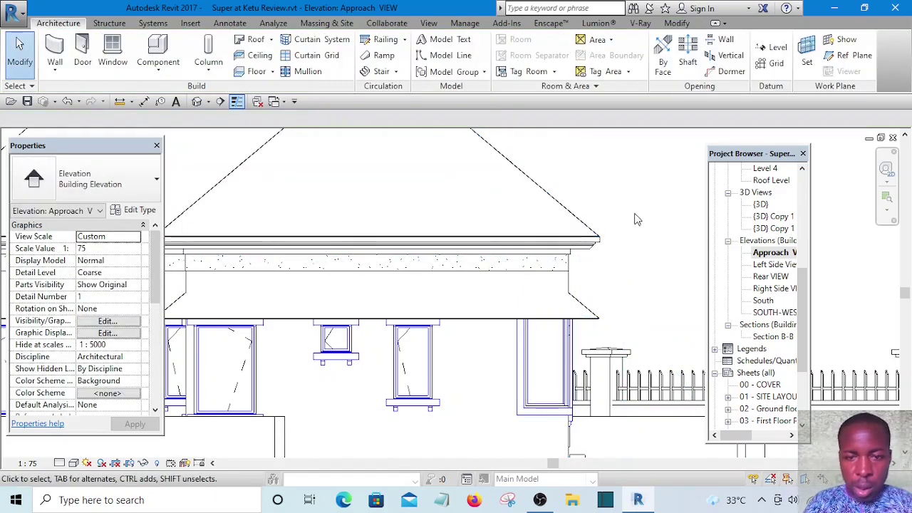
scroll(636, 217, down, 6)
middle_drag(618, 197, 608, 216)
scroll(584, 218, up, 1)
scroll(581, 219, up, 3)
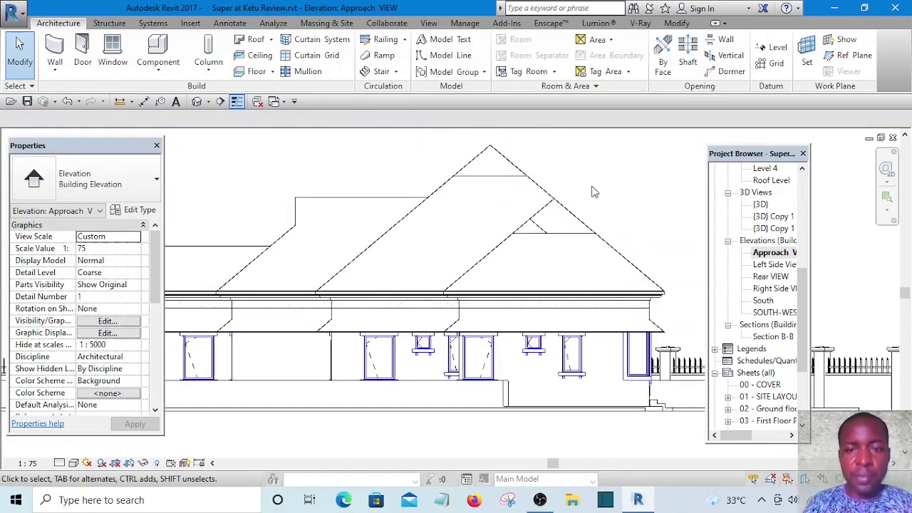
In the 3D view, delete the stray 750 x 2100 mm single-flush door standing by the fence
click(202, 104)
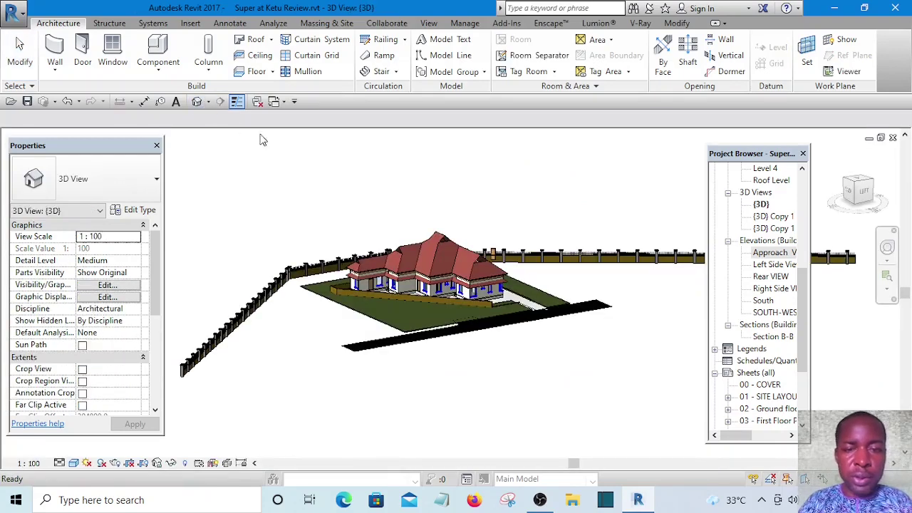
scroll(617, 201, up, 5)
shift+middle_drag(618, 201, 542, 221)
scroll(542, 221, down, 3)
scroll(615, 233, up, 2)
shift+middle_drag(695, 251, 649, 243)
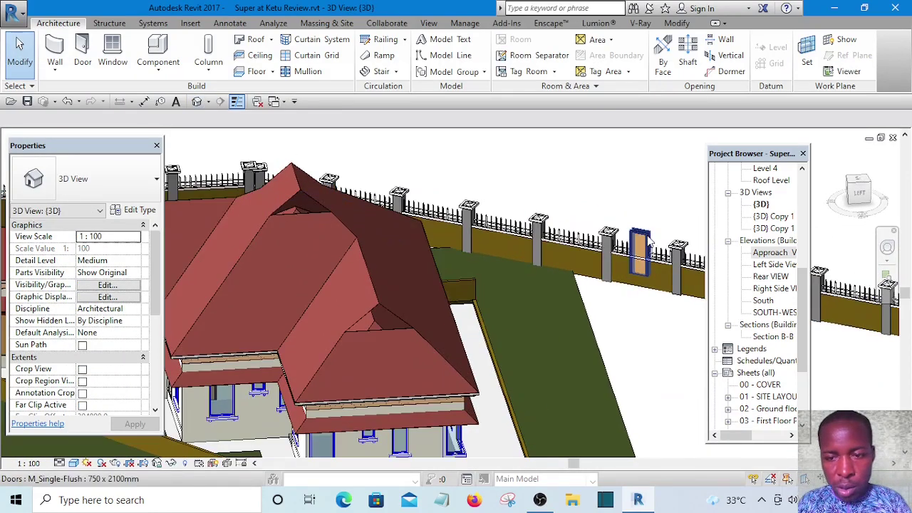
click(645, 246)
key(Delete)
Examine the raised main roof around the house in 3D, checking its eaves, ridges and open gable ends
scroll(610, 216, down, 2)
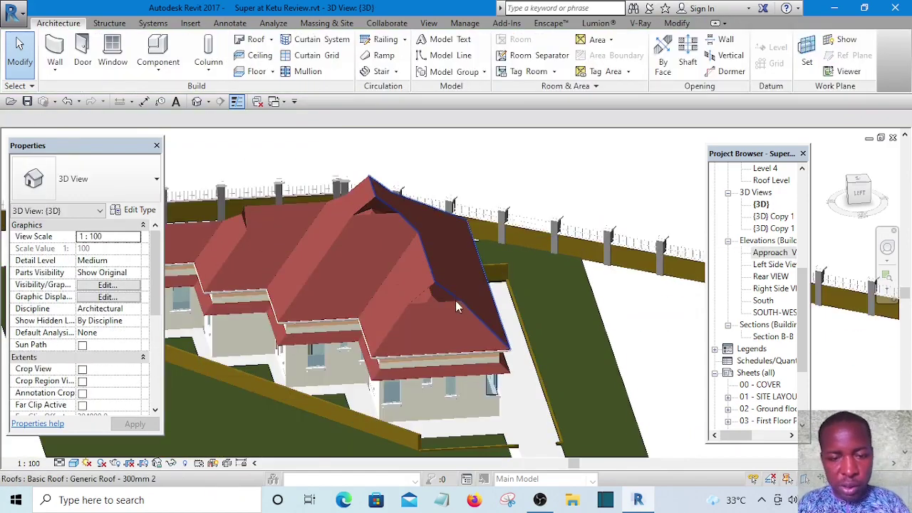
shift+middle_drag(517, 345, 570, 279)
shift+middle_drag(624, 265, 289, 250)
scroll(306, 289, up, 3)
scroll(306, 283, down, 5)
scroll(289, 249, up, 3)
scroll(292, 247, down, 3)
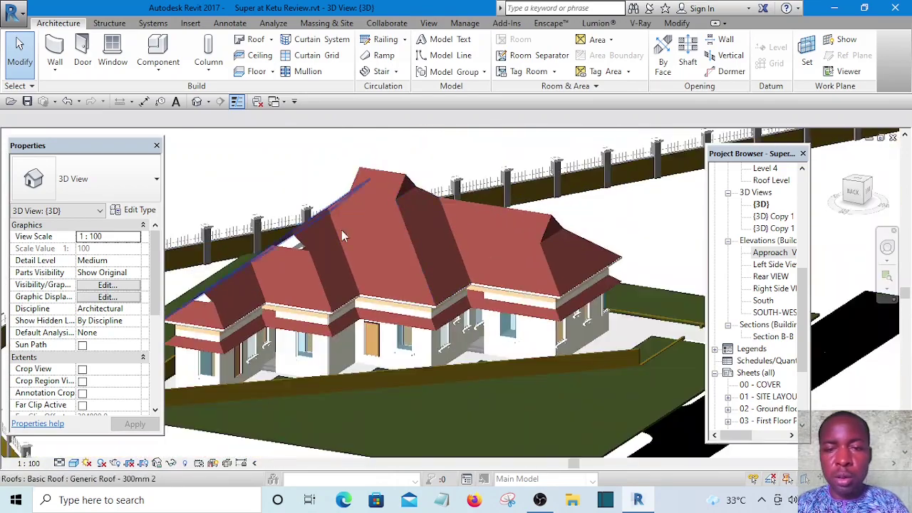
shift+middle_drag(503, 273, 421, 358)
scroll(443, 282, up, 3)
scroll(479, 286, down, 1)
scroll(552, 283, up, 1)
scroll(523, 306, up, 1)
shift+middle_drag(527, 331, 478, 269)
scroll(554, 236, down, 2)
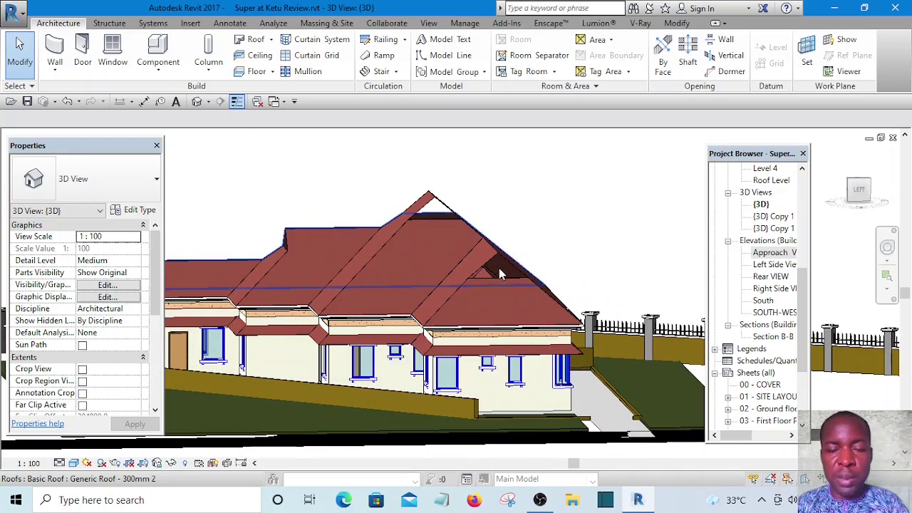
scroll(537, 214, down, 5)
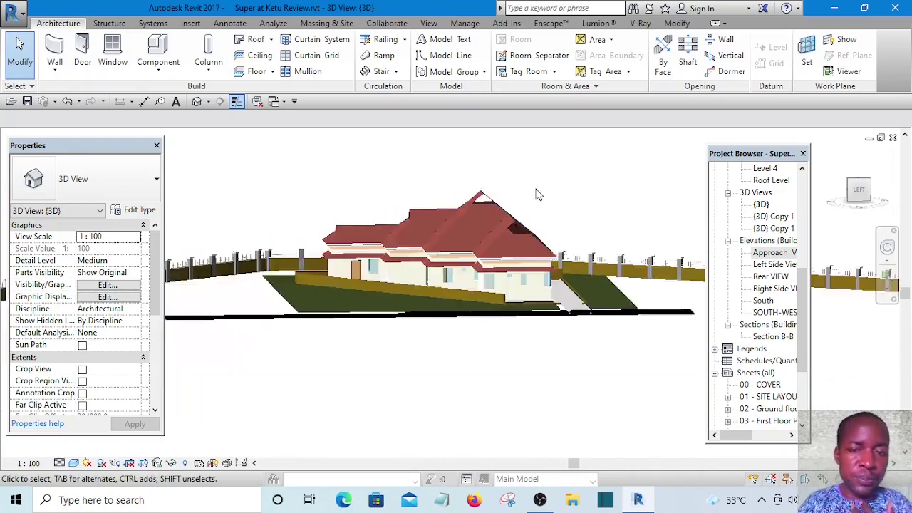
shift+middle_drag(443, 151, 311, 140)
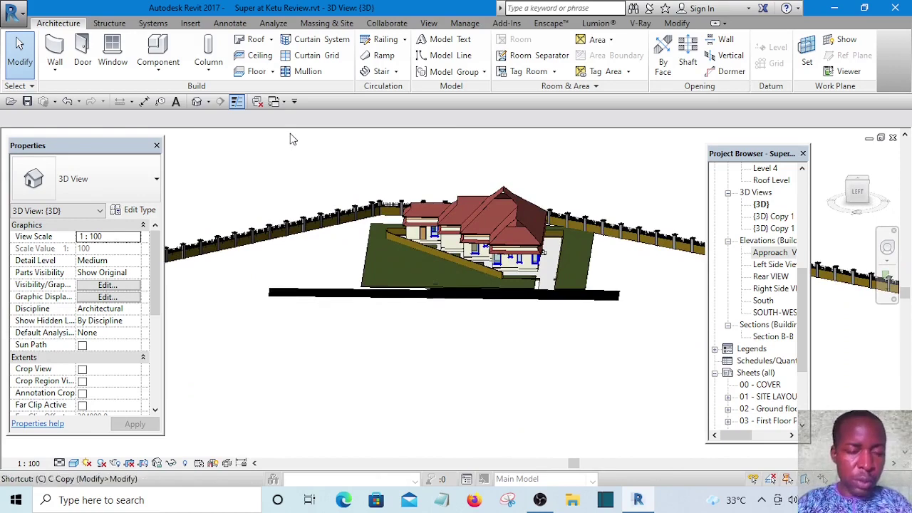
Start placing a component and choose the dutch gable2 family type
key(m)
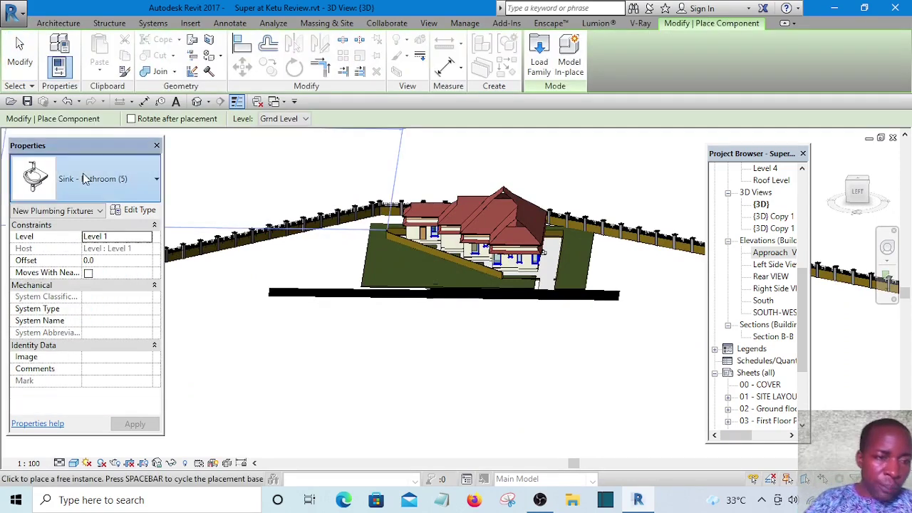
click(84, 179)
scroll(178, 295, down, 2)
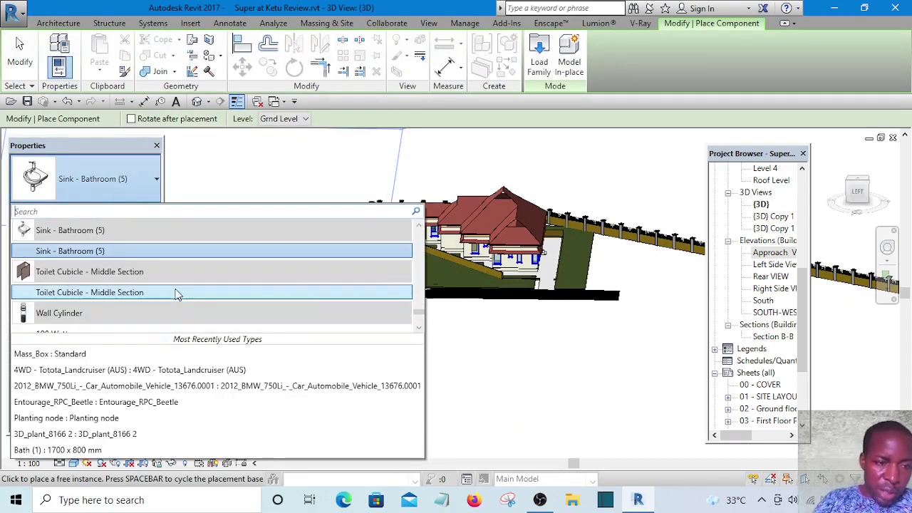
scroll(178, 295, down, 5)
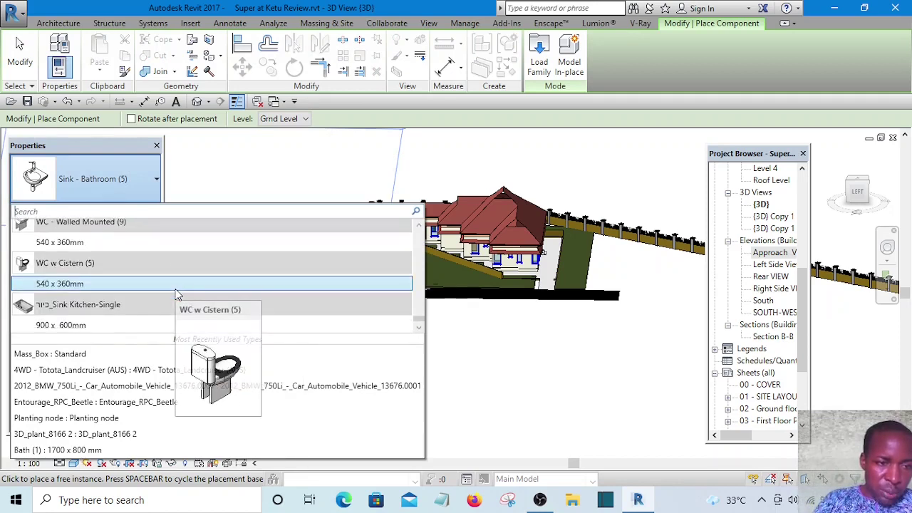
scroll(131, 283, up, 10)
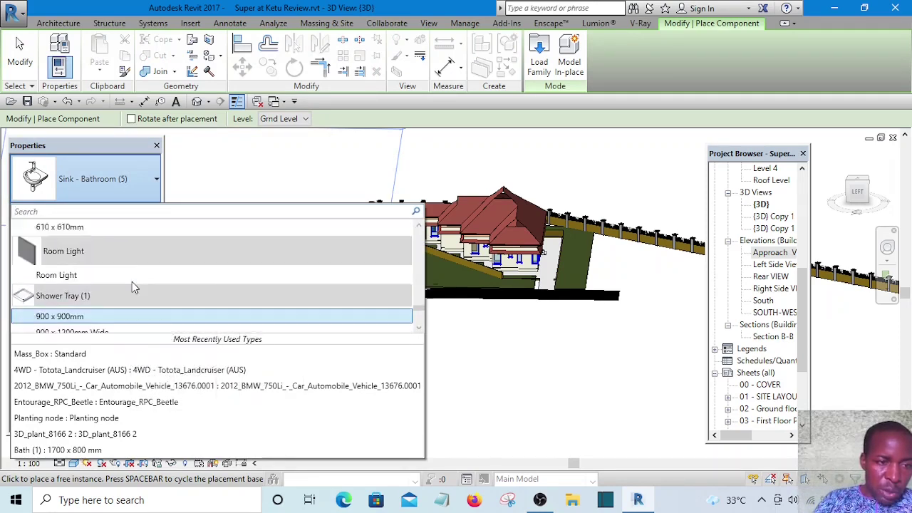
scroll(134, 283, up, 8)
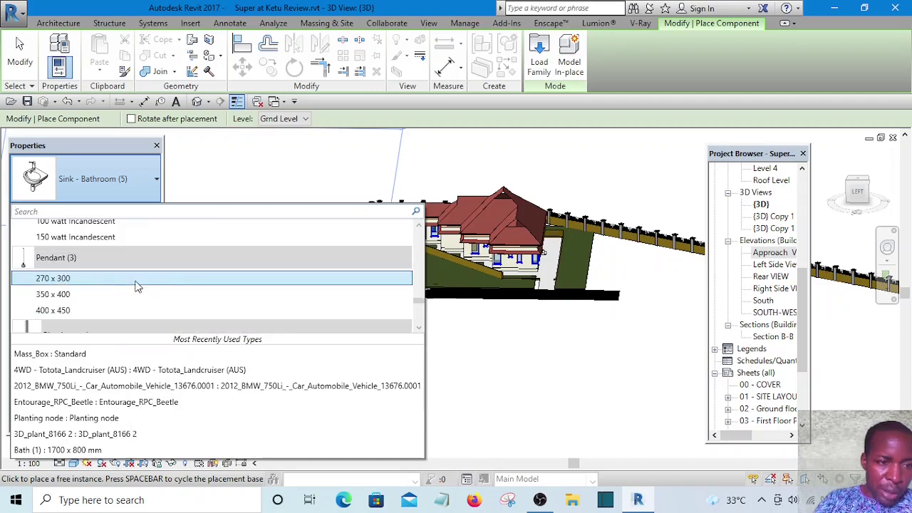
scroll(137, 287, up, 10)
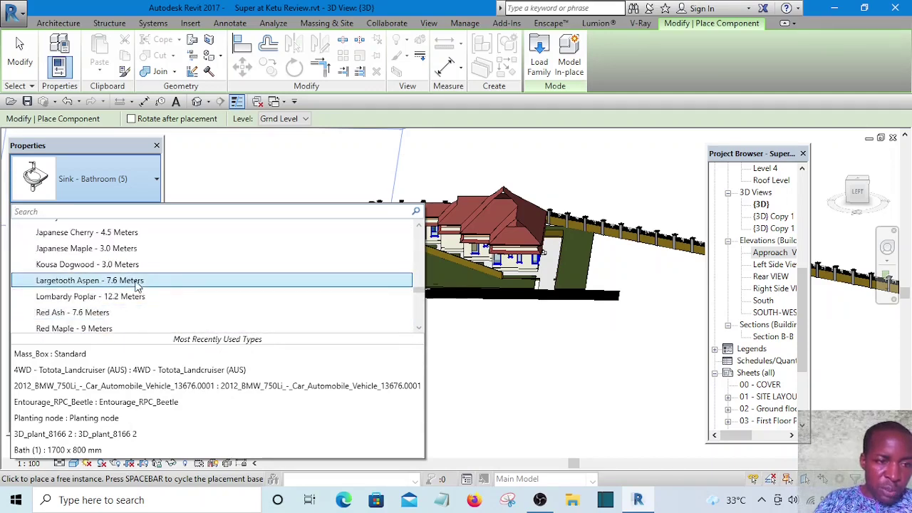
scroll(138, 286, up, 12)
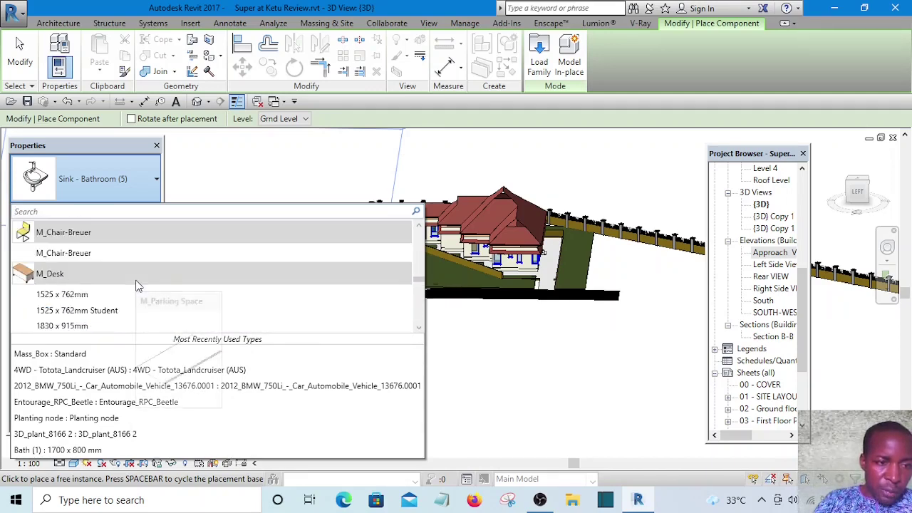
scroll(137, 280, up, 12)
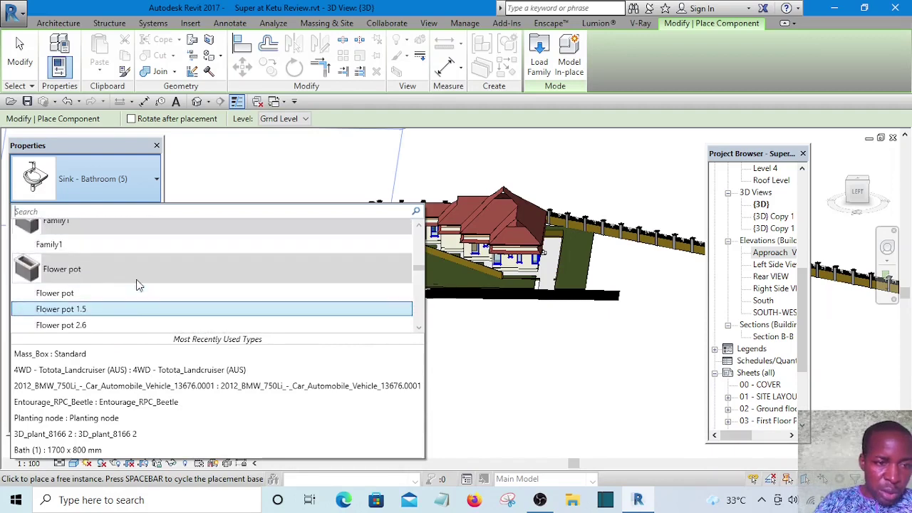
scroll(139, 285, up, 3)
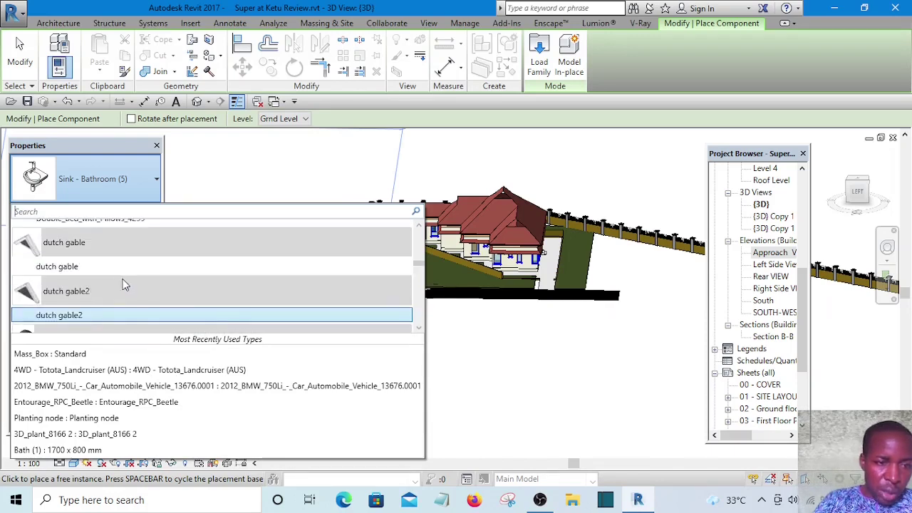
click(74, 317)
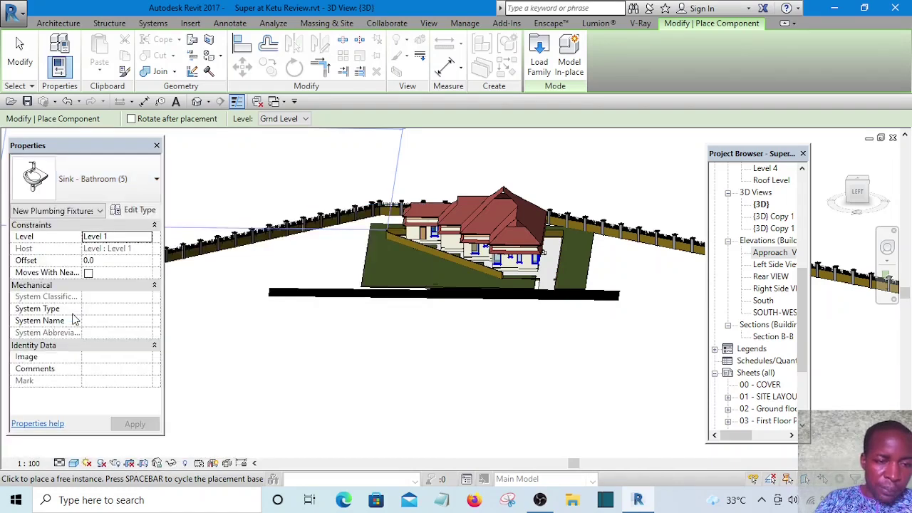
Place one dutch gable2 component in the open space beside the house in 3D and end the placement
scroll(570, 210, up, 2)
scroll(570, 209, up, 4)
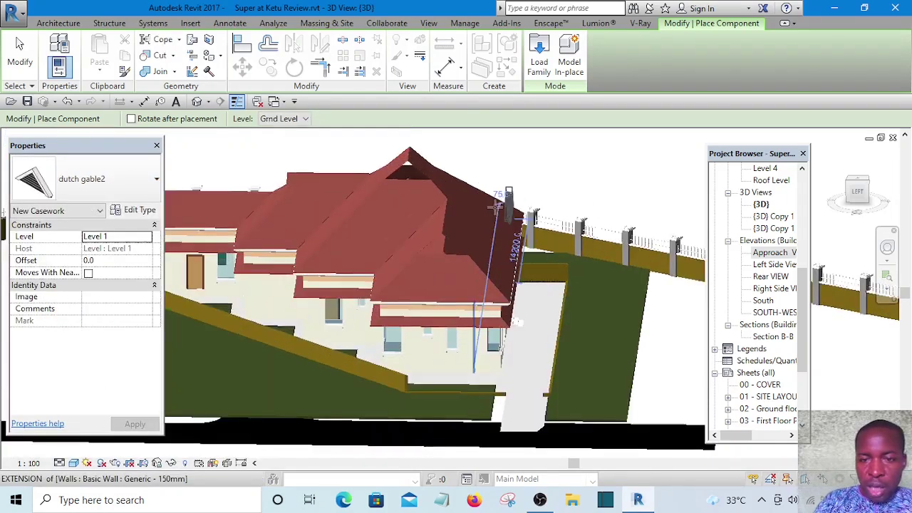
scroll(464, 281, down, 3)
scroll(441, 328, up, 2)
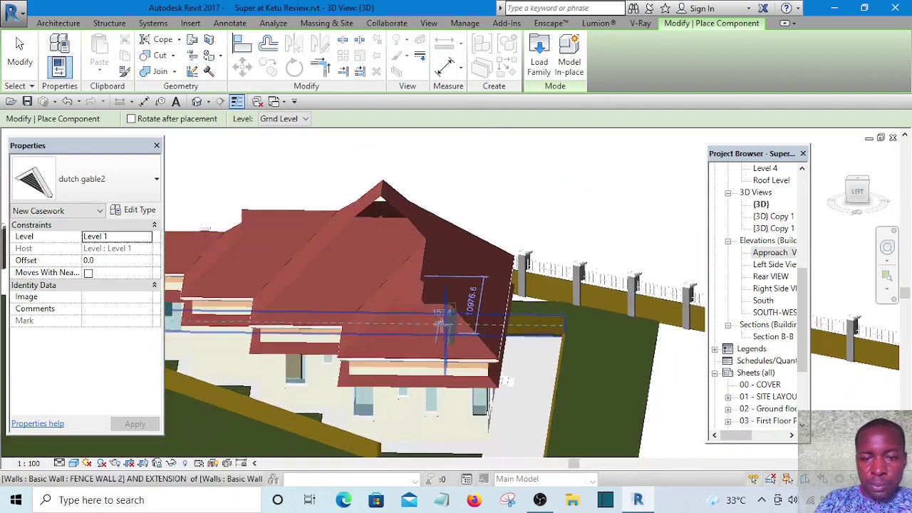
scroll(520, 317, down, 1)
scroll(420, 262, down, 2)
scroll(481, 324, up, 1)
scroll(431, 309, up, 4)
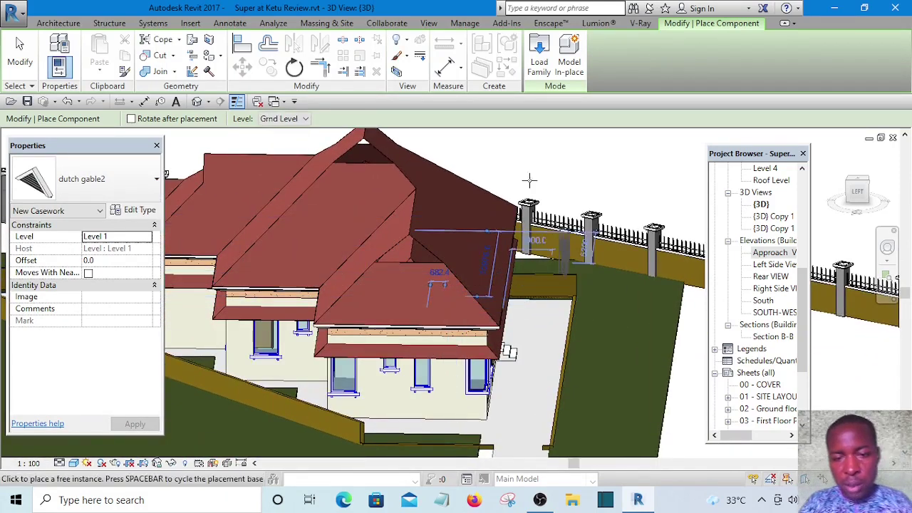
key(Escape)
key(Escape)
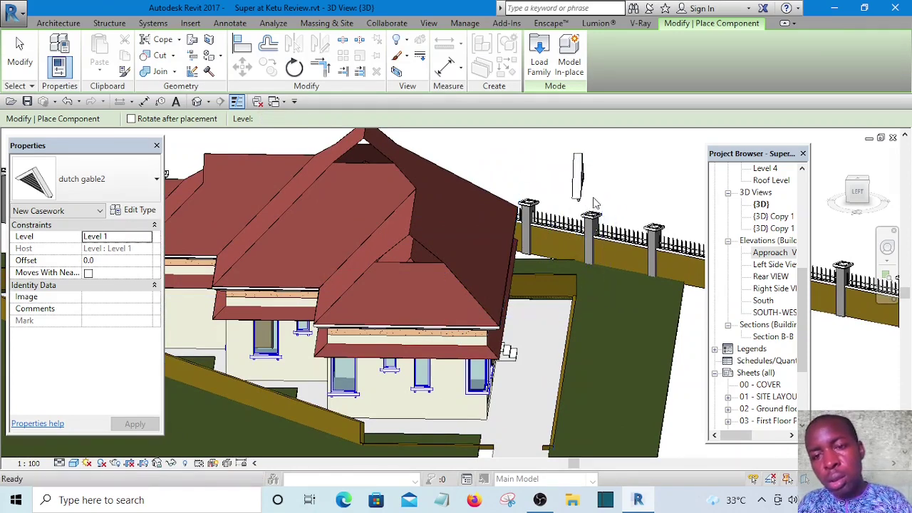
Open the ROOF PLAN floor plan view
scroll(466, 200, down, 5)
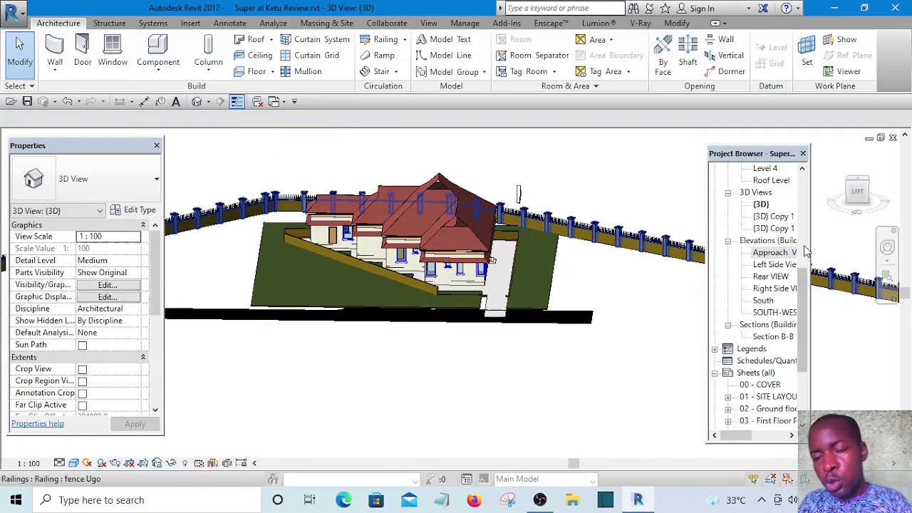
drag(808, 296, 798, 184)
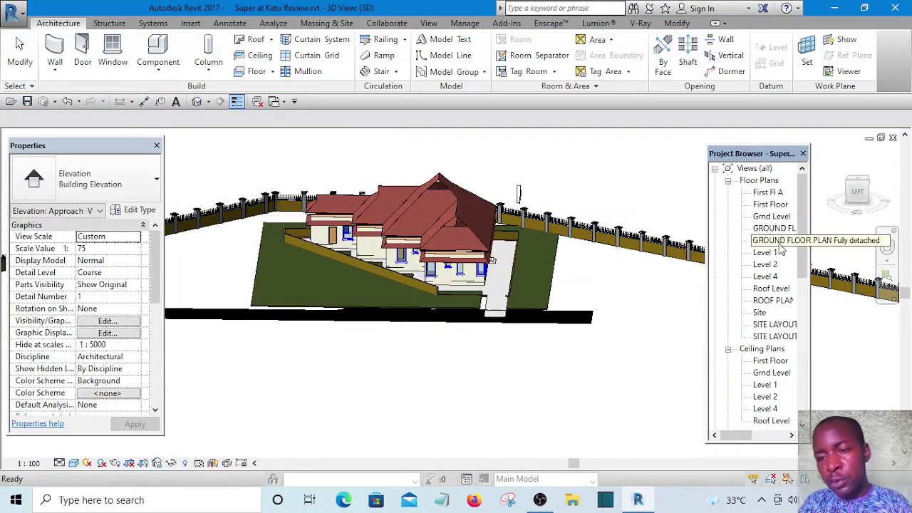
double_click(774, 301)
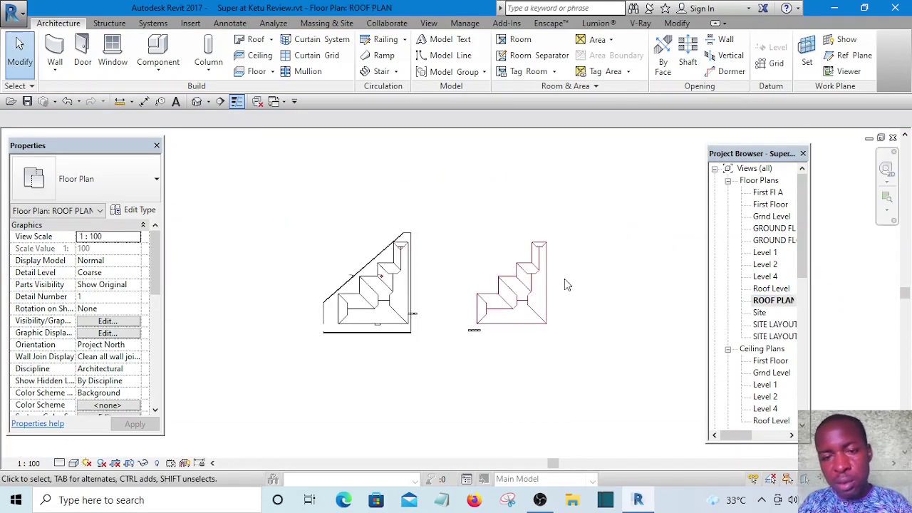
Rotate the dutch gable2 component at the boundary wall beside the house by 90 degrees
scroll(479, 333, up, 5)
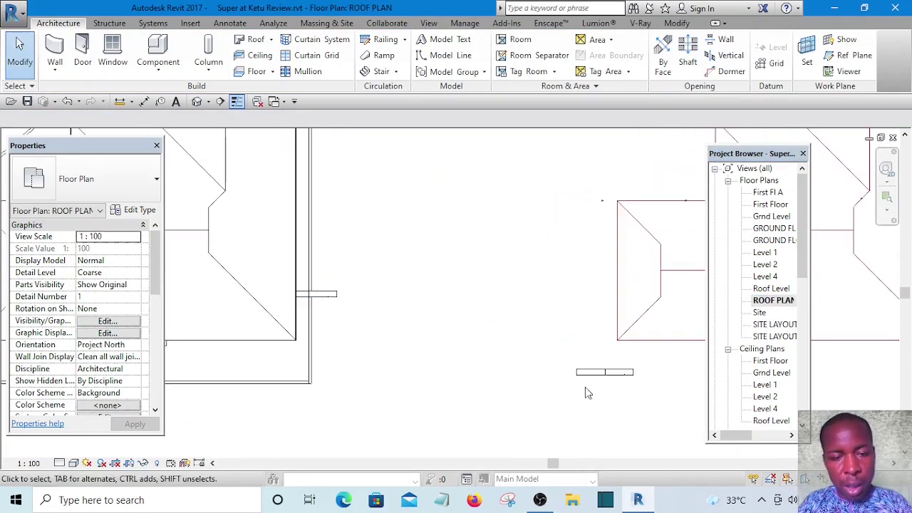
scroll(471, 342, down, 3)
scroll(472, 342, up, 4)
click(455, 322)
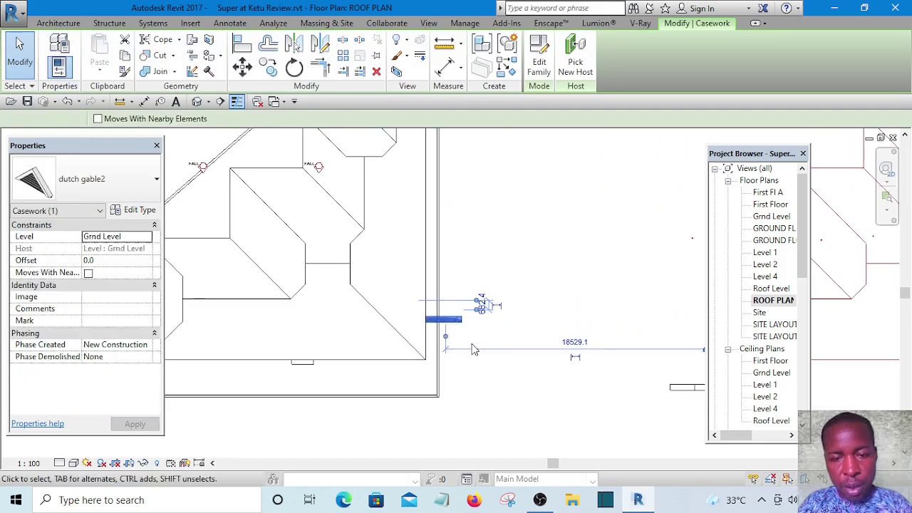
click(292, 71)
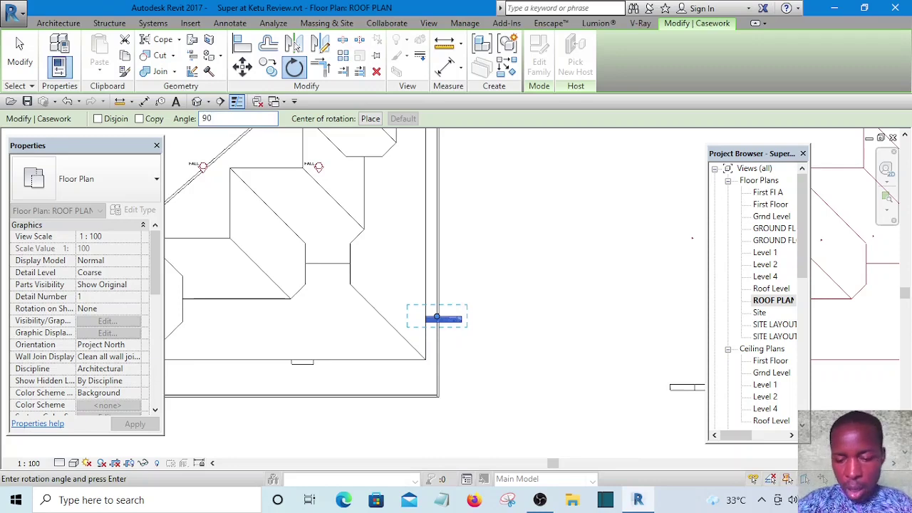
key(Return)
click(519, 261)
Shift the rotated dutch gable2 outward, clear of the boundary wall line
scroll(446, 324, up, 3)
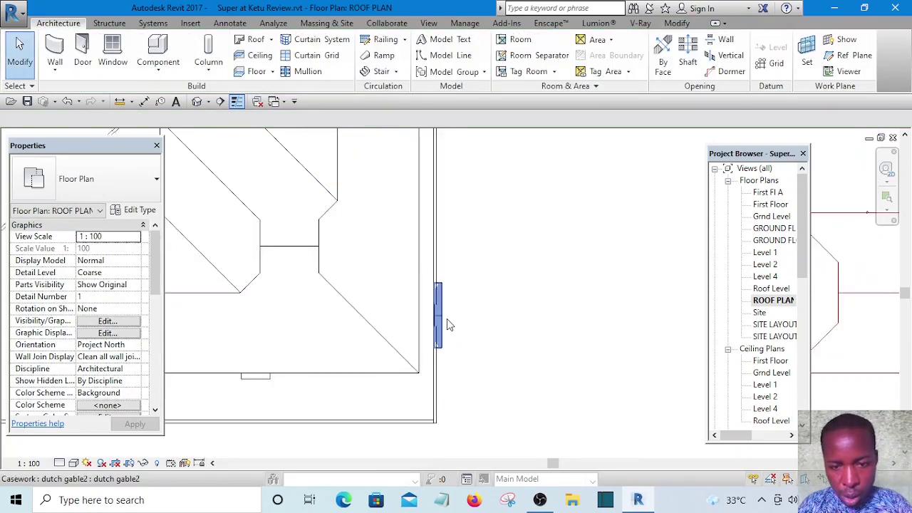
drag(440, 319, 483, 315)
click(538, 321)
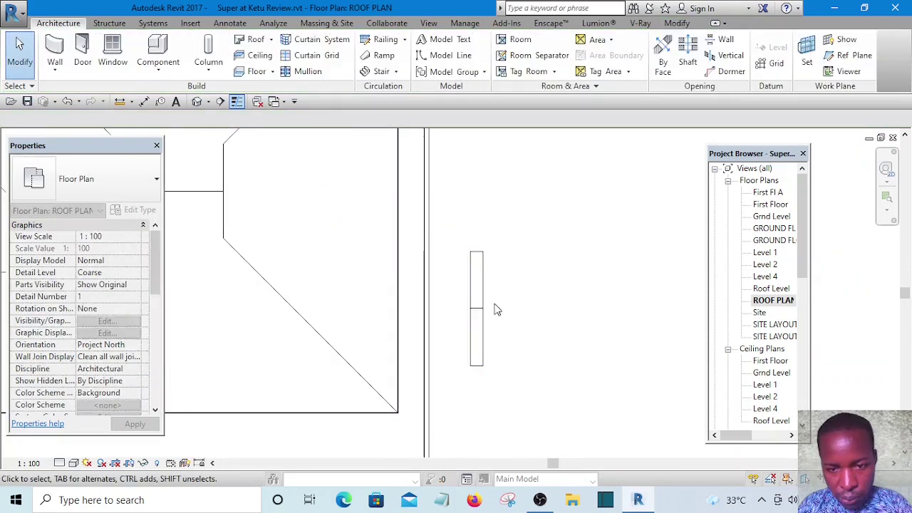
Move the rotated dutch gable2 by its edge midpoint onto the short ridge between the main roof's two facing gable openings
scroll(475, 288, up, 2)
click(476, 293)
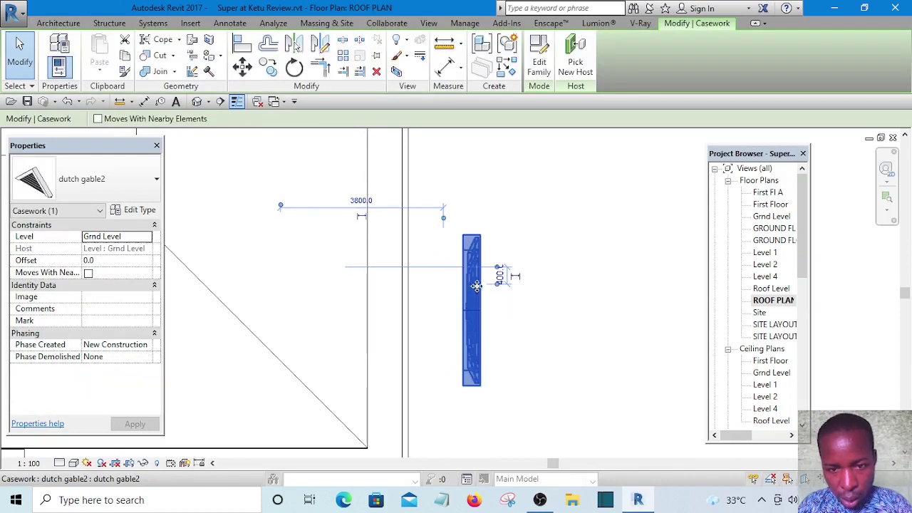
scroll(563, 328, down, 3)
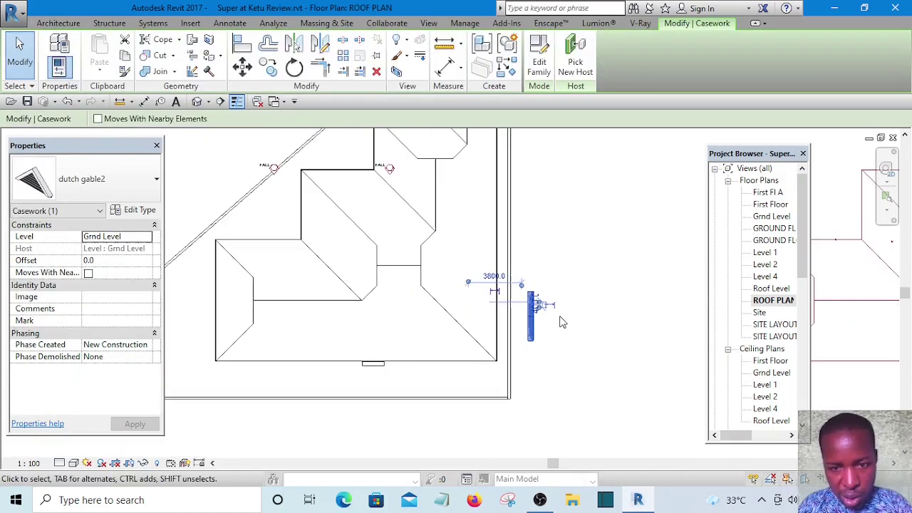
click(242, 71)
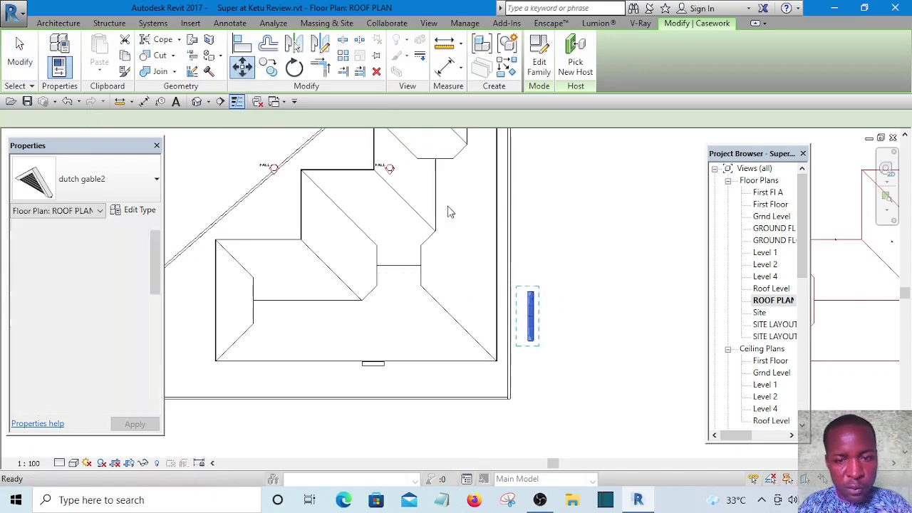
scroll(531, 313, up, 5)
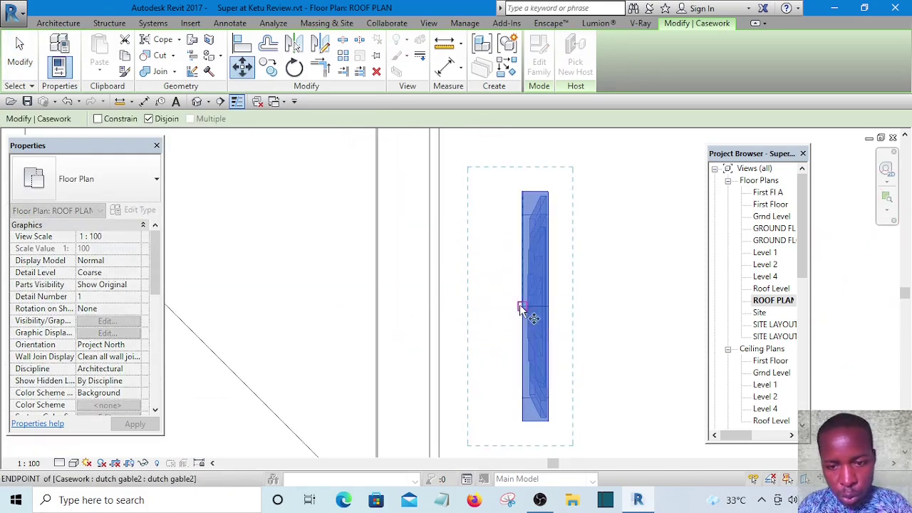
click(521, 308)
scroll(473, 271, down, 5)
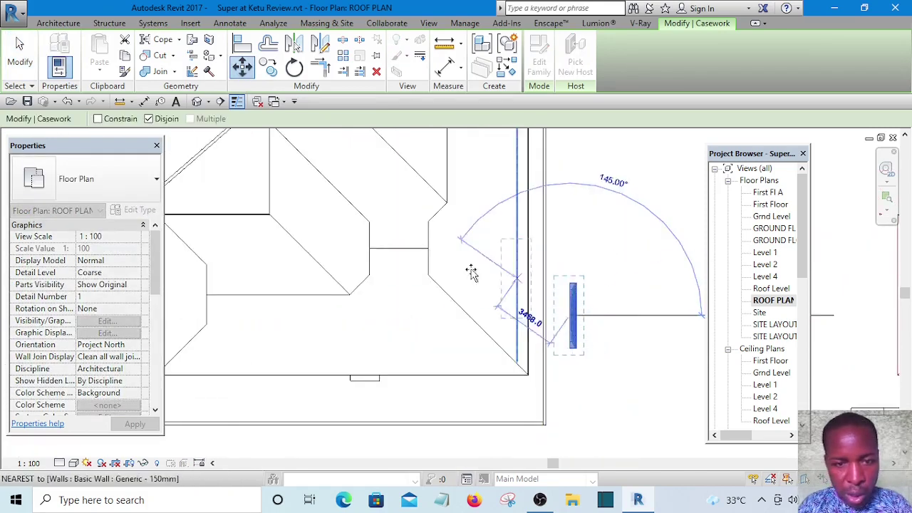
click(404, 255)
Nudge the dutch gable2 along the short ridge until its outer face lines up with the gable edge facing the boundary wall
scroll(484, 265, up, 4)
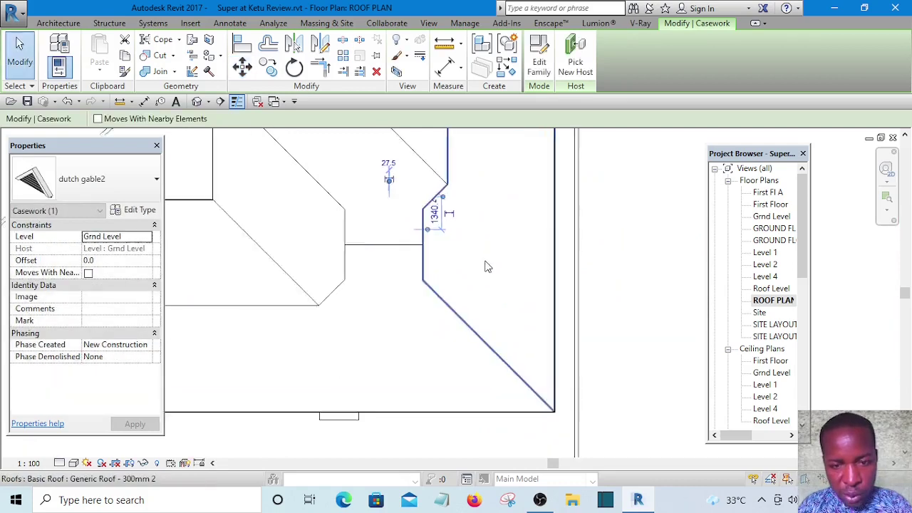
key(Right)
key(Right)
key(Right)
key(Right)
key(Right)
key(Right)
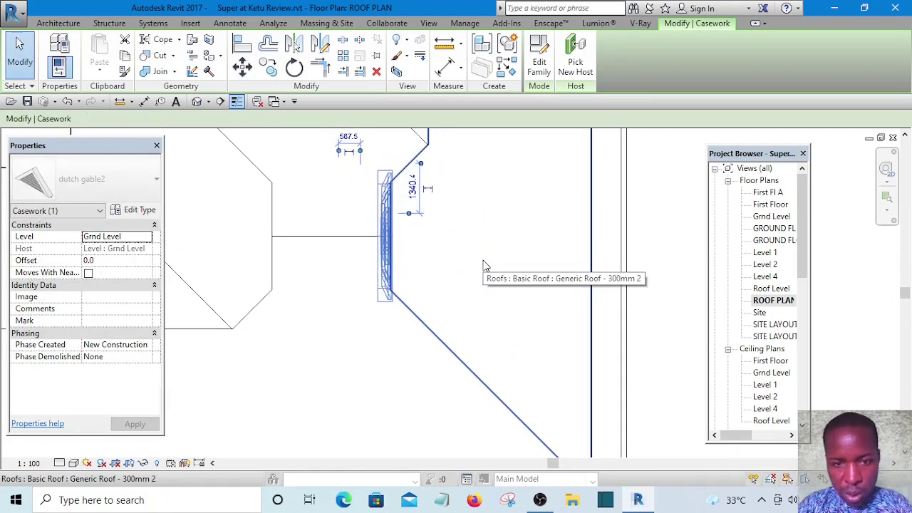
key(Left)
scroll(420, 255, down, 3)
click(570, 210)
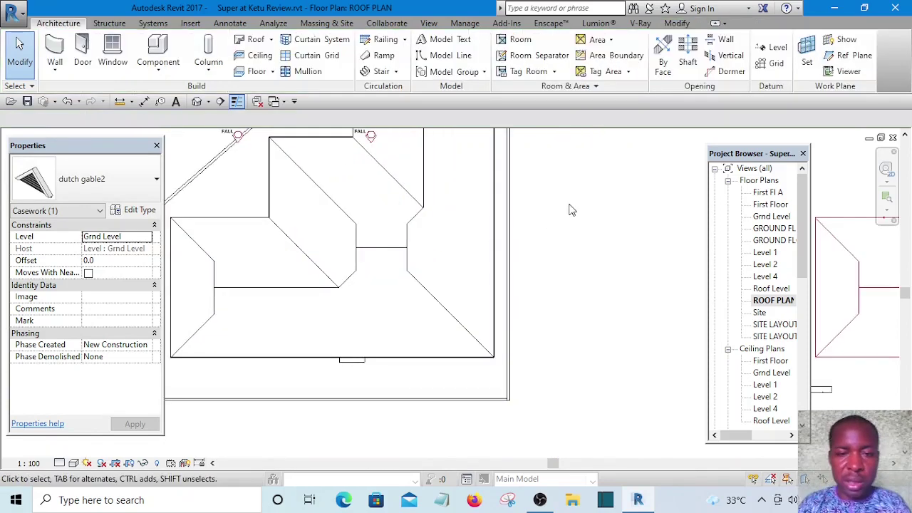
Move the unrotated dutch gable2 from beside the separate roof copy to the horizontal gable edge of the house's upper stepped wing
scroll(511, 227, down, 5)
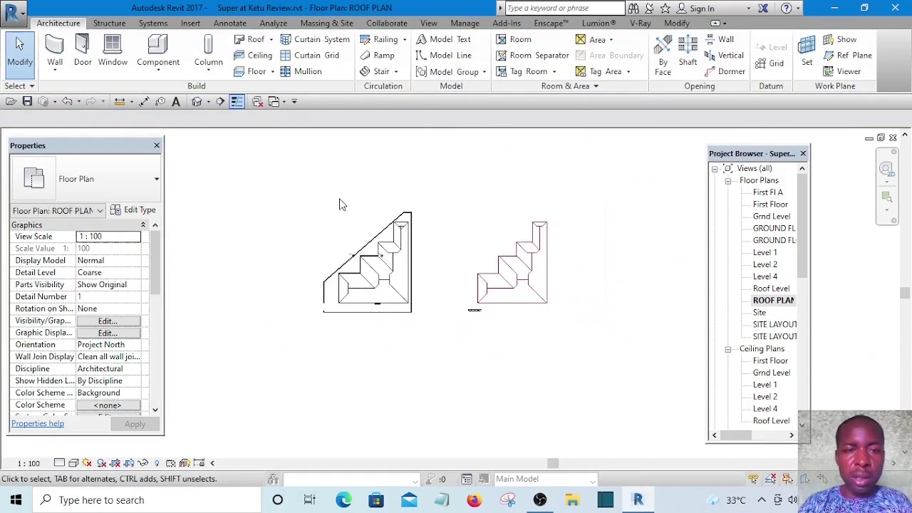
middle_drag(440, 292, 430, 253)
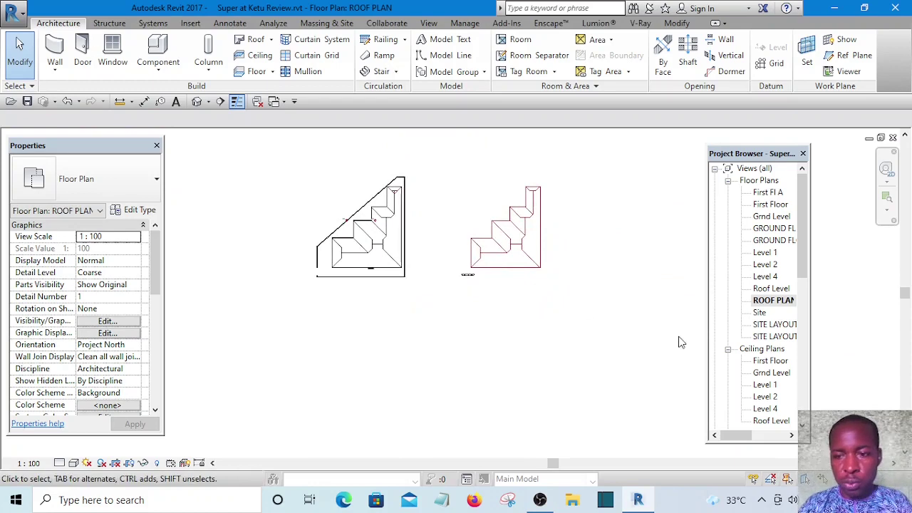
scroll(542, 278, up, 4)
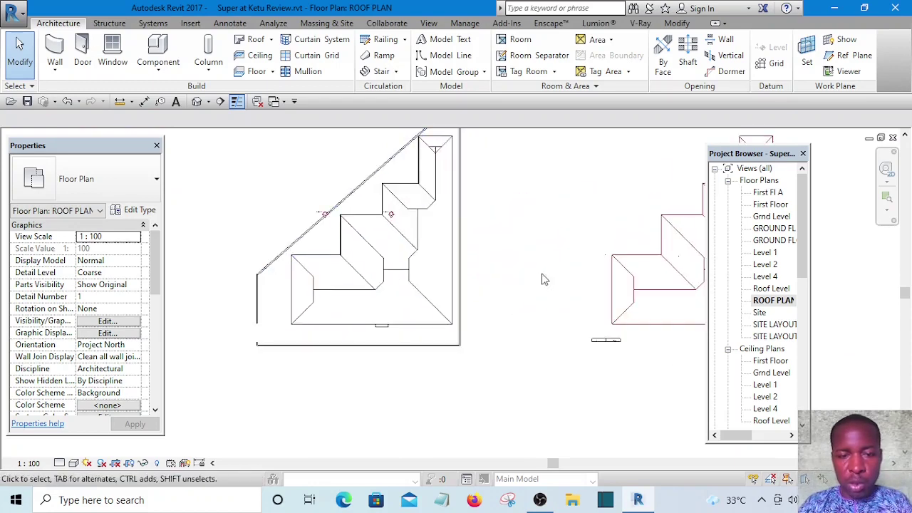
scroll(414, 278, up, 5)
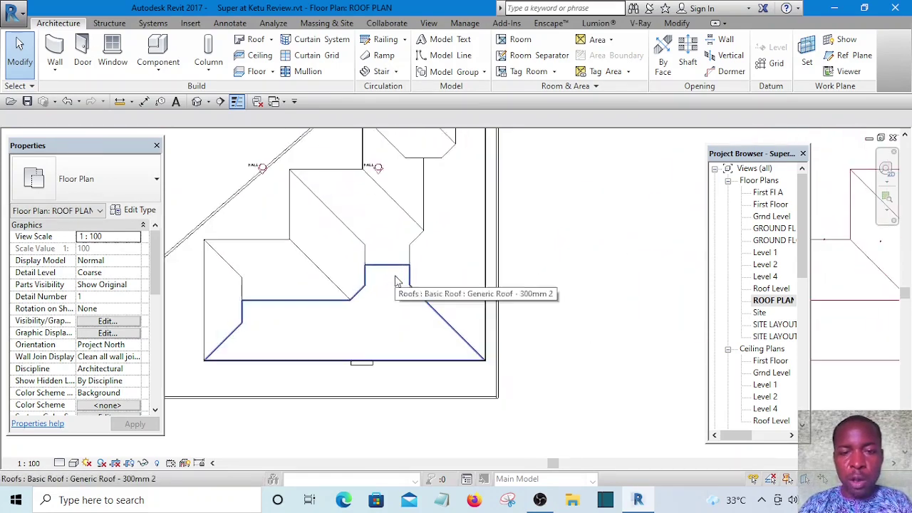
scroll(415, 277, down, 7)
middle_drag(516, 273, 507, 285)
scroll(503, 283, down, 2)
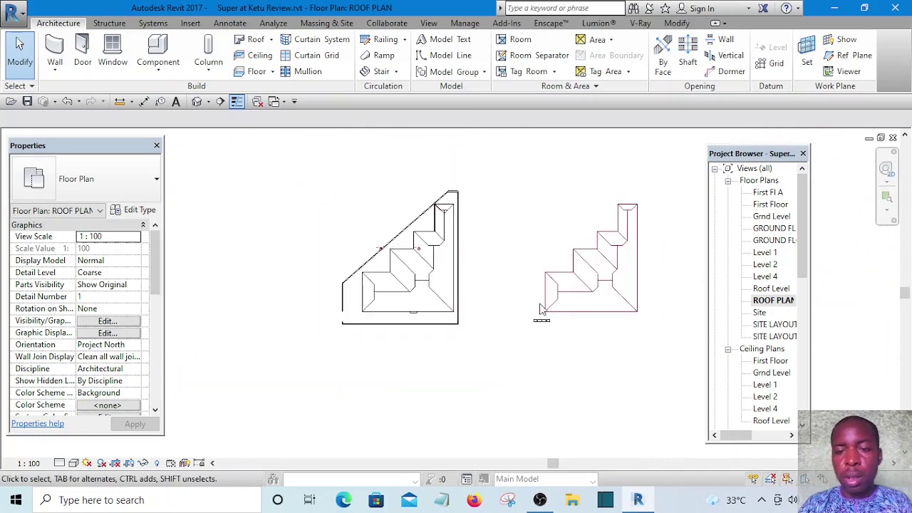
scroll(560, 330, up, 2)
scroll(537, 331, up, 2)
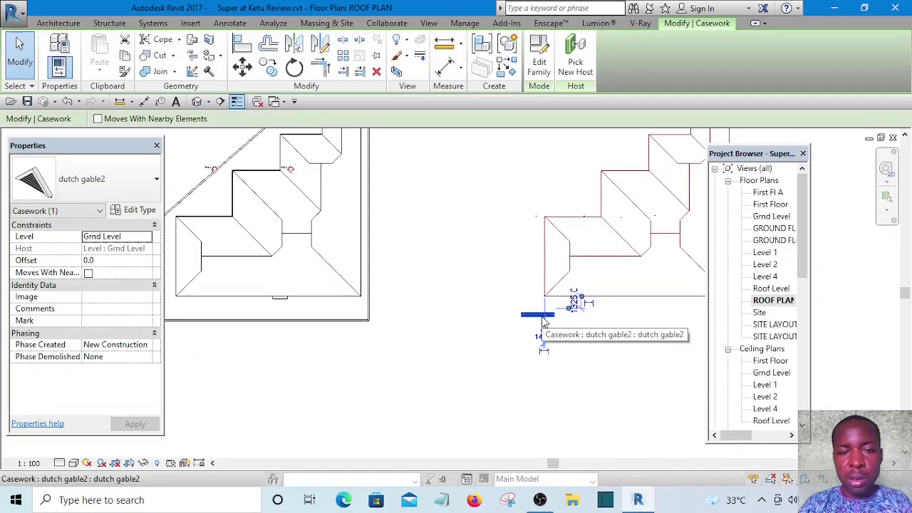
drag(544, 323, 328, 171)
scroll(460, 244, up, 3)
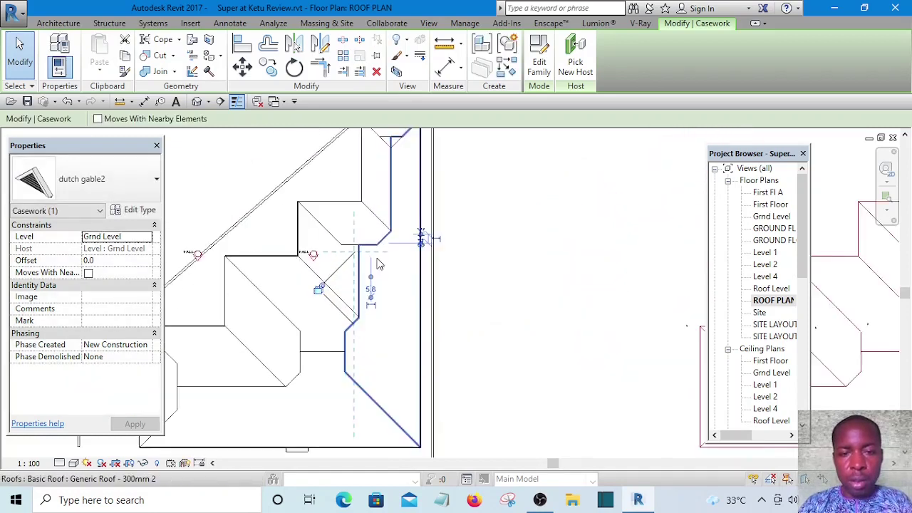
click(537, 264)
scroll(451, 226, down, 5)
middle_drag(509, 326, 480, 323)
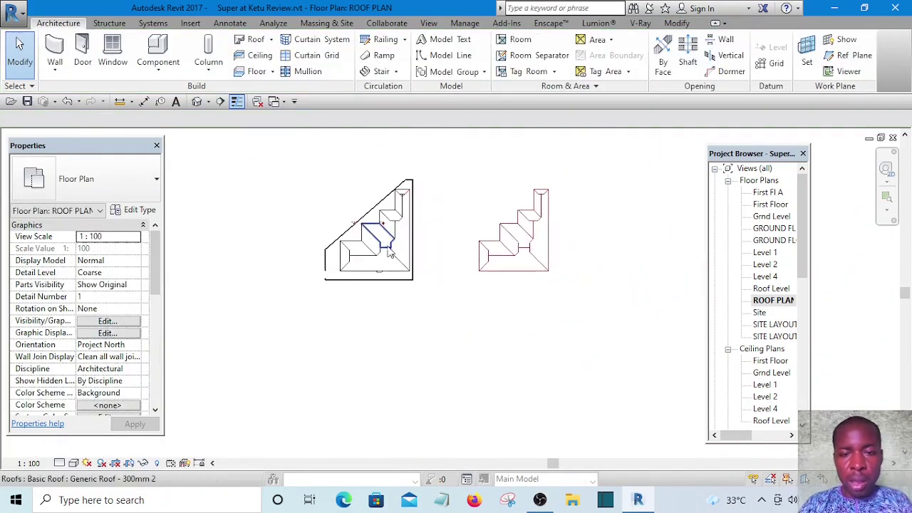
Reveal the hidden elements, unhide the Section B-B line across the house, and leave the reveal mode
click(157, 463)
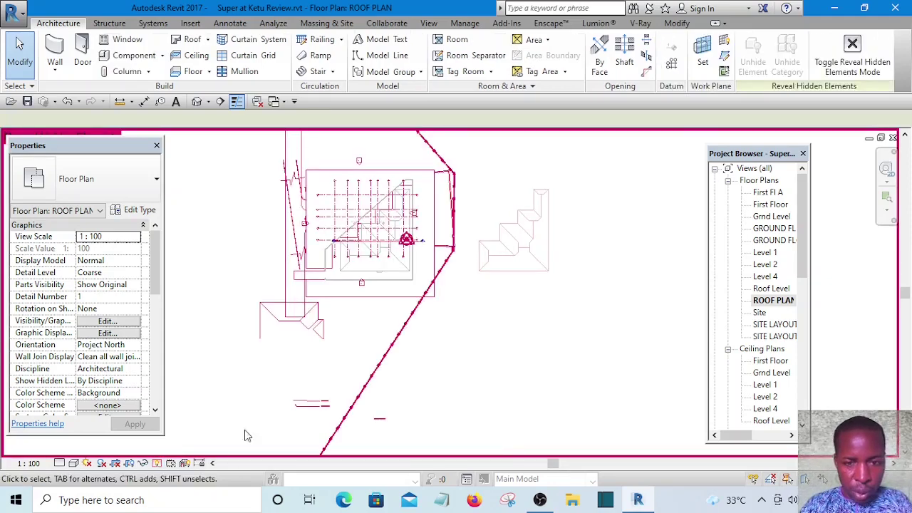
scroll(360, 243, up, 6)
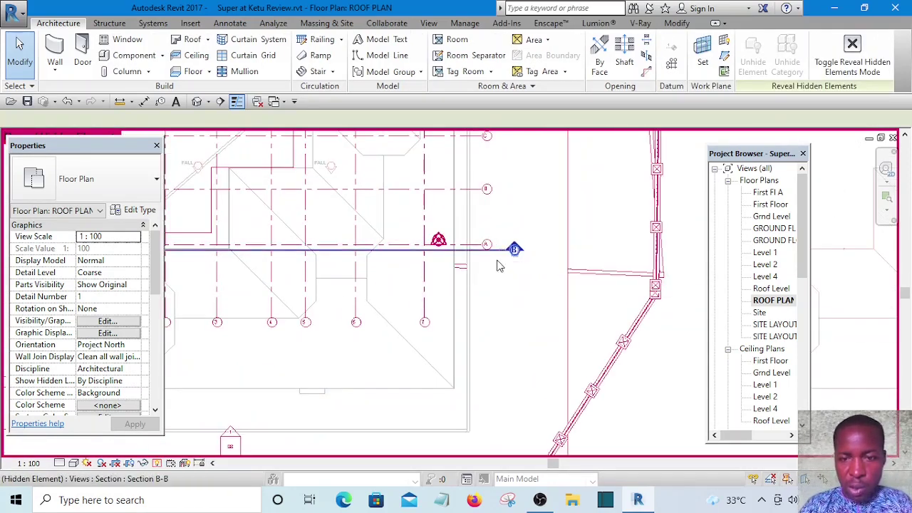
scroll(499, 264, down, 4)
scroll(485, 272, up, 2)
scroll(480, 270, up, 2)
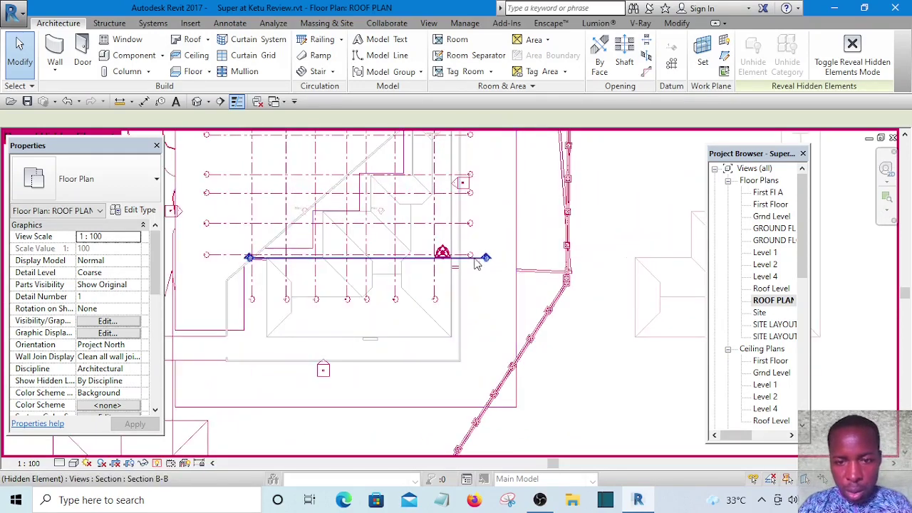
click(478, 262)
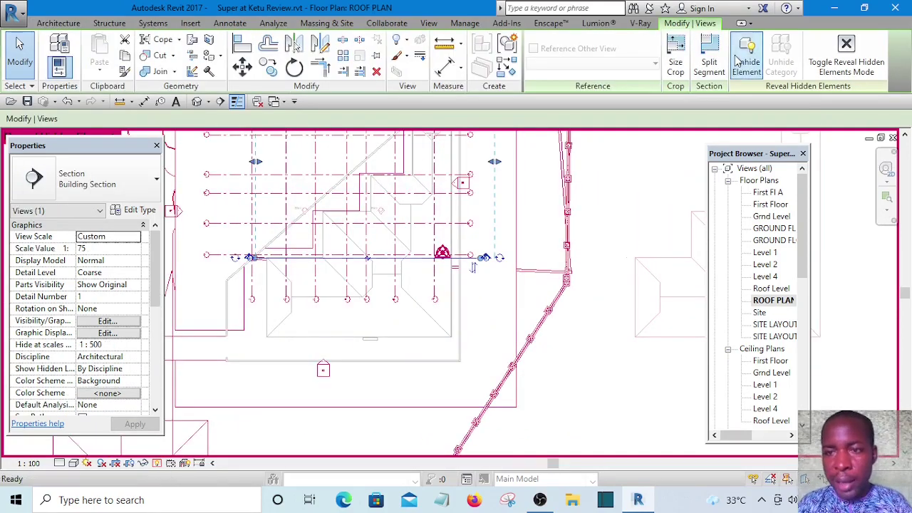
scroll(471, 258, down, 3)
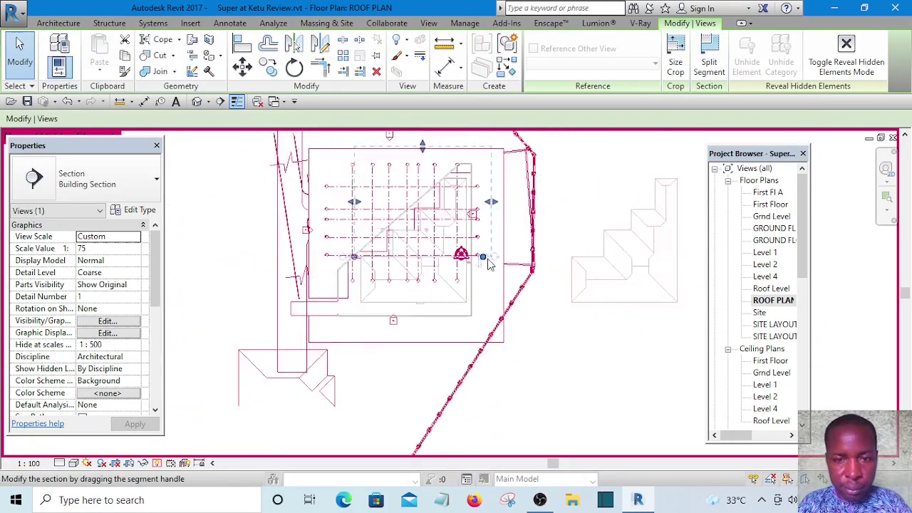
click(583, 193)
click(847, 57)
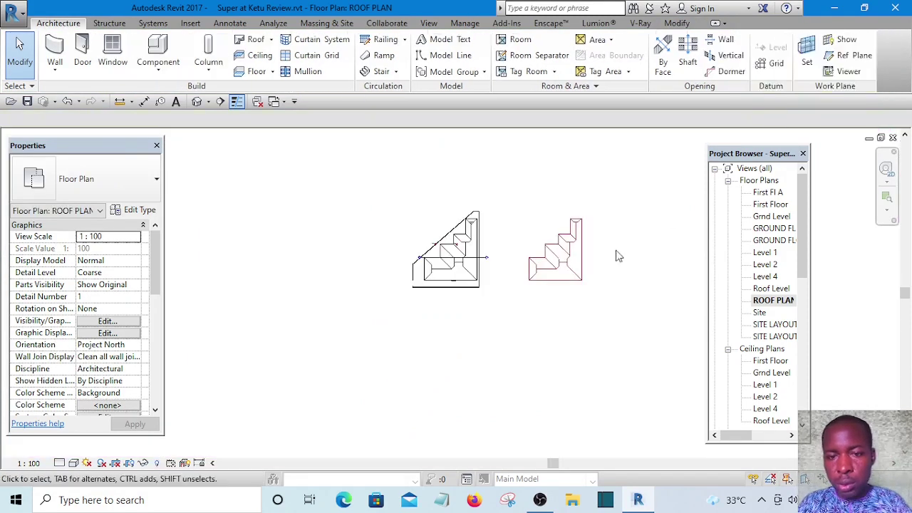
Move the Section B-B line onto the short ridge between the two facing gable openings, nudging it into line
scroll(417, 292, up, 5)
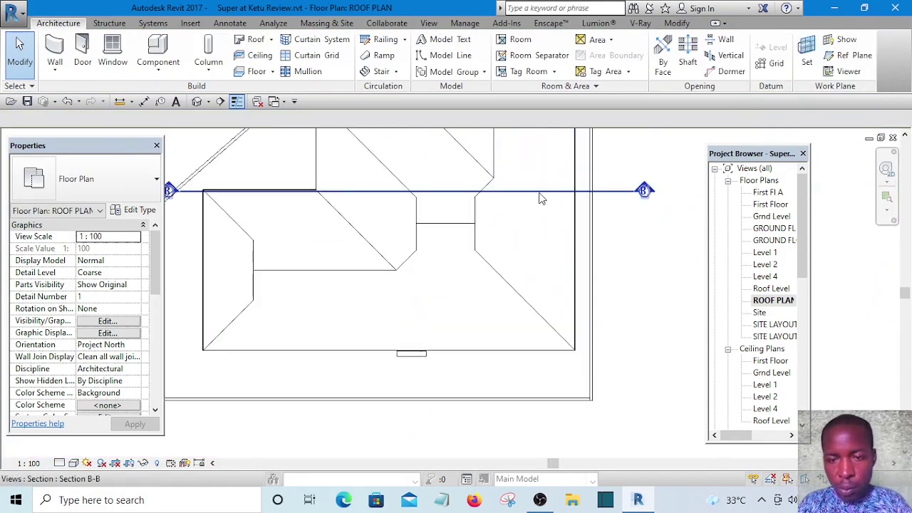
click(540, 192)
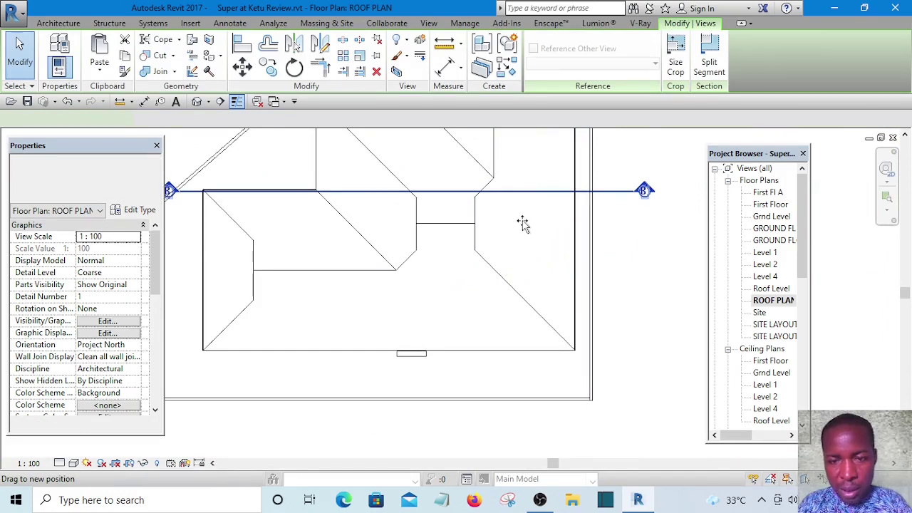
drag(521, 246, 525, 246)
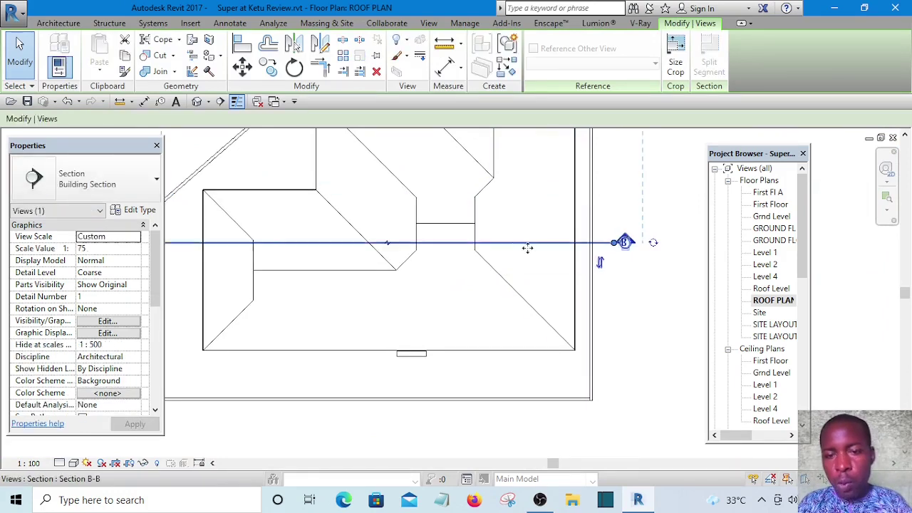
scroll(506, 246, up, 3)
scroll(481, 243, up, 1)
mouse_move(476, 228)
mouse_down()
mouse_move(471, 202)
mouse_move(475, 211)
mouse_up()
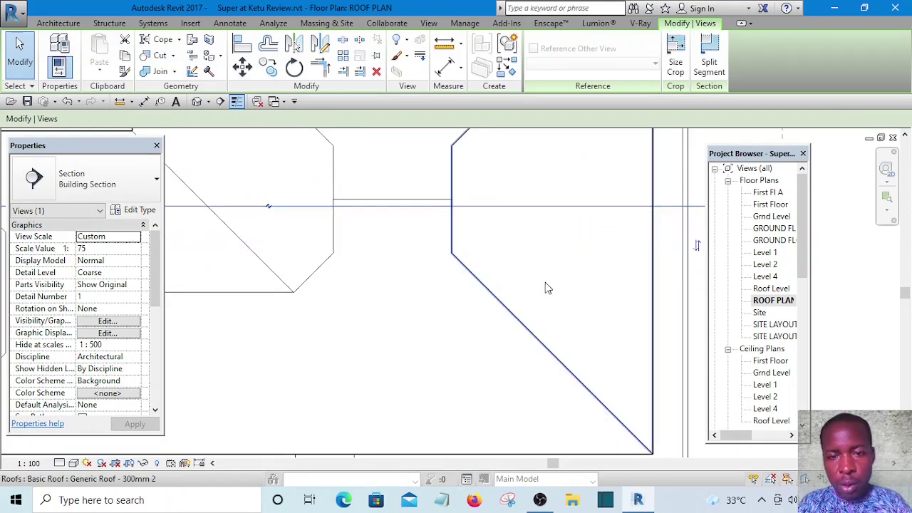
key(Escape)
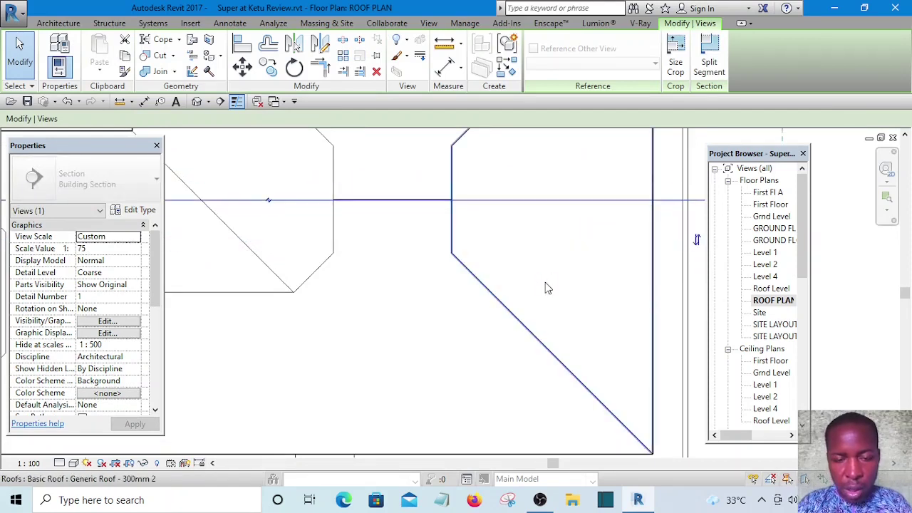
key(Down)
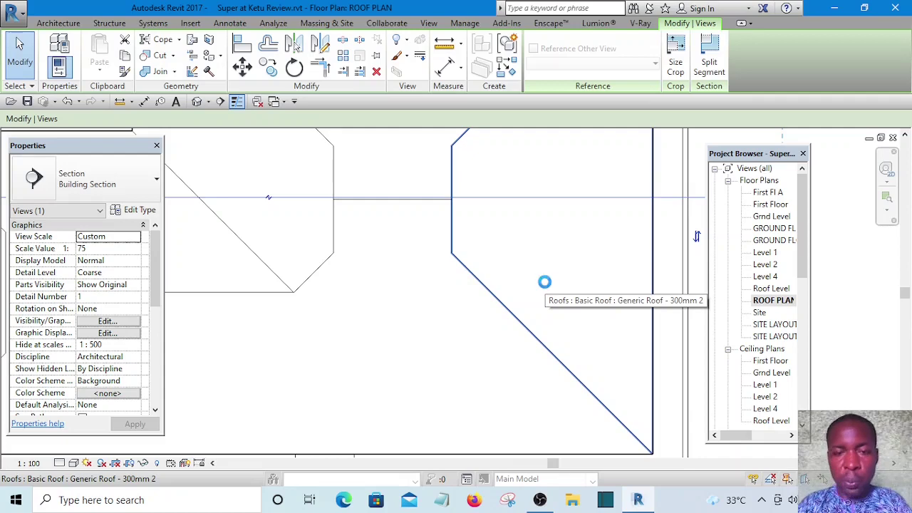
scroll(489, 302, down, 4)
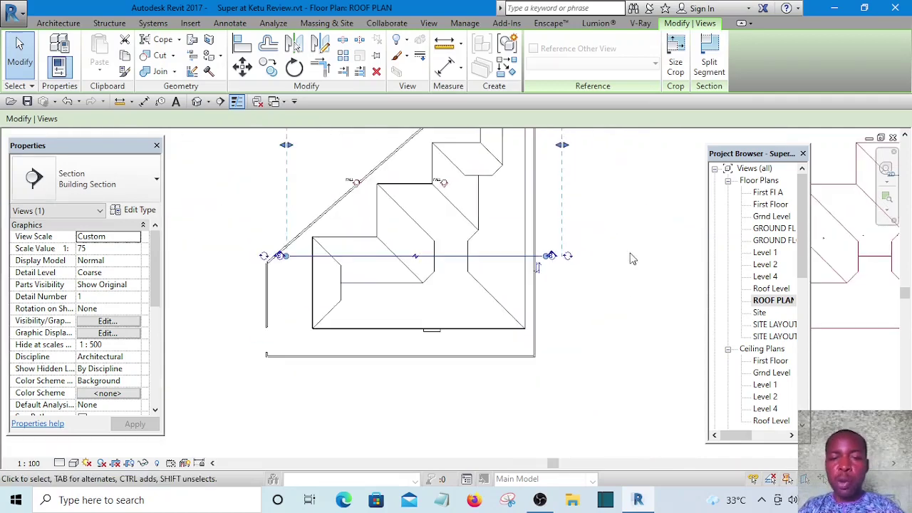
key(Escape)
scroll(545, 256, up, 2)
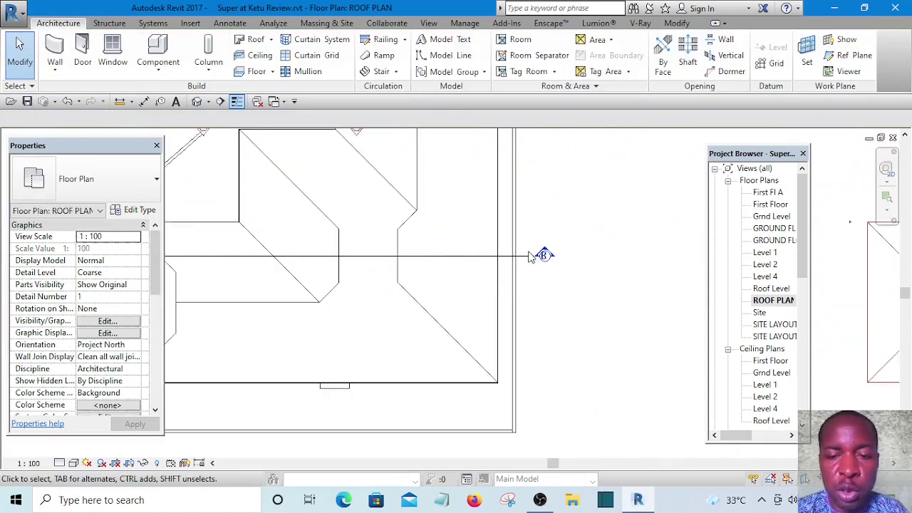
Open the Section B-B view from its section line in the roof plan
click(533, 256)
right_click(531, 258)
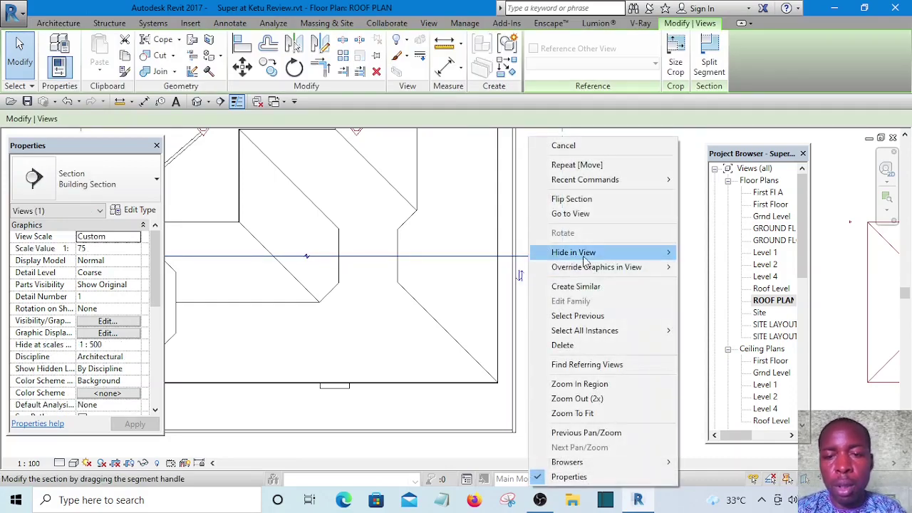
click(577, 214)
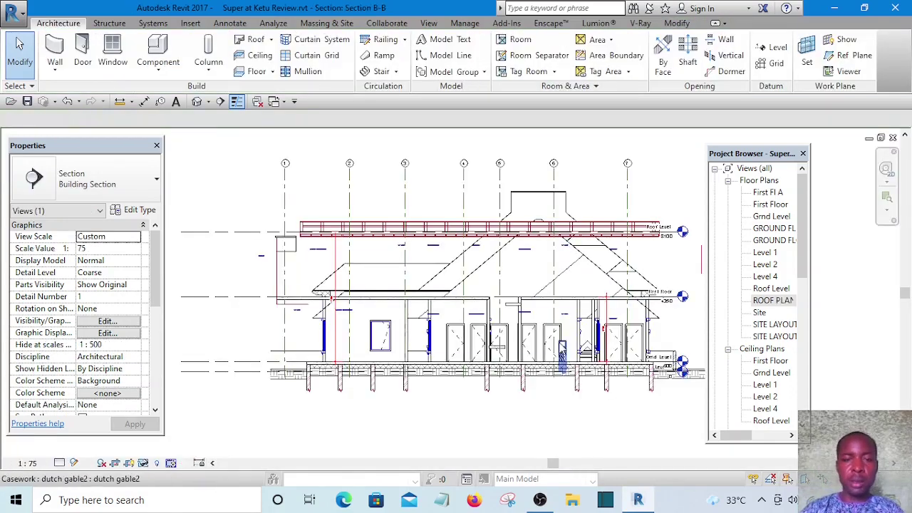
Move the side-on dutch gable2 vertically from ground level until its apex meets the main roof's top ridge, inside the gable opening above Roof Level
scroll(546, 331, up, 2)
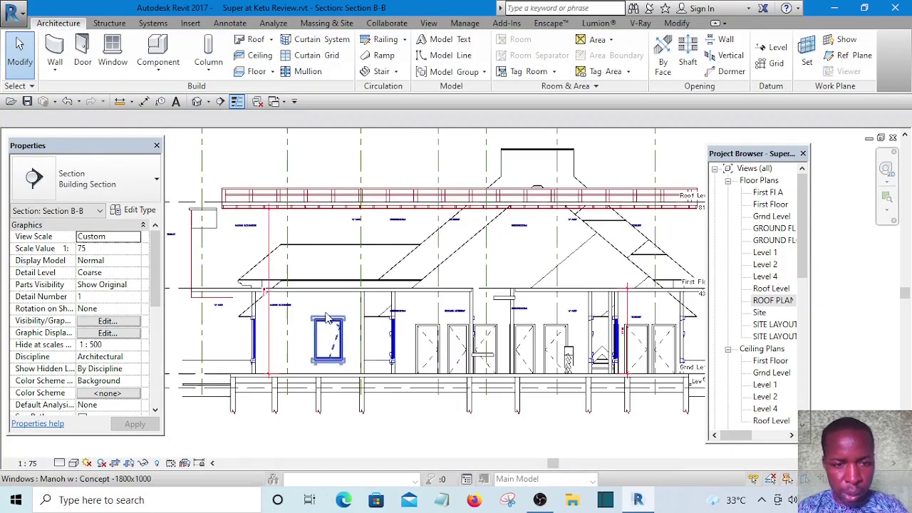
middle_drag(454, 312, 364, 321)
scroll(483, 201, up, 2)
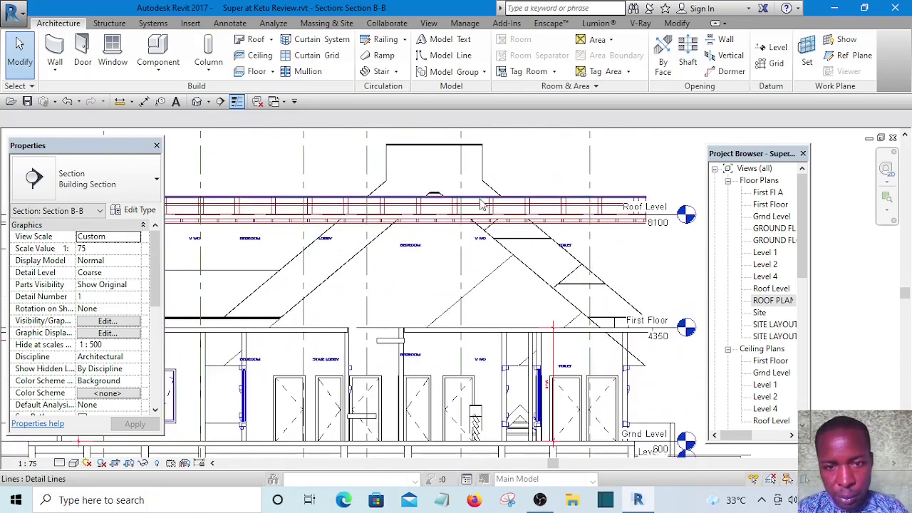
scroll(482, 205, down, 5)
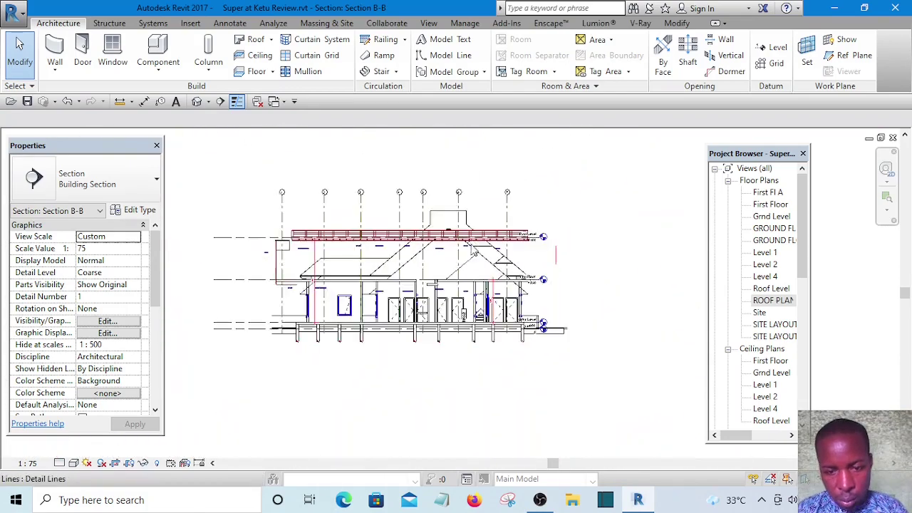
scroll(442, 321, up, 6)
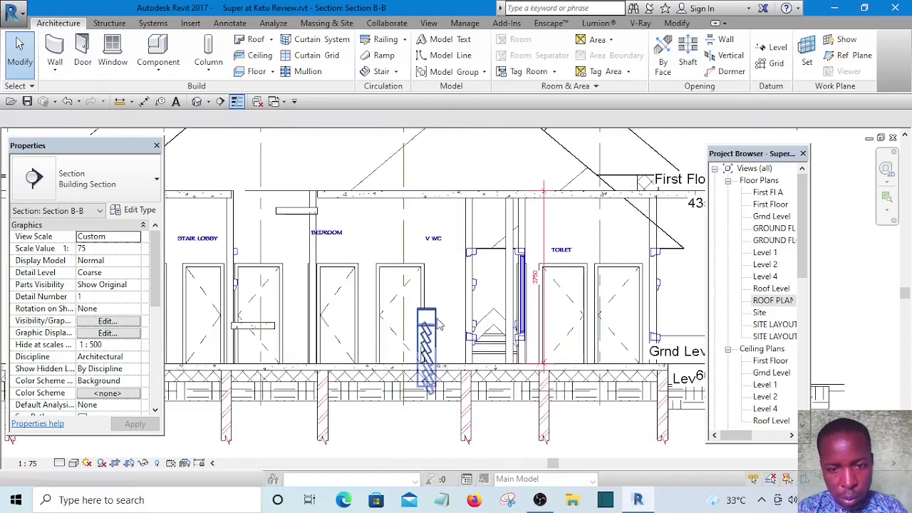
click(439, 324)
scroll(434, 313, down, 4)
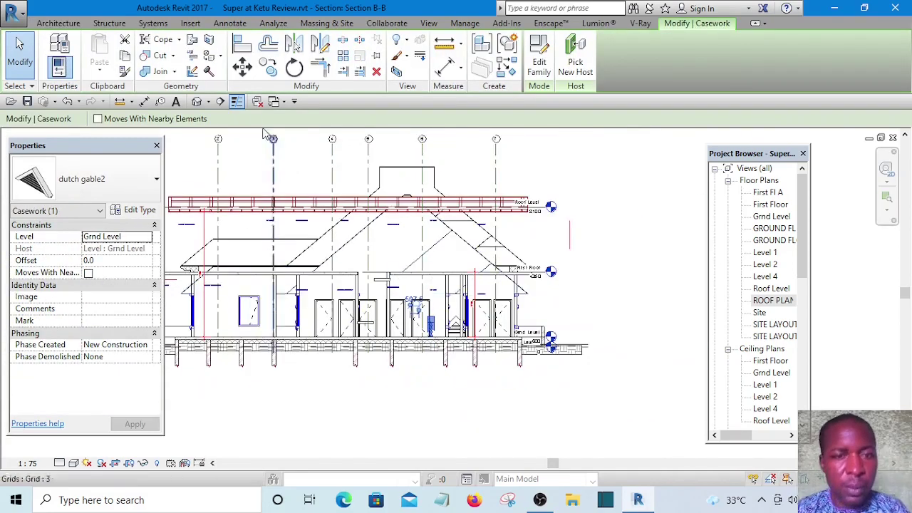
click(242, 68)
scroll(445, 335, up, 6)
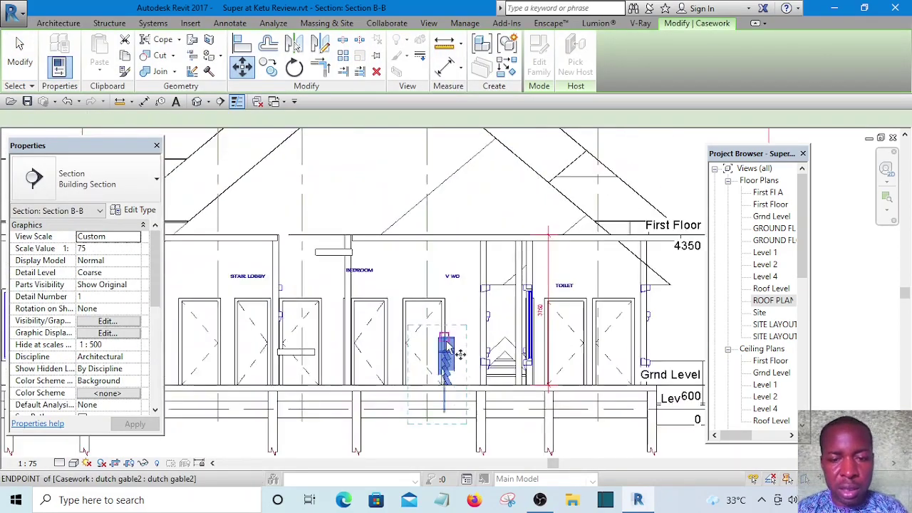
scroll(447, 340, up, 2)
scroll(448, 333, down, 5)
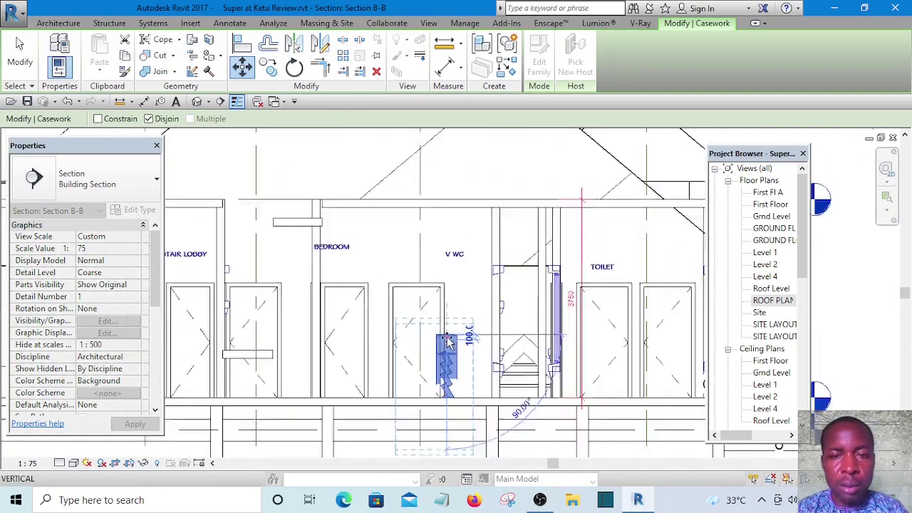
scroll(448, 209, up, 2)
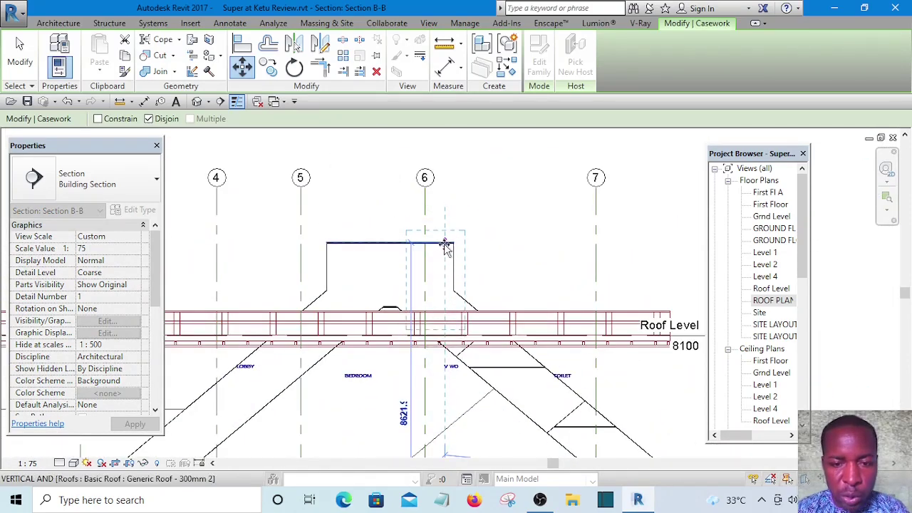
click(445, 244)
scroll(471, 227, up, 3)
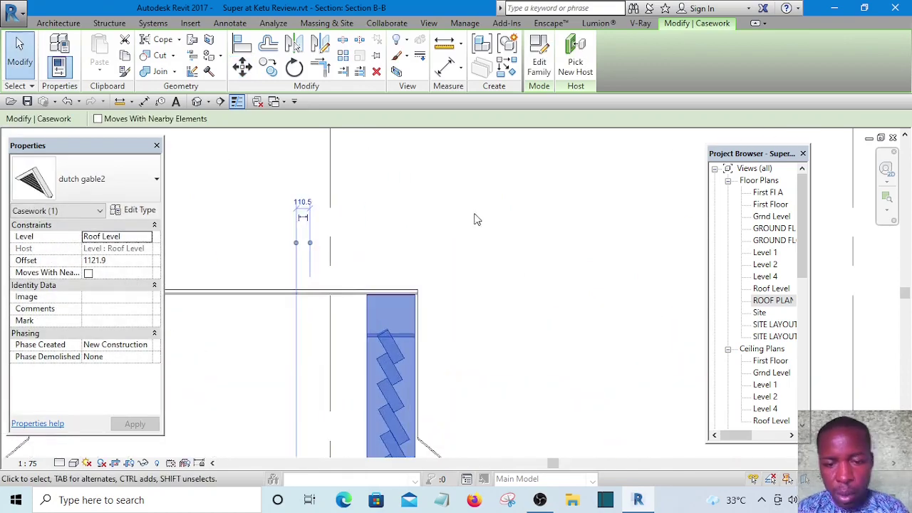
Move the front-facing dutch gable2 straight up from ground level to the sloping roof line above First Floor
scroll(477, 219, down, 4)
scroll(484, 342, up, 4)
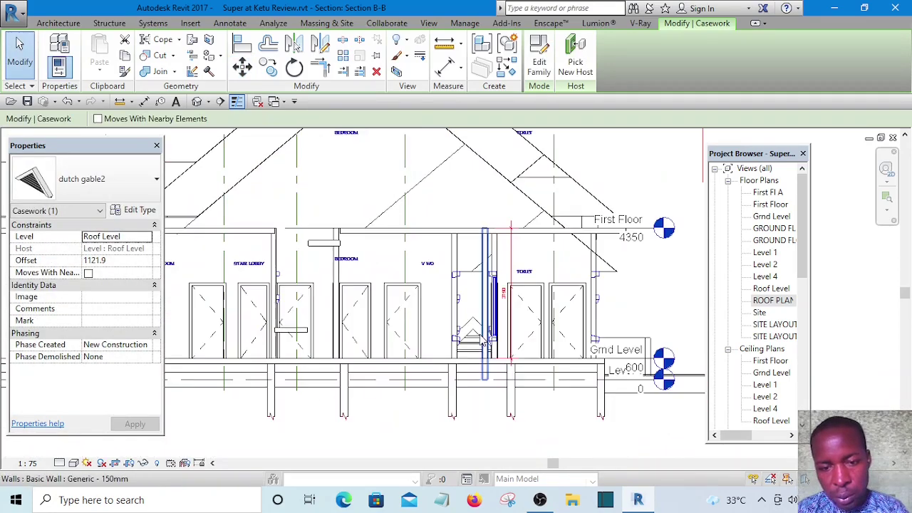
scroll(471, 332, down, 3)
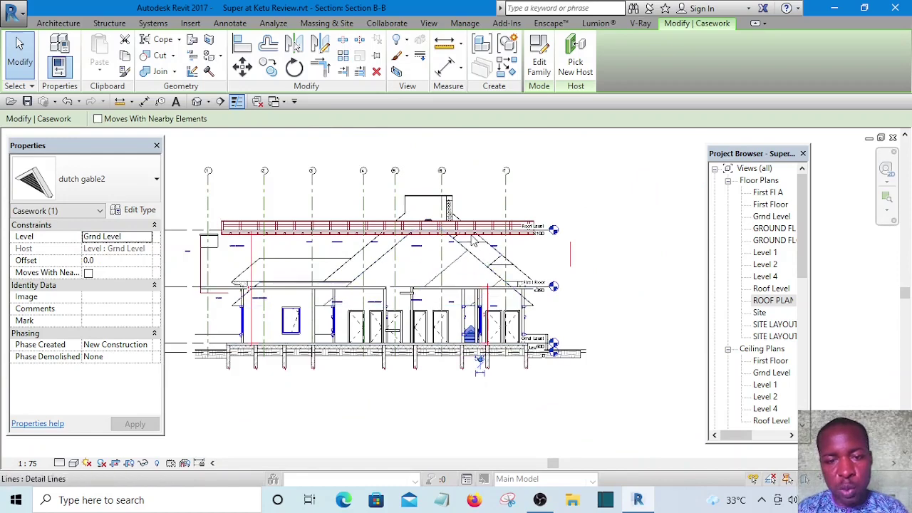
click(242, 67)
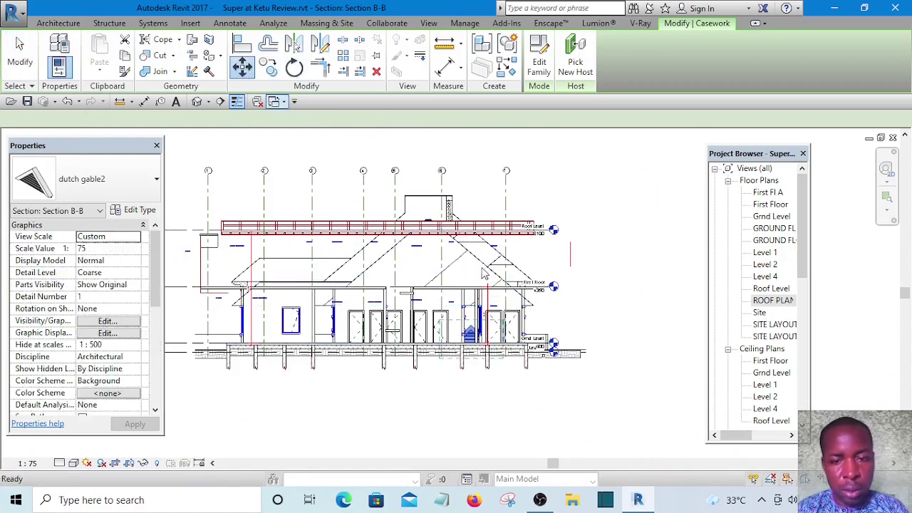
scroll(472, 334, up, 3)
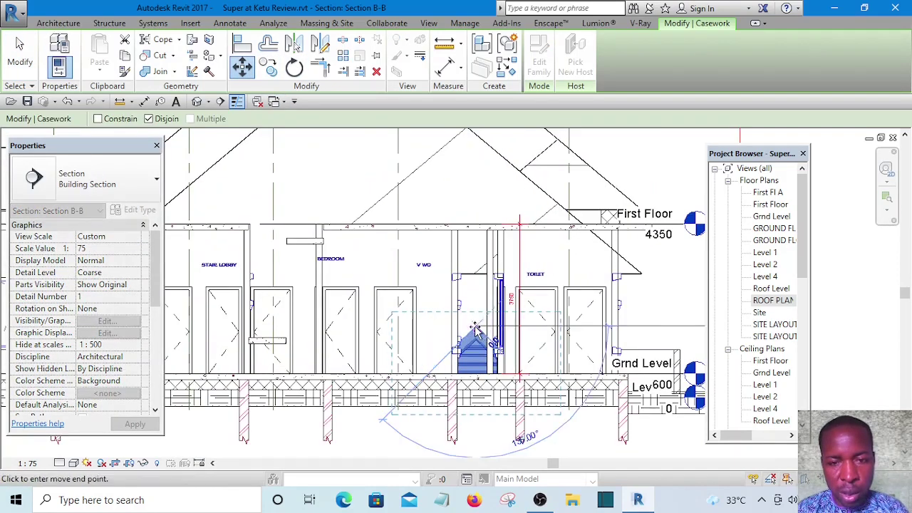
scroll(476, 331, down, 2)
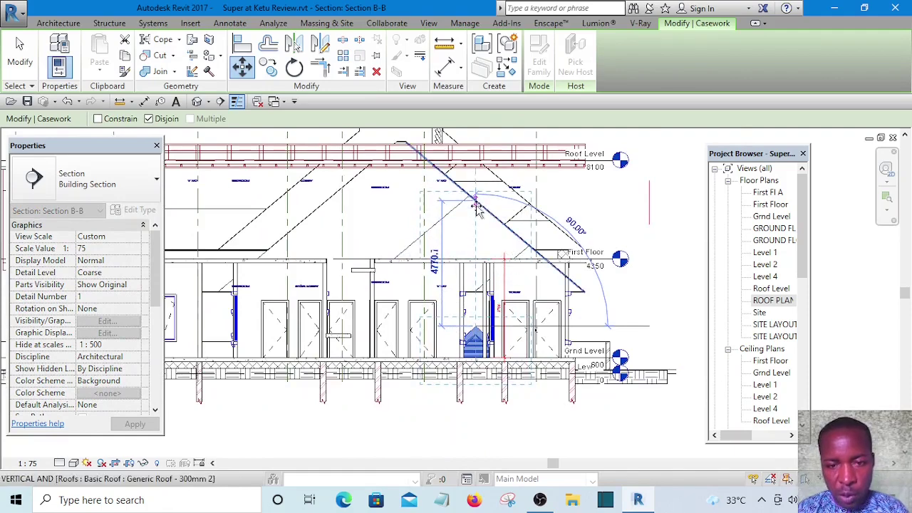
click(476, 207)
scroll(479, 214, up, 3)
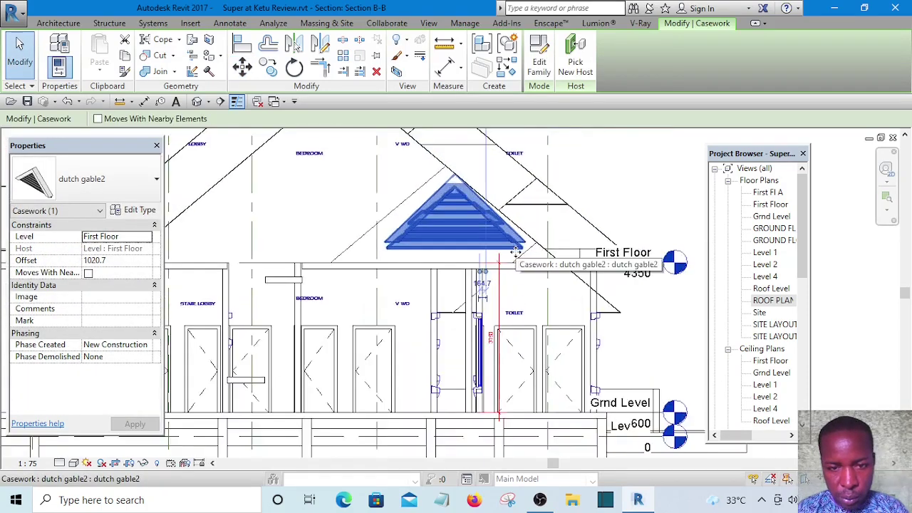
scroll(480, 250, down, 4)
scroll(481, 250, down, 2)
click(603, 158)
Mirror a copy of the upper dutch gable2 to the opposite end of the short ridge, about a vertical axis through the ridge's midpoint
scroll(478, 235, up, 5)
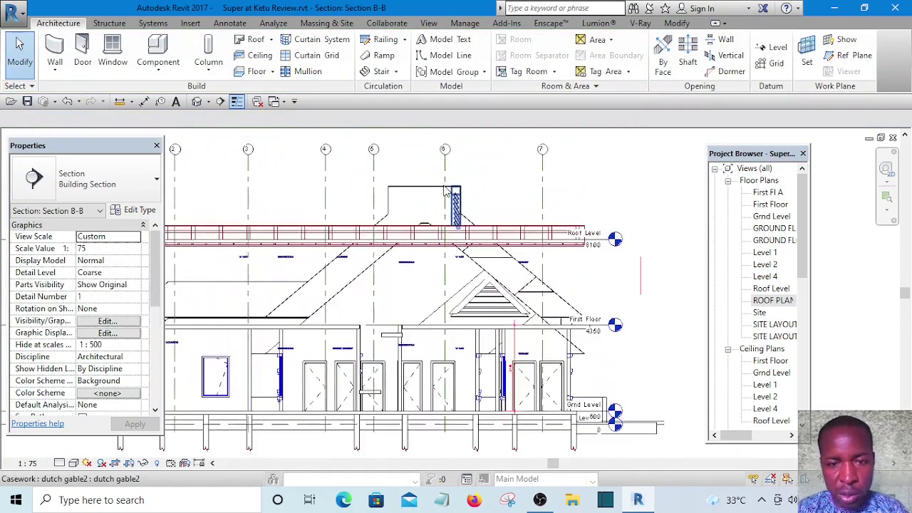
scroll(477, 232, up, 2)
click(478, 235)
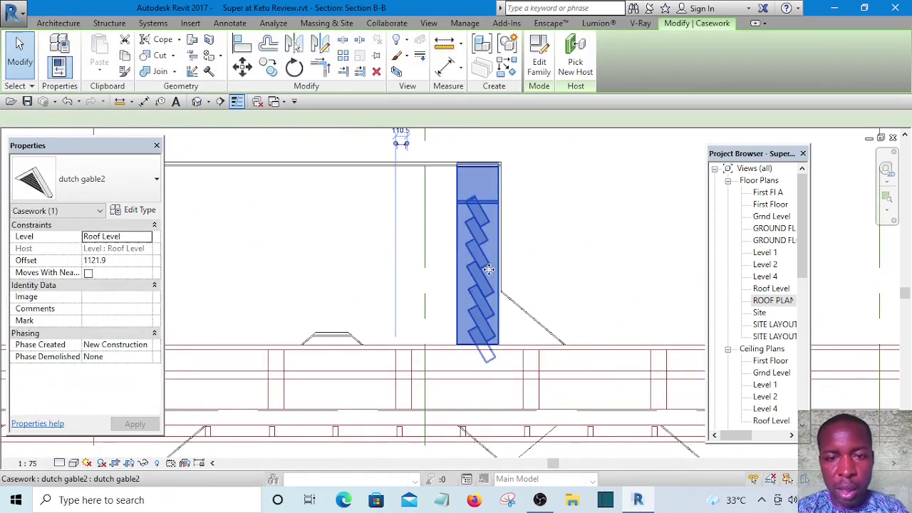
scroll(478, 236, down, 4)
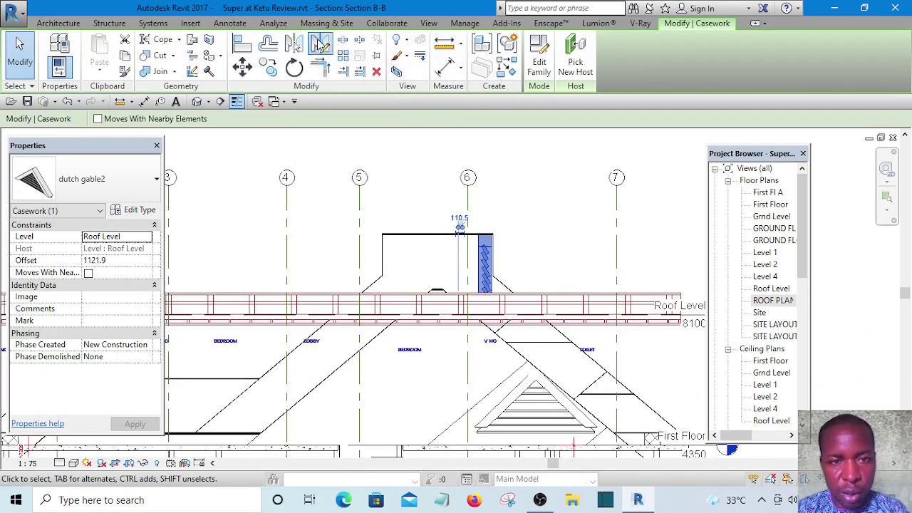
click(320, 45)
click(438, 233)
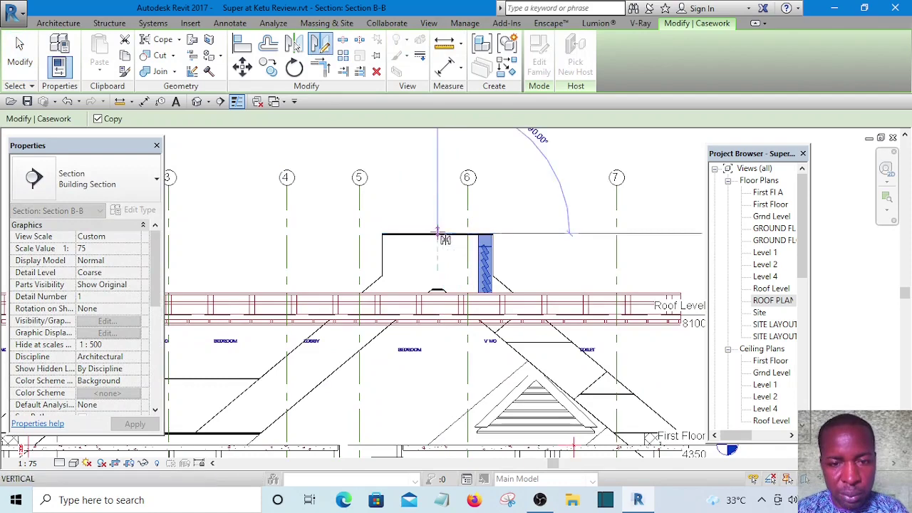
click(436, 187)
key(Escape)
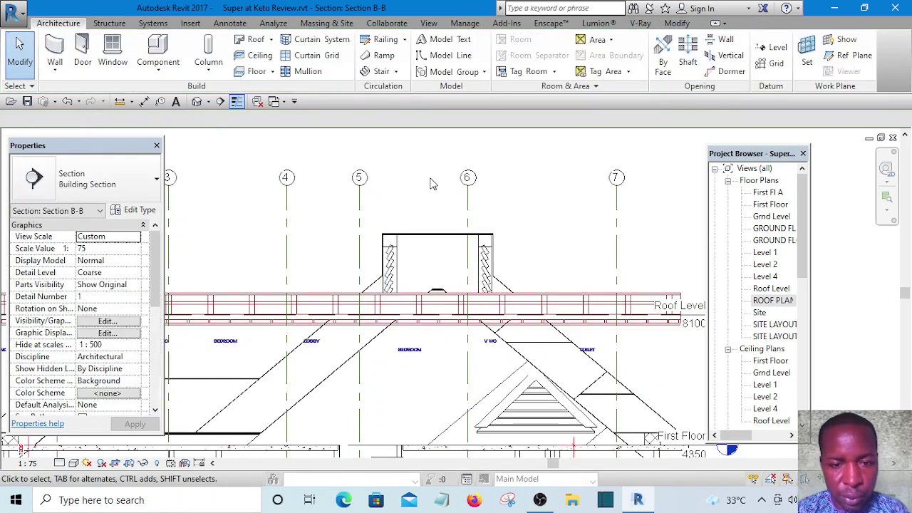
Open the 3D view and examine how the dutch gables fit the openings on both sides of the main roof
scroll(502, 203, down, 3)
middle_drag(551, 208, 533, 243)
middle_drag(364, 293, 478, 287)
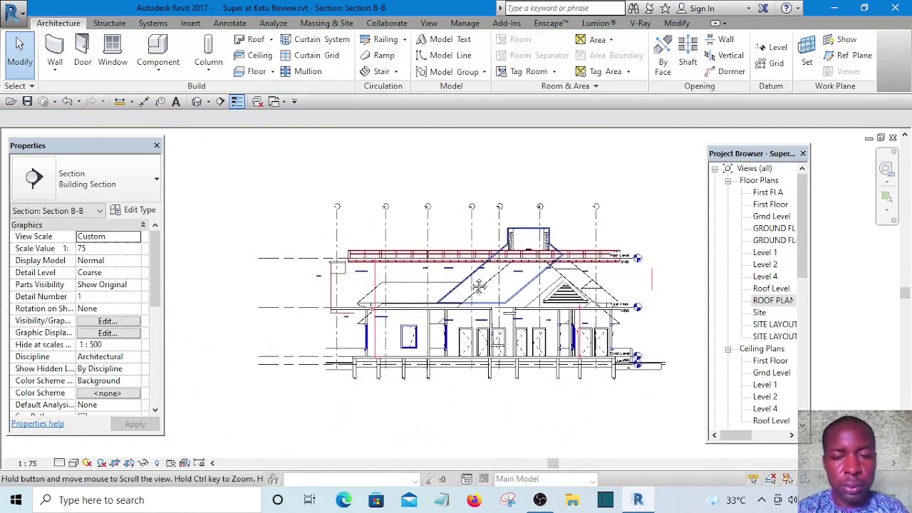
middle_drag(594, 205, 562, 237)
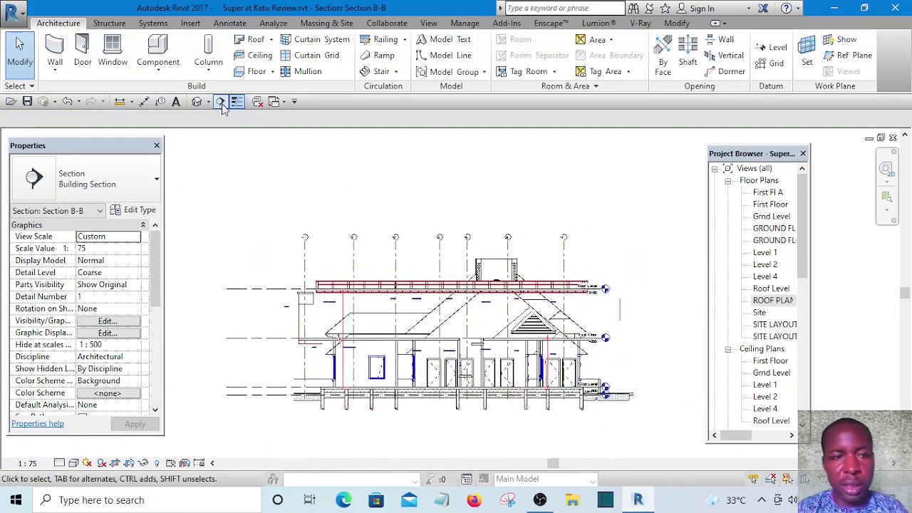
click(197, 101)
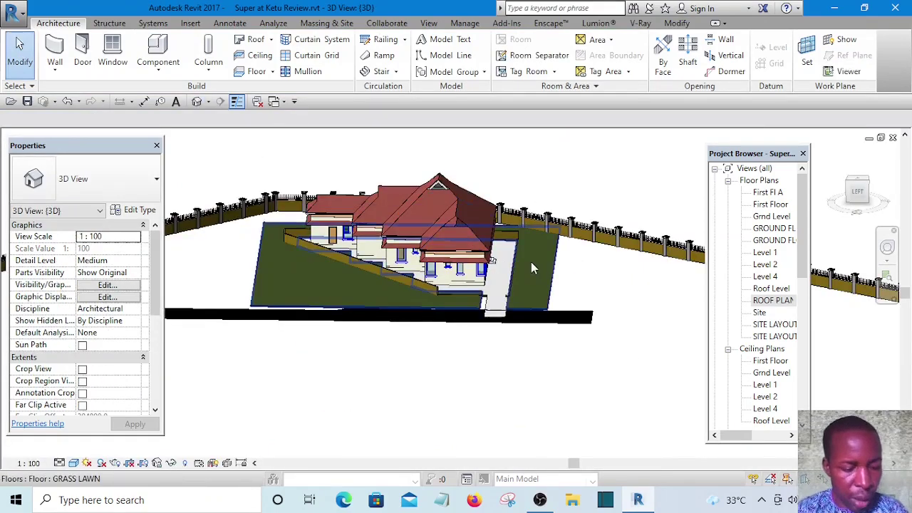
shift+middle_drag(531, 261, 209, 236)
scroll(353, 182, up, 6)
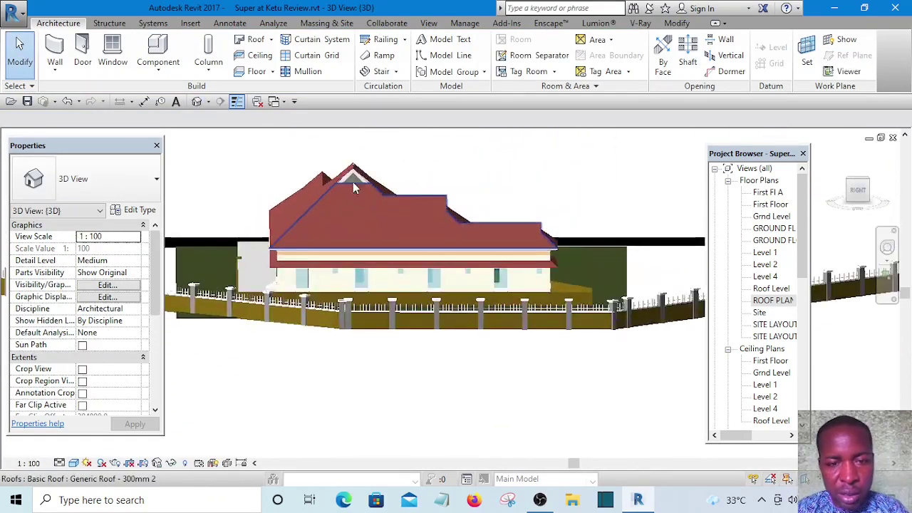
shift+middle_drag(340, 156, 367, 300)
scroll(462, 178, up, 4)
scroll(367, 300, up, 2)
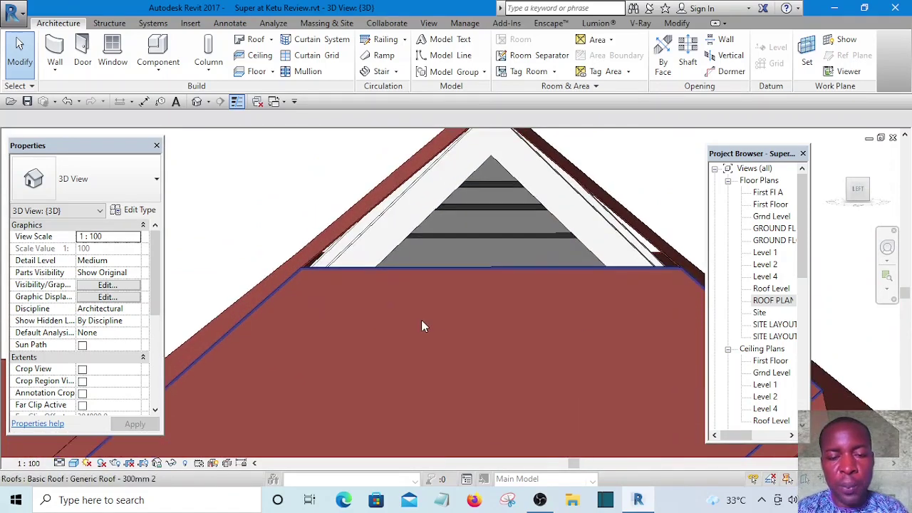
scroll(369, 246, down, 6)
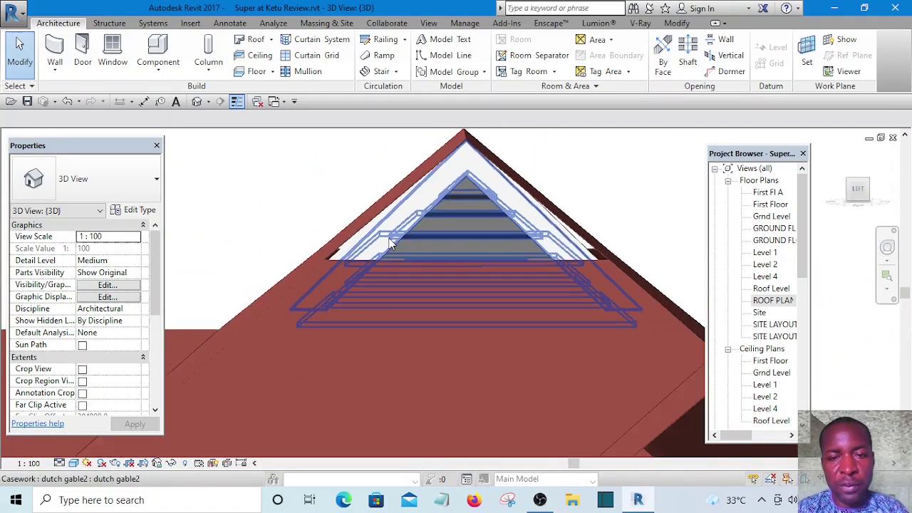
shift+middle_drag(509, 204, 372, 260)
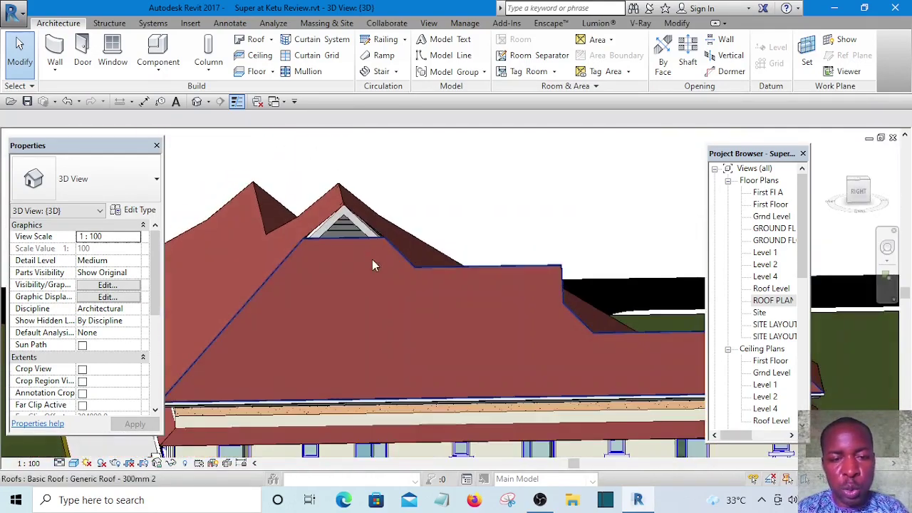
click(349, 219)
click(534, 175)
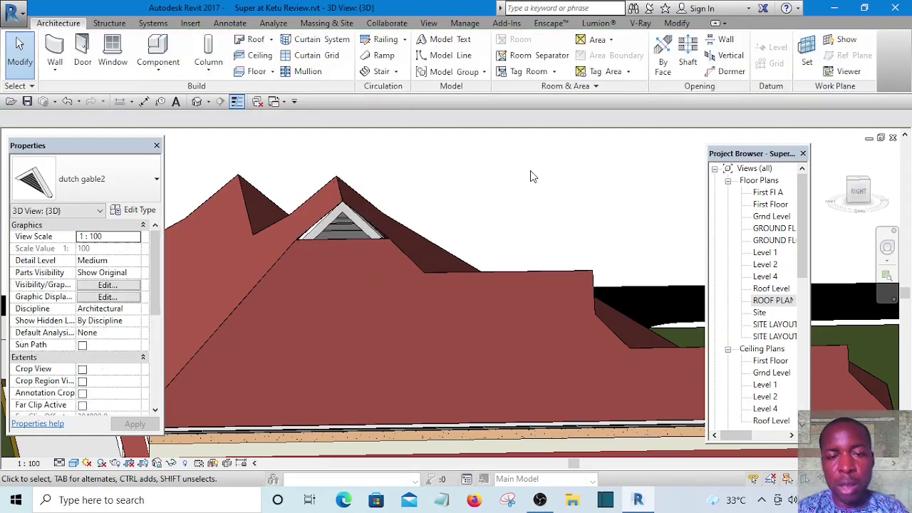
Open the Approach VIEW elevation and examine how the dutch gable's sloping sides fit against the main roof's slopes at the apex
drag(799, 263, 804, 338)
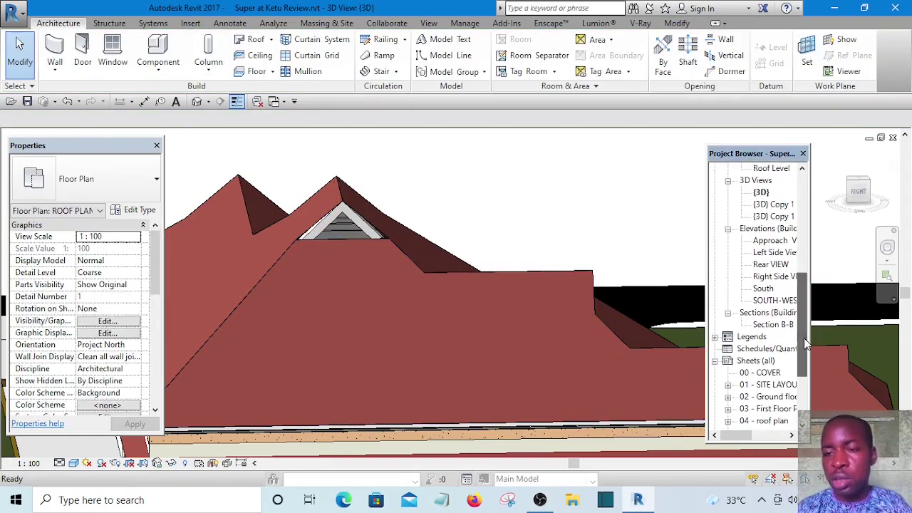
double_click(773, 240)
scroll(439, 164, up, 6)
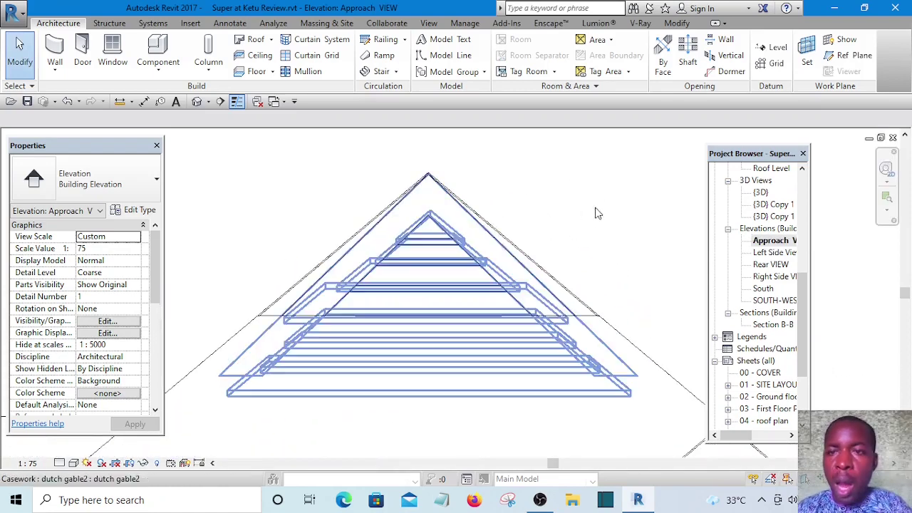
click(674, 24)
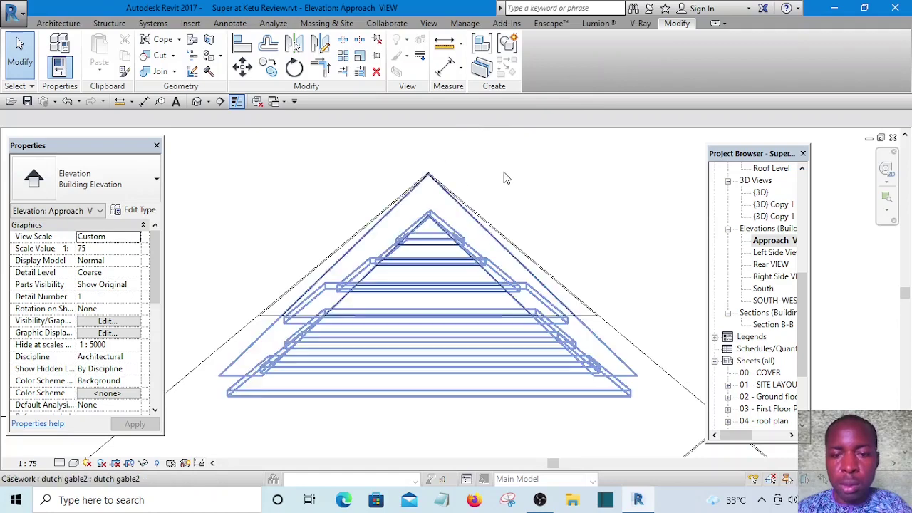
scroll(430, 165, down, 2)
middle_drag(488, 182, 492, 213)
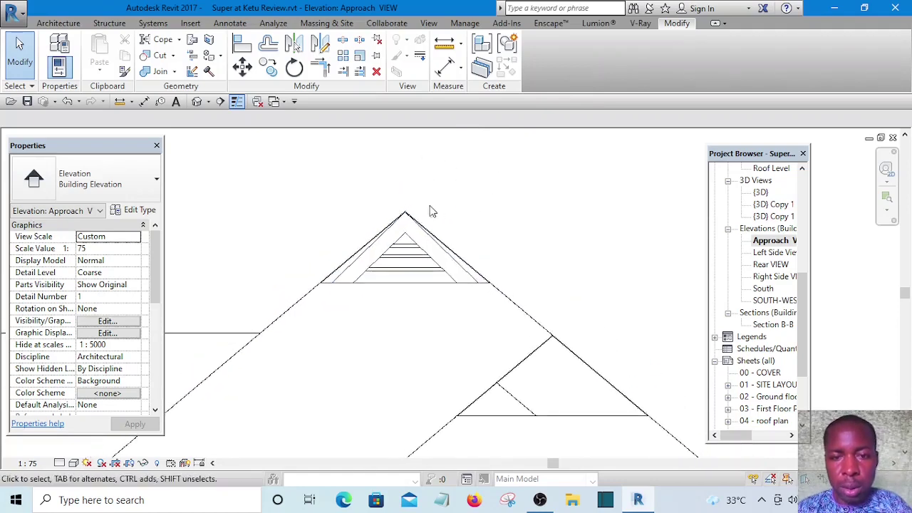
scroll(495, 203, up, 2)
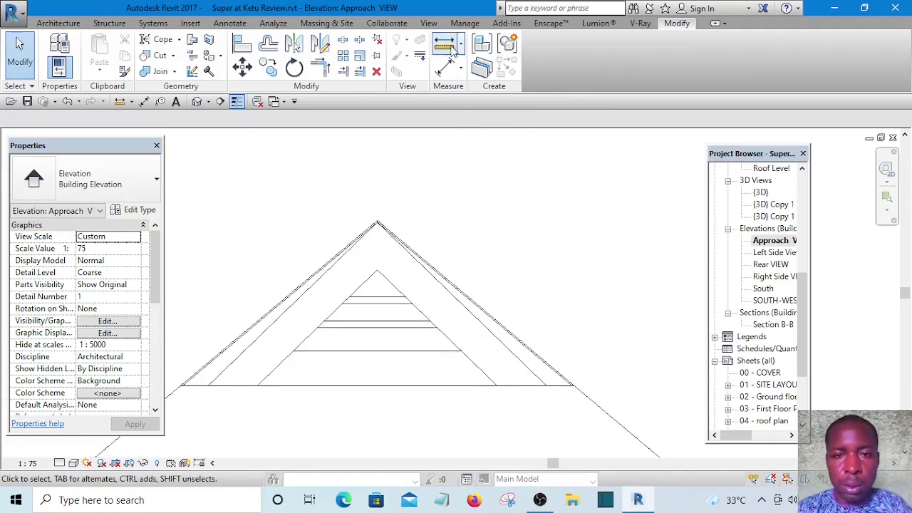
Measure the angle between the dutch gable's outer sloping edge and its horizontal base with an Angular Dimension, without placing it
click(460, 69)
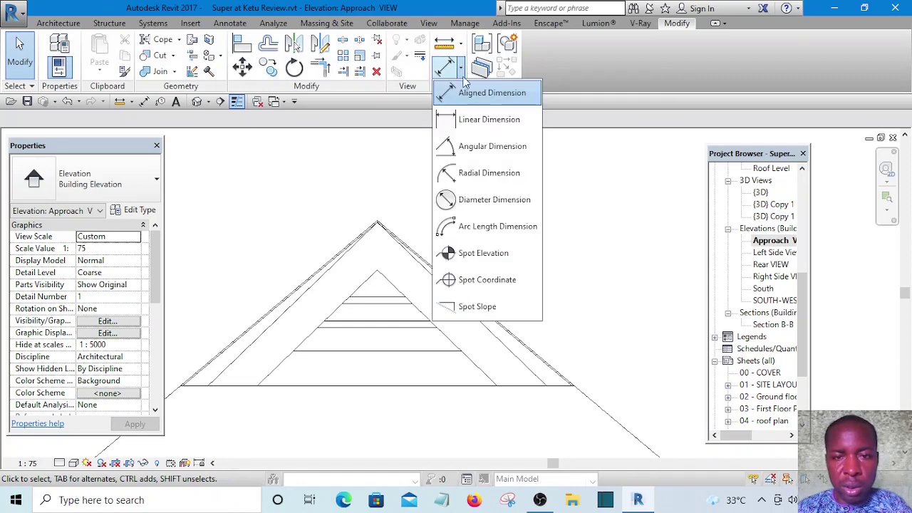
click(482, 148)
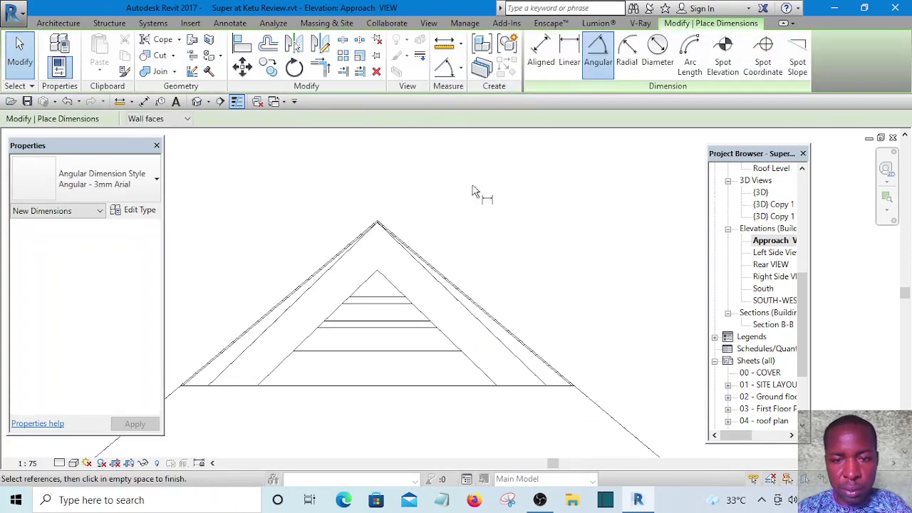
click(434, 282)
scroll(380, 213, up, 1)
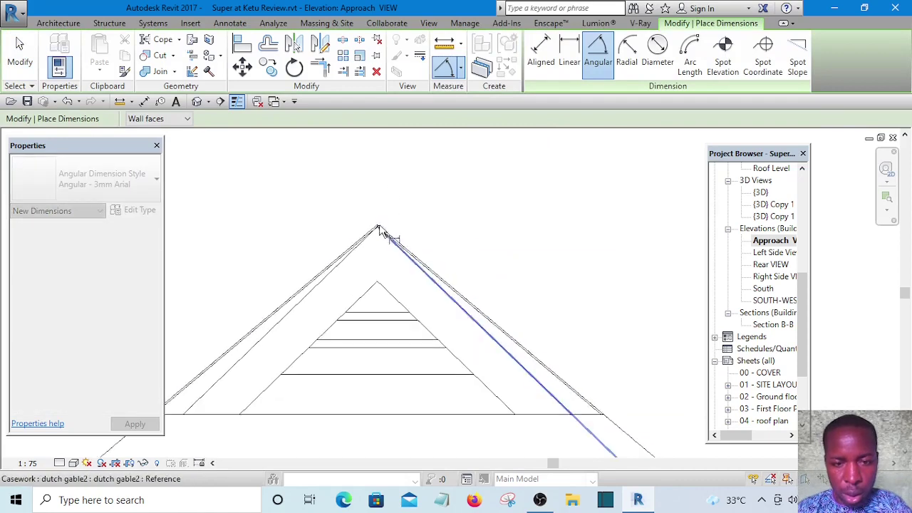
scroll(380, 227, down, 1)
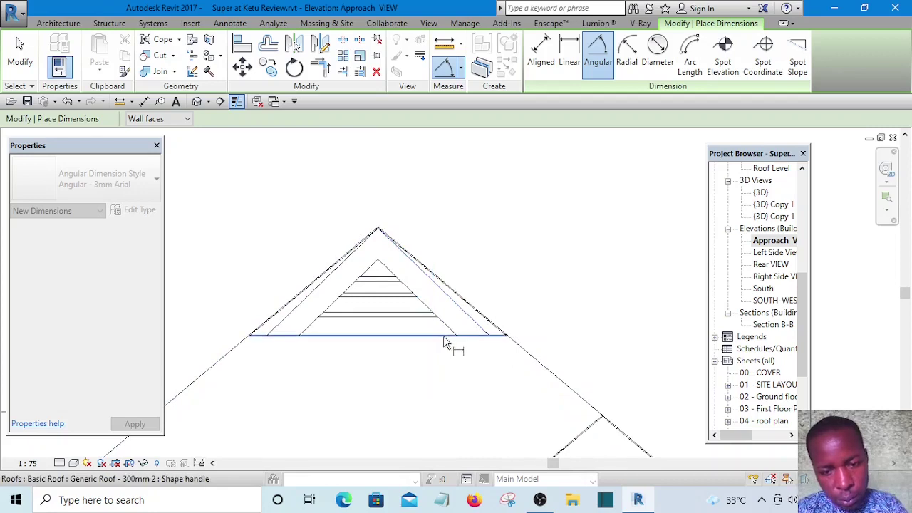
click(442, 338)
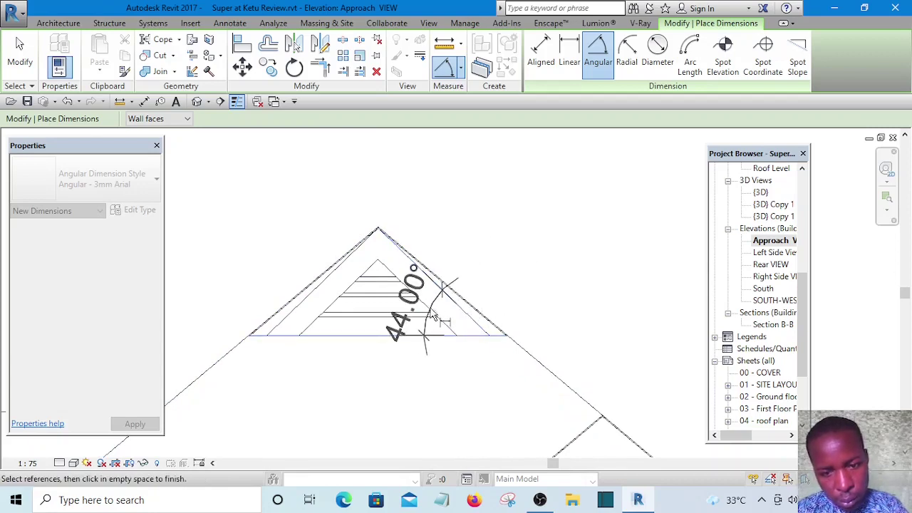
scroll(433, 315, up, 2)
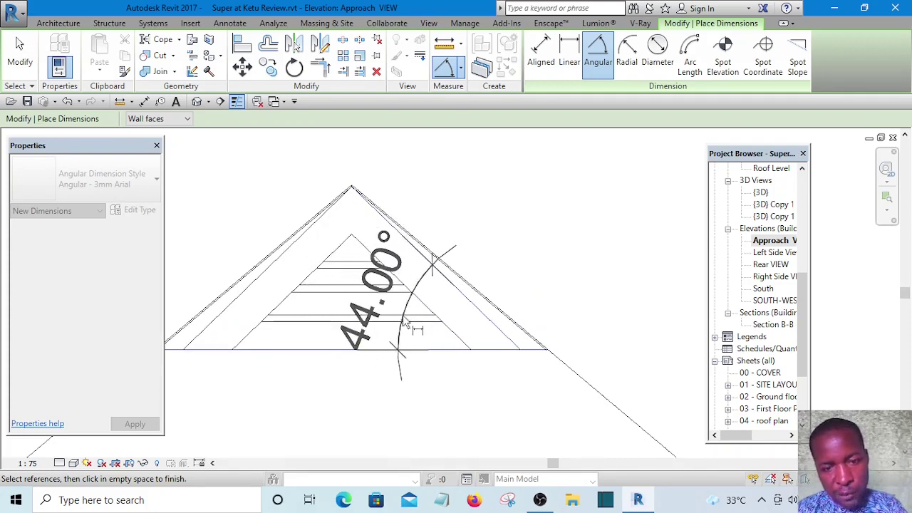
key(Escape)
key(Escape)
Select the whole building, filter the selection to Roofs only, and set the slope of all the roofs to 44°
scroll(485, 191, down, 5)
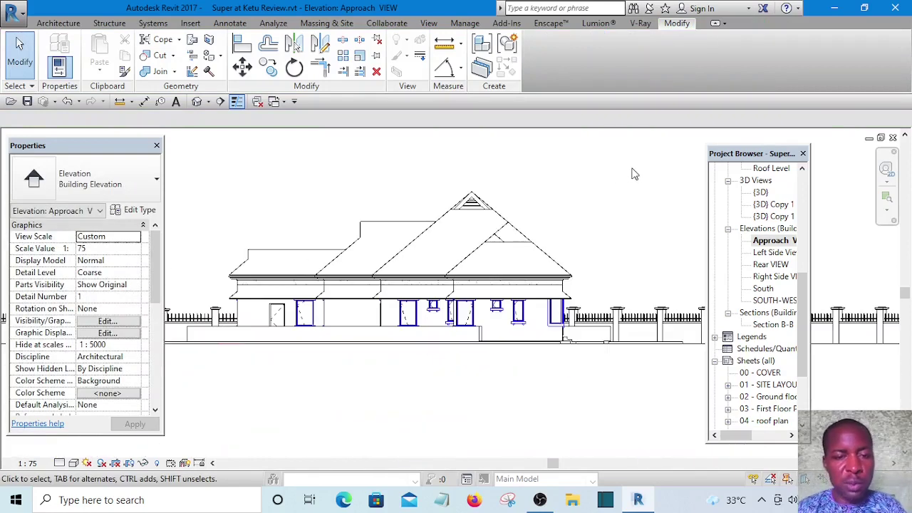
drag(626, 211, 211, 317)
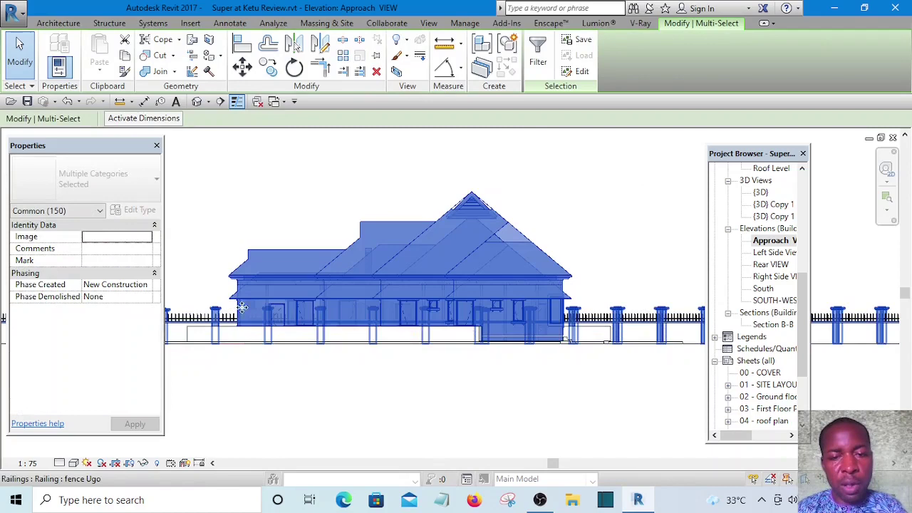
click(539, 54)
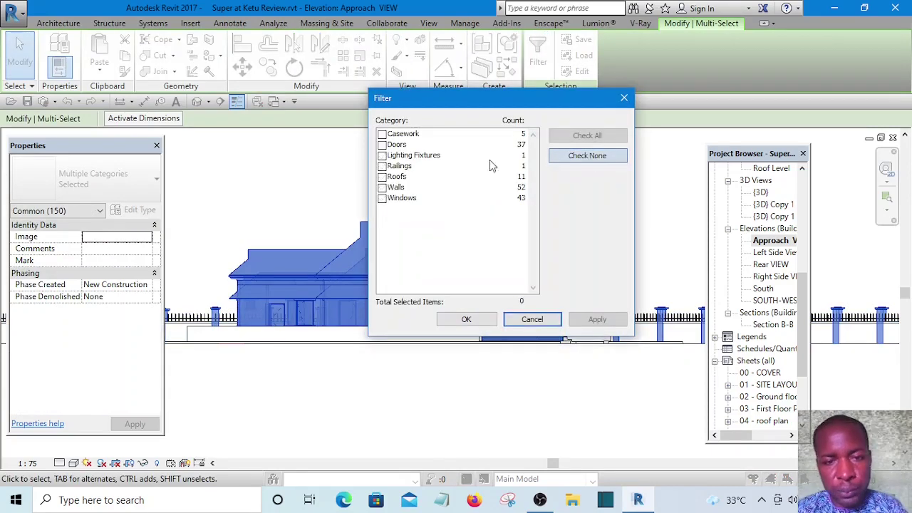
click(383, 177)
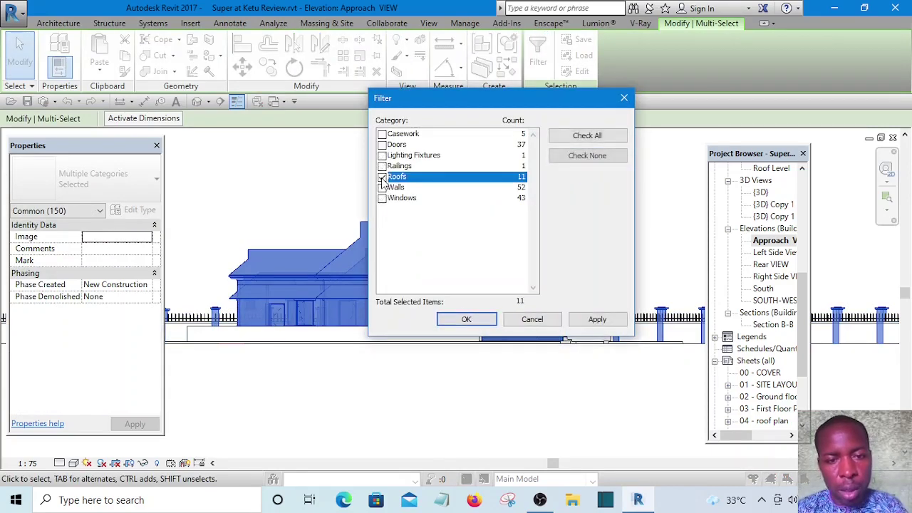
click(466, 319)
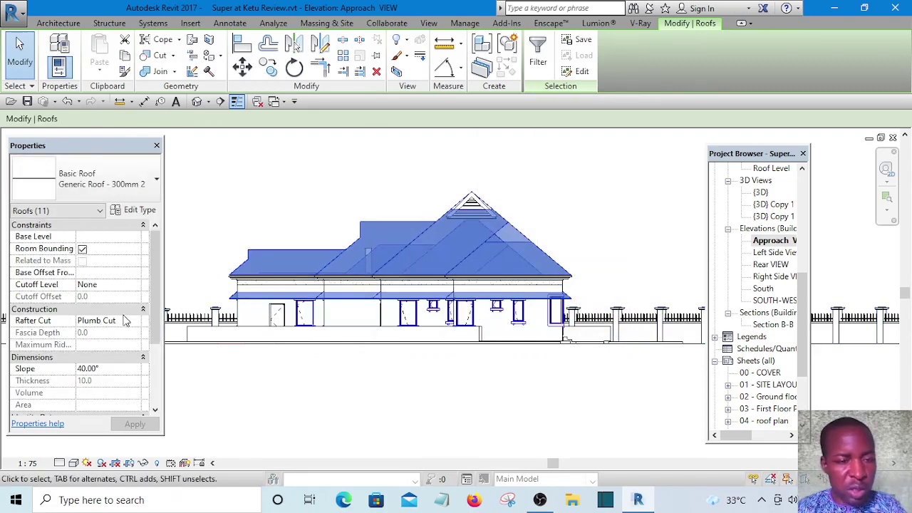
click(84, 368)
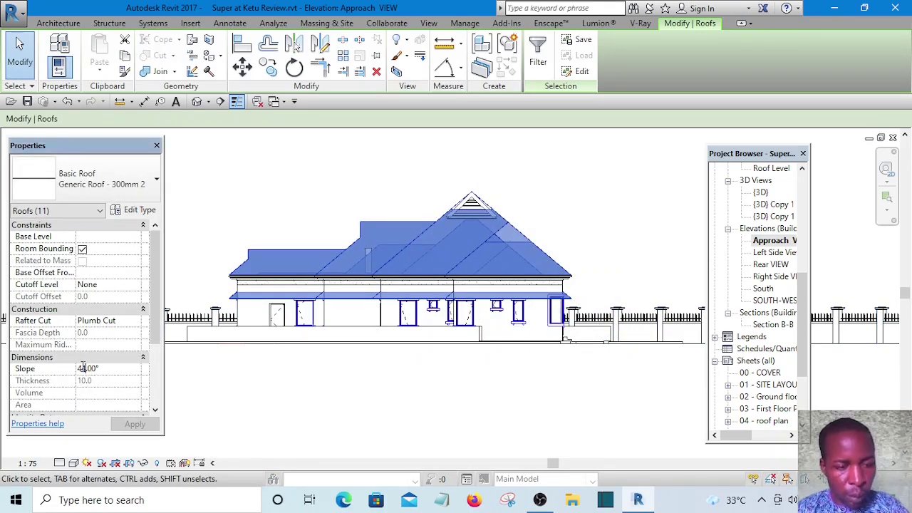
click(135, 424)
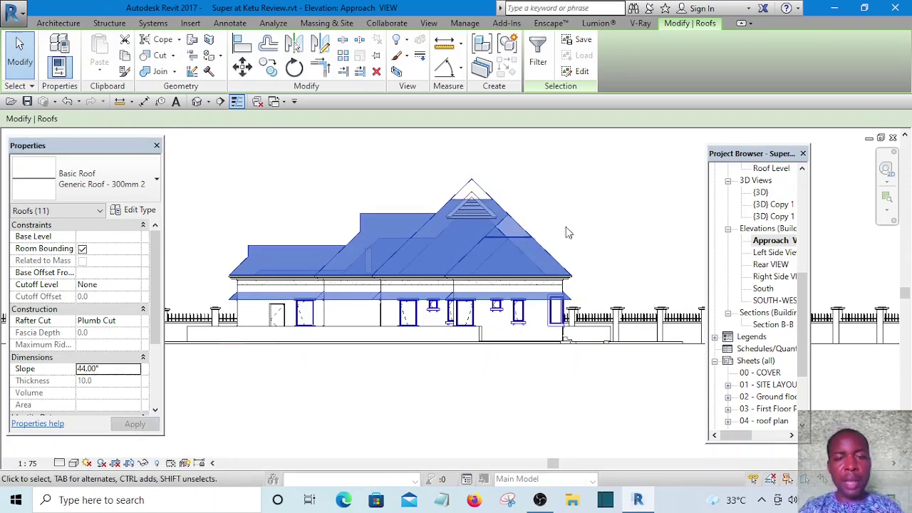
click(583, 171)
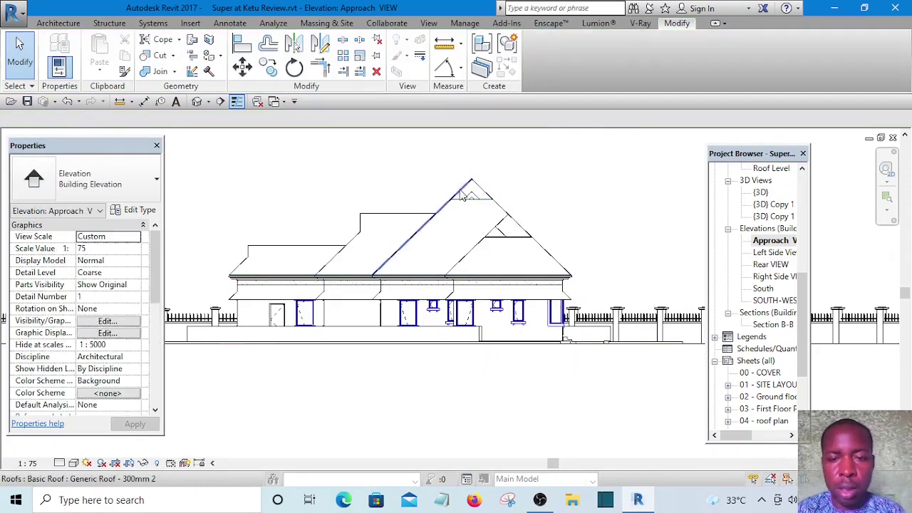
Select only the Casework dutch gables at the main roof's top opening and move them straight up from their apex to the roof's apex
scroll(578, 207, up, 5)
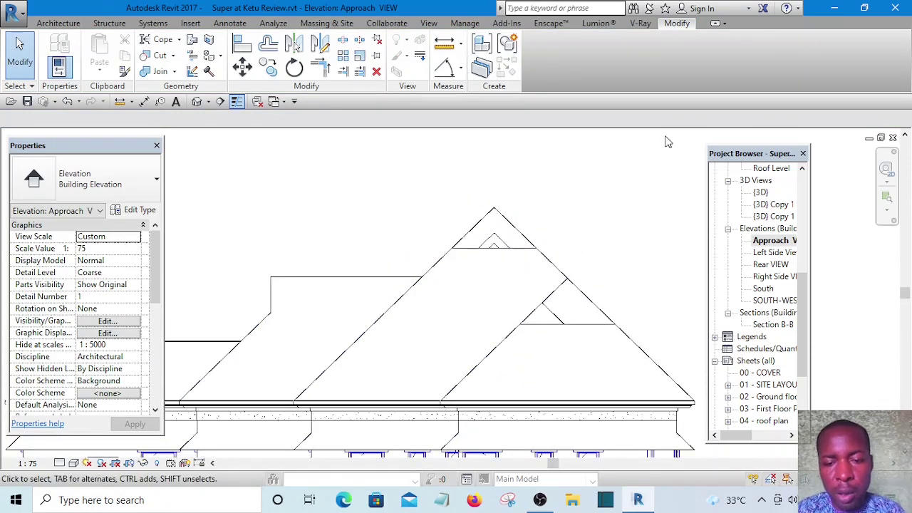
drag(664, 136, 423, 293)
drag(371, 308, 369, 302)
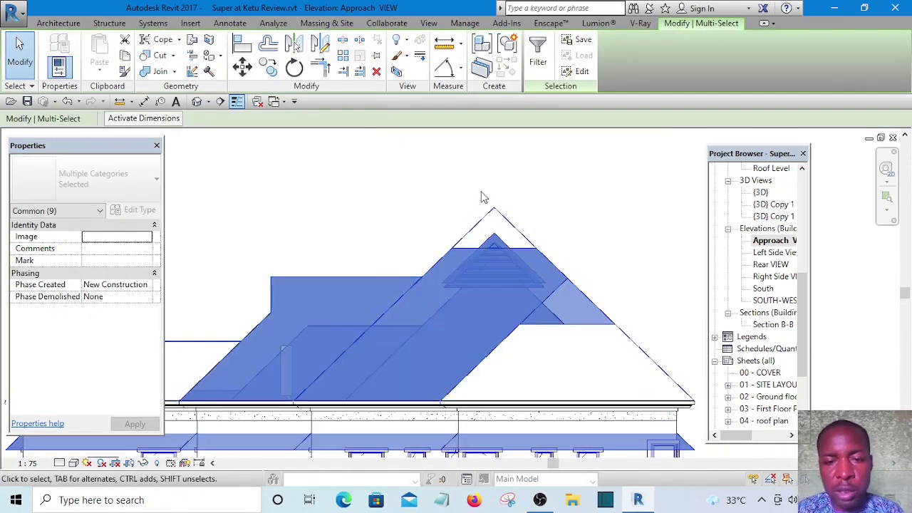
click(540, 58)
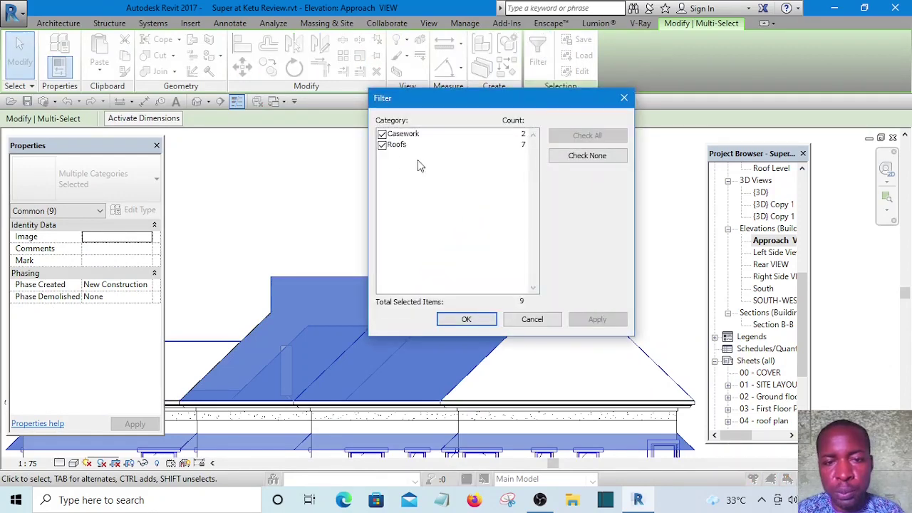
click(382, 145)
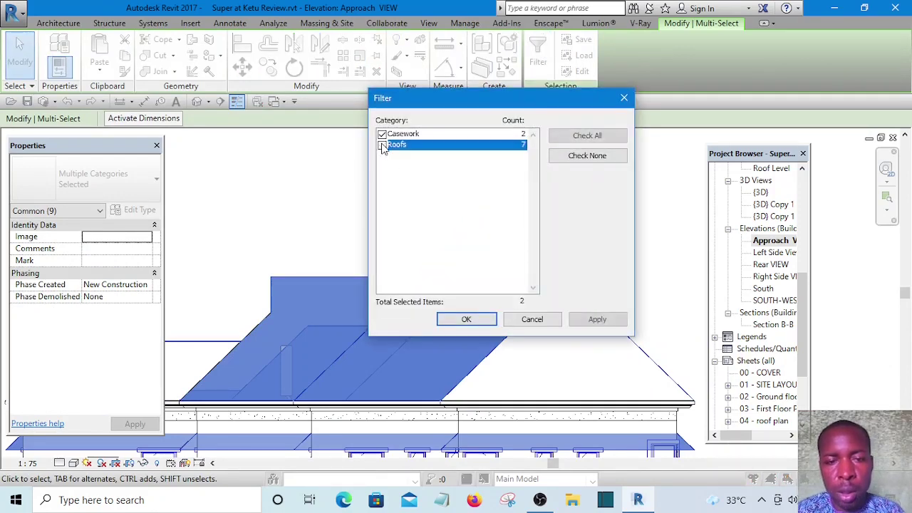
click(466, 319)
scroll(535, 171, up, 2)
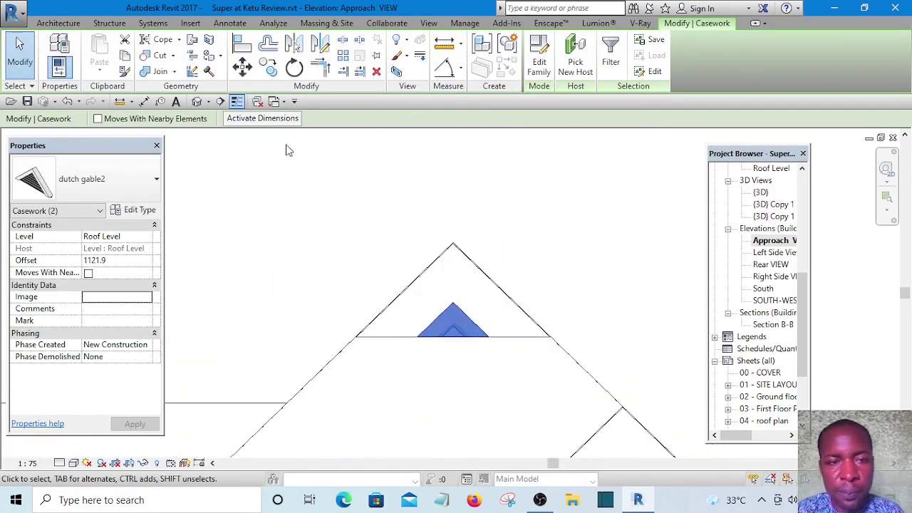
click(243, 66)
scroll(460, 307, up, 2)
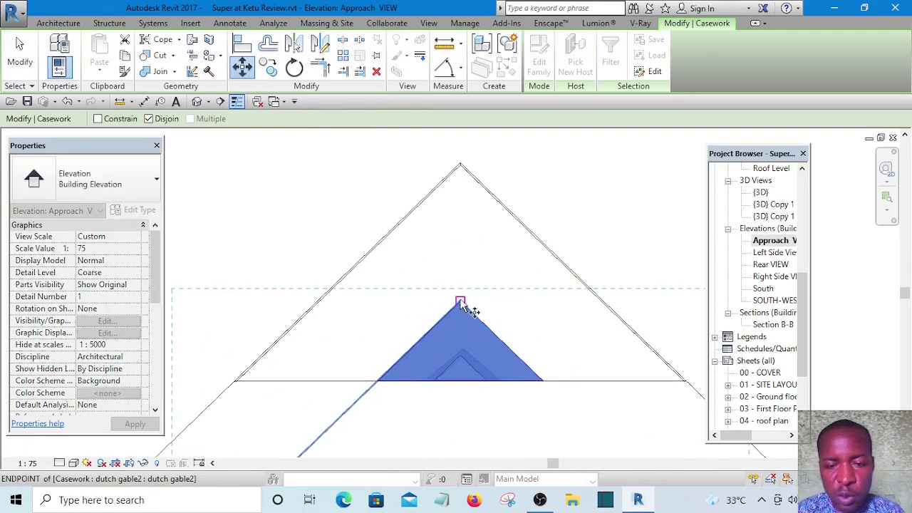
click(460, 303)
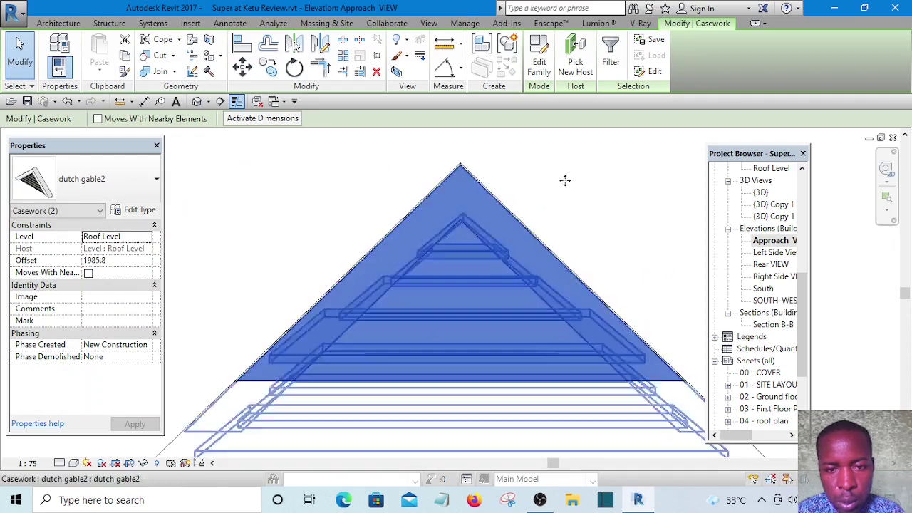
Nudge the two dutch gables down to an offset of 1965.8 from Roof Level, just below the main roof's apex
key(Down)
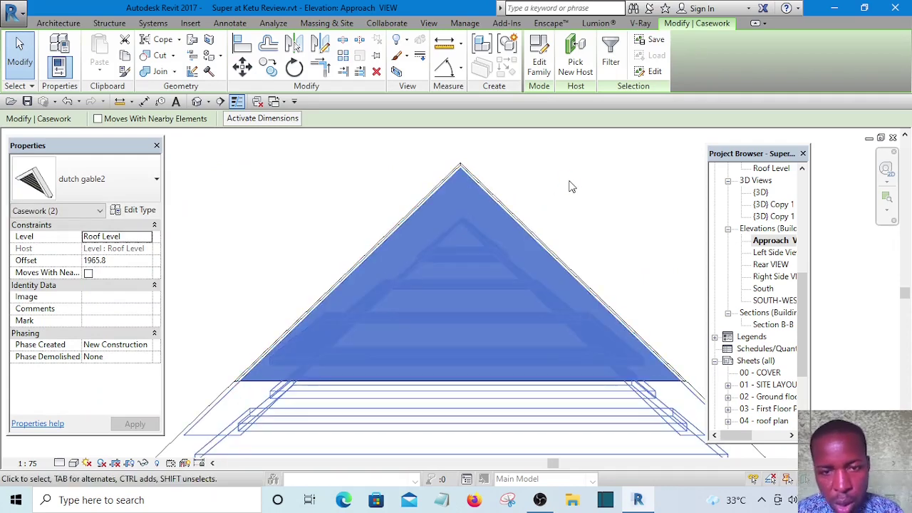
scroll(474, 165, up, 2)
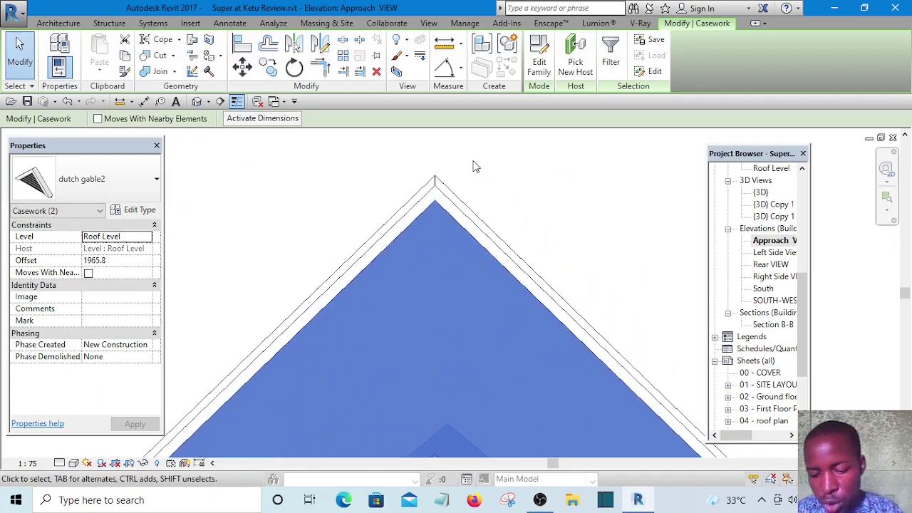
click(543, 170)
scroll(531, 236, down, 3)
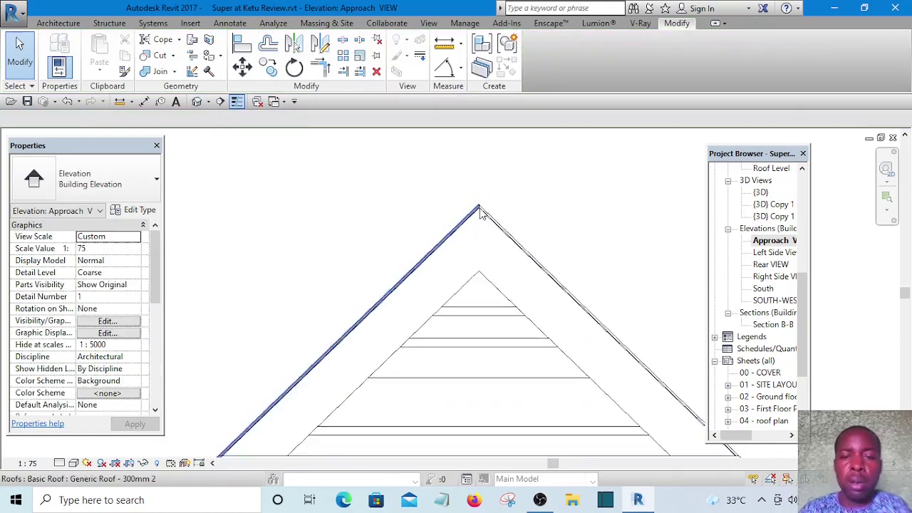
Open the 3D view and examine the dutch gables' fit in the steeper main roof and the lower roof openings from several sides
click(200, 102)
scroll(447, 214, down, 2)
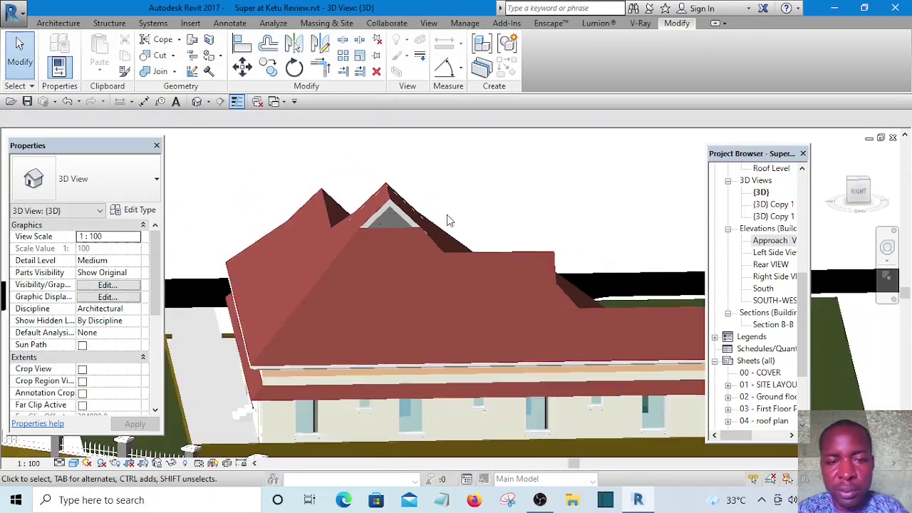
scroll(421, 205, up, 2)
scroll(408, 206, up, 1)
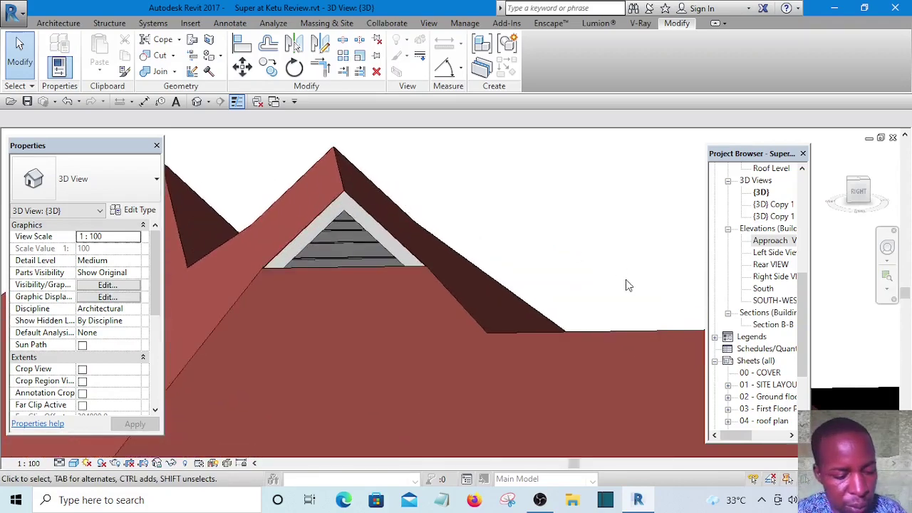
shift+middle_drag(627, 285, 602, 369)
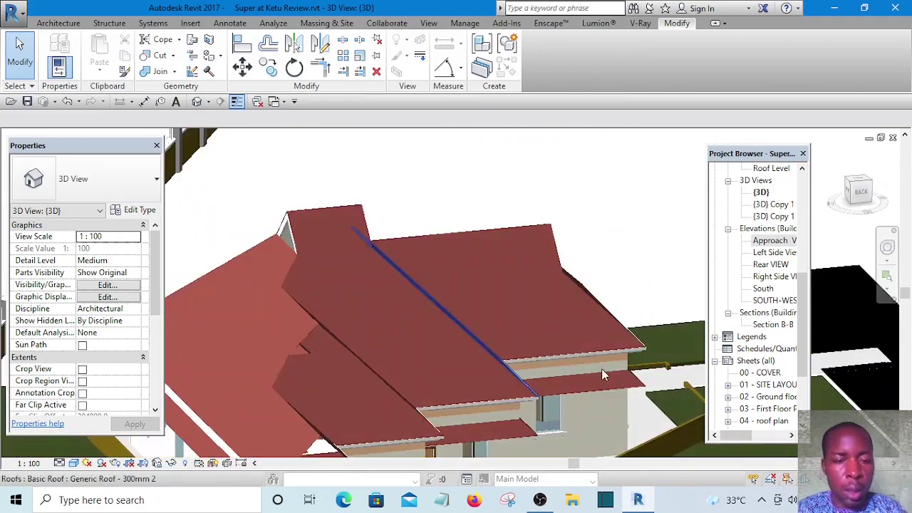
scroll(602, 369, down, 5)
scroll(514, 301, up, 8)
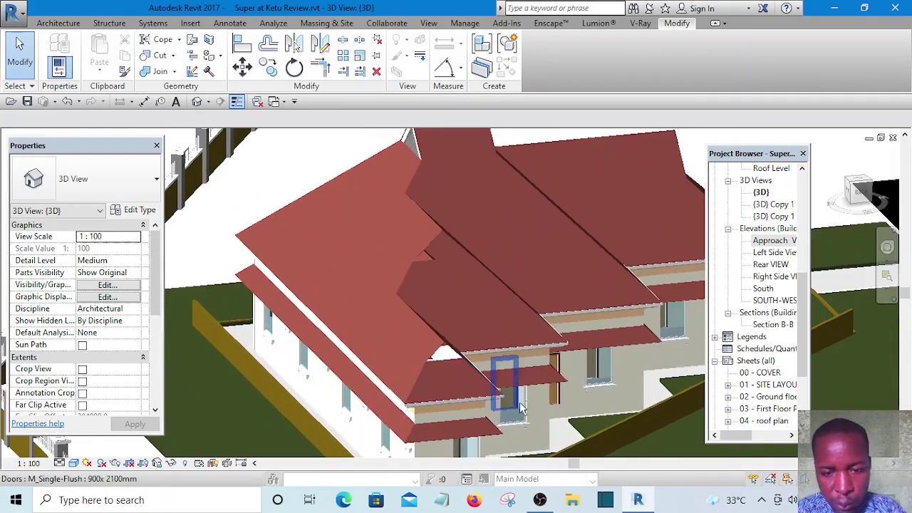
shift+middle_drag(521, 407, 416, 376)
scroll(415, 376, down, 4)
shift+middle_drag(542, 331, 586, 308)
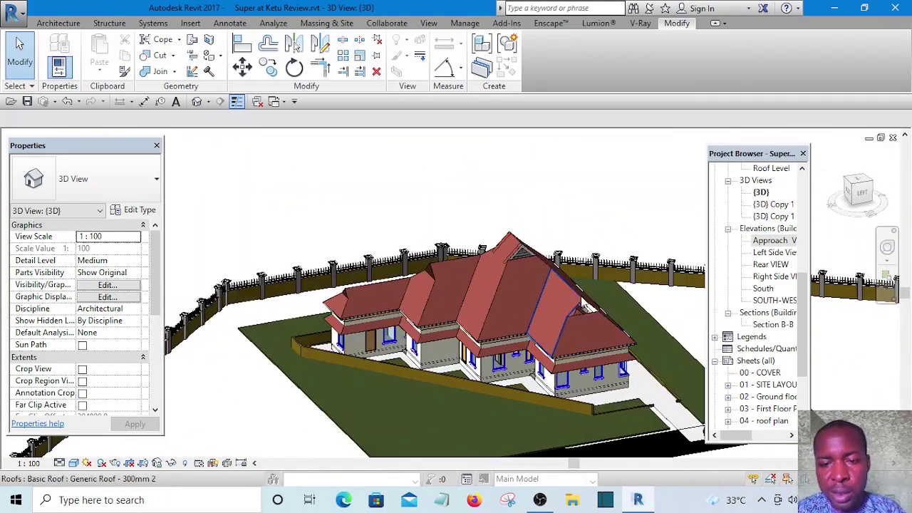
shift+middle_drag(389, 291, 508, 301)
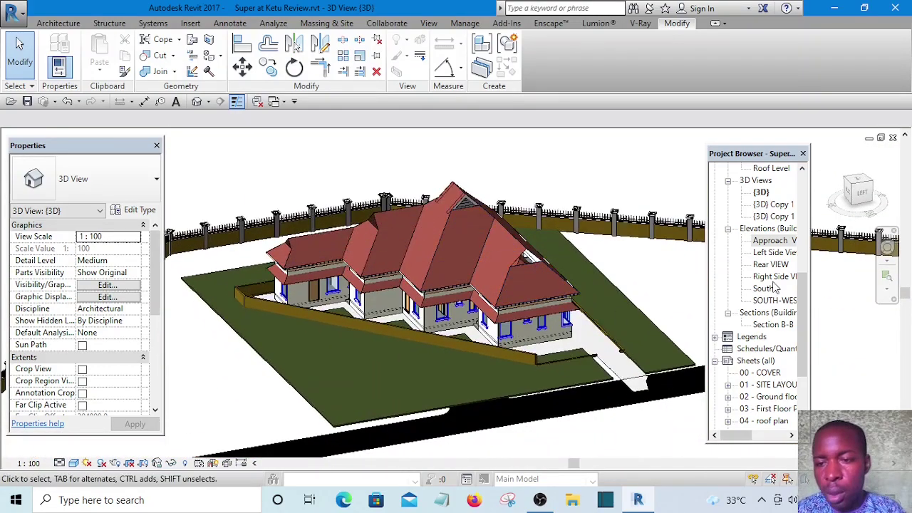
Open the ROOF PLAN floor plan and bring the whole roof layout into view
drag(803, 288, 803, 172)
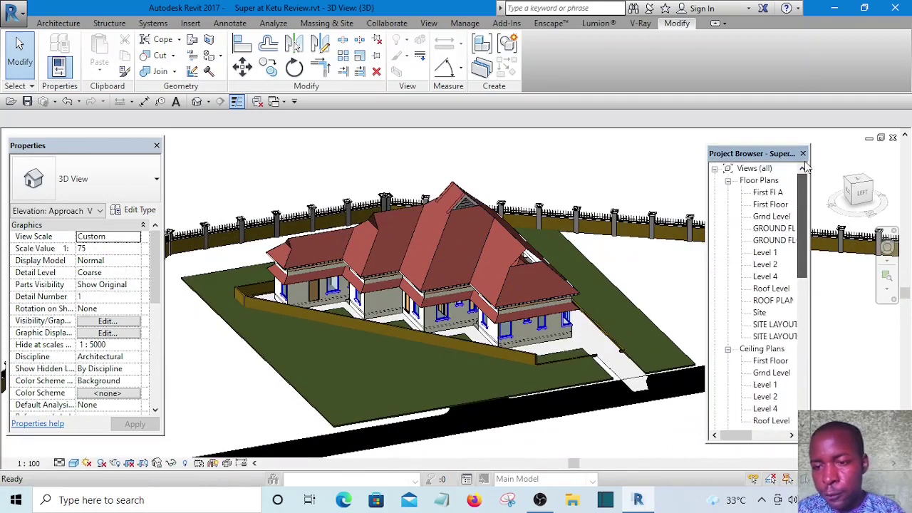
double_click(771, 301)
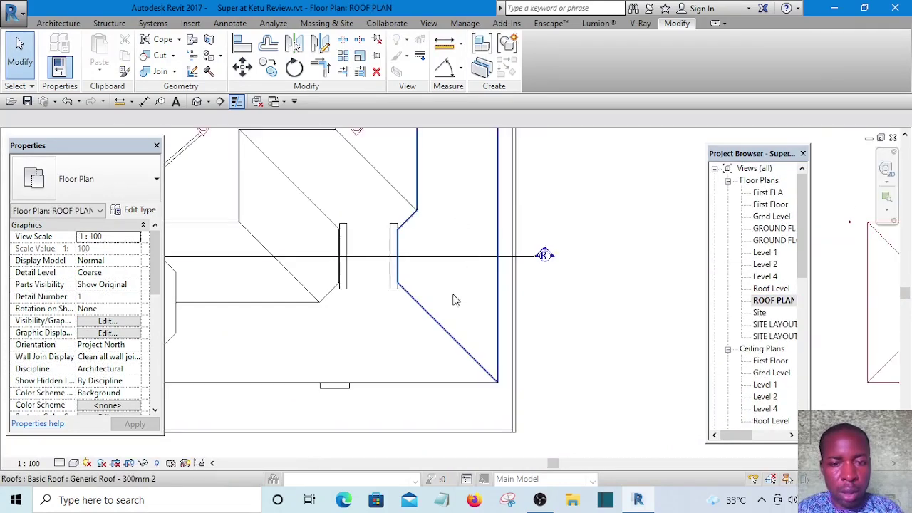
scroll(452, 299, down, 3)
middle_drag(426, 283, 488, 356)
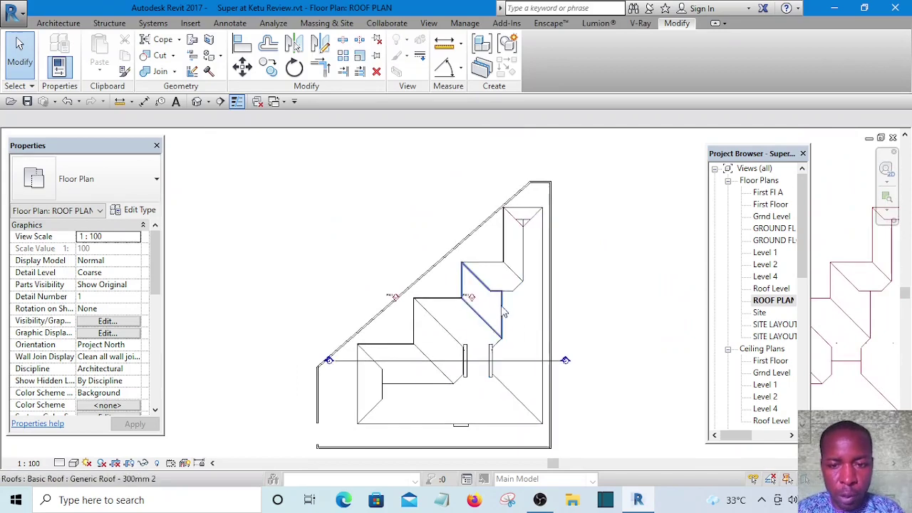
Copy the left dutch gable of the main roof from its ridge endpoint to the ridge endpoint at the lower-left roof's gable opening
scroll(483, 369, up, 2)
click(496, 376)
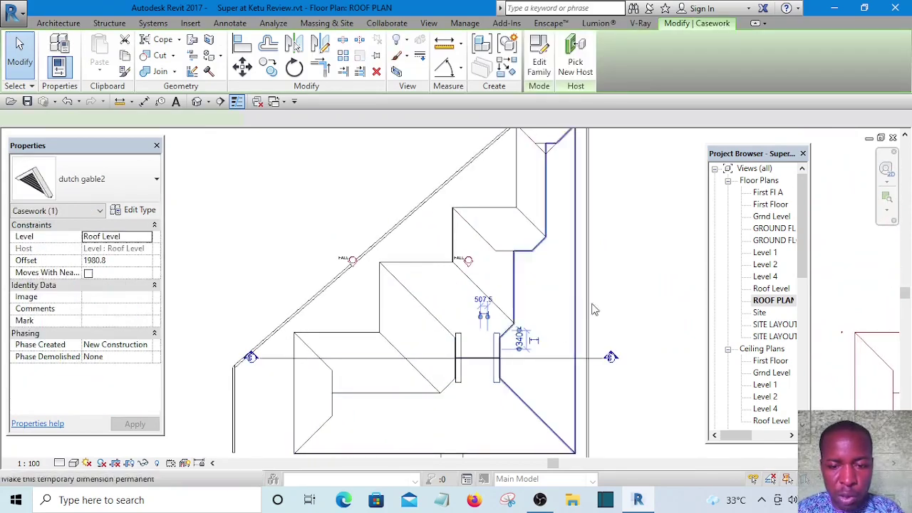
click(591, 304)
scroll(457, 345, up, 2)
click(461, 329)
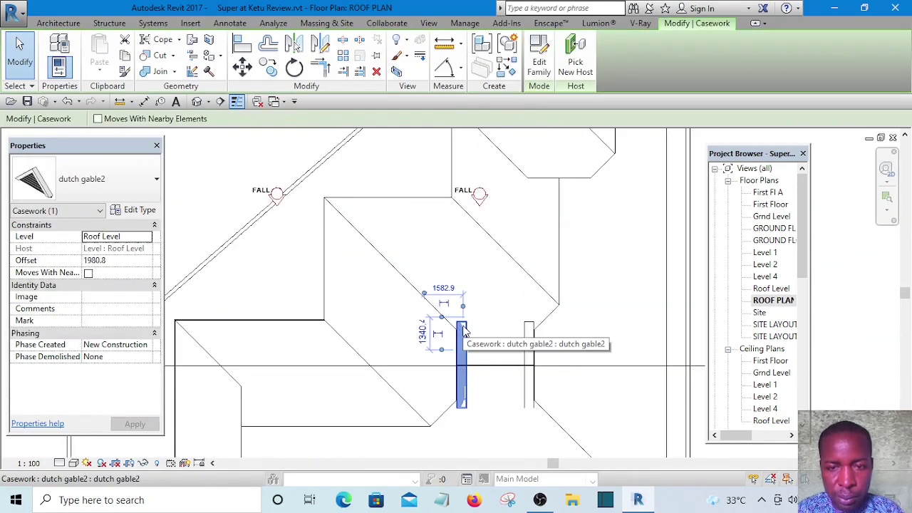
scroll(443, 296, down, 1)
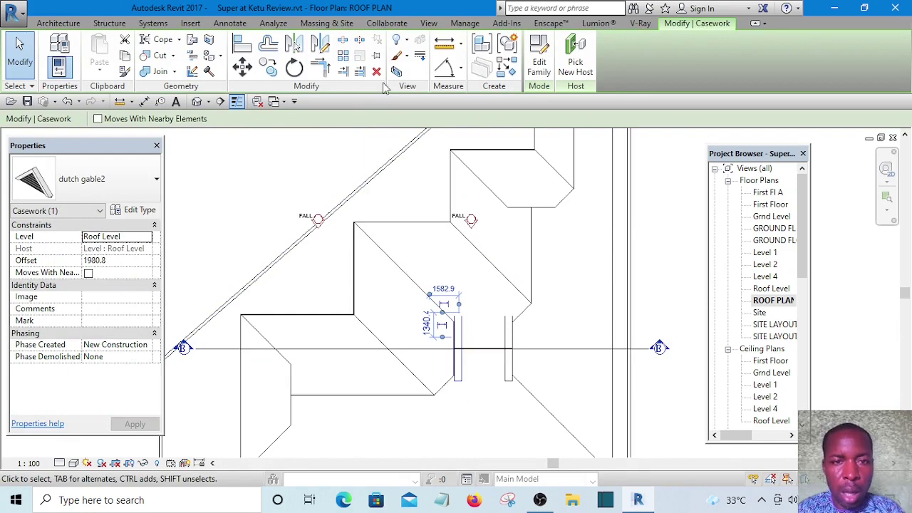
click(268, 67)
scroll(461, 377, up, 3)
click(449, 329)
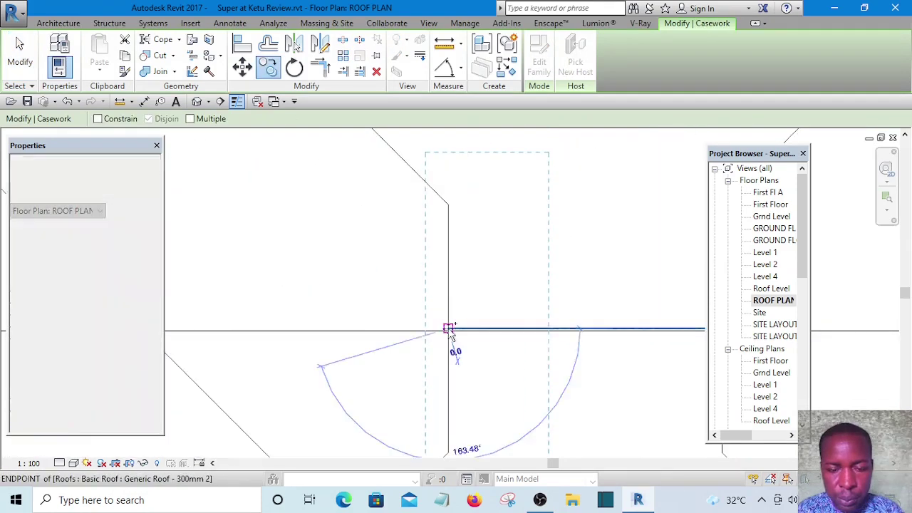
scroll(564, 307, down, 7)
scroll(417, 321, up, 4)
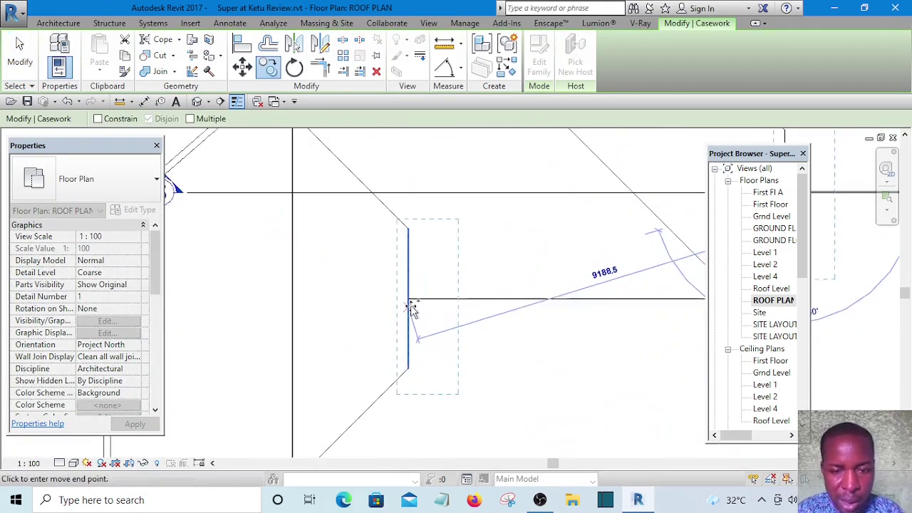
click(410, 300)
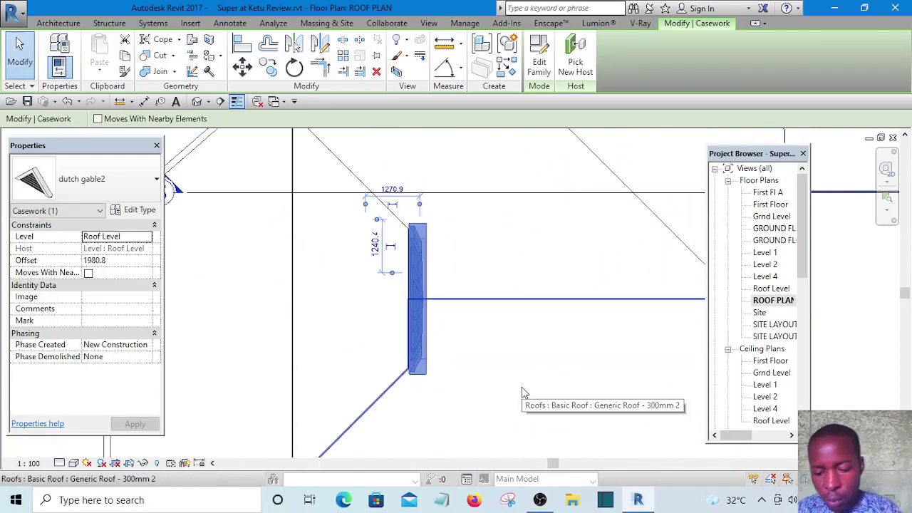
Nudge the copied dutch gable slightly to the right, just inside the lower-left roof's opening
key(Right)
scroll(426, 327, up, 1)
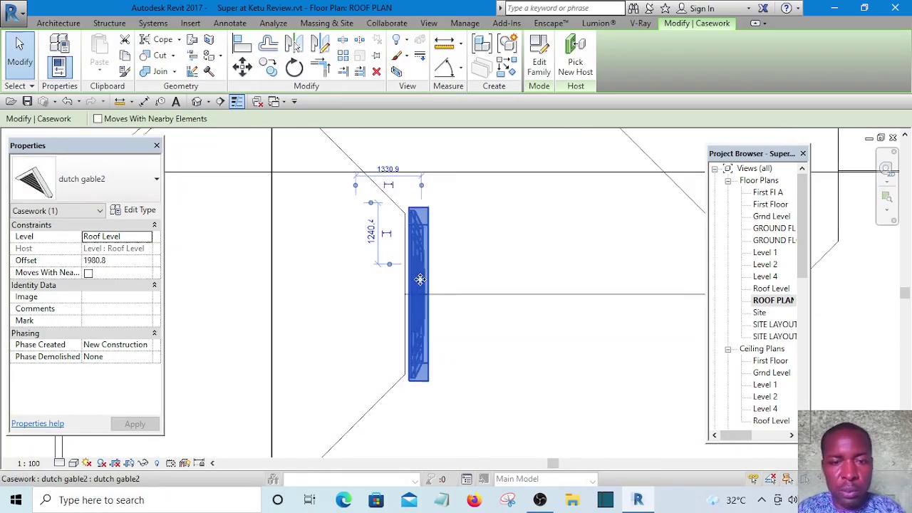
scroll(418, 297, down, 7)
click(544, 184)
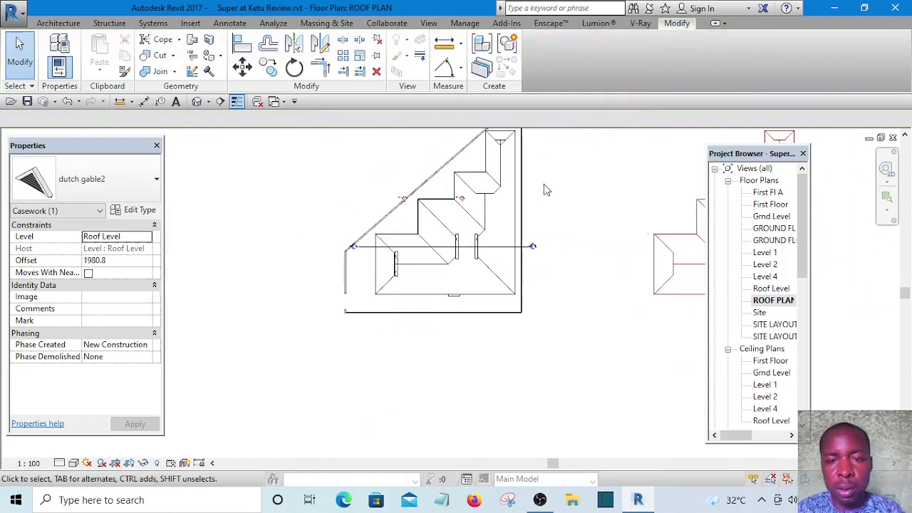
Move the Section B-B line down the plan onto the lower-left roof's ridge so that it cuts through the copied dutch gable
scroll(504, 263, up, 1)
scroll(482, 261, up, 2)
click(486, 238)
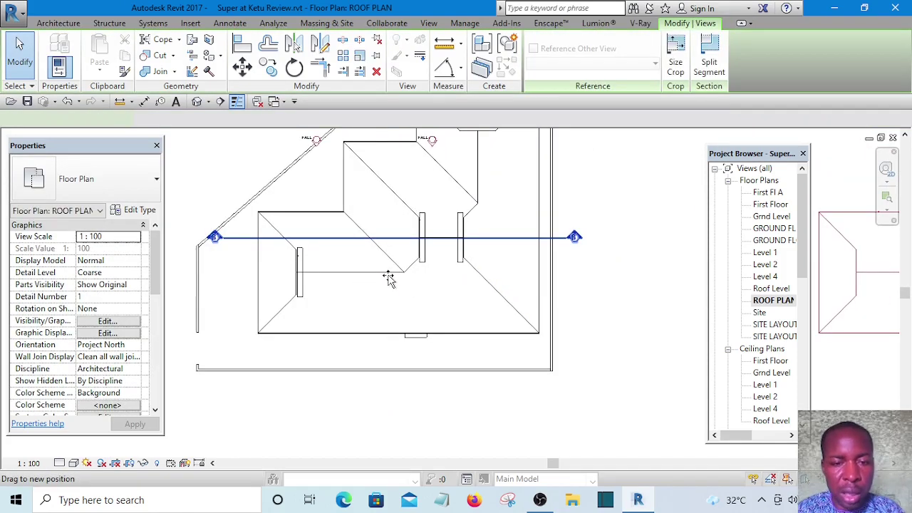
drag(387, 278, 387, 278)
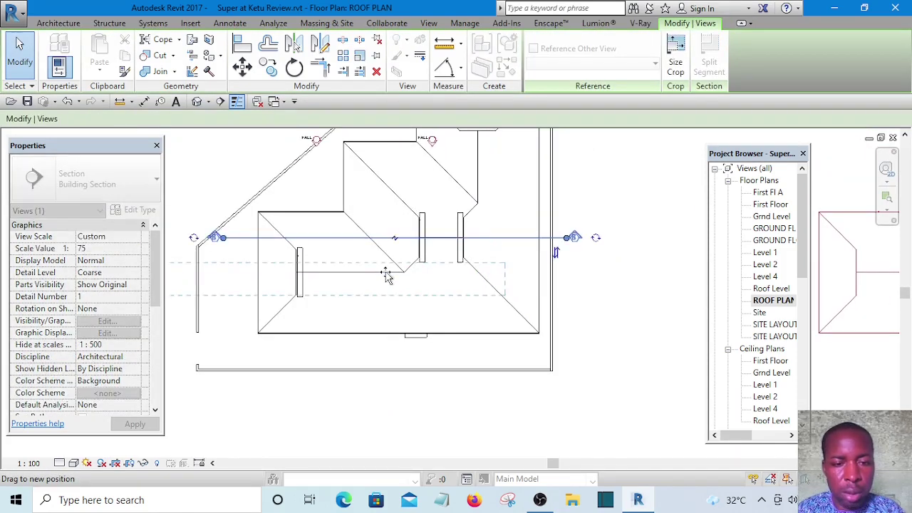
scroll(328, 283, down, 2)
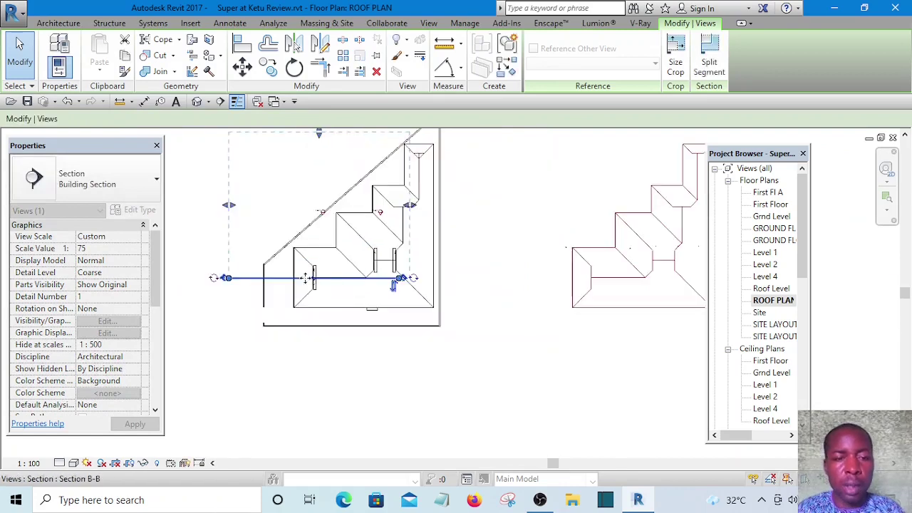
right_click(250, 281)
click(520, 233)
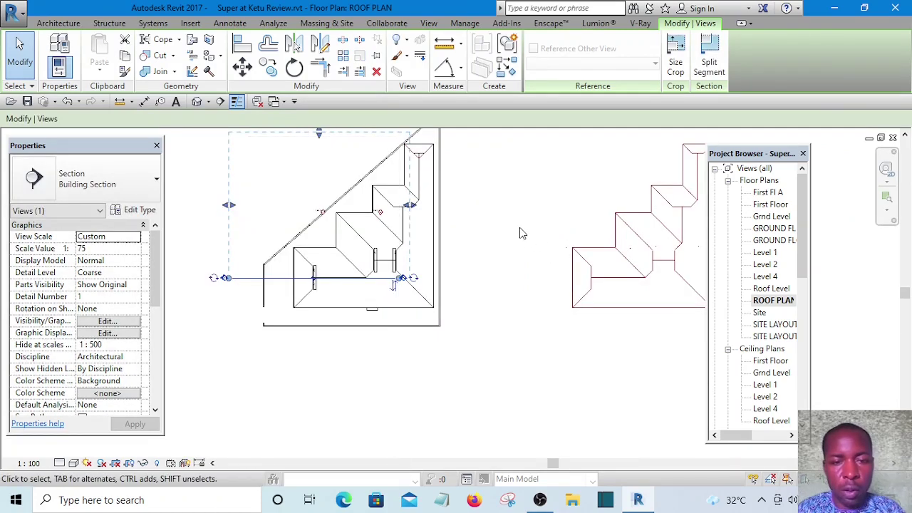
click(509, 235)
Go to the view of Section B-B from its section line in the roof plan
scroll(321, 257, up, 3)
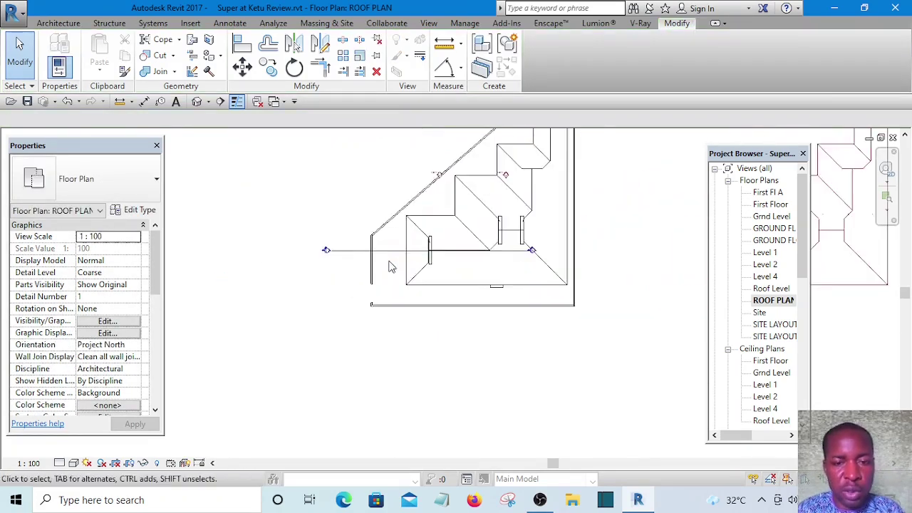
scroll(319, 255, down, 2)
click(326, 249)
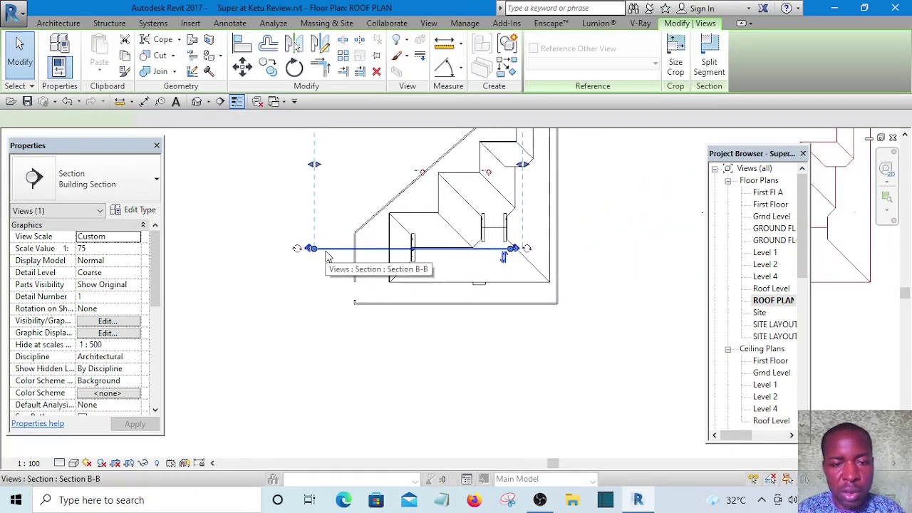
right_click(330, 254)
click(369, 214)
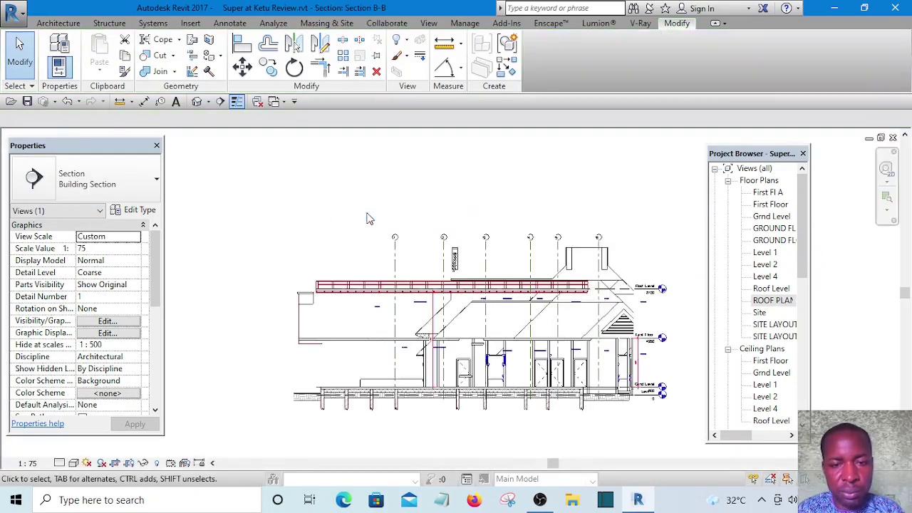
Select the long red detail lines and vertical dimension crossing the roof below the copied gable and hide them in the section view
scroll(415, 367, up, 4)
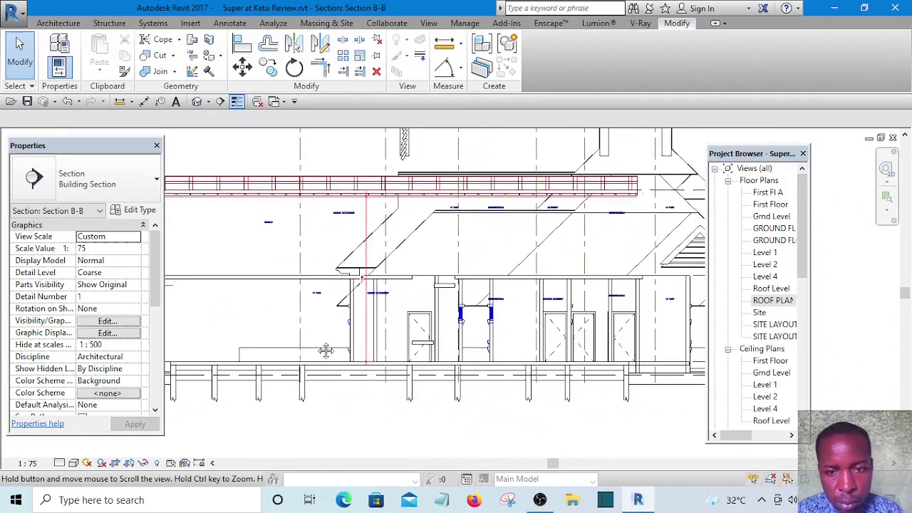
scroll(389, 342, down, 4)
scroll(403, 219, up, 4)
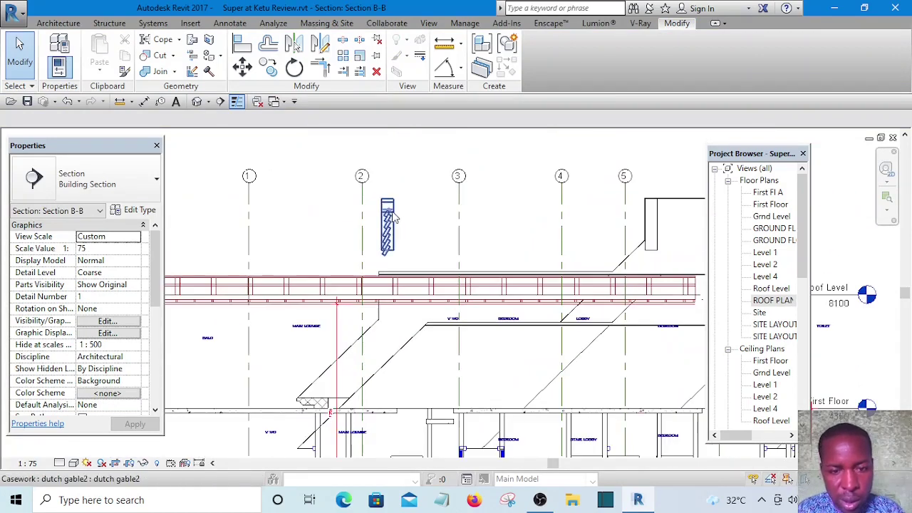
scroll(363, 222, up, 3)
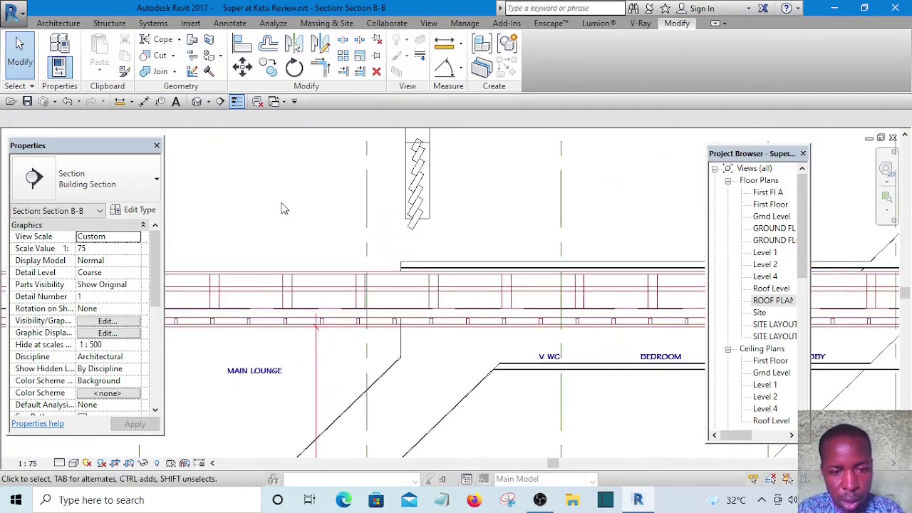
drag(281, 208, 231, 335)
scroll(250, 317, down, 3)
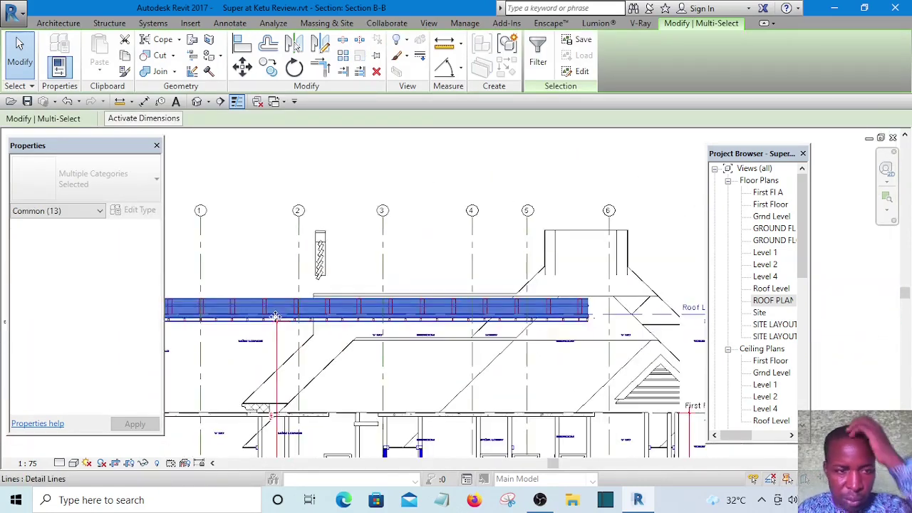
middle_drag(275, 317, 372, 324)
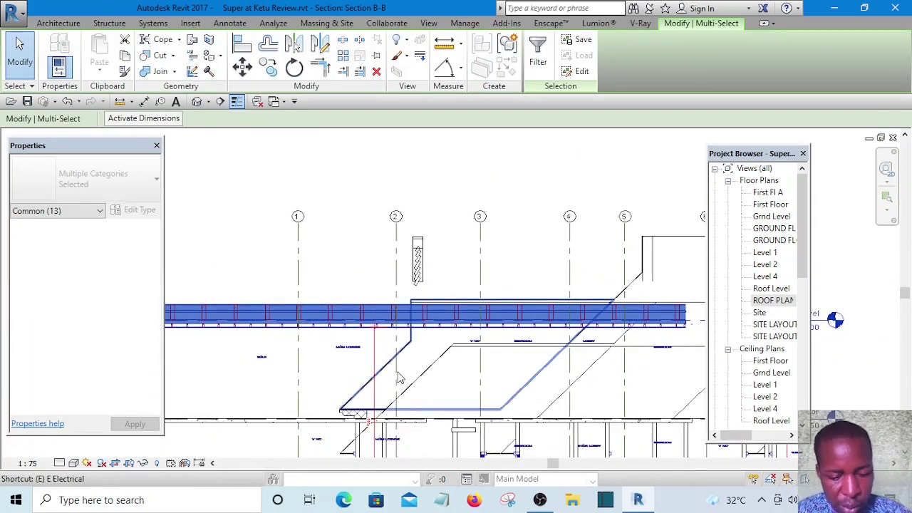
key(Escape)
scroll(356, 316, up, 2)
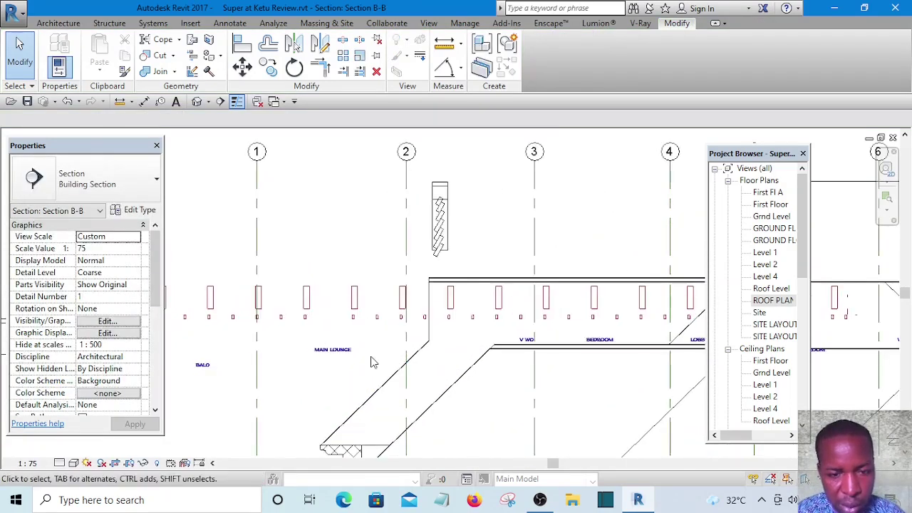
Move the copied dutch gable straight down from its top corner to the top of the lower roof's ridge
scroll(457, 203, up, 2)
click(450, 206)
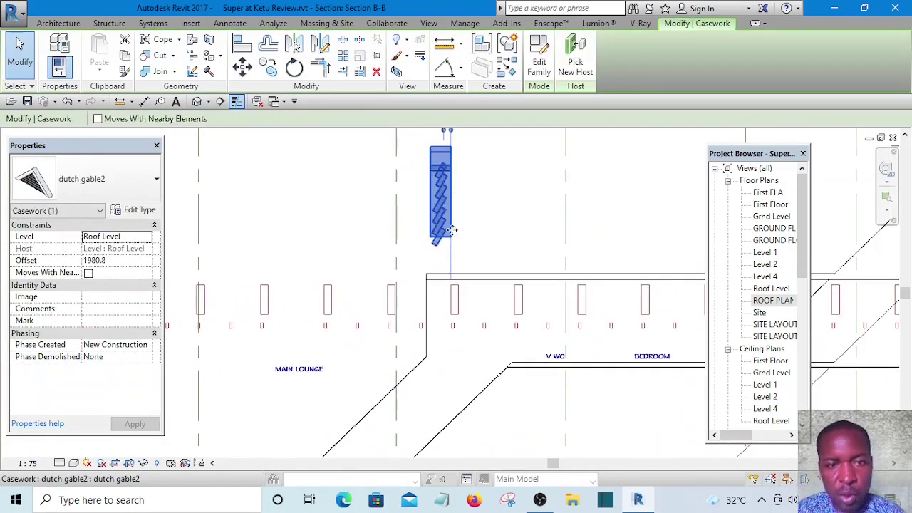
click(243, 66)
scroll(457, 157, up, 4)
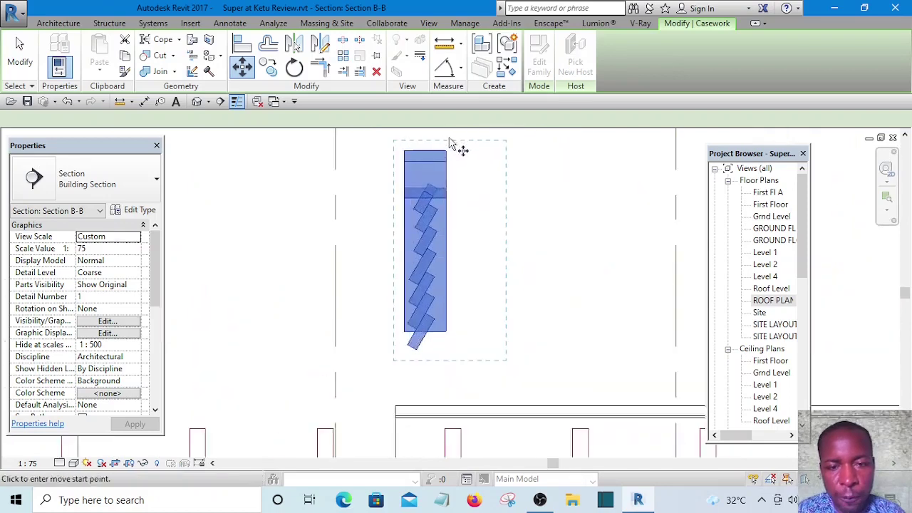
scroll(443, 141, down, 5)
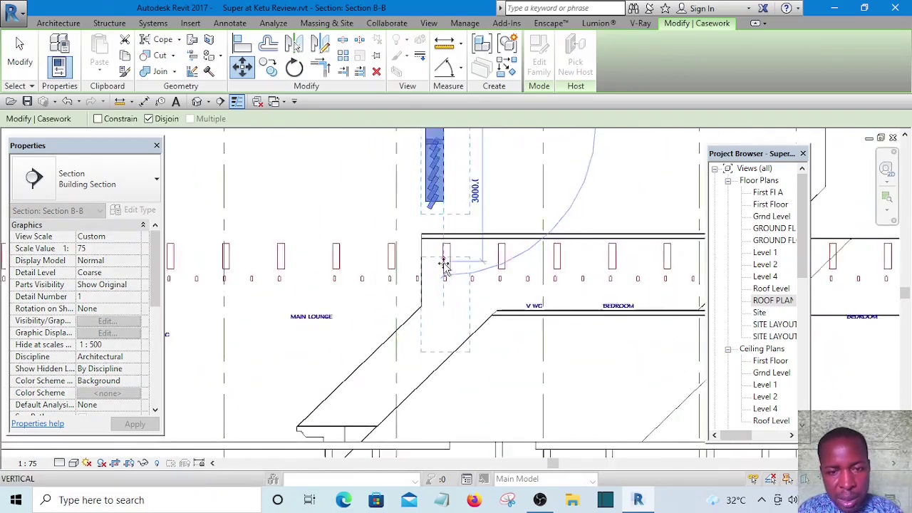
click(444, 228)
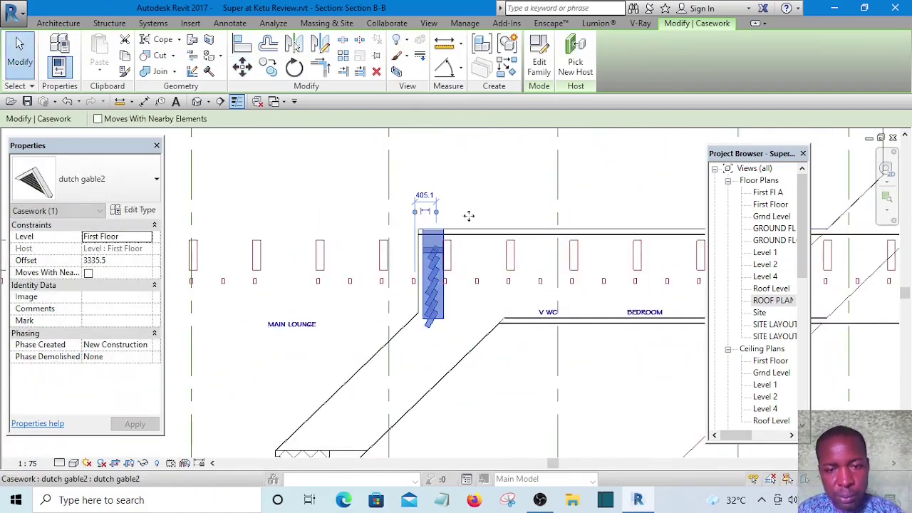
Nudge the copied dutch gable down to an offset of 3325.5 from First Floor and left towards the roof opening's edge
scroll(439, 186, up, 5)
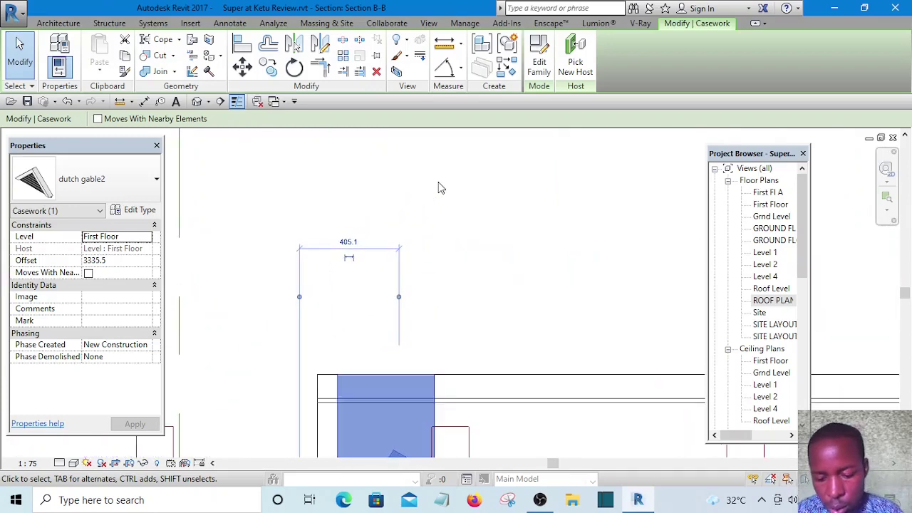
key(Down)
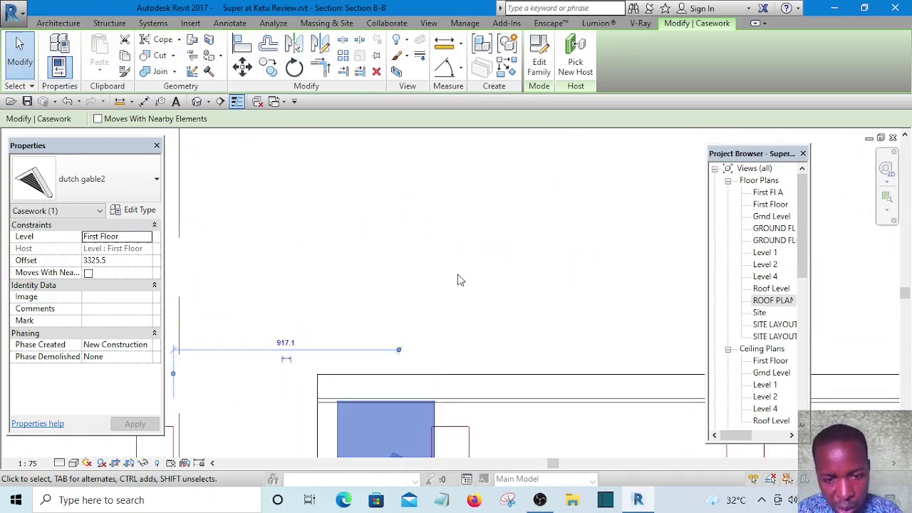
scroll(449, 285, down, 3)
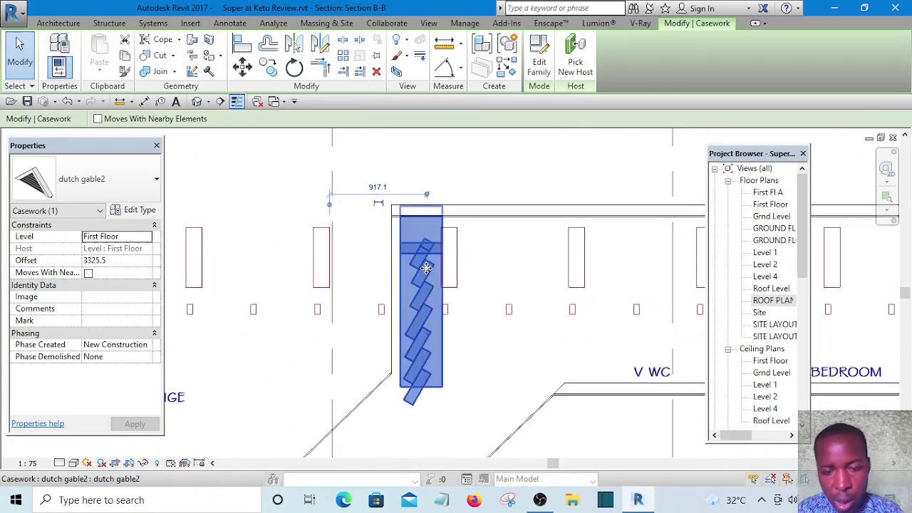
key(Left)
key(Left)
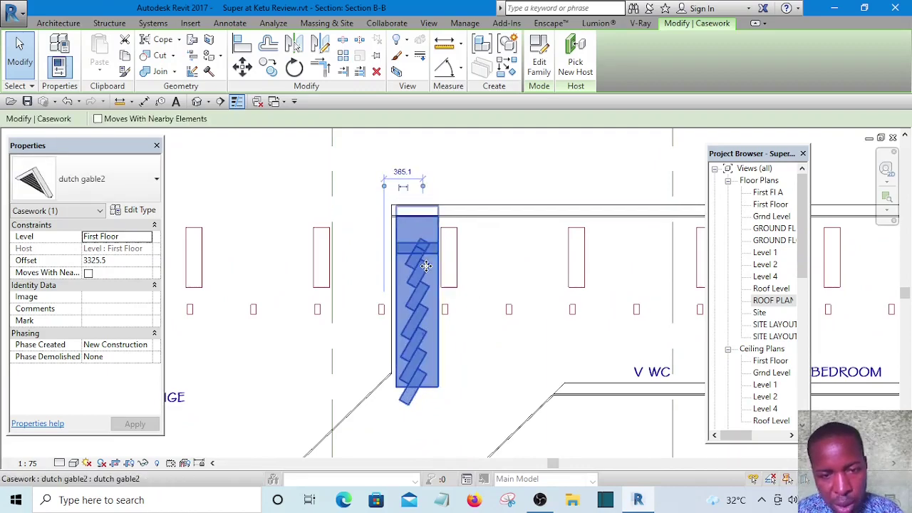
key(Left)
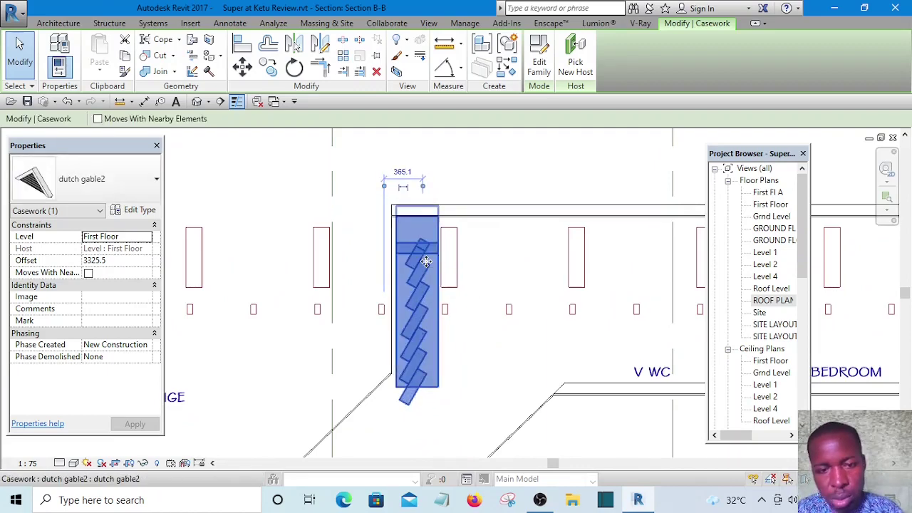
click(458, 175)
scroll(459, 175, down, 5)
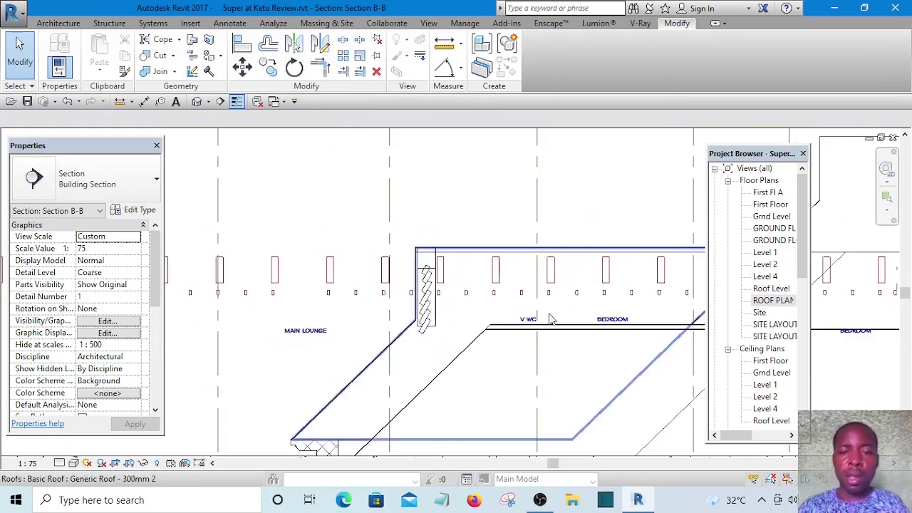
middle_drag(471, 257, 369, 307)
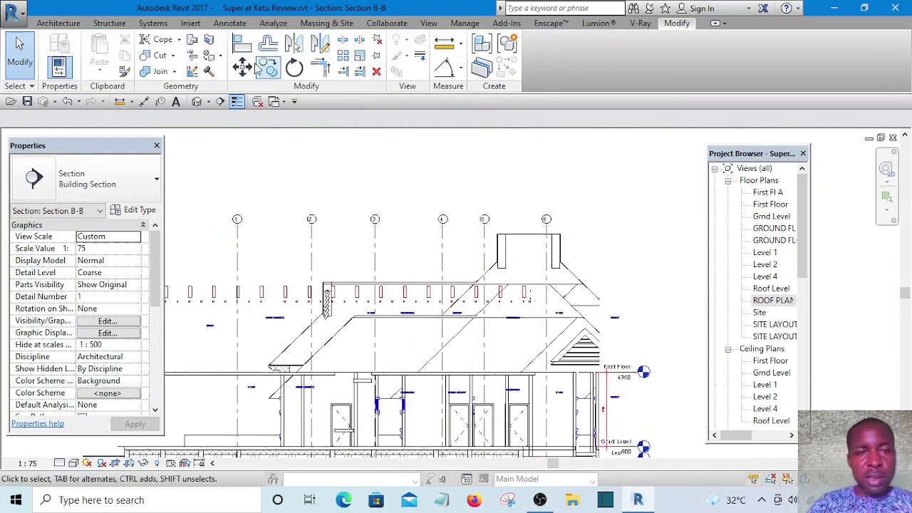
Open the default 3D view and save the project at the reminder
click(201, 102)
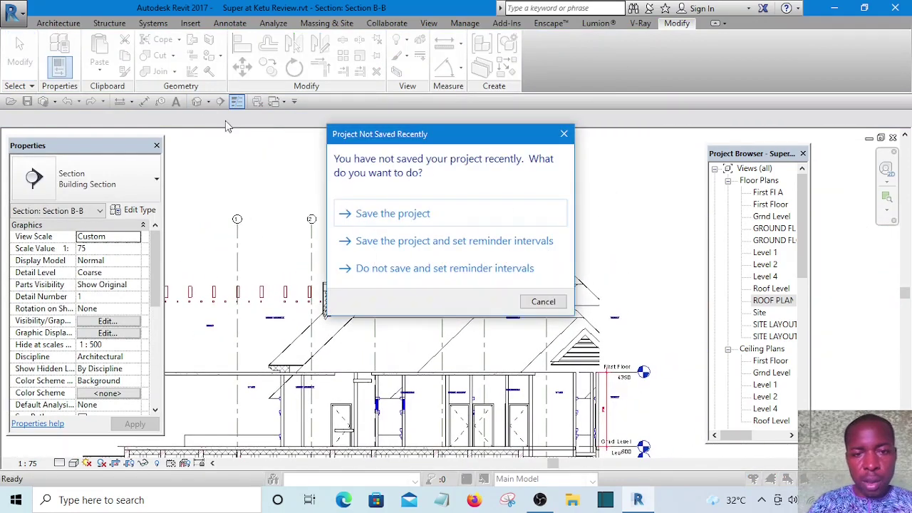
click(388, 215)
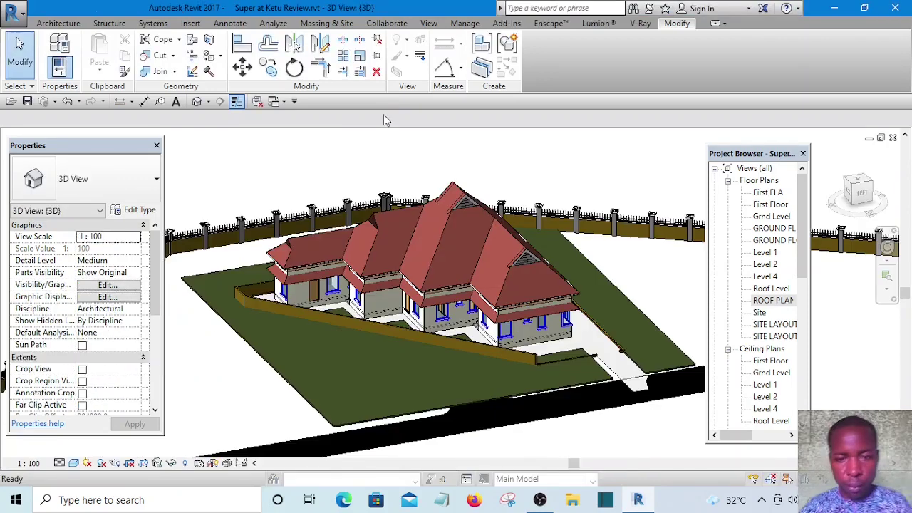
Examine the fitted dutch gables and the remaining roof openings from the left and back of the house in 3D
shift+middle_drag(589, 275, 499, 210)
scroll(494, 244, up, 4)
scroll(499, 258, up, 3)
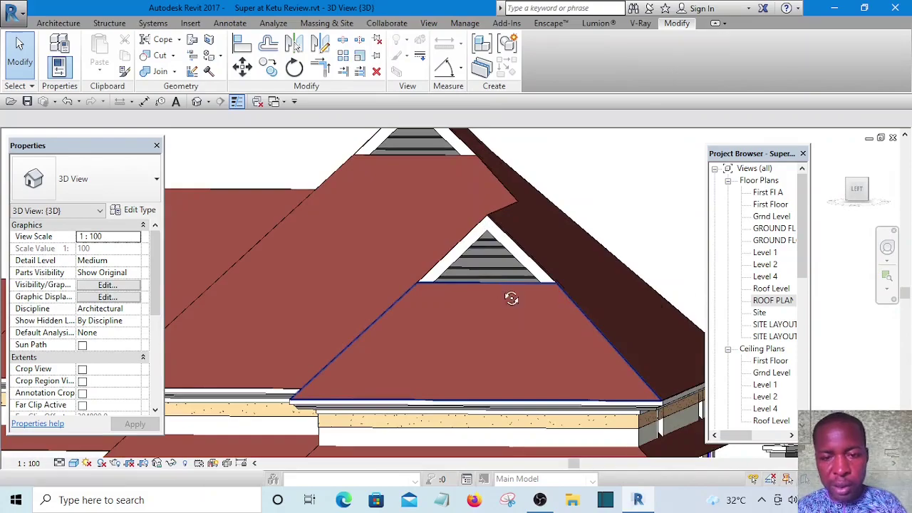
shift+middle_drag(512, 299, 573, 364)
scroll(537, 292, down, 5)
click(560, 288)
shift+middle_drag(560, 288, 542, 378)
scroll(287, 273, down, 4)
shift+middle_drag(299, 278, 569, 244)
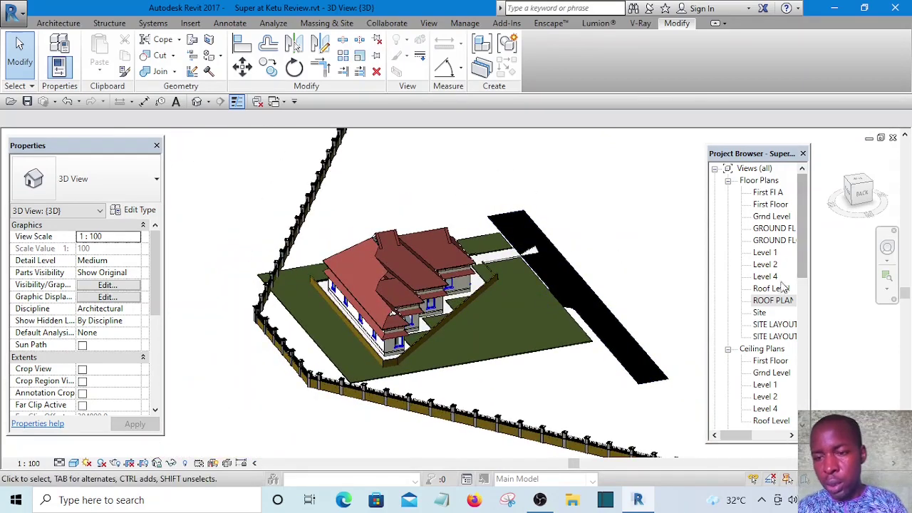
In the ROOF PLAN view, draw a vertical building section through the house, running from the lower fence line to above the roofs
double_click(782, 302)
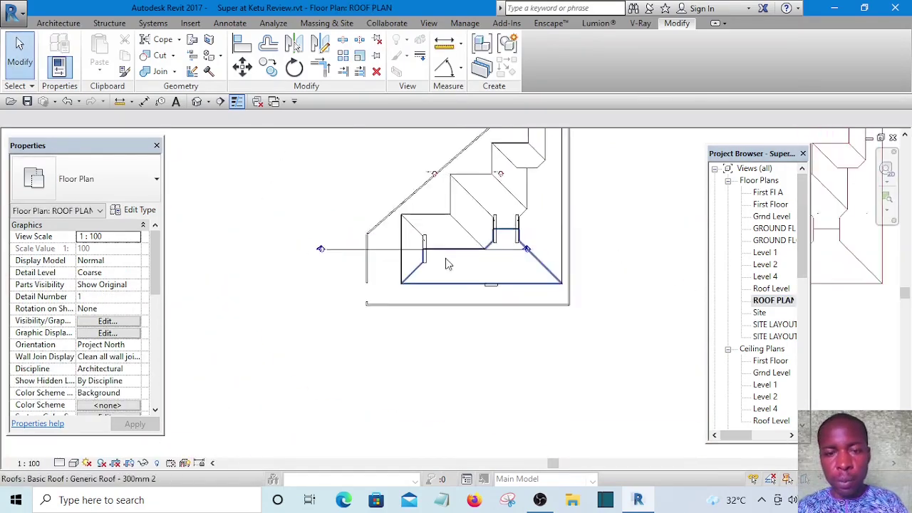
middle_drag(435, 262, 389, 306)
scroll(392, 301, down, 3)
scroll(467, 205, up, 1)
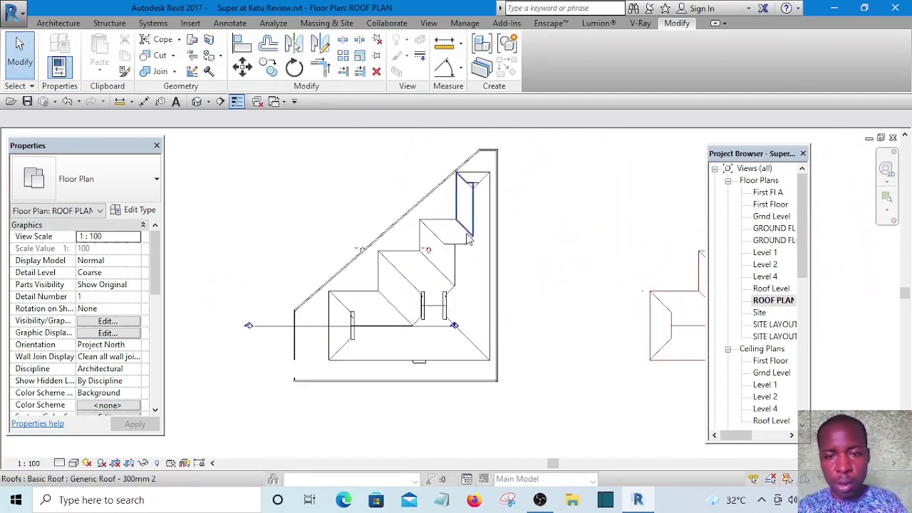
scroll(456, 261, down, 3)
scroll(425, 302, up, 4)
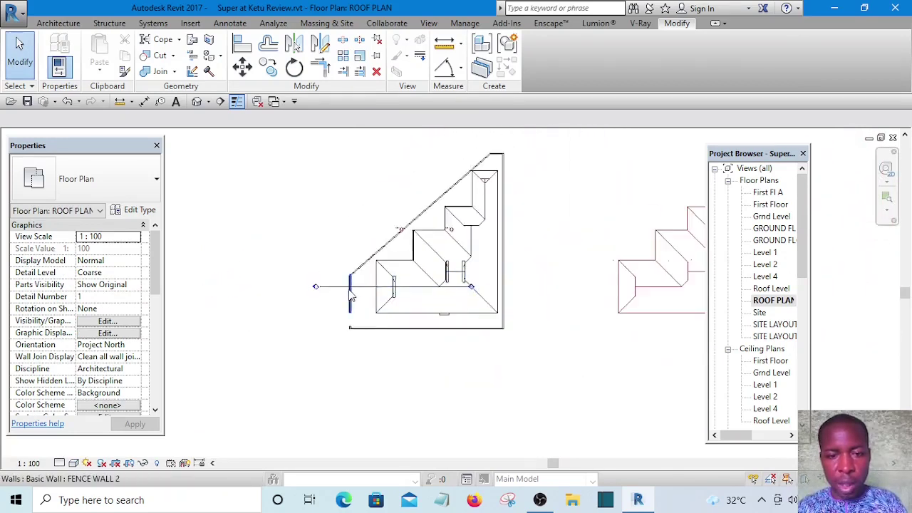
click(336, 287)
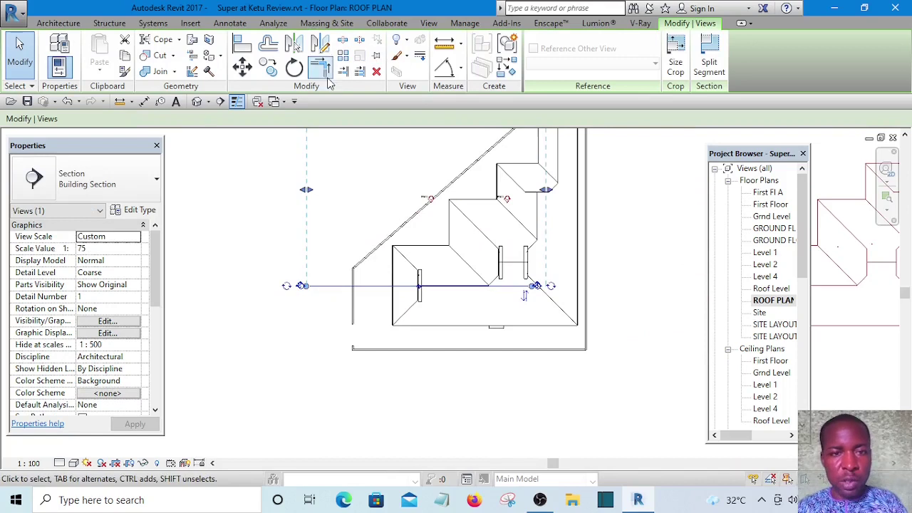
click(506, 69)
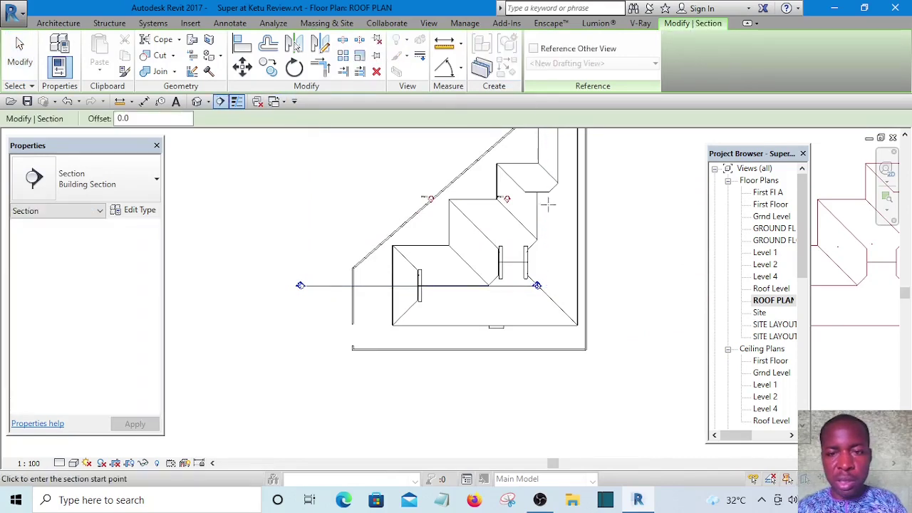
click(531, 333)
scroll(531, 340, down, 2)
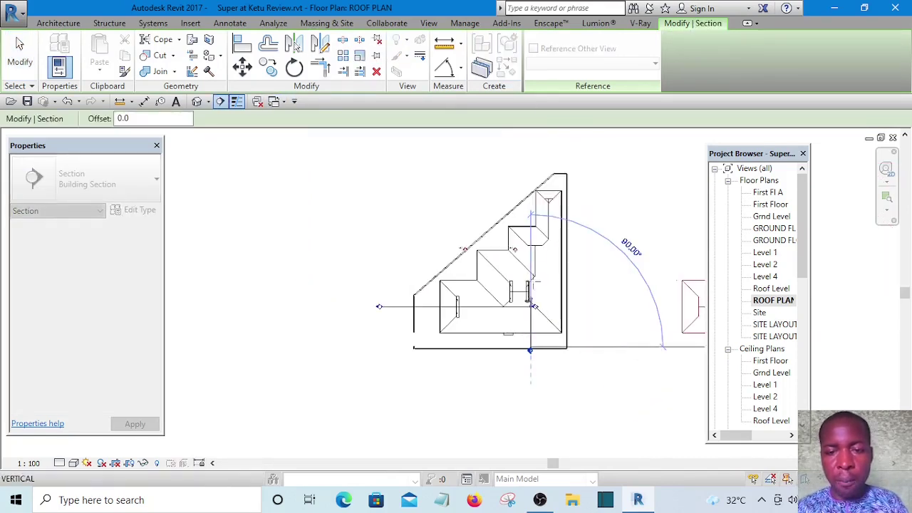
click(535, 156)
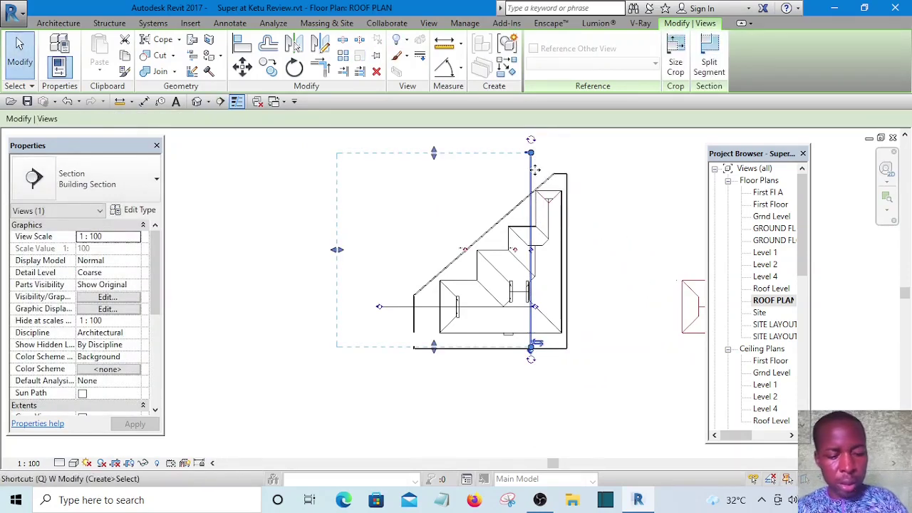
key(Escape)
Go to the view of the new vertical section from its section line
scroll(536, 176, up, 1)
click(530, 171)
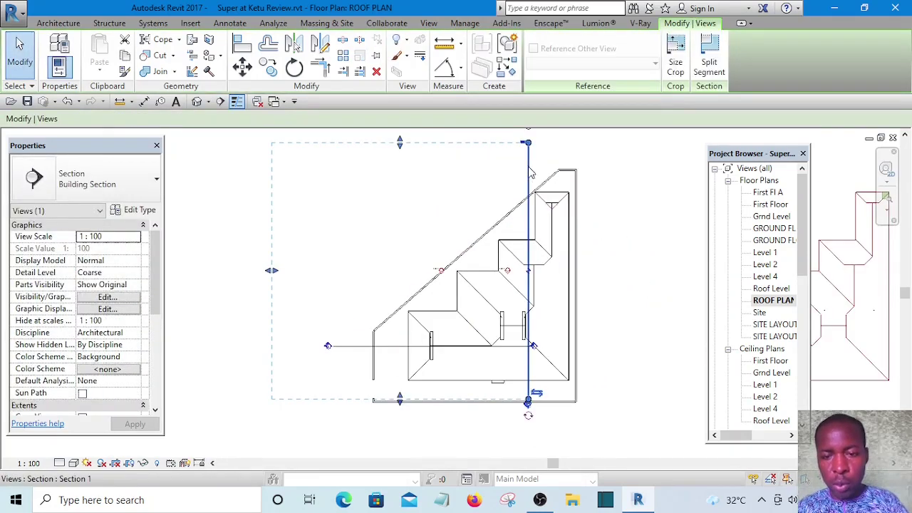
right_click(529, 172)
click(570, 213)
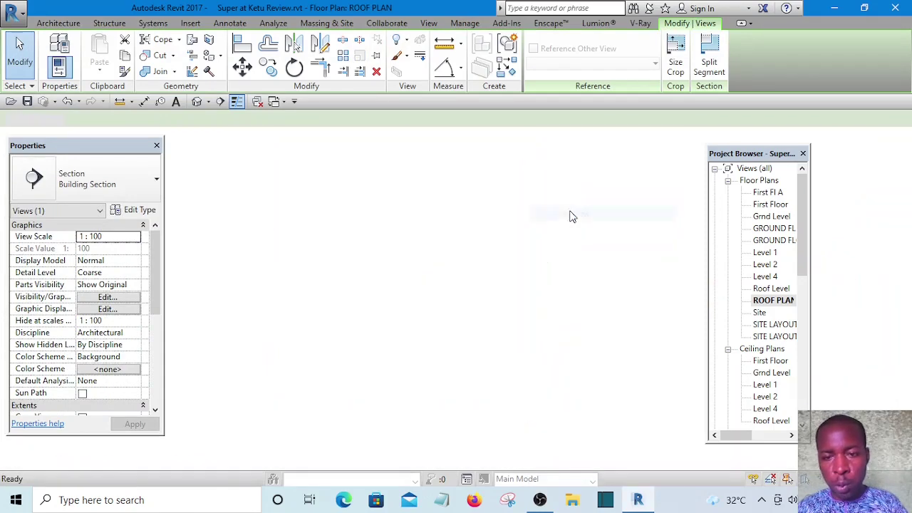
scroll(470, 298, up, 5)
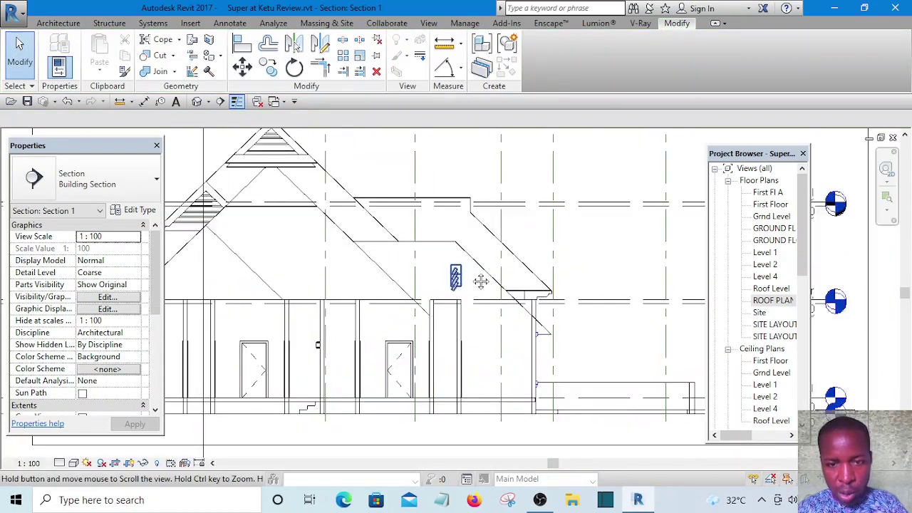
Move the misplaced dutch gable straight up to the lower roof's ridge, at an offset of 2720.7 from First Floor
click(429, 355)
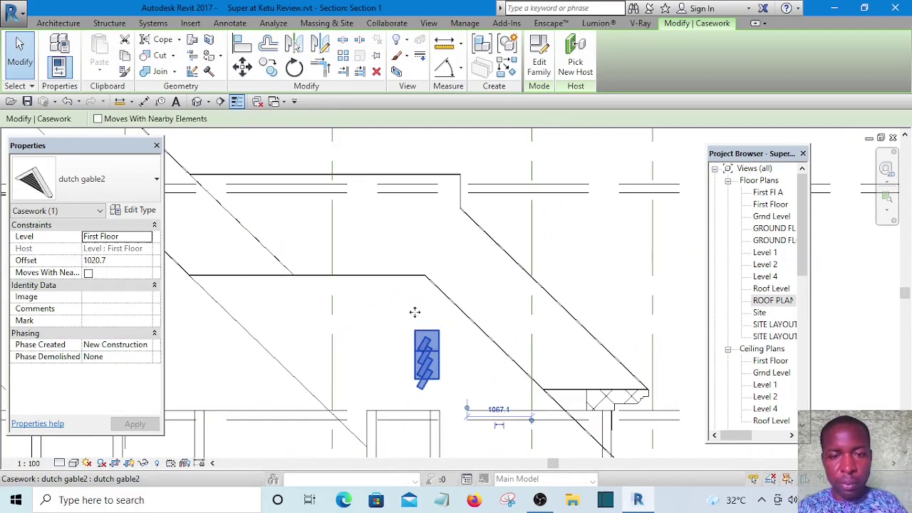
click(242, 66)
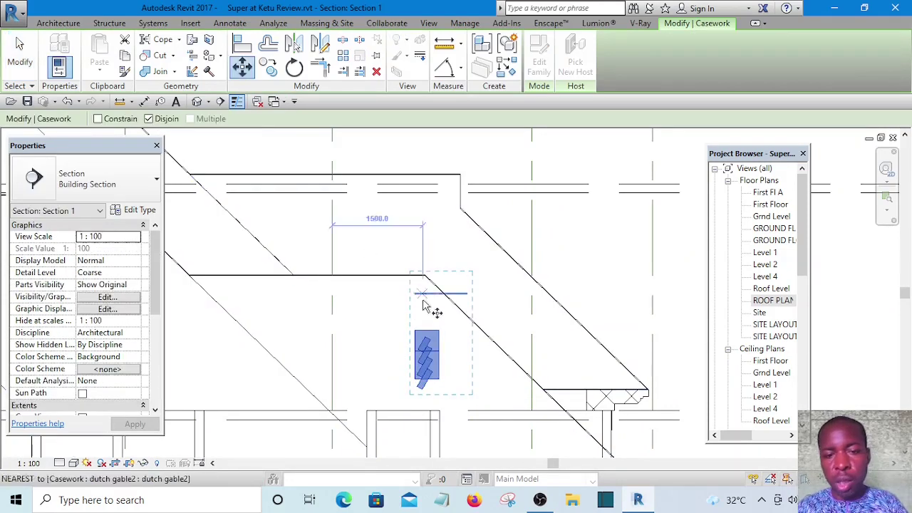
click(424, 277)
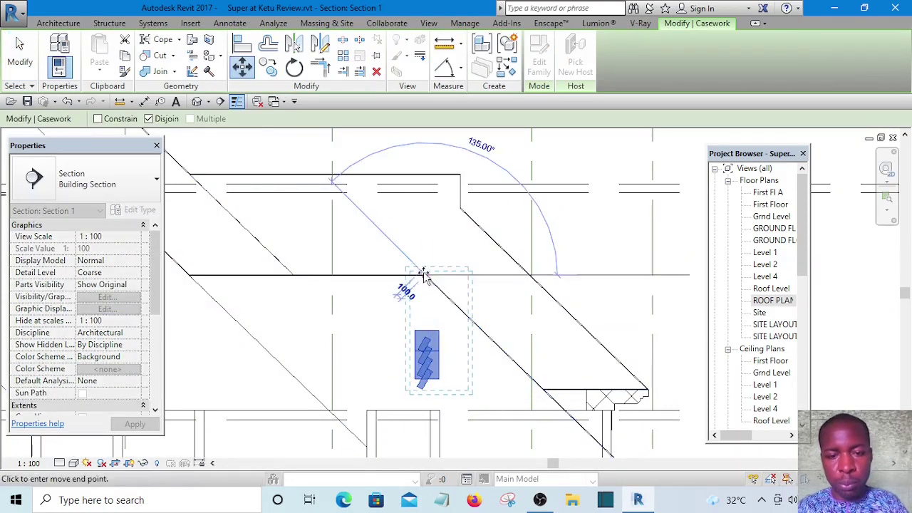
click(425, 178)
scroll(373, 238, down, 3)
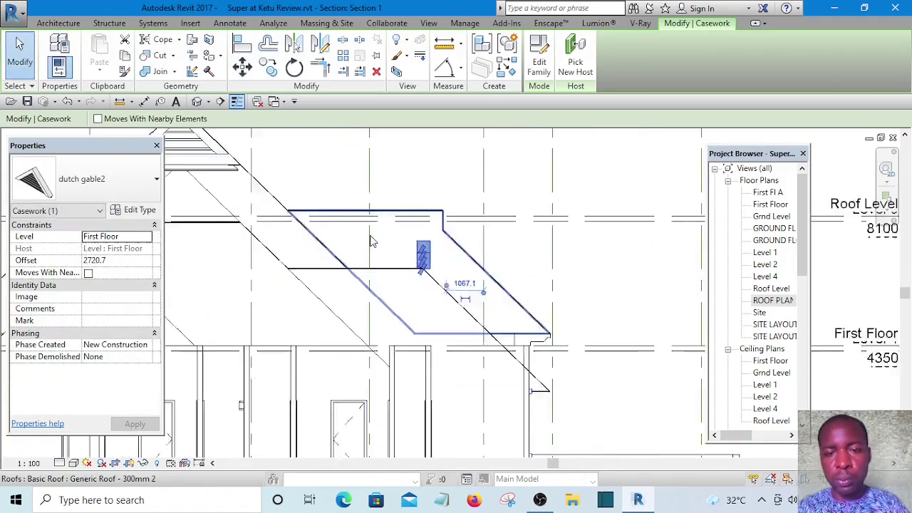
Shift the raised dutch gable horizontally and nudge it left to sit just beyond the end of the lower roof's ridge
scroll(405, 250, up, 3)
drag(410, 260, 410, 258)
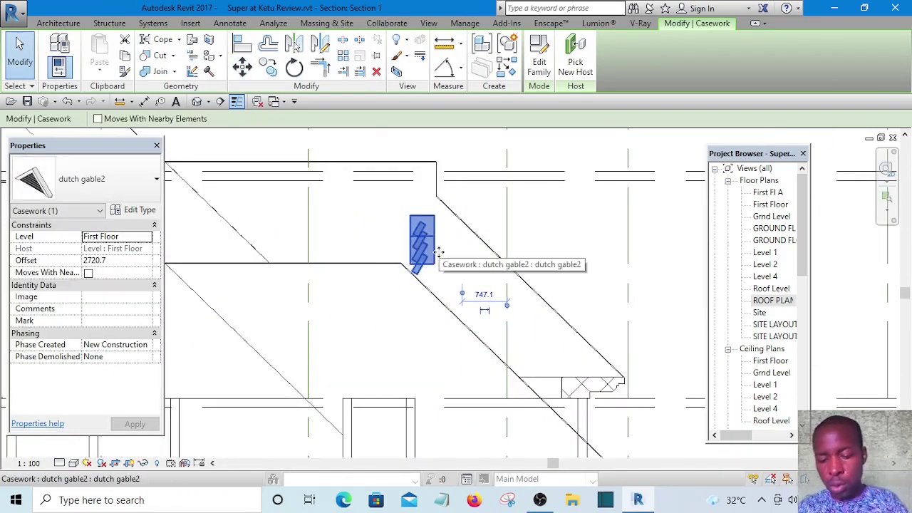
key(Left)
key(Left)
key(Escape)
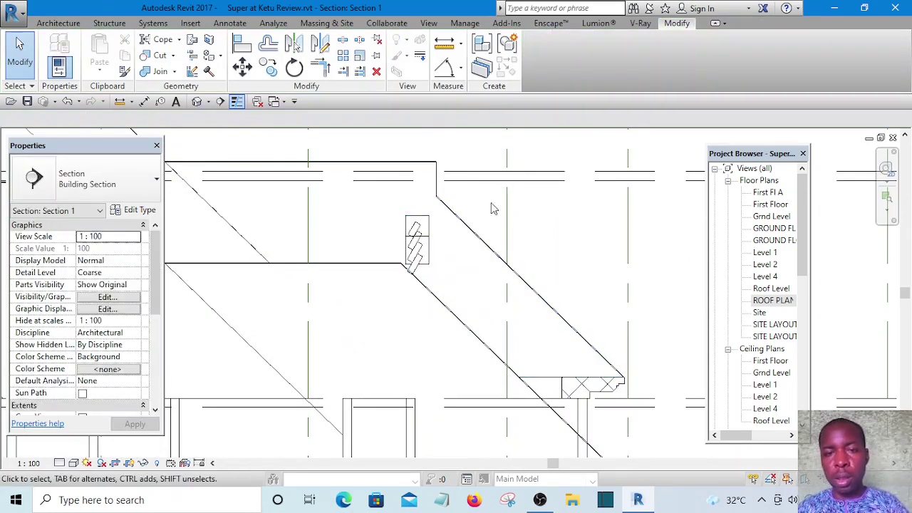
scroll(602, 229, down, 6)
middle_drag(591, 244, 551, 275)
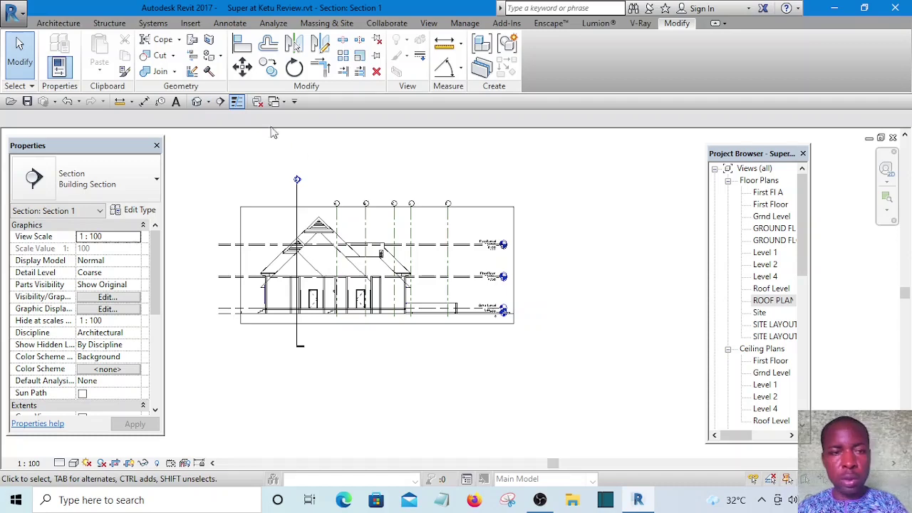
Examine the raised dutch gable's position in the roof opening from the back of the house in 3D
click(198, 101)
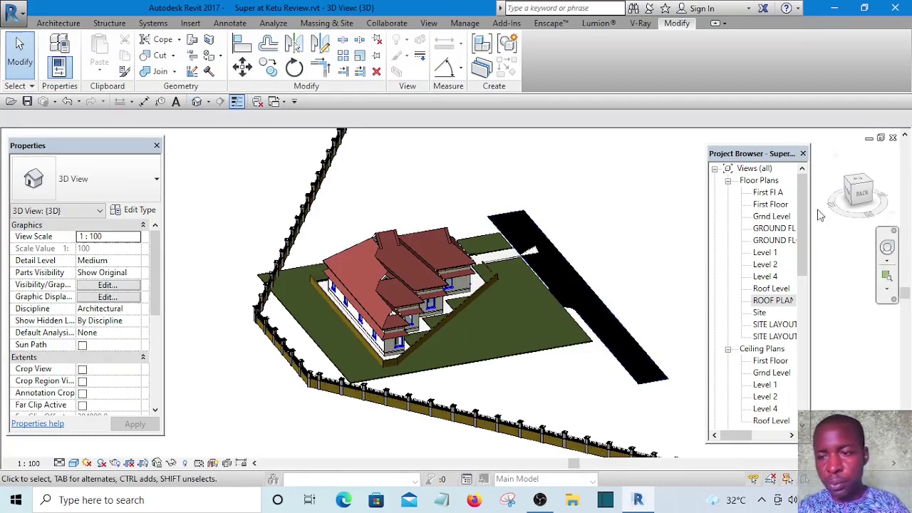
shift+middle_drag(619, 290, 643, 224)
scroll(436, 289, up, 3)
scroll(377, 285, up, 5)
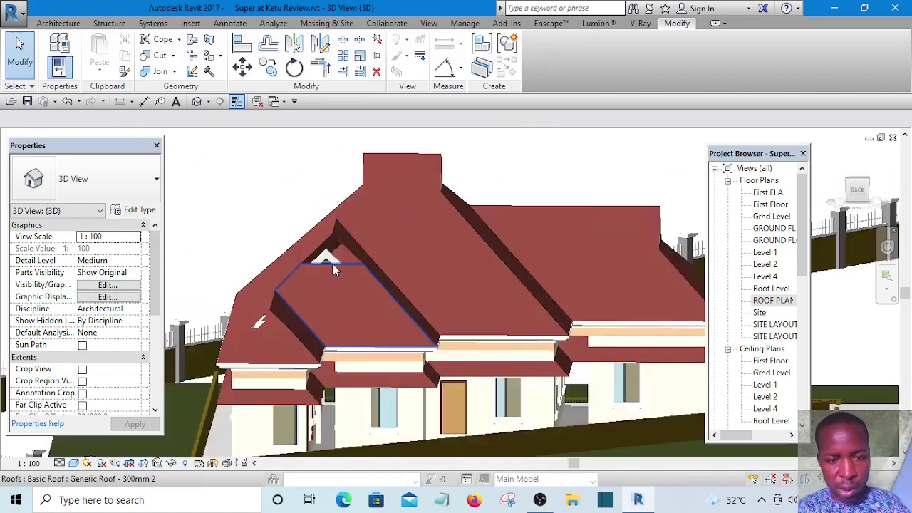
scroll(357, 228, up, 3)
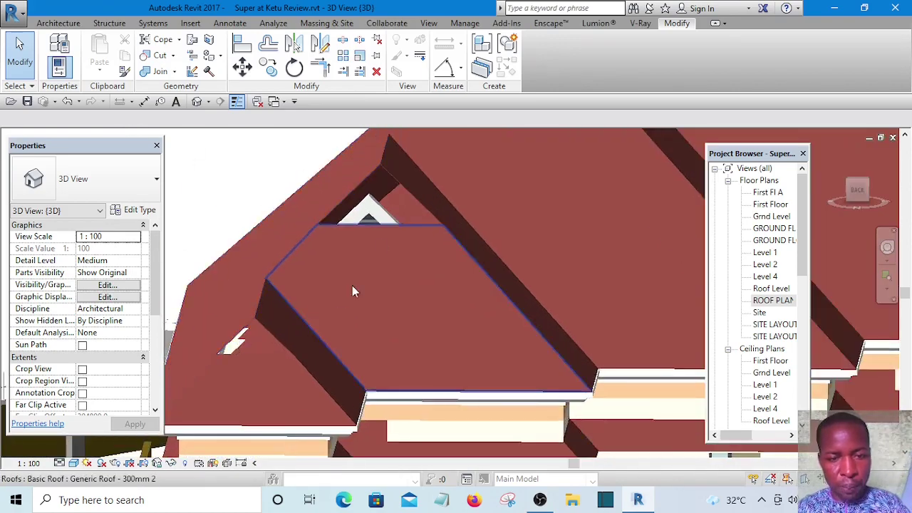
scroll(372, 216, down, 5)
shift+middle_drag(370, 247, 404, 299)
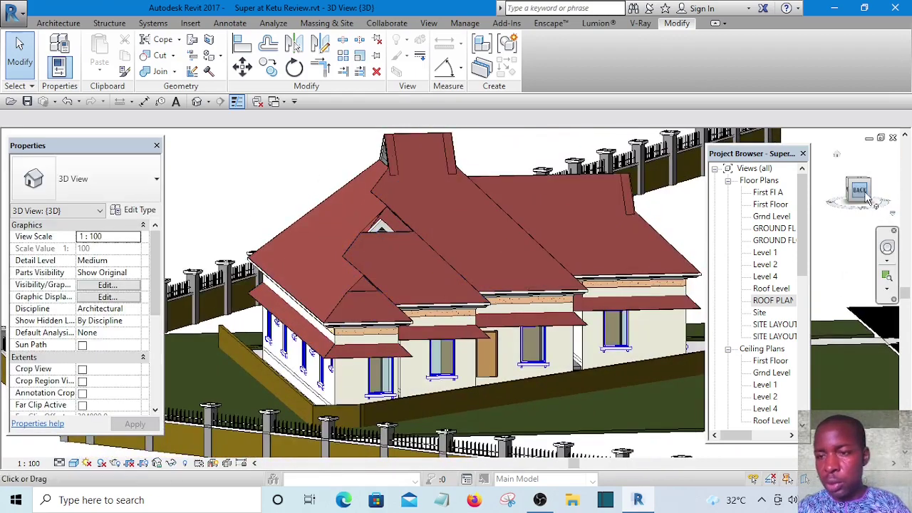
In the 3D back view, move the dutch gable from its apex to the roof opening's apex, at an offset of 3369.9 from First Floor
click(860, 190)
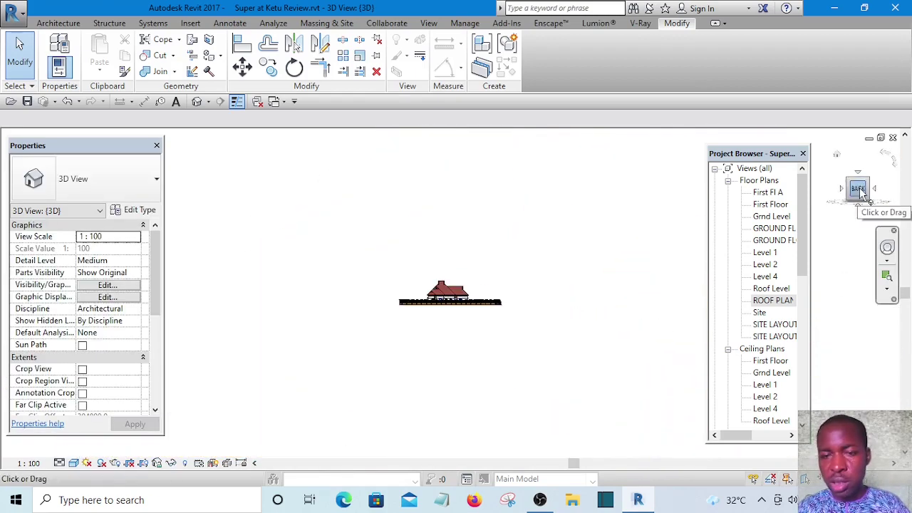
scroll(495, 255, up, 8)
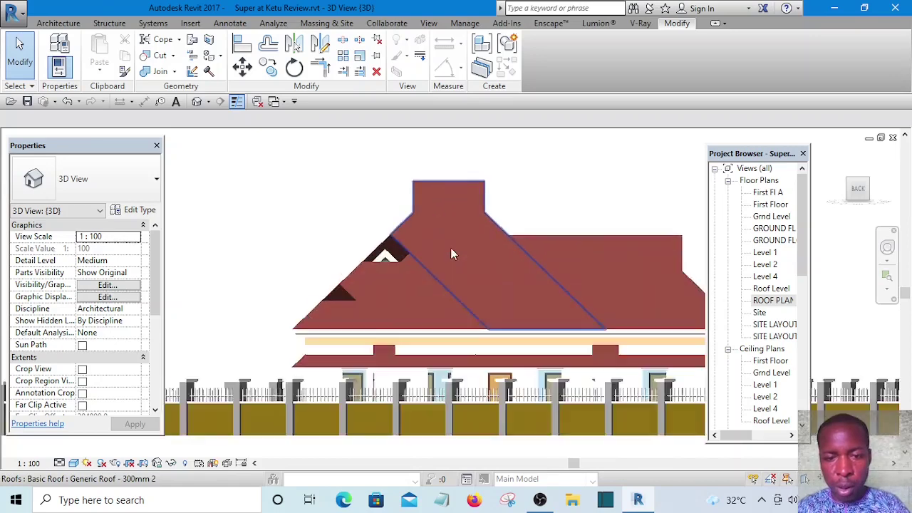
scroll(329, 272, up, 3)
click(345, 258)
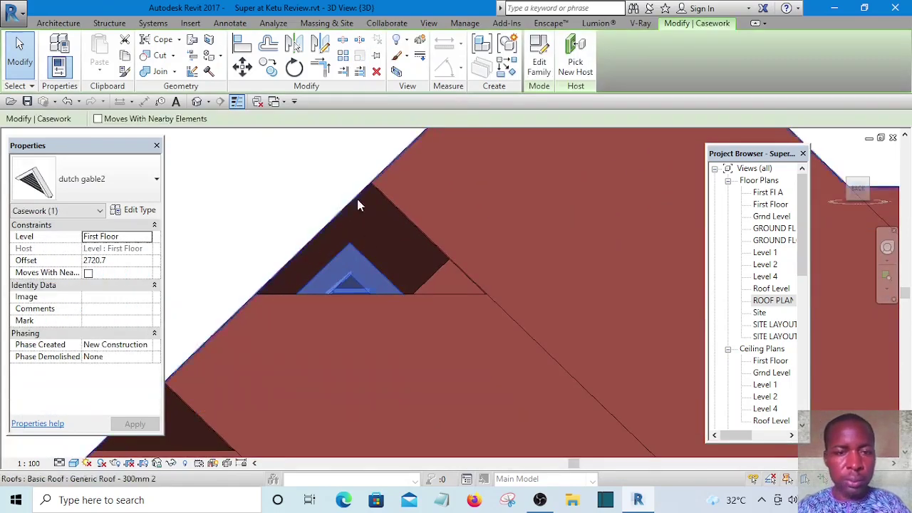
click(242, 68)
scroll(355, 206, up, 3)
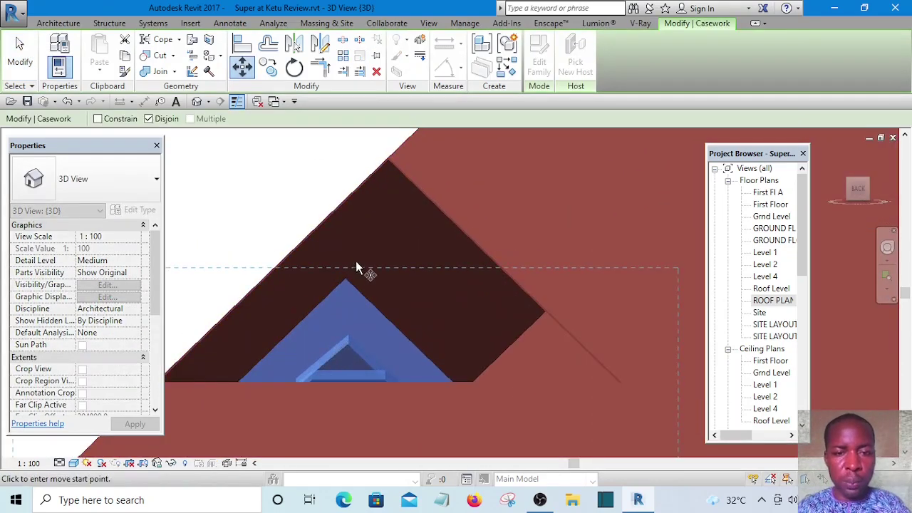
scroll(387, 153, up, 5)
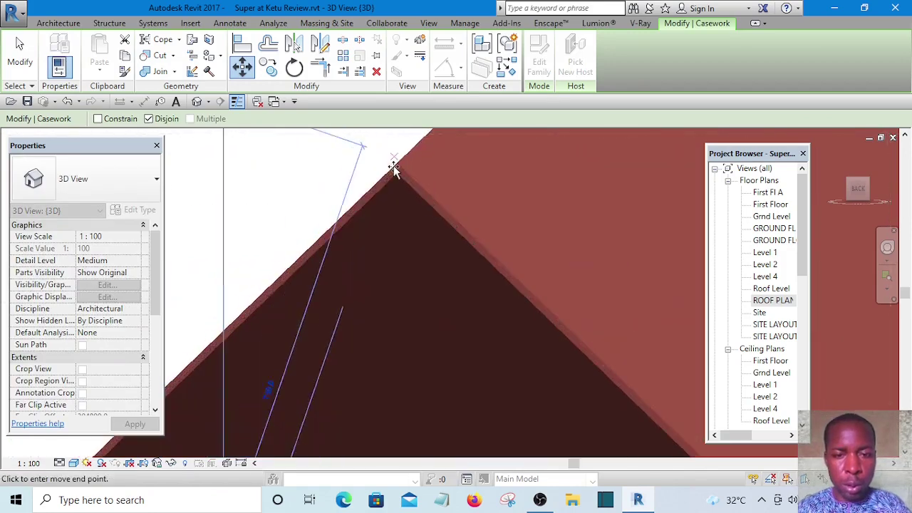
click(403, 167)
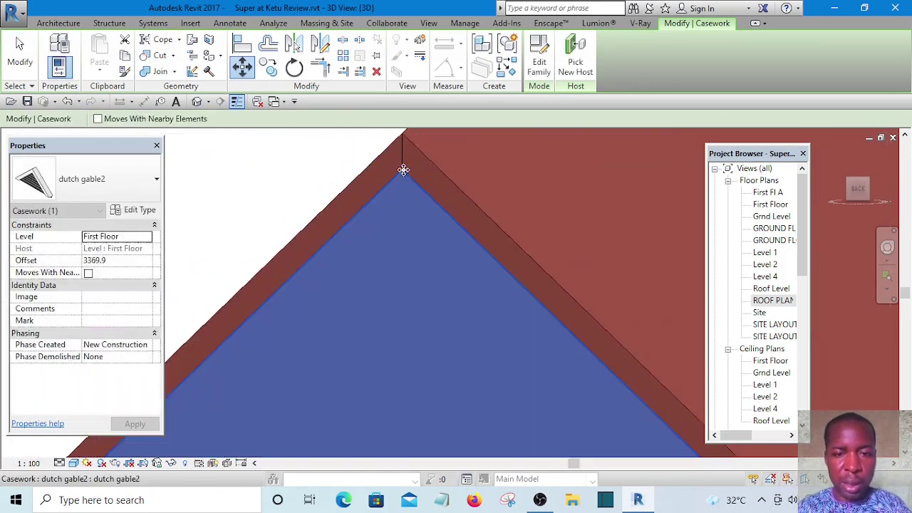
middle_drag(404, 169, 389, 198)
scroll(389, 201, down, 2)
scroll(346, 177, down, 3)
key(Escape)
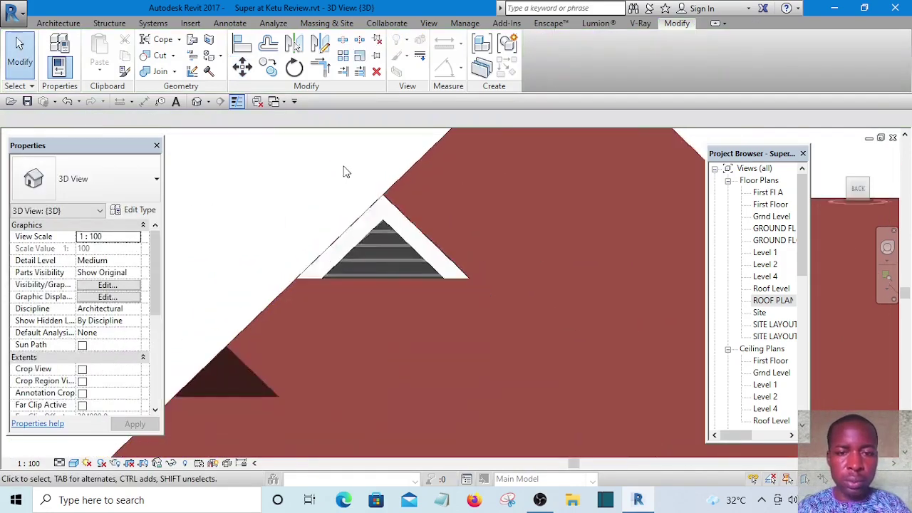
Orbit around the roof to examine the fitted back gable and the opening still empty on the smallest roof
scroll(328, 169, down, 3)
shift+middle_drag(328, 169, 389, 264)
scroll(499, 283, up, 5)
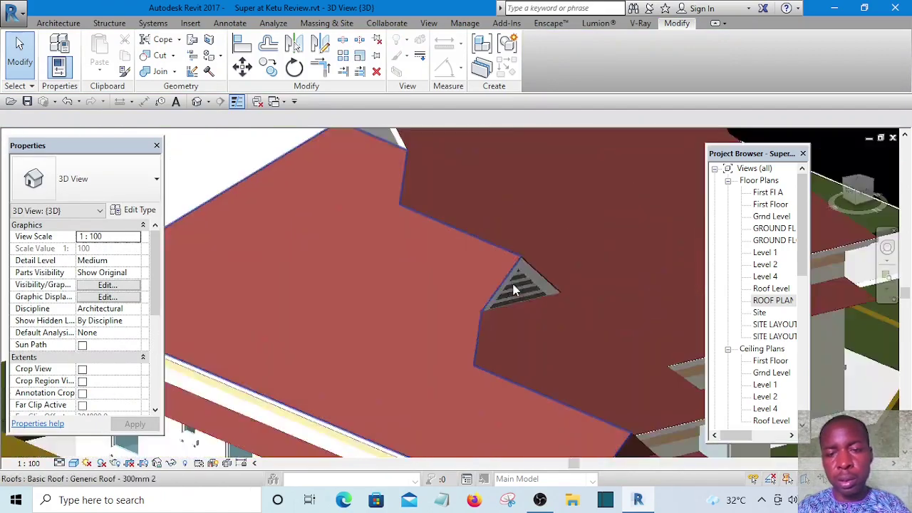
middle_drag(507, 280, 412, 201)
scroll(405, 200, down, 3)
scroll(398, 197, down, 3)
shift+middle_drag(440, 265, 580, 329)
scroll(482, 230, up, 1)
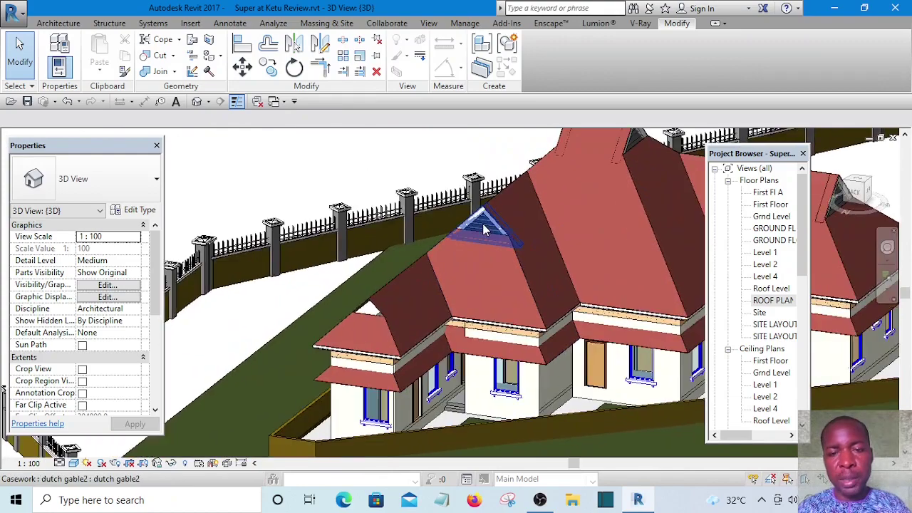
scroll(483, 230, down, 5)
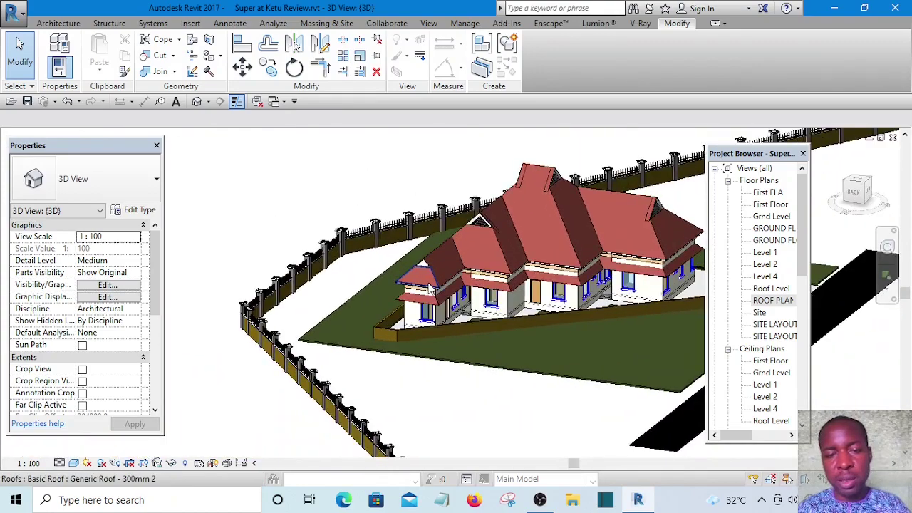
Examine the fitted back dutch gable close up from the back and side, including how it sits in the roof opening
mouse_move(473, 282)
shift+middle_down()
mouse_move(570, 257)
mouse_move(391, 157)
mouse_move(556, 260)
mouse_move(606, 266)
mouse_move(456, 283)
shift+middle_up()
scroll(626, 265, up, 5)
shift+middle_drag(485, 315, 490, 288)
scroll(305, 216, up, 5)
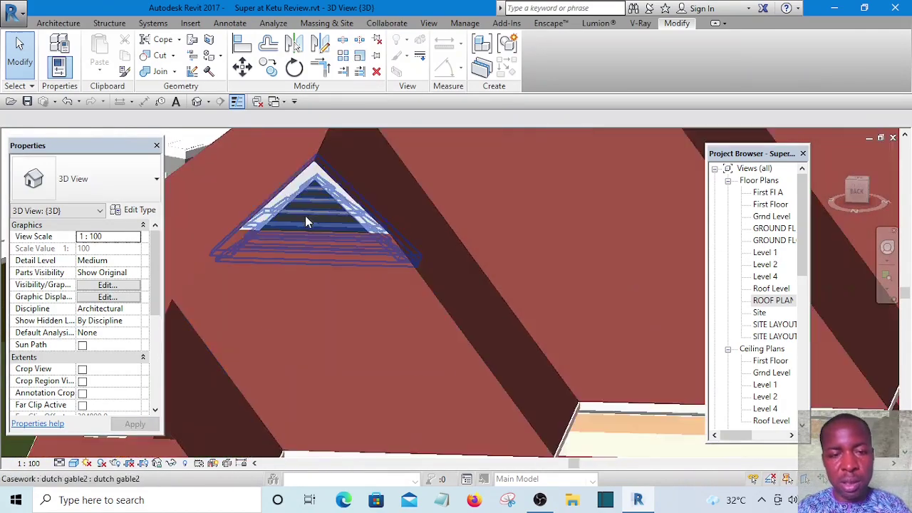
scroll(510, 317, down, 3)
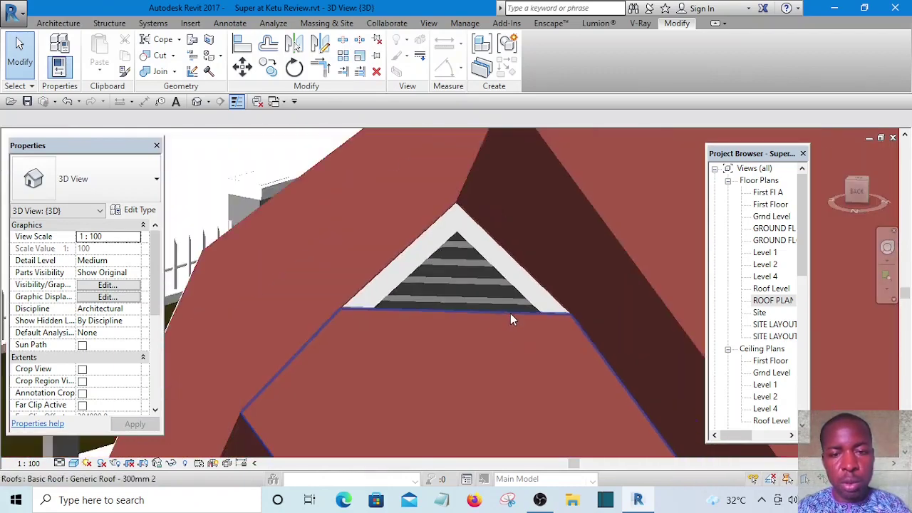
shift+middle_drag(510, 317, 416, 198)
scroll(406, 285, down, 2)
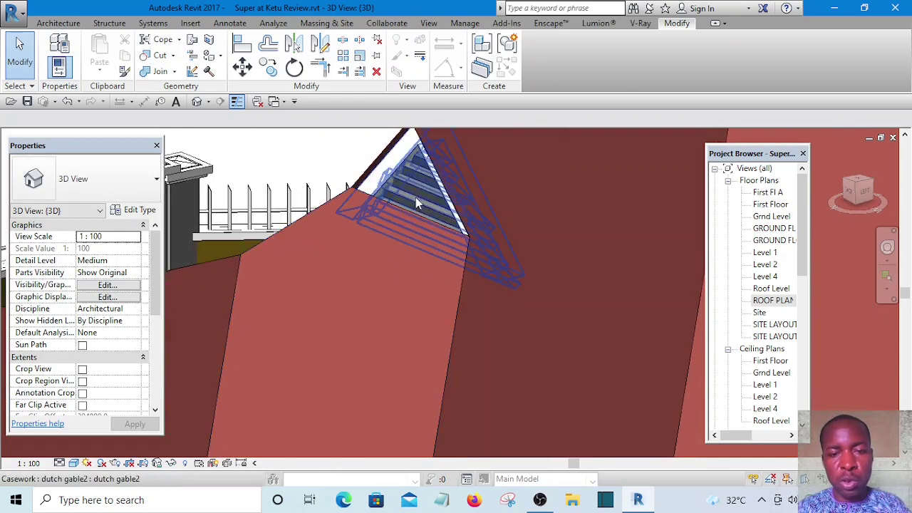
scroll(419, 206, down, 3)
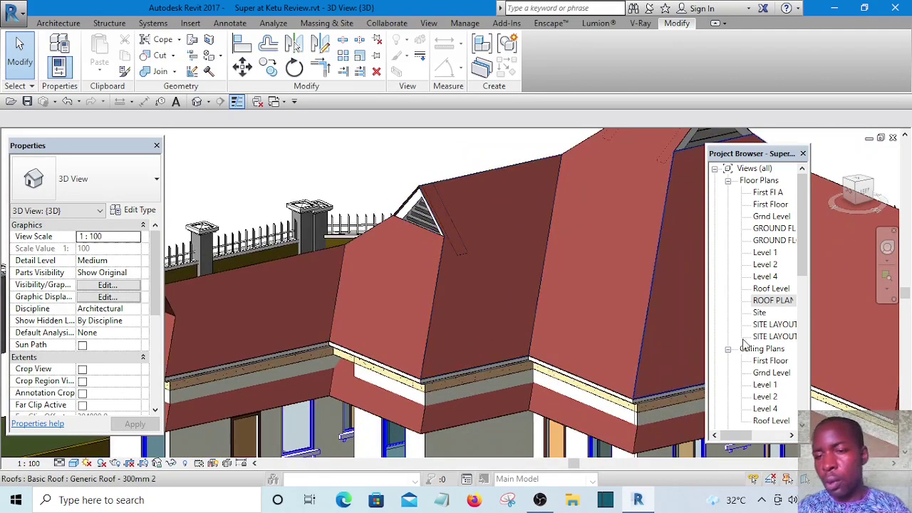
In the ROOF PLAN floor plan, mirror the back dutch gable about a drawn horizontal axis near the roof edge, without keeping a copy
double_click(770, 301)
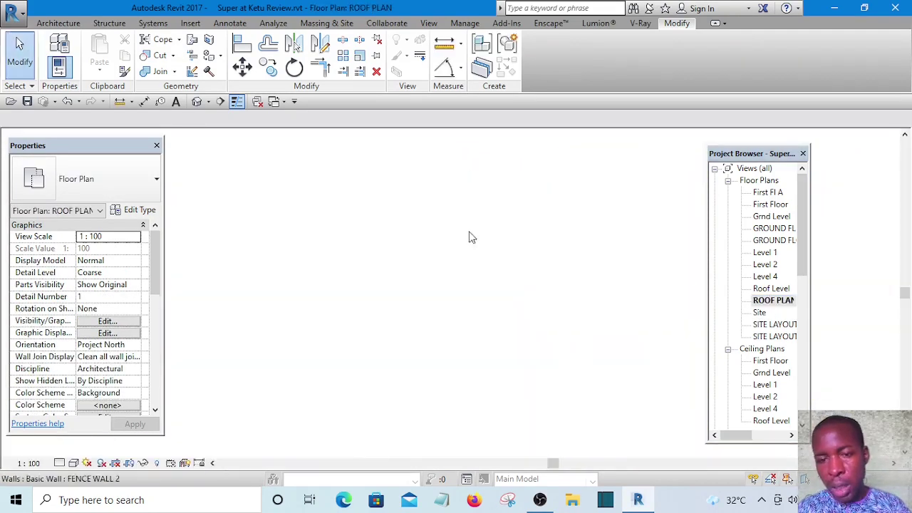
scroll(542, 280, up, 4)
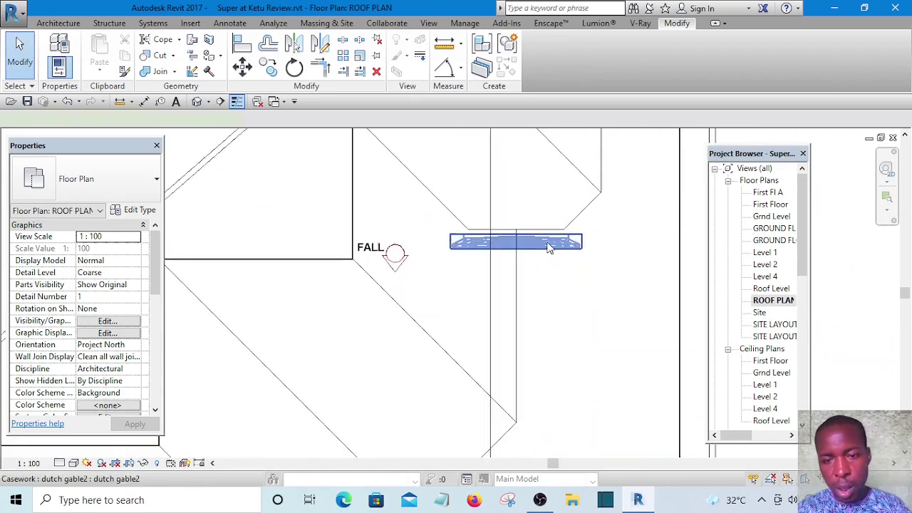
click(549, 247)
scroll(435, 261, down, 1)
scroll(422, 261, down, 1)
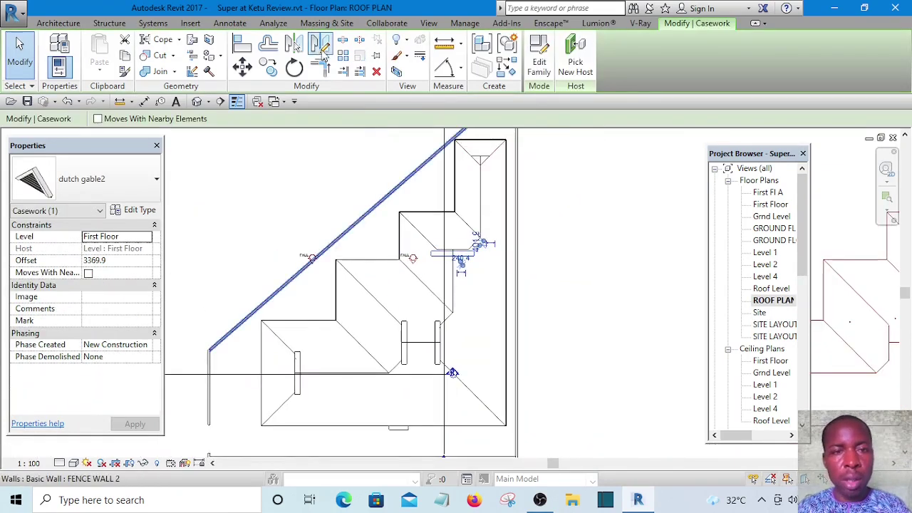
click(320, 45)
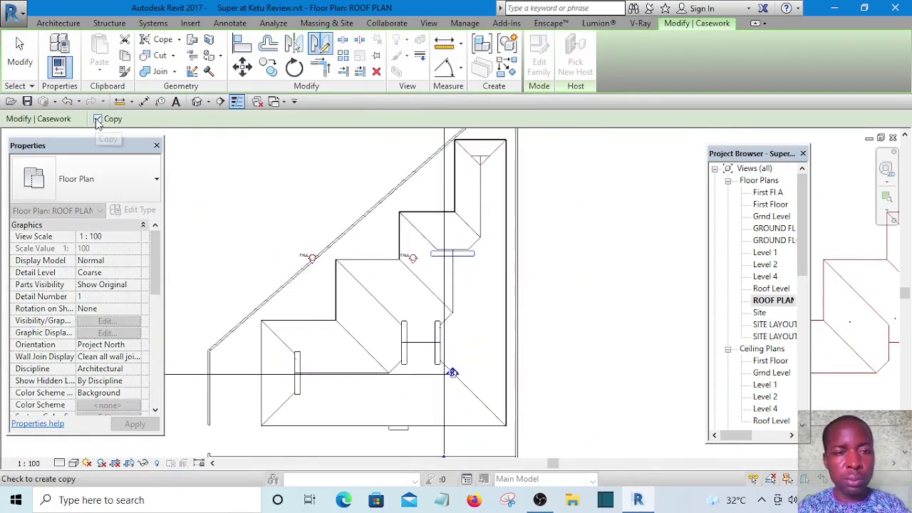
scroll(470, 257, up, 5)
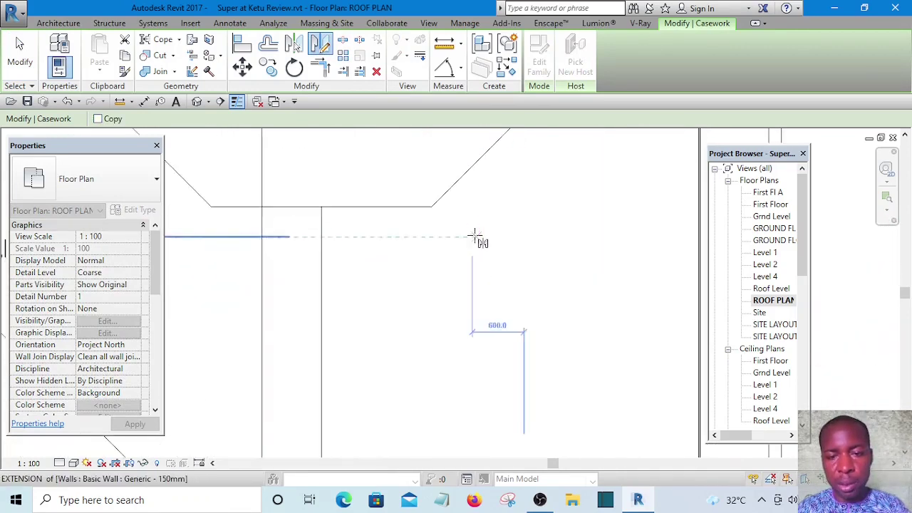
click(472, 230)
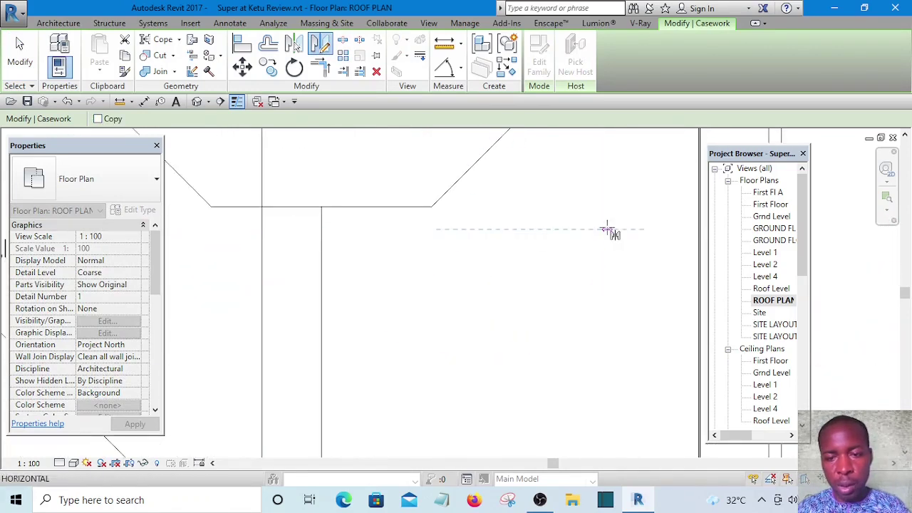
click(607, 229)
scroll(607, 229, down, 3)
scroll(413, 240, up, 4)
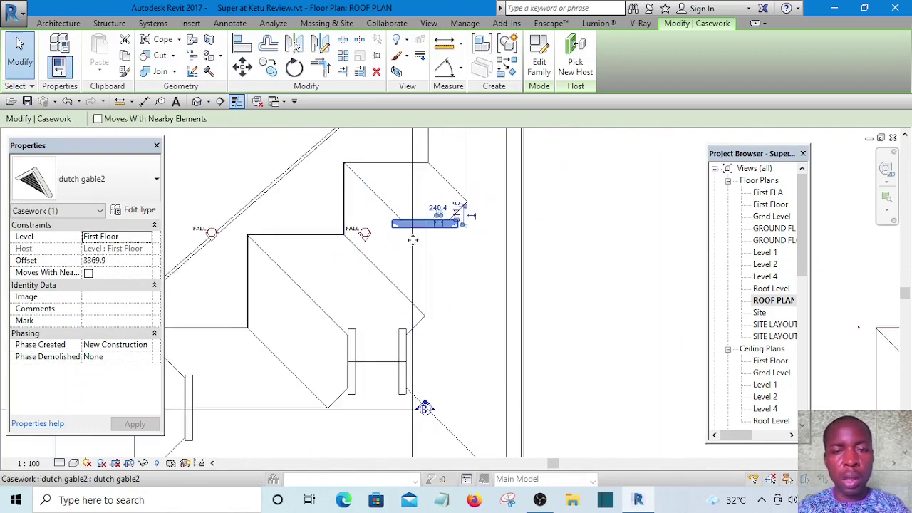
Copy the mirrored dutch gable from the ridge line to the end of the smallest roof's ridge
scroll(413, 240, down, 2)
middle_drag(429, 200, 392, 230)
click(268, 67)
scroll(386, 251, up, 2)
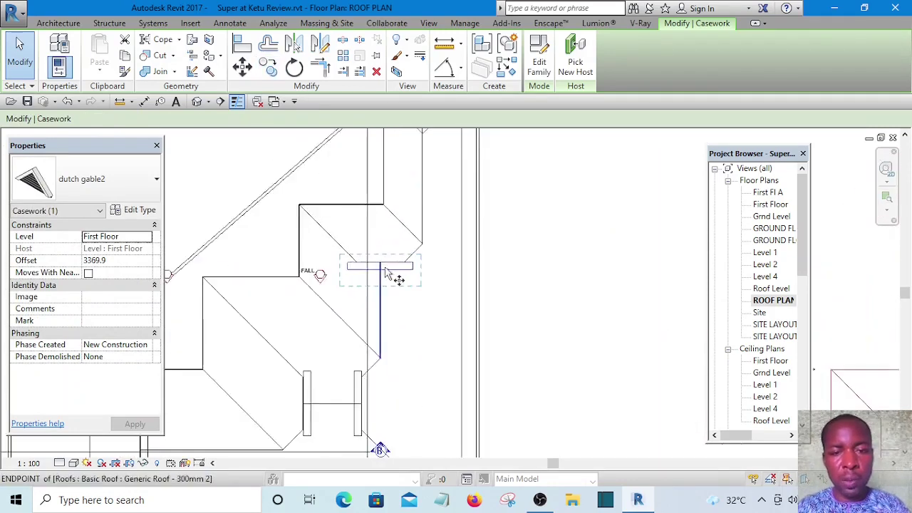
scroll(385, 271, up, 3)
key(c)
key(o)
click(382, 269)
scroll(375, 280, down, 3)
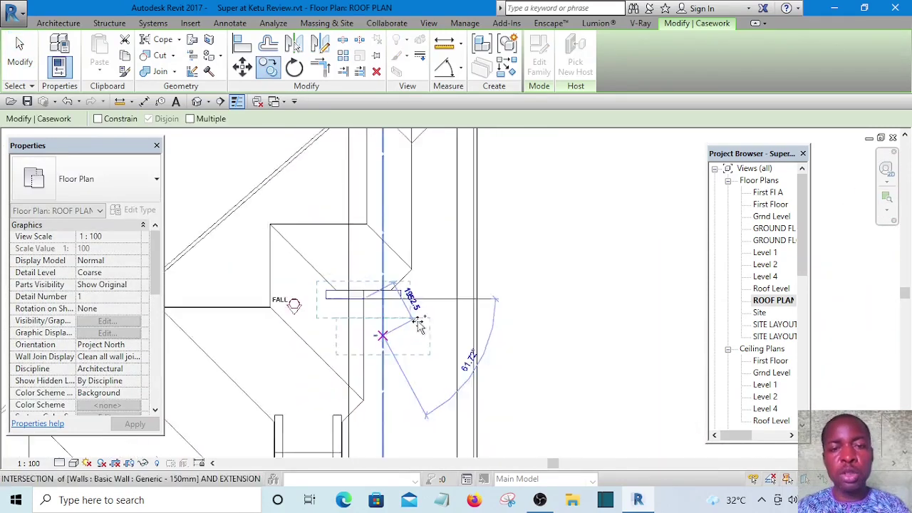
scroll(418, 323, down, 3)
scroll(425, 231, up, 6)
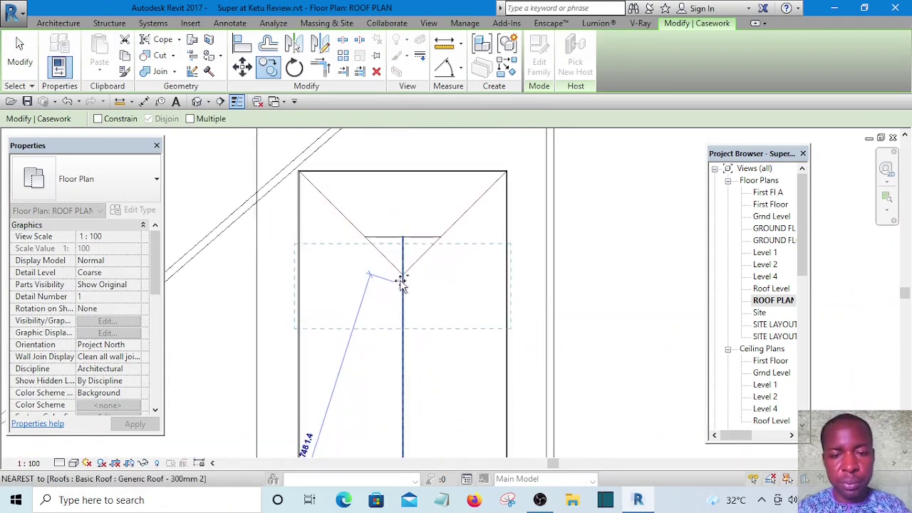
click(402, 276)
scroll(548, 226, down, 2)
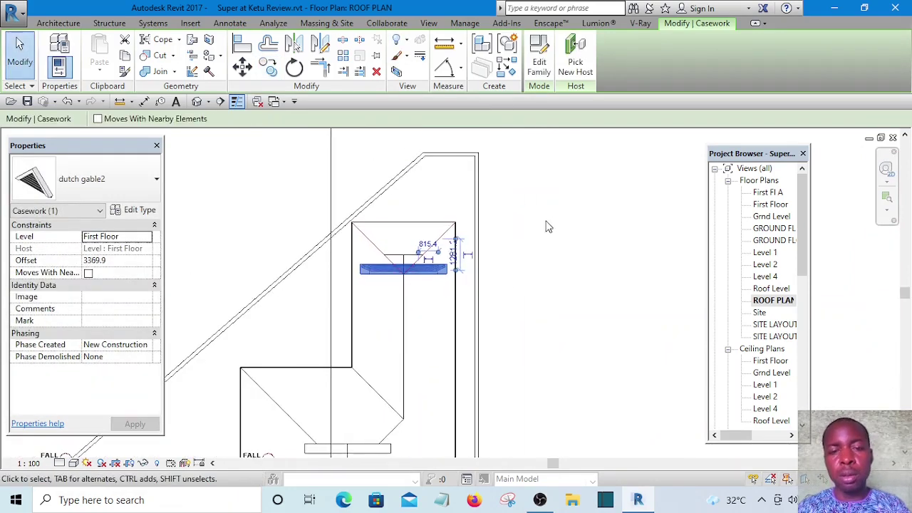
Examine the copied dutch gable's height relative to the smallest roof's opening in 3D, ending with a straight-on back view
click(196, 102)
scroll(283, 238, down, 5)
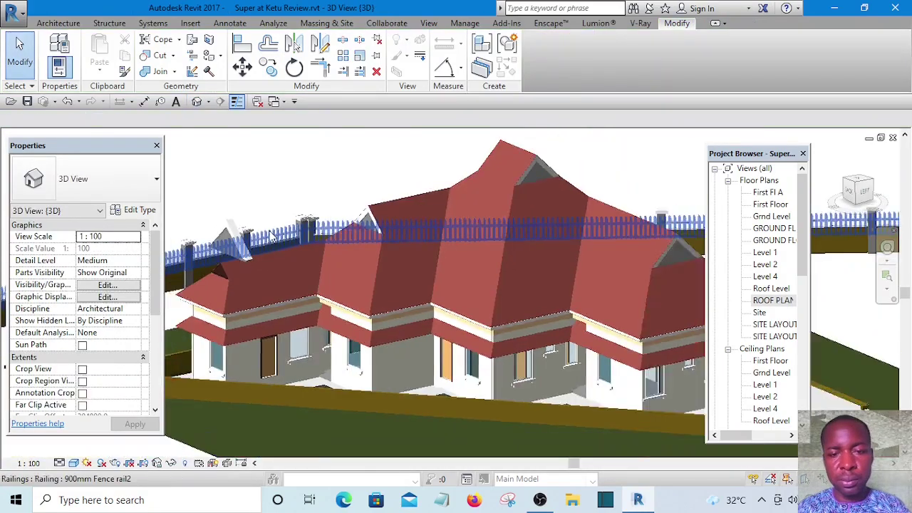
shift+middle_drag(285, 238, 423, 250)
scroll(385, 241, up, 6)
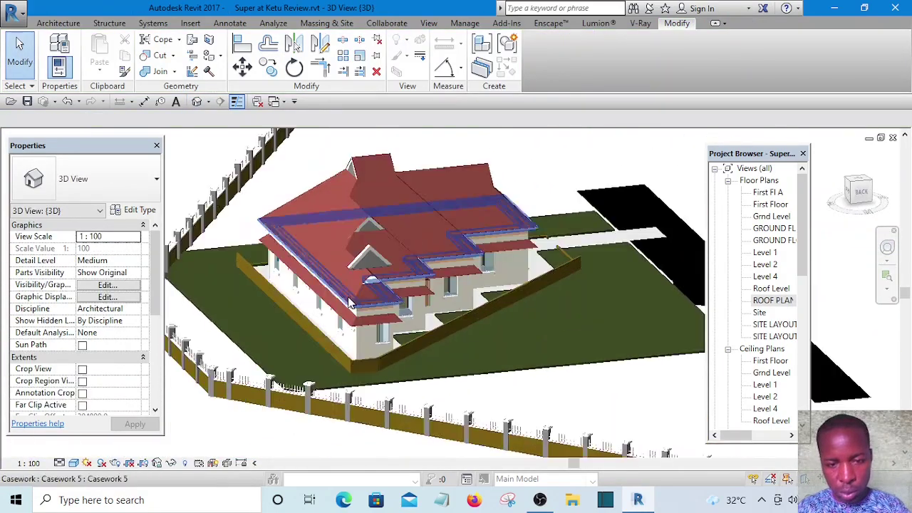
scroll(386, 240, down, 5)
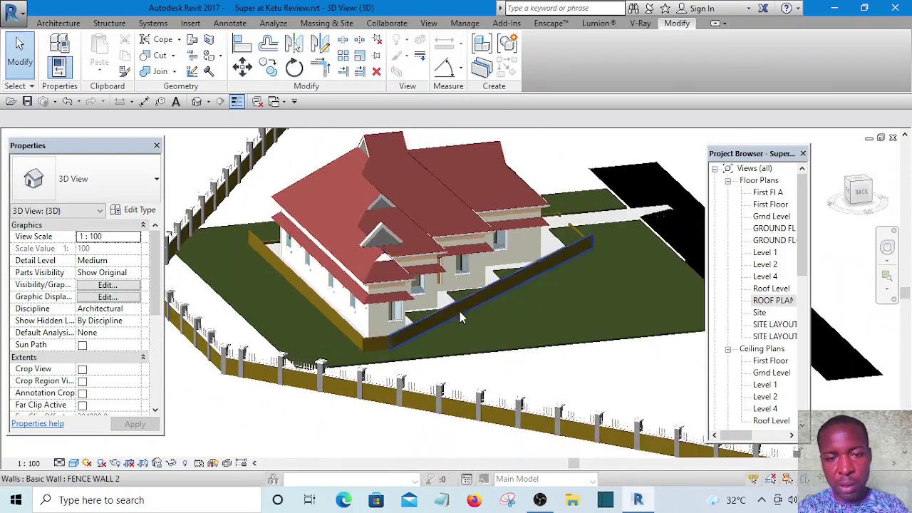
shift+middle_drag(460, 313, 470, 288)
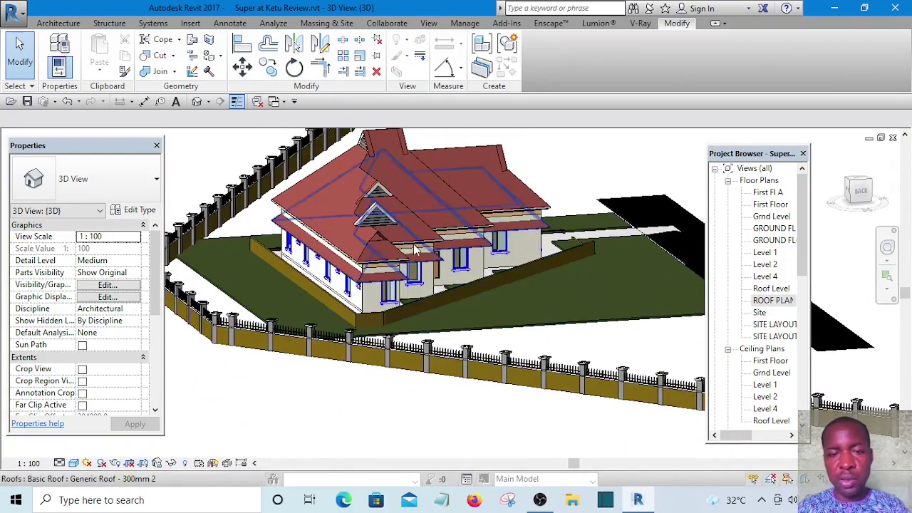
click(861, 192)
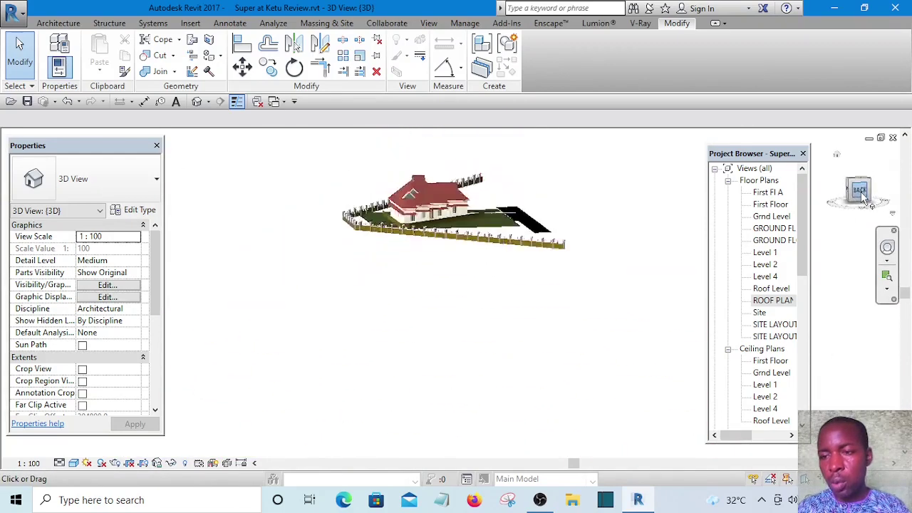
scroll(466, 324, up, 8)
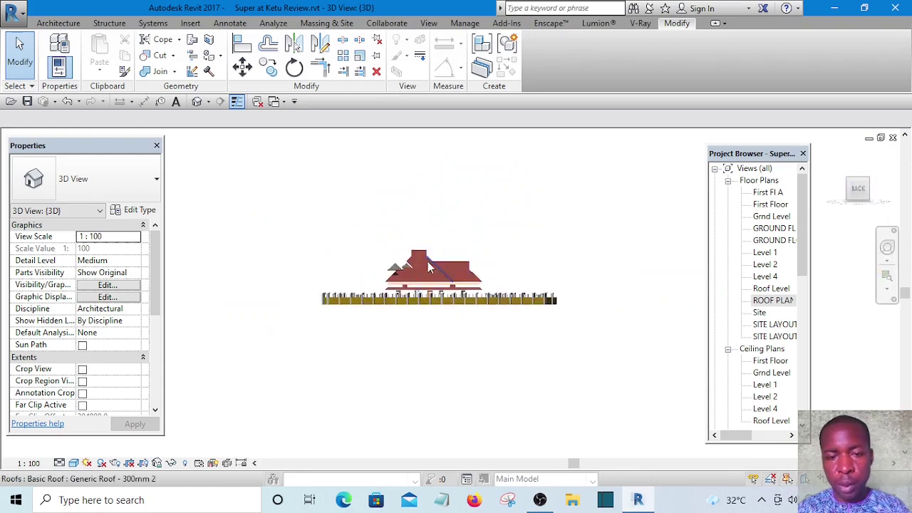
scroll(335, 314, up, 2)
Move the copied dutch gable from its apex to the smallest roof opening's apex, at an offset of 4922.9 from Grnd Level
click(328, 296)
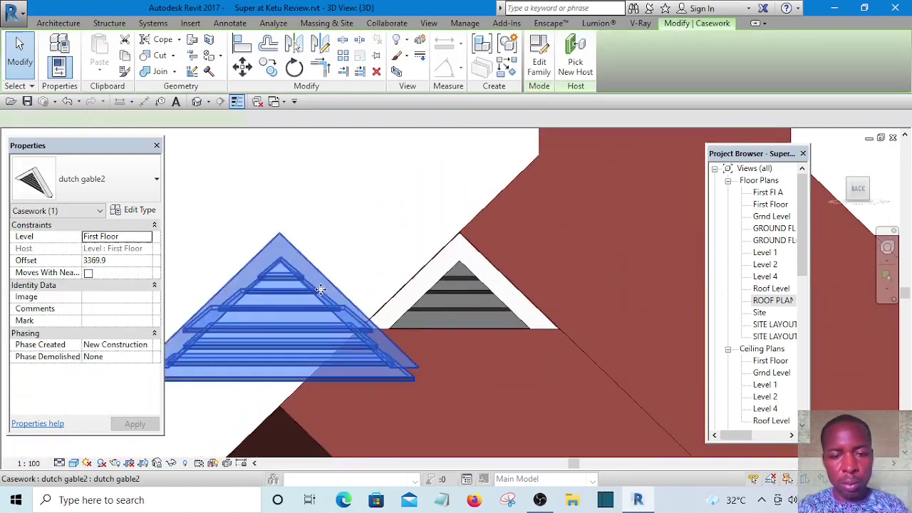
scroll(346, 258, down, 4)
click(242, 67)
scroll(342, 235, up, 5)
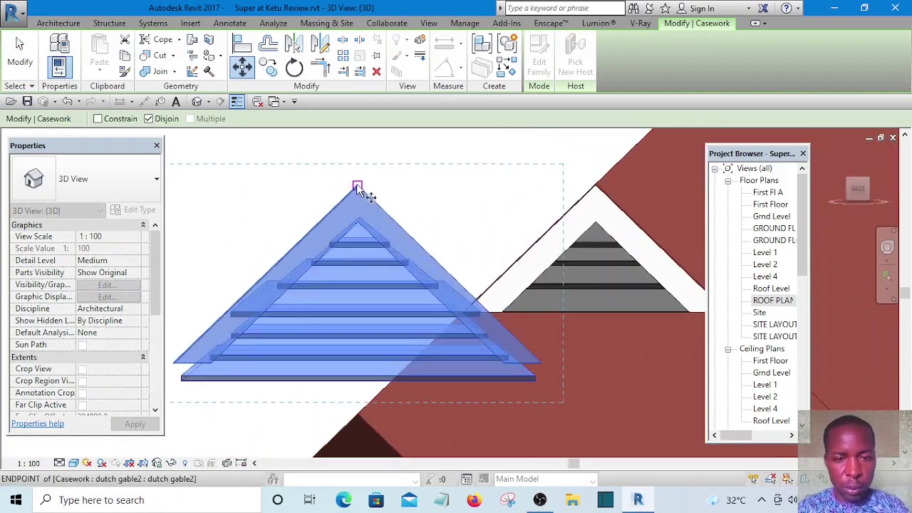
click(355, 188)
scroll(356, 203, down, 5)
scroll(363, 251, up, 3)
scroll(363, 250, up, 5)
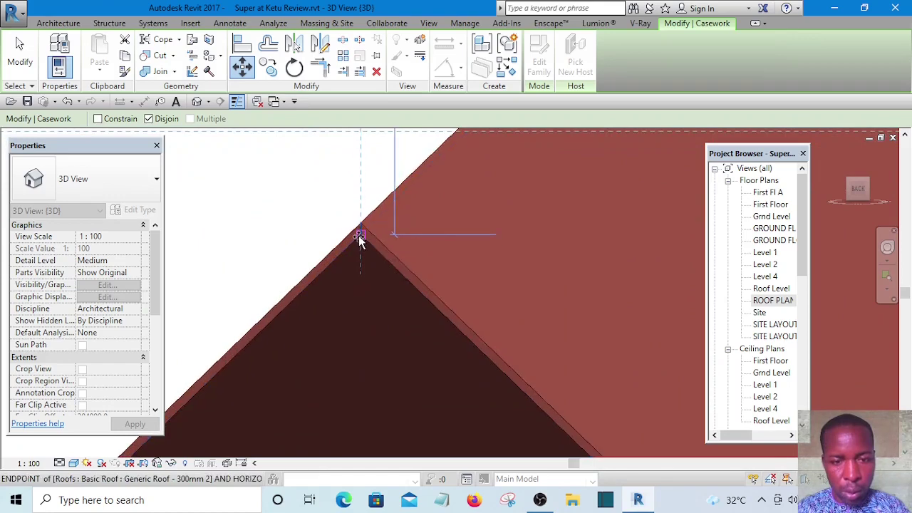
click(361, 236)
scroll(364, 242, down, 3)
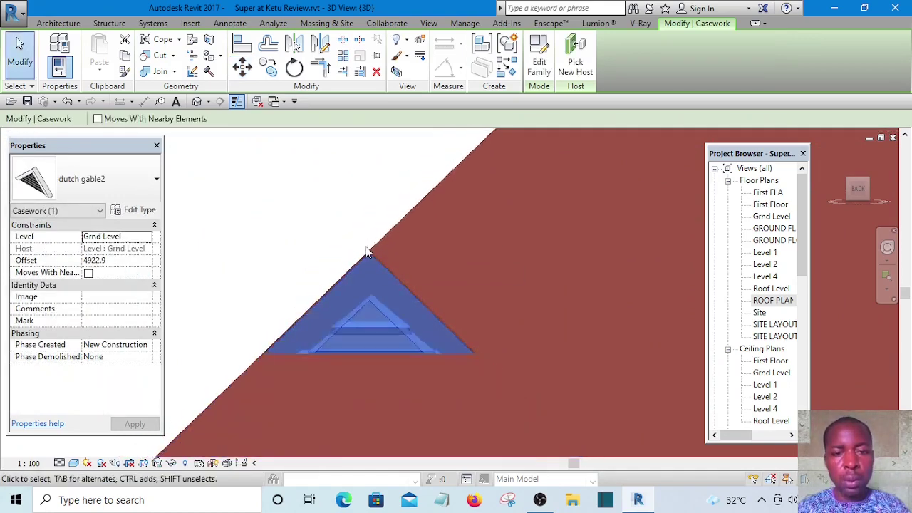
scroll(367, 251, down, 2)
click(299, 202)
Orbit around the house to examine how the moved dutch gable fits in the smallest roof's opening
shift+middle_drag(273, 201, 342, 242)
scroll(278, 201, down, 2)
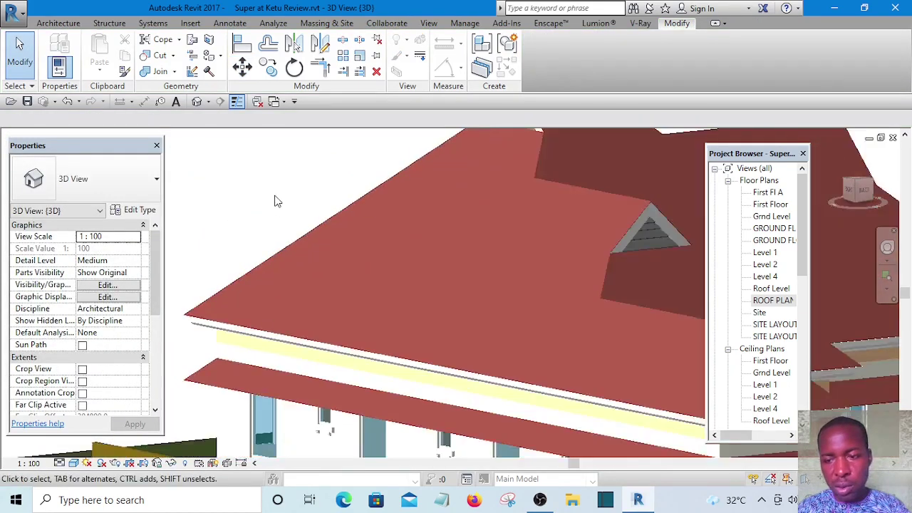
scroll(282, 207, down, 4)
shift+middle_drag(287, 212, 579, 253)
scroll(538, 278, up, 4)
scroll(536, 276, up, 3)
scroll(583, 276, down, 3)
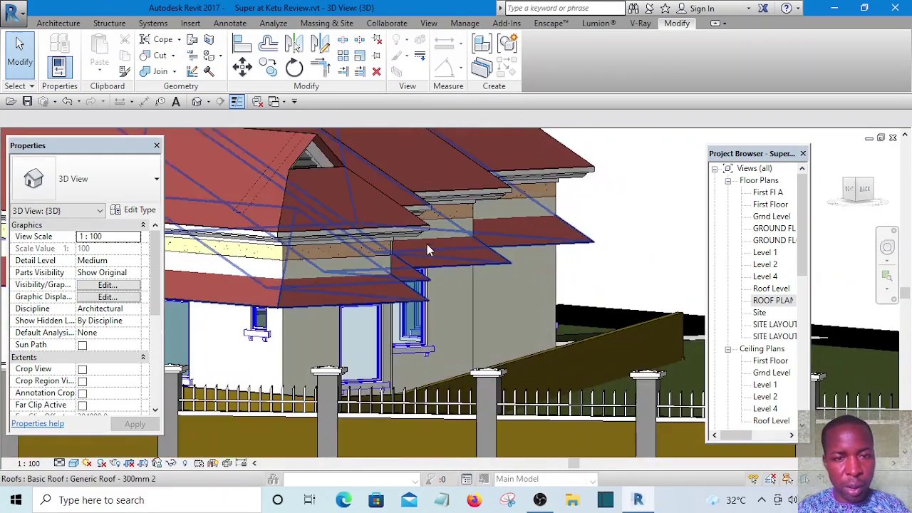
shift+middle_drag(427, 249, 496, 326)
Select the dutch gable on the smallest roof and turn the 3D view to look straight from the right side
click(309, 151)
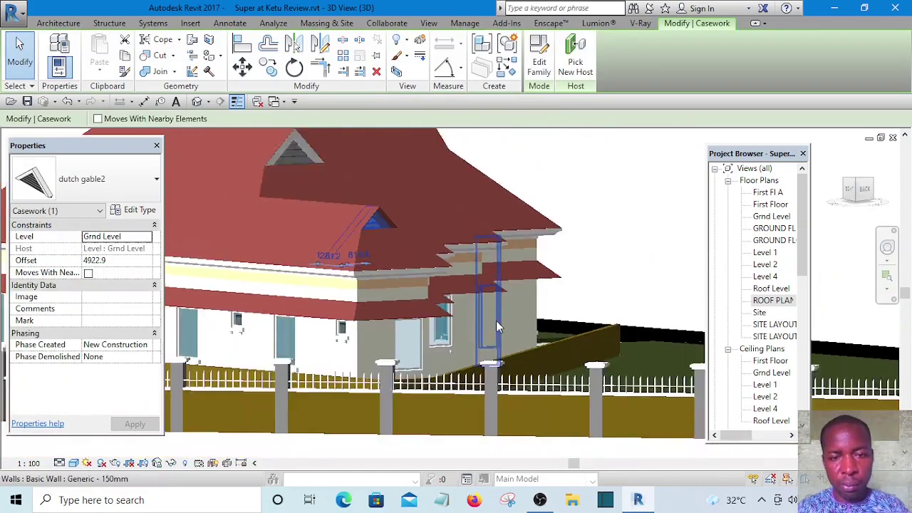
scroll(497, 325, down, 2)
shift+middle_drag(587, 310, 689, 292)
double_click(850, 190)
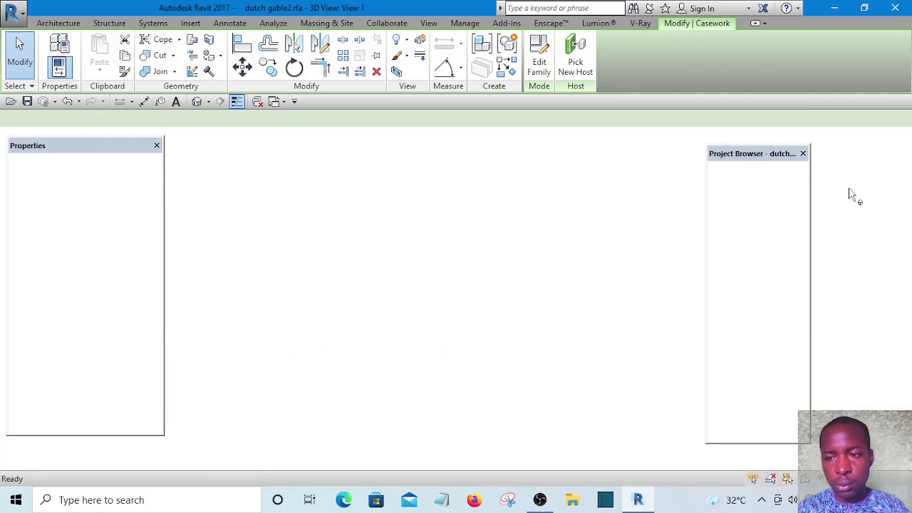
Close the dutch gable2 family without saving changes and return to the house project
scroll(541, 284, down, 3)
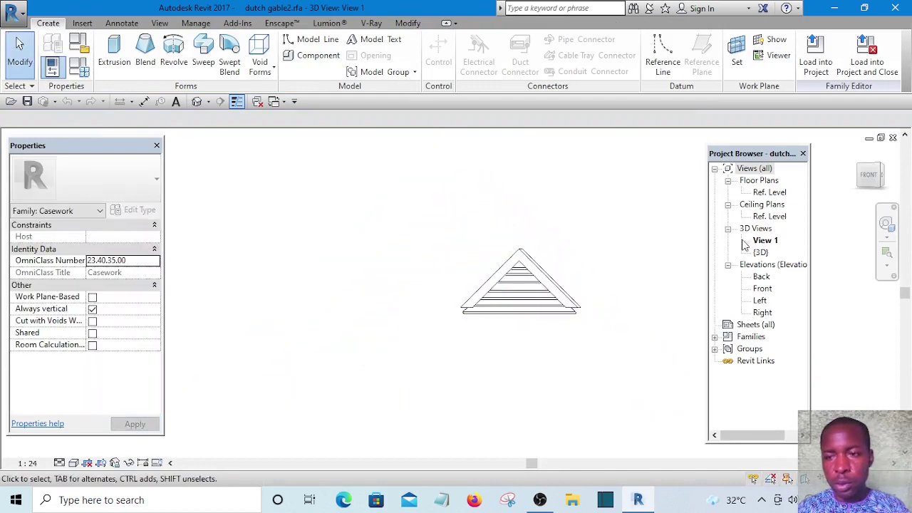
click(893, 137)
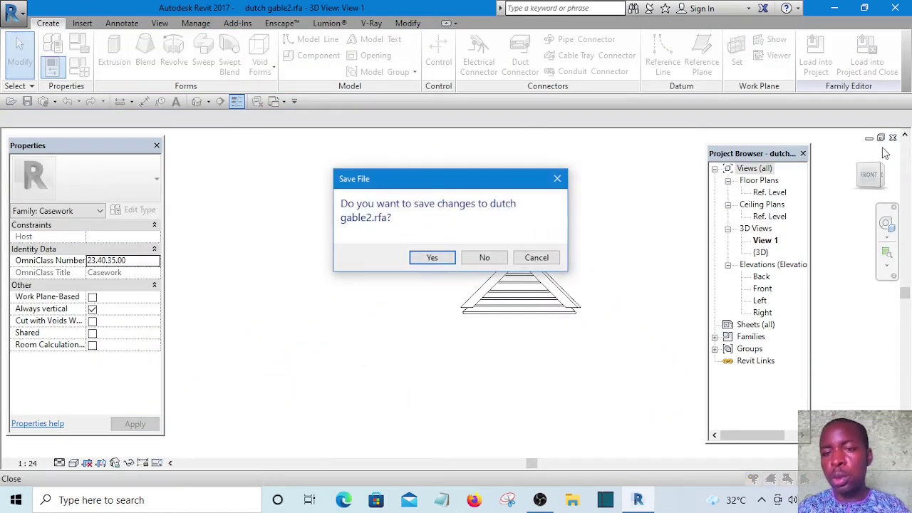
click(485, 258)
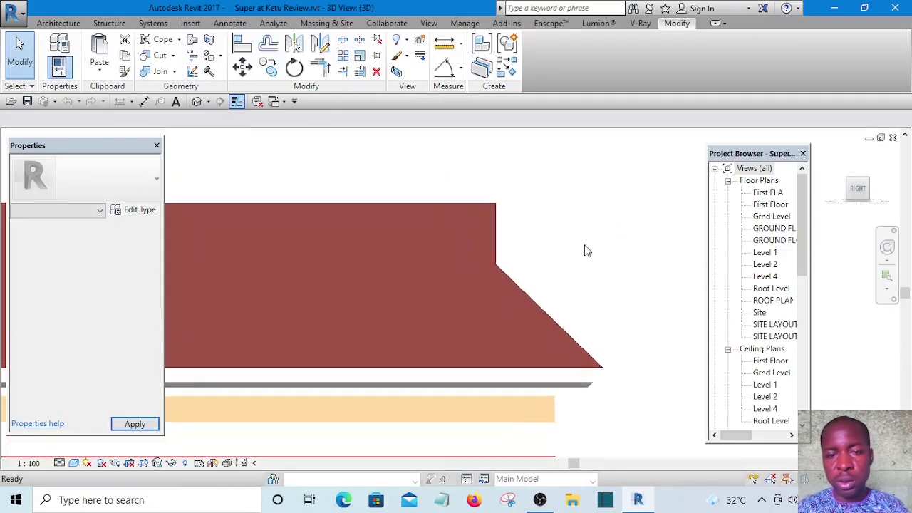
Nudge the dutch gable on the smallest roof about 320 mm outward toward the edge of its gable opening
scroll(464, 218, up, 2)
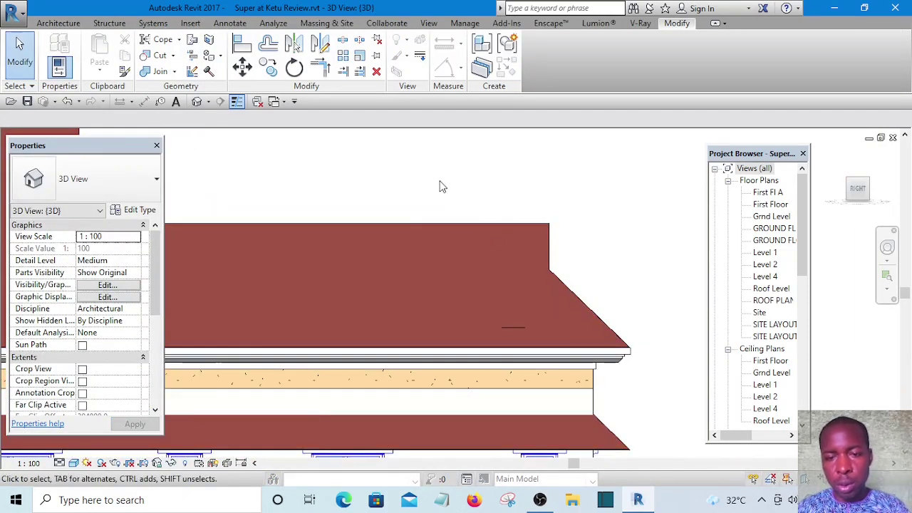
click(578, 404)
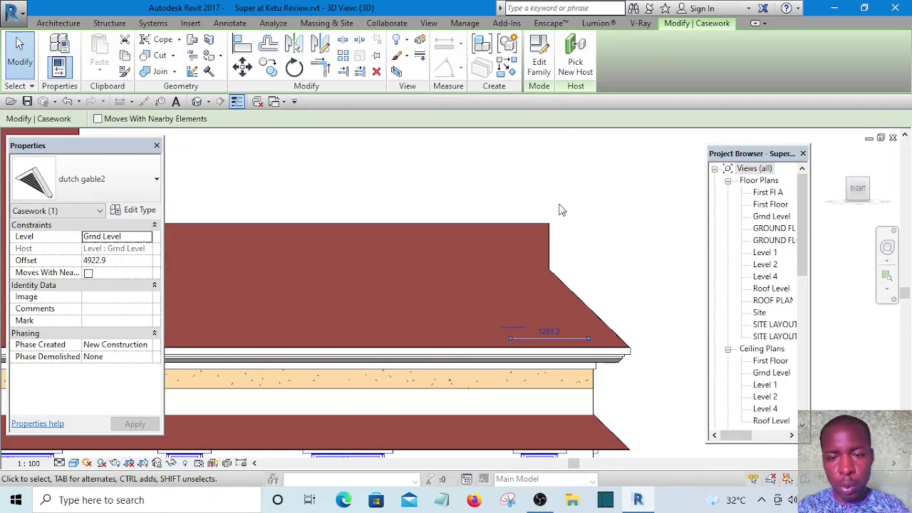
scroll(560, 209, up, 1)
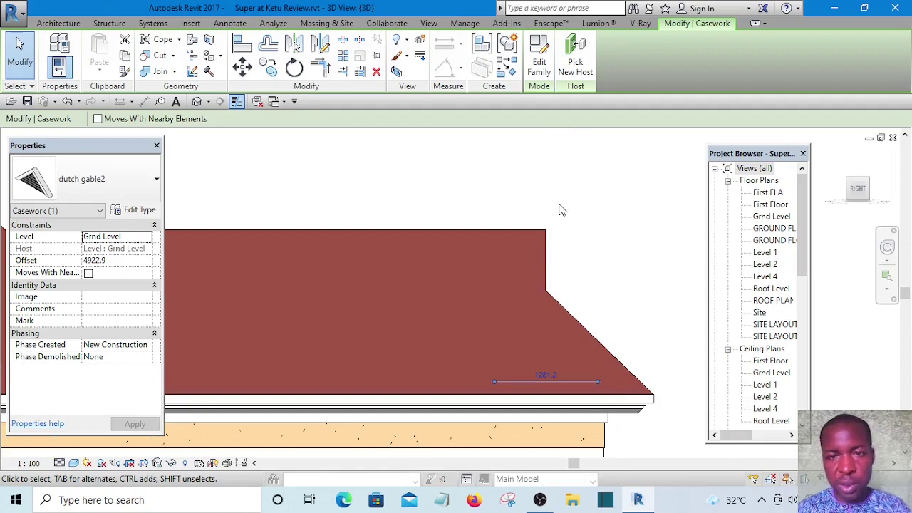
key(Right)
key(Right)
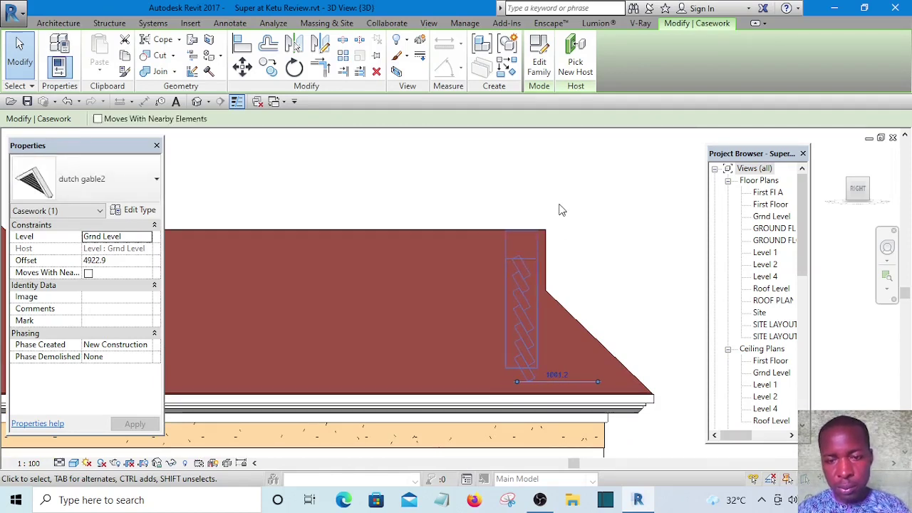
key(Right)
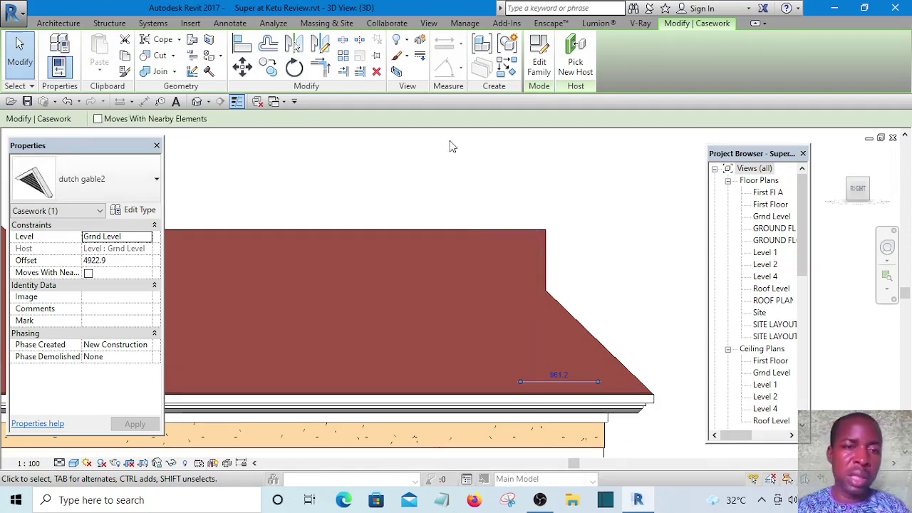
click(381, 163)
Orbit around the house to examine the dutch gables and the lower roof band from the back and left sides
shift+middle_drag(380, 163, 303, 153)
shift+middle_drag(471, 214, 415, 291)
scroll(385, 252, down, 3)
shift+middle_drag(385, 251, 315, 219)
scroll(548, 316, up, 3)
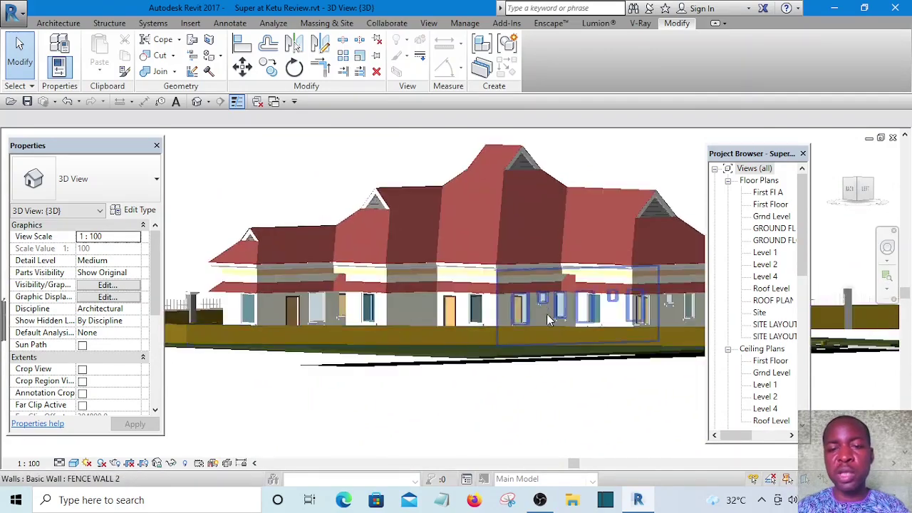
scroll(458, 268, down, 3)
shift+middle_drag(563, 283, 534, 347)
scroll(536, 302, up, 6)
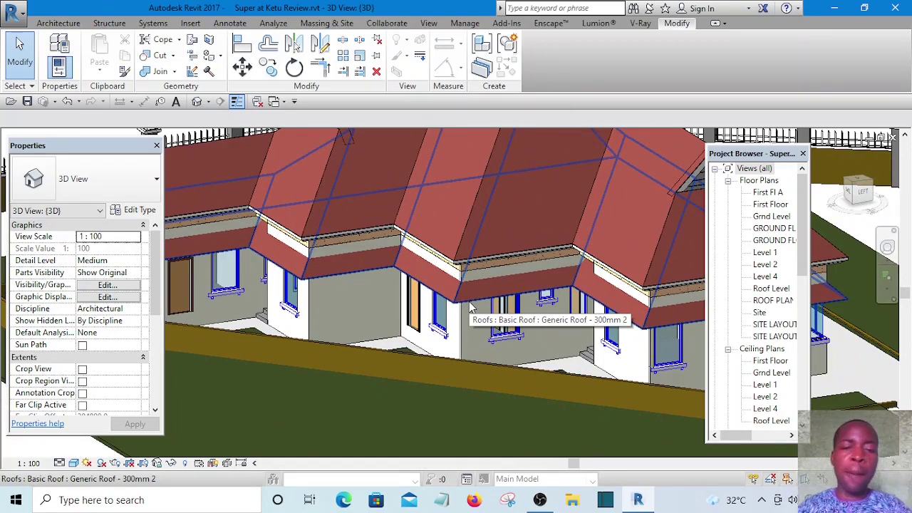
scroll(463, 294, down, 5)
scroll(492, 298, up, 5)
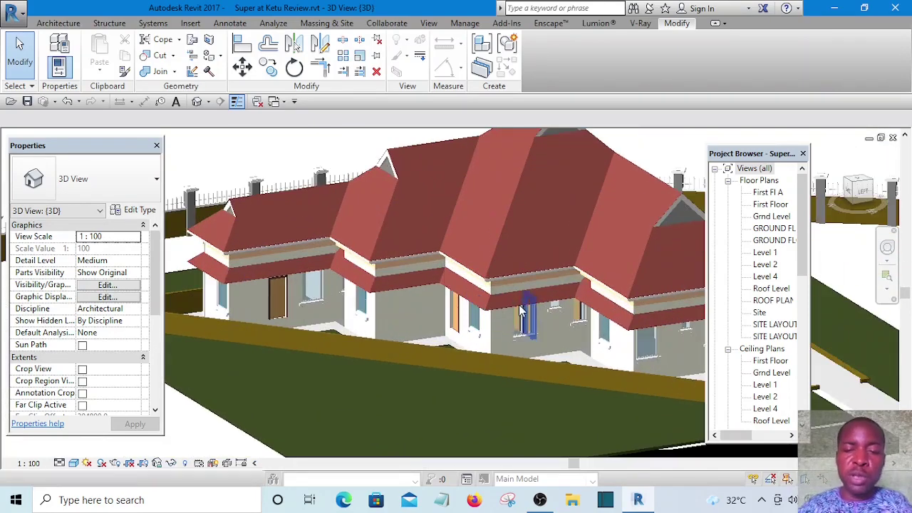
Select the lower Generic Roof - 300mm 2 band, look straight from the left side and finish its footprint sketch without edits
click(499, 300)
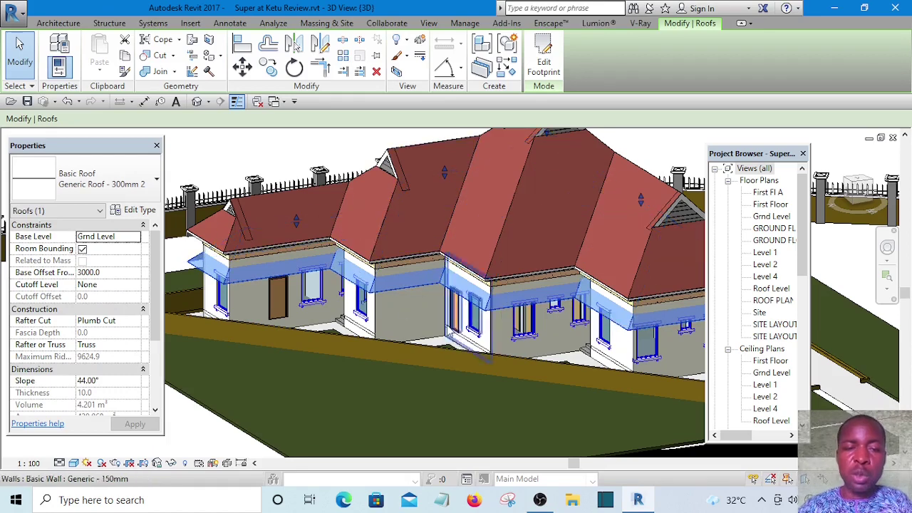
scroll(549, 312, down, 4)
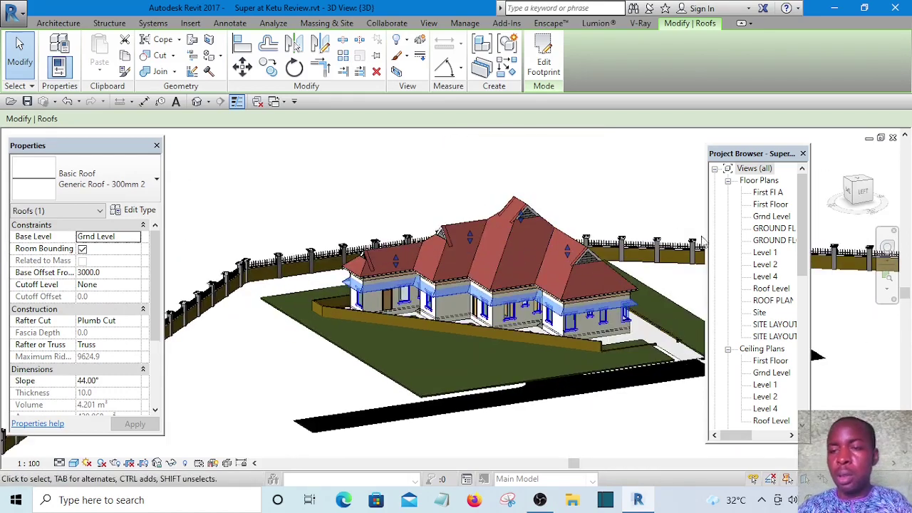
click(864, 193)
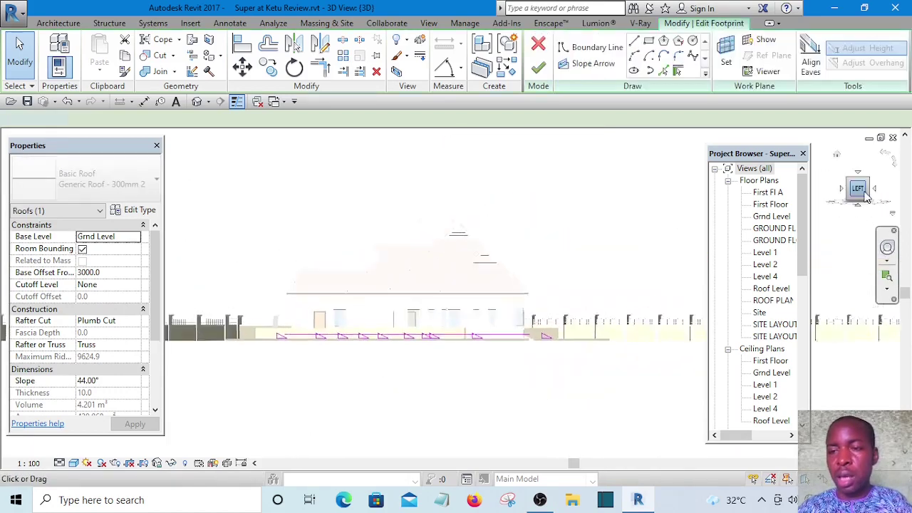
scroll(523, 373, up, 1)
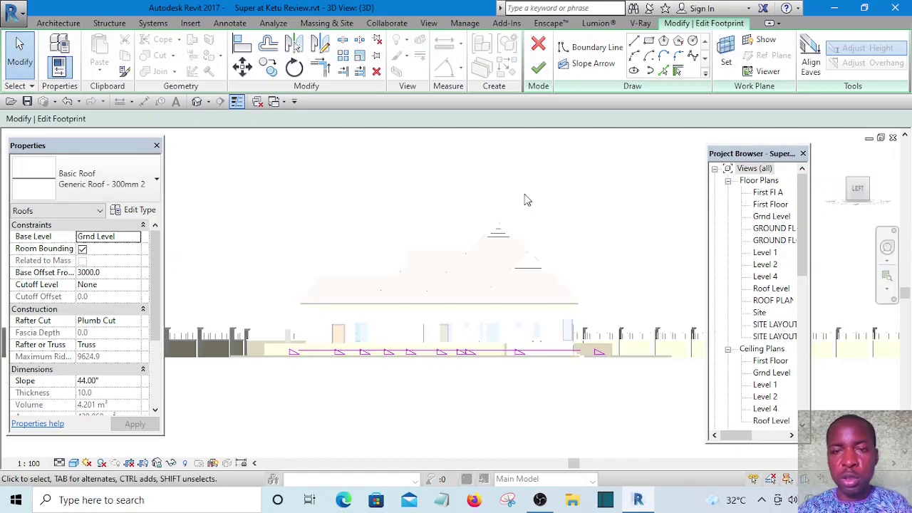
click(539, 69)
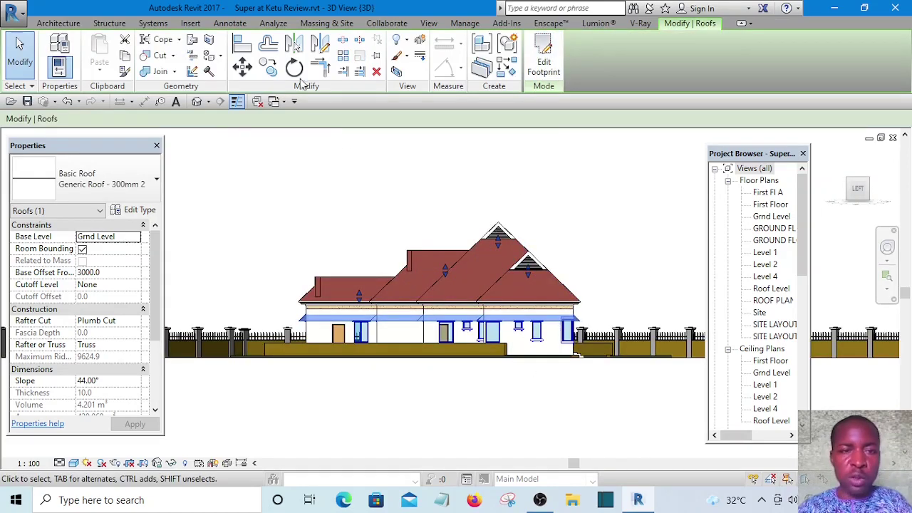
Move the lower roof band vertically upward from its outer eave endpoint toward the upper roof
key(m)
key(v)
scroll(591, 328, up, 6)
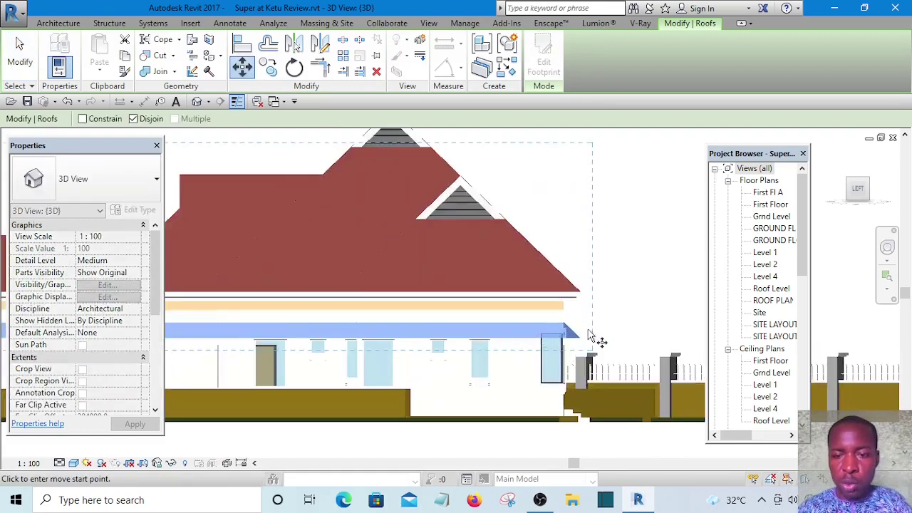
scroll(588, 367, up, 5)
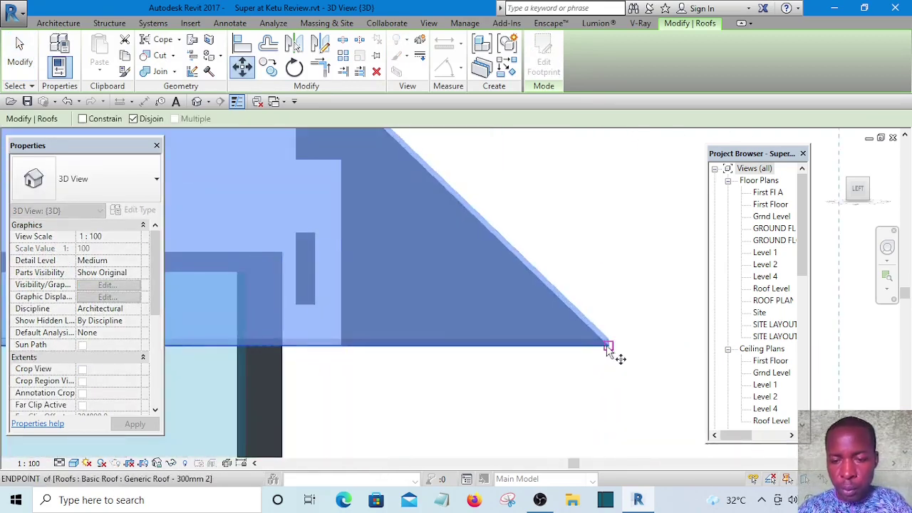
click(606, 352)
scroll(603, 370, down, 4)
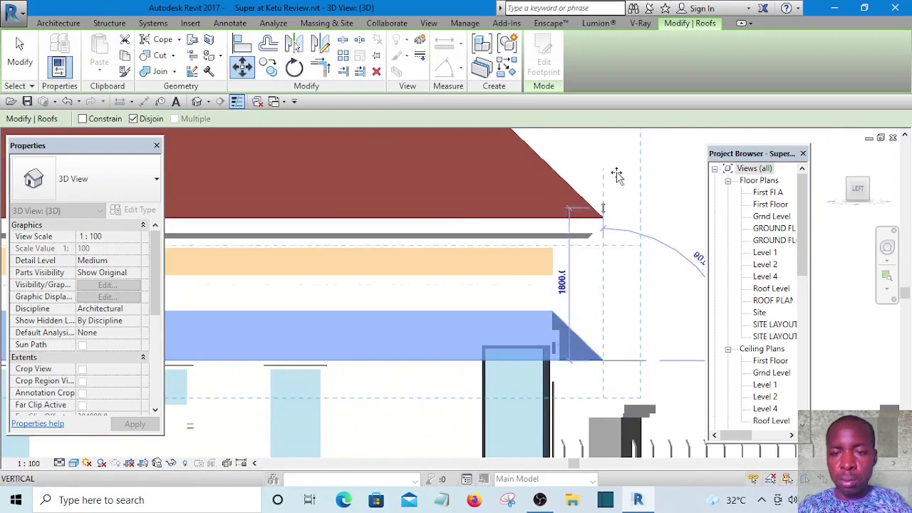
middle_drag(610, 182, 611, 299)
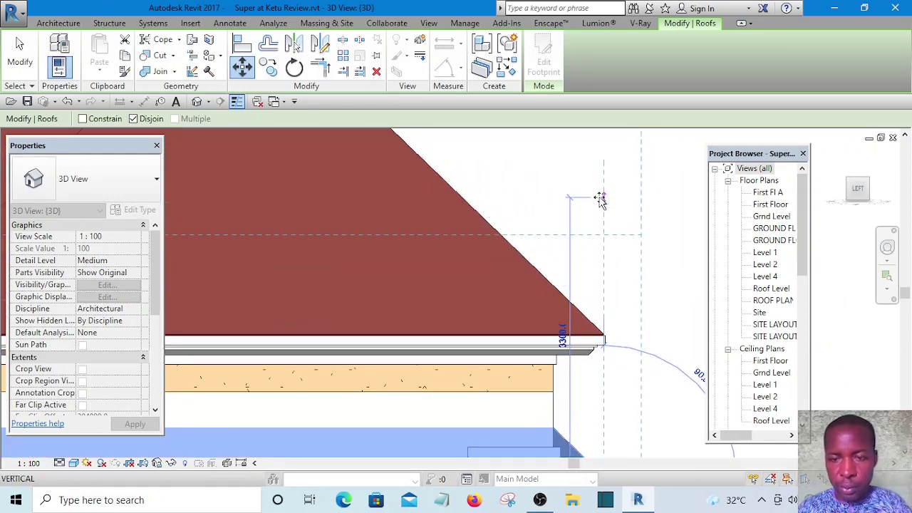
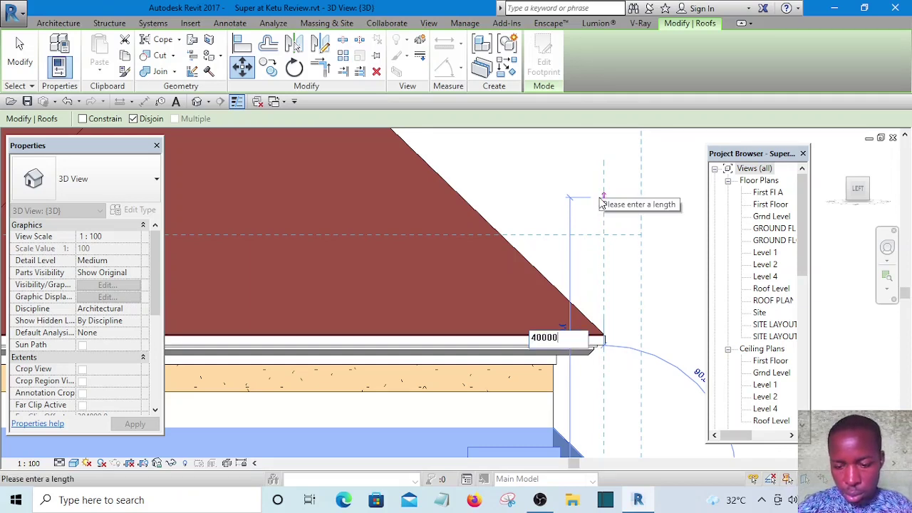
Finish moving the selected roof straight up so it sits above the lower roof, and deselect it
key(Return)
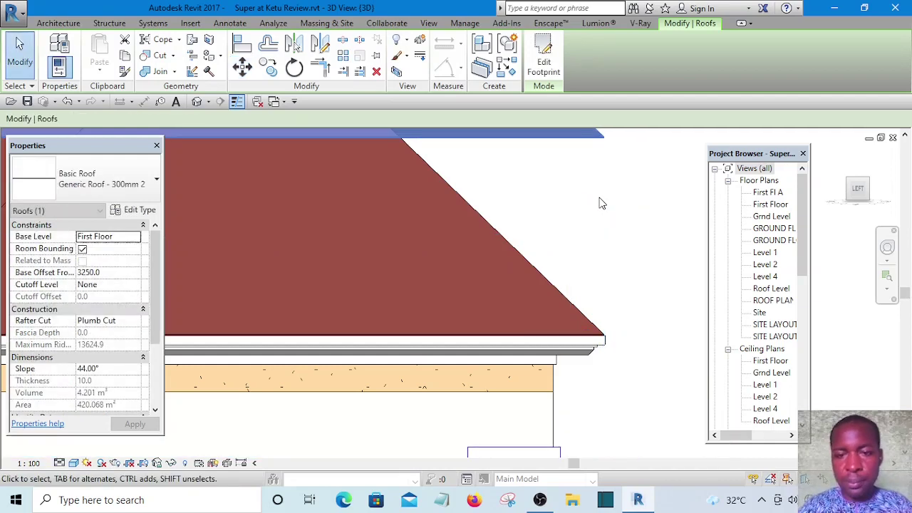
scroll(620, 235, down, 5)
click(630, 197)
scroll(629, 225, down, 5)
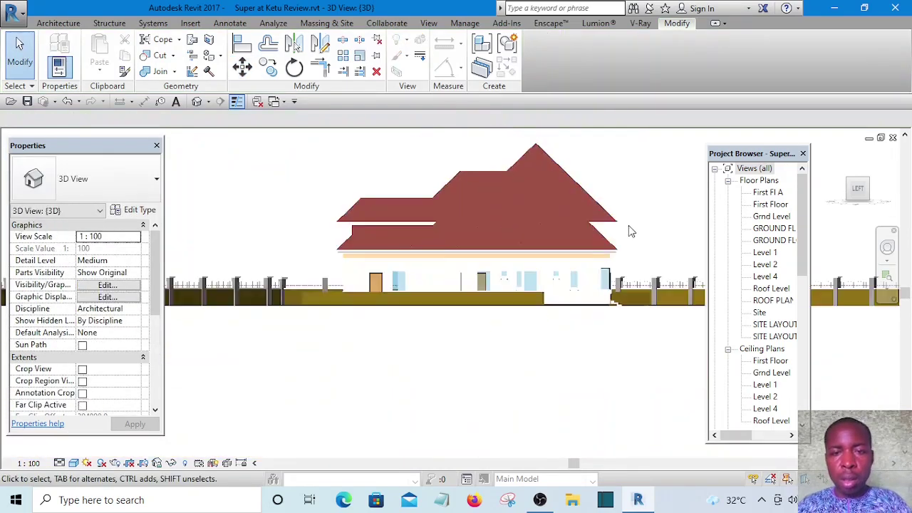
shift+middle_drag(644, 205, 656, 298)
scroll(472, 268, up, 5)
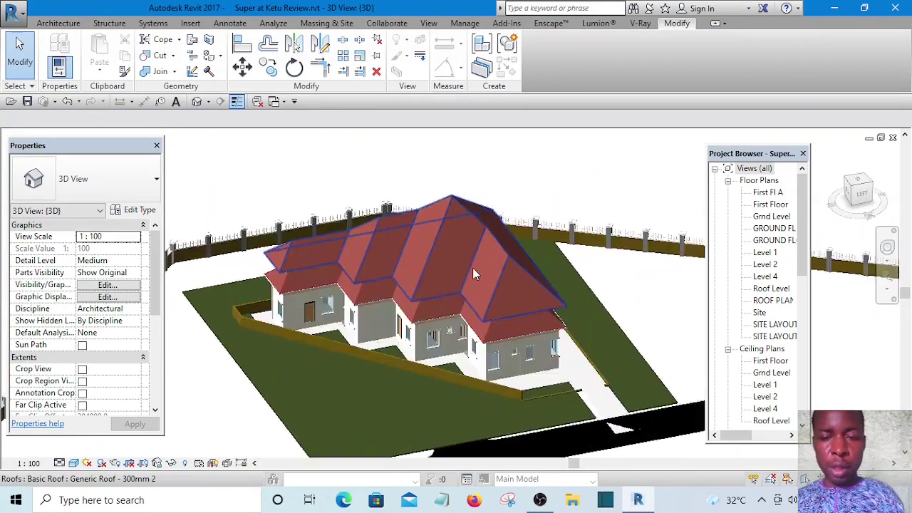
Start a vertical opening in the raised roof and open the ROOF PLAN view for sketching its boundary
click(71, 26)
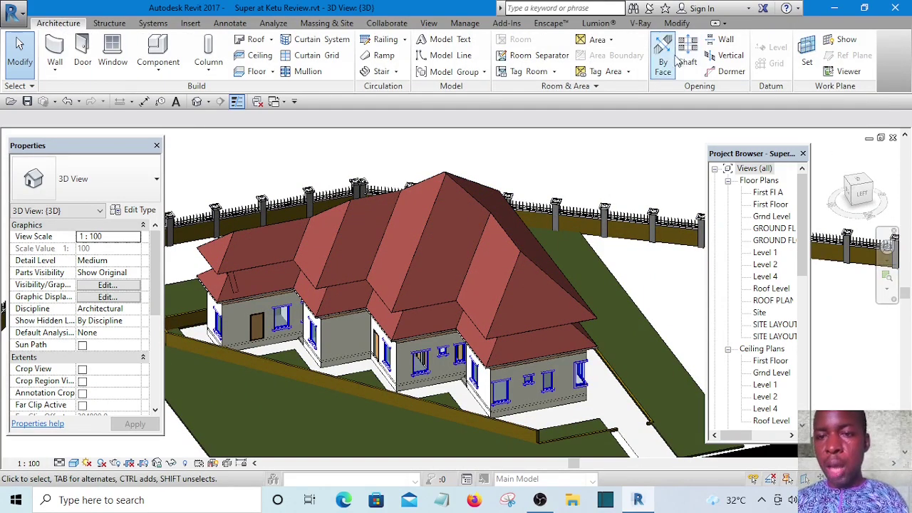
click(729, 57)
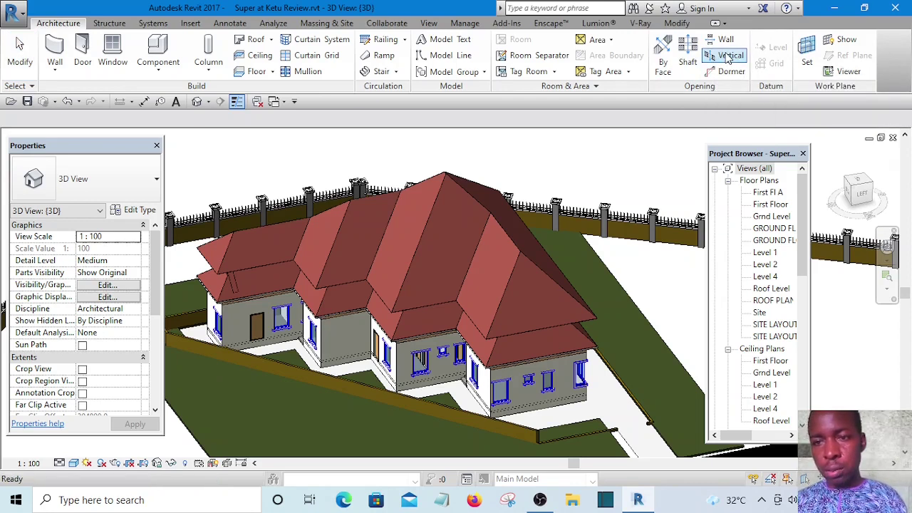
click(457, 221)
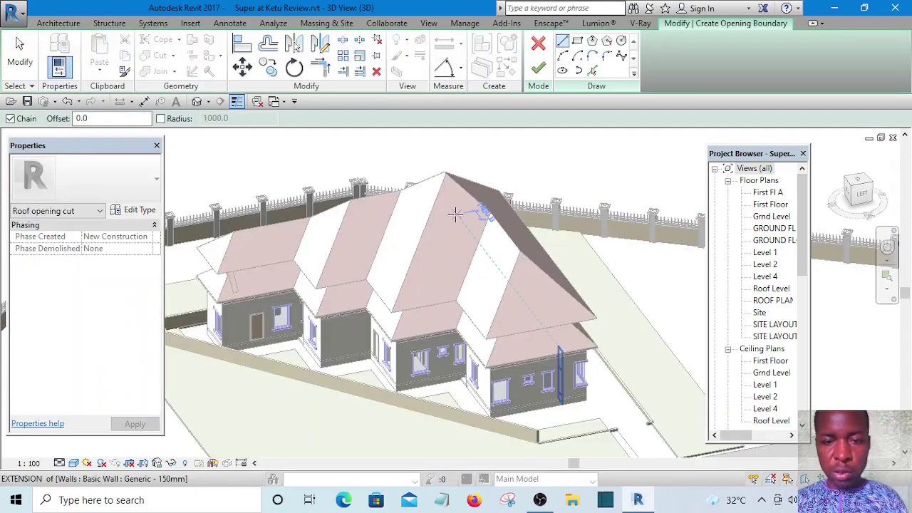
double_click(779, 302)
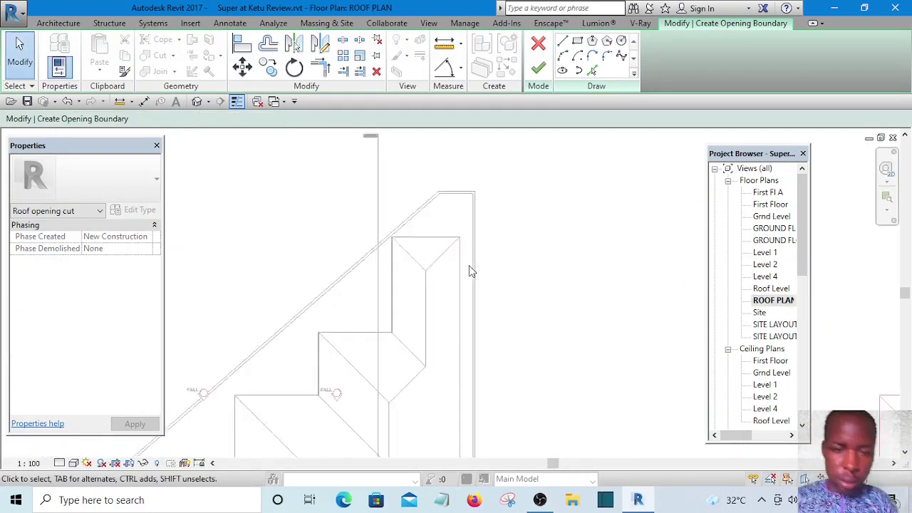
scroll(499, 335, down, 2)
scroll(452, 320, up, 6)
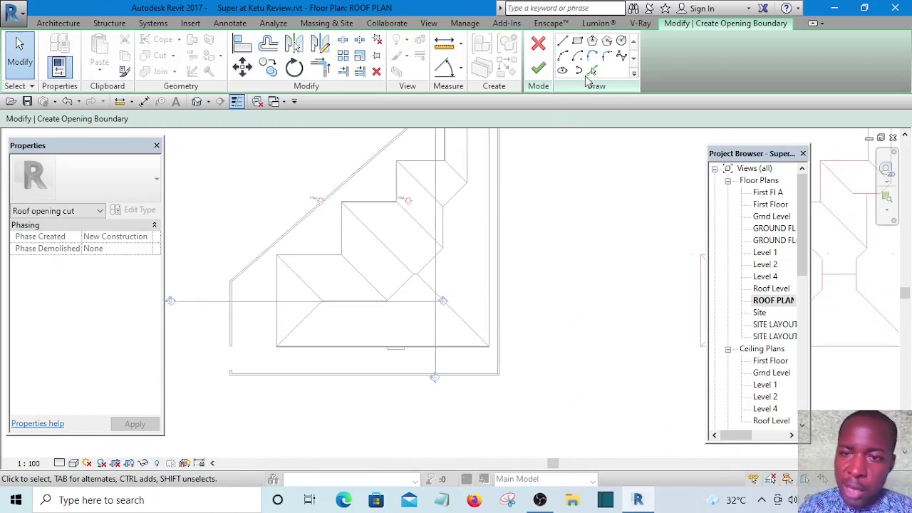
Pick boundary lines at an offset of 150 on both sides of the two hips at the plan's lower-left roof end
click(591, 74)
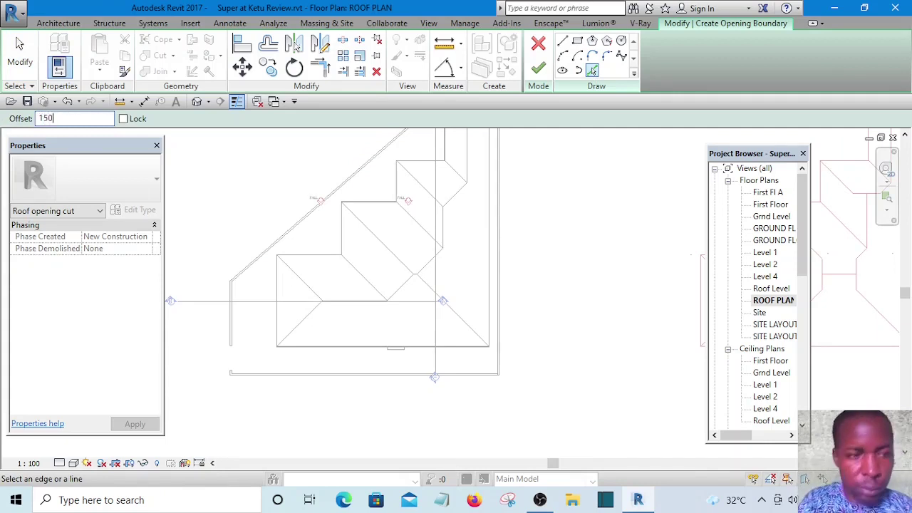
scroll(321, 300, up, 3)
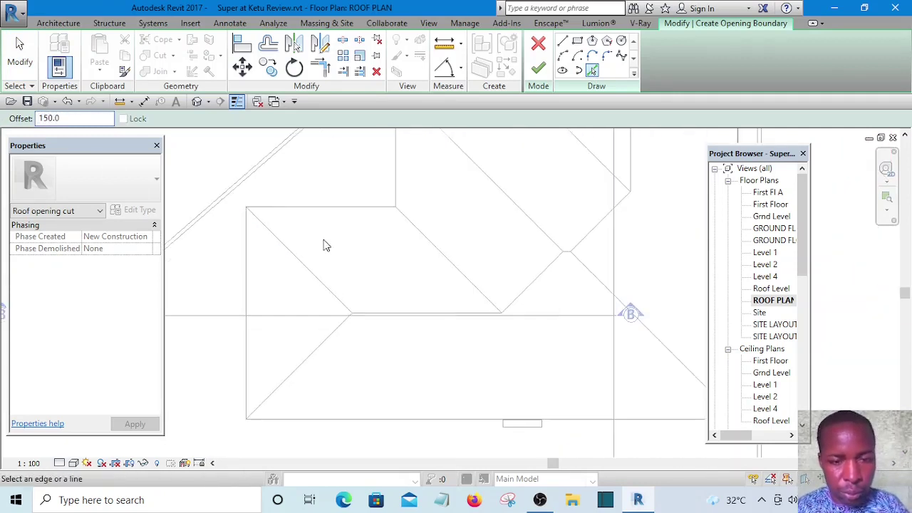
click(311, 279)
scroll(311, 297, up, 2)
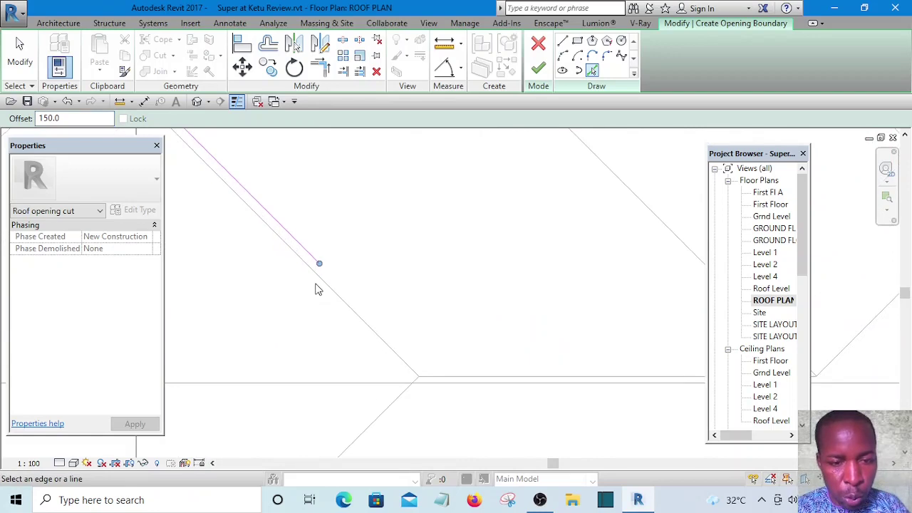
scroll(317, 285, down, 4)
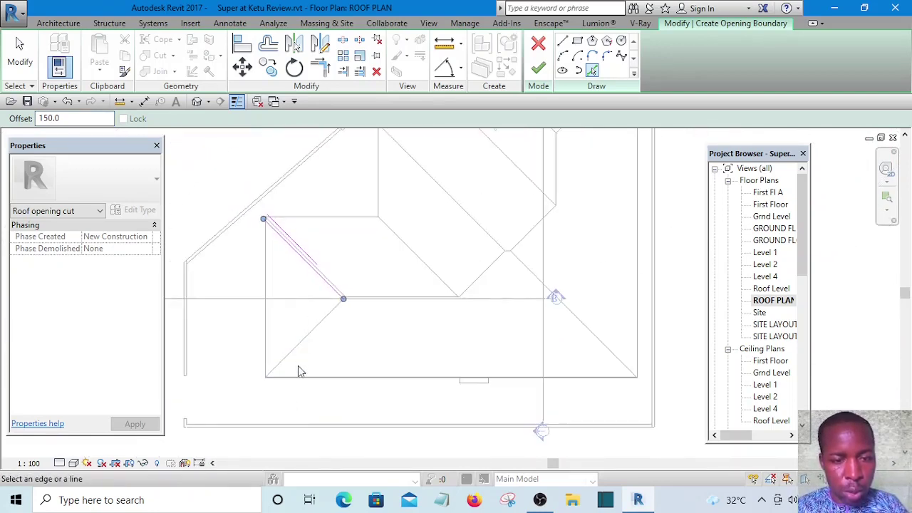
scroll(276, 366, up, 4)
scroll(273, 355, up, 1)
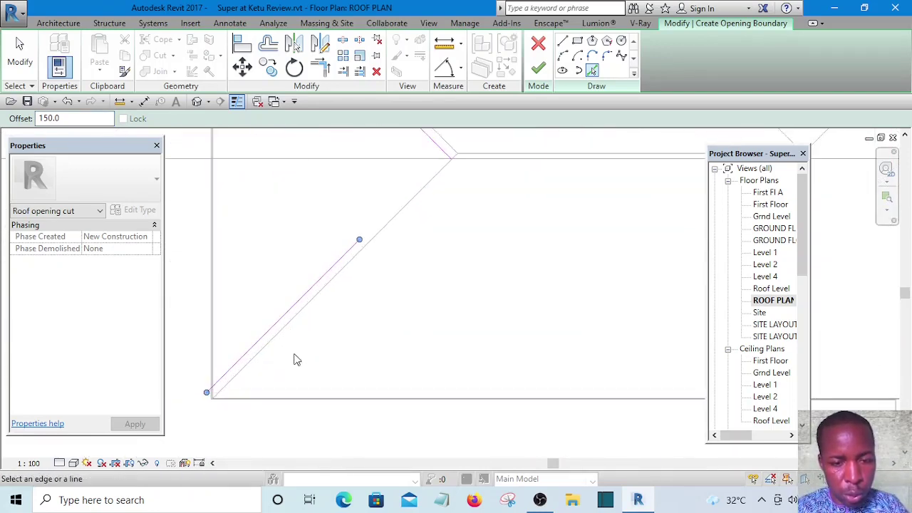
click(283, 338)
scroll(288, 346, down, 4)
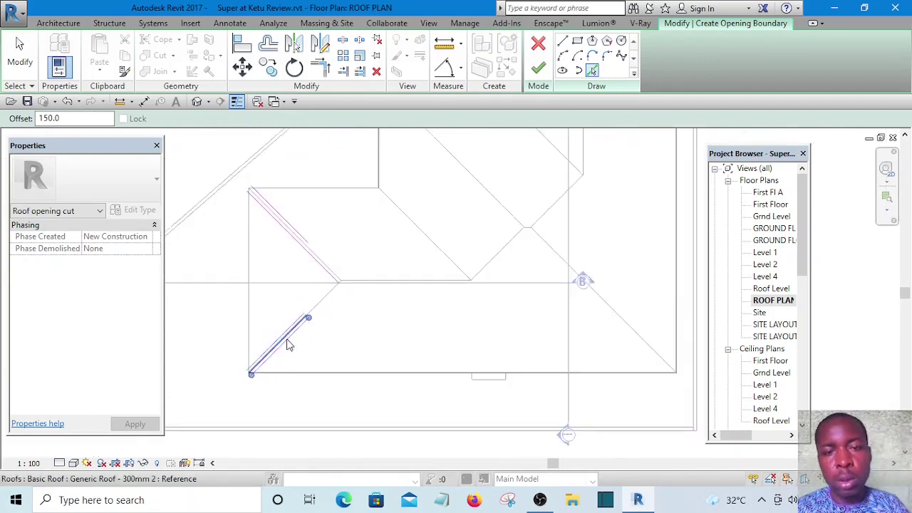
Offset boundary lines by 150 on both sides of the middle wing's long hip and the short diagonal beside the main peak
scroll(420, 211, up, 2)
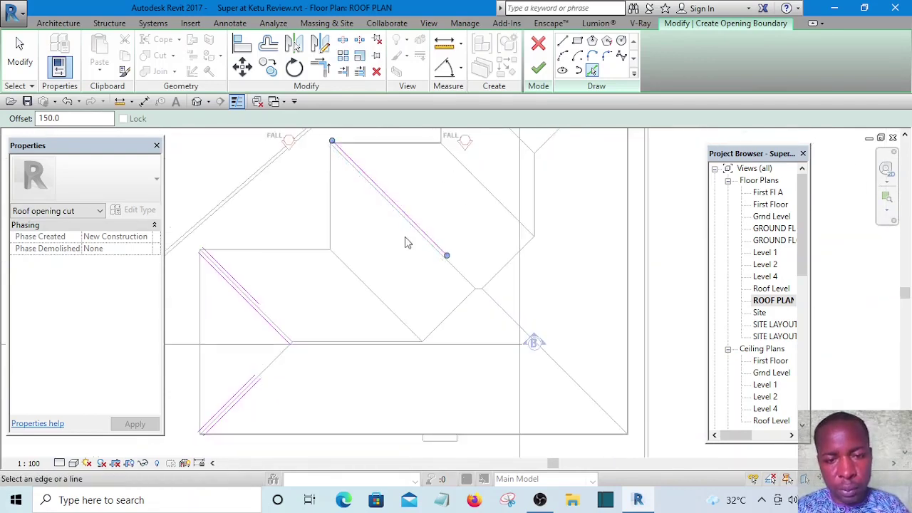
scroll(406, 243, up, 2)
scroll(391, 236, down, 4)
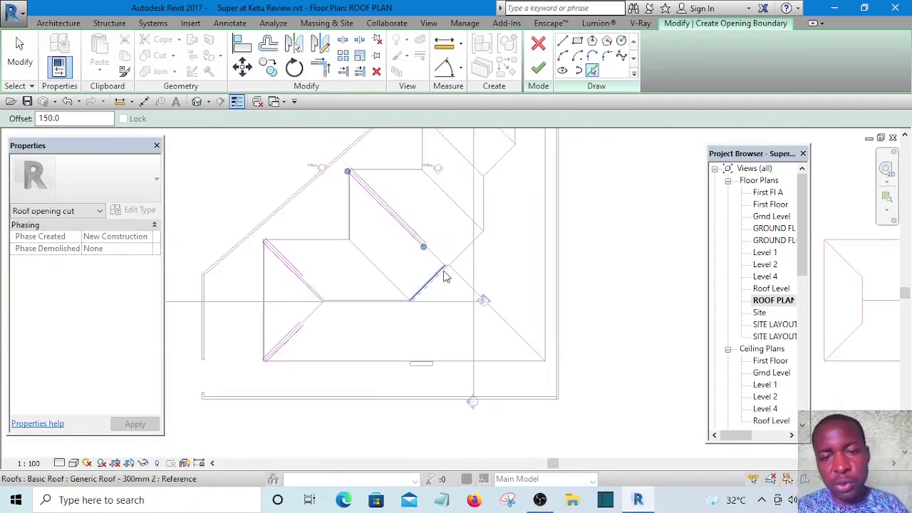
scroll(497, 238, up, 3)
scroll(448, 253, up, 2)
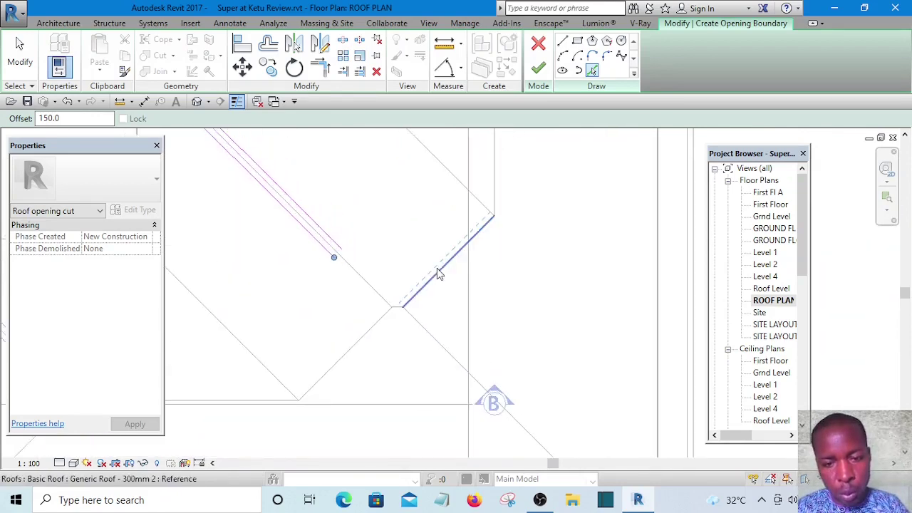
click(439, 274)
scroll(449, 276, up, 1)
scroll(450, 265, down, 2)
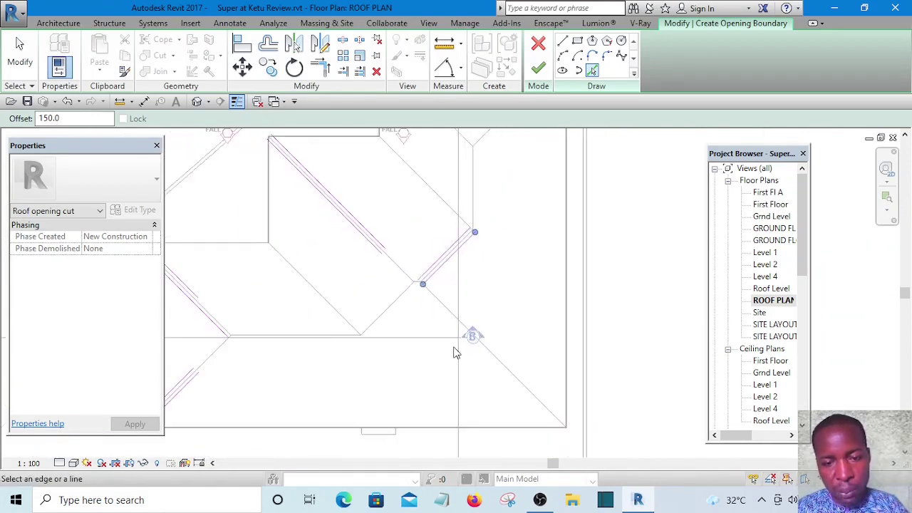
Offset boundary lines by 150 around the long lower-right hip and the short diagonal rising from the horizontal ridge's end
scroll(464, 337, up, 1)
click(469, 314)
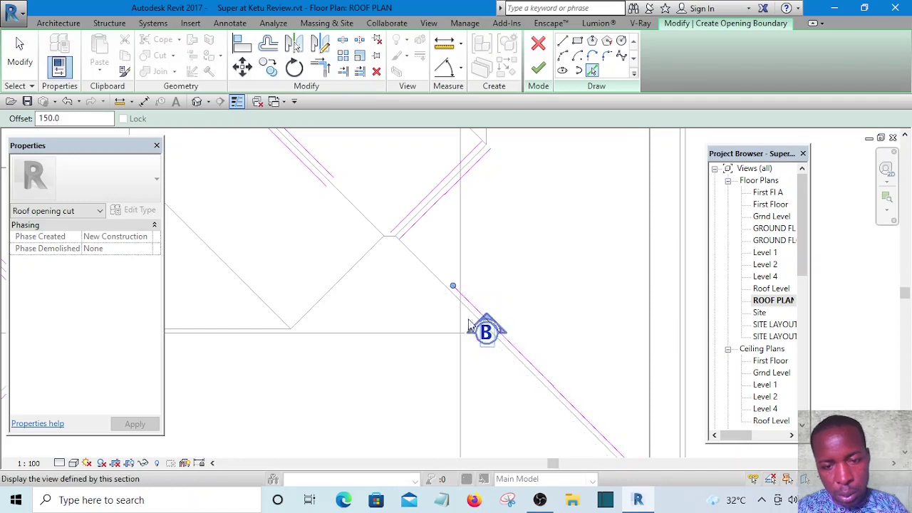
scroll(464, 312, up, 1)
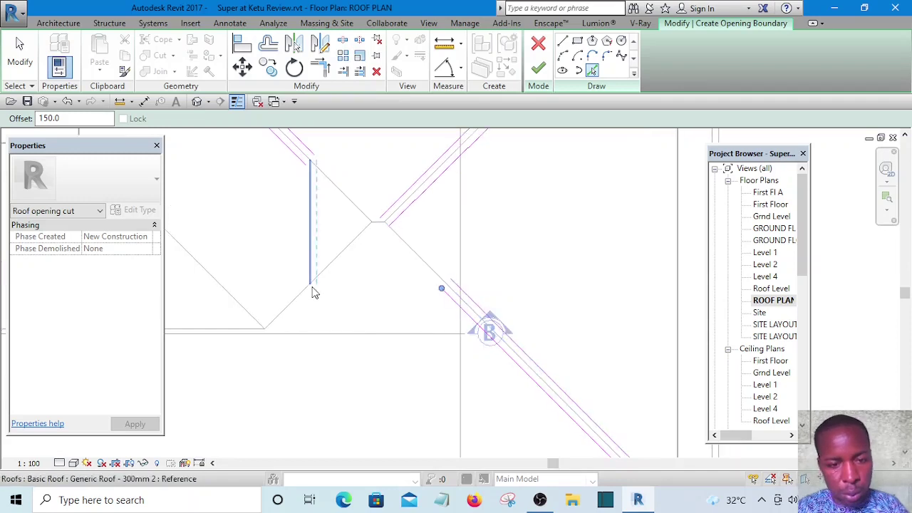
click(297, 304)
scroll(293, 307, up, 2)
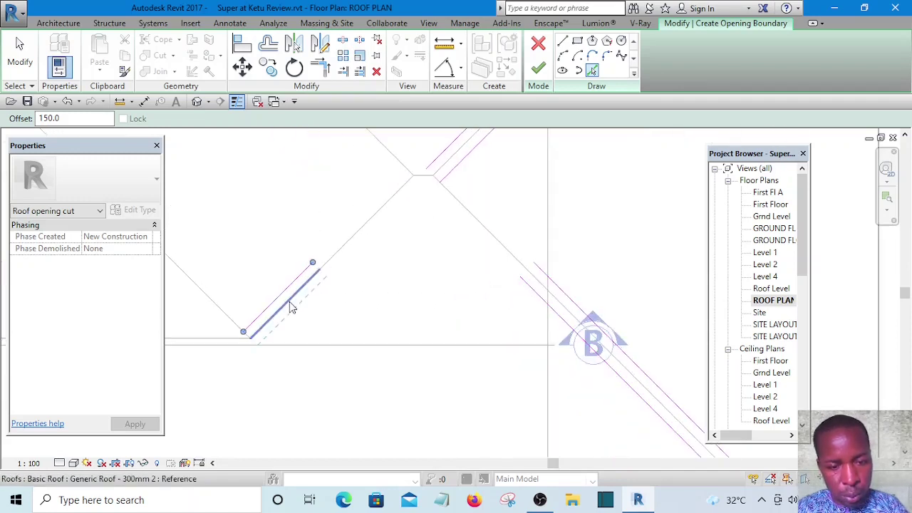
Offset boundary lines by 150 on both sides of the lower horizontal ridge
scroll(371, 335, down, 4)
scroll(336, 372, up, 4)
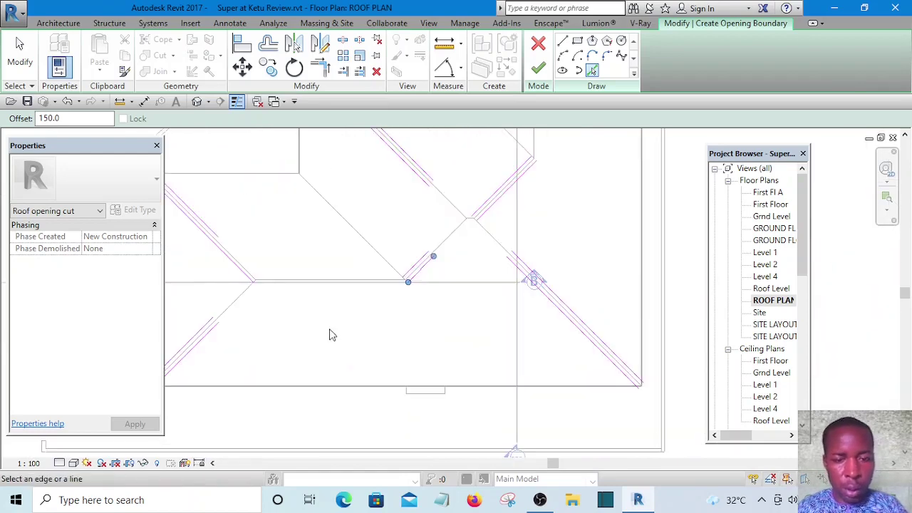
click(309, 247)
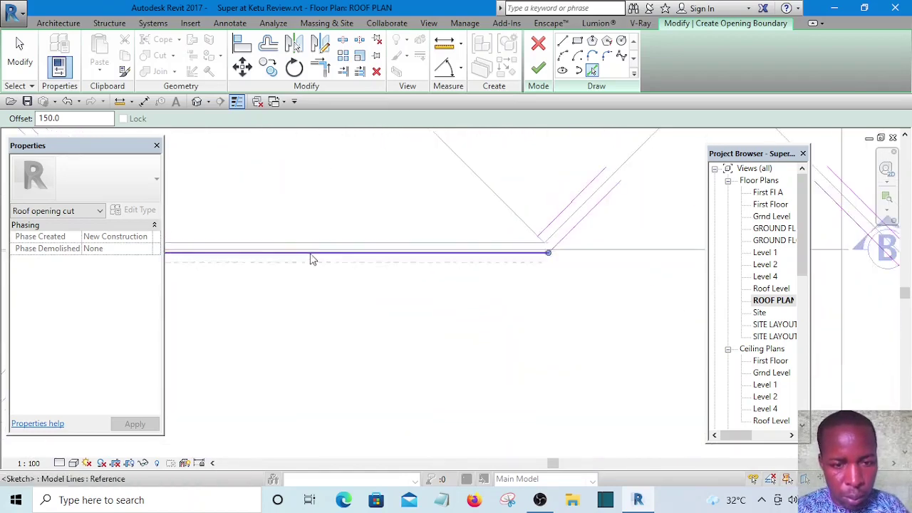
Add boundary lines offset 150 on both sides of the vertical ridge above the main peak in plan
scroll(281, 299, down, 3)
scroll(338, 240, down, 3)
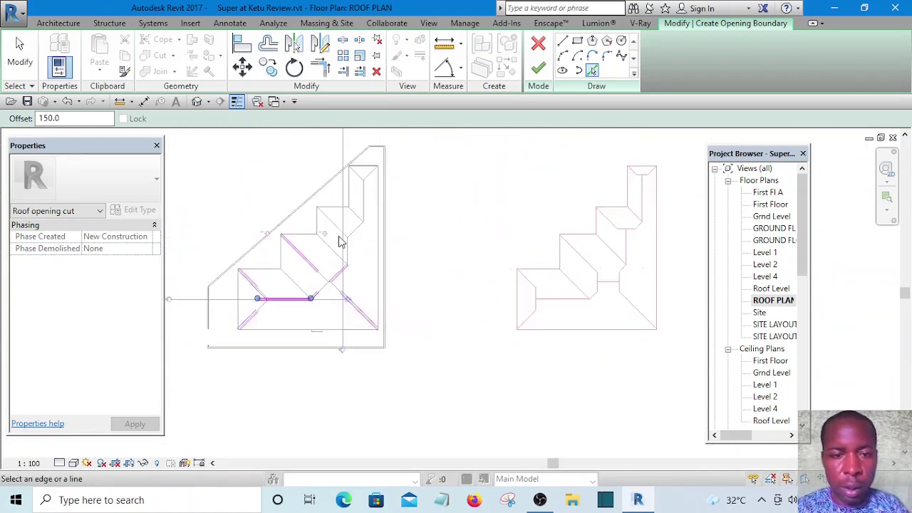
scroll(347, 267, up, 4)
click(353, 270)
scroll(358, 279, up, 3)
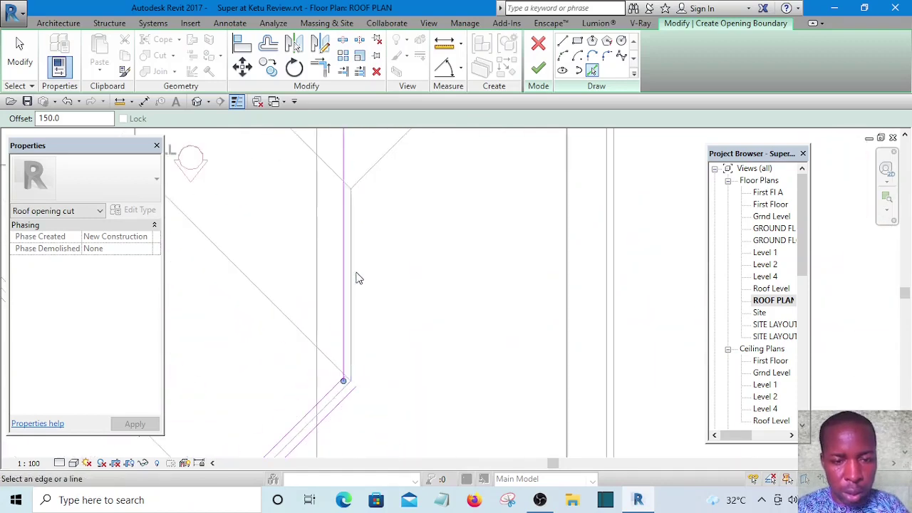
Offset boundary lines by 150 around the short diagonal and the long hip that meet at that vertical ridge's upper end
scroll(399, 288, down, 4)
scroll(428, 249, up, 1)
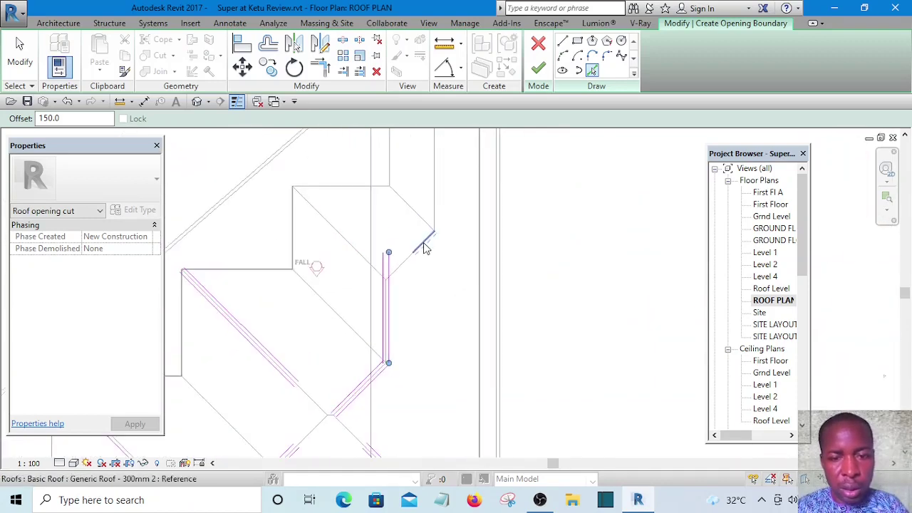
click(424, 247)
scroll(465, 240, up, 2)
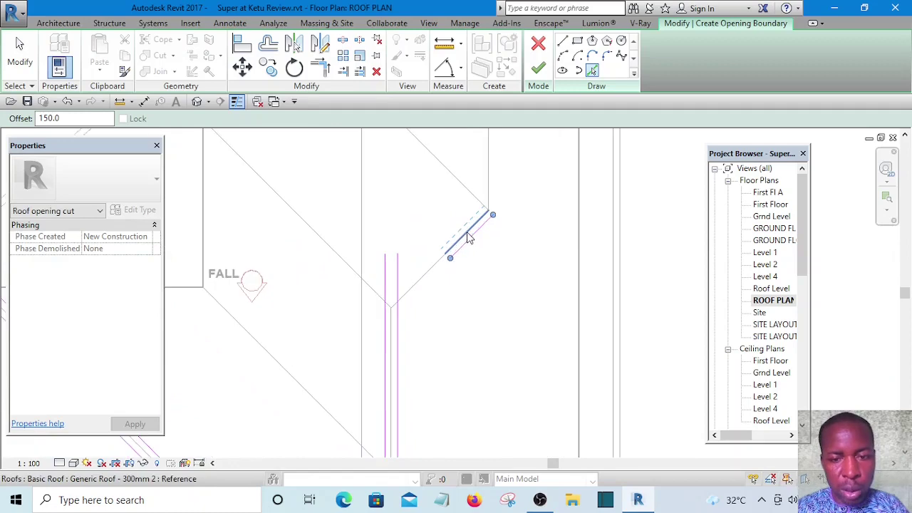
scroll(298, 205, up, 1)
click(298, 213)
scroll(369, 298, down, 2)
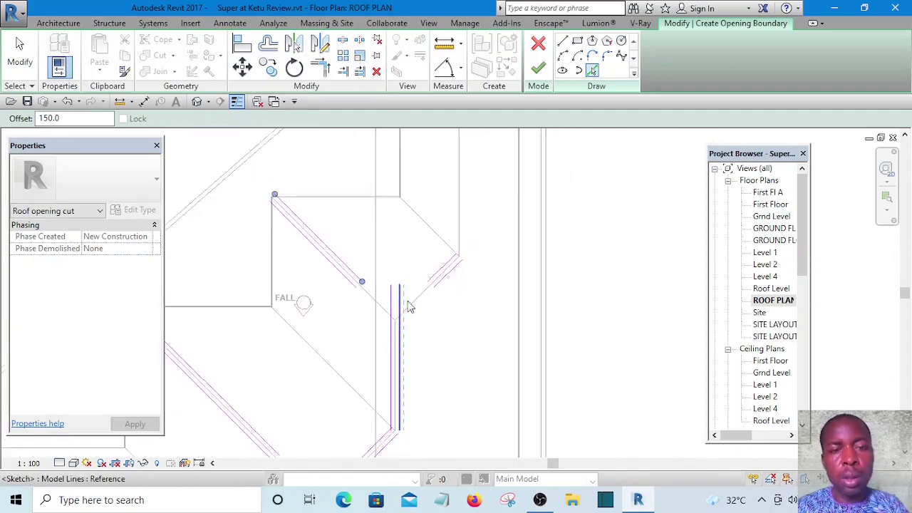
Add boundary lines offset 150 on both sides of the uppermost wing's vertical ridge
scroll(429, 236, up, 2)
click(468, 244)
scroll(467, 247, down, 3)
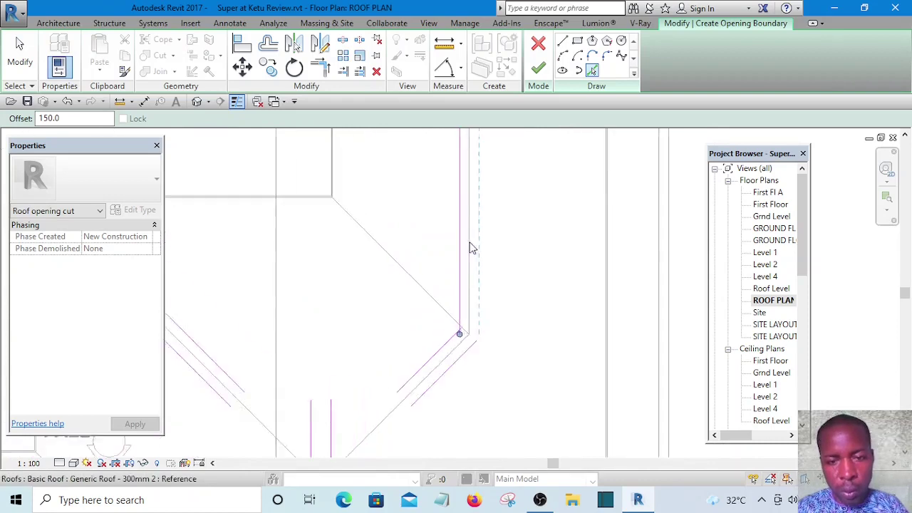
scroll(475, 243, up, 3)
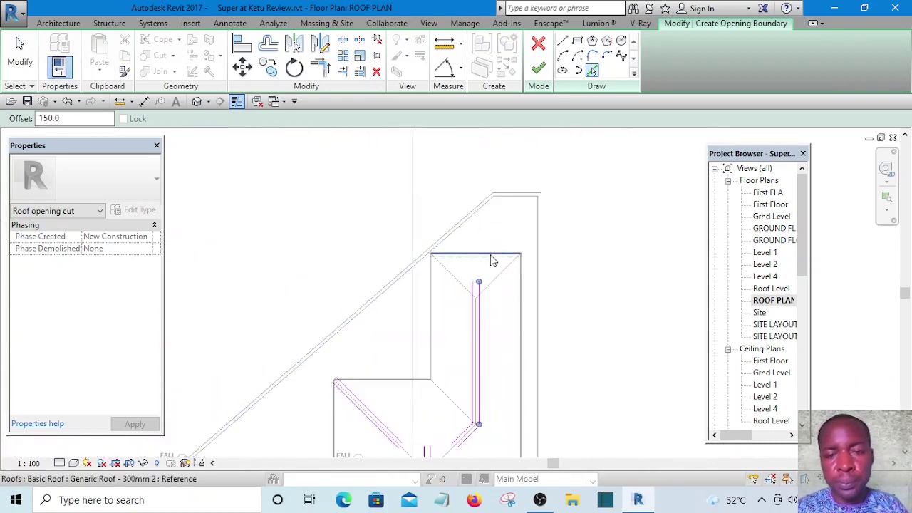
Offset boundary lines by 150 on both sides of the two end hips at the top of the uppermost wing
scroll(524, 274, up, 2)
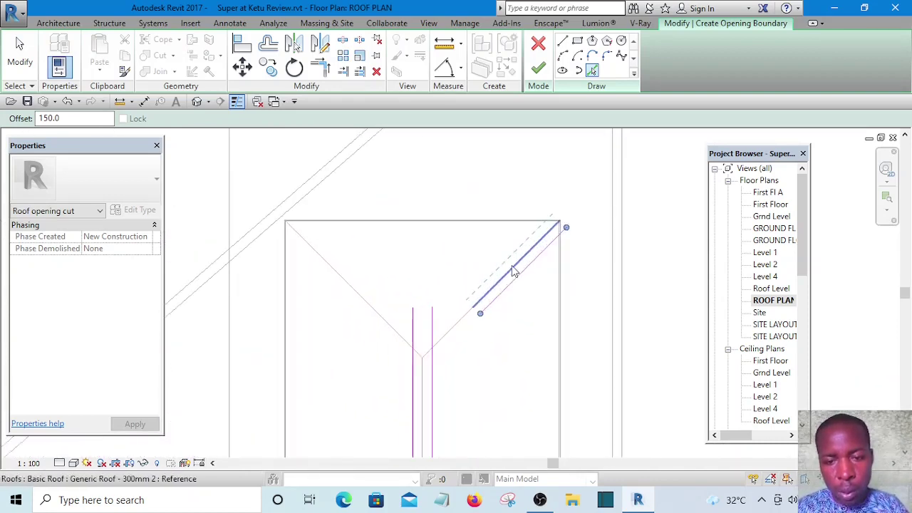
scroll(399, 290, up, 1)
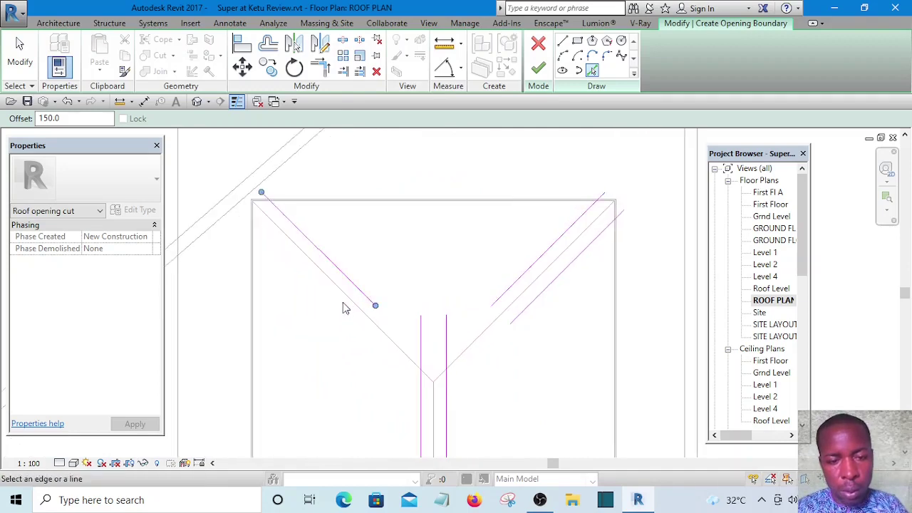
scroll(342, 307, up, 1)
scroll(397, 289, down, 2)
scroll(464, 249, up, 3)
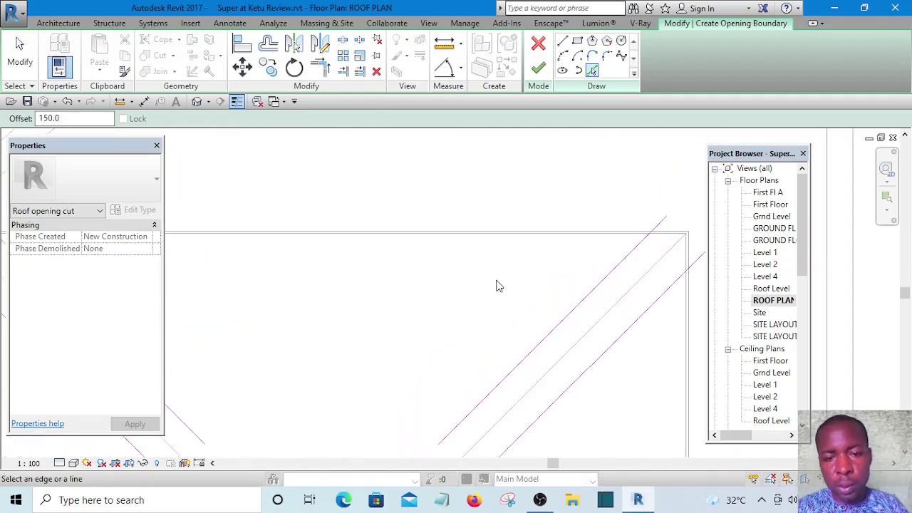
scroll(492, 235, up, 2)
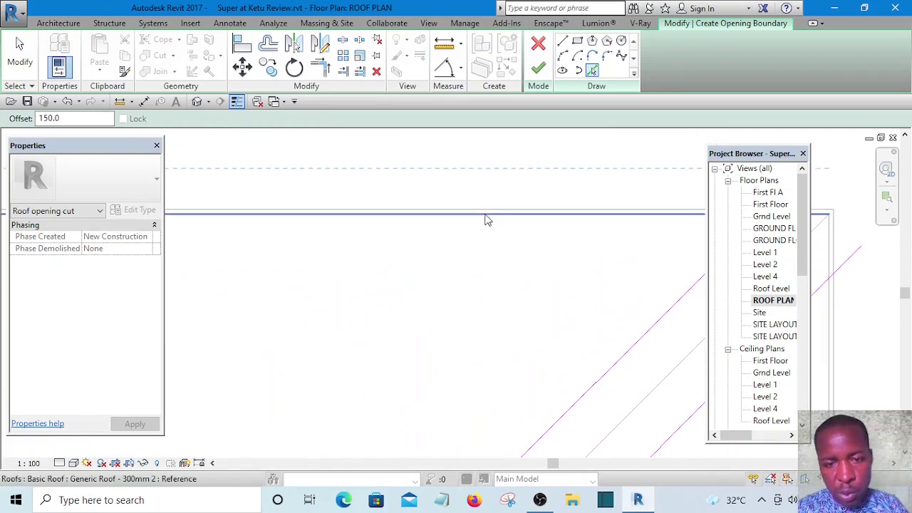
Add boundary lines offset 150 inside the top, right and left eaves of the uppermost wing
scroll(456, 213, down, 4)
scroll(511, 264, up, 4)
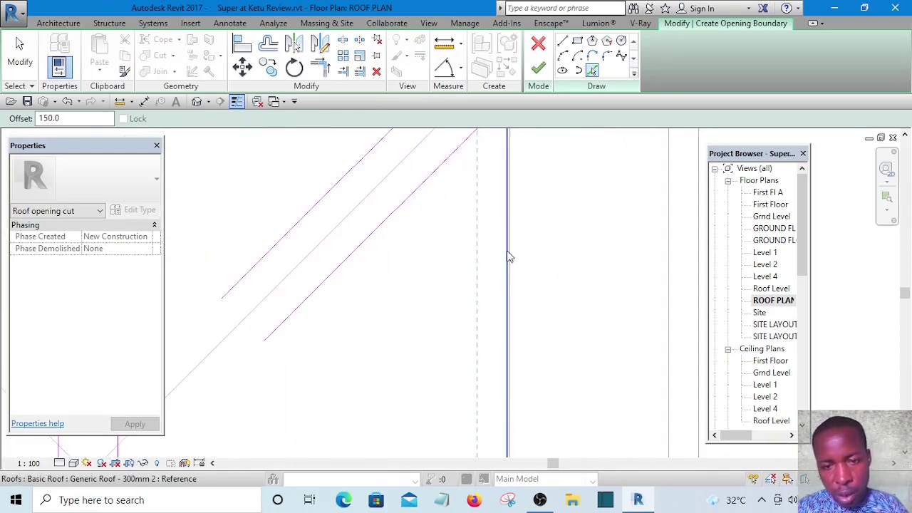
scroll(507, 255, down, 3)
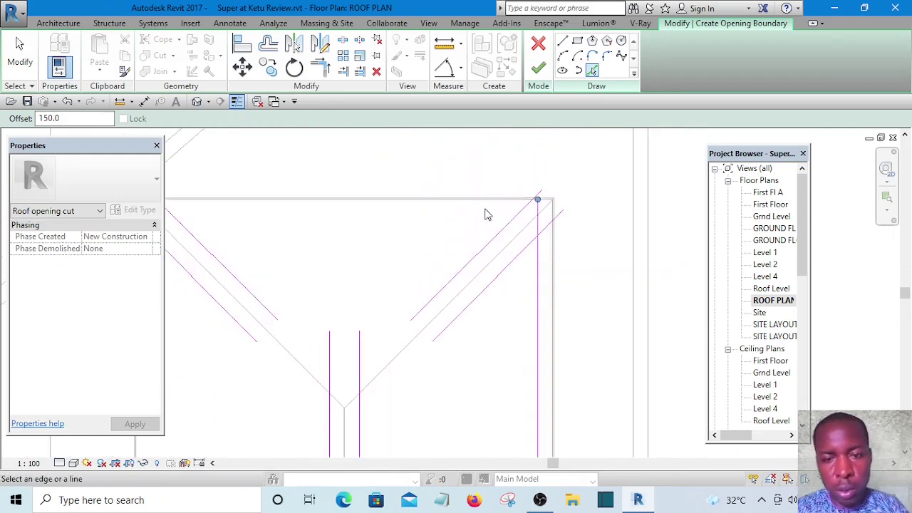
scroll(542, 217, down, 2)
scroll(491, 263, up, 6)
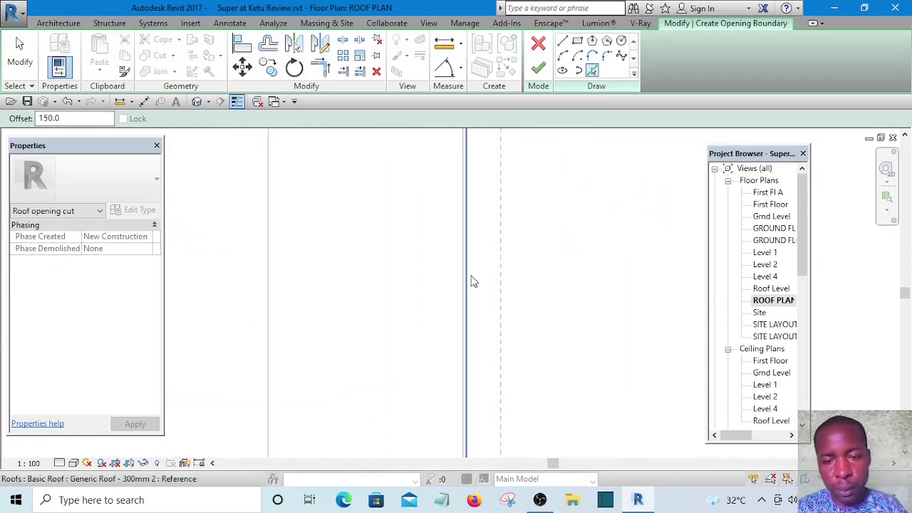
scroll(501, 238, down, 3)
scroll(445, 380, up, 5)
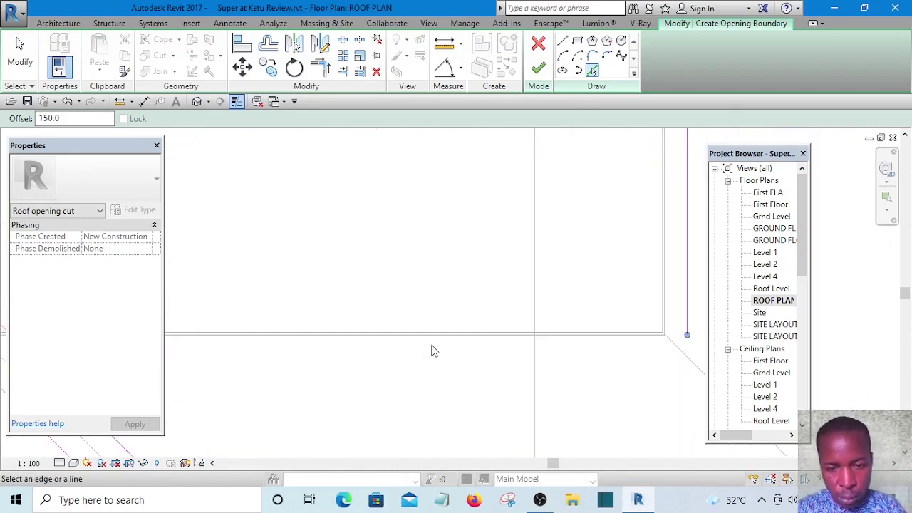
Offset boundary lines by 150 inside the horizontal and vertical eaves of the stepped wing just below the uppermost one
click(433, 334)
scroll(462, 274, down, 5)
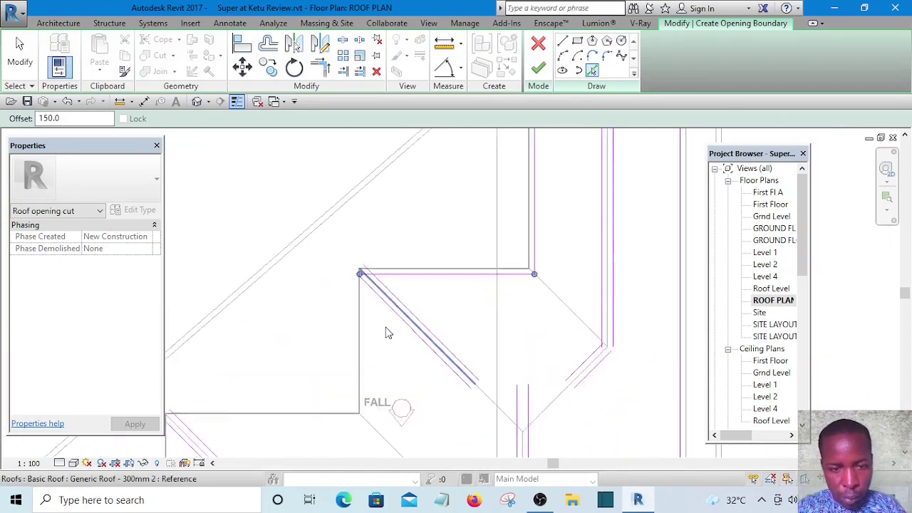
scroll(379, 333, up, 2)
scroll(349, 349, up, 2)
click(342, 350)
scroll(371, 300, down, 3)
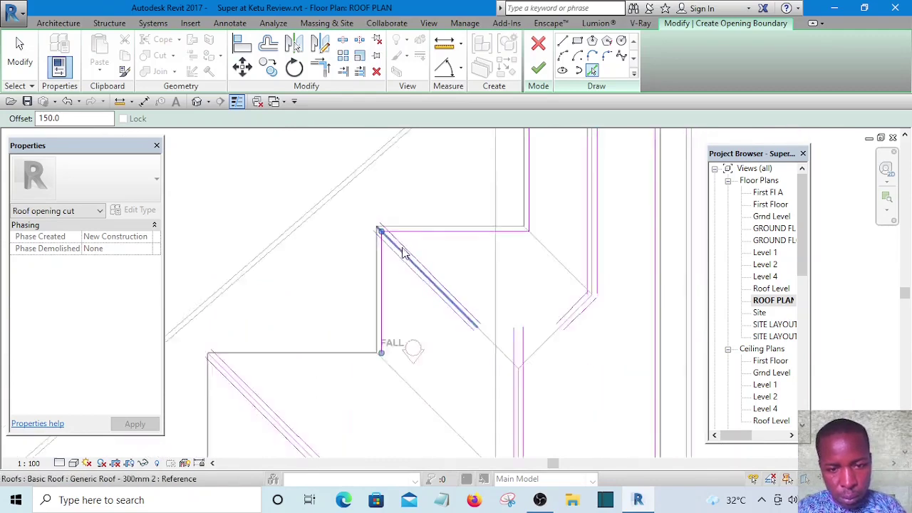
Add boundary lines offset 150 inside the horizontal and vertical eaves of the third stepped wing from the top
scroll(363, 289, up, 4)
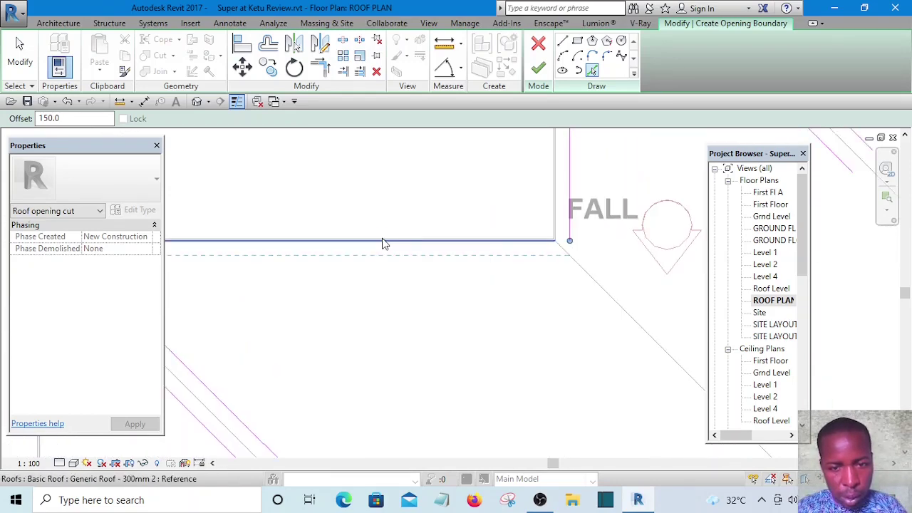
click(383, 243)
scroll(527, 262, down, 3)
scroll(328, 340, up, 4)
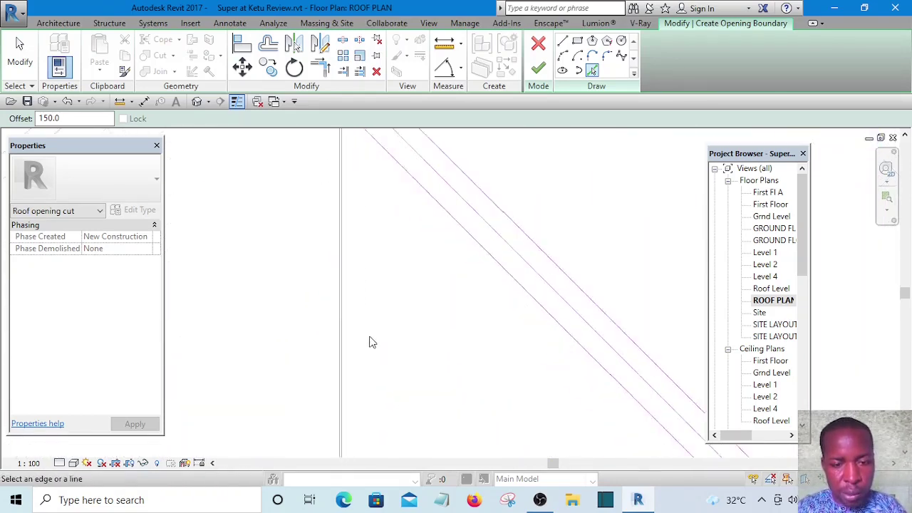
scroll(357, 337, up, 2)
click(331, 327)
scroll(376, 281, down, 3)
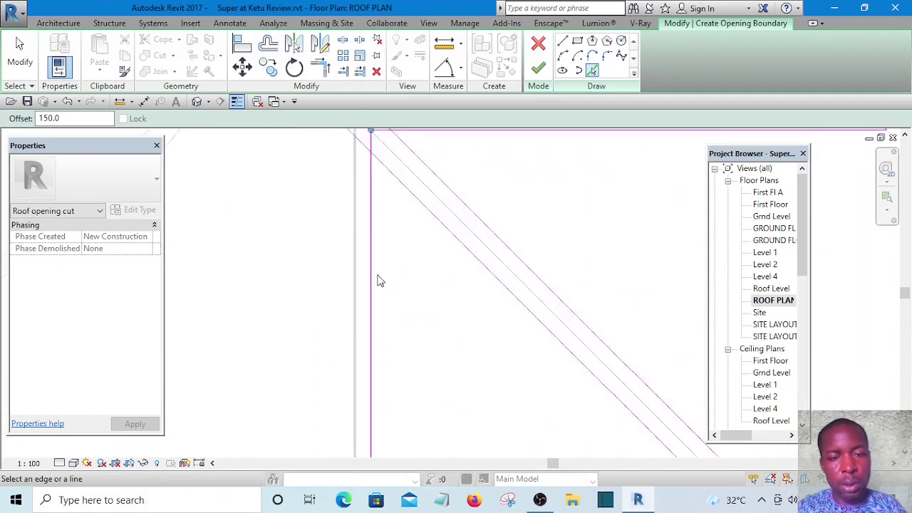
Offset boundary lines by 150 inside the upper and outer side eaves of the lowest wing and the roof's long bottom eave
scroll(357, 328, up, 4)
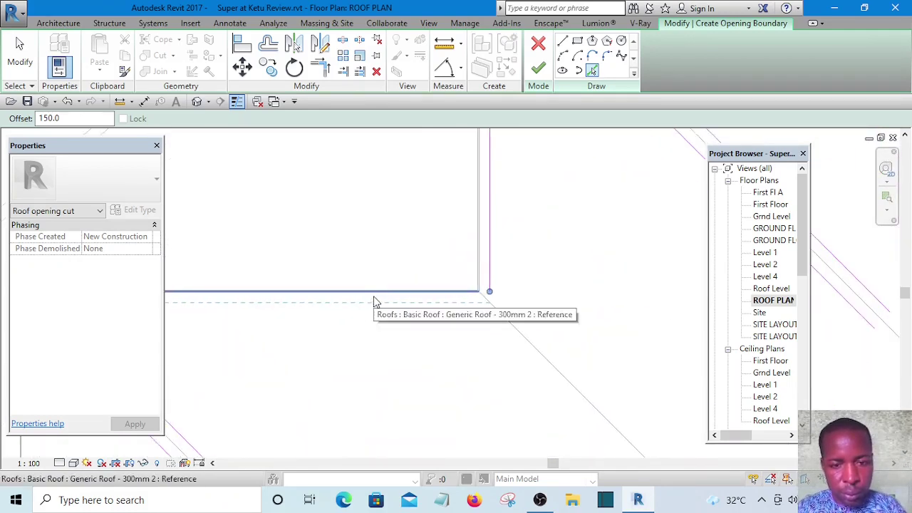
scroll(375, 301, up, 4)
click(379, 292)
scroll(428, 288, down, 4)
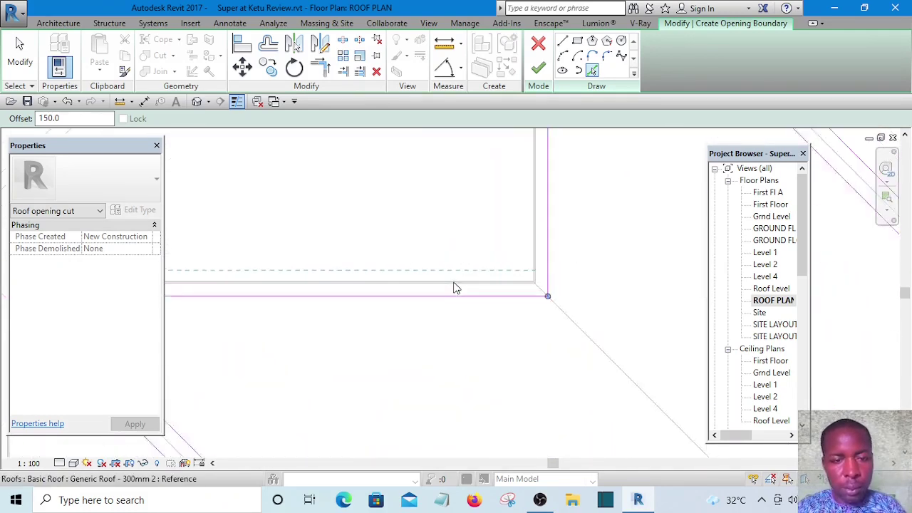
scroll(269, 352, up, 5)
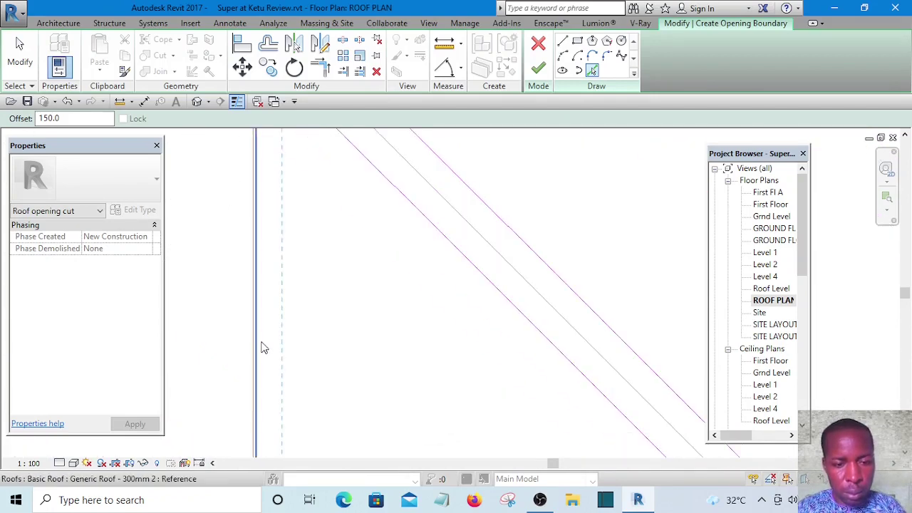
scroll(301, 281, down, 7)
scroll(303, 421, up, 1)
middle_drag(303, 421, 340, 242)
scroll(339, 293, up, 3)
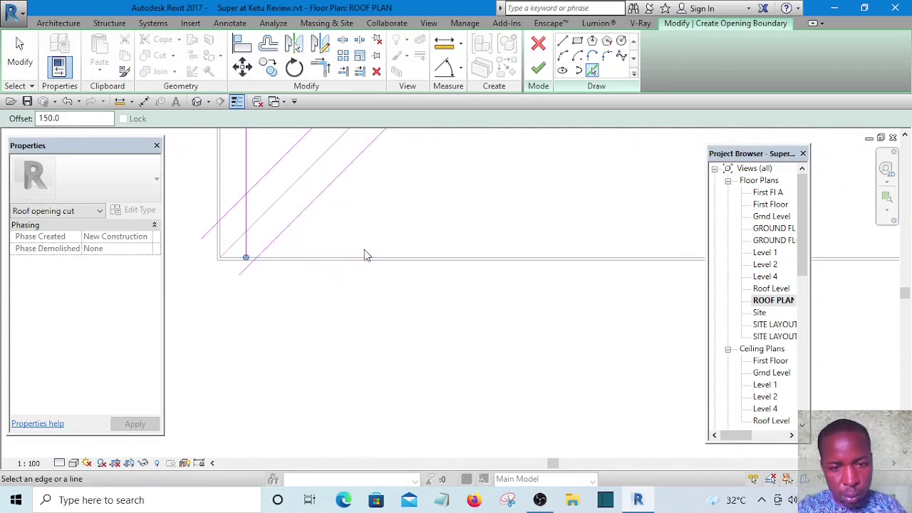
scroll(224, 362, down, 4)
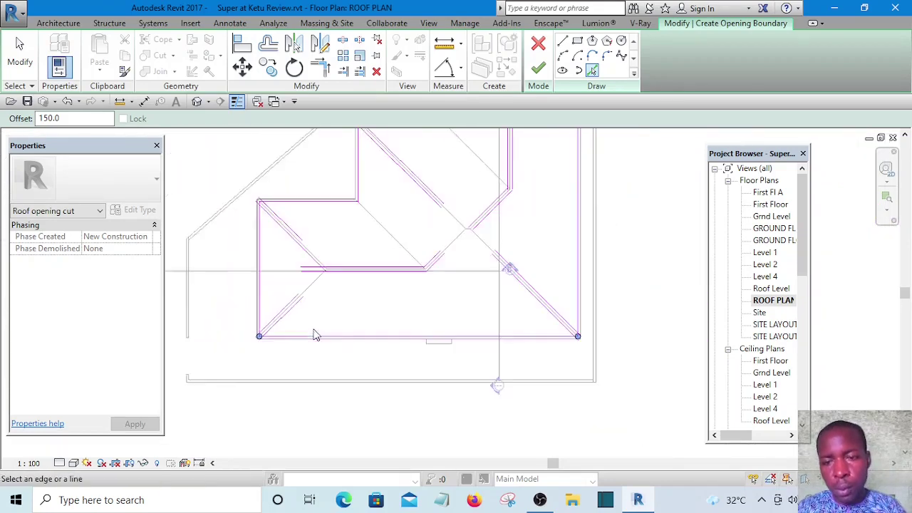
Trim the eave boundary lines to the two hip offset lines at the uppermost wing's upper-left corner with Trim/Extend to Corner
scroll(508, 324, up, 4)
scroll(499, 385, down, 2)
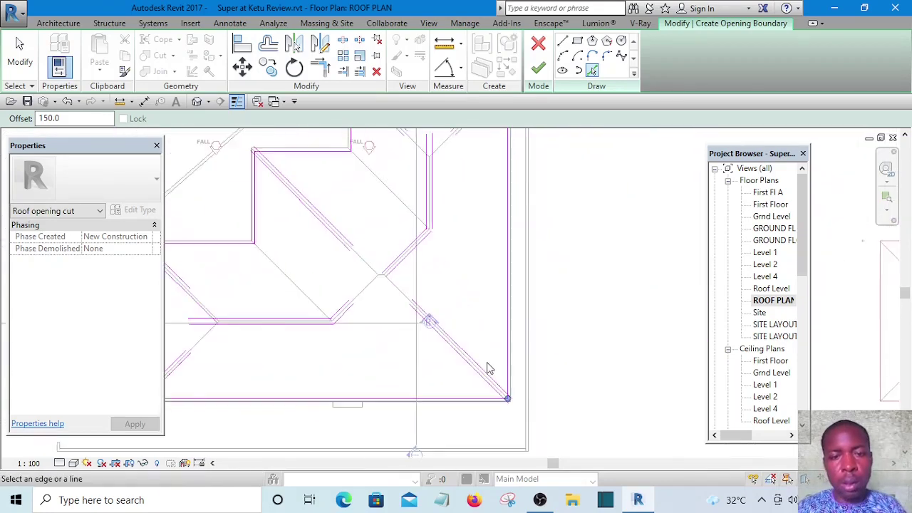
scroll(471, 377, down, 2)
mouse_move(447, 367)
middle_down()
mouse_move(461, 363)
mouse_move(468, 407)
middle_up()
scroll(499, 185, up, 1)
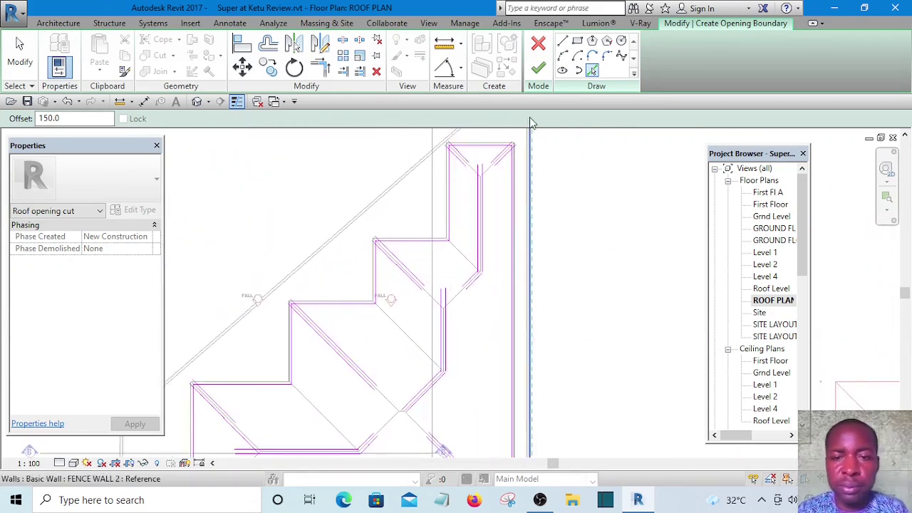
click(328, 71)
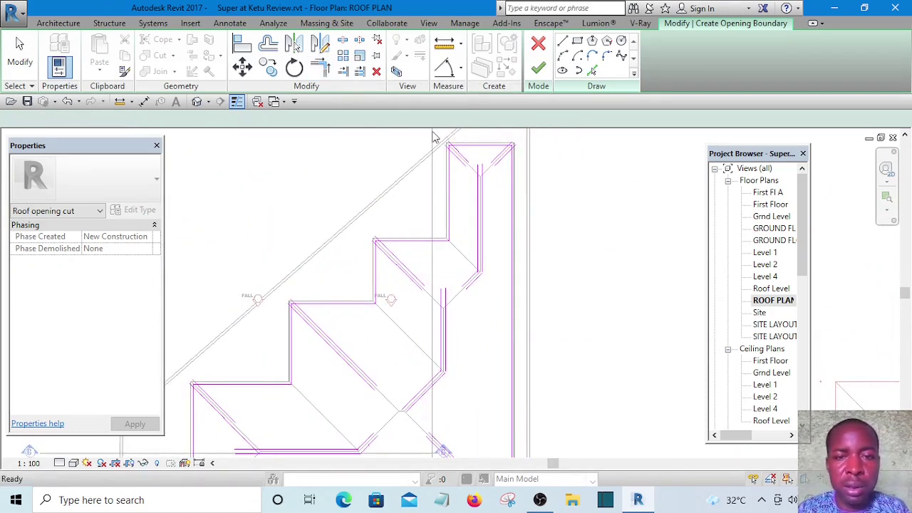
scroll(463, 143, up, 2)
middle_drag(483, 174, 485, 269)
scroll(450, 251, up, 3)
click(449, 248)
scroll(431, 264, up, 1)
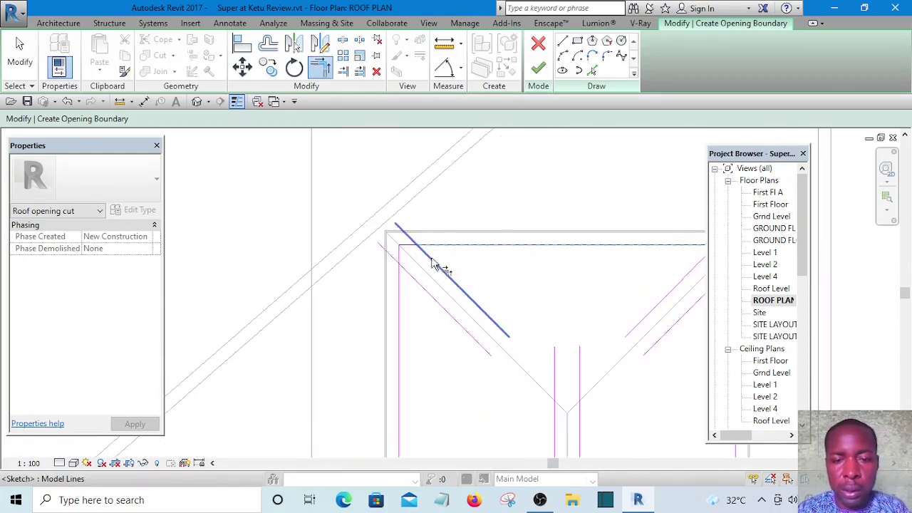
scroll(413, 280, up, 1)
scroll(396, 274, down, 3)
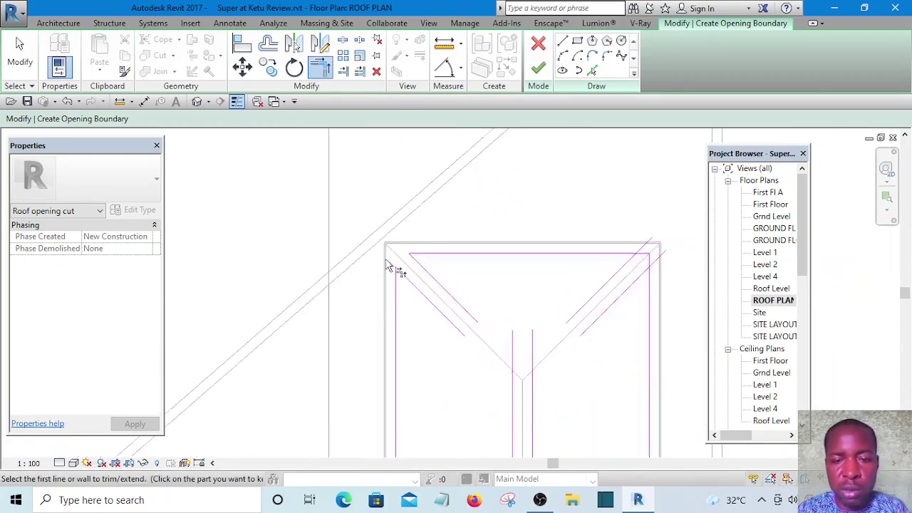
Trim the eave and hip boundary lines into corners at the uppermost wing's upper-right corner
scroll(471, 261, up, 3)
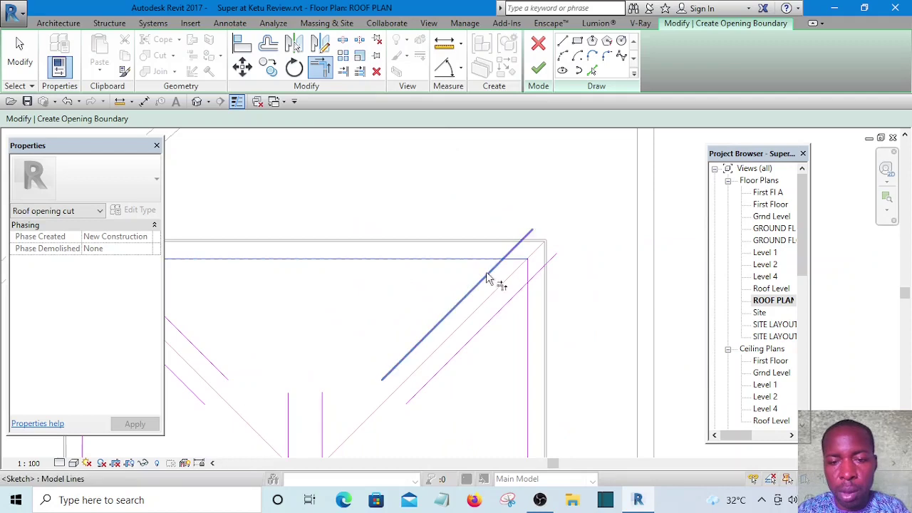
click(487, 274)
scroll(507, 308, up, 2)
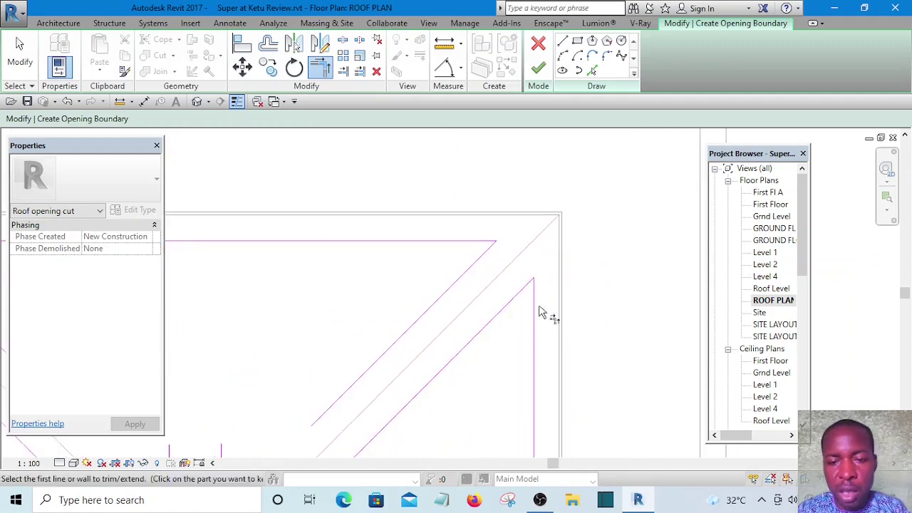
Trim the horizontal and vertical eave lines to the hip offset lines at the second stepped wing's outer corner
scroll(514, 239, down, 5)
scroll(460, 345, up, 1)
middle_drag(470, 320, 489, 192)
scroll(484, 187, down, 3)
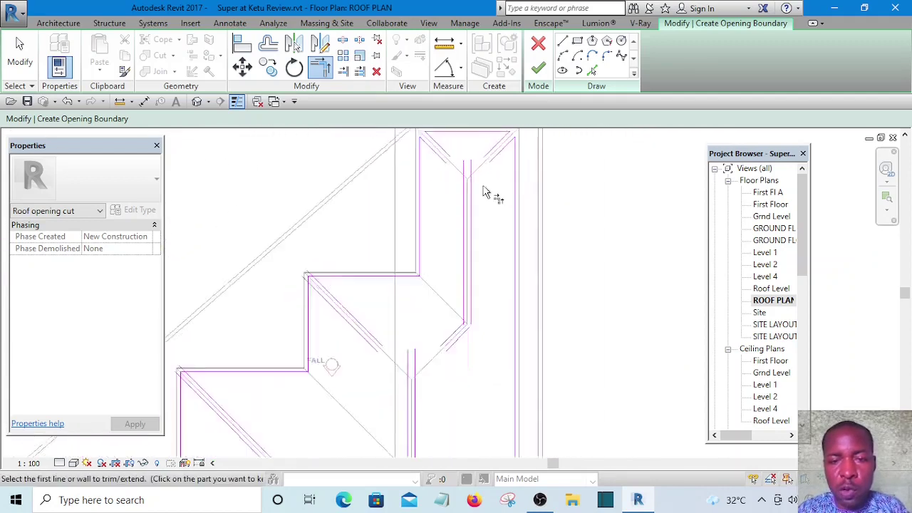
scroll(484, 187, down, 2)
scroll(424, 265, up, 5)
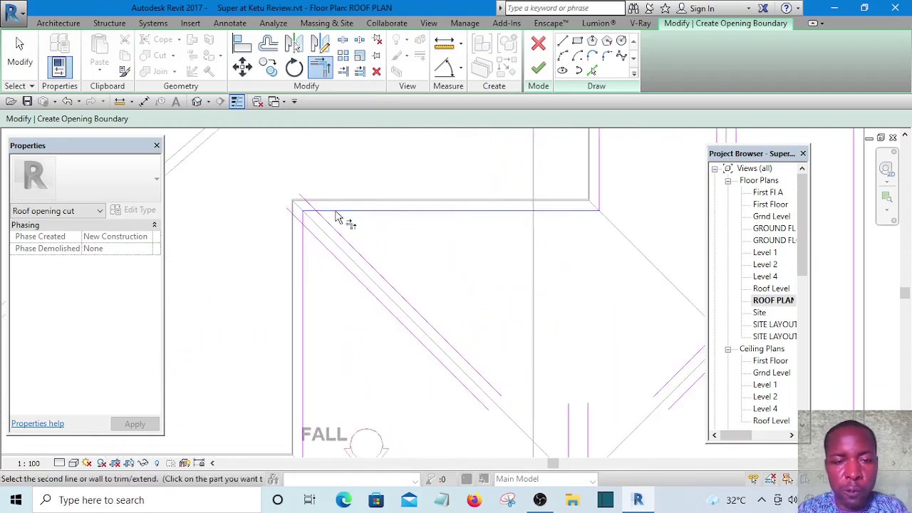
click(328, 227)
scroll(318, 239, up, 2)
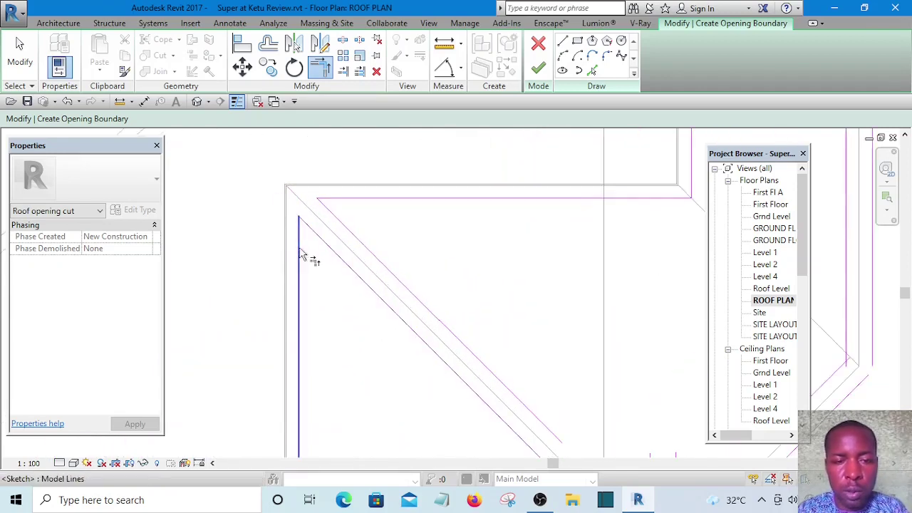
Trim the eave boundary lines to the long hip's offset lines at the third stepped wing's outer corner
scroll(303, 250, down, 4)
scroll(315, 330, up, 2)
scroll(350, 307, down, 3)
middle_drag(350, 307, 406, 288)
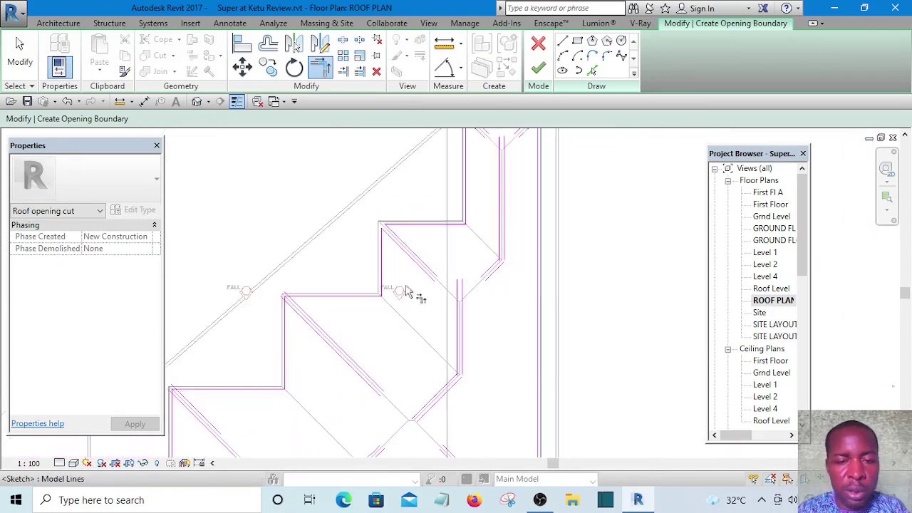
scroll(294, 299, up, 3)
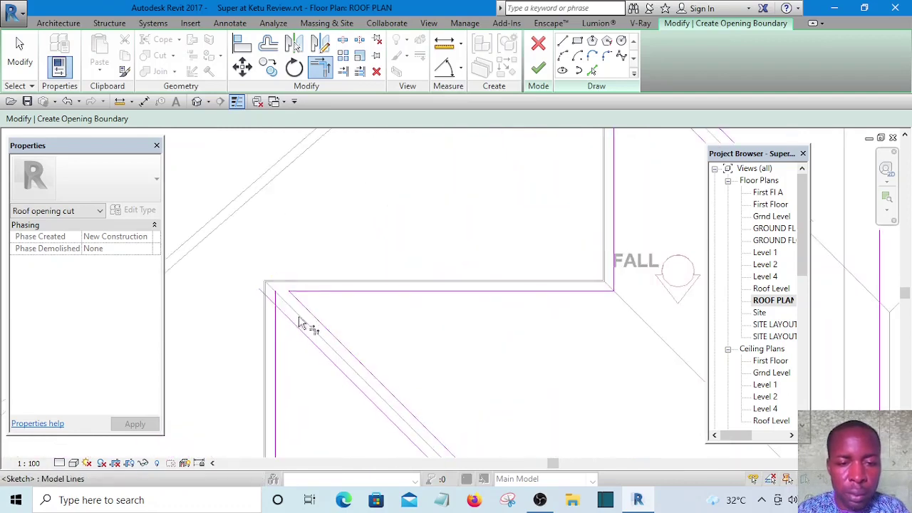
scroll(297, 324, up, 1)
scroll(274, 338, down, 3)
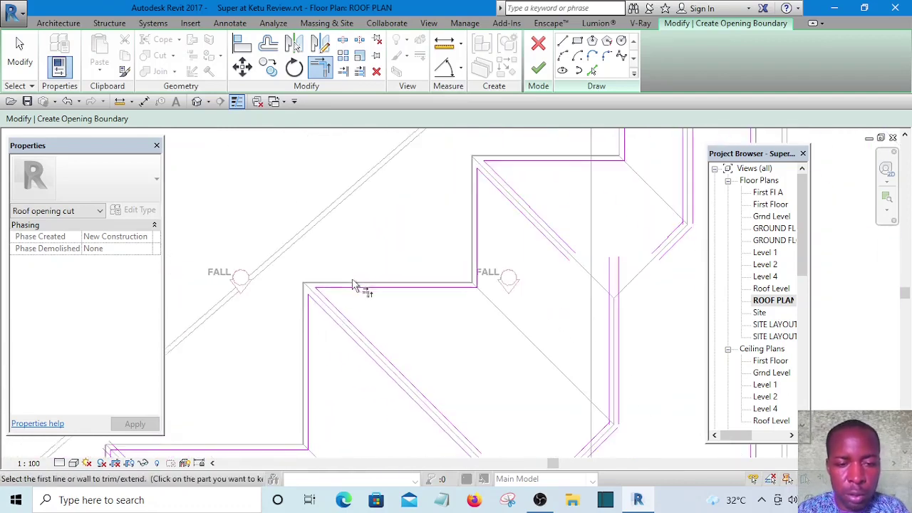
Trim the eave and hip boundary lines into corners at the lowest wing's upper-left corner
scroll(383, 244, up, 4)
scroll(376, 299, down, 3)
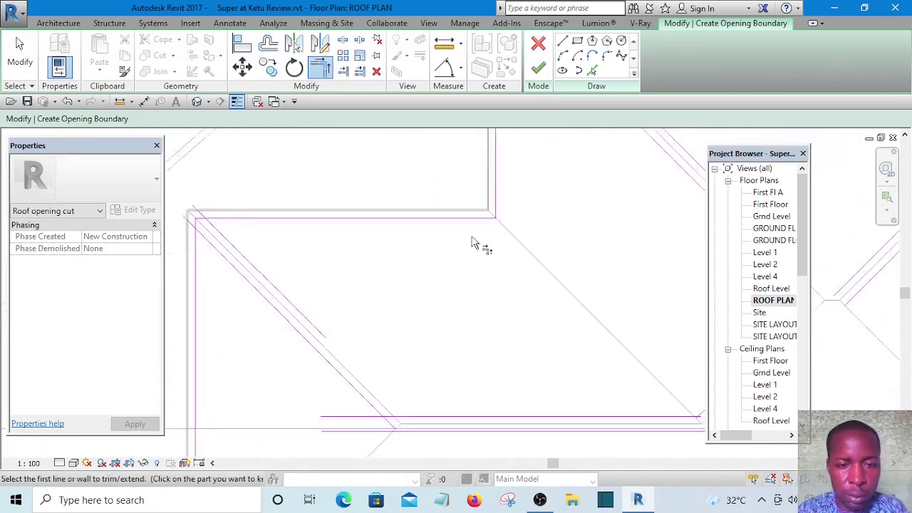
scroll(308, 235, up, 4)
click(303, 217)
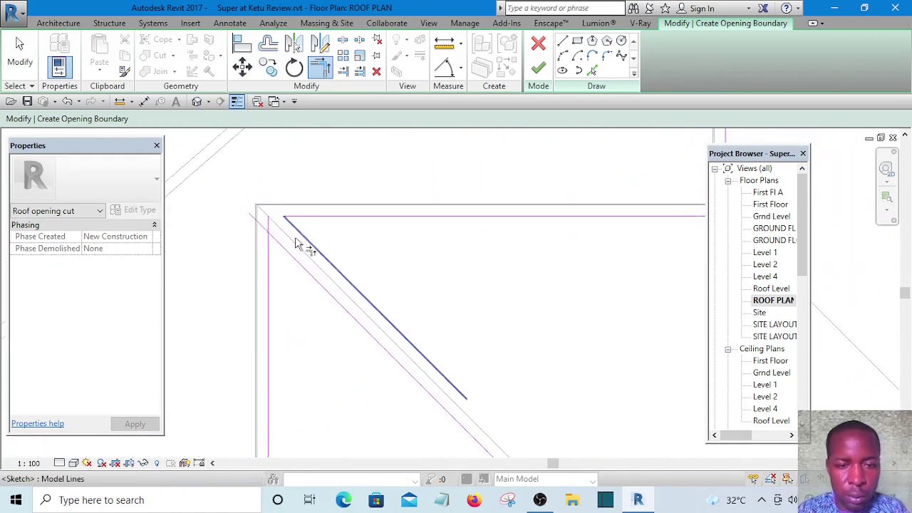
scroll(313, 306, down, 4)
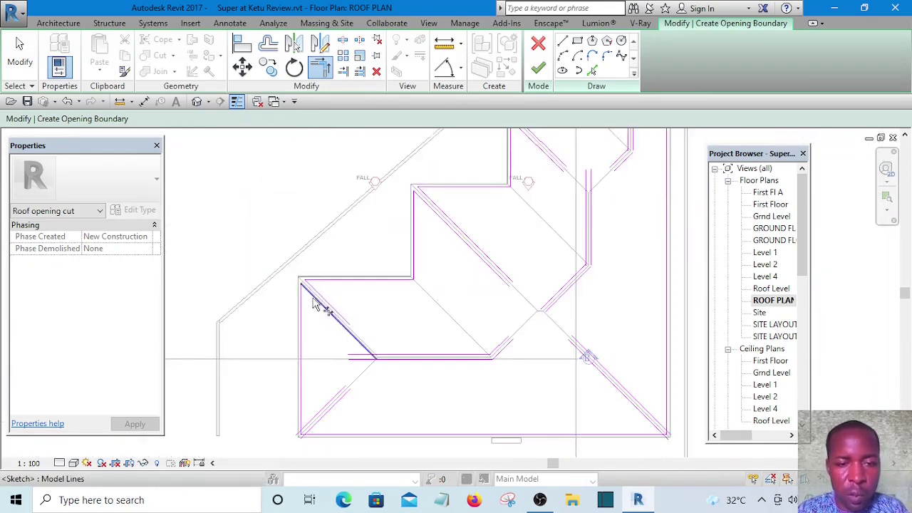
Trim the side and bottom eave lines to the hip offset lines at the roof's lower-left corner
middle_drag(323, 342, 350, 263)
scroll(353, 346, up, 4)
middle_drag(317, 351, 341, 316)
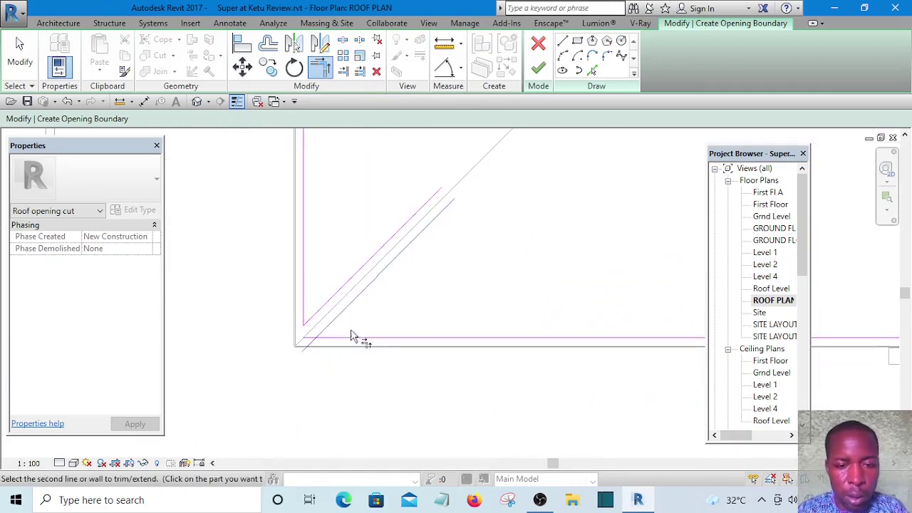
click(362, 345)
Trim the bottom and right eave lines to the hip offset lines at the roof's lower-right corner
scroll(287, 316, down, 3)
scroll(562, 306, up, 2)
middle_drag(562, 306, 421, 321)
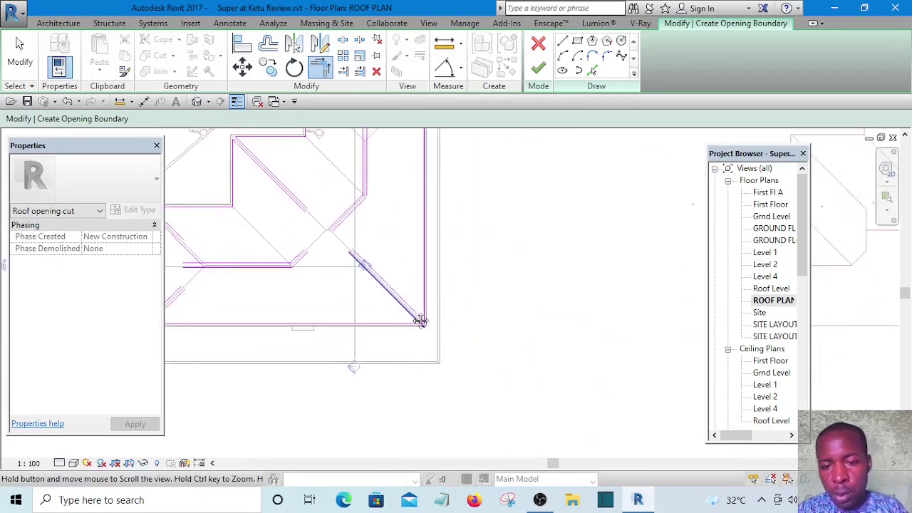
scroll(413, 321, up, 3)
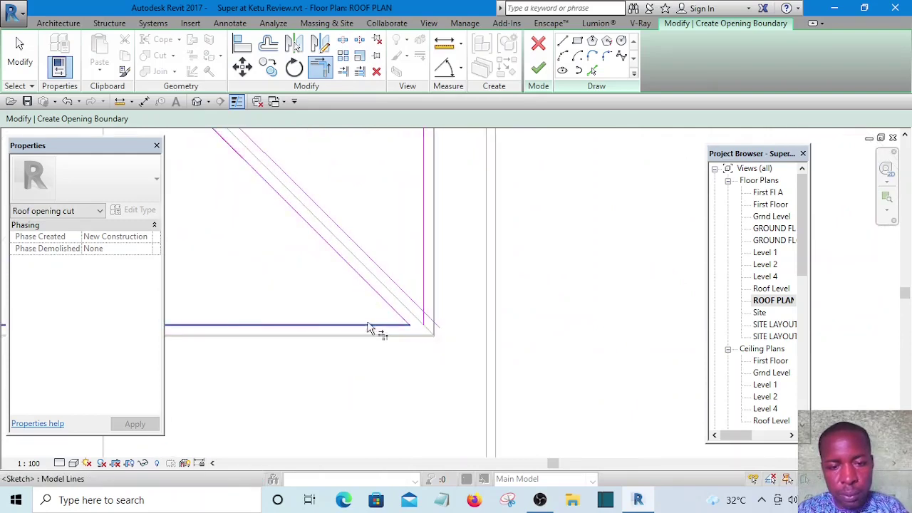
click(369, 326)
click(430, 278)
scroll(492, 356, down, 4)
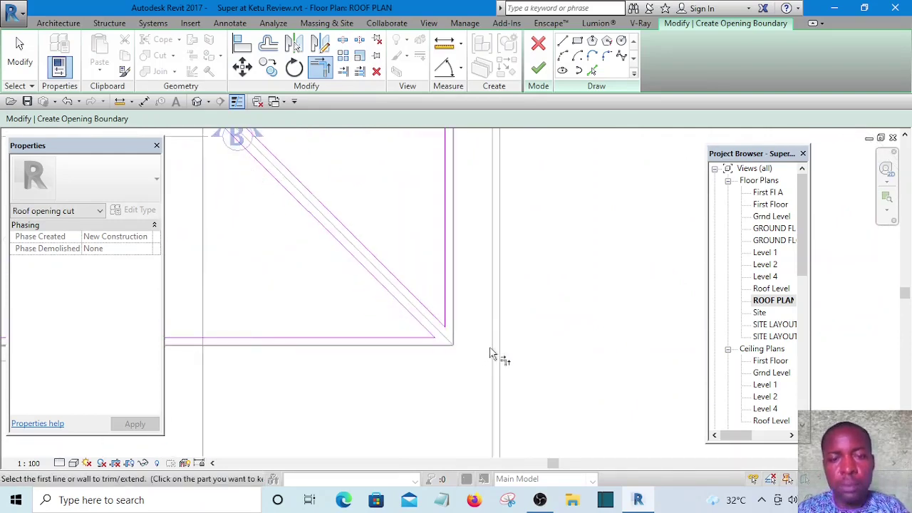
scroll(489, 210, up, 5)
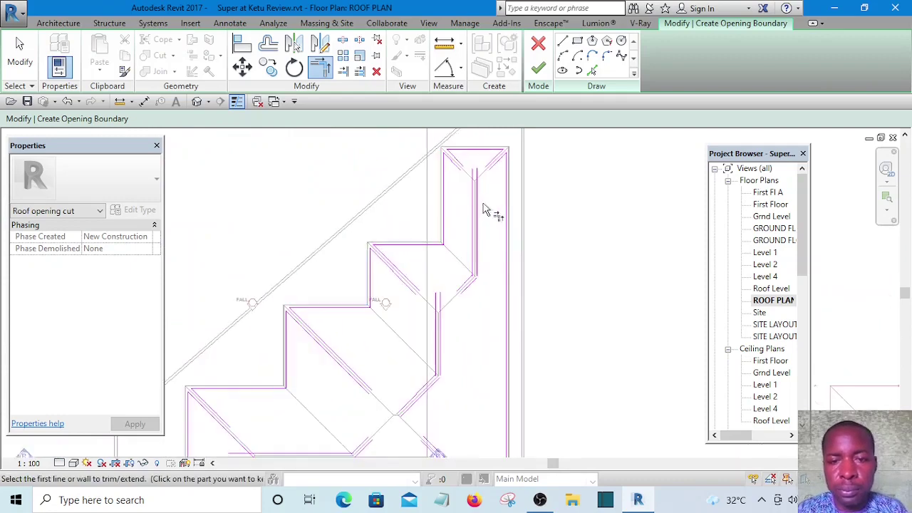
Examine the opening boundary for offset lines that are still open along the ridges, hips and diagonals
scroll(533, 220, down, 5)
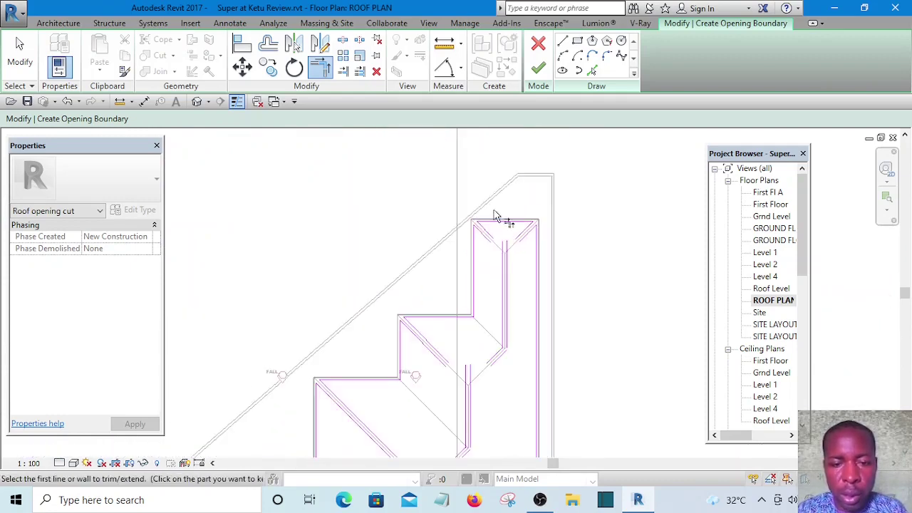
scroll(475, 374, up, 3)
middle_drag(491, 387, 481, 292)
scroll(480, 293, down, 2)
scroll(478, 286, down, 2)
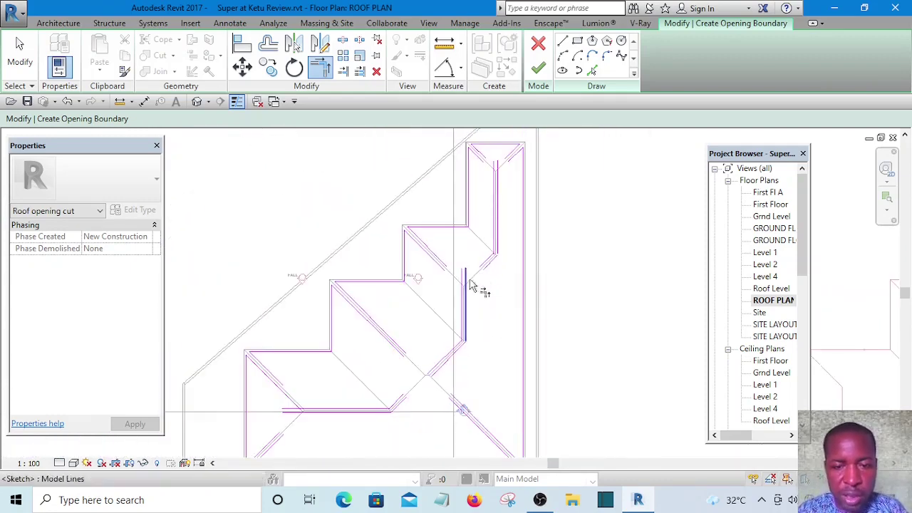
scroll(479, 299, up, 4)
scroll(484, 314, down, 2)
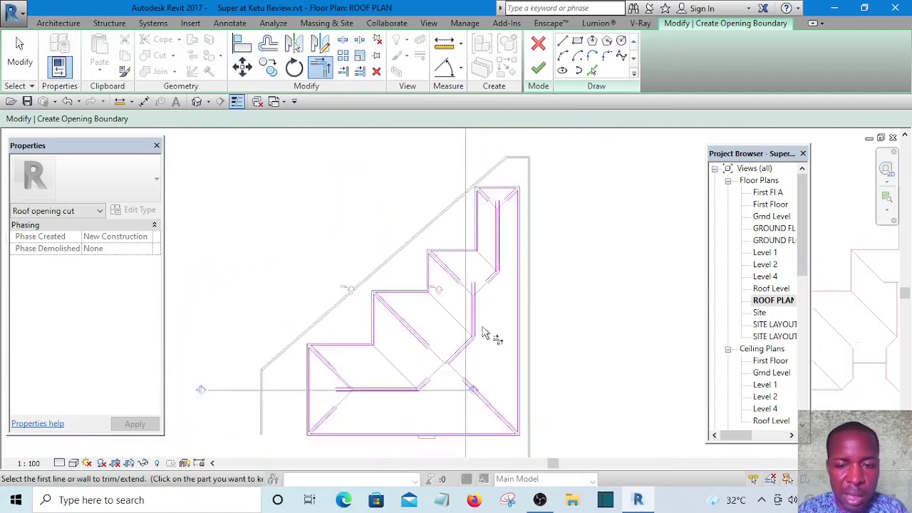
scroll(432, 363, up, 3)
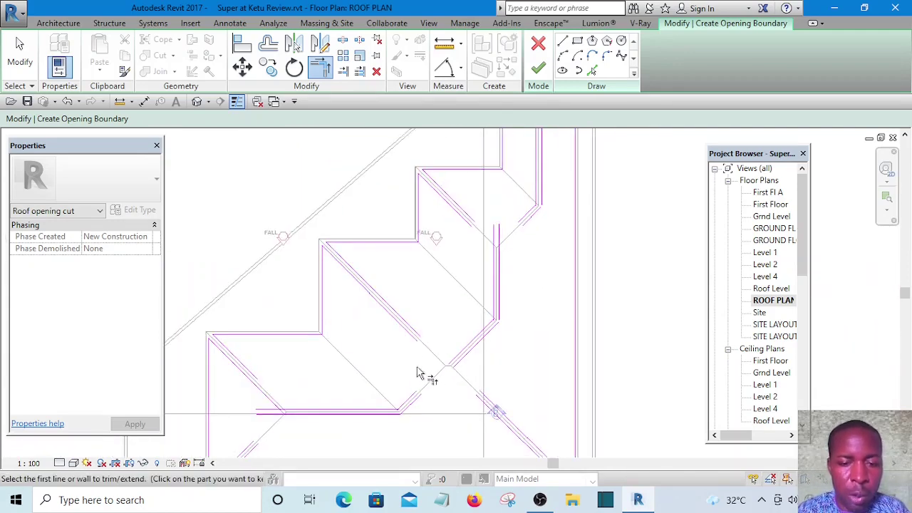
scroll(428, 349, down, 1)
scroll(391, 417, up, 3)
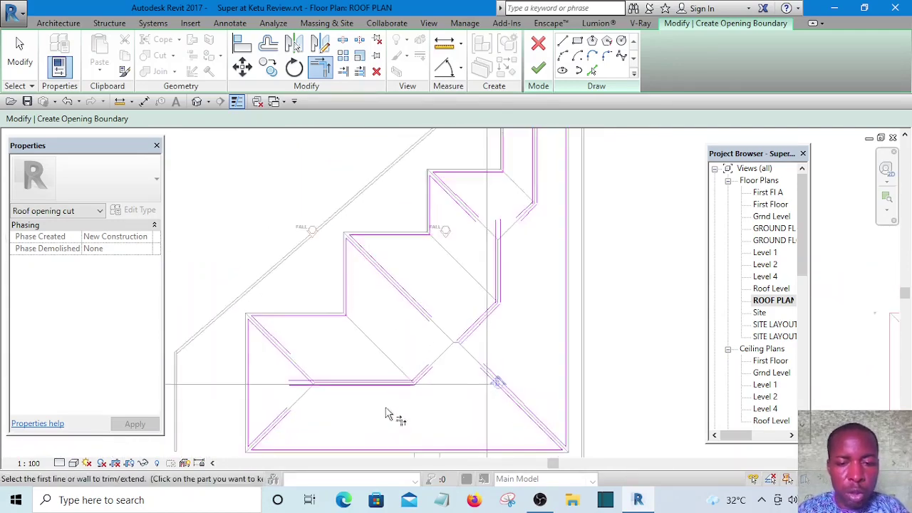
scroll(442, 364, down, 2)
scroll(456, 350, up, 1)
scroll(456, 357, up, 3)
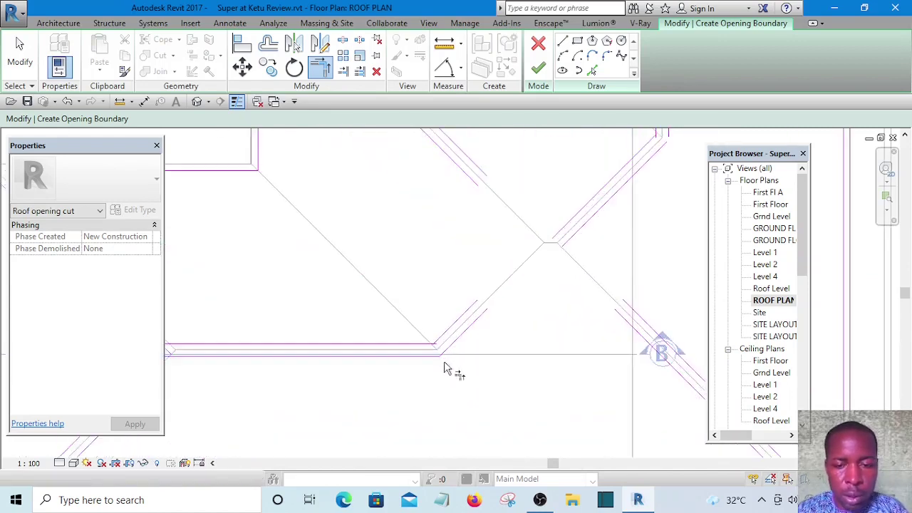
key(t)
key(r)
scroll(458, 352, down, 2)
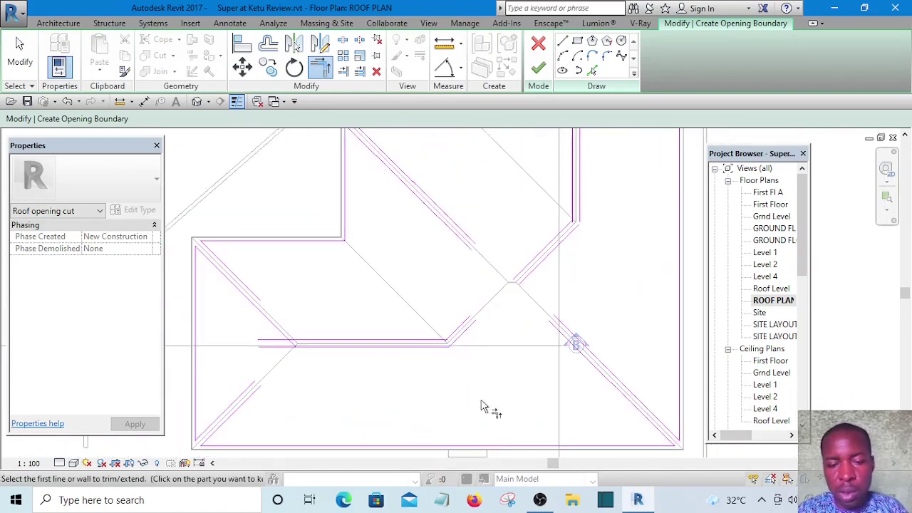
scroll(449, 373, up, 2)
scroll(449, 317, down, 3)
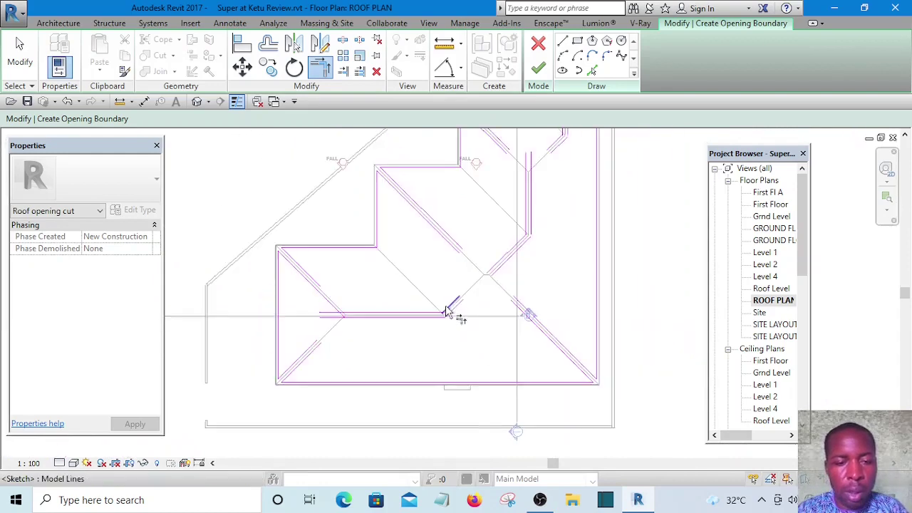
scroll(321, 349, up, 2)
Delete the pair of offset lines along the lowest wing's horizontal ridge
key(Escape)
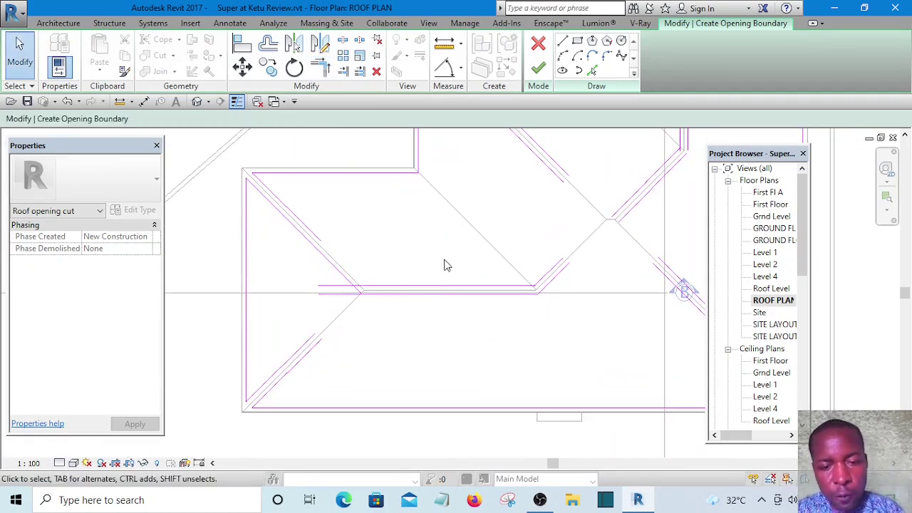
drag(445, 255, 411, 357)
key(e)
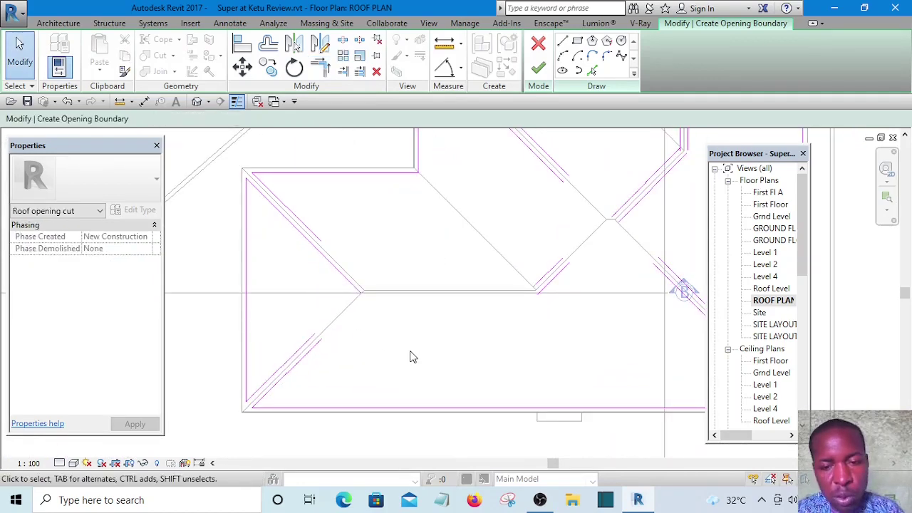
Delete the pair of offset lines along the middle vertical ridge, below the second wing's hip
scroll(409, 353, down, 3)
scroll(510, 285, up, 3)
middle_drag(516, 295, 462, 396)
scroll(479, 313, up, 2)
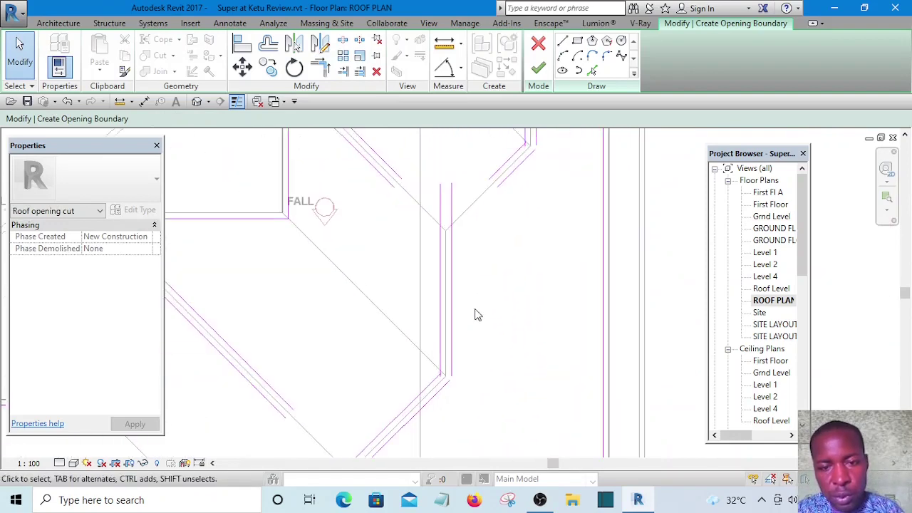
drag(483, 291, 402, 319)
key(d)
key(e)
scroll(490, 268, down, 3)
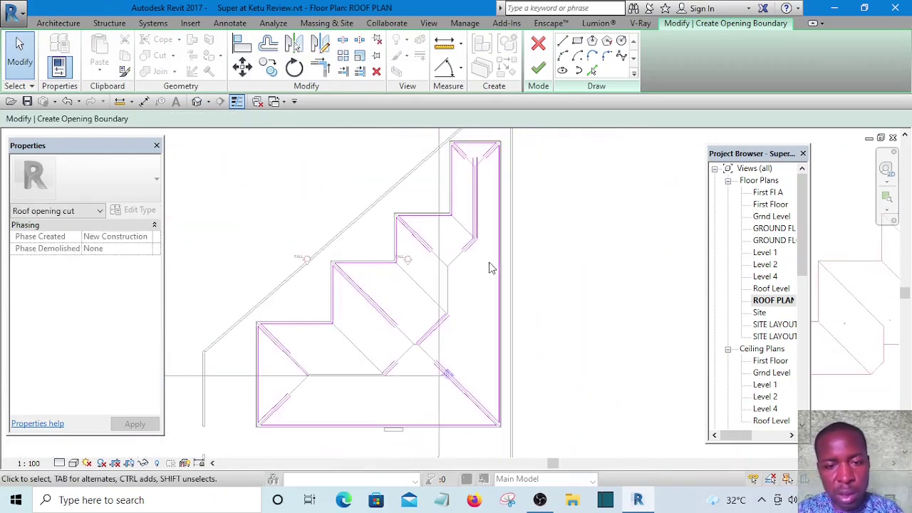
Delete the pair of offset lines along the top wing's vertical ridge
scroll(489, 222, up, 2)
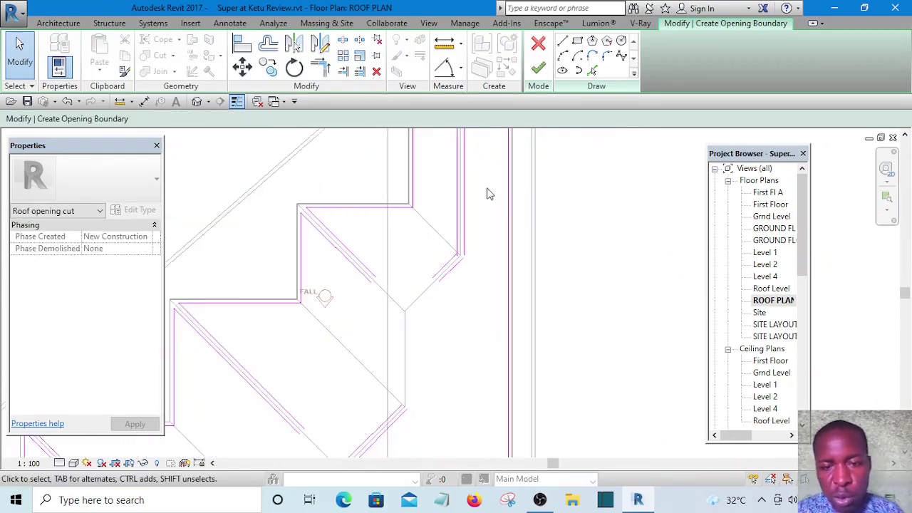
click(447, 192)
key(Delete)
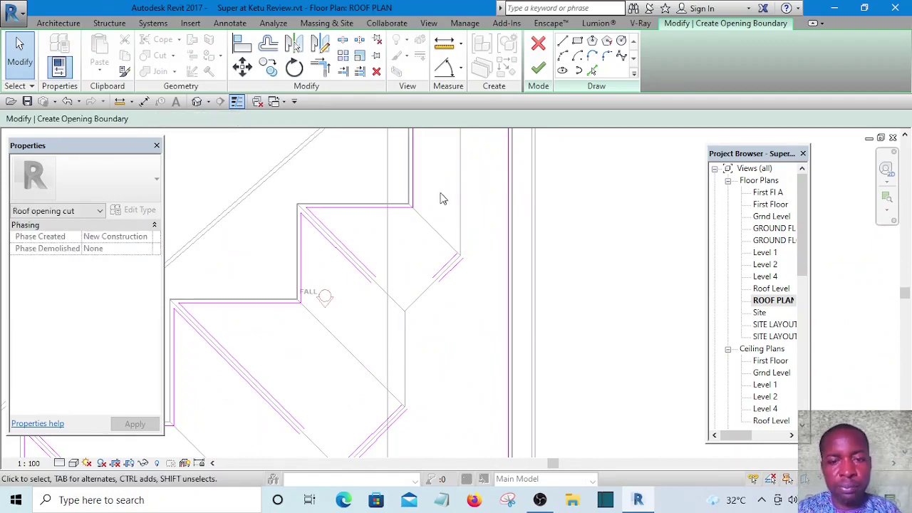
Draw a 300 boundary line across the upper end of the short diagonal offset pair below the top wing's ridge
scroll(439, 246, up, 1)
scroll(446, 306, down, 2)
scroll(445, 291, up, 2)
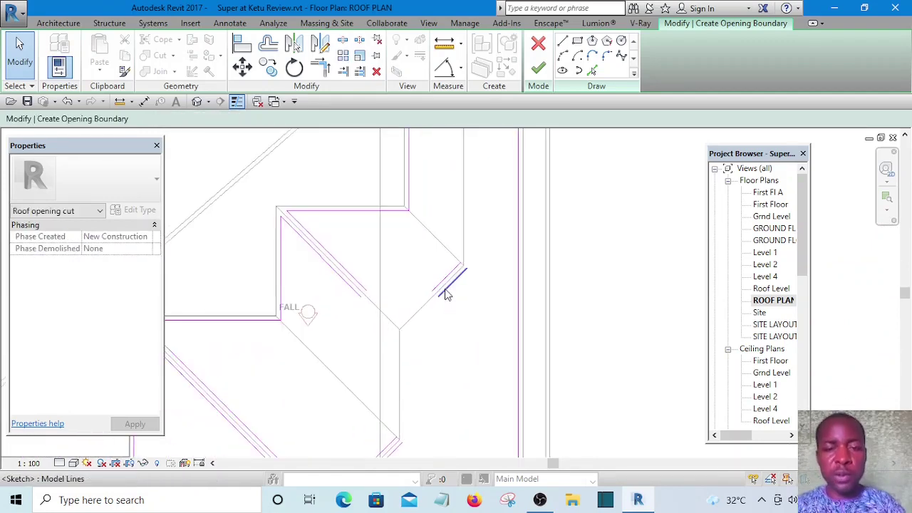
click(563, 42)
scroll(463, 265, up, 3)
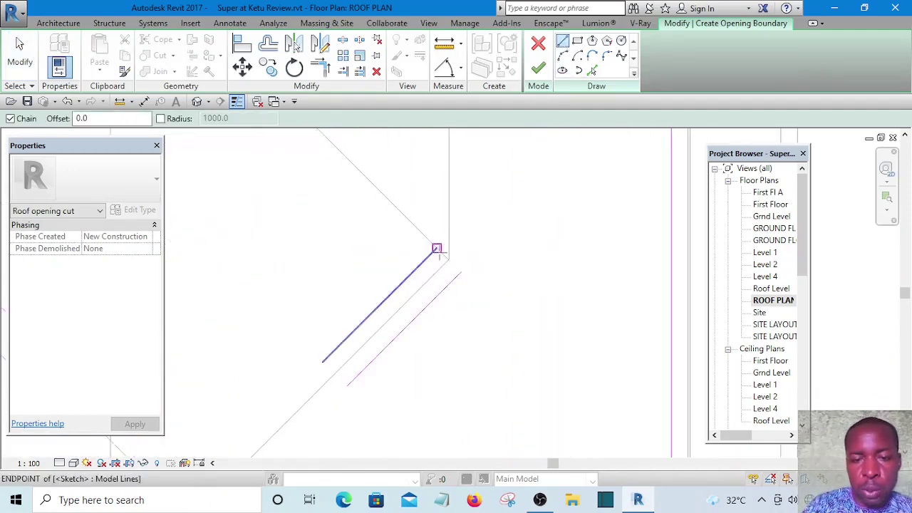
click(435, 247)
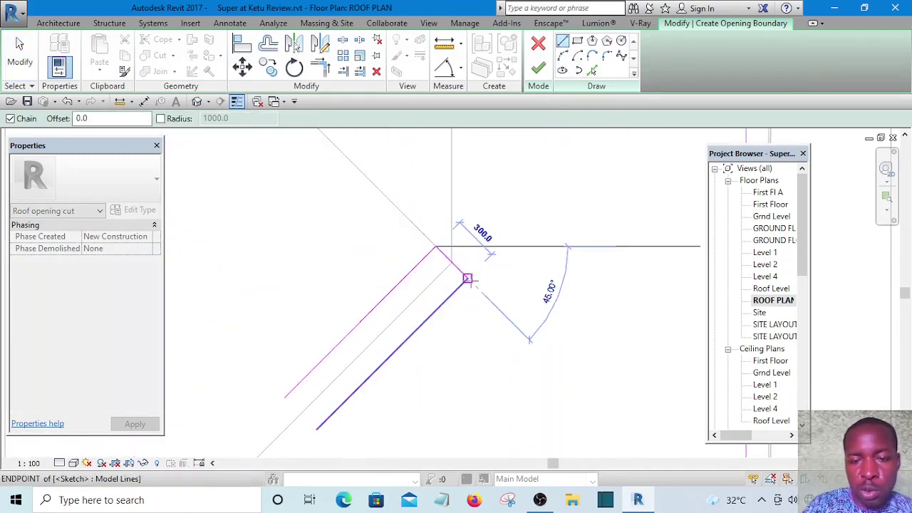
click(468, 279)
Draw a boundary line across the lower end of the short diagonal offset pair below the top wing's ridge
scroll(492, 249, down, 2)
scroll(382, 325, up, 2)
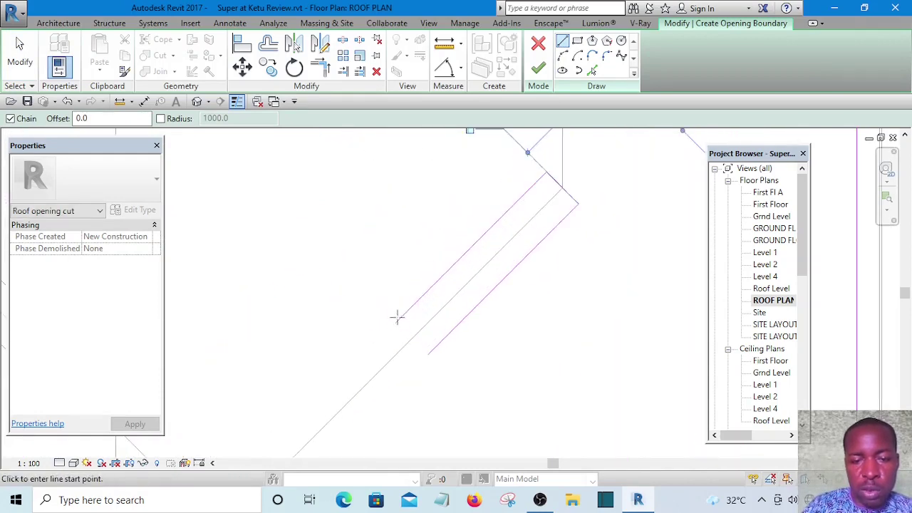
click(395, 322)
click(428, 355)
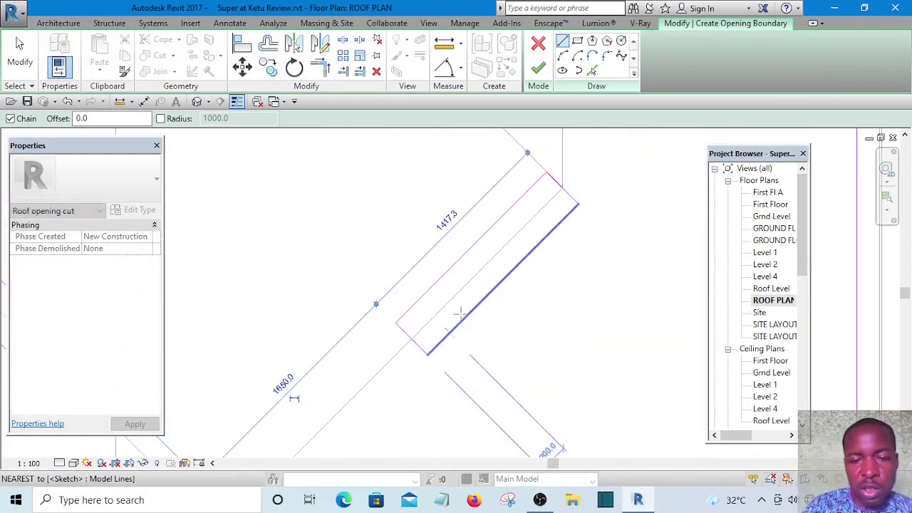
scroll(475, 275, down, 4)
scroll(474, 247, down, 2)
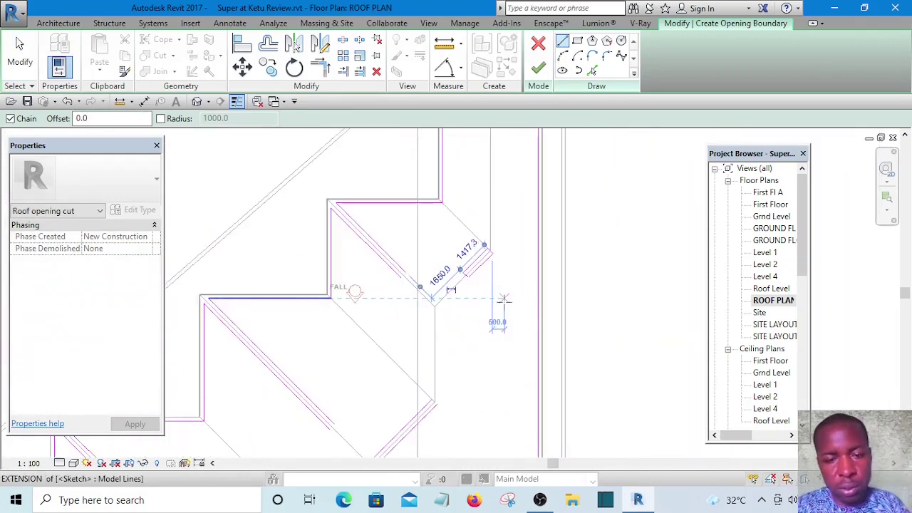
key(Escape)
key(Escape)
scroll(414, 268, up, 2)
scroll(428, 292, down, 2)
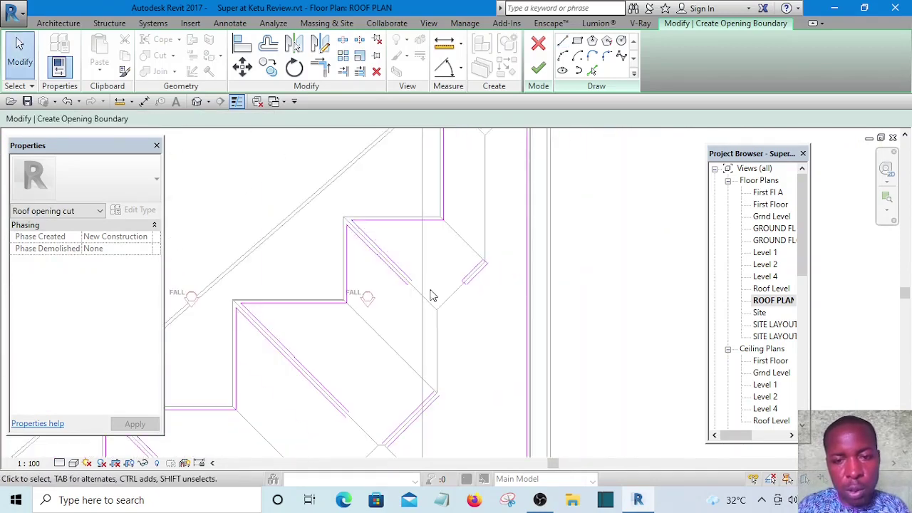
Draw two parallel horizontal lines joining the second wing's hip offset ends to the short diagonal offset pair
click(562, 42)
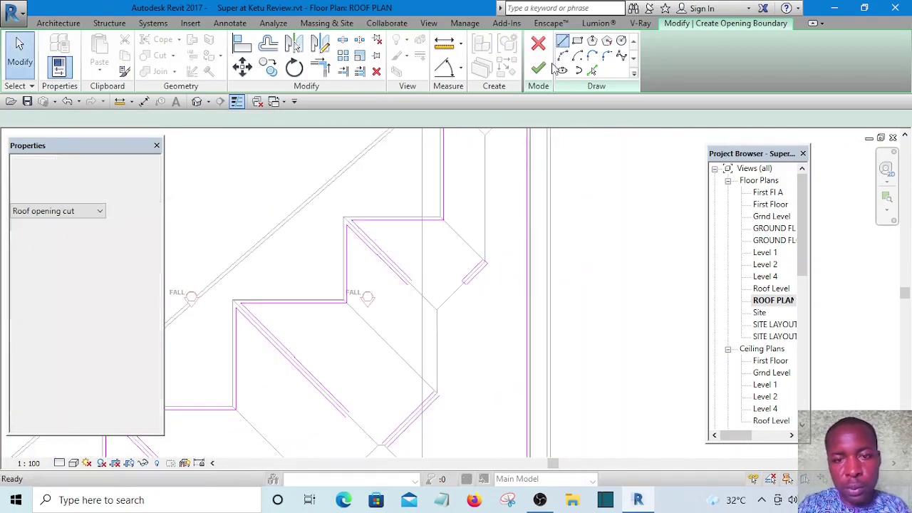
scroll(407, 280, up, 3)
click(388, 281)
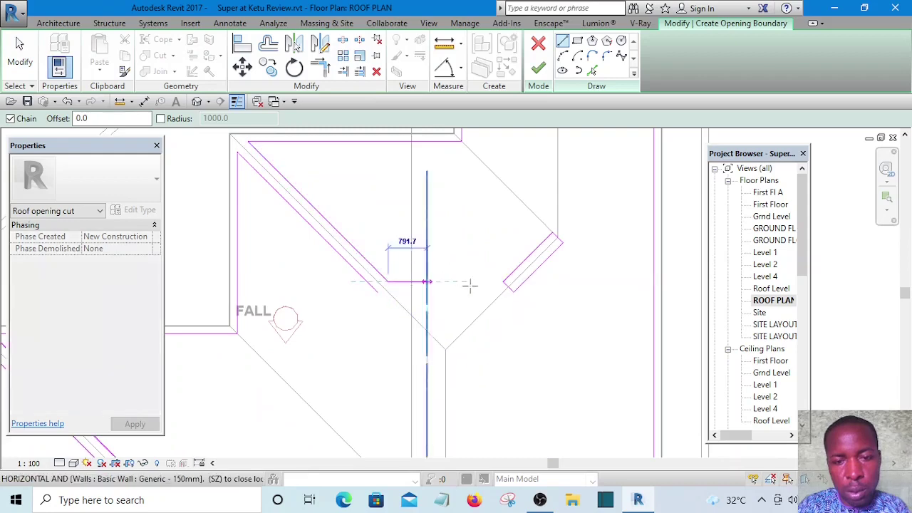
click(503, 281)
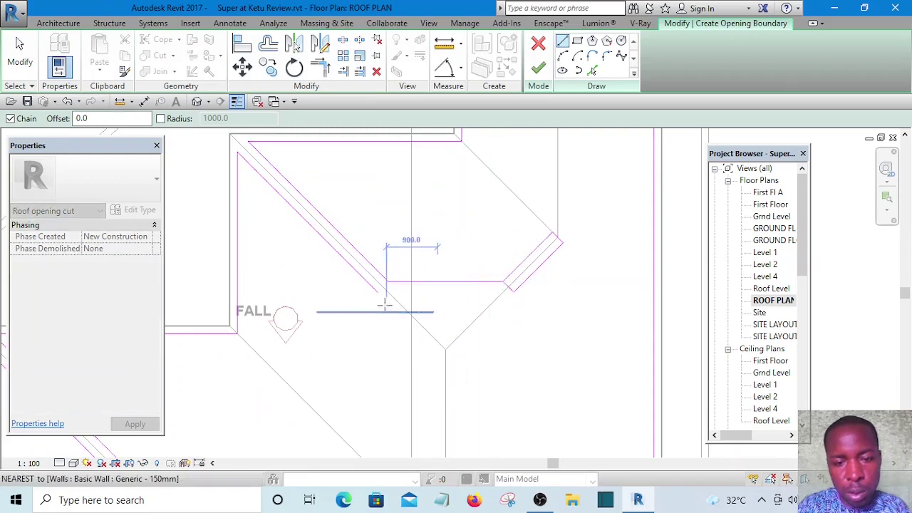
scroll(385, 303, up, 2)
click(376, 288)
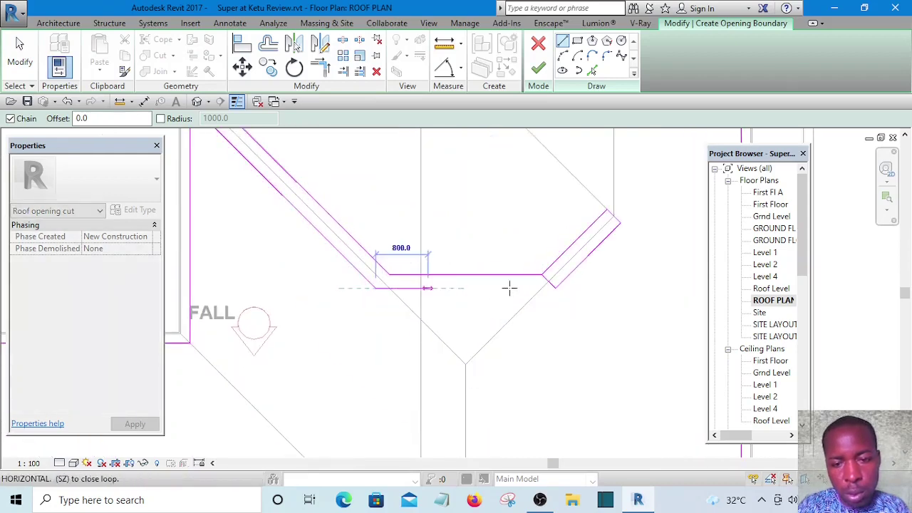
click(554, 287)
key(Escape)
key(Escape)
Delete the short end line between the two horizontal lines where they meet the diagonal offset pair
scroll(550, 289, up, 2)
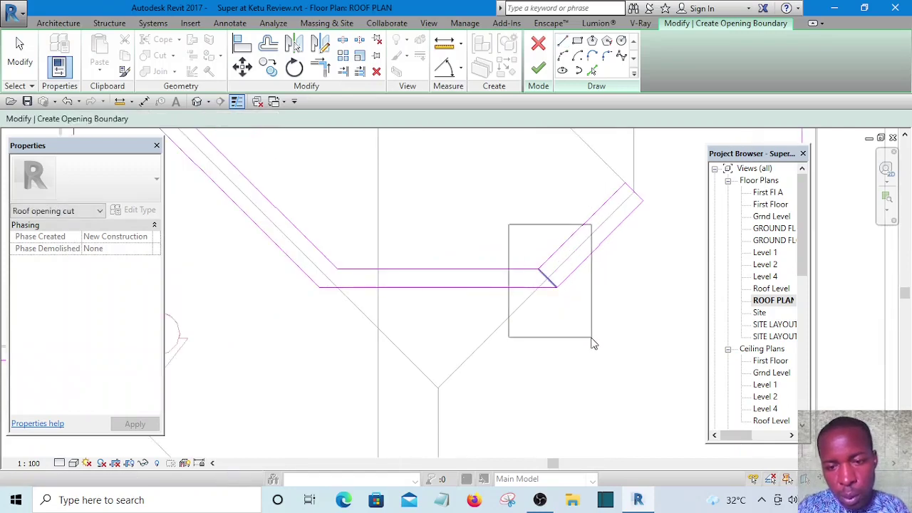
drag(592, 339, 590, 341)
key(Delete)
scroll(585, 328, down, 6)
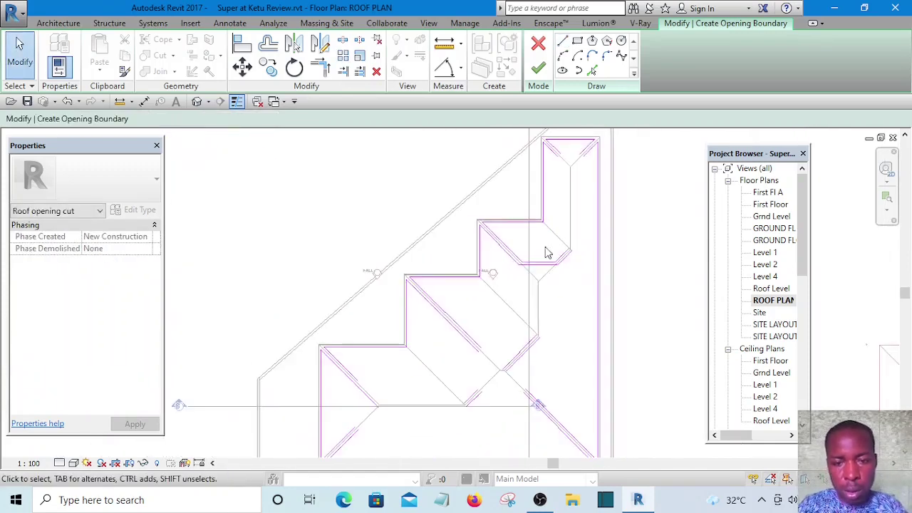
Draw two parallel vertical lines joining the long hip's offset ends to the diagonal offset pair at the lowest wing's ridge
scroll(535, 378, up, 1)
middle_drag(523, 374, 511, 303)
scroll(511, 308, up, 1)
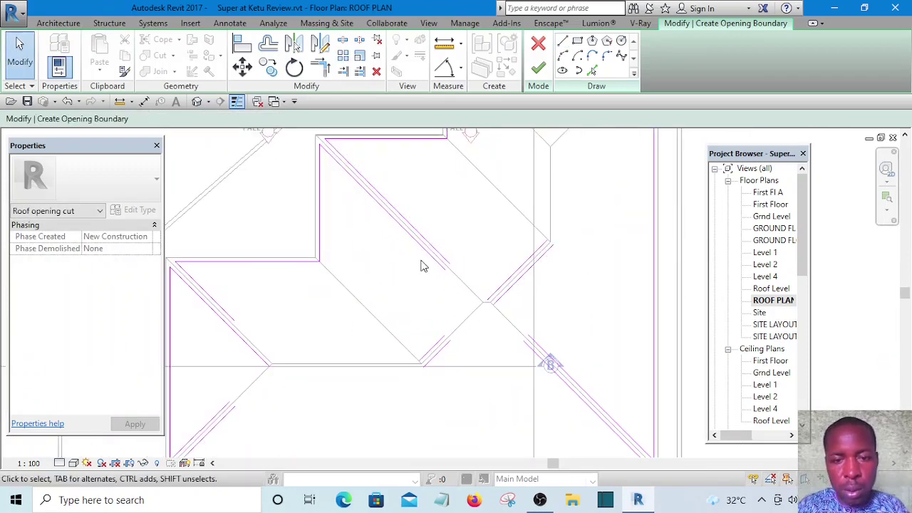
scroll(421, 266, up, 1)
click(562, 42)
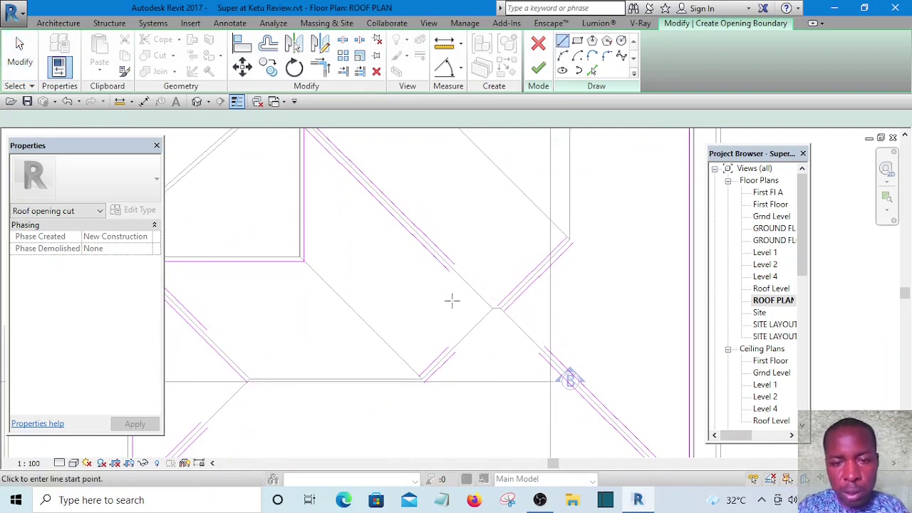
scroll(449, 293, up, 2)
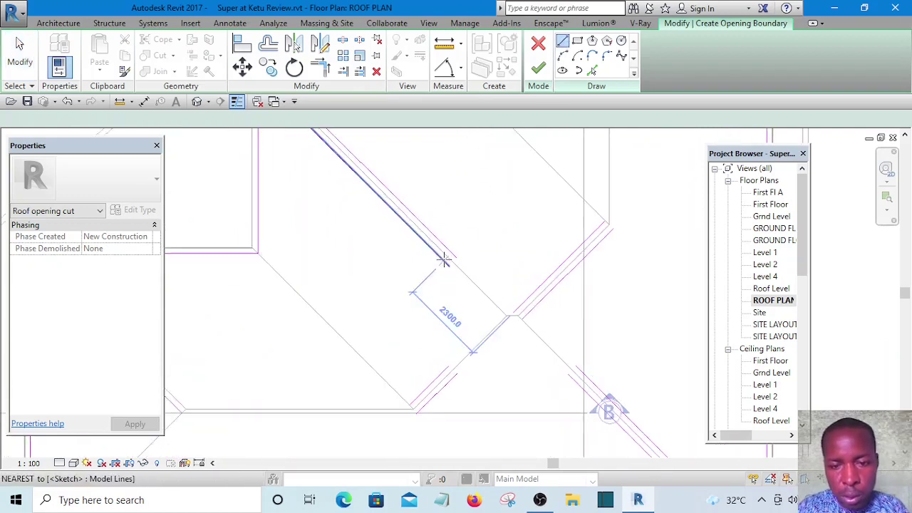
click(449, 365)
click(456, 258)
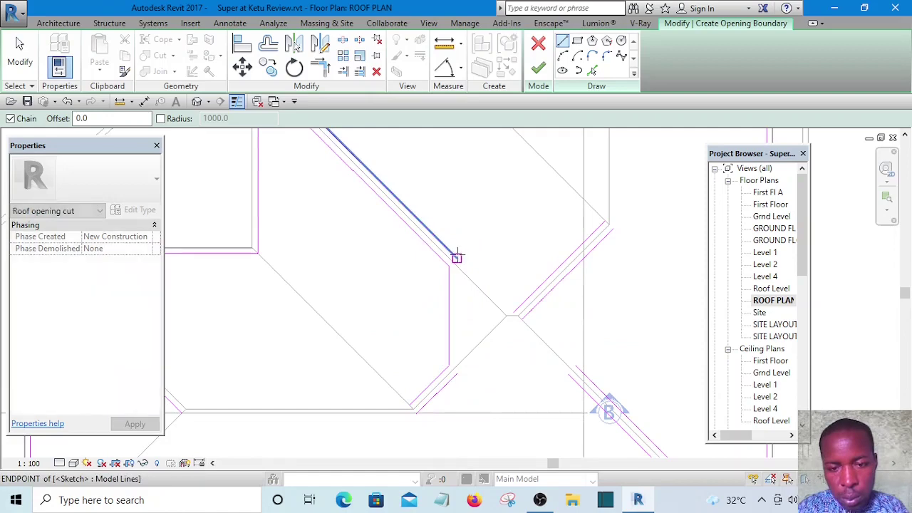
scroll(465, 335, down, 4)
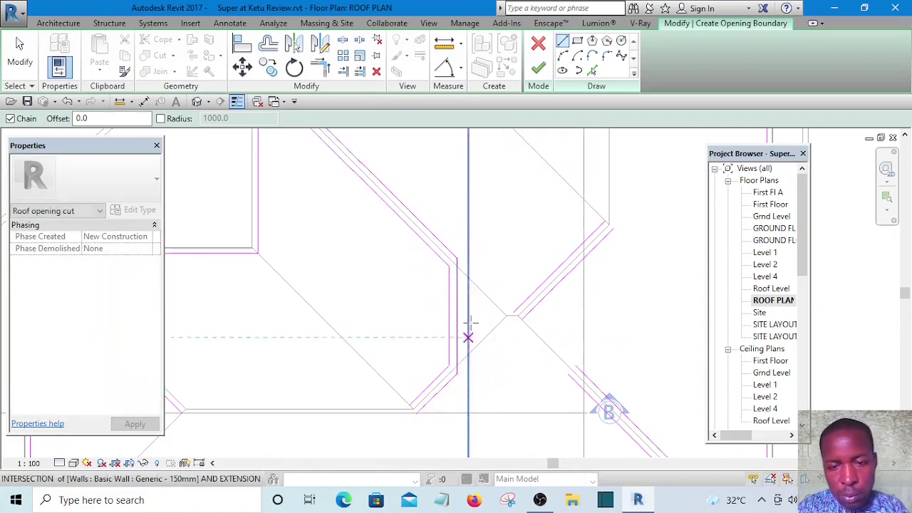
Draw two parallel vertical lines joining the lower corner hip's offset ends to the short diagonal offset pair above
scroll(549, 308, up, 2)
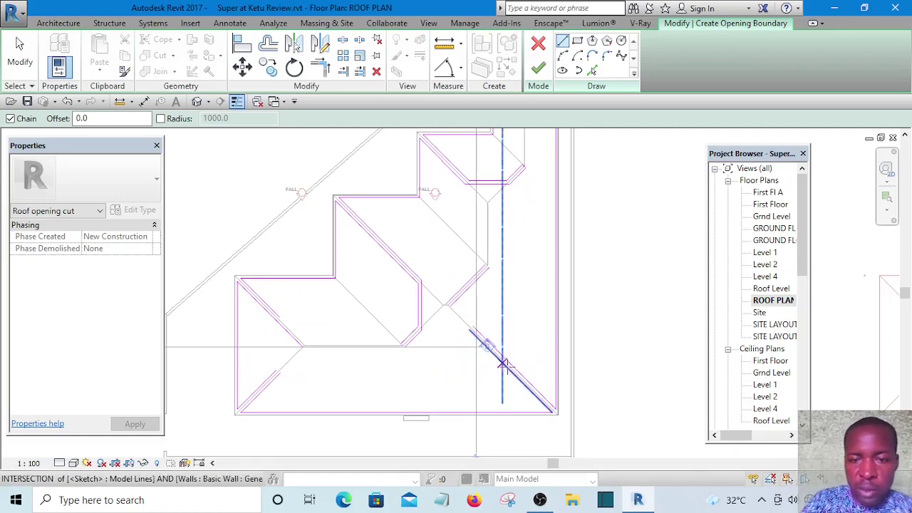
scroll(477, 333, up, 3)
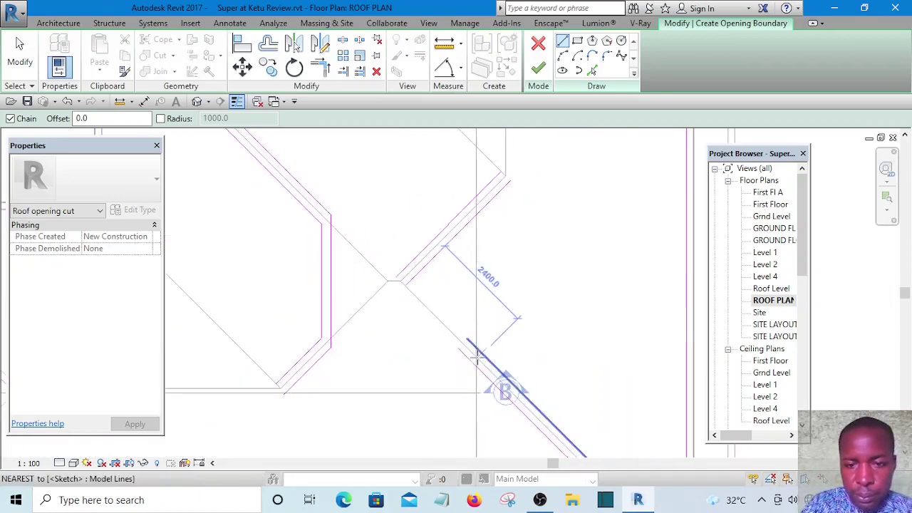
click(466, 338)
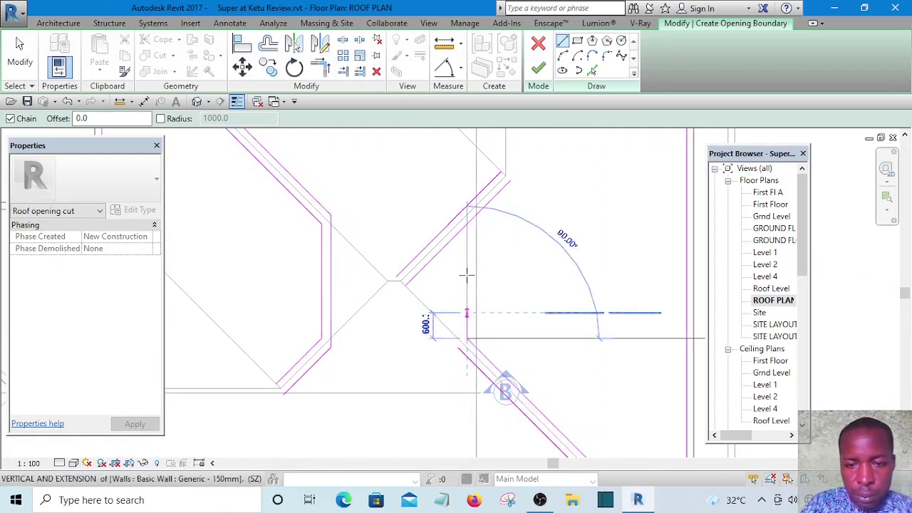
click(467, 223)
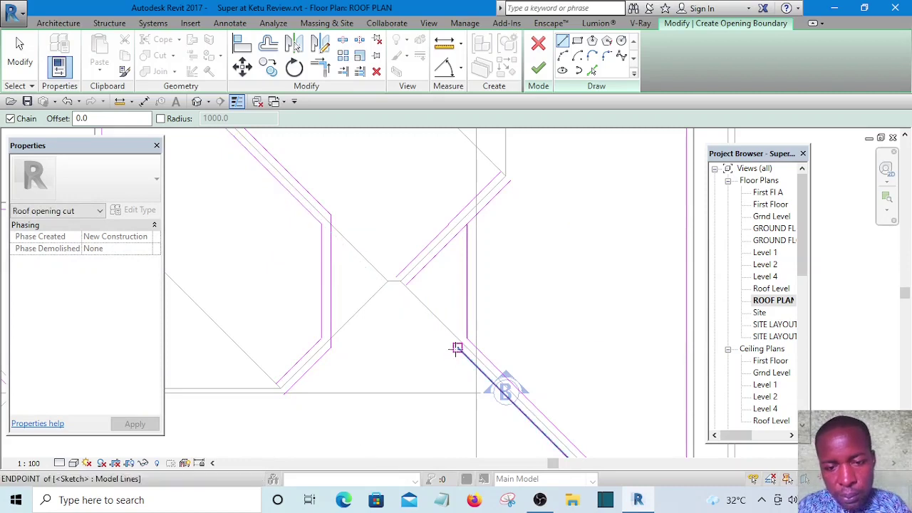
click(458, 348)
click(458, 223)
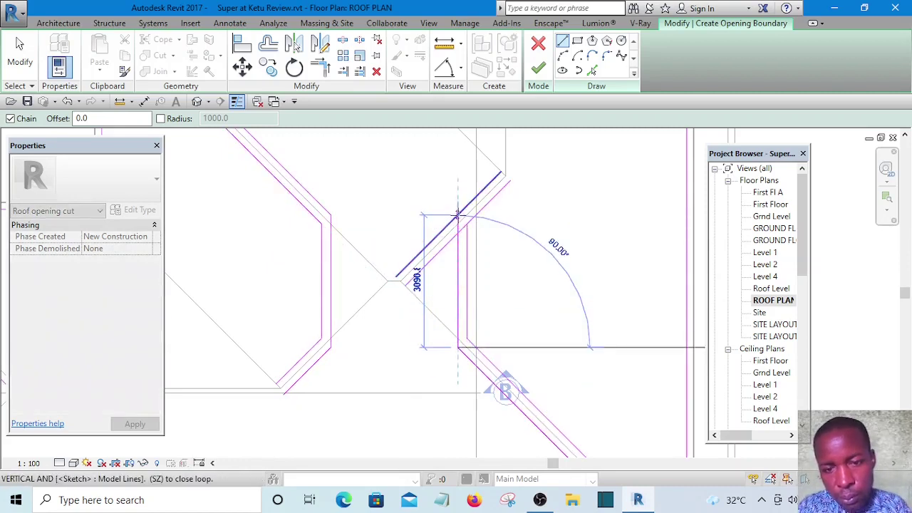
key(Escape)
key(Escape)
Trim the short diagonal offset pair to the two new vertical lines so they meet at corners
key(t)
key(r)
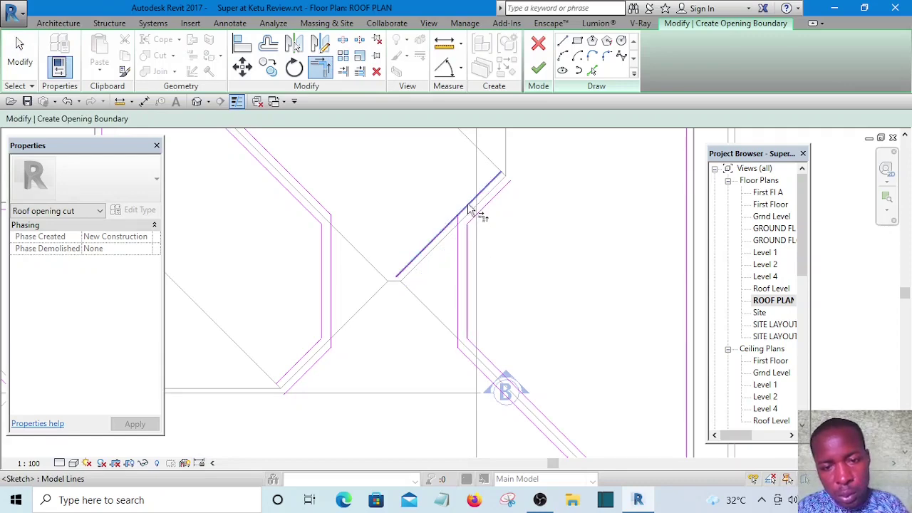
scroll(481, 262, up, 2)
key(Escape)
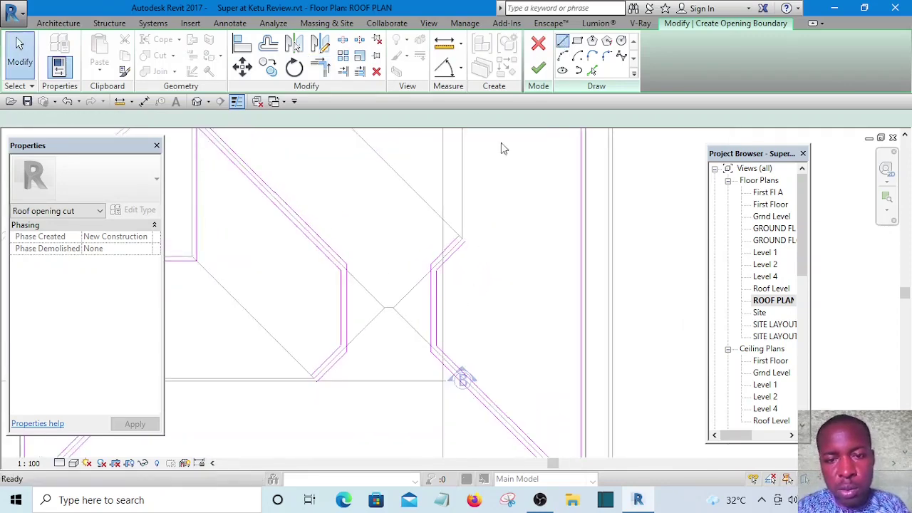
Draw a short boundary line across the open upper end of the trimmed diagonal offset pair
key(l)
key(i)
scroll(456, 249, up, 3)
click(446, 225)
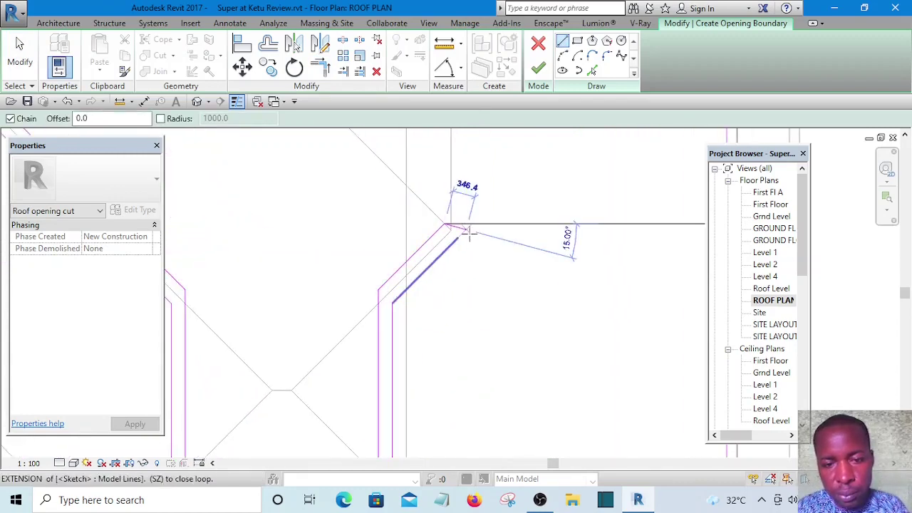
scroll(428, 214, down, 5)
key(Escape)
key(Escape)
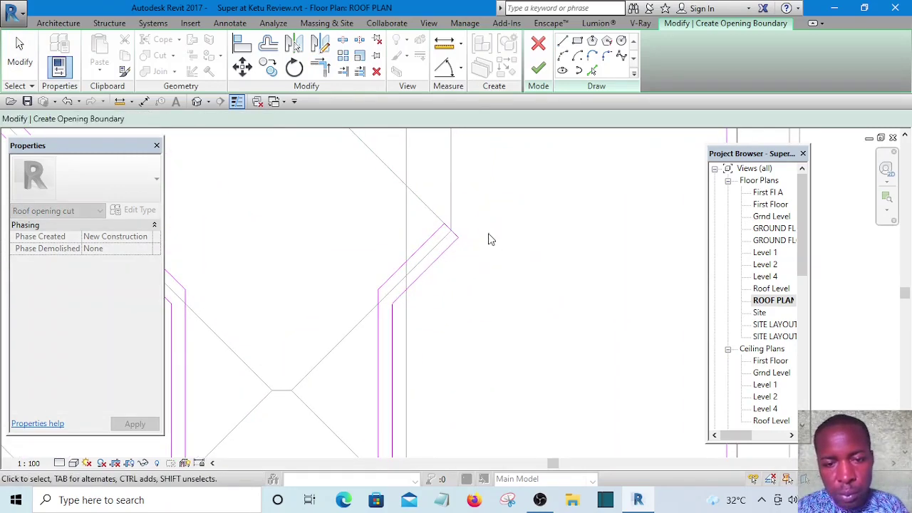
Draw two parallel vertical lines joining the offset ends of the two hips at the lowest wing's outer end
scroll(354, 265, up, 2)
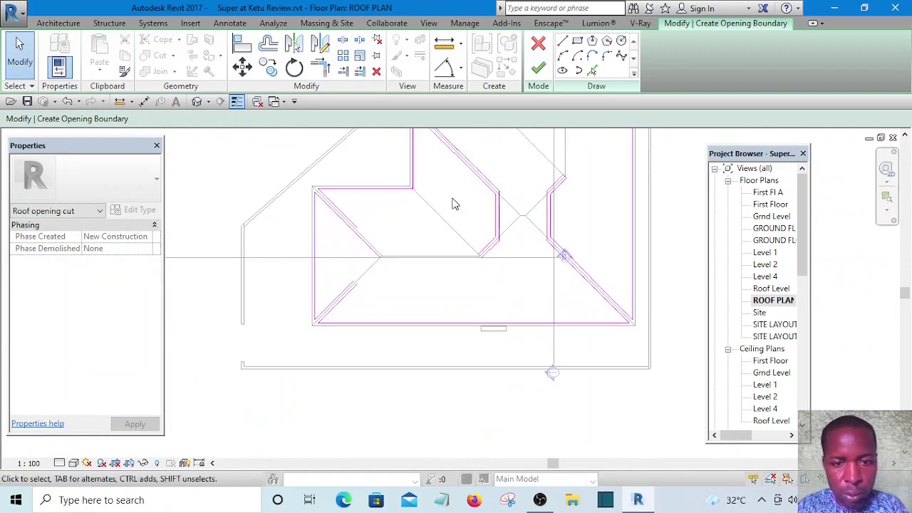
click(562, 42)
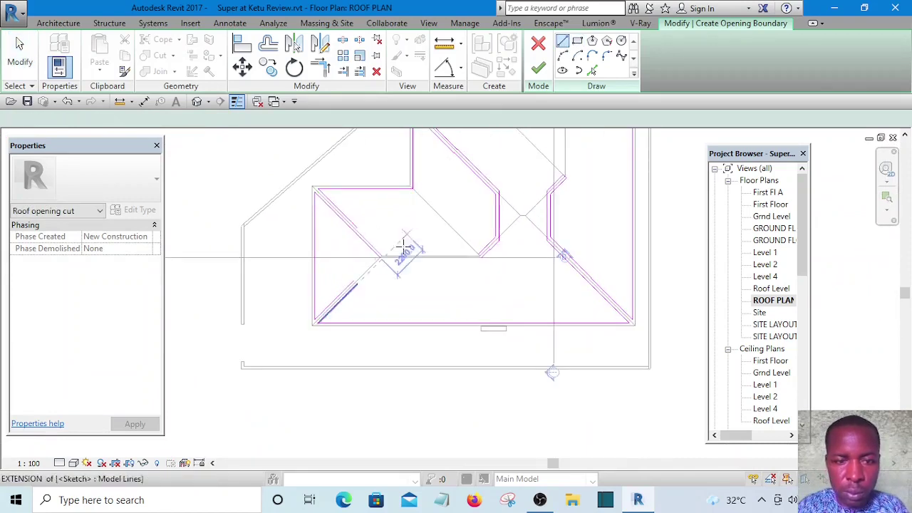
scroll(403, 249, up, 4)
click(382, 255)
click(313, 304)
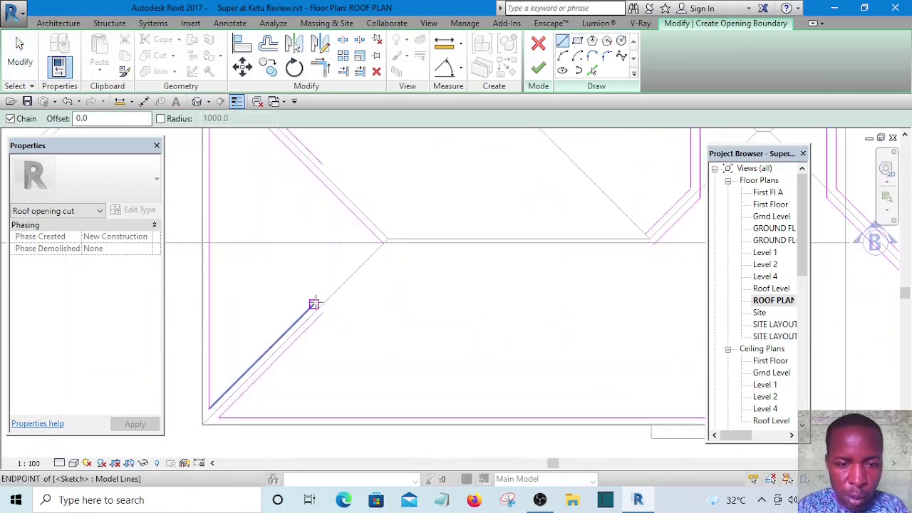
click(314, 173)
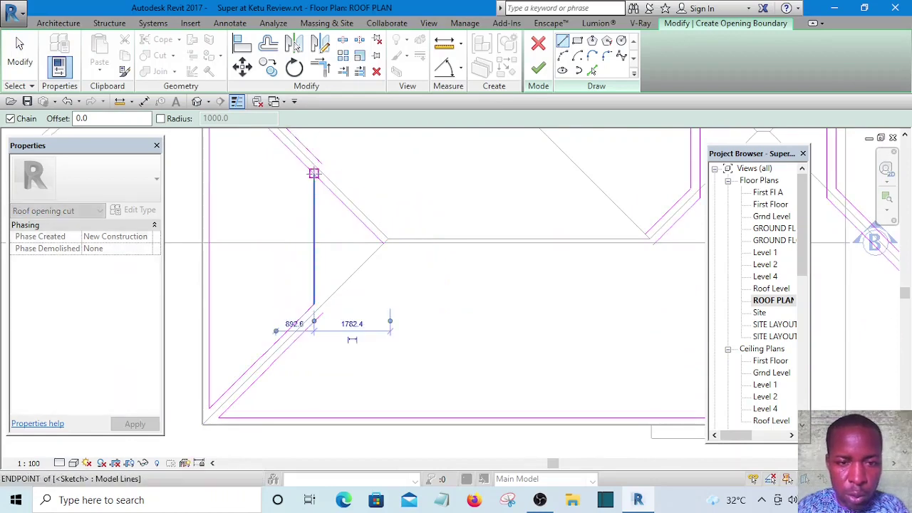
key(Escape)
click(322, 313)
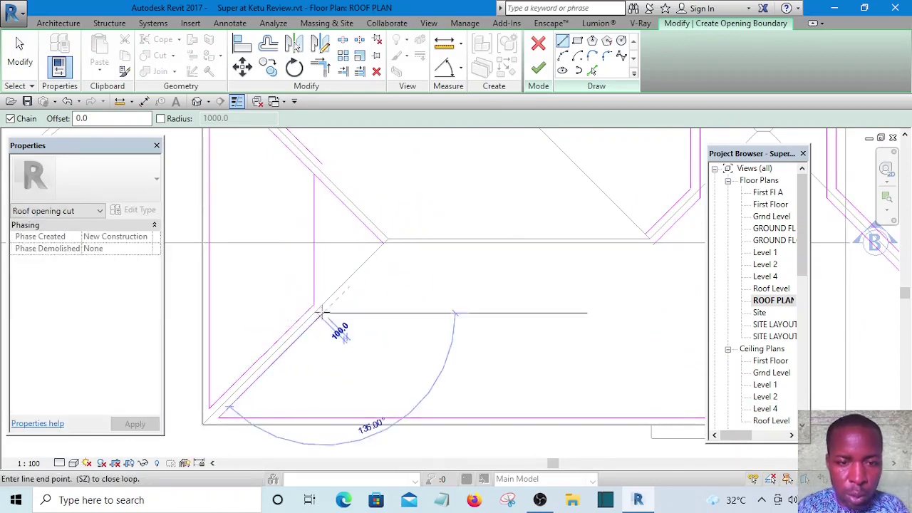
click(322, 163)
key(Escape)
Trim the overlong upper hip offset at the lowest wing's outer end to the inner vertical line
scroll(360, 214, down, 1)
scroll(360, 213, down, 2)
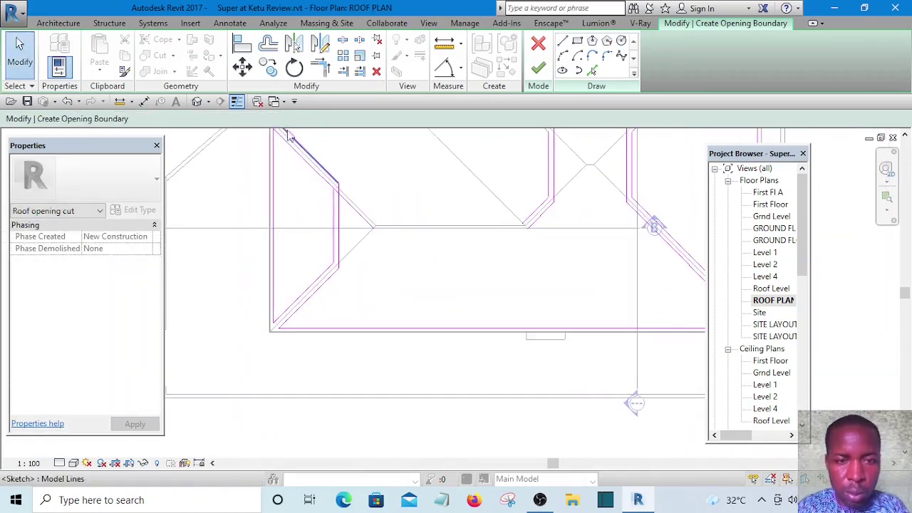
click(320, 68)
scroll(316, 157, up, 2)
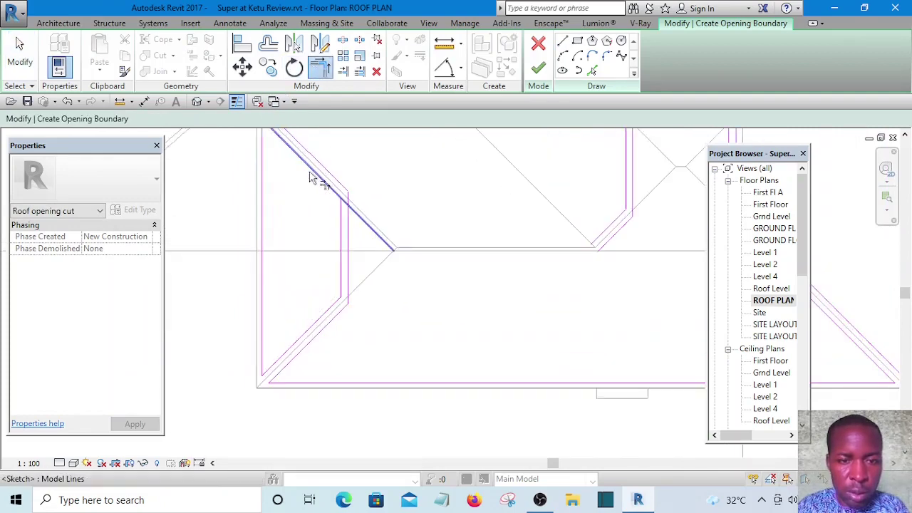
scroll(360, 246, down, 4)
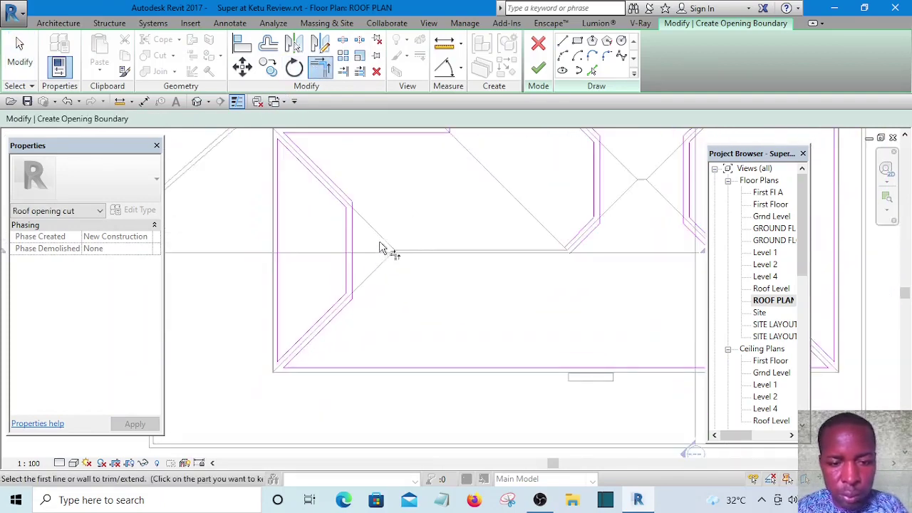
Try to finish the opening boundary sketch, and return to sketching
middle_drag(423, 269, 503, 343)
scroll(499, 341, up, 3)
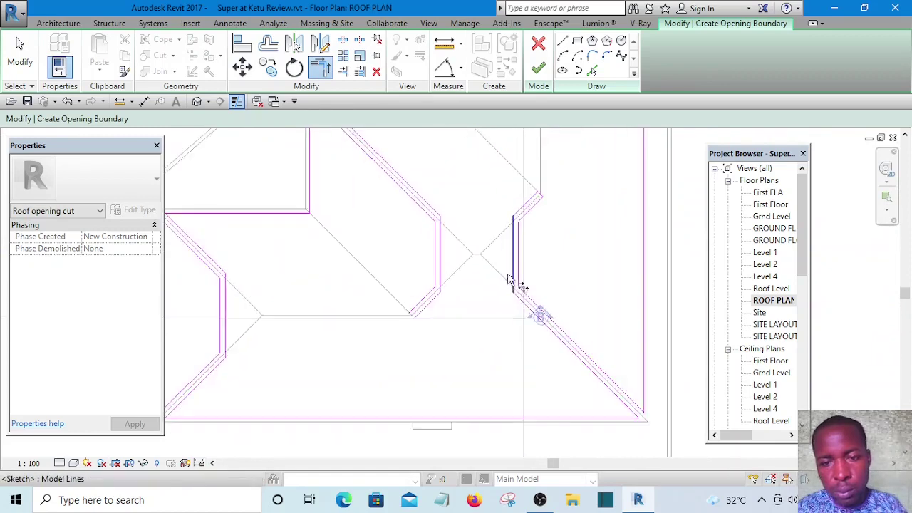
scroll(524, 307, down, 4)
scroll(527, 226, up, 2)
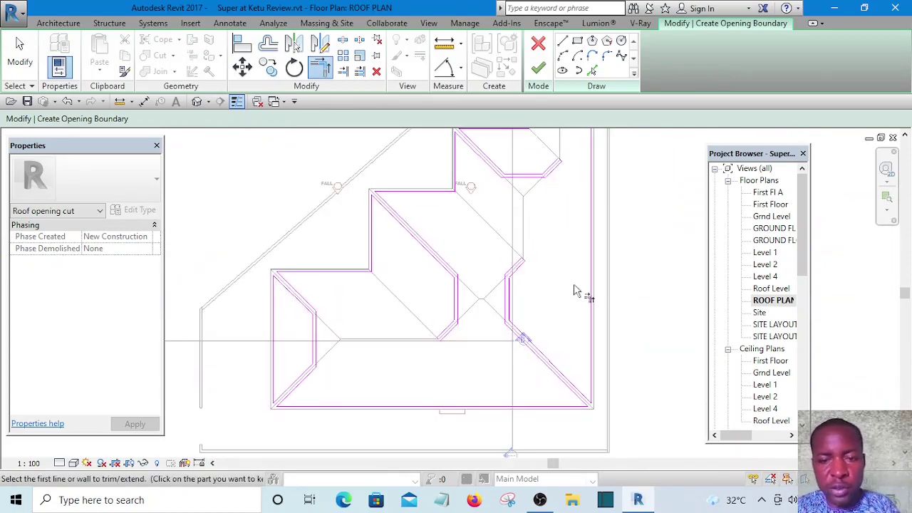
scroll(563, 274, up, 1)
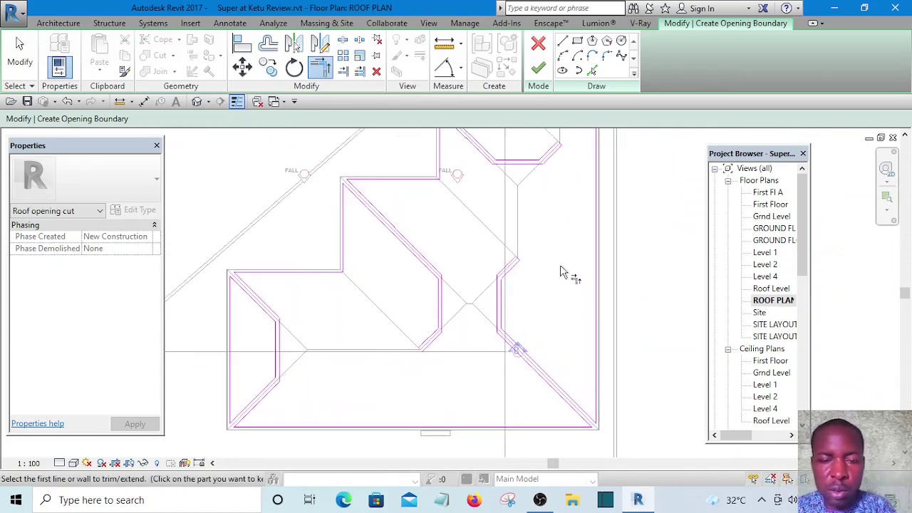
click(541, 71)
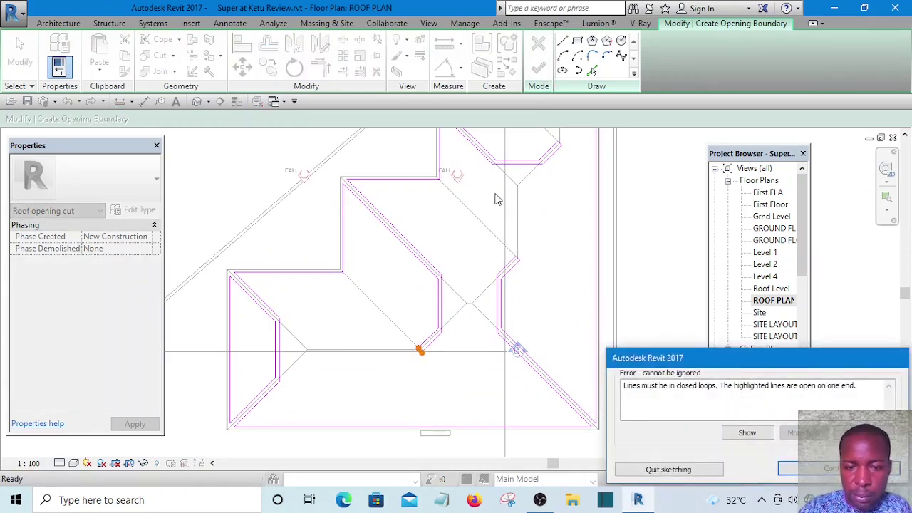
click(839, 468)
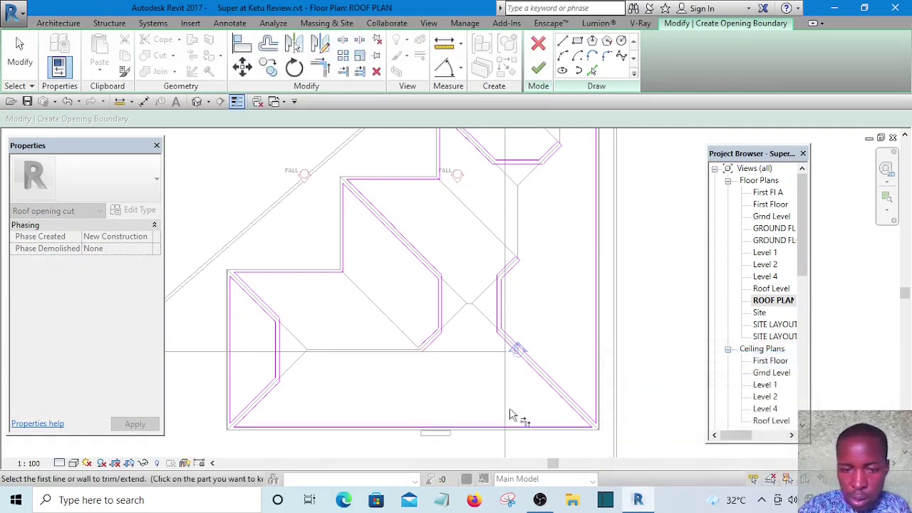
Draw a boundary line closing the open lower end of the diagonal offset pair at the lowest wing's ridge
scroll(421, 371, up, 4)
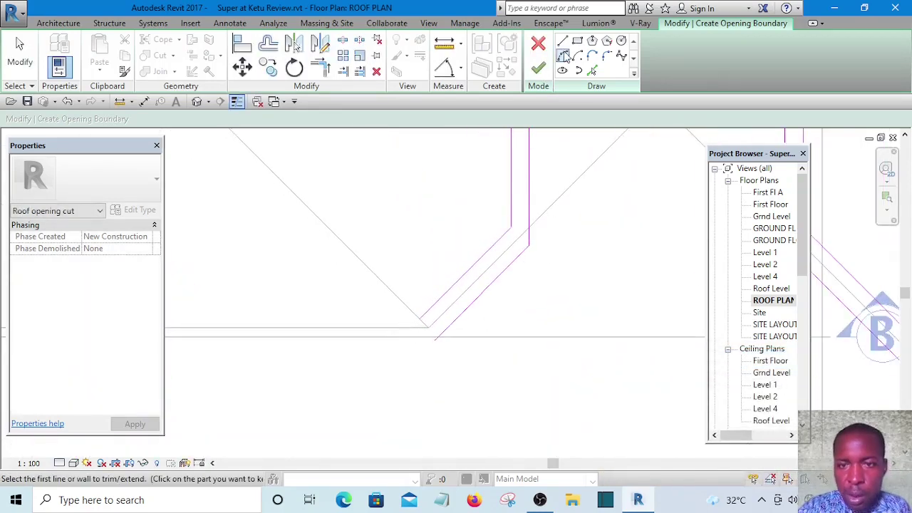
click(563, 41)
scroll(432, 311, up, 3)
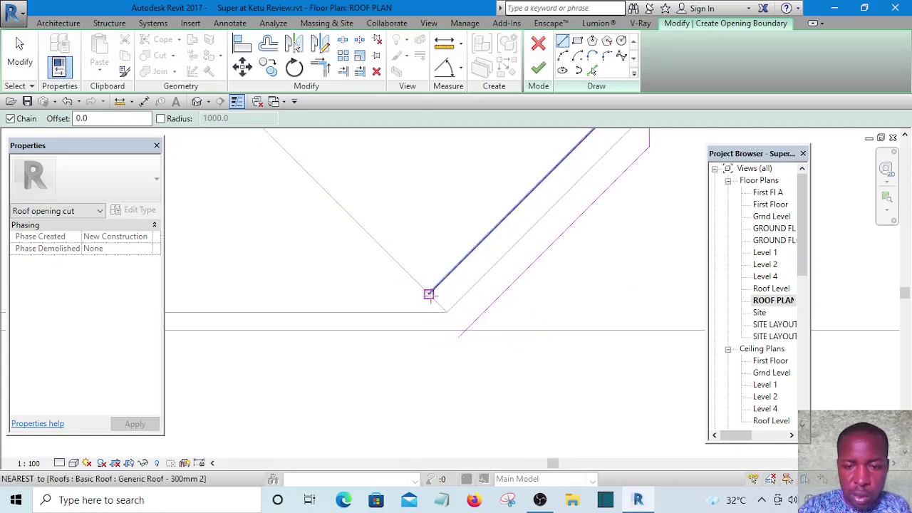
click(428, 293)
click(458, 337)
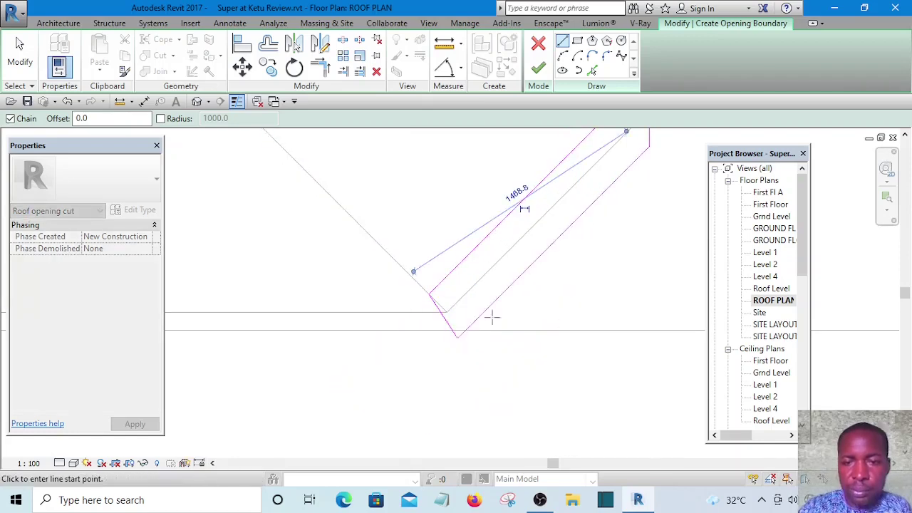
Try again to complete the opening sketch, locate the remaining open line ends, and continue sketching
click(539, 69)
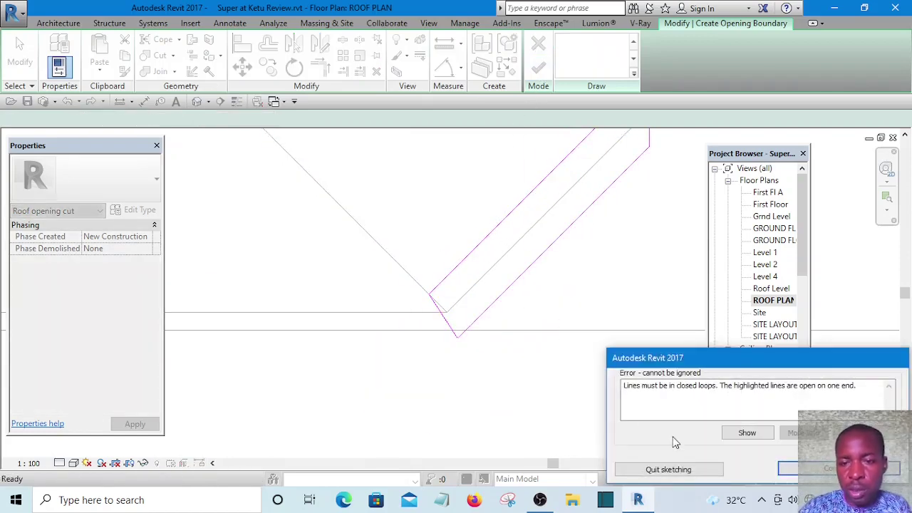
scroll(504, 375, down, 6)
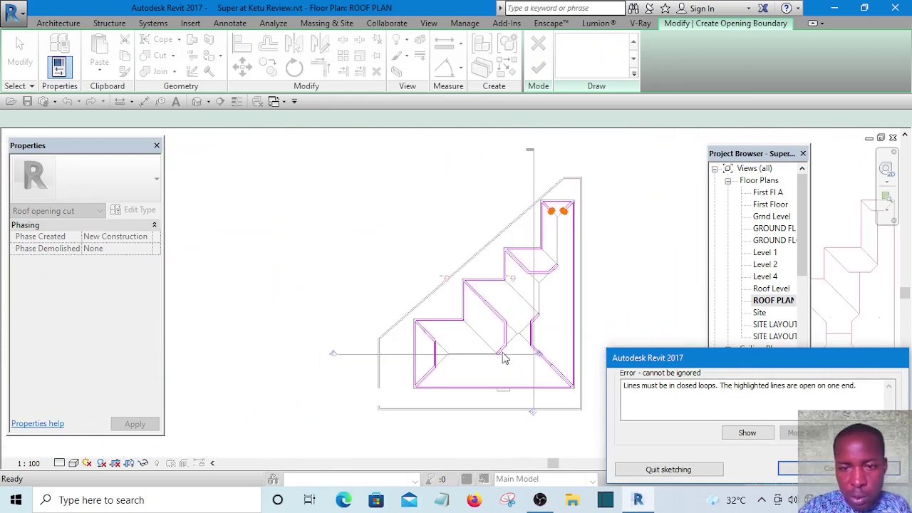
click(508, 361)
click(816, 470)
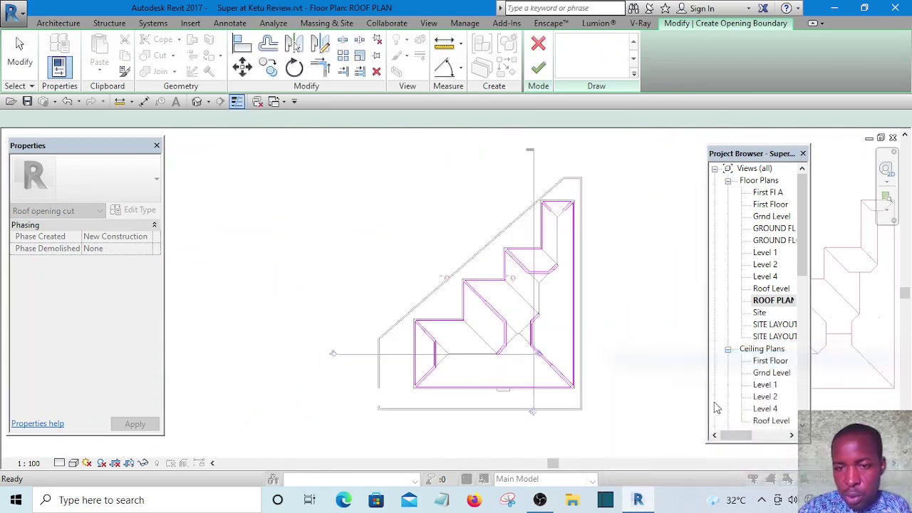
Draw two parallel horizontal lines joining the offset ends of the two hips at the topmost wing
scroll(587, 210, up, 5)
scroll(476, 180, up, 3)
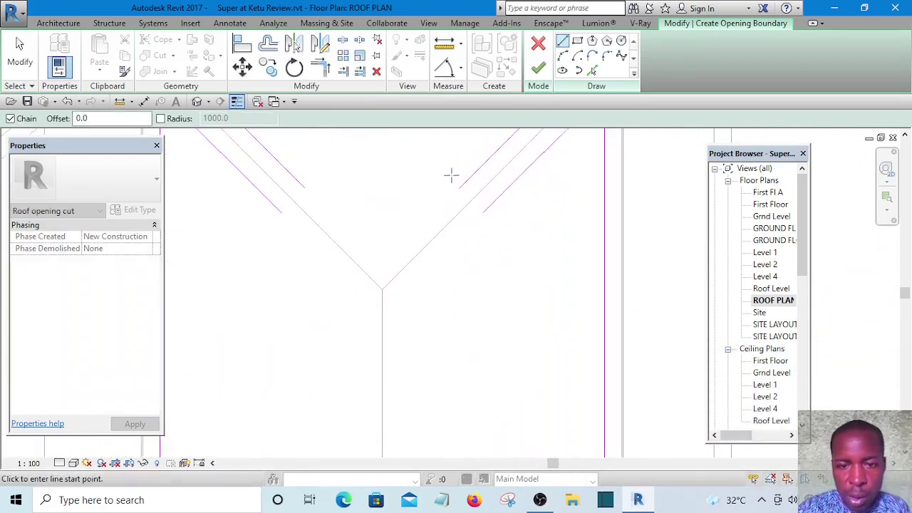
scroll(461, 190, down, 2)
scroll(359, 196, up, 1)
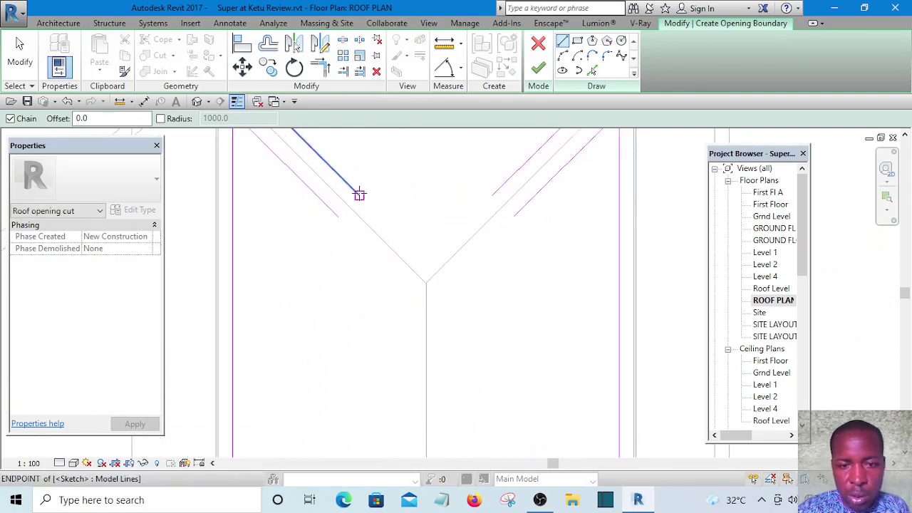
click(359, 194)
click(492, 194)
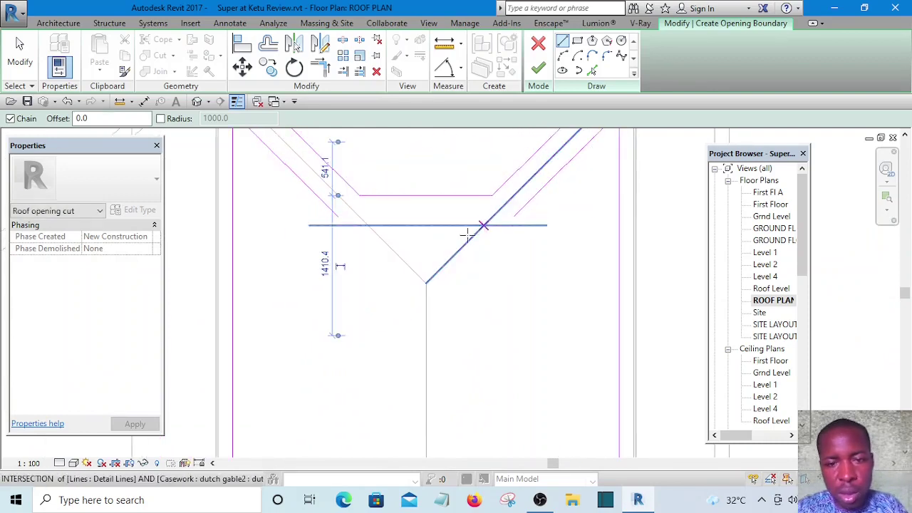
click(338, 216)
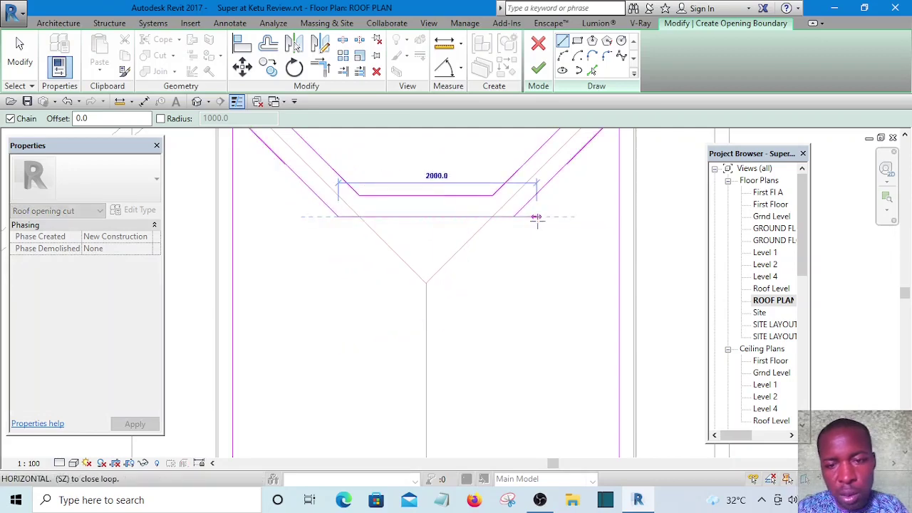
click(514, 217)
Finish the closed boundary sketch to create the vertical opening in the roof
scroll(507, 265, down, 6)
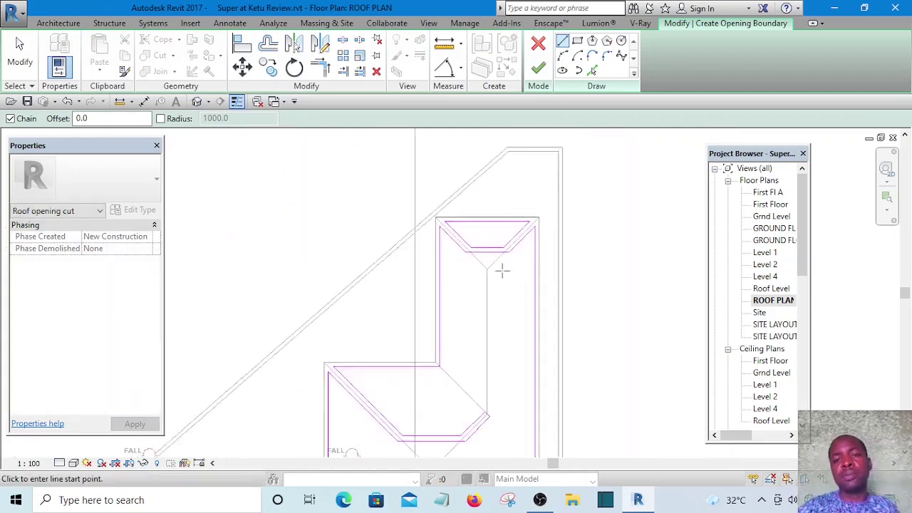
click(540, 69)
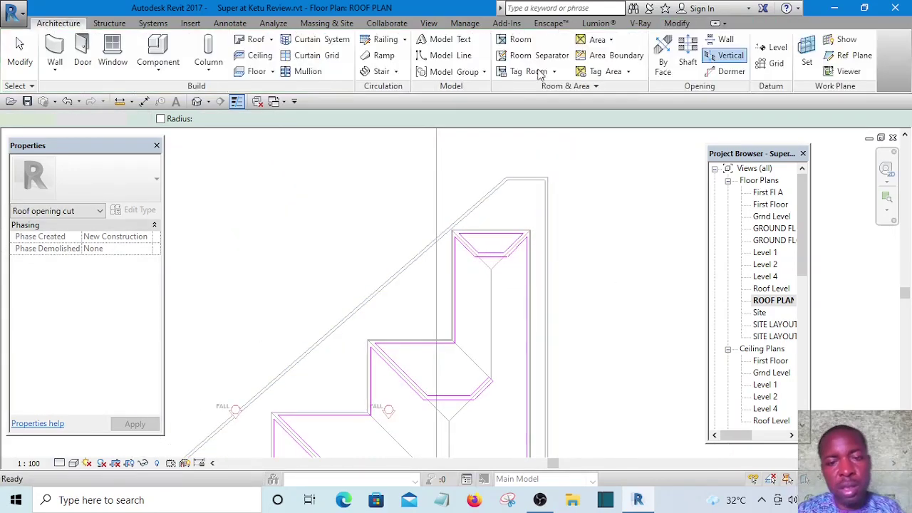
scroll(508, 238, down, 3)
middle_drag(590, 312, 551, 292)
scroll(470, 324, up, 2)
scroll(529, 283, down, 4)
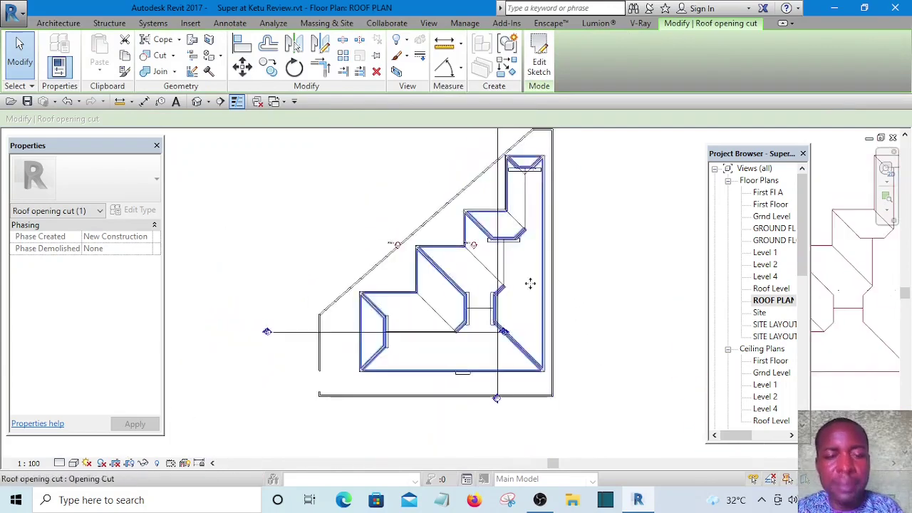
Select the raised roof strips together with their opening cut in the back orientation of the 3D view
click(196, 102)
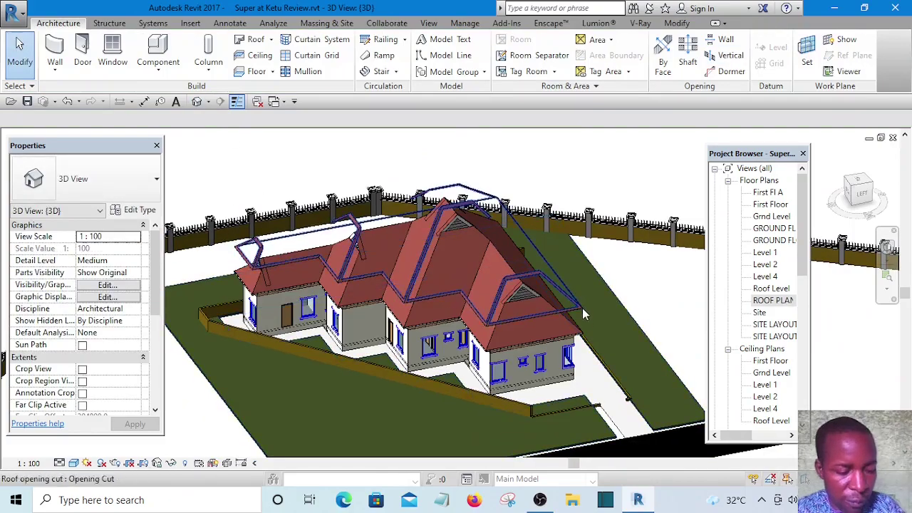
shift+middle_drag(582, 308, 509, 193)
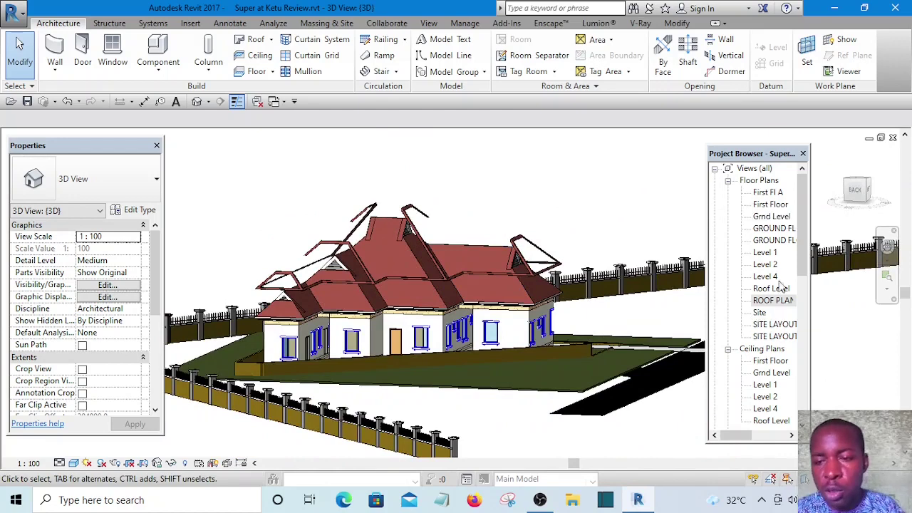
drag(802, 263, 819, 303)
click(861, 189)
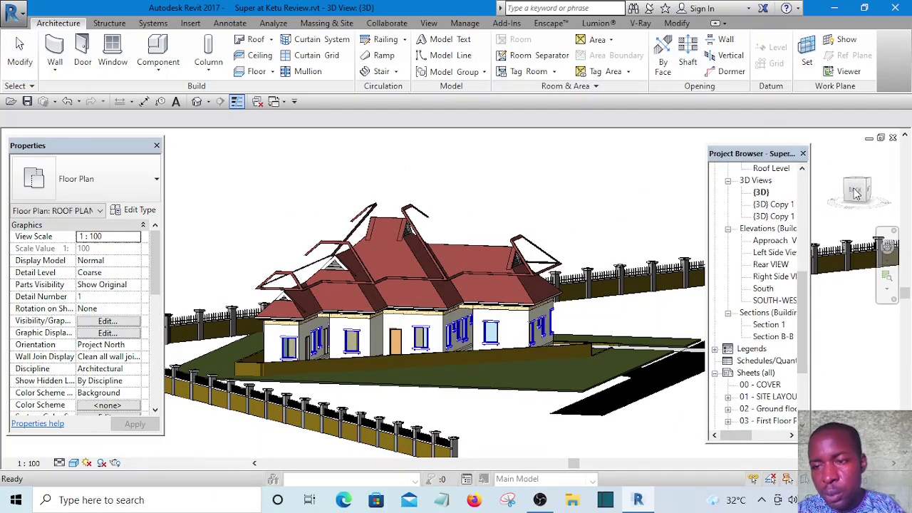
click(857, 199)
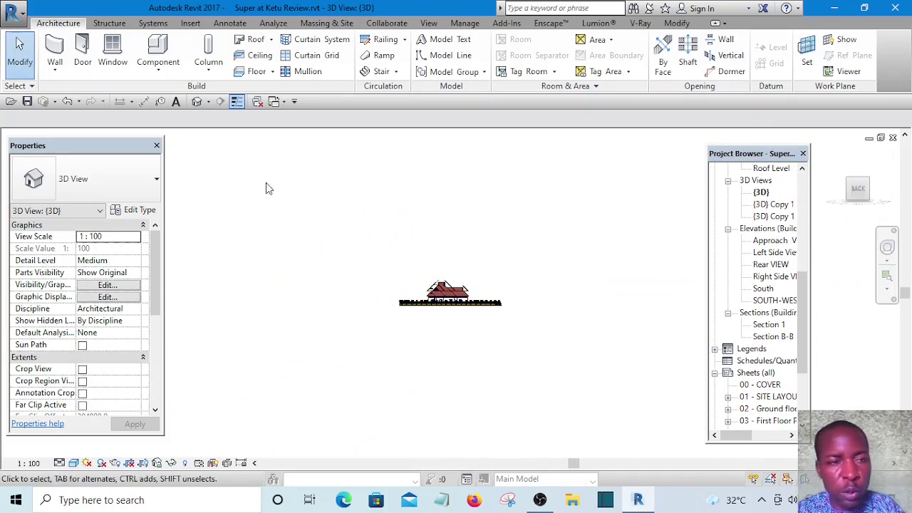
click(20, 56)
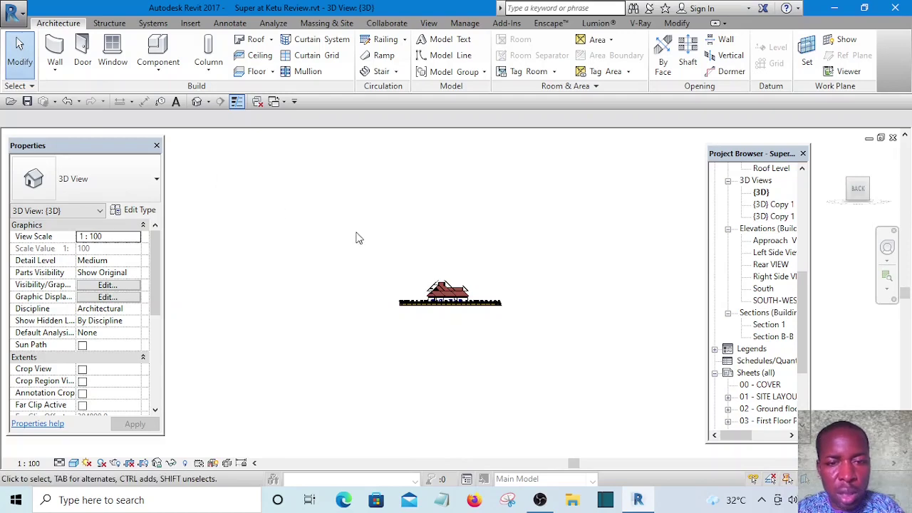
scroll(410, 299, up, 10)
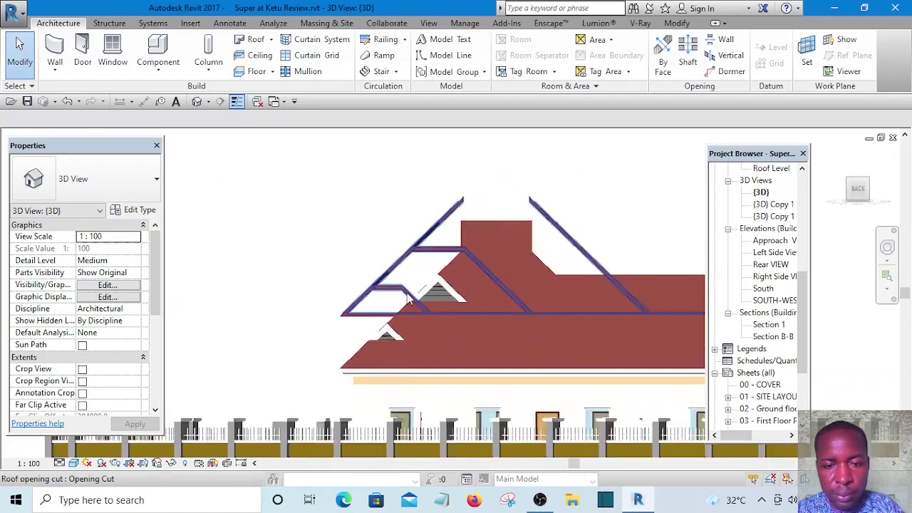
scroll(412, 278, up, 2)
drag(437, 157, 366, 258)
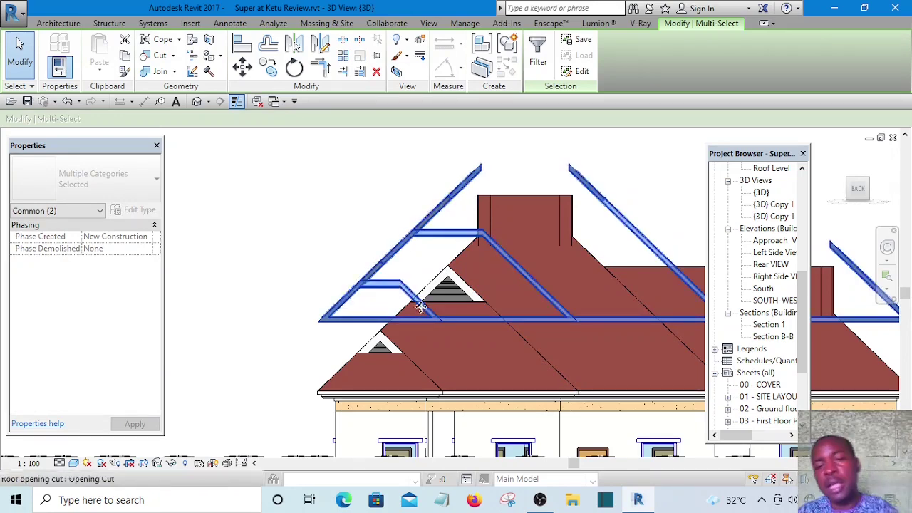
Move the selected roof strips vertically down about 2100 mm toward the main roof, with Constrain off
scroll(421, 306, down, 5)
scroll(422, 292, up, 4)
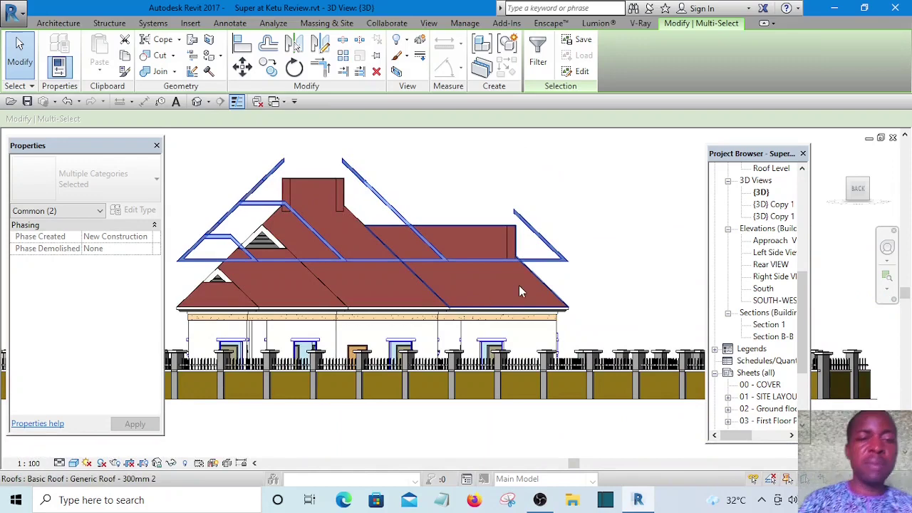
scroll(563, 285, up, 3)
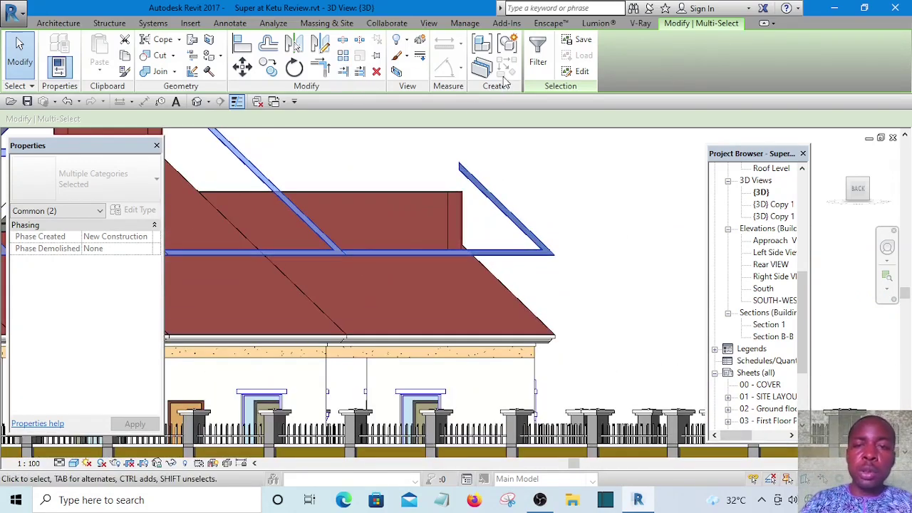
click(243, 67)
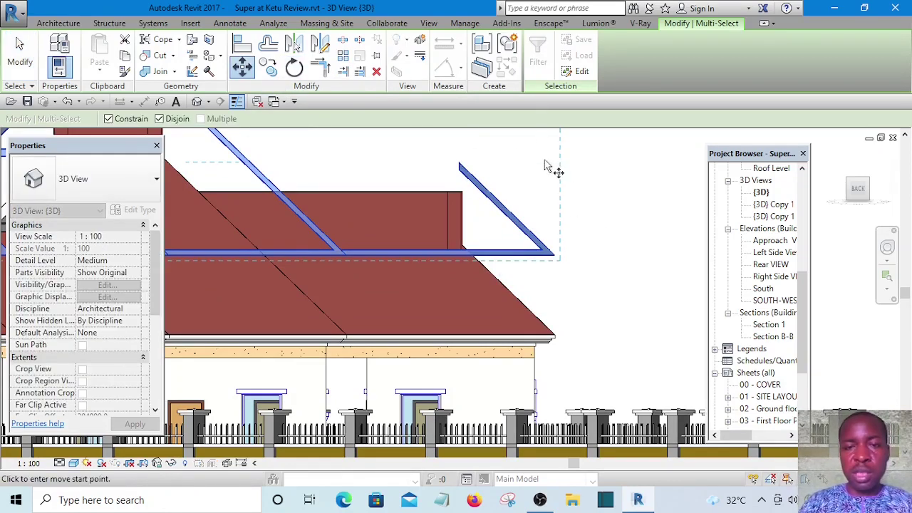
scroll(571, 306, up, 6)
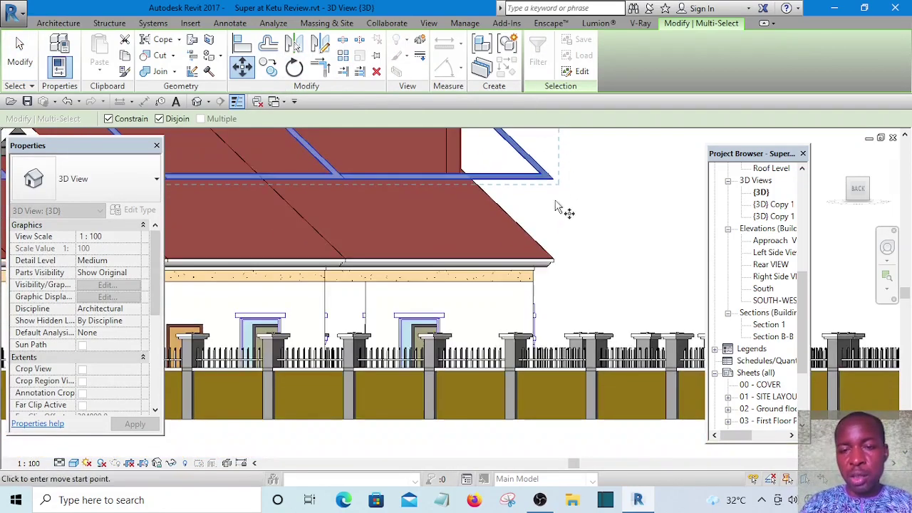
scroll(571, 189, up, 4)
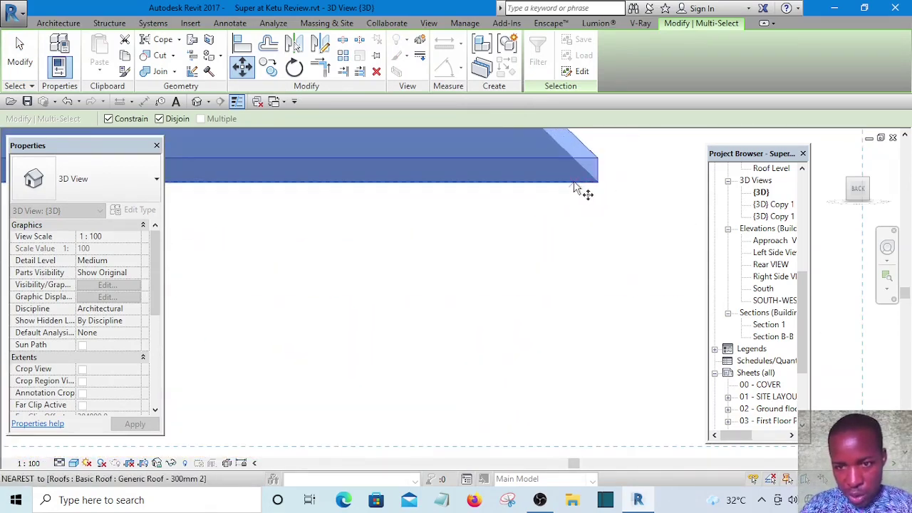
scroll(575, 189, down, 4)
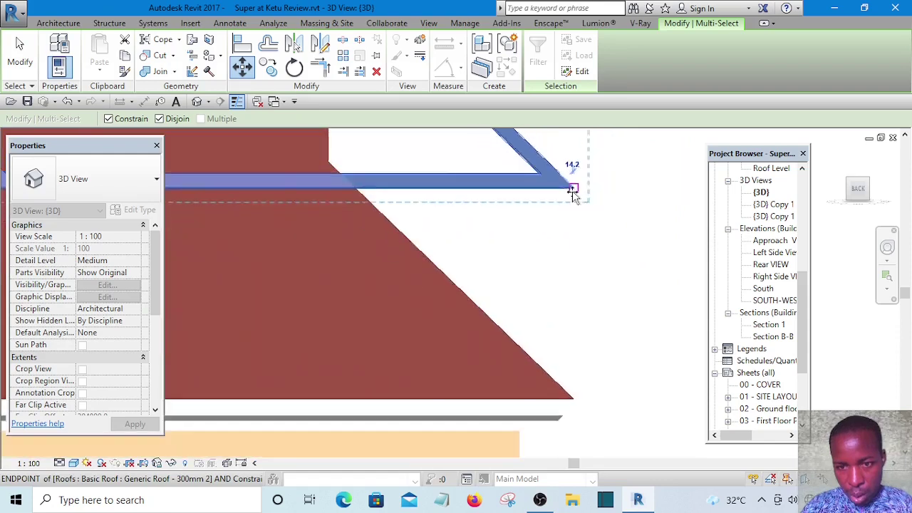
click(574, 196)
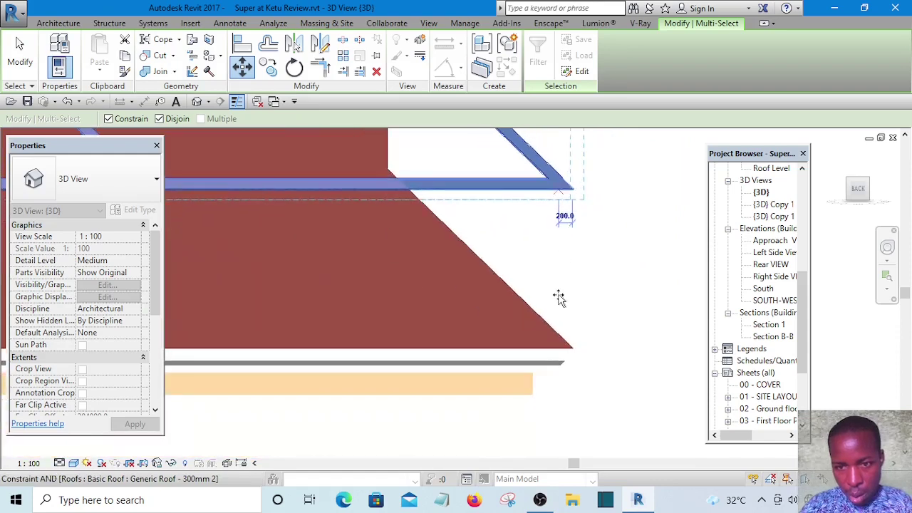
click(109, 119)
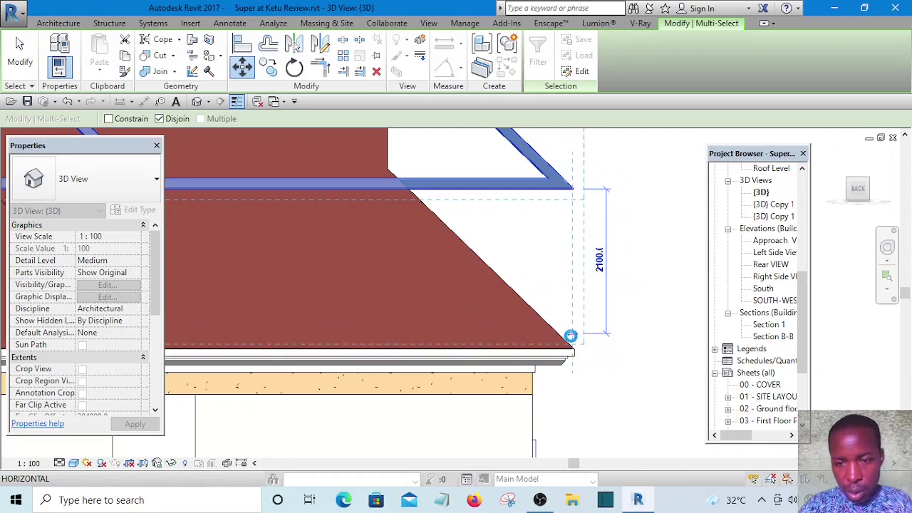
click(571, 336)
scroll(606, 299, up, 3)
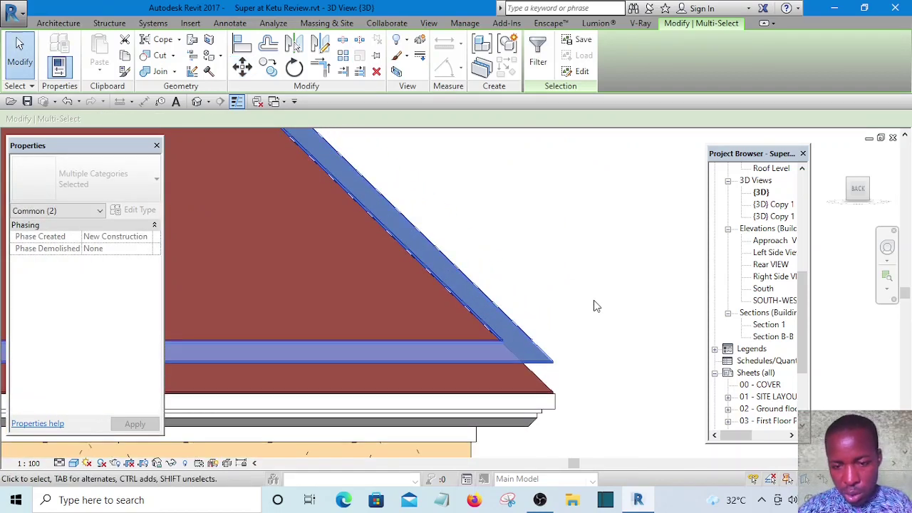
scroll(562, 236, down, 5)
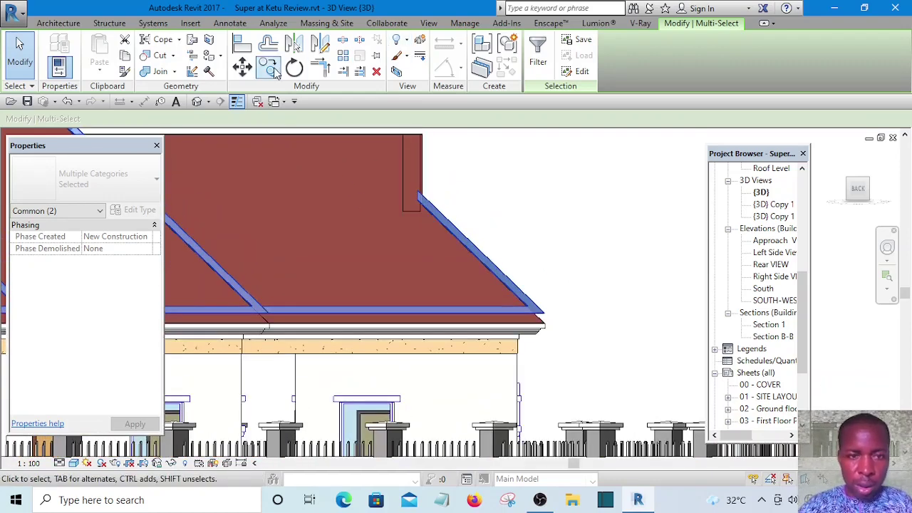
Move the strips straight down again onto the main roof's eave edge and clear the selection
click(242, 68)
scroll(553, 347, up, 6)
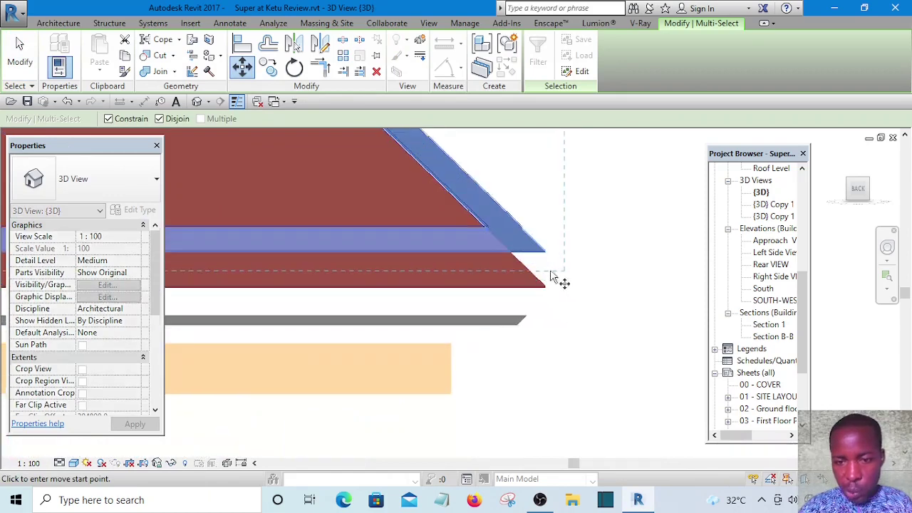
scroll(525, 245, up, 2)
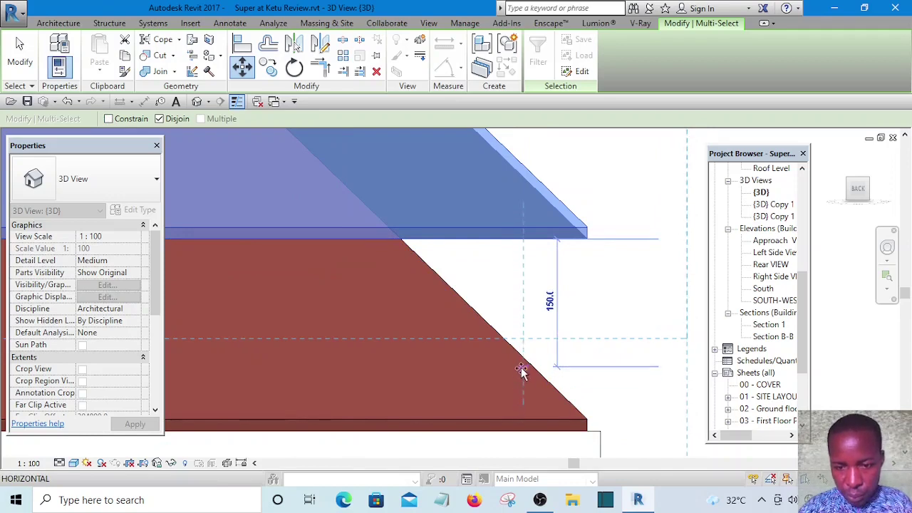
click(523, 419)
scroll(596, 299, down, 3)
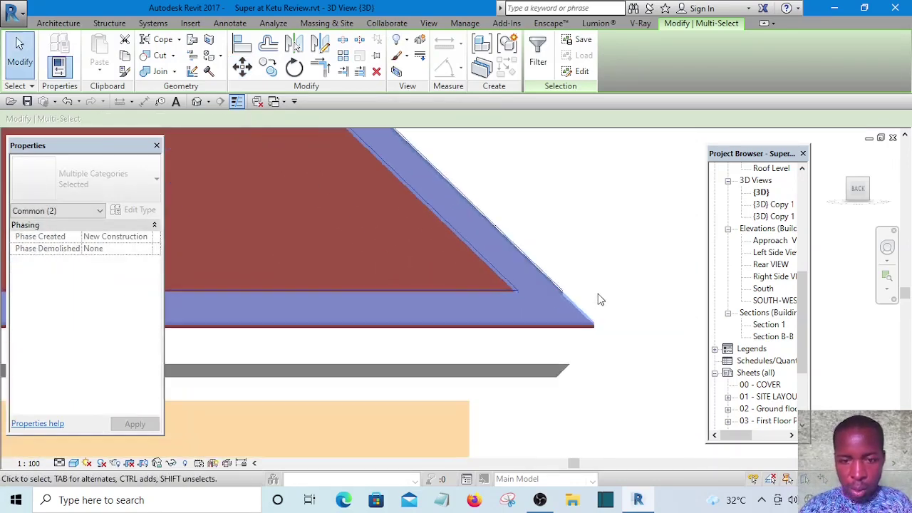
scroll(598, 314, up, 9)
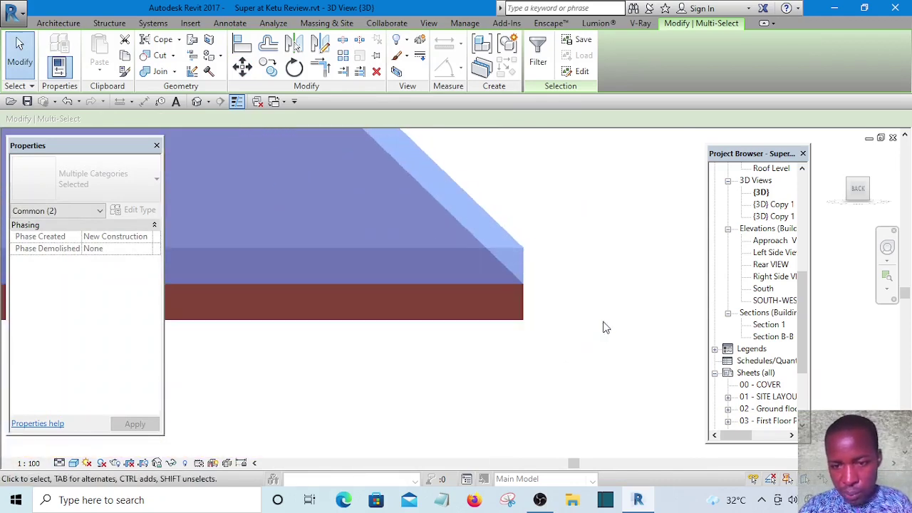
scroll(604, 327, down, 3)
scroll(605, 325, down, 10)
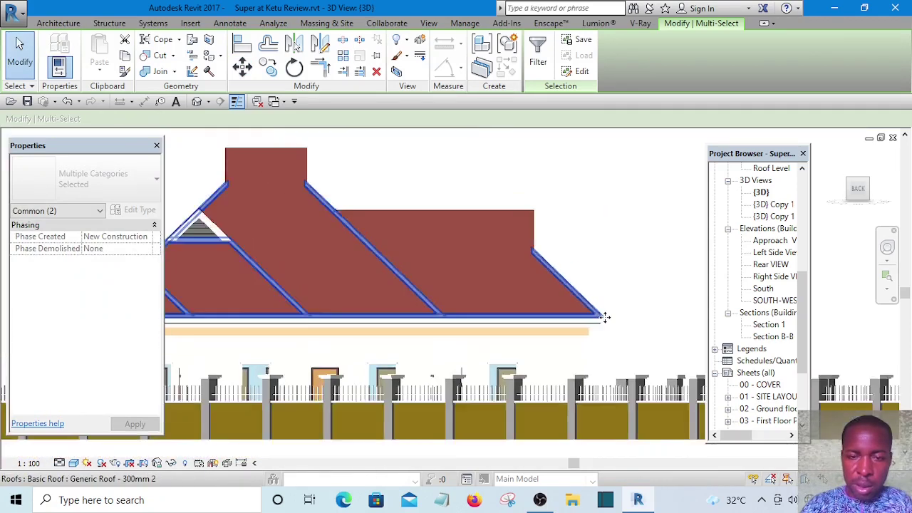
scroll(366, 289, up, 1)
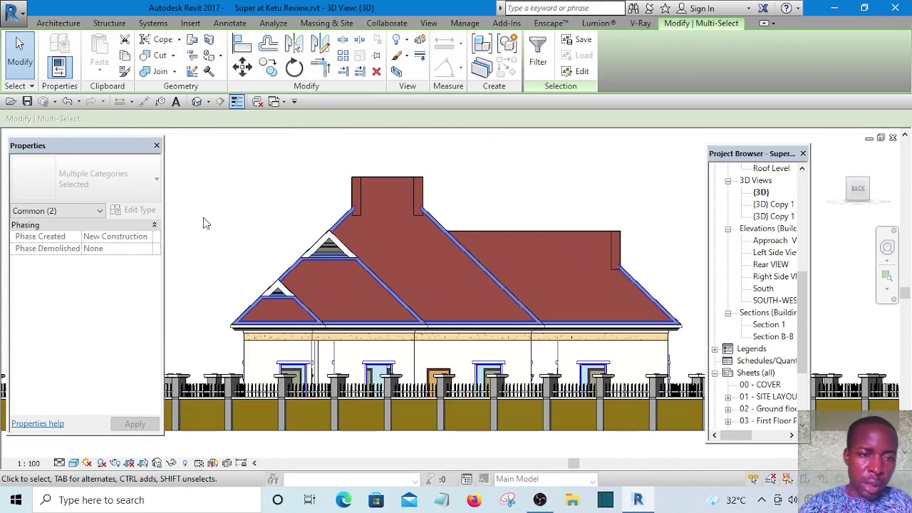
key(Escape)
Examine the lowered strips along the hips, eaves and dutch gables from around the house, ending in the left orientation
scroll(339, 218, up, 3)
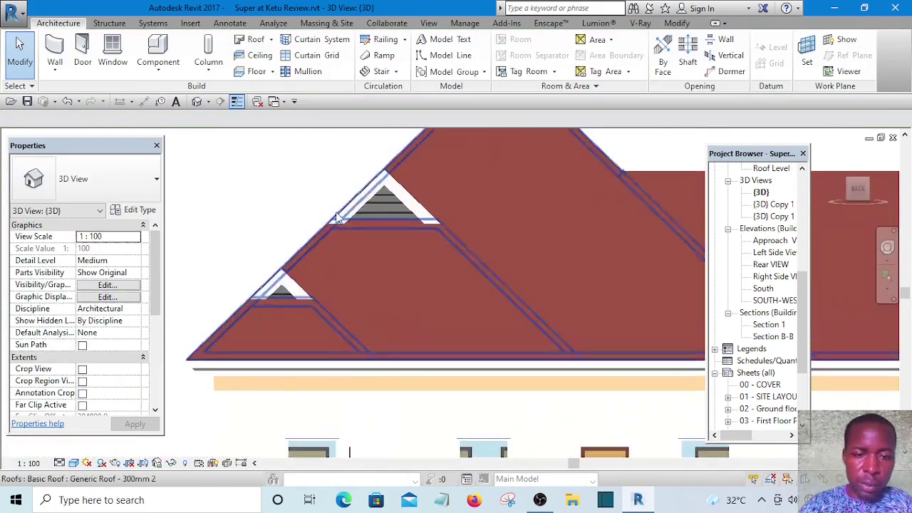
scroll(339, 218, down, 5)
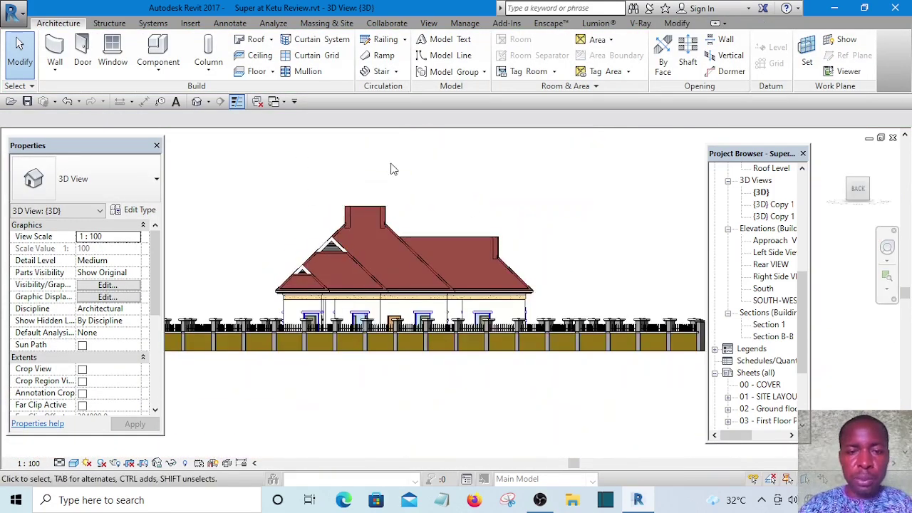
click(198, 102)
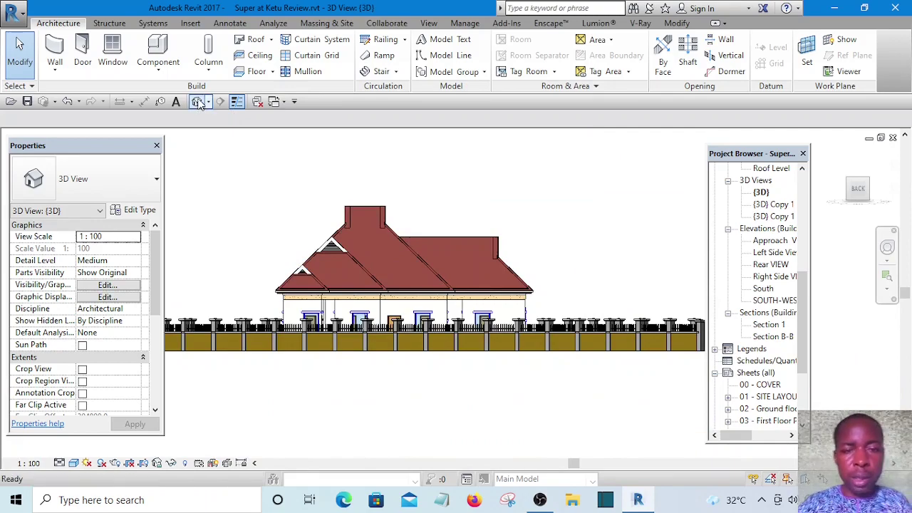
shift+middle_drag(535, 187, 371, 308)
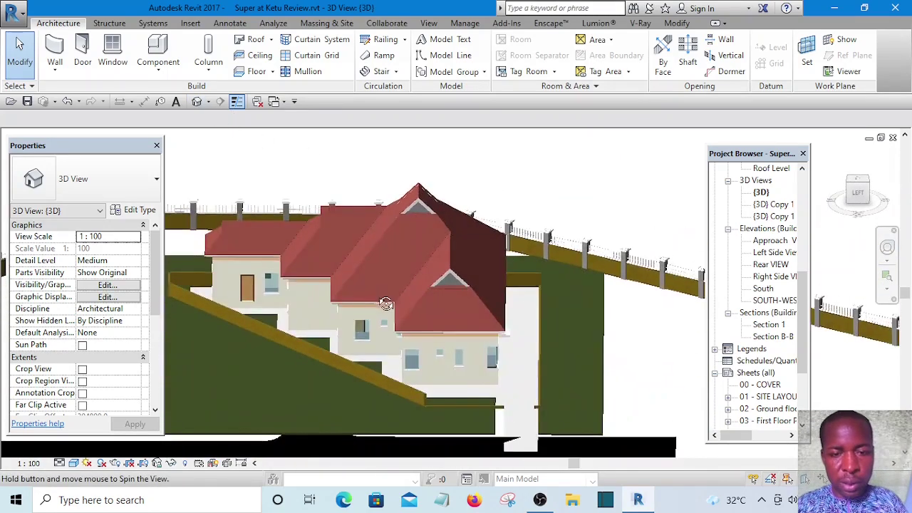
scroll(371, 308, up, 6)
scroll(606, 357, down, 6)
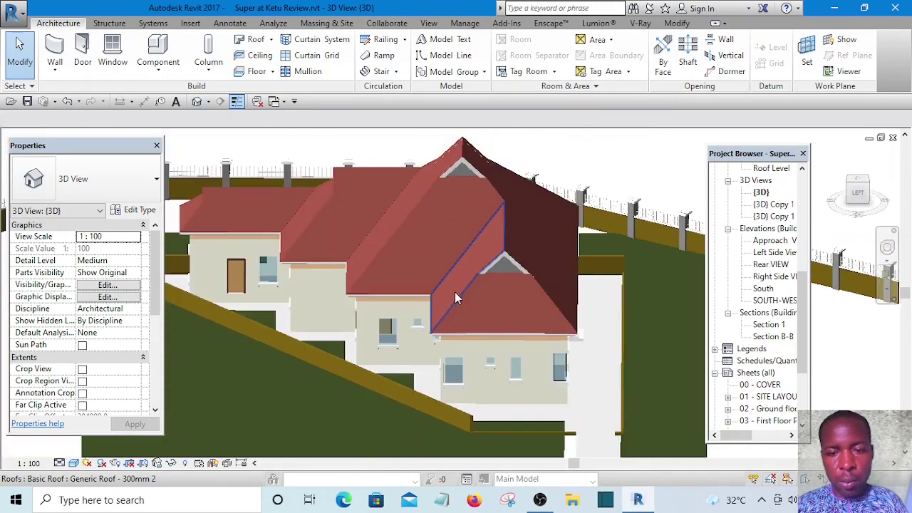
shift+middle_drag(455, 292, 503, 312)
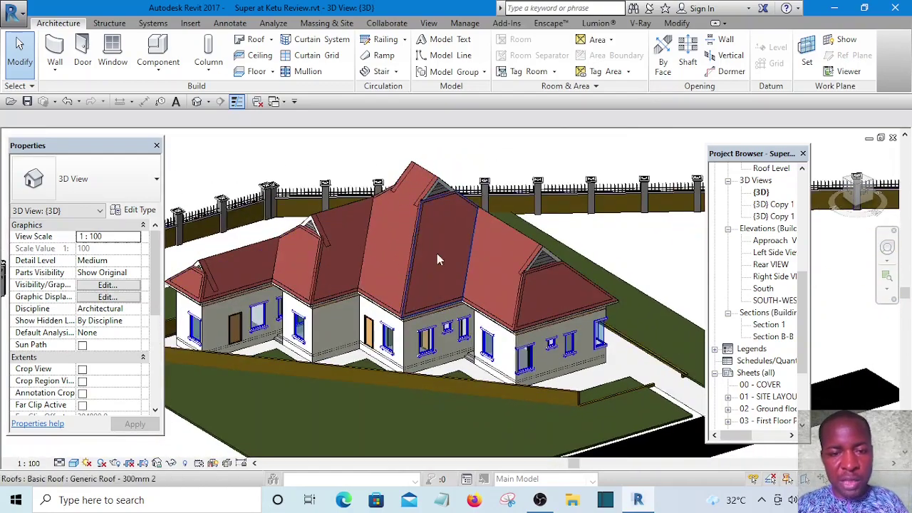
scroll(427, 260, up, 5)
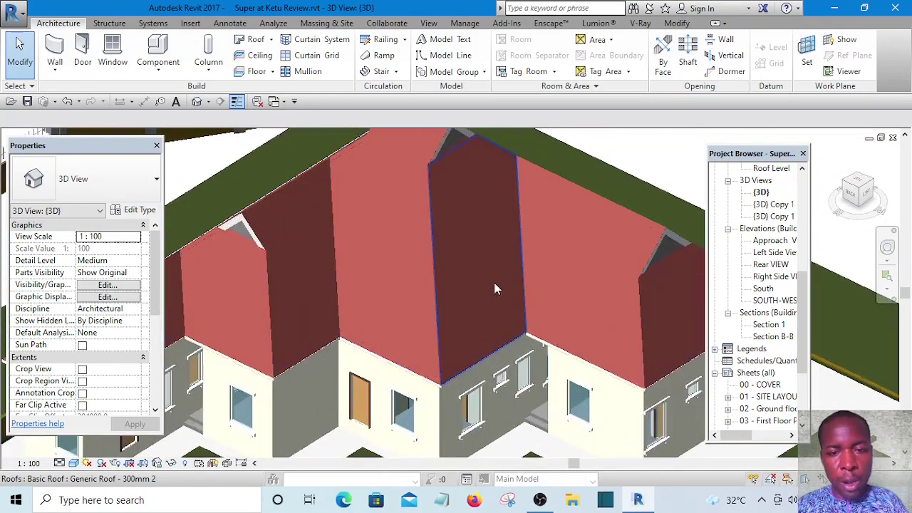
scroll(500, 312, down, 5)
shift+middle_drag(499, 313, 413, 262)
scroll(402, 266, up, 6)
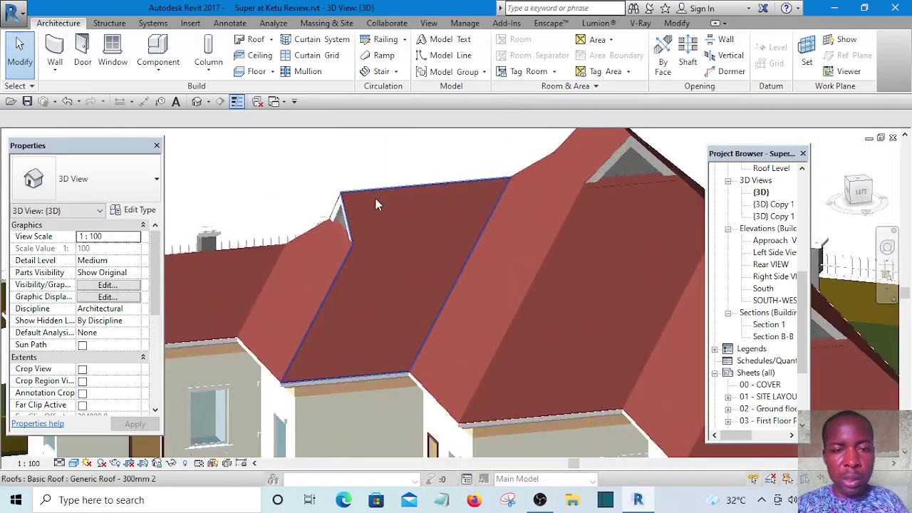
scroll(406, 194, down, 5)
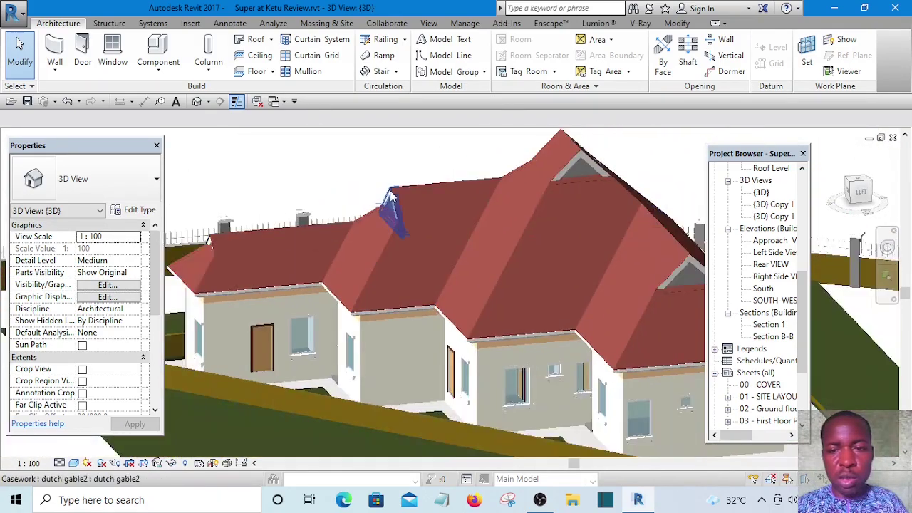
shift+middle_drag(456, 221, 446, 261)
scroll(597, 240, up, 2)
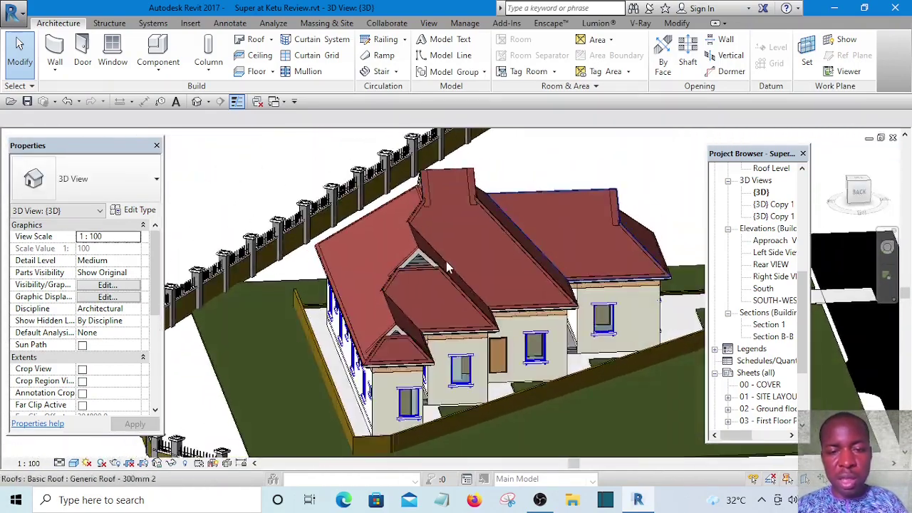
scroll(369, 306, up, 5)
shift+middle_drag(427, 365, 442, 324)
scroll(441, 325, down, 3)
shift+middle_drag(533, 337, 304, 328)
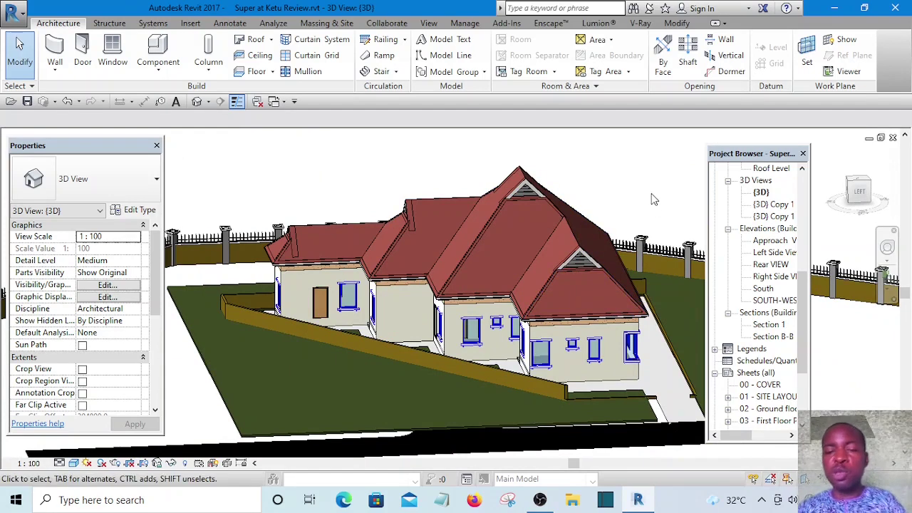
click(863, 200)
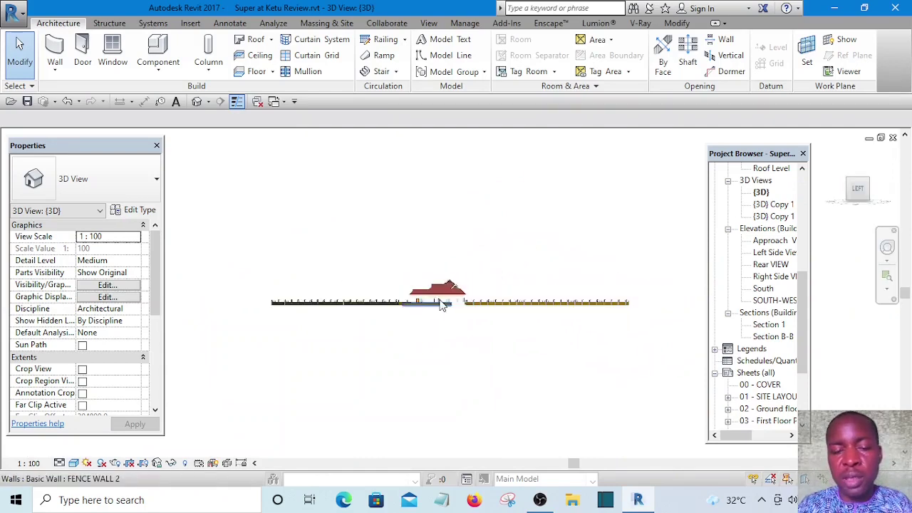
Start a Roof by Extrusion on the work plane of the left-side exterior wall face, with reference level Roof Level and offset 0.0
scroll(442, 305, up, 10)
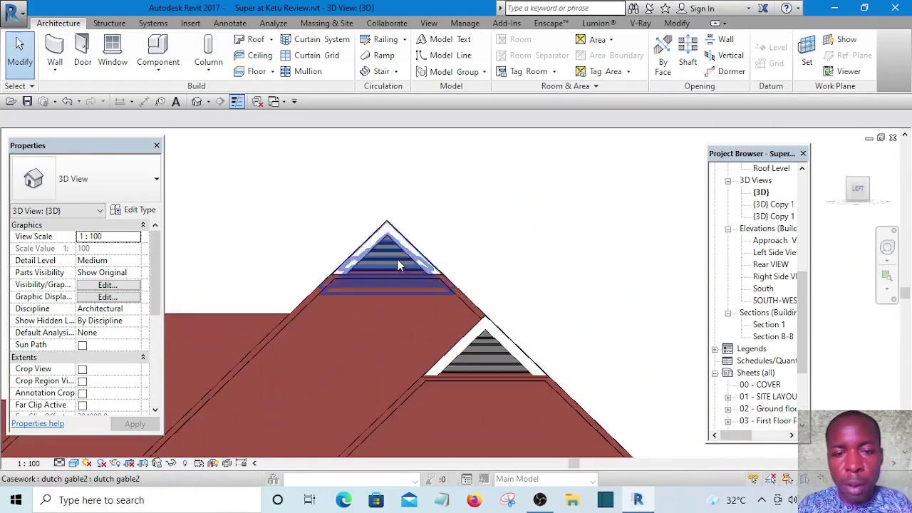
scroll(423, 250, up, 5)
scroll(508, 215, down, 3)
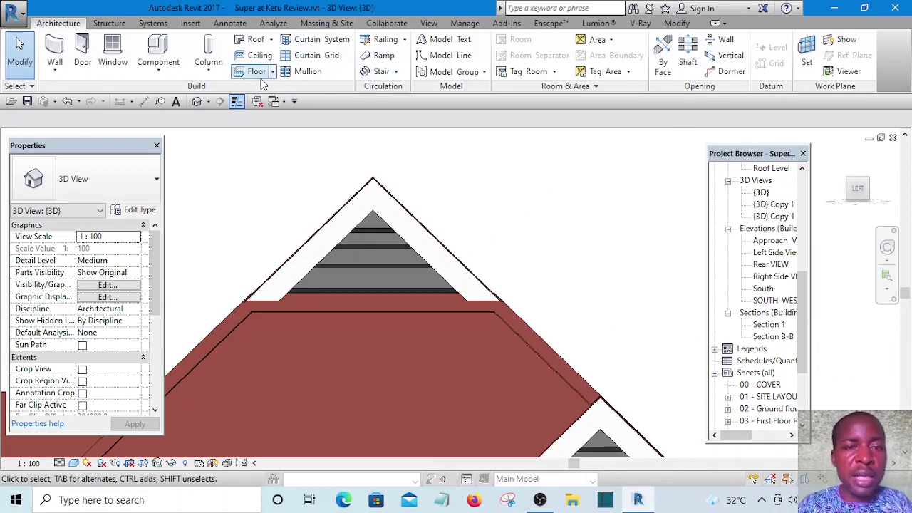
click(270, 41)
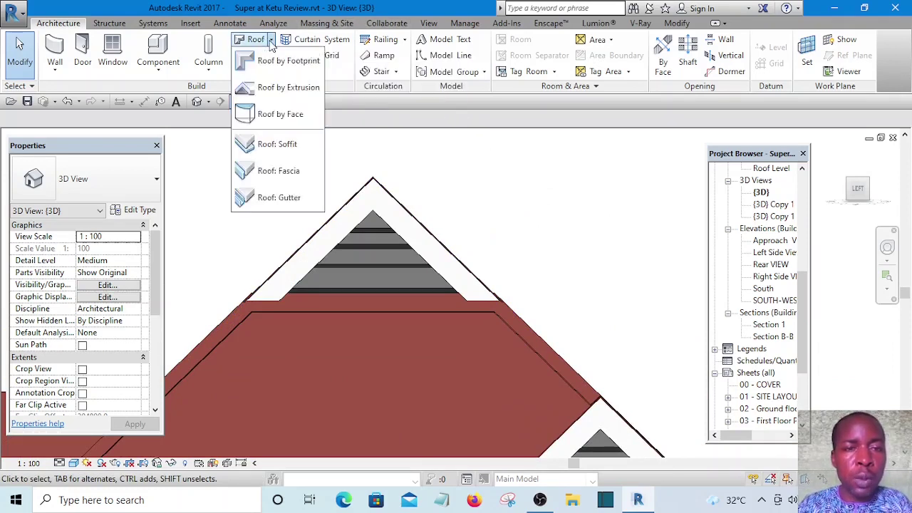
click(280, 88)
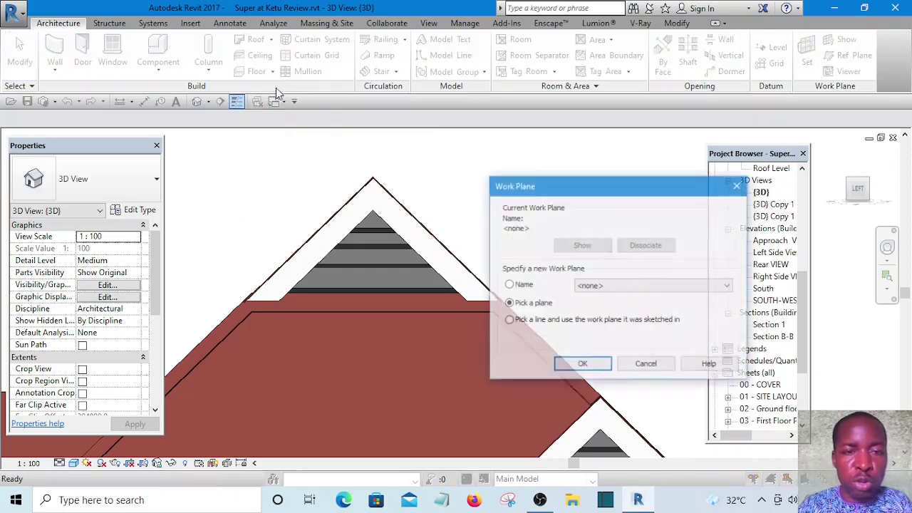
click(582, 365)
scroll(589, 277, down, 5)
middle_drag(588, 275, 570, 241)
scroll(533, 335, up, 2)
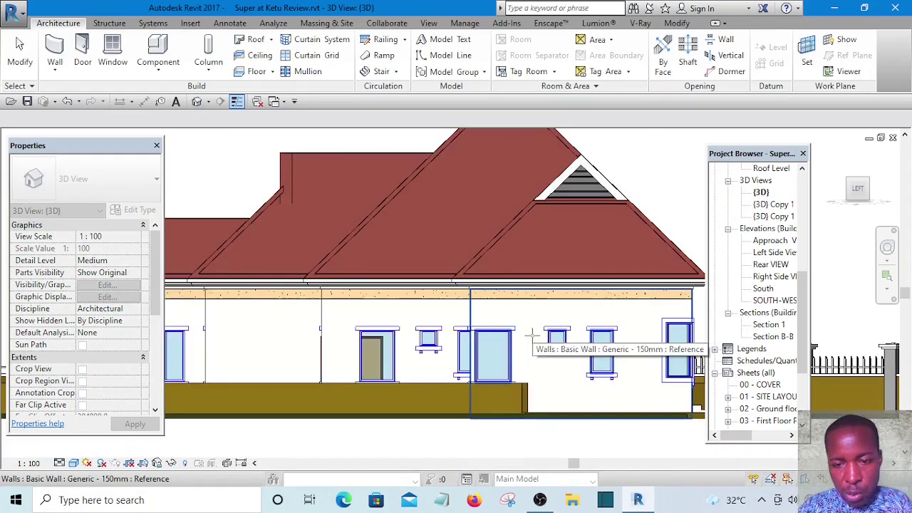
click(538, 315)
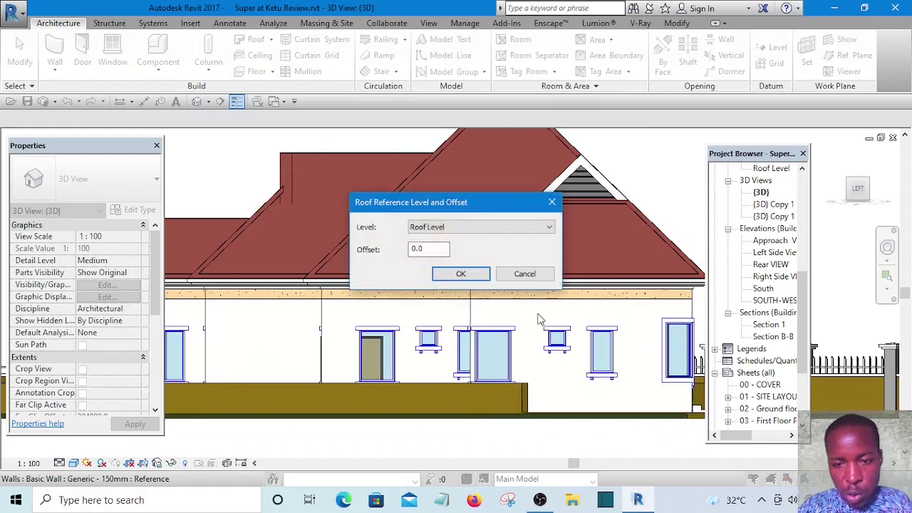
click(460, 275)
Sketch a 150 mm profile line from the upper dutch gable's apex down along its left slope
middle_drag(525, 340, 506, 385)
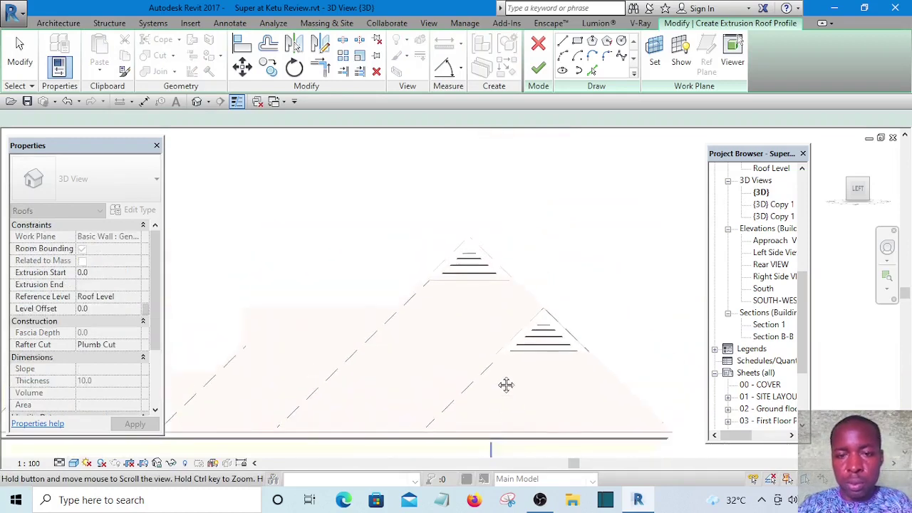
scroll(501, 228, up, 2)
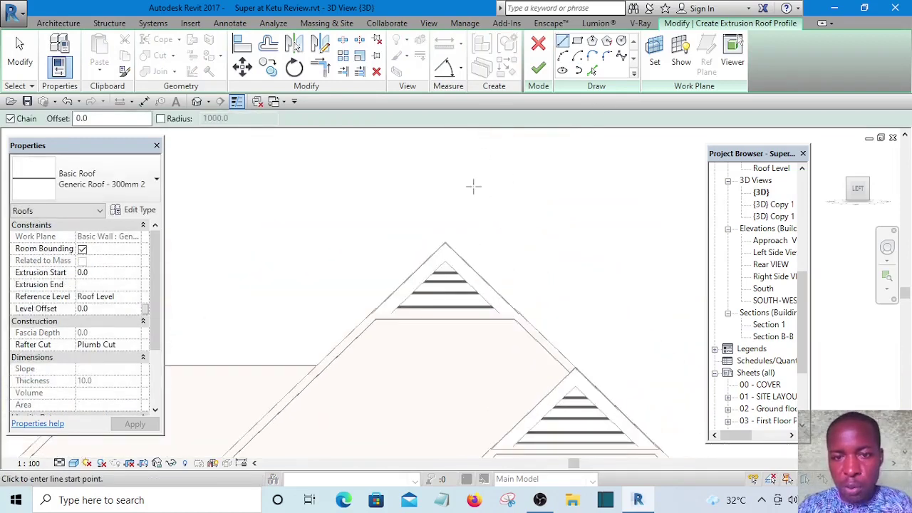
scroll(445, 243, up, 3)
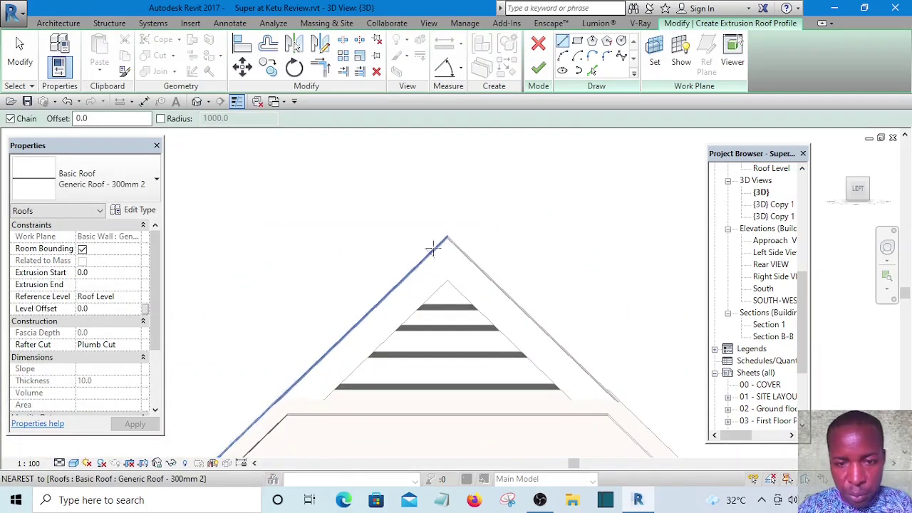
click(447, 239)
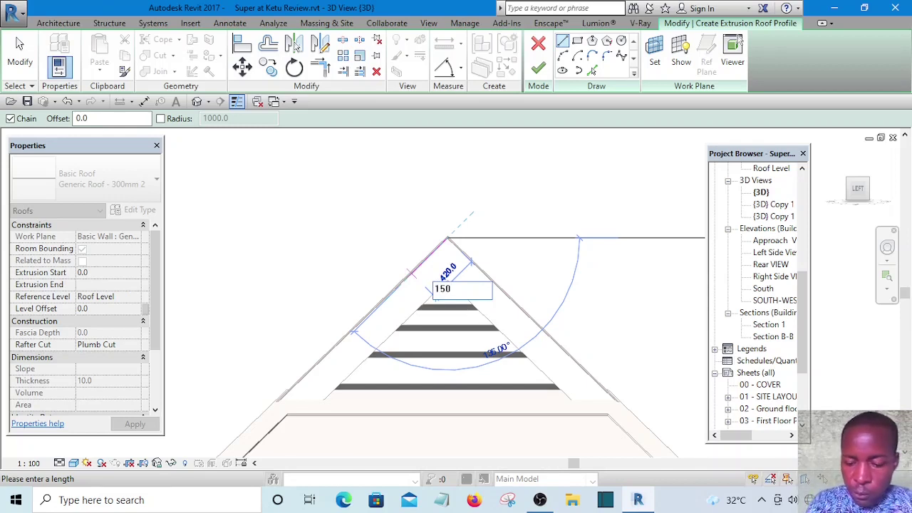
key(Return)
key(Escape)
key(Escape)
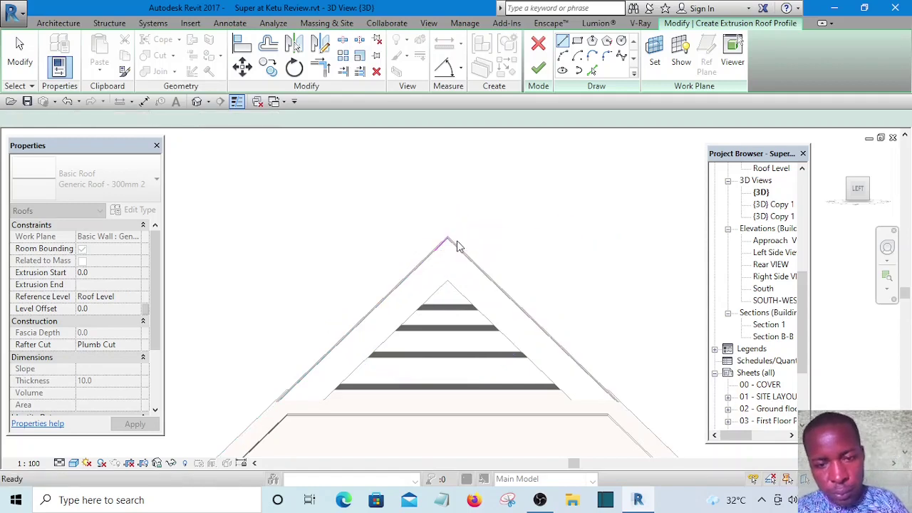
Align the 150 mm profile line with the underside edge of the sloping roof
scroll(436, 331, up, 2)
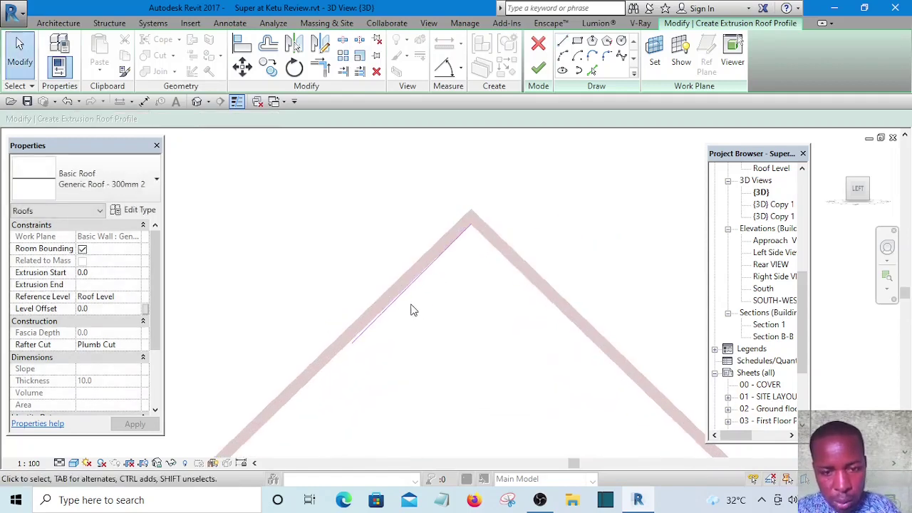
click(410, 299)
scroll(347, 349, up, 3)
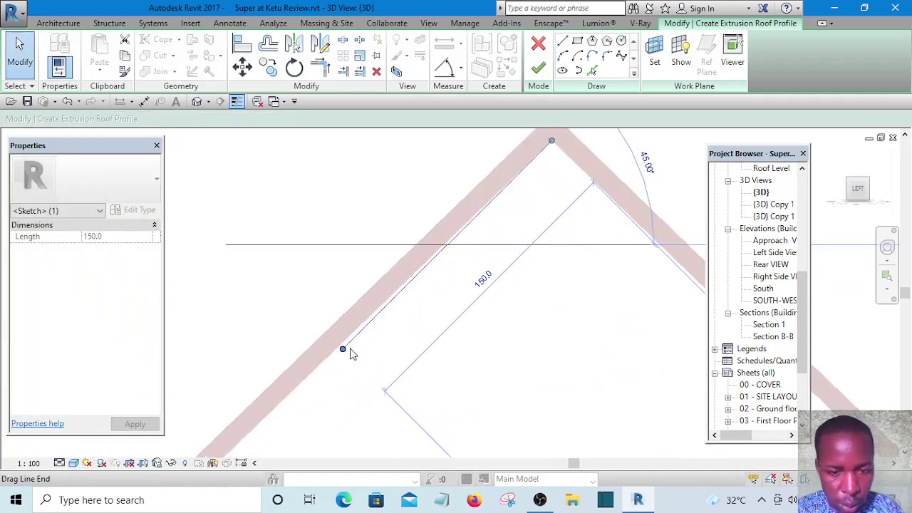
drag(327, 345, 343, 349)
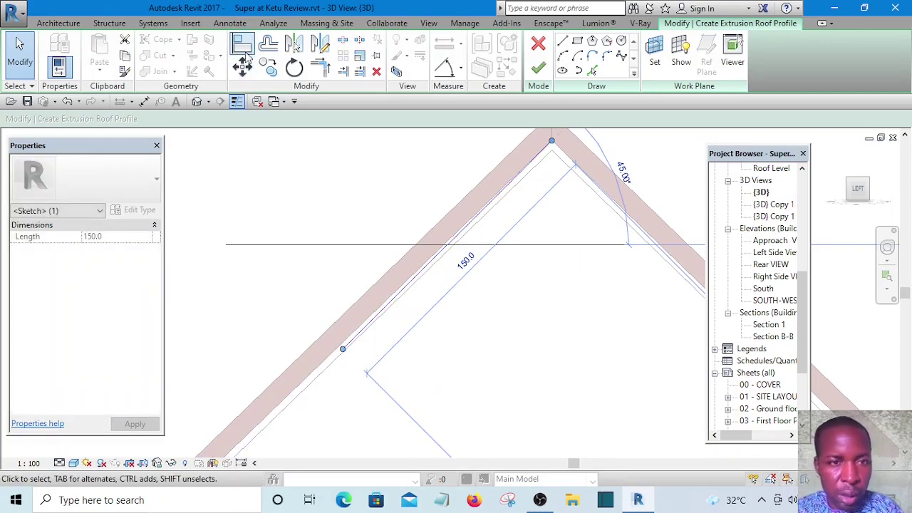
scroll(403, 303, up, 3)
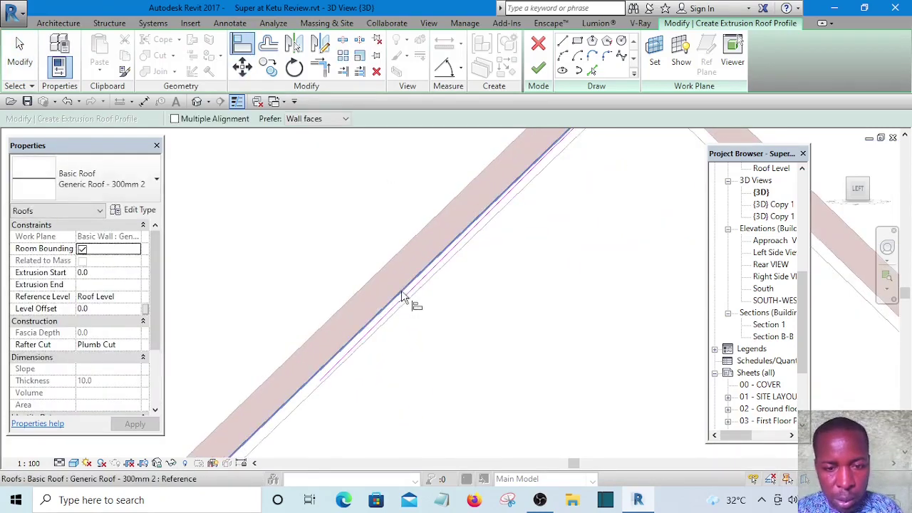
click(404, 299)
scroll(336, 324, down, 3)
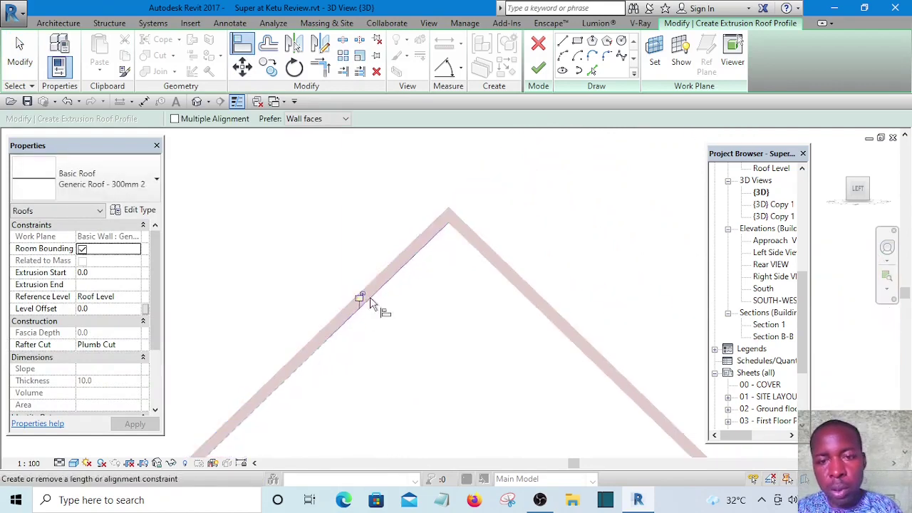
key(Escape)
Mirror the profile line about a vertical axis through the roof apex to form the opposite slope
drag(251, 179, 510, 394)
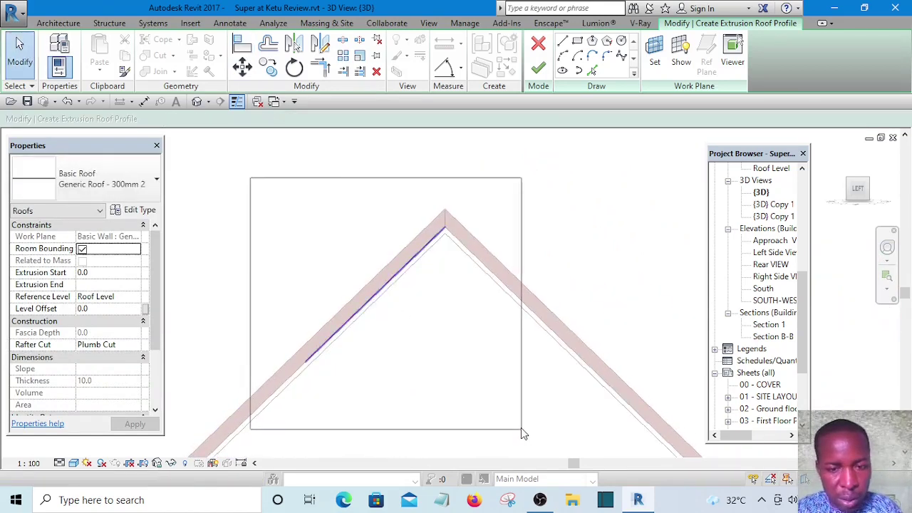
drag(521, 431, 516, 418)
click(320, 45)
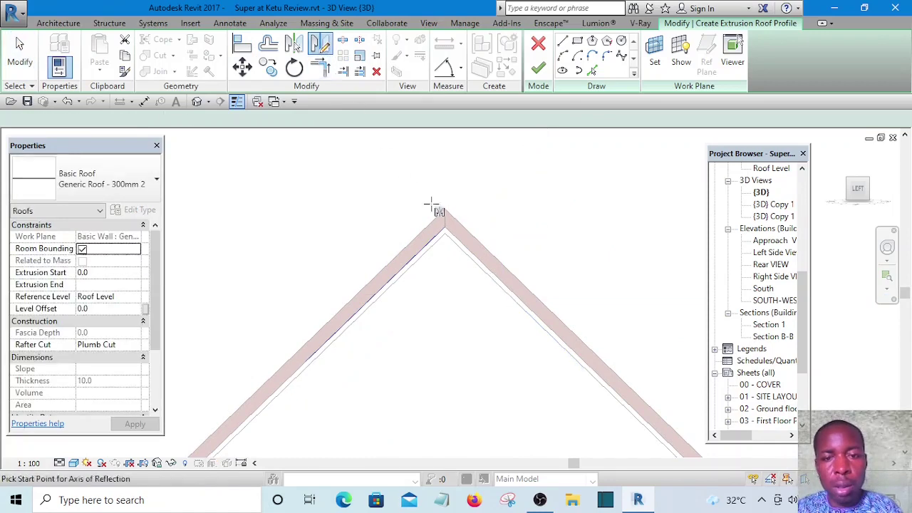
click(445, 210)
click(445, 155)
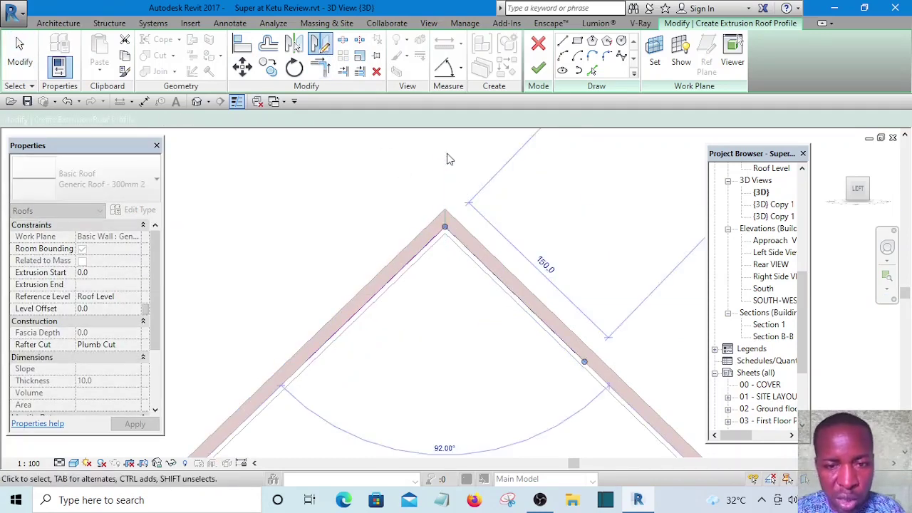
click(547, 212)
scroll(464, 251, up, 3)
scroll(445, 227, down, 5)
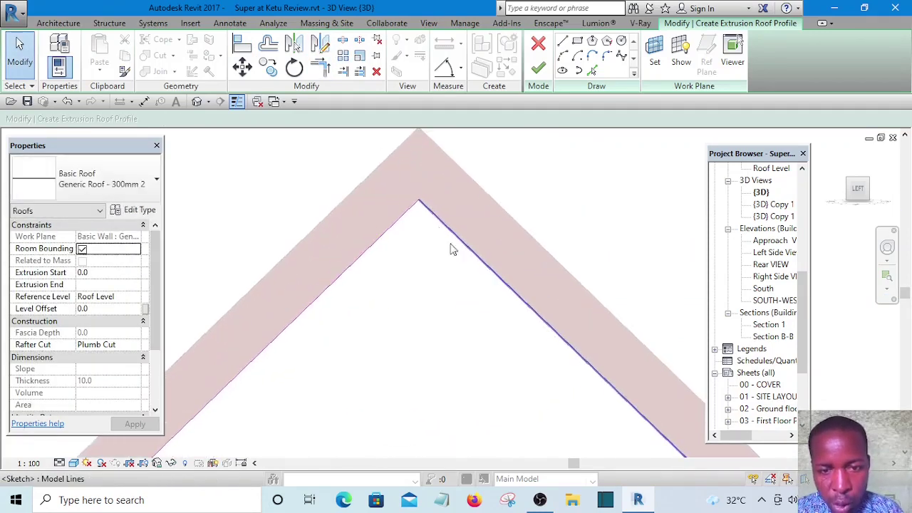
scroll(454, 253, up, 2)
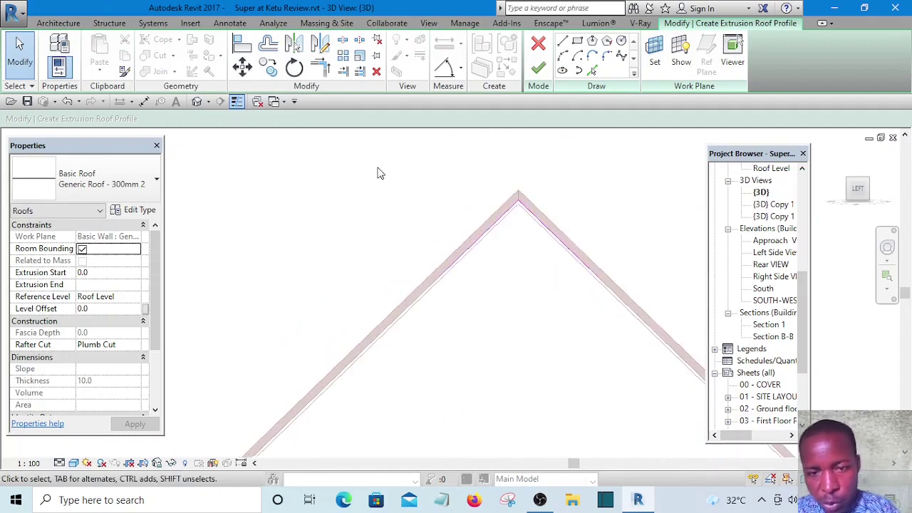
Move both profile lines up onto the roof's outer apex and finish the extrusion roof sketch
drag(642, 361, 644, 361)
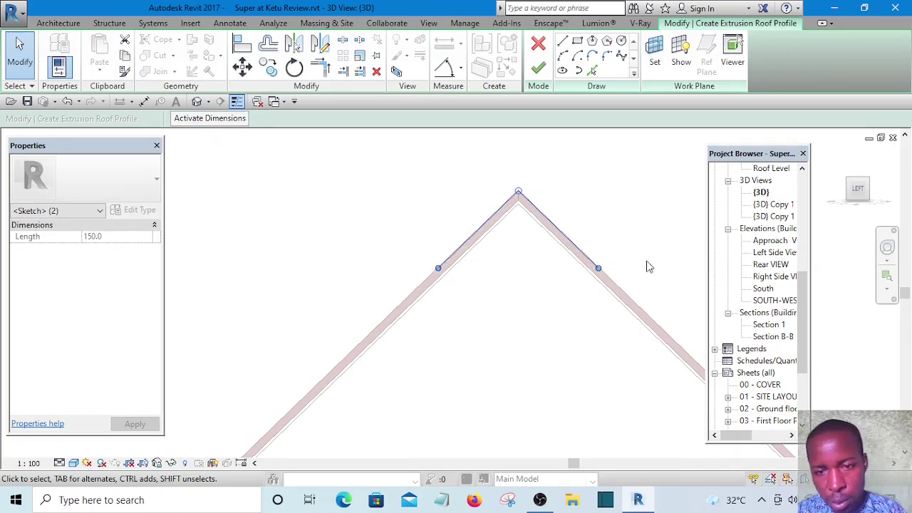
click(641, 239)
scroll(457, 203, up, 2)
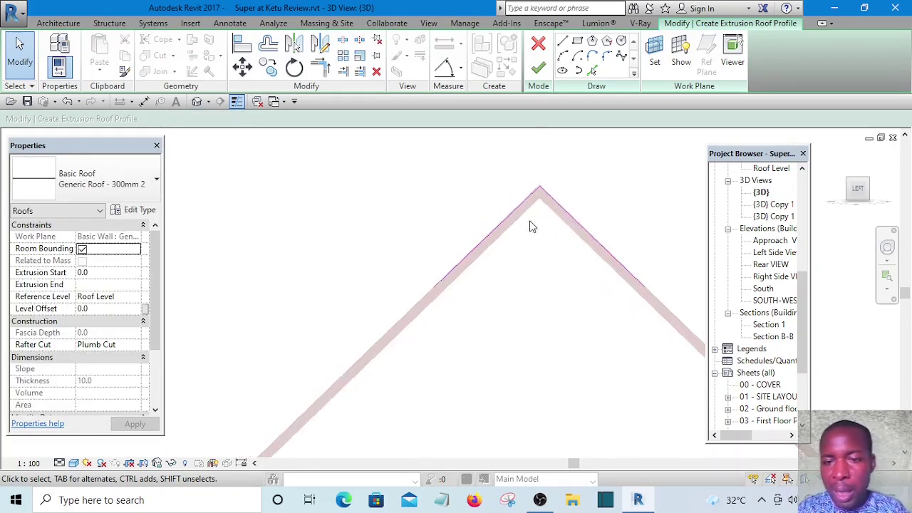
click(542, 72)
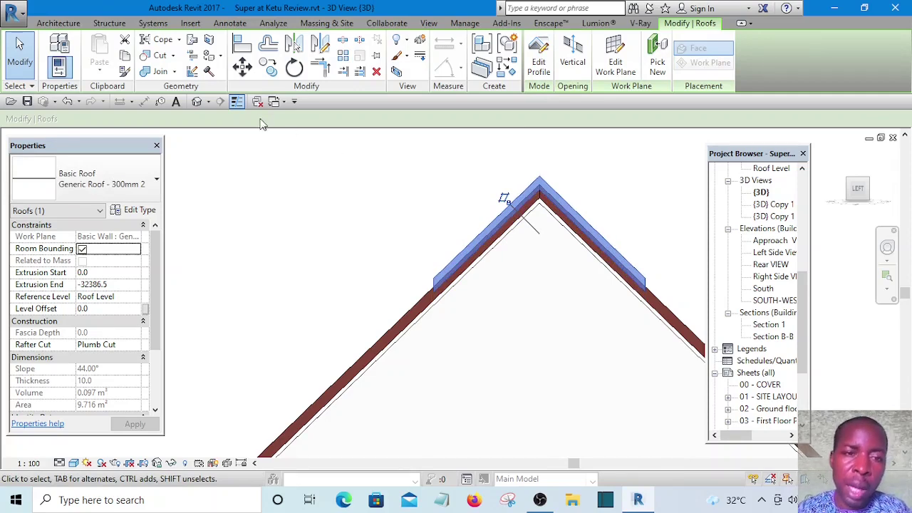
click(197, 102)
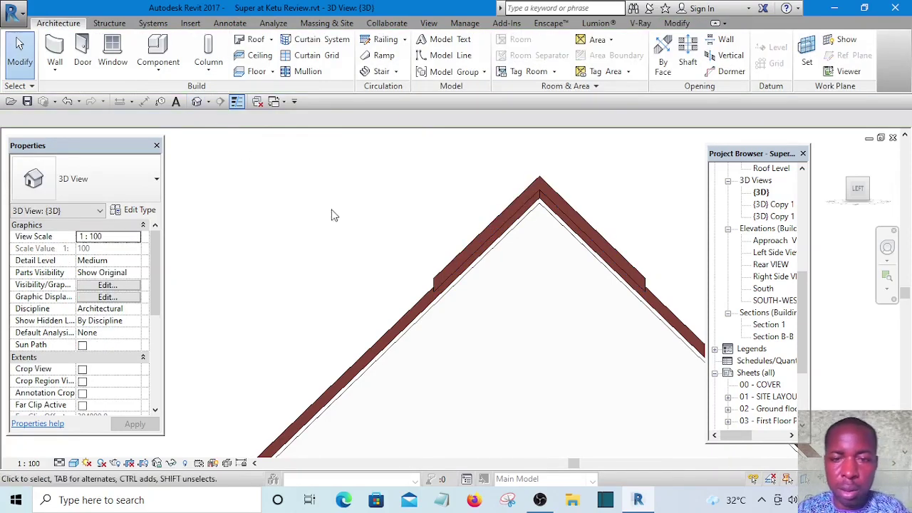
Shorten the extruded ridge cap from both ends to about 5090 mm around the upper ridge
scroll(399, 243, down, 3)
shift+middle_drag(435, 246, 339, 283)
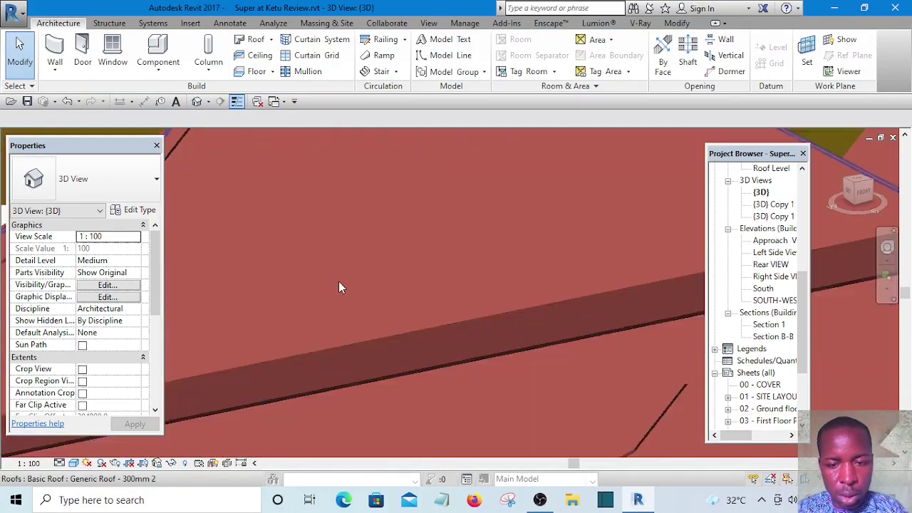
scroll(340, 272, down, 7)
shift+middle_drag(491, 300, 472, 252)
scroll(507, 293, up, 5)
scroll(547, 278, up, 2)
scroll(546, 280, down, 5)
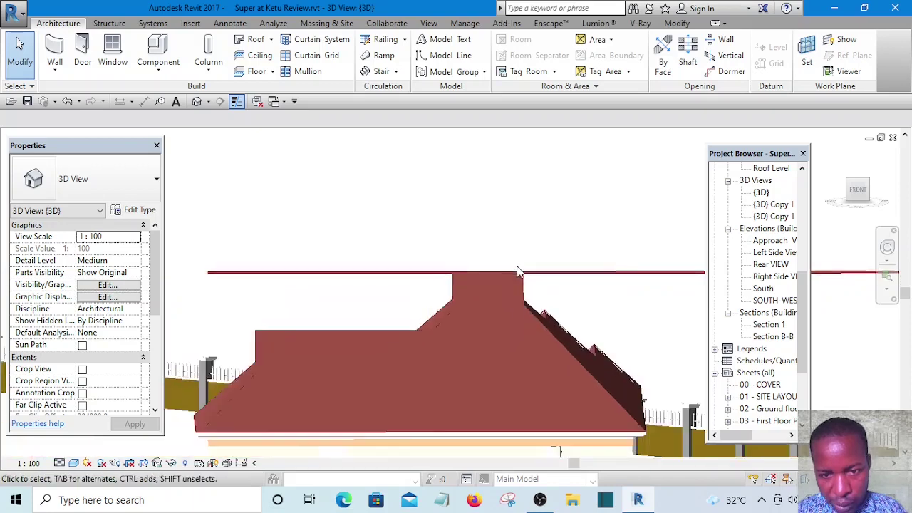
click(620, 275)
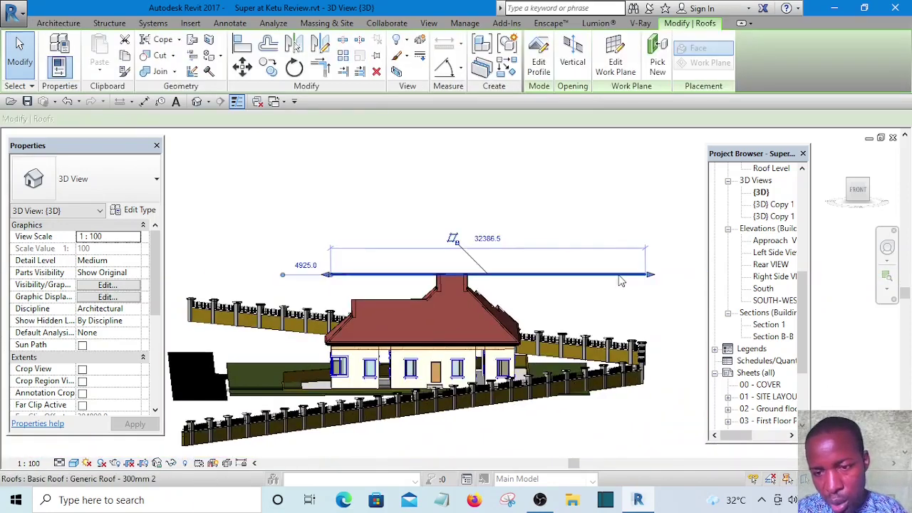
scroll(651, 279, up, 2)
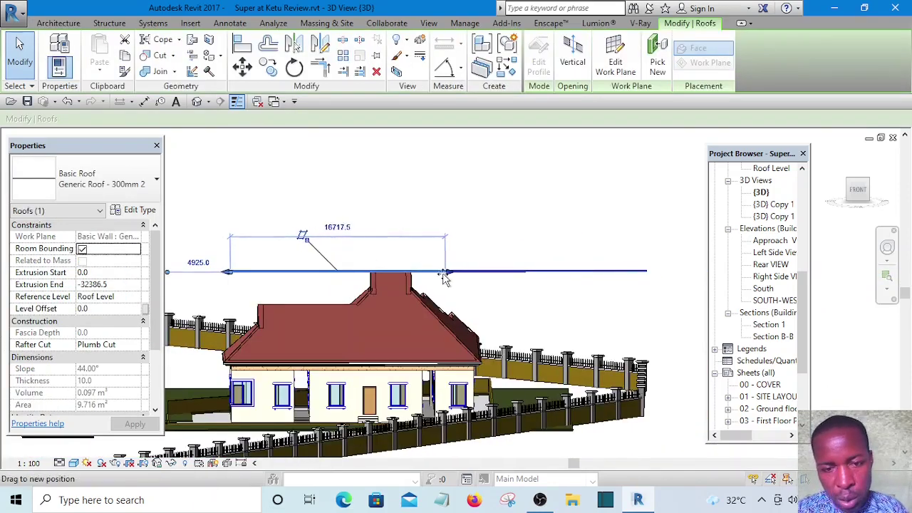
drag(443, 278, 435, 276)
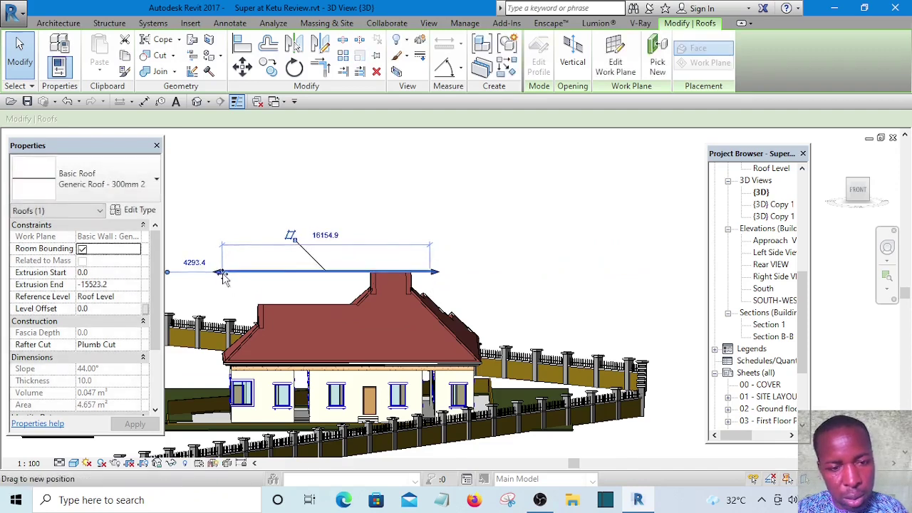
drag(223, 278, 370, 278)
click(519, 271)
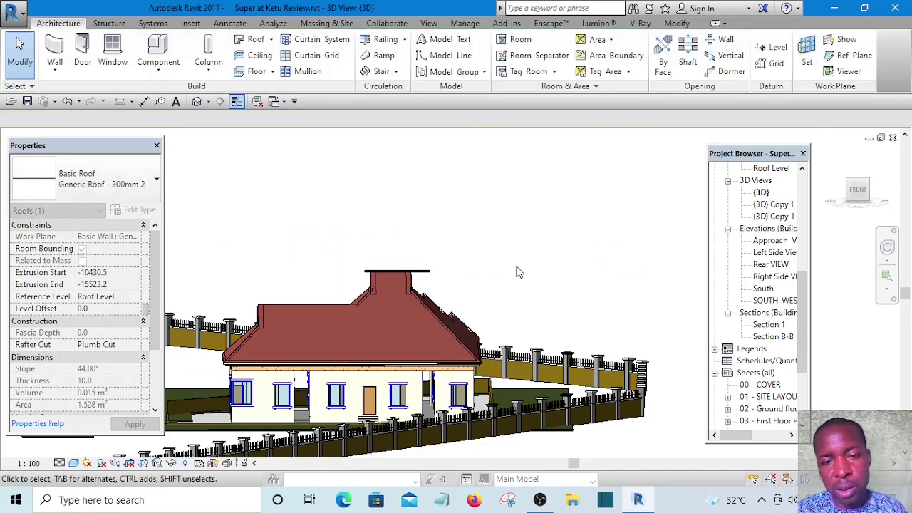
Trim both ends of the ridge cap flush with the upper ridge's ends in the front orientation
shift+middle_drag(519, 270, 594, 341)
click(866, 192)
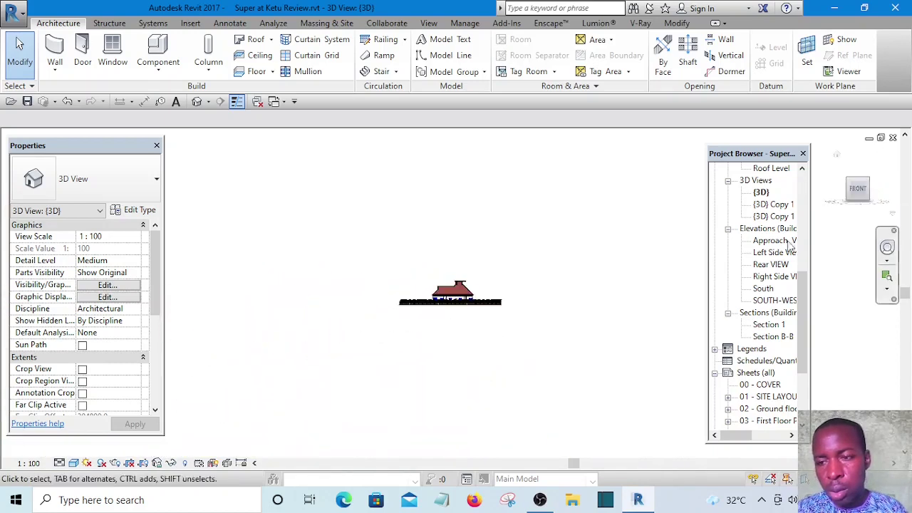
scroll(464, 296, up, 10)
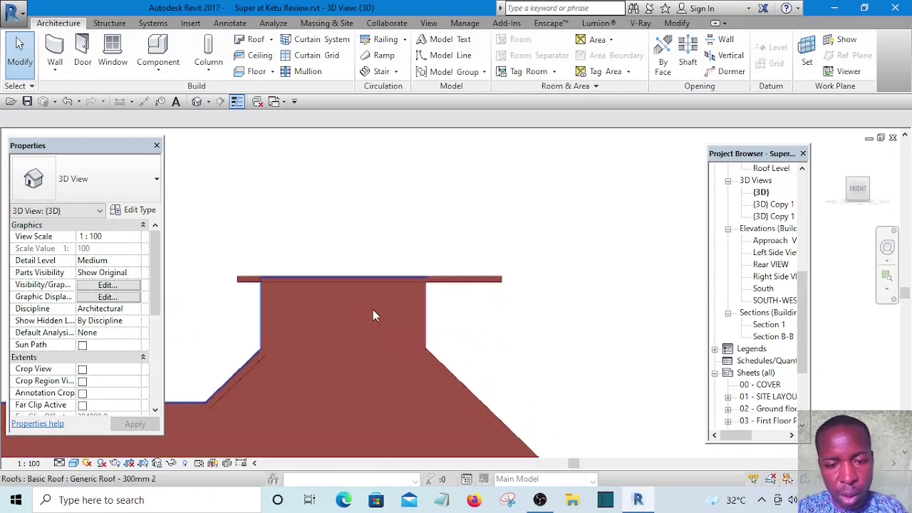
scroll(560, 303, up, 2)
click(590, 260)
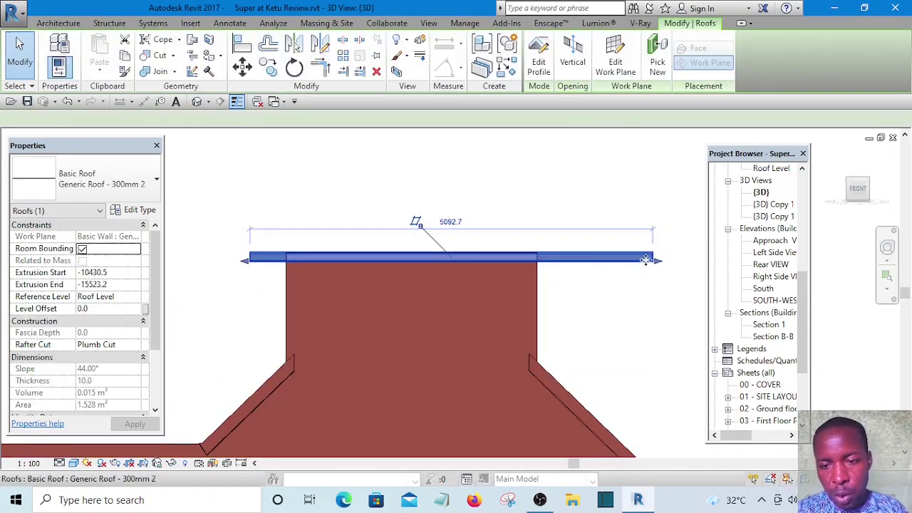
drag(657, 264, 538, 262)
drag(246, 261, 285, 259)
click(285, 204)
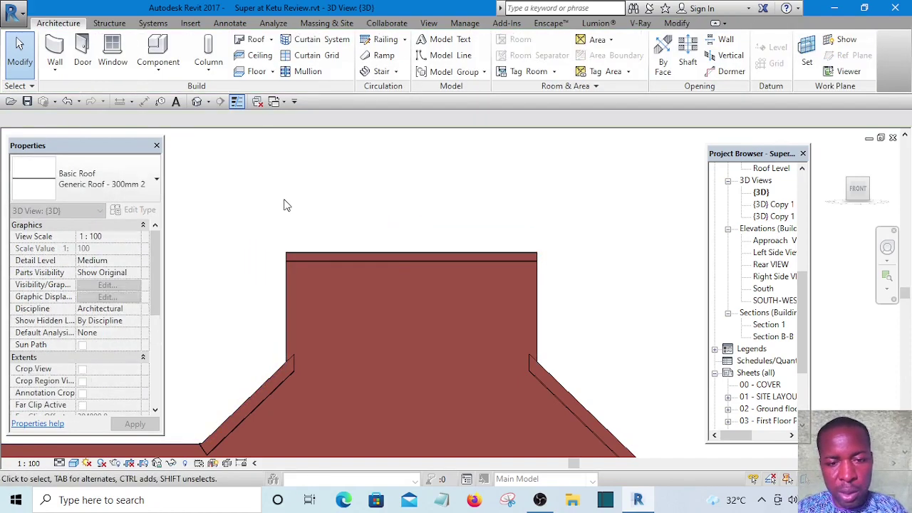
Copy the upper ridge cap from its apex to the apex of the lower gable in the left orientation
shift+middle_drag(285, 203, 391, 323)
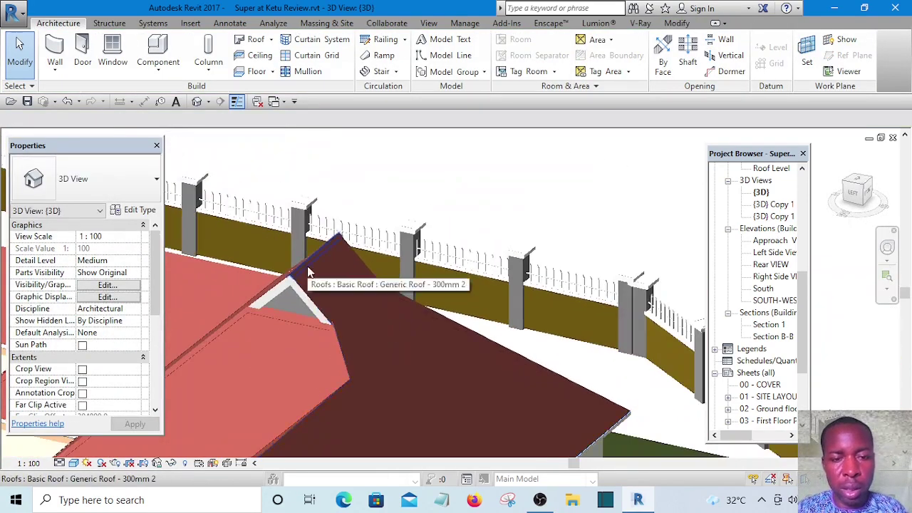
shift+middle_drag(302, 269, 444, 246)
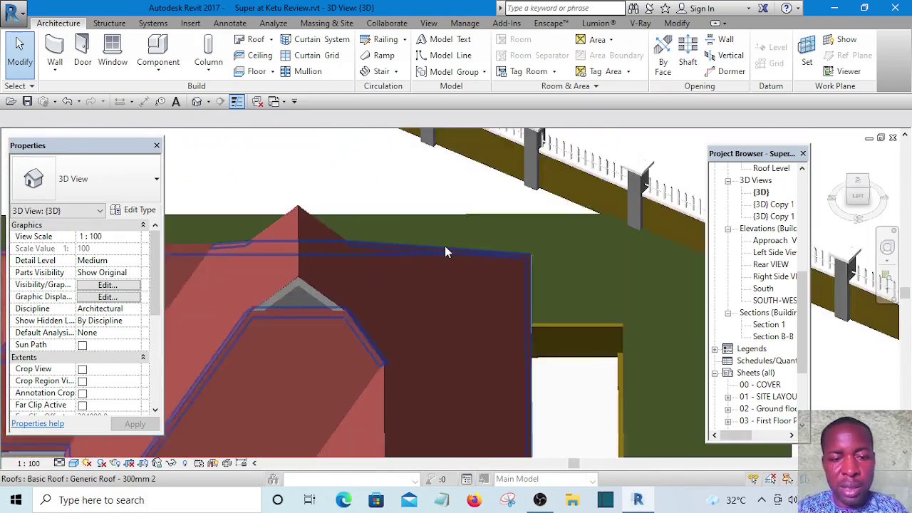
shift+middle_drag(426, 280, 401, 221)
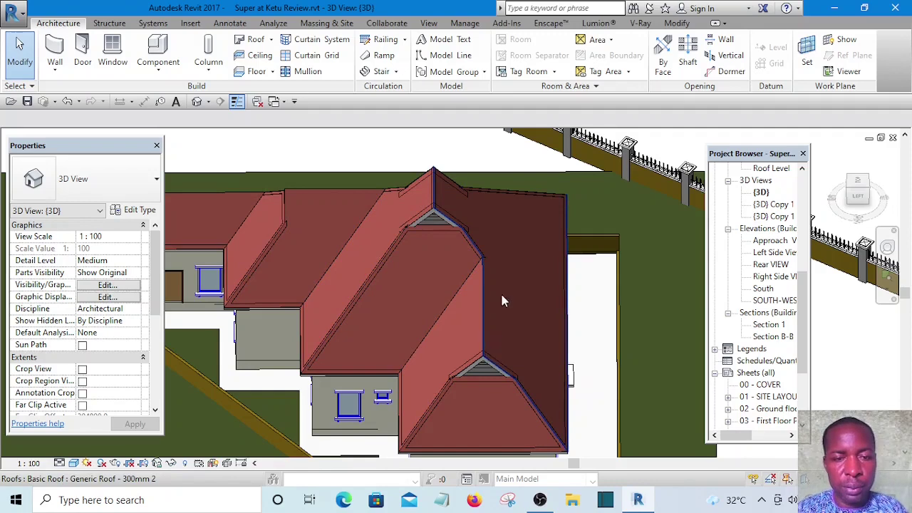
shift+middle_drag(501, 299, 387, 229)
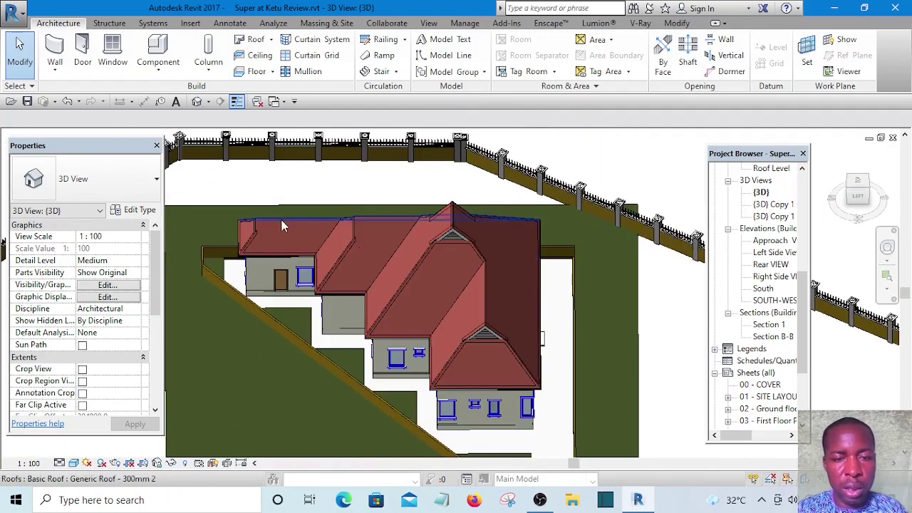
click(856, 200)
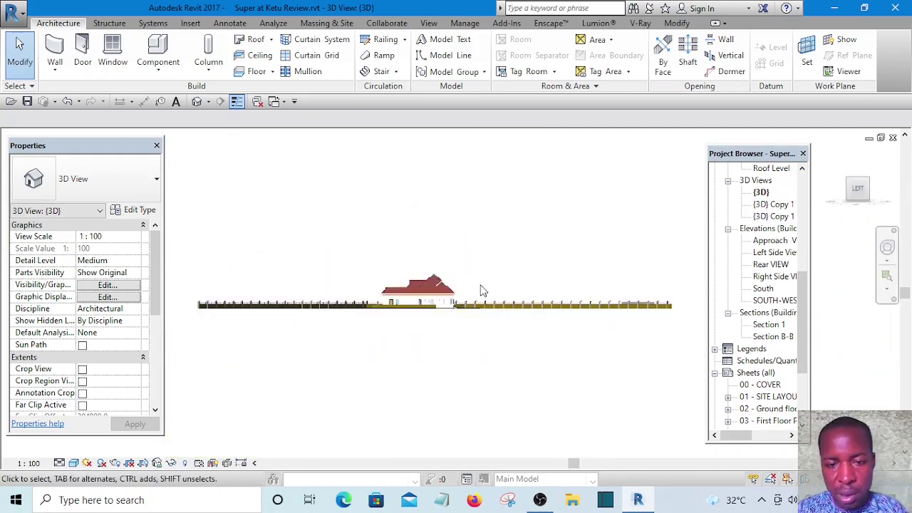
scroll(394, 293, up, 6)
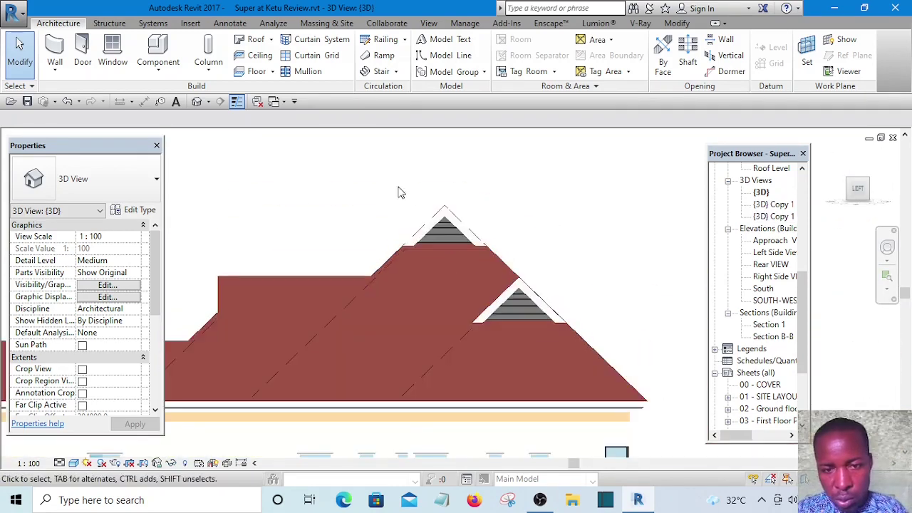
drag(397, 180, 487, 235)
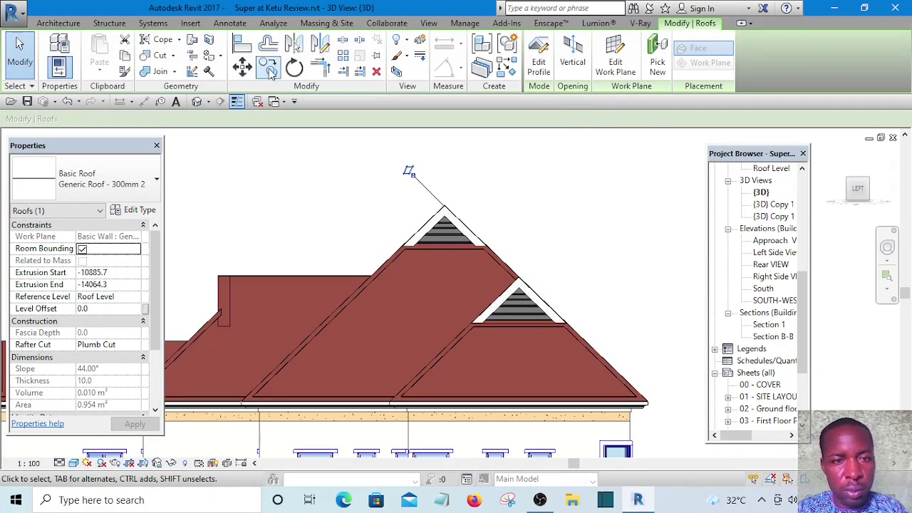
click(268, 67)
scroll(442, 211, up, 5)
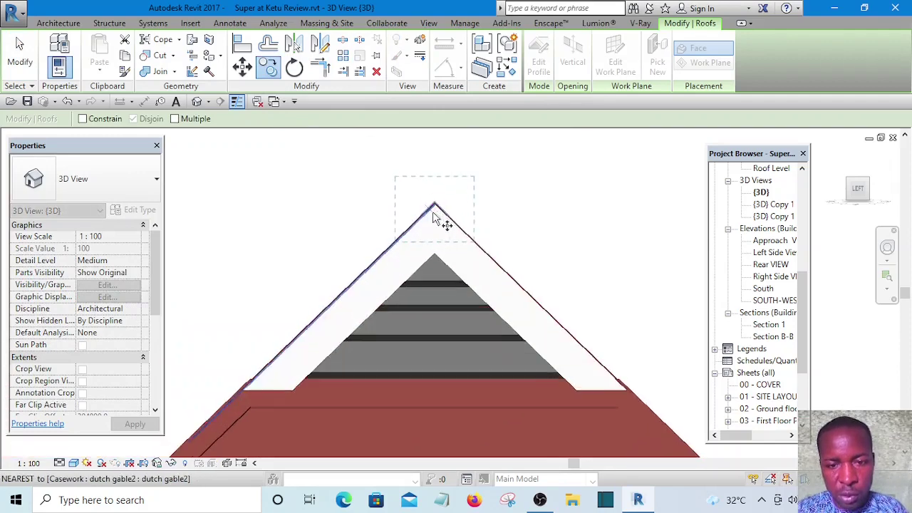
scroll(437, 200, up, 4)
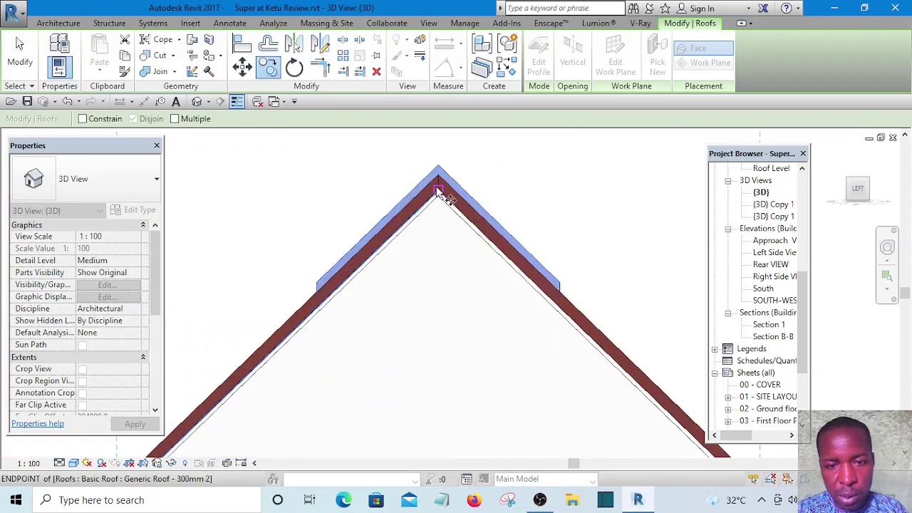
click(439, 178)
scroll(456, 171, down, 8)
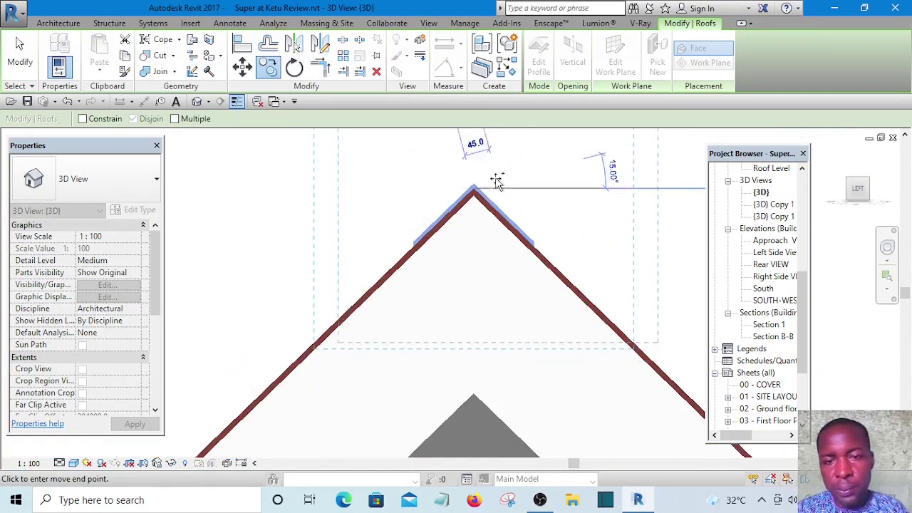
scroll(462, 164, down, 5)
scroll(470, 186, up, 8)
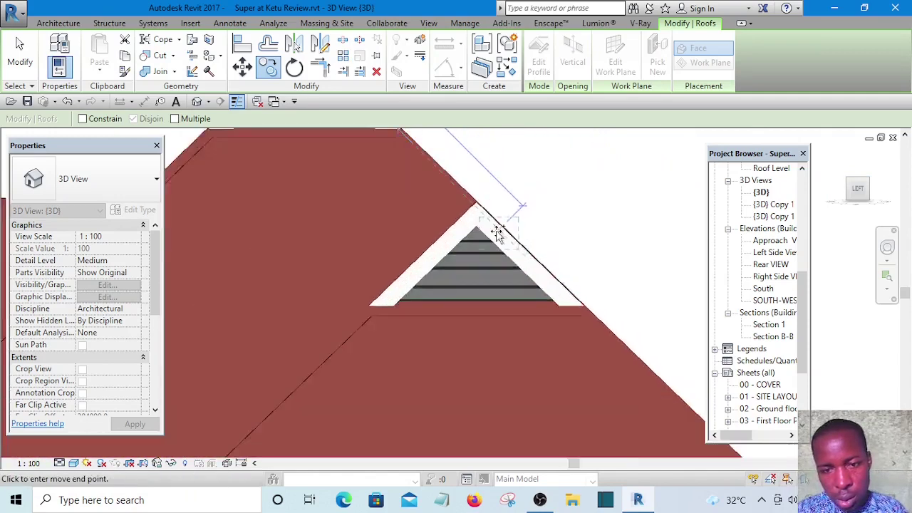
scroll(439, 158, up, 5)
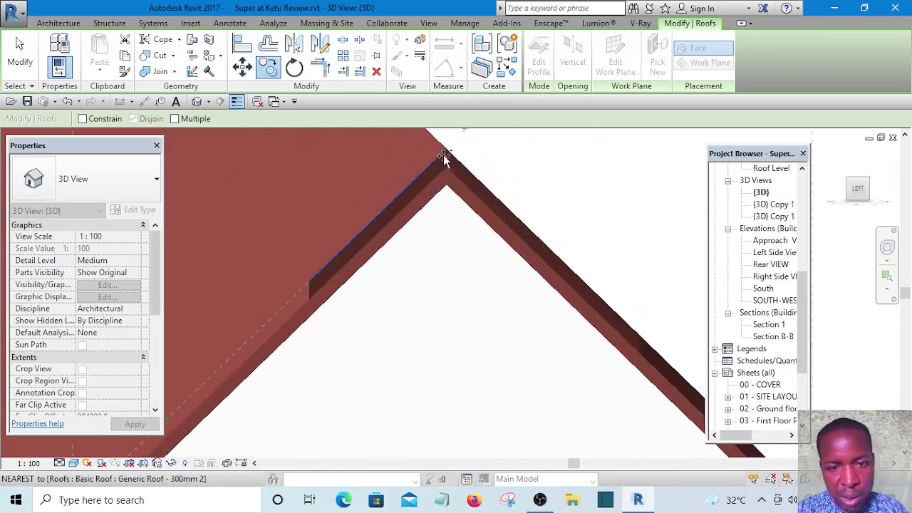
scroll(574, 231, up, 3)
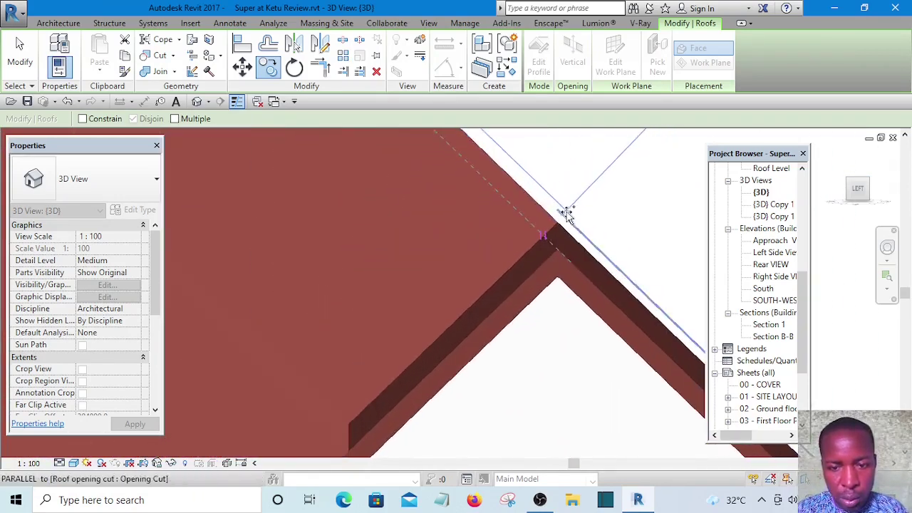
scroll(569, 213, down, 4)
scroll(570, 214, up, 1)
scroll(564, 234, up, 4)
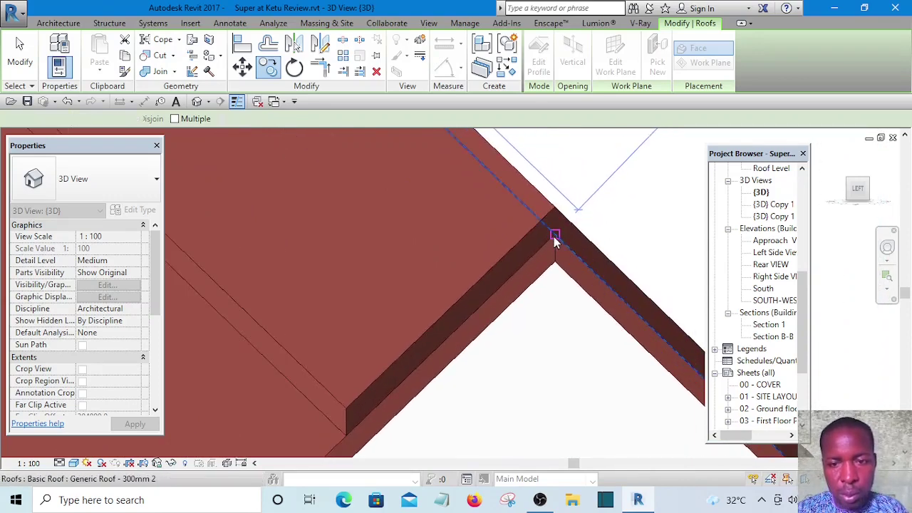
click(554, 237)
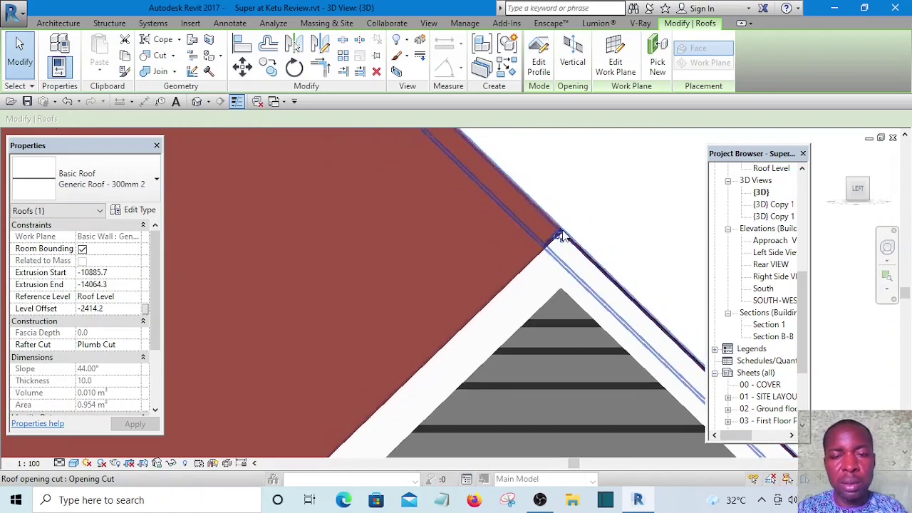
Extend the copied ridge cap along the lower ridge to its outer gable end, about 11970 mm overall
scroll(564, 234, down, 8)
shift+middle_drag(621, 258, 478, 313)
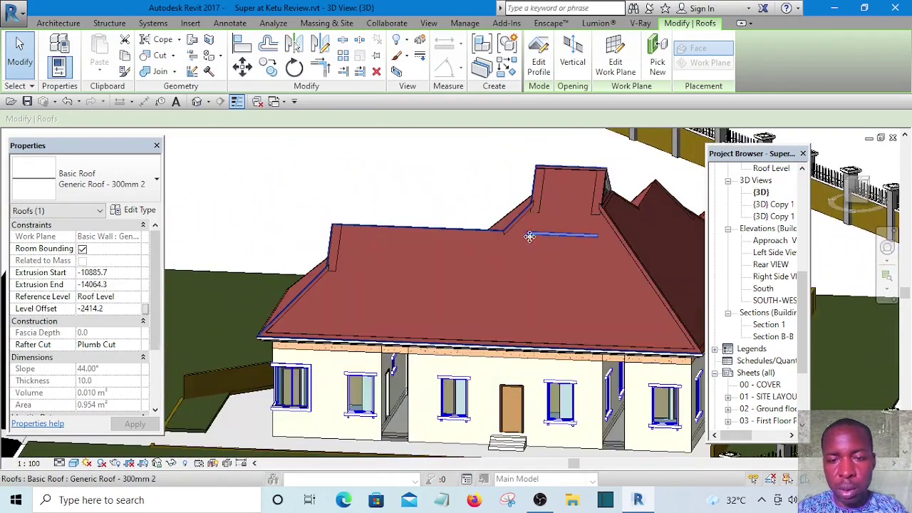
scroll(530, 236, up, 2)
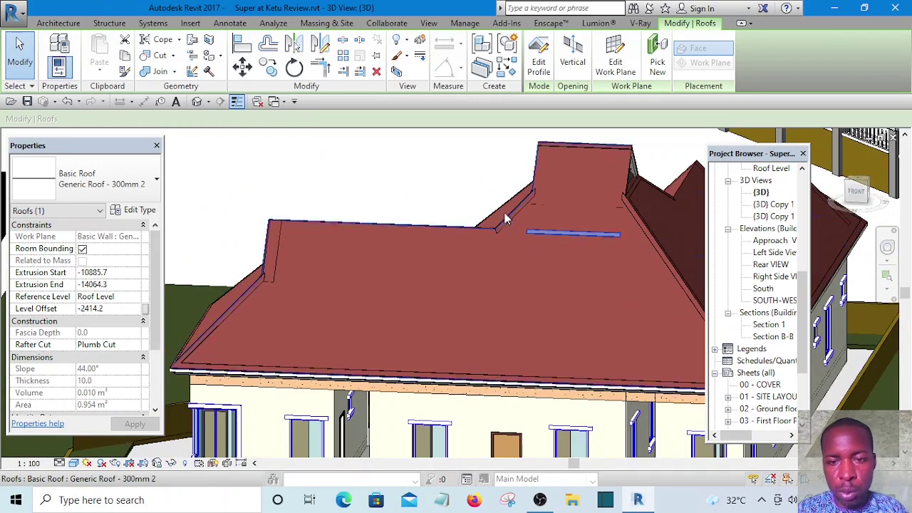
click(460, 185)
click(560, 233)
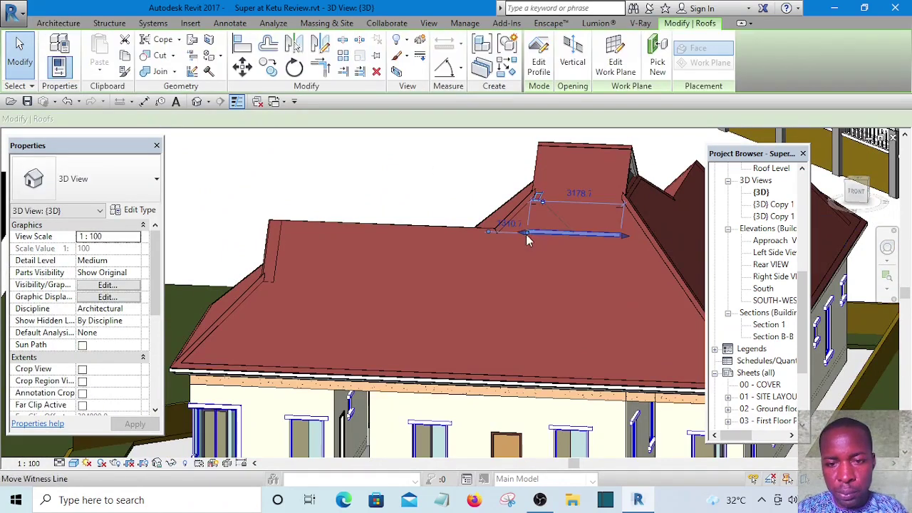
scroll(530, 234, up, 4)
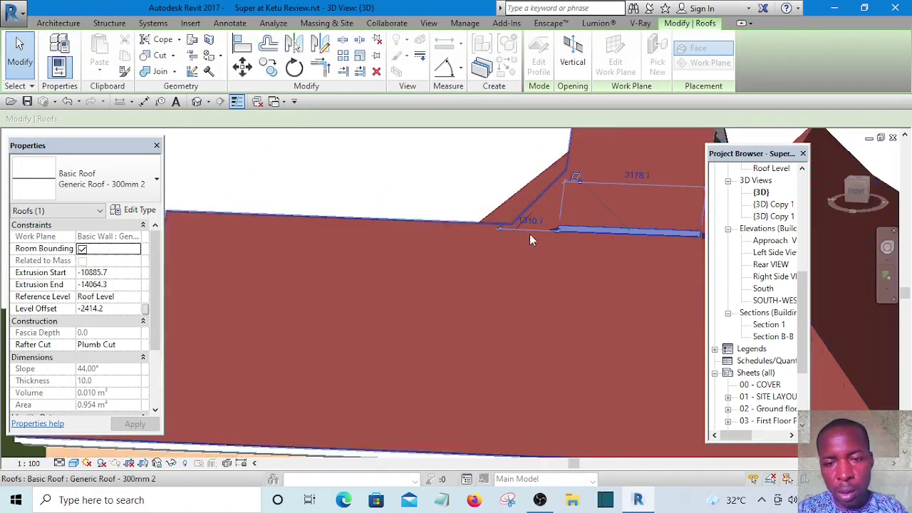
scroll(563, 229, up, 6)
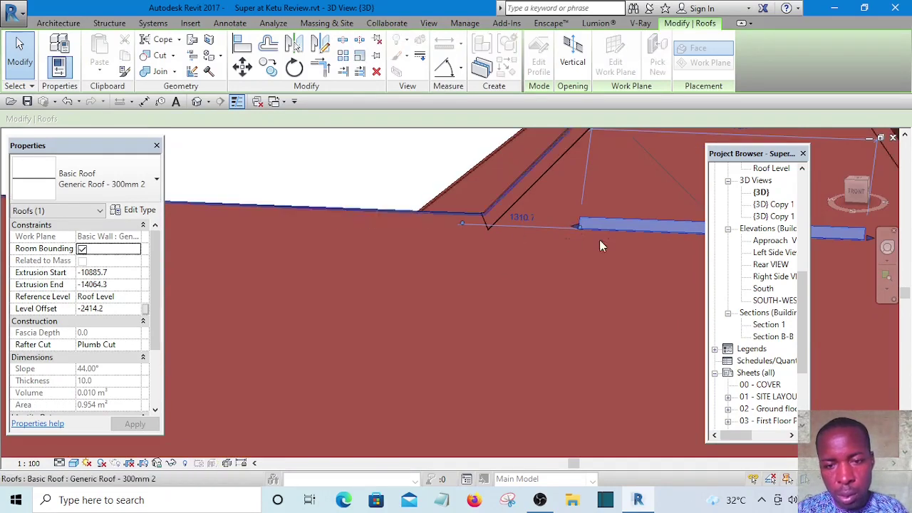
drag(561, 228, 504, 234)
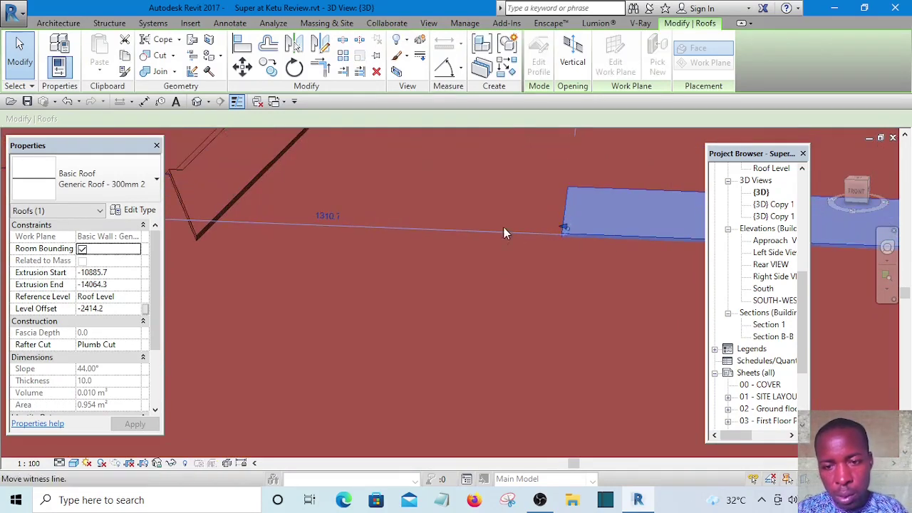
drag(574, 228, 225, 230)
scroll(659, 278, down, 6)
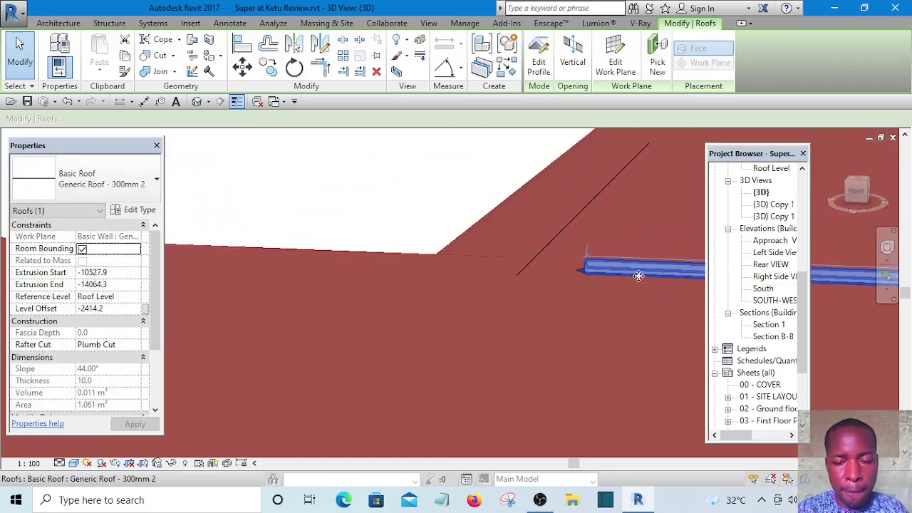
drag(580, 274, 246, 279)
scroll(686, 281, down, 4)
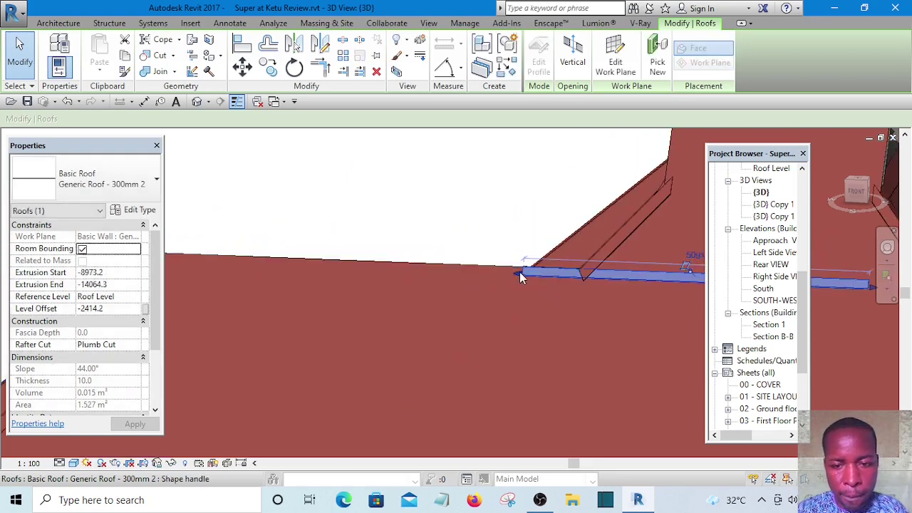
drag(499, 277, 211, 278)
middle_drag(468, 334, 811, 365)
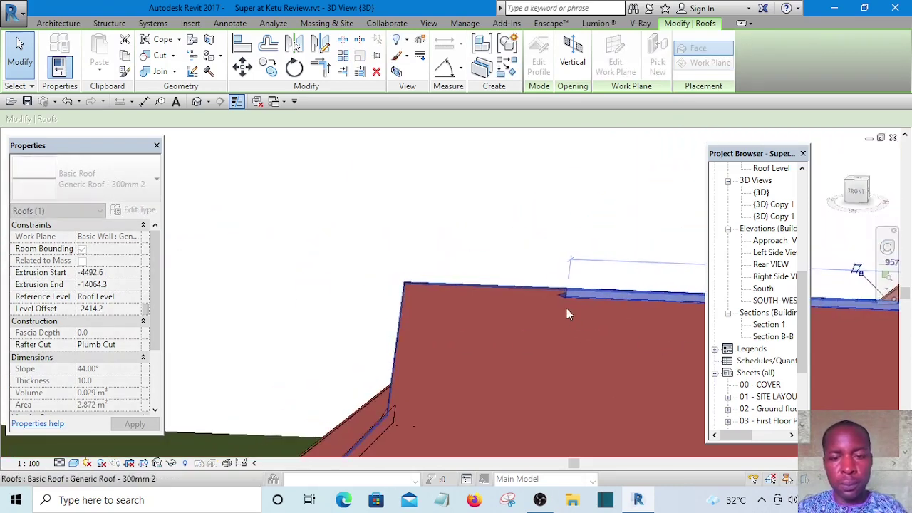
scroll(557, 295, up, 1)
drag(558, 295, 340, 299)
scroll(427, 271, down, 4)
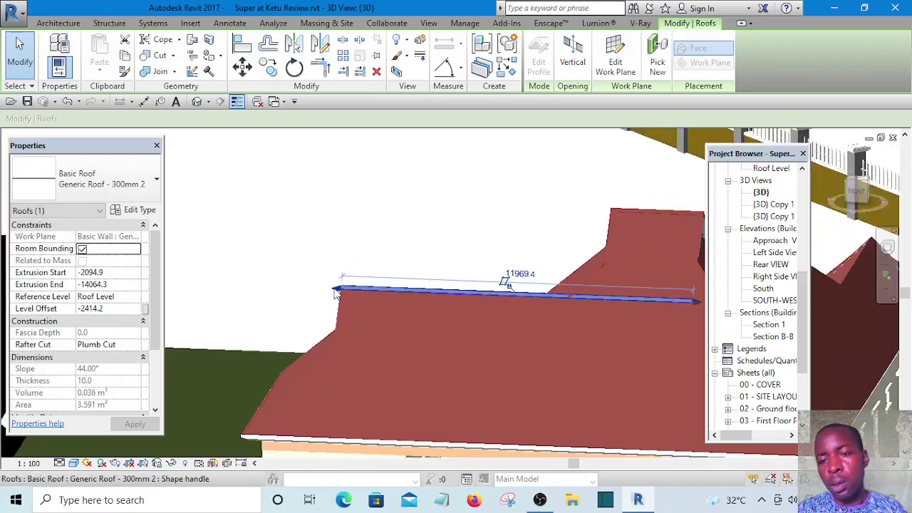
Shorten the copied cap's inner end to the hip junction in the top orientation, leaving it about 7800 mm long
shift+middle_drag(427, 262, 513, 335)
click(861, 184)
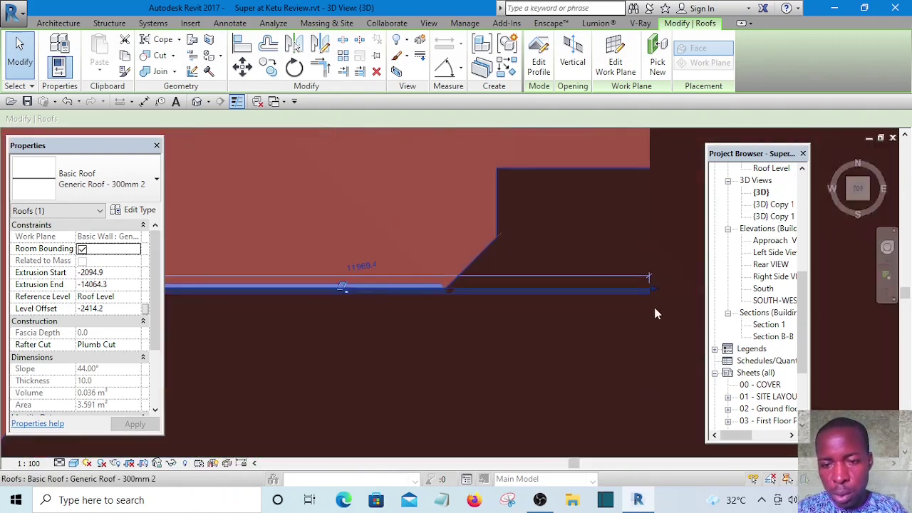
drag(654, 289, 547, 292)
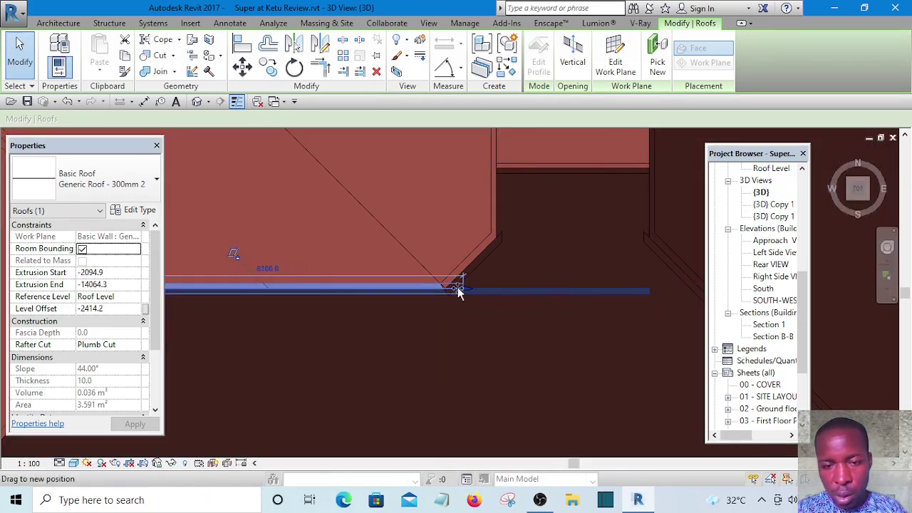
drag(459, 293, 452, 295)
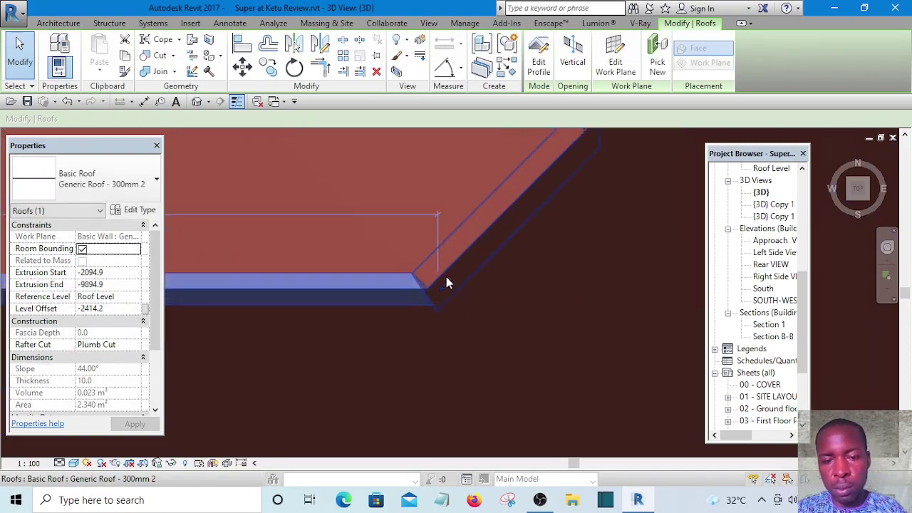
scroll(579, 289, down, 5)
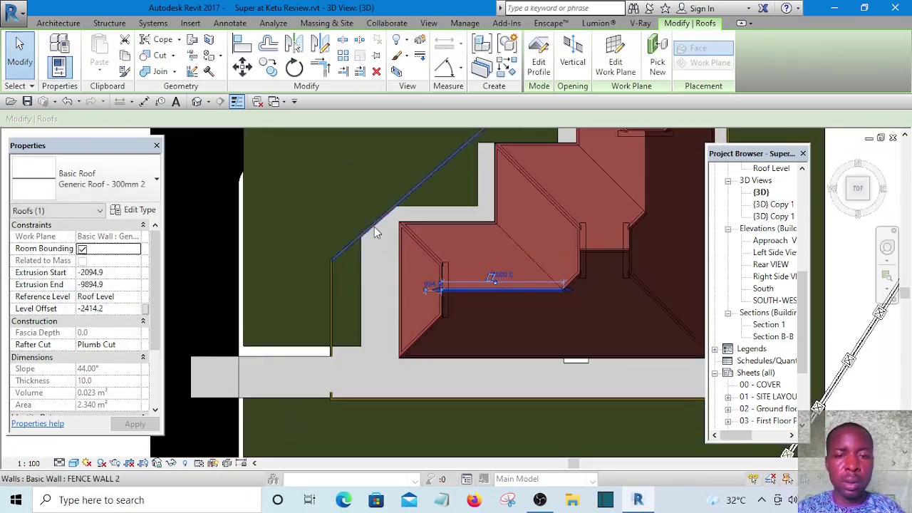
Copy the 7800 mm ridge cap in the top orientation onto the uncapped perpendicular ridge behind the middle louvred gable
shift+middle_drag(374, 226, 546, 298)
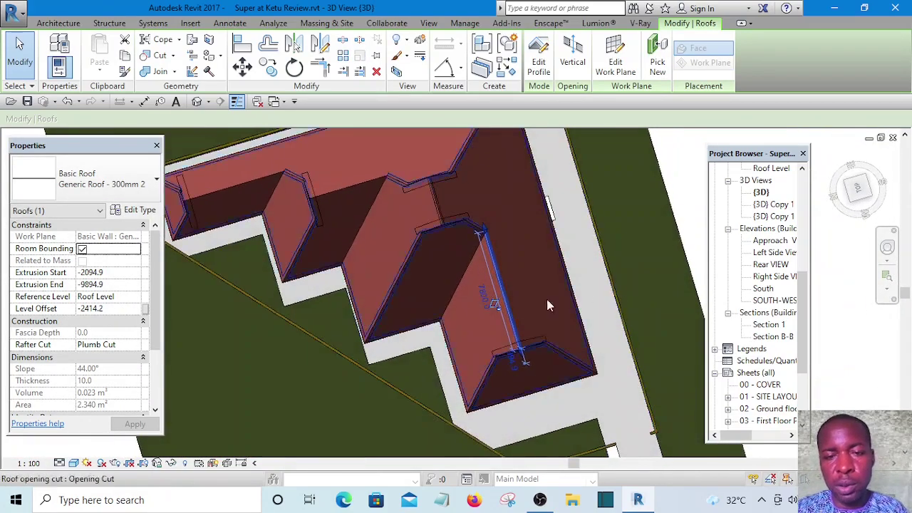
scroll(535, 308, down, 3)
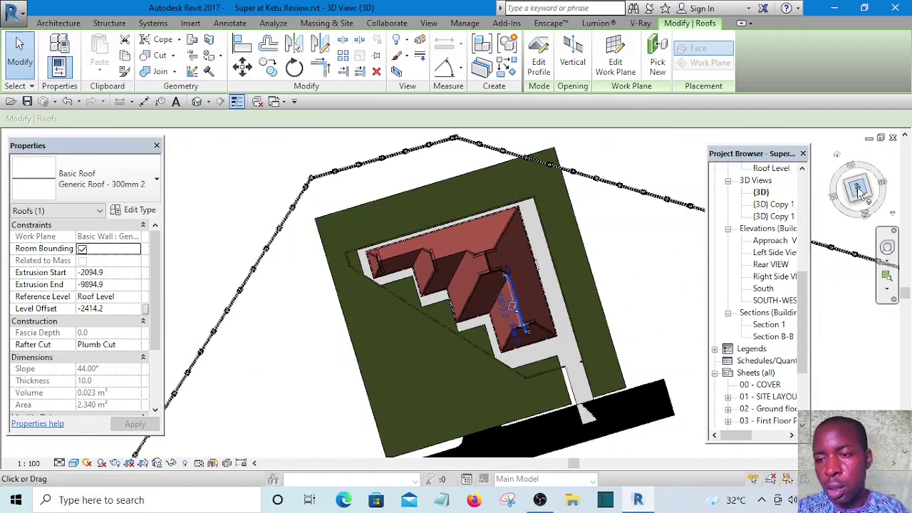
click(859, 189)
scroll(428, 297, up, 5)
scroll(420, 298, down, 1)
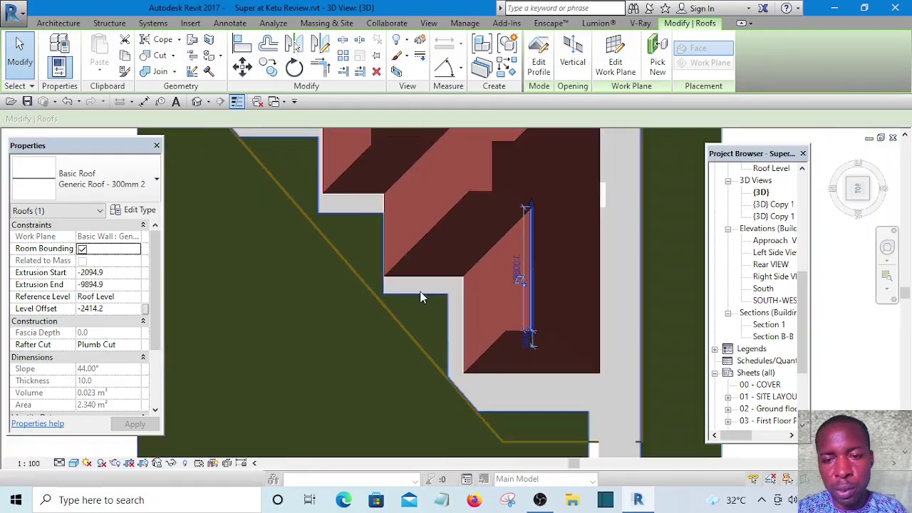
scroll(499, 326, down, 4)
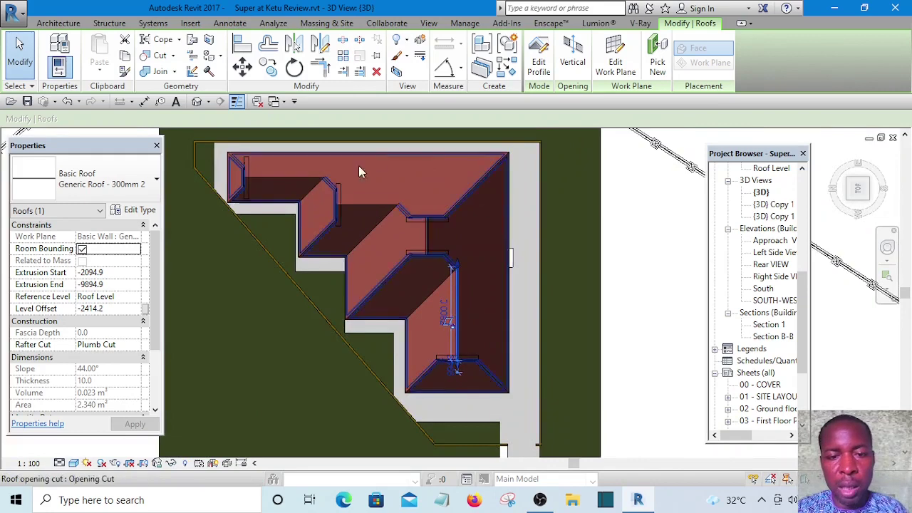
click(269, 68)
click(454, 312)
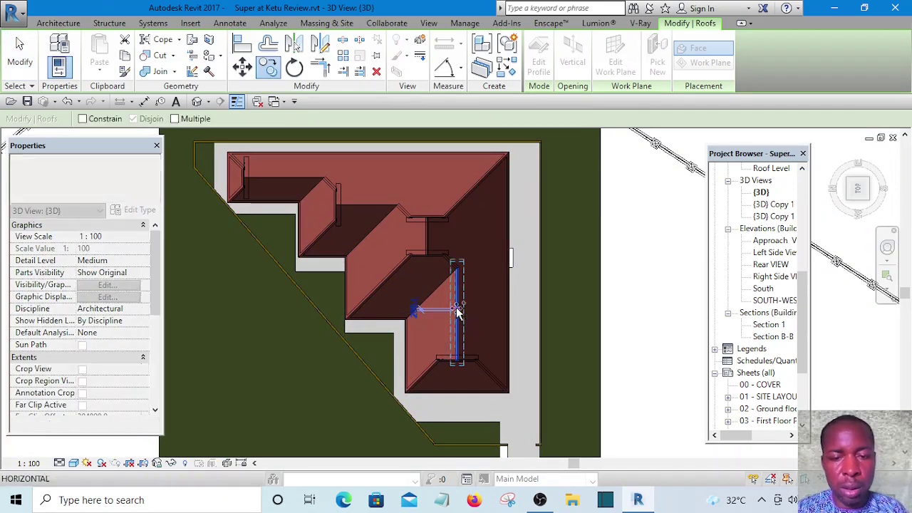
scroll(353, 178, up, 1)
scroll(356, 191, up, 1)
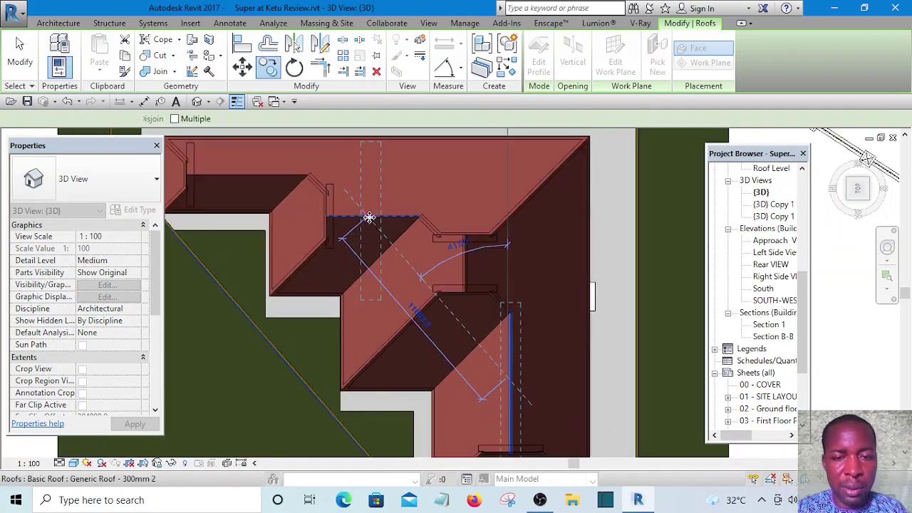
click(369, 217)
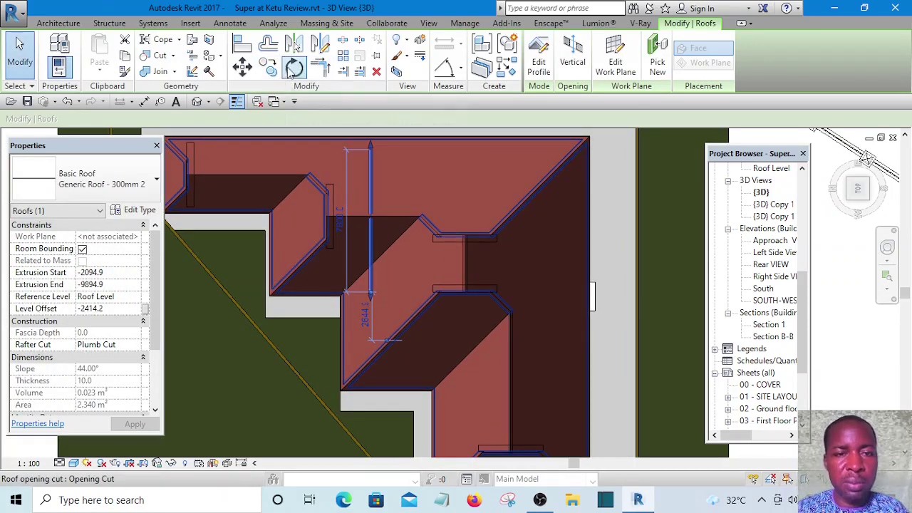
Rotate the copied ridge cap by 90 degrees so it runs parallel to the perpendicular ridge
click(294, 68)
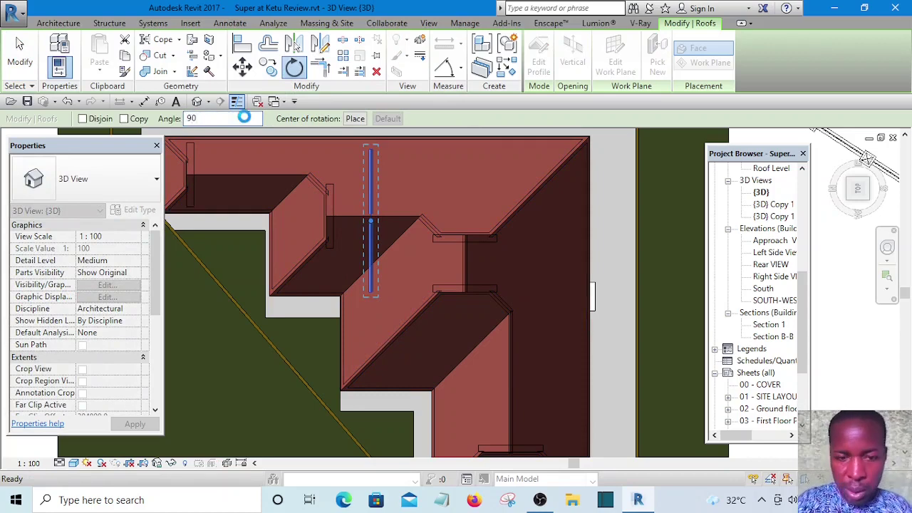
scroll(439, 262, up, 3)
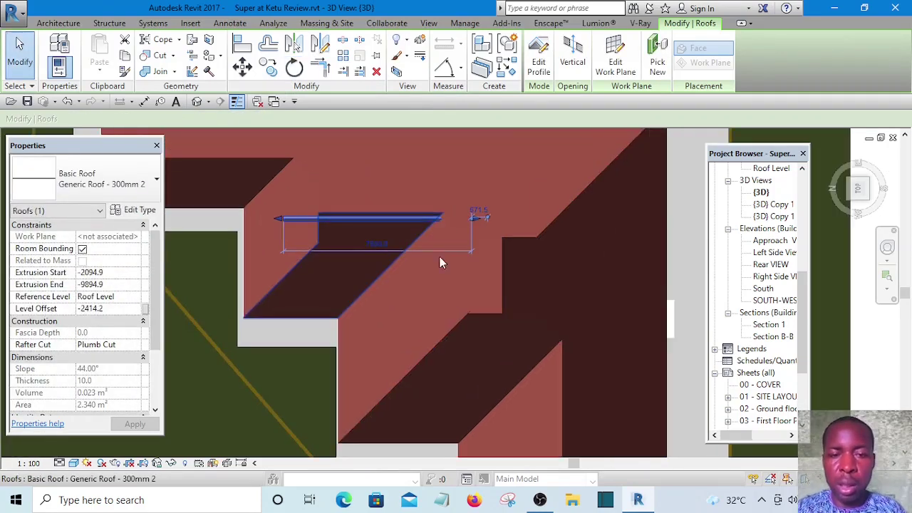
scroll(440, 263, down, 3)
Move the rotated ridge cap by its apex onto the apex of the middle louvred gable in the back orientation
shift+middle_drag(350, 346, 471, 371)
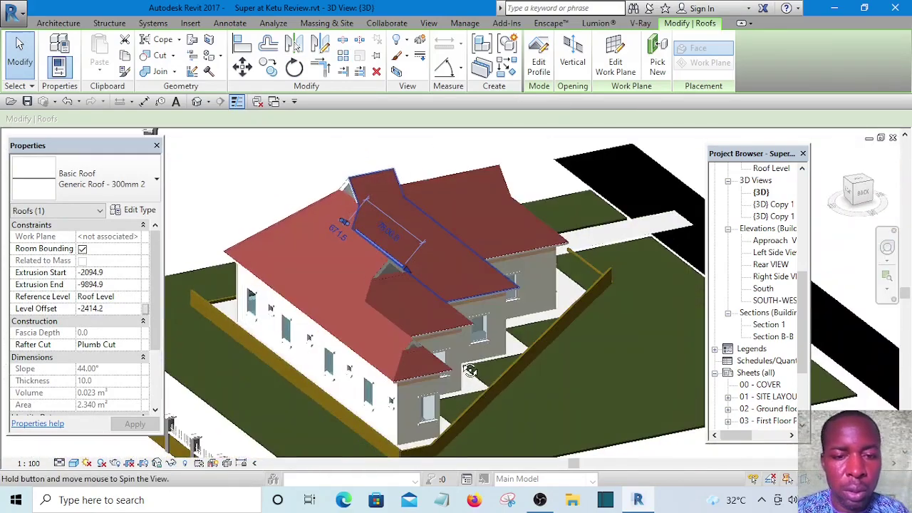
scroll(375, 244, up, 8)
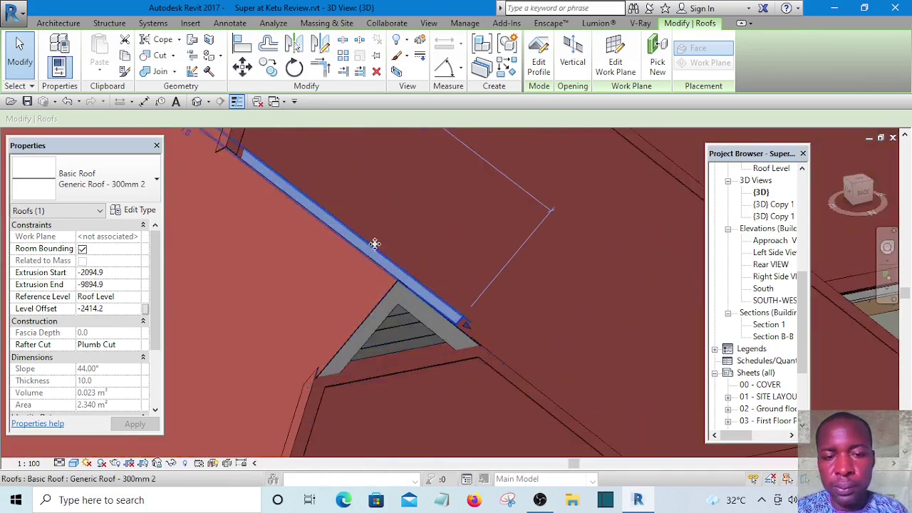
scroll(375, 244, down, 6)
mouse_move(478, 307)
shift+middle_down()
mouse_move(464, 293)
mouse_move(476, 290)
shift+middle_up()
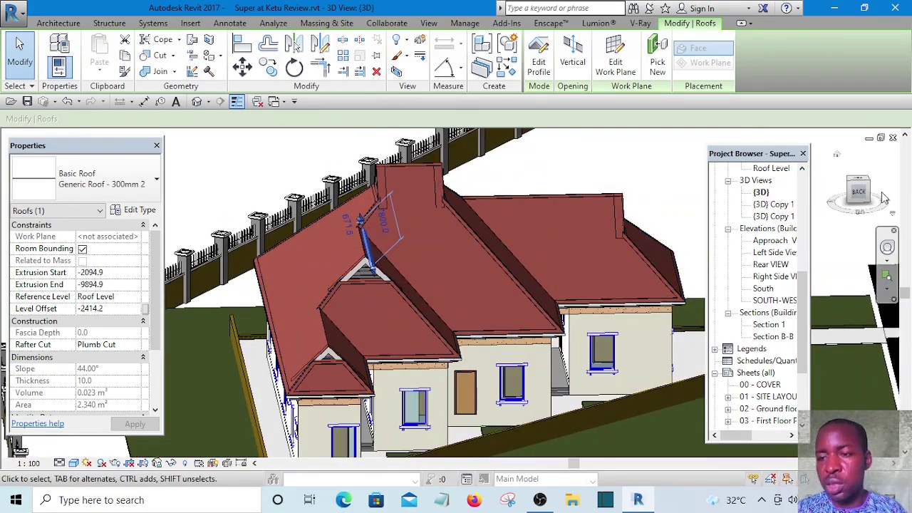
click(859, 191)
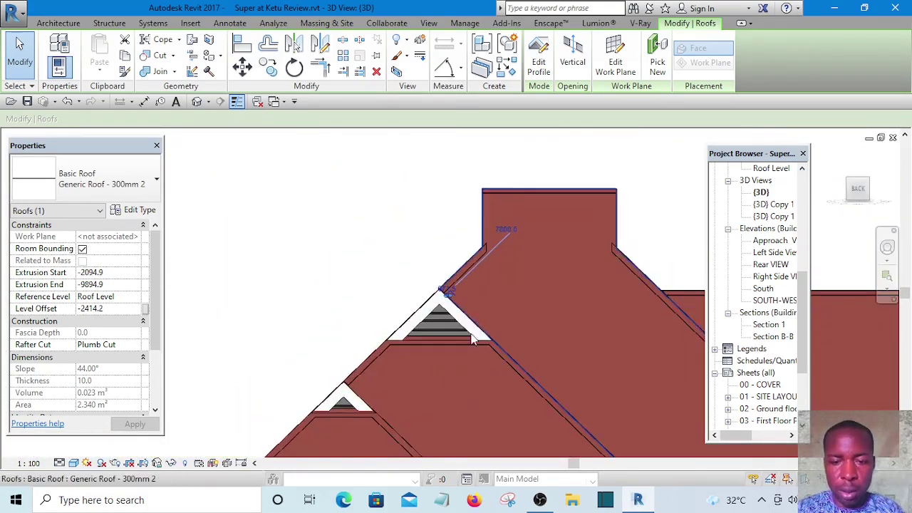
scroll(415, 288, up, 5)
scroll(389, 240, down, 6)
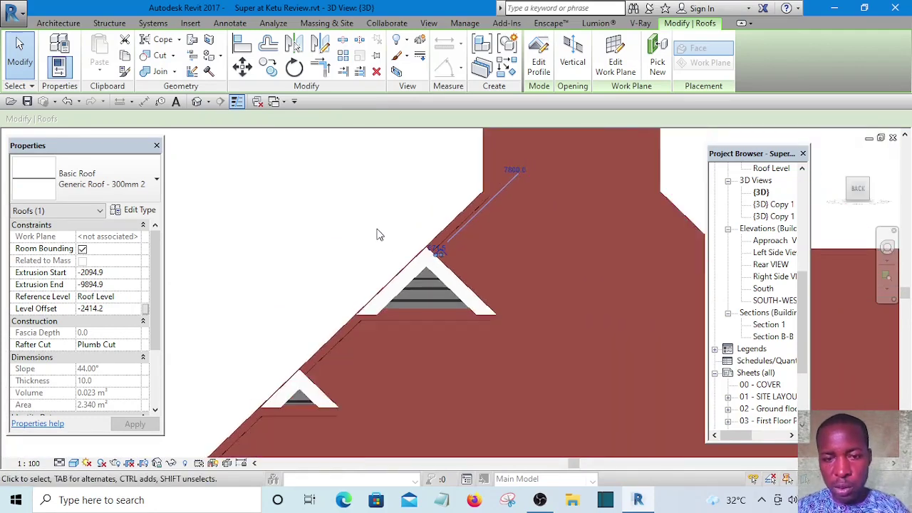
scroll(377, 232, up, 1)
scroll(378, 231, up, 3)
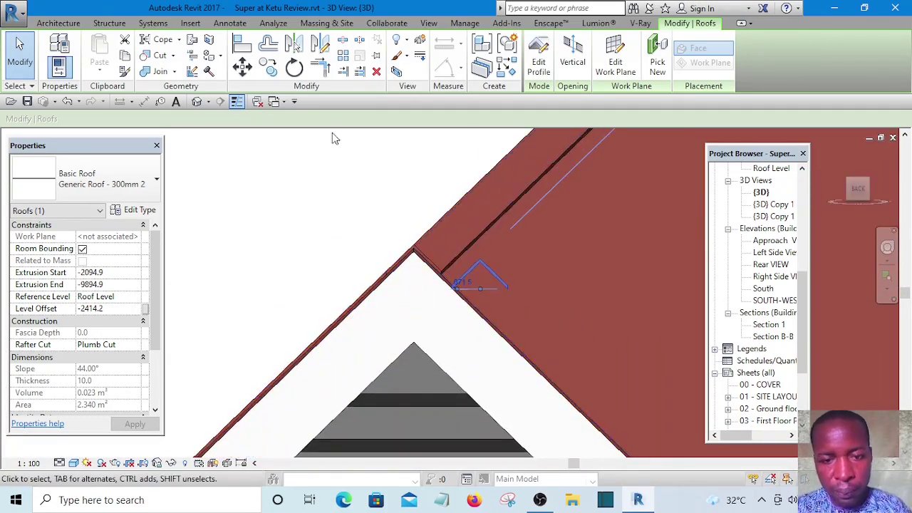
click(242, 67)
scroll(481, 293, up, 6)
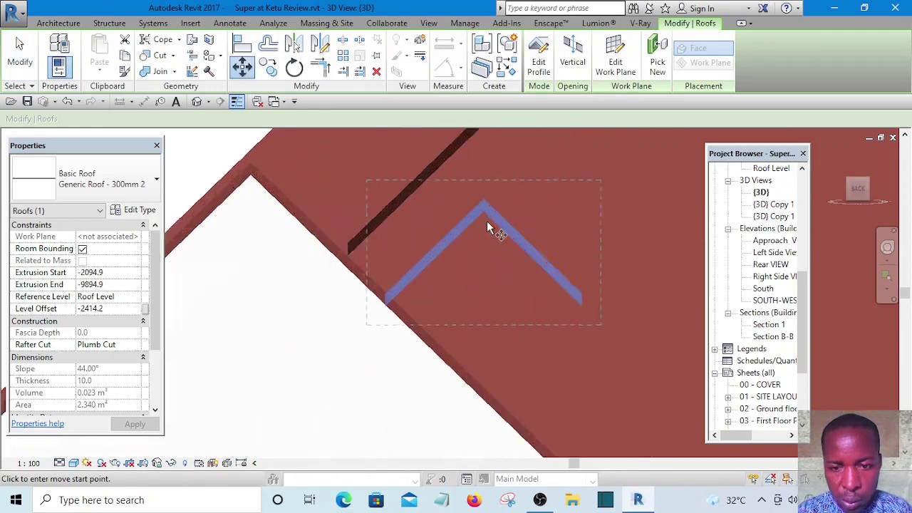
click(484, 211)
scroll(541, 277, down, 3)
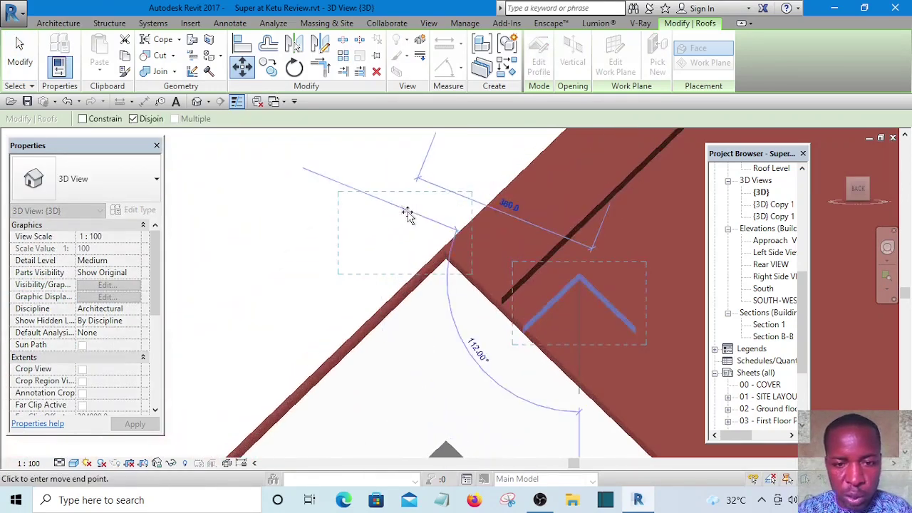
scroll(464, 295, up, 4)
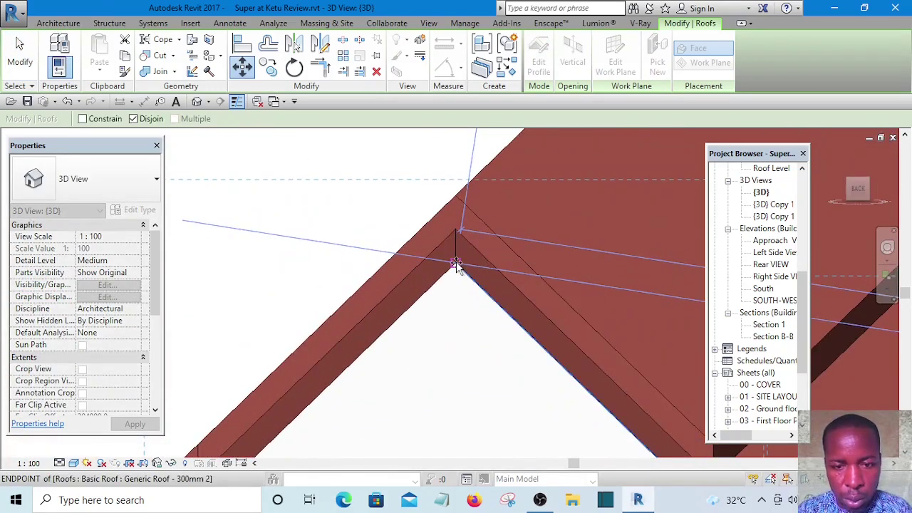
scroll(457, 238, down, 4)
scroll(457, 242, up, 5)
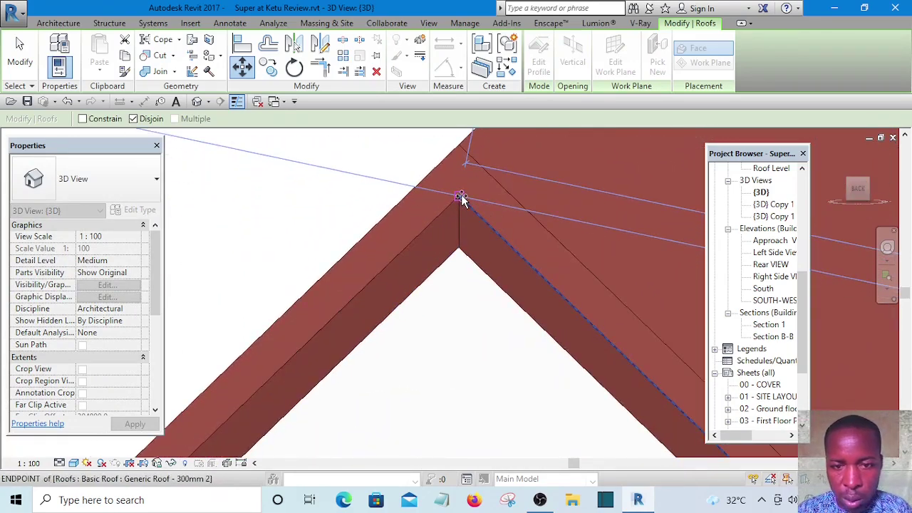
click(462, 197)
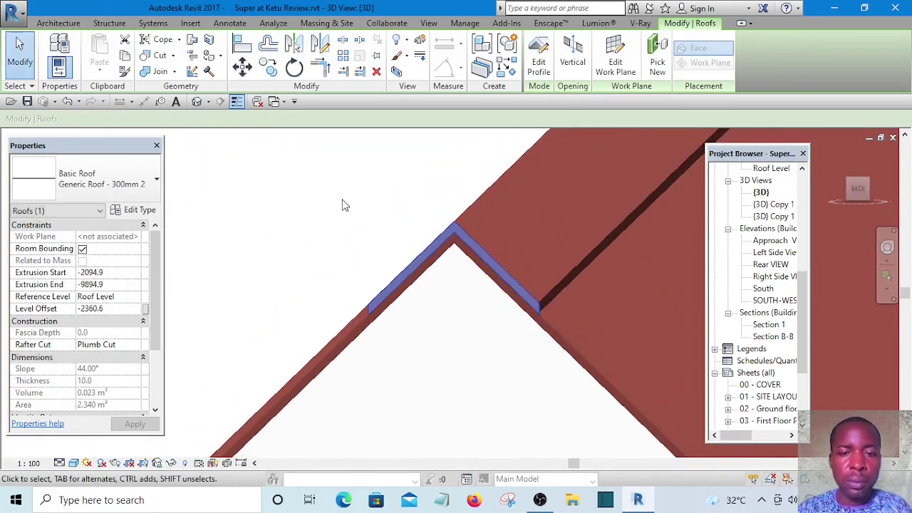
Shorten the rotated cap's outer end to the louvred gable's face, at an extrusion end of about -8446
shift+middle_drag(224, 138, 329, 259)
scroll(330, 259, down, 8)
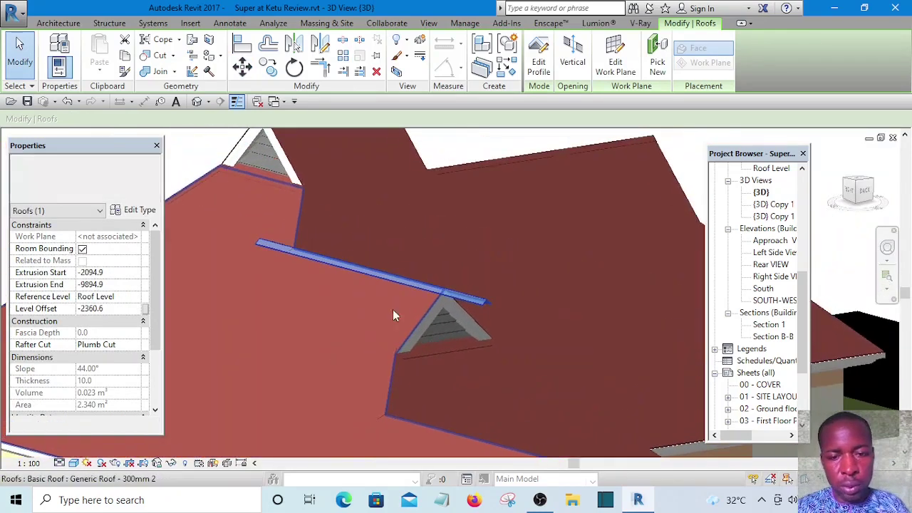
shift+middle_drag(376, 307, 444, 370)
scroll(468, 299, up, 3)
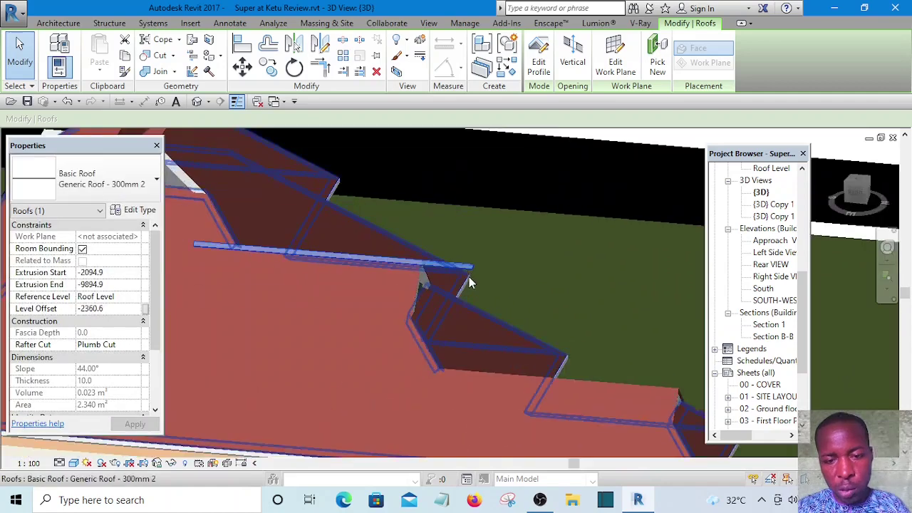
scroll(499, 202, down, 10)
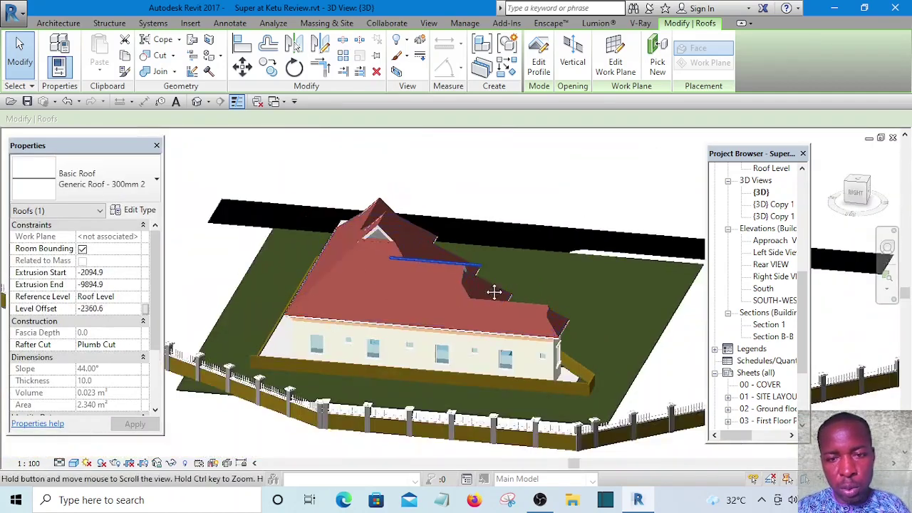
click(512, 173)
scroll(474, 286, up, 4)
click(474, 286)
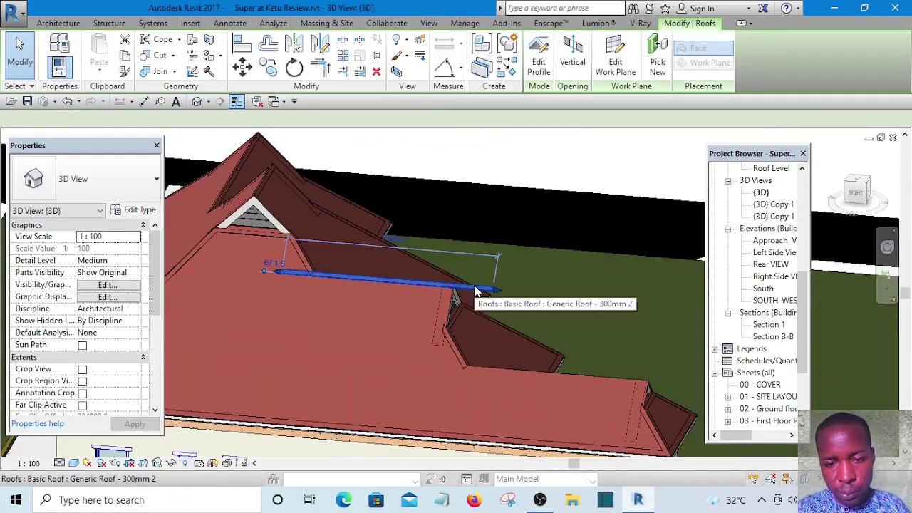
scroll(489, 289, up, 3)
drag(503, 298, 394, 281)
middle_drag(399, 305, 528, 313)
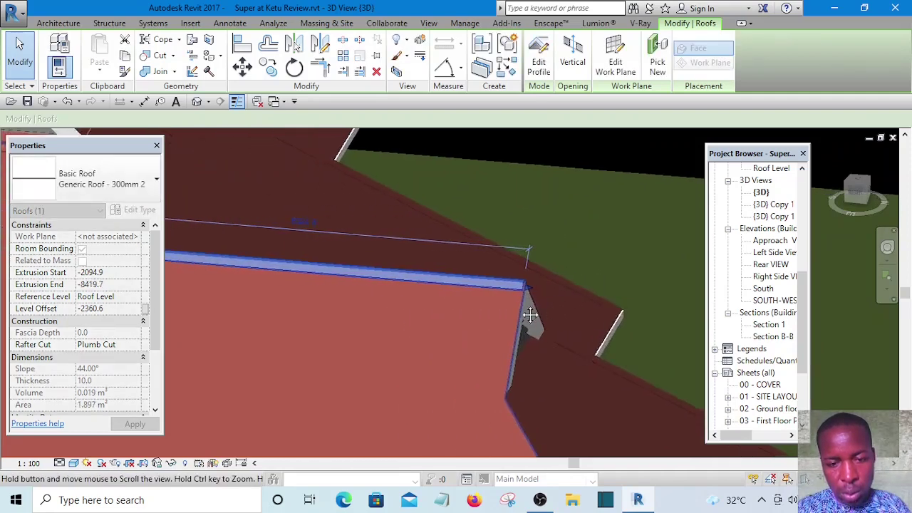
scroll(526, 283, up, 4)
scroll(527, 280, up, 1)
drag(528, 279, 549, 282)
scroll(563, 271, down, 7)
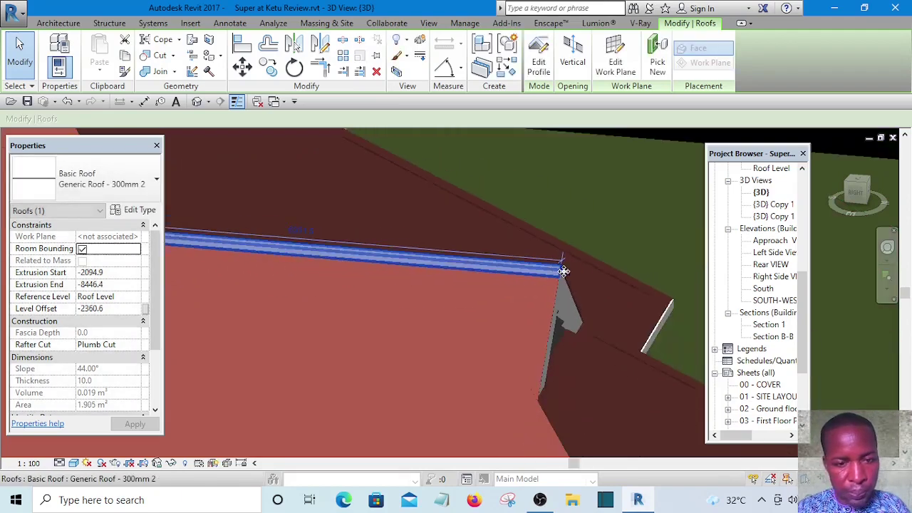
Shorten the cap's inner end to the hip junction, leaving it about 5385 mm long
scroll(324, 249, up, 4)
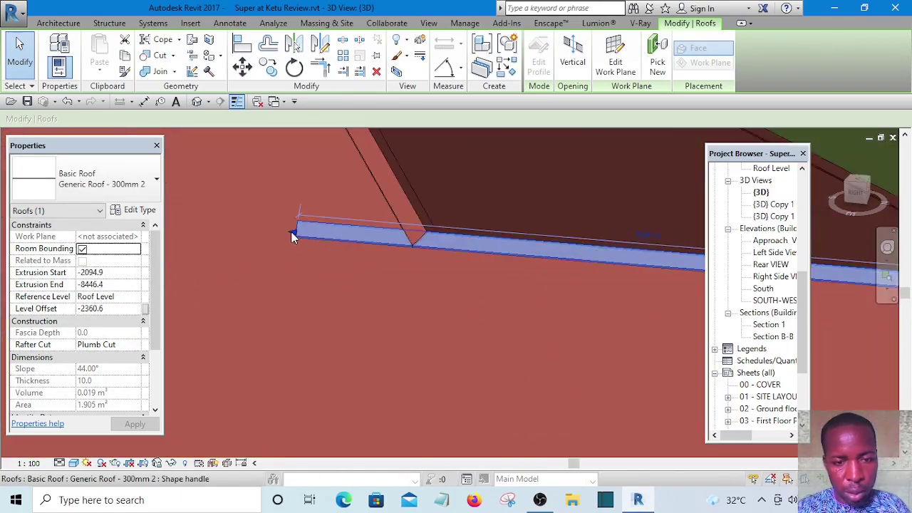
drag(292, 237, 409, 242)
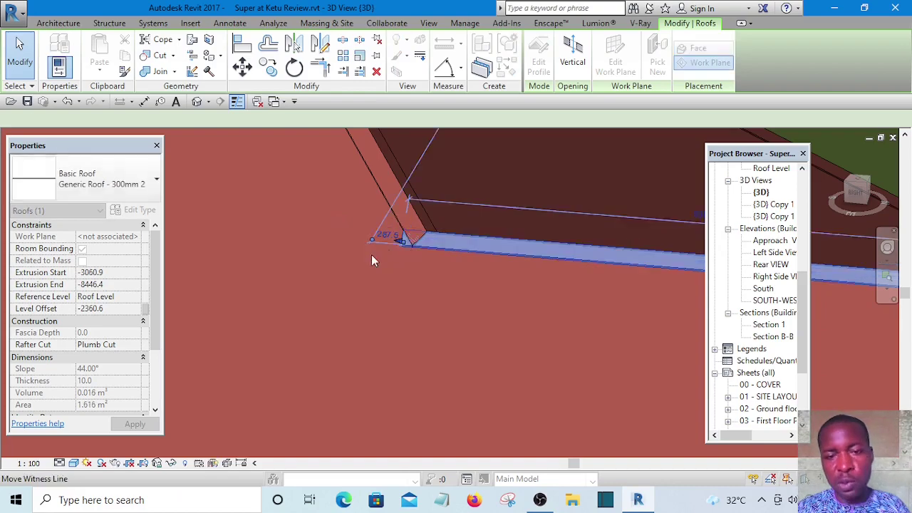
scroll(327, 250, down, 8)
Copy the 5385 mm ridge cap from its hip junction to the start of the next lower ridge in the right orientation
shift+middle_drag(327, 251, 489, 342)
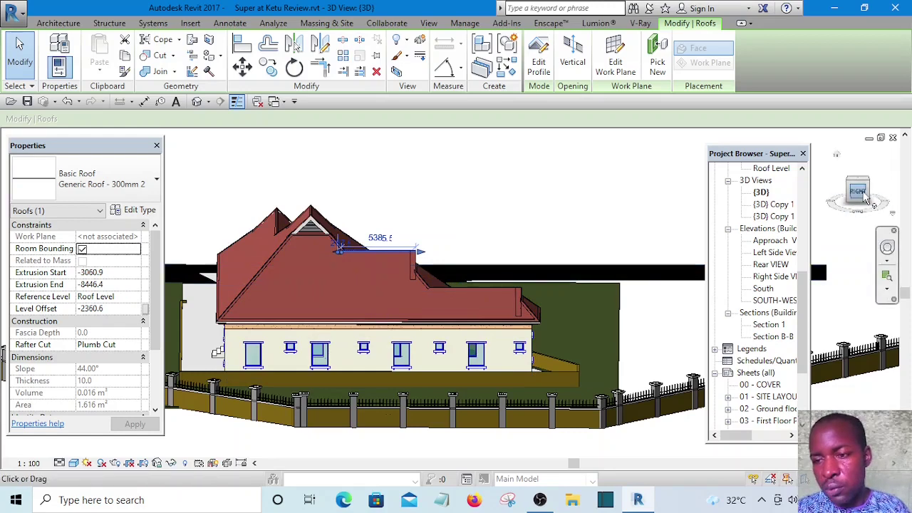
click(863, 195)
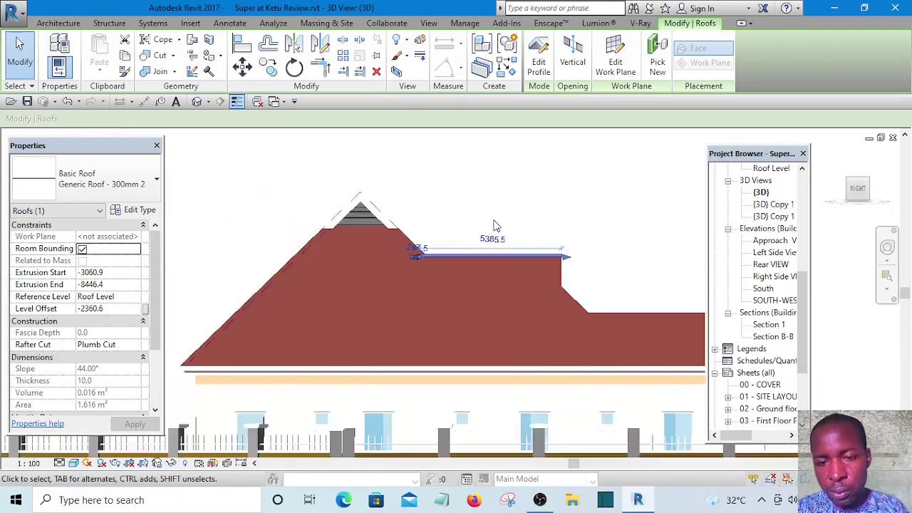
click(273, 71)
scroll(322, 219, up, 6)
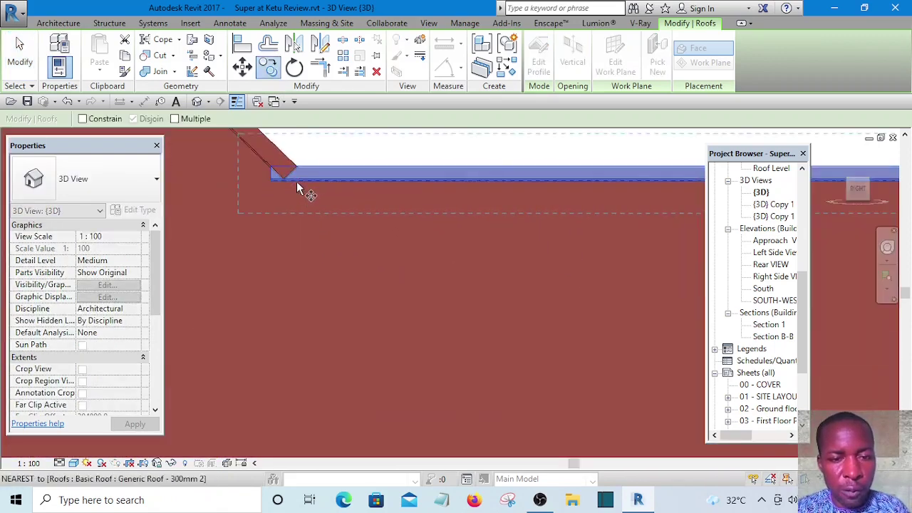
click(297, 181)
scroll(342, 243, down, 5)
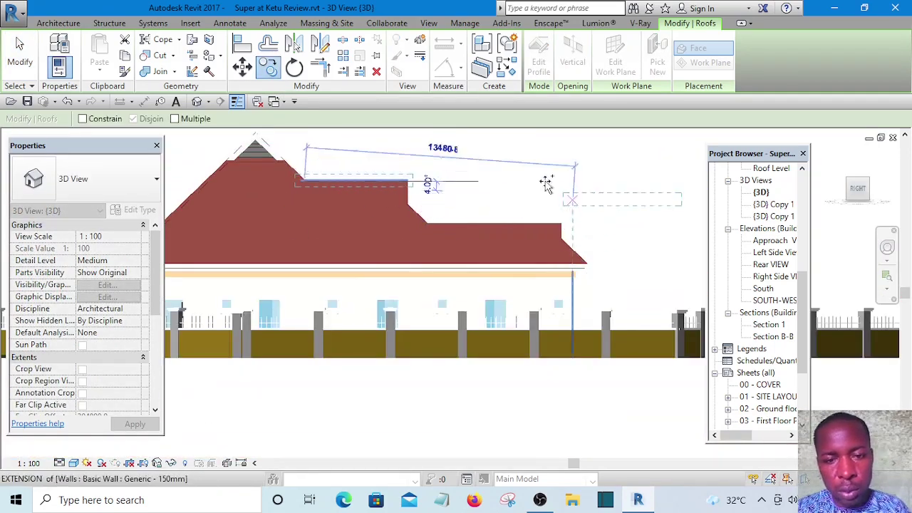
scroll(434, 219, up, 6)
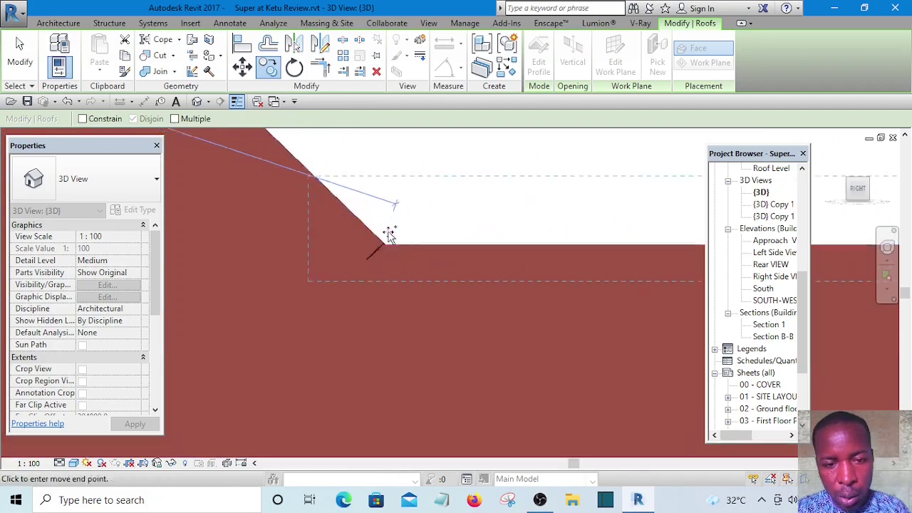
scroll(378, 251, up, 3)
click(385, 254)
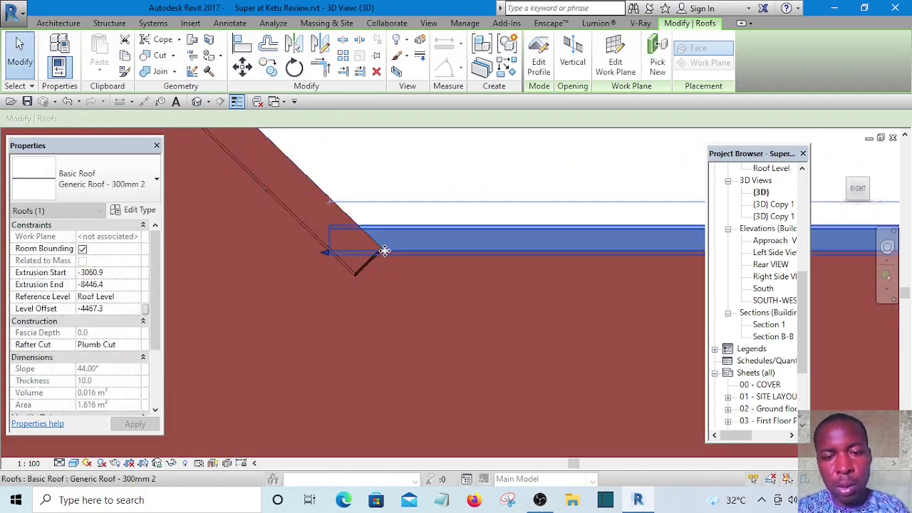
scroll(382, 251, down, 5)
shift+middle_drag(595, 234, 427, 271)
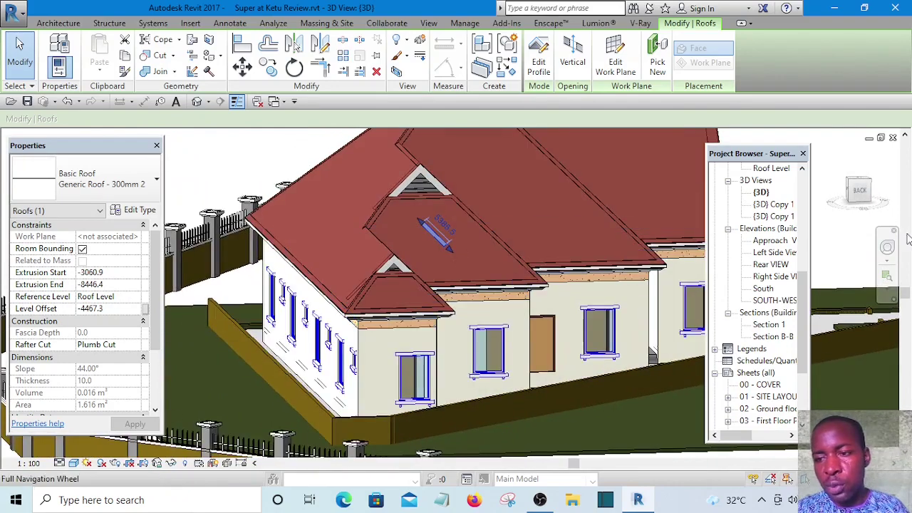
Move the copied ridge cap by its apex onto the apex of the smaller, lower louvred gable in the back orientation
click(863, 200)
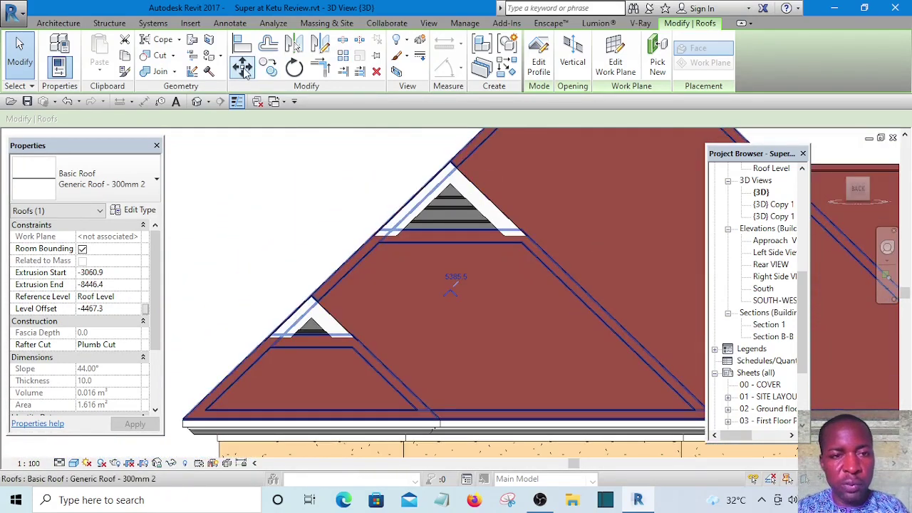
click(242, 68)
scroll(444, 295, down, 2)
scroll(475, 297, up, 8)
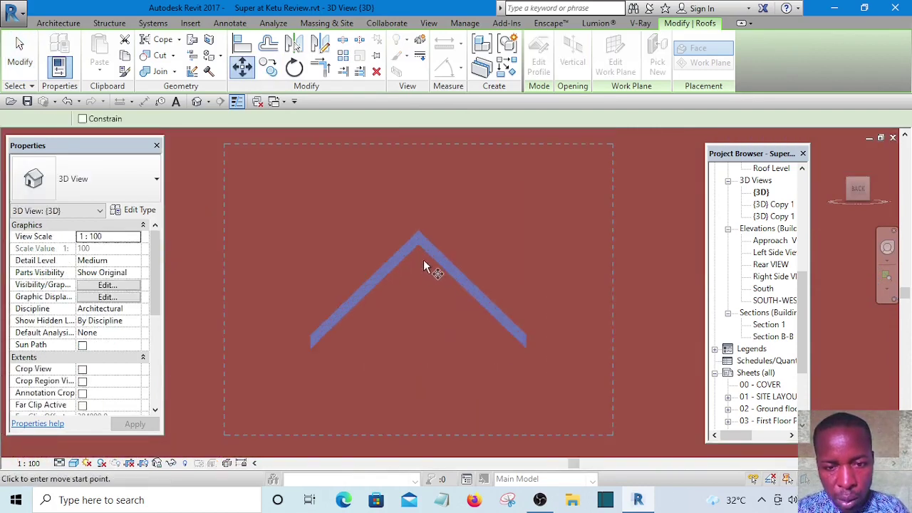
scroll(422, 255, up, 2)
click(416, 236)
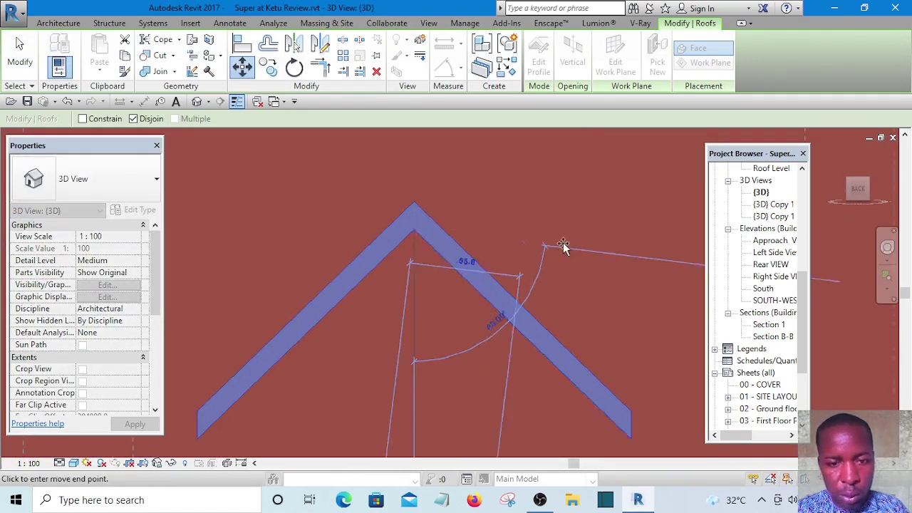
scroll(592, 228, down, 2)
scroll(599, 214, up, 6)
scroll(376, 205, up, 5)
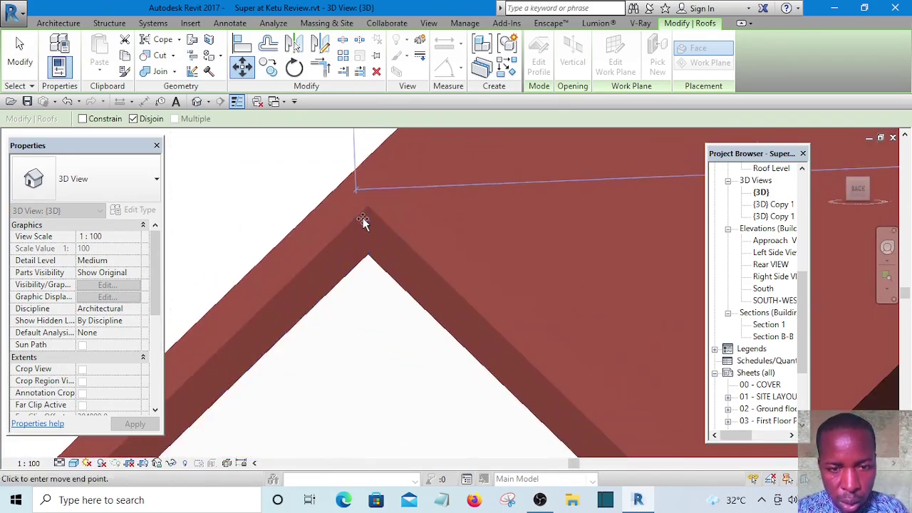
click(366, 208)
scroll(366, 210, down, 6)
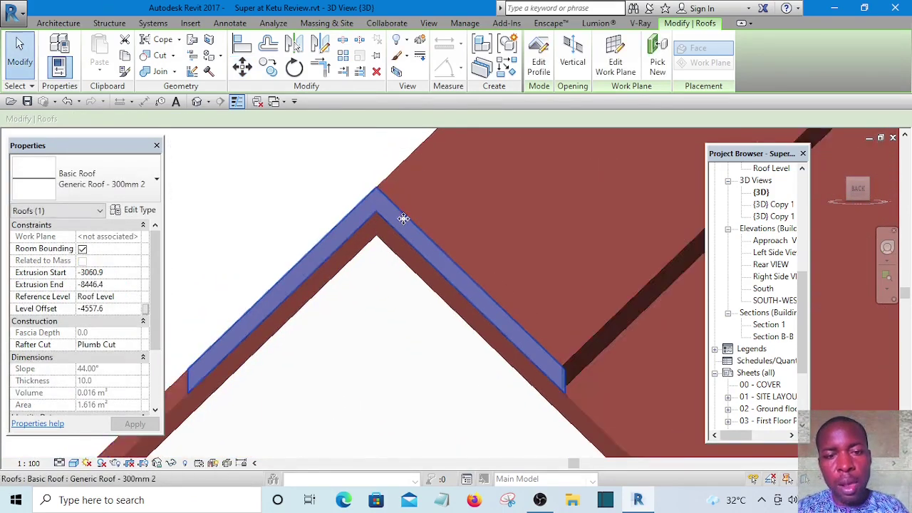
Extend the moved cap's outer end to the lower louvred gable's face in the right orientation, making it about 6902 mm long
shift+middle_drag(362, 236, 447, 298)
scroll(405, 274, down, 3)
shift+middle_drag(380, 278, 442, 250)
scroll(457, 218, up, 3)
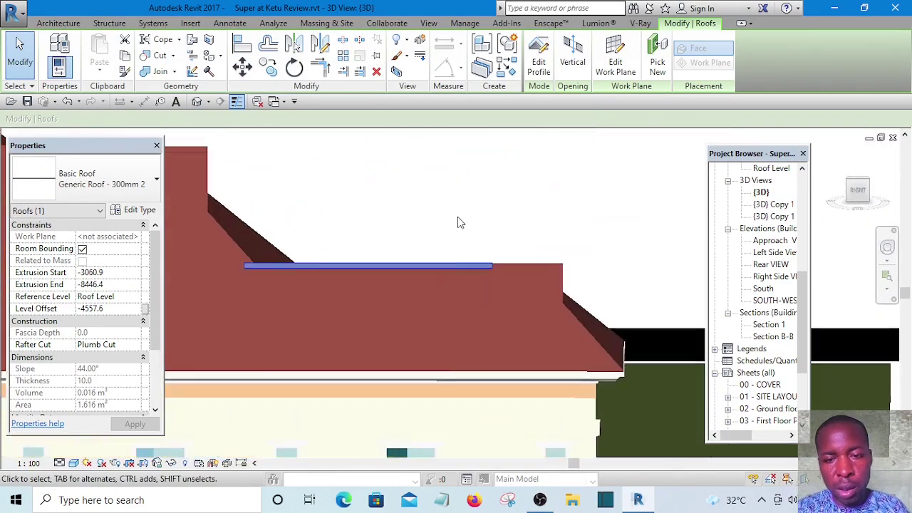
click(459, 217)
scroll(463, 264, up, 1)
click(466, 267)
scroll(499, 269, up, 3)
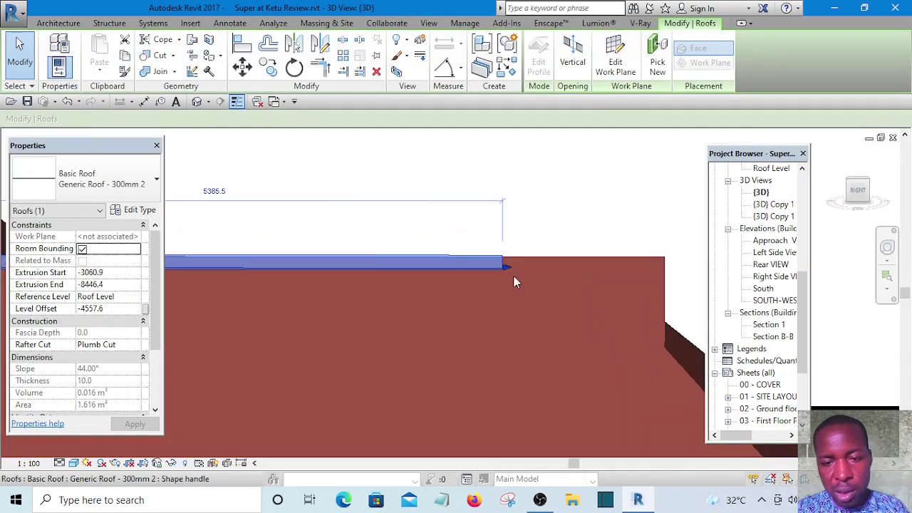
drag(507, 268, 673, 263)
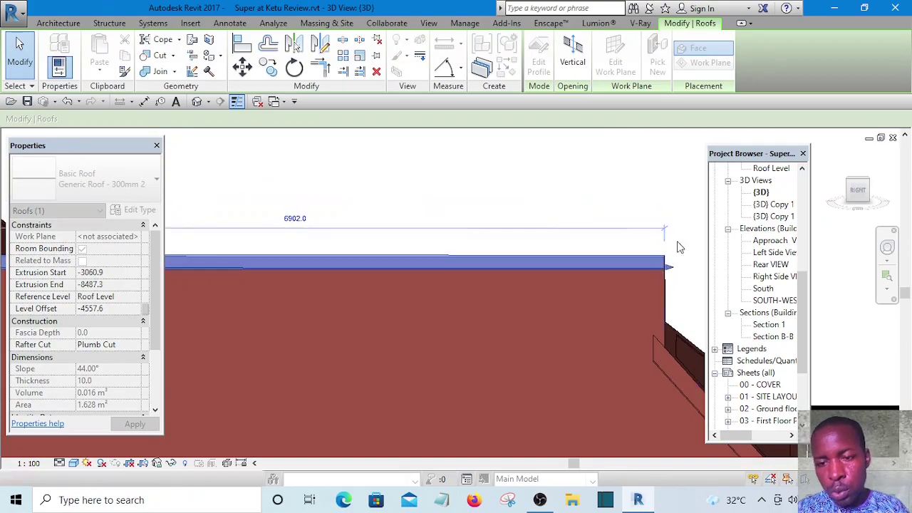
key(Escape)
Return to an overall view of the house from its front and save the project
scroll(609, 235, down, 4)
shift+middle_drag(615, 214, 447, 336)
scroll(569, 286, up, 1)
scroll(421, 273, down, 3)
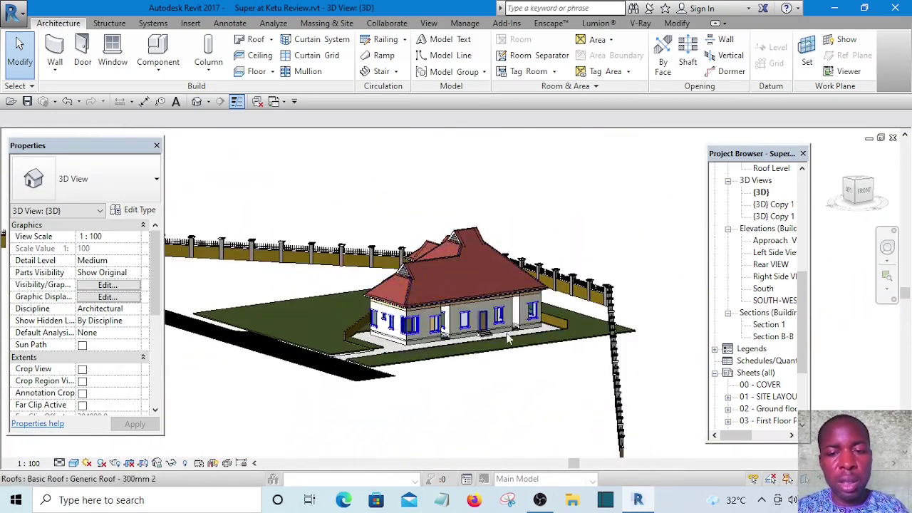
shift+middle_drag(520, 345, 512, 331)
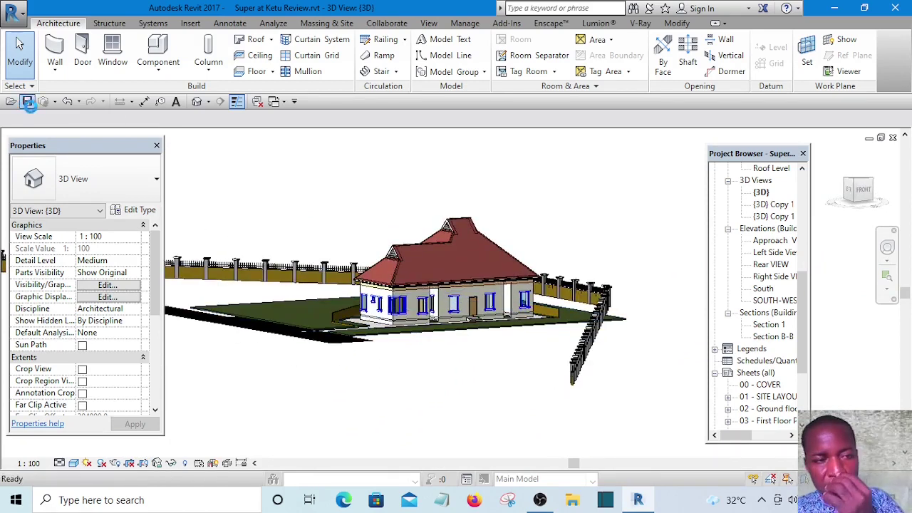
click(27, 101)
click(475, 201)
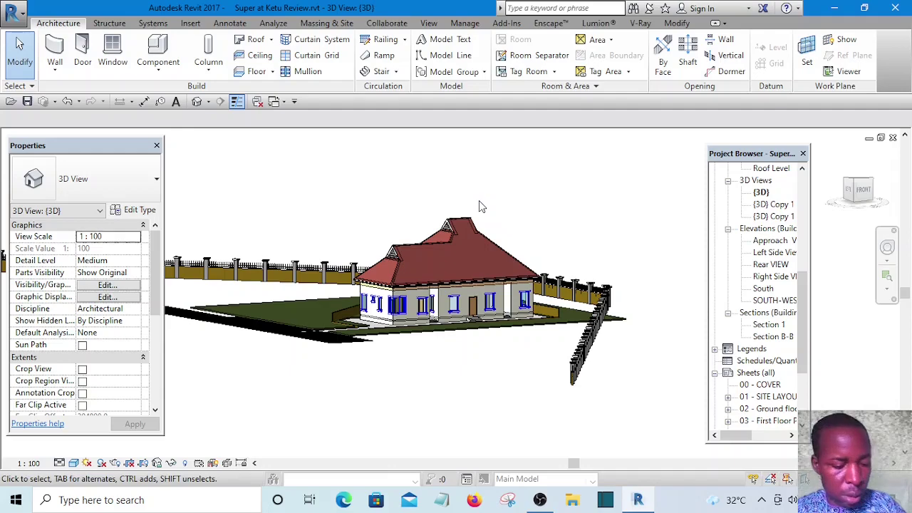
Examine the roof's ridge, hip and eave trims around both louvred gables from the front-left side
shift+middle_drag(452, 208, 556, 305)
scroll(489, 348, up, 2)
middle_drag(491, 350, 487, 407)
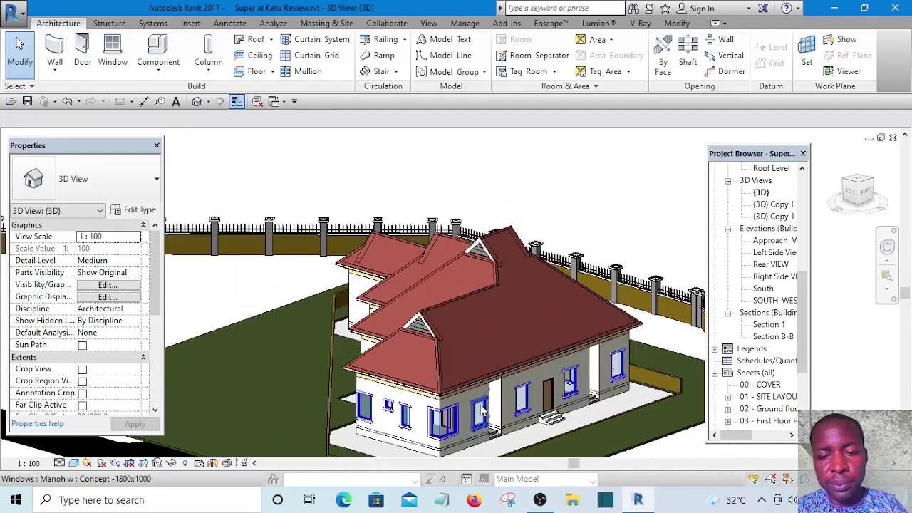
scroll(489, 407, up, 1)
scroll(499, 410, down, 5)
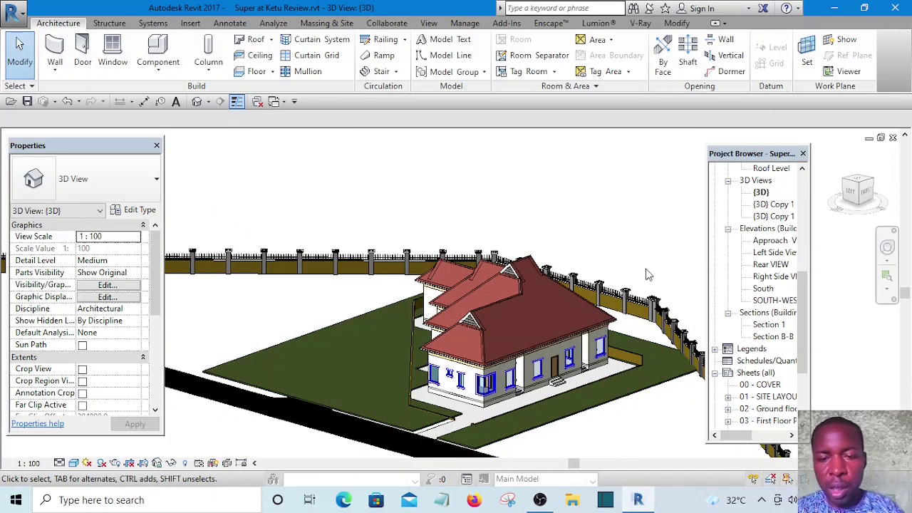
shift+middle_drag(646, 269, 624, 244)
scroll(625, 245, up, 2)
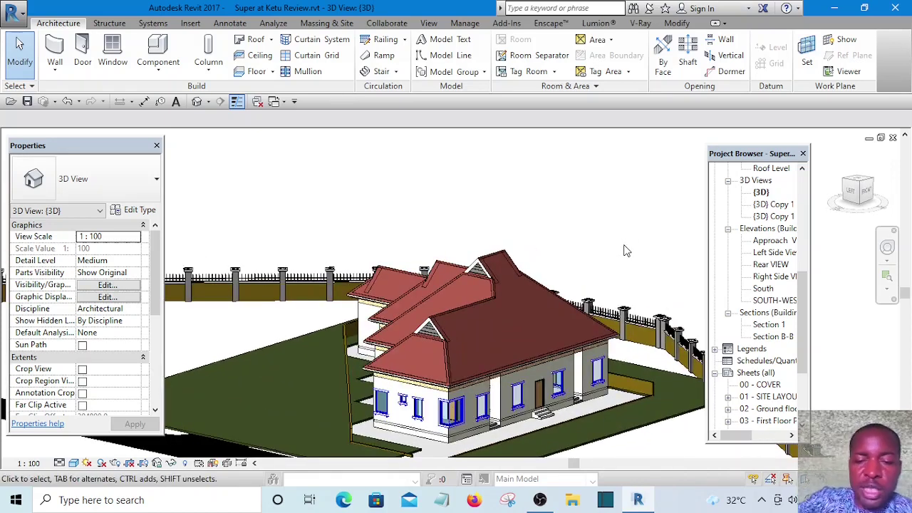
shift+middle_drag(609, 264, 620, 248)
scroll(598, 255, up, 2)
scroll(599, 256, up, 2)
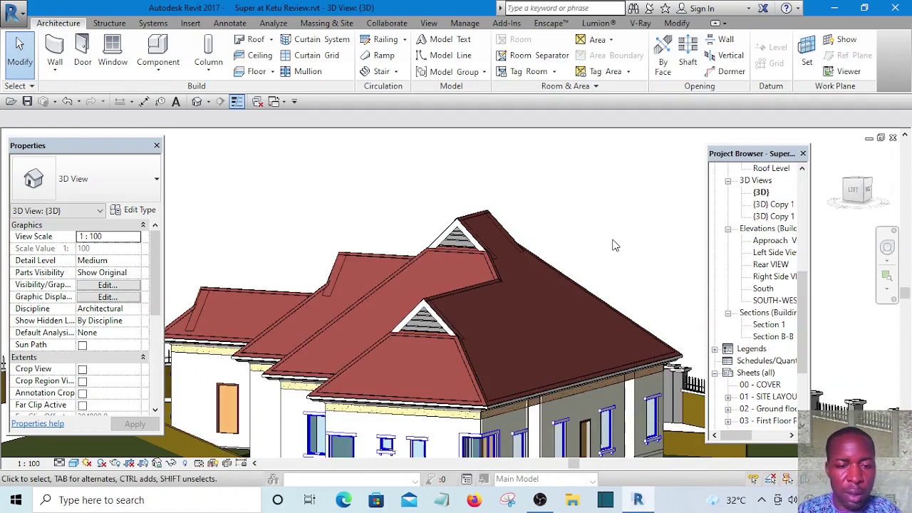